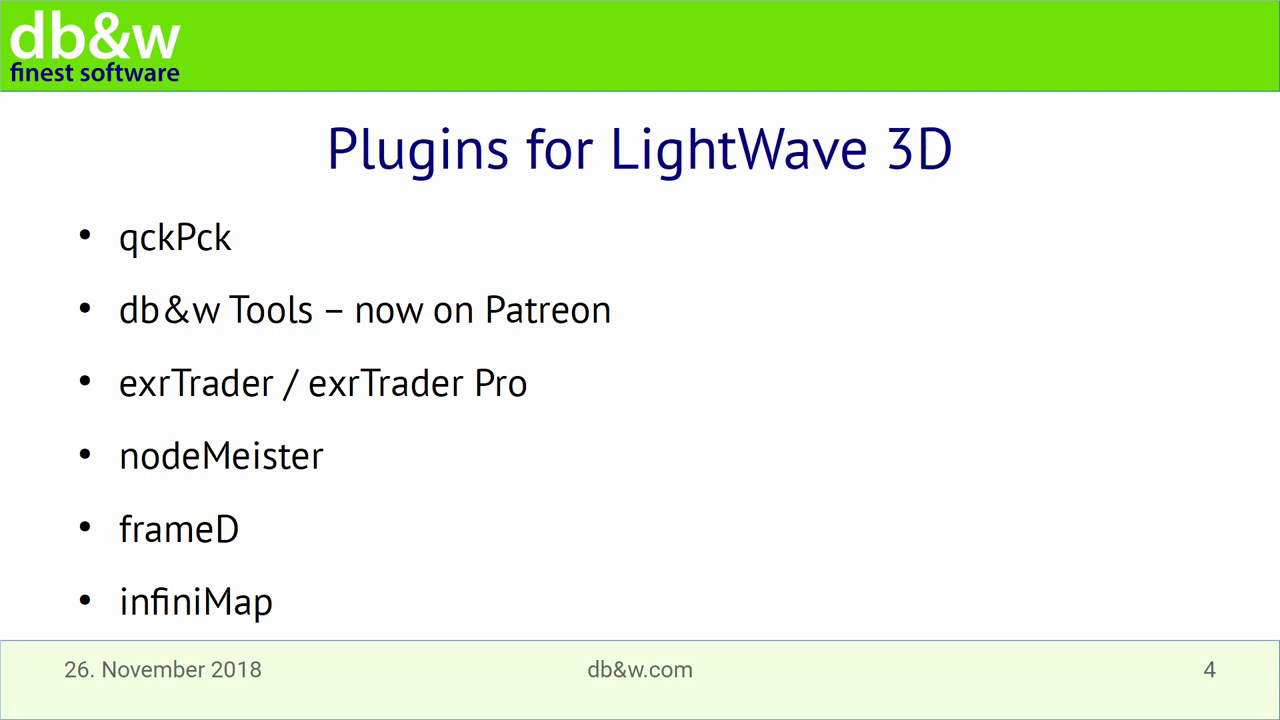
pyautogui.press('Right')
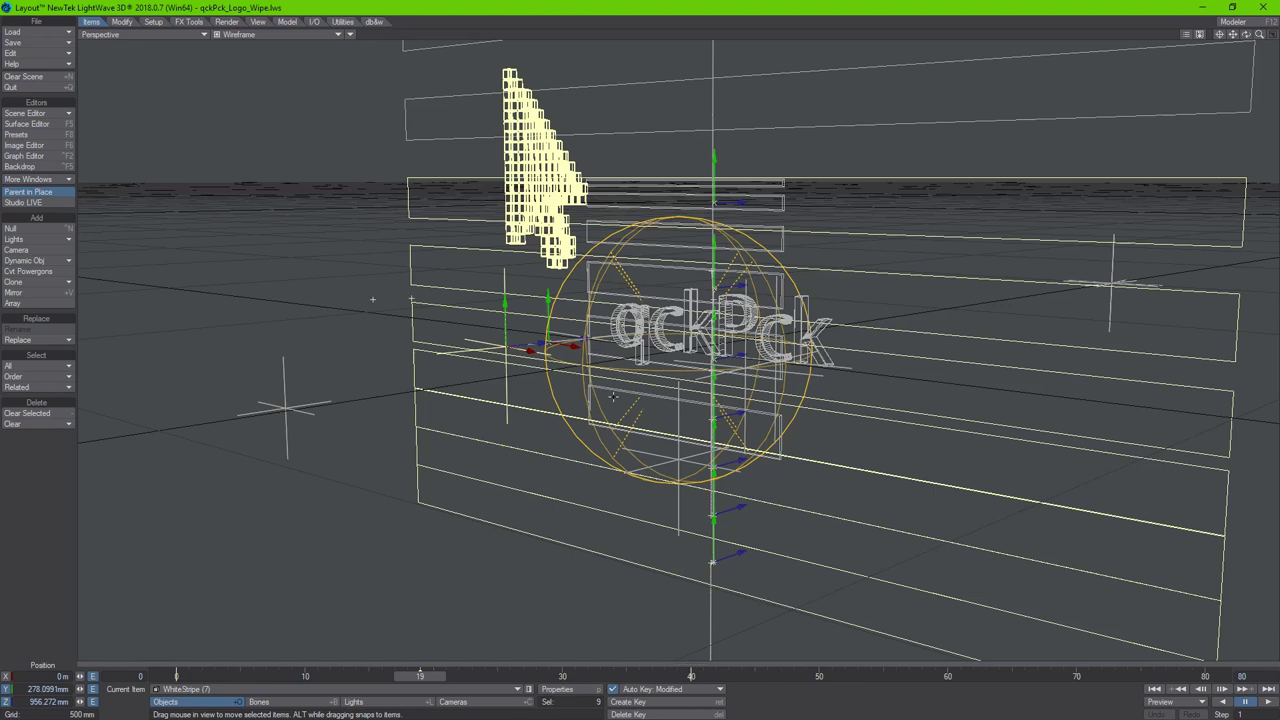
# Step: Open the qckPck panel, look through the list of additional utility plugins for comparison, and close the panel
pyautogui.press('F12')
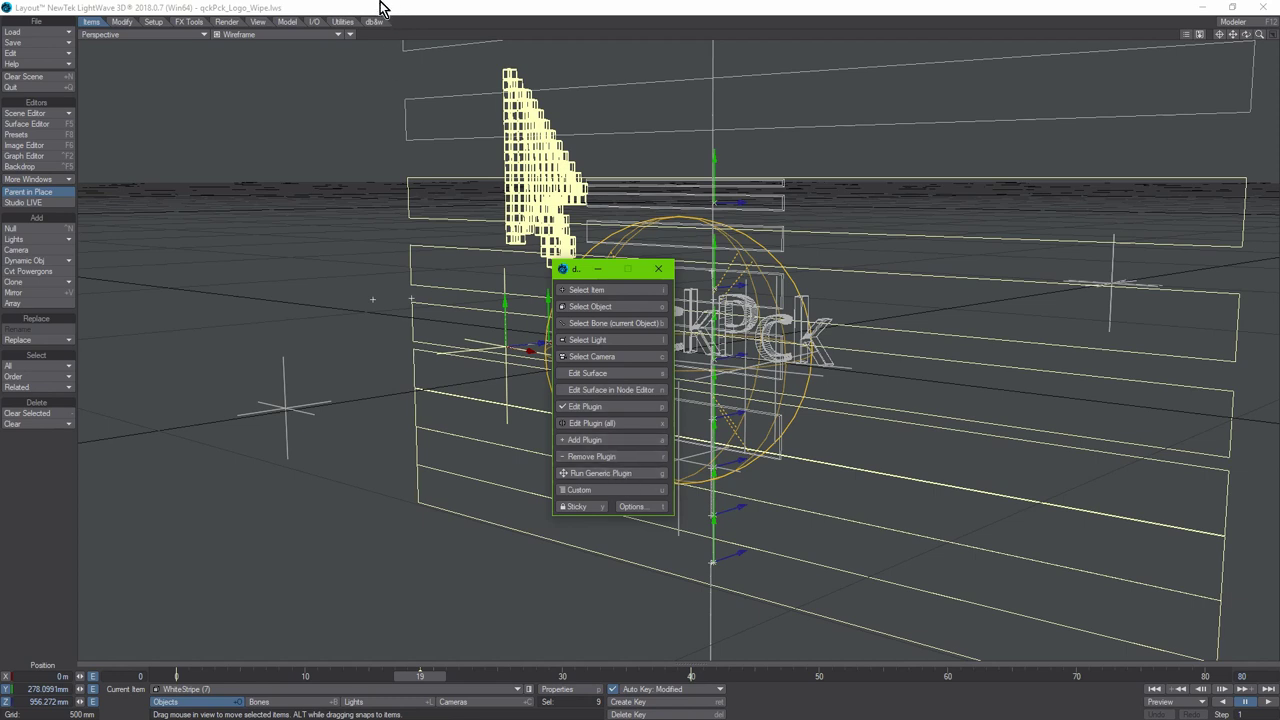
pyautogui.click(344, 22)
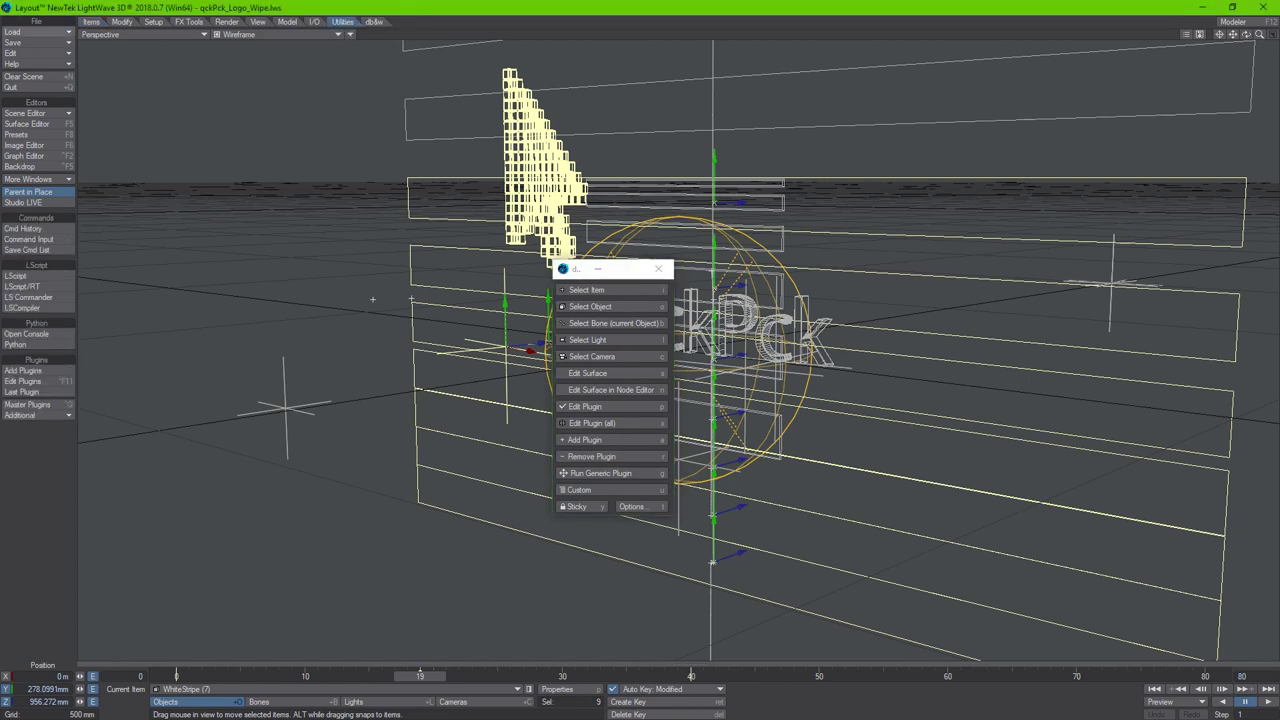
pyautogui.click(38, 416)
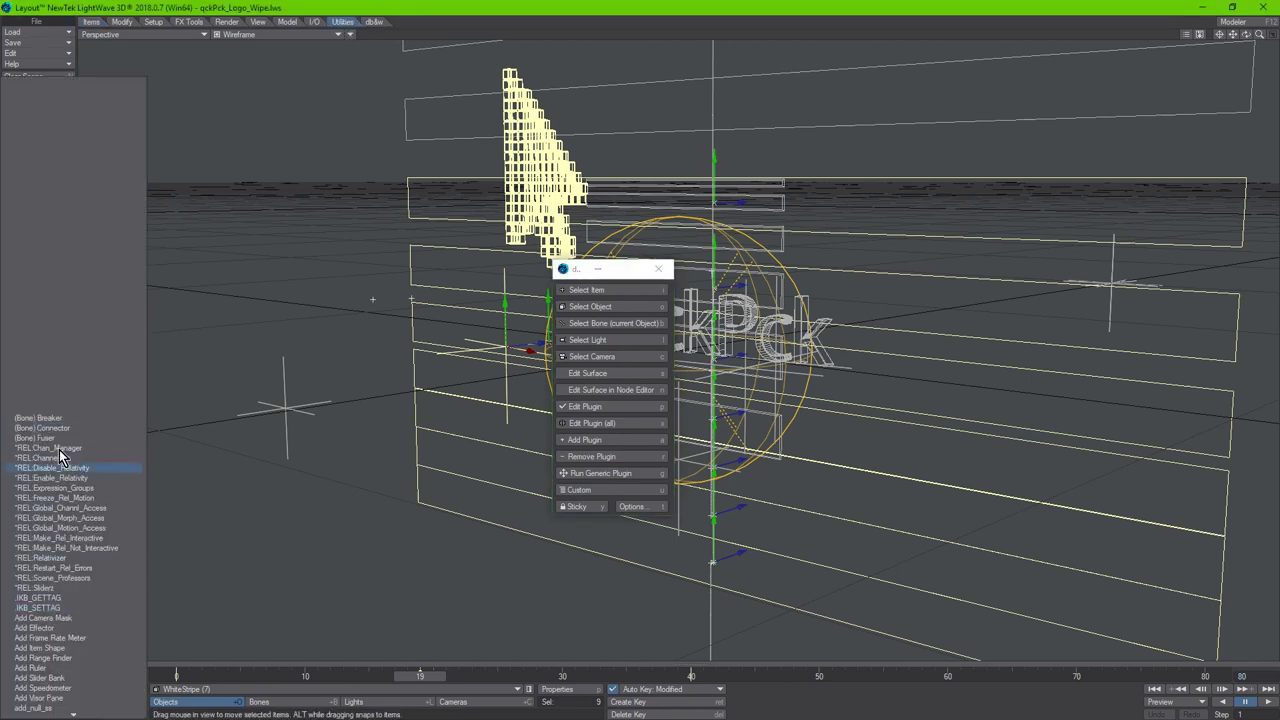
pyautogui.click(585, 274)
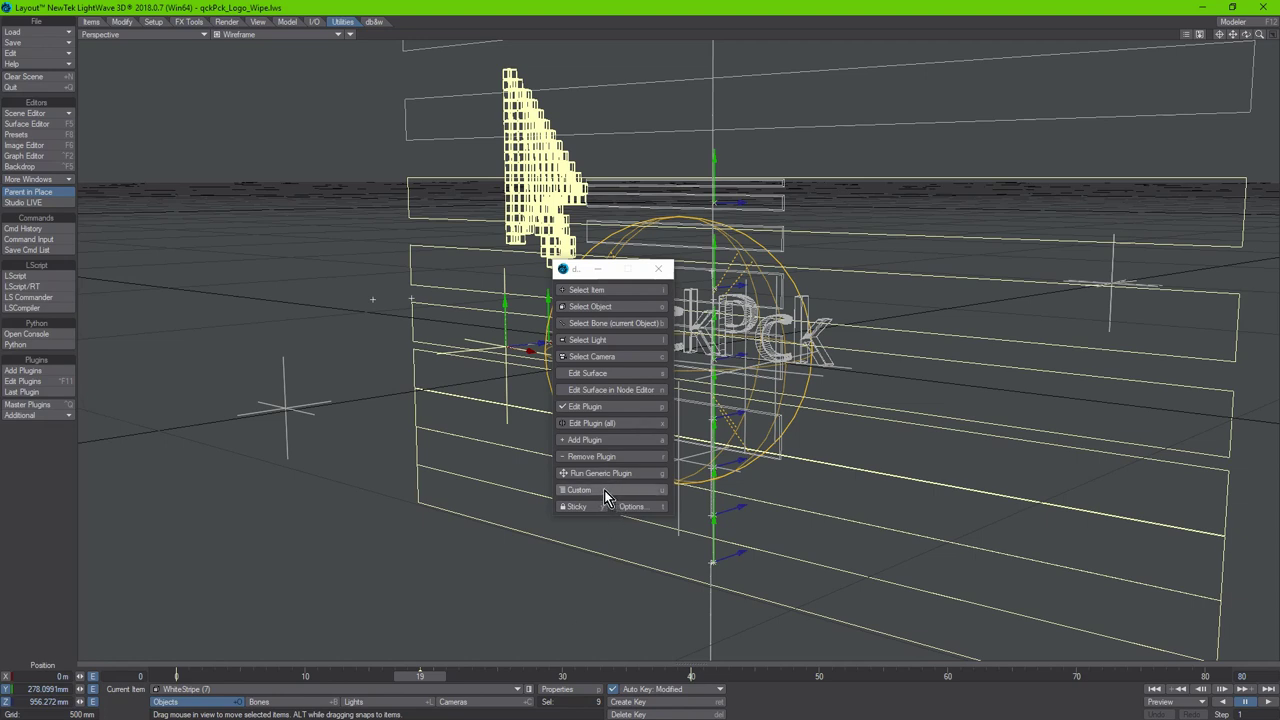
pyautogui.click(666, 269)
# Step: Select a single white stripe in the scene, and switch the selection to WhiteStripe (1) using qckPck's item list
pyautogui.click(448, 201)
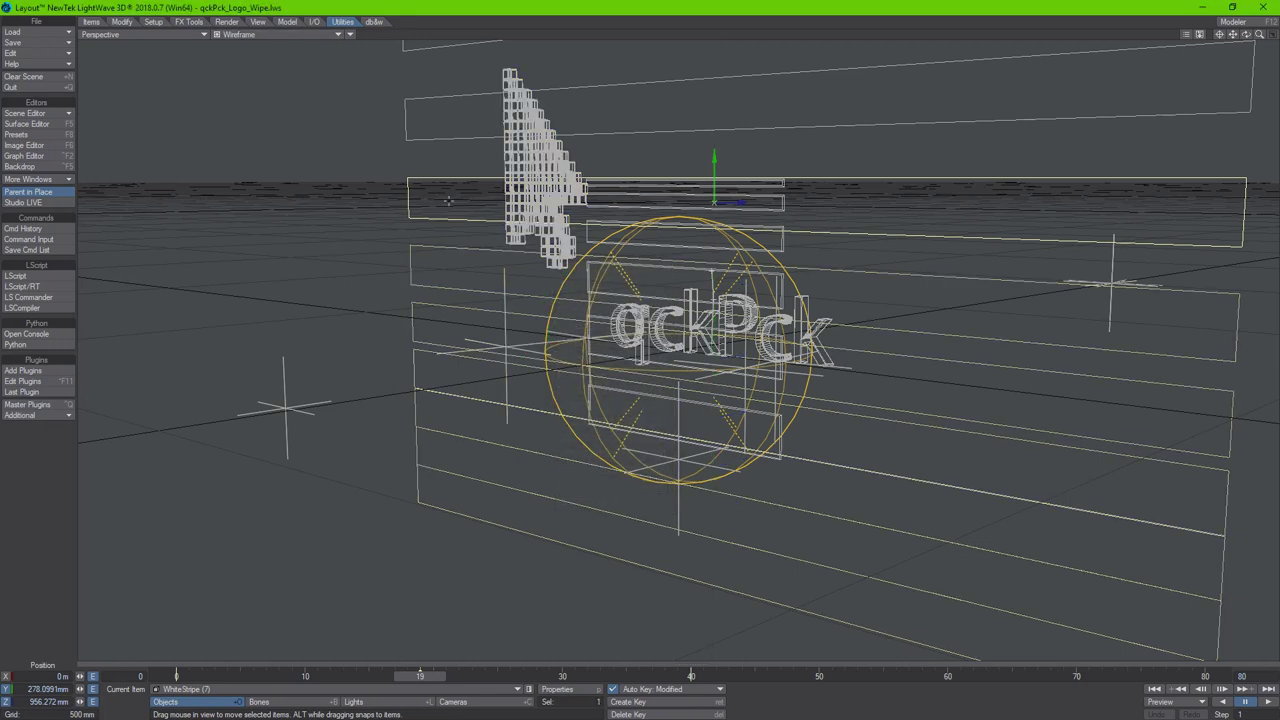
pyautogui.rightClick(482, 212)
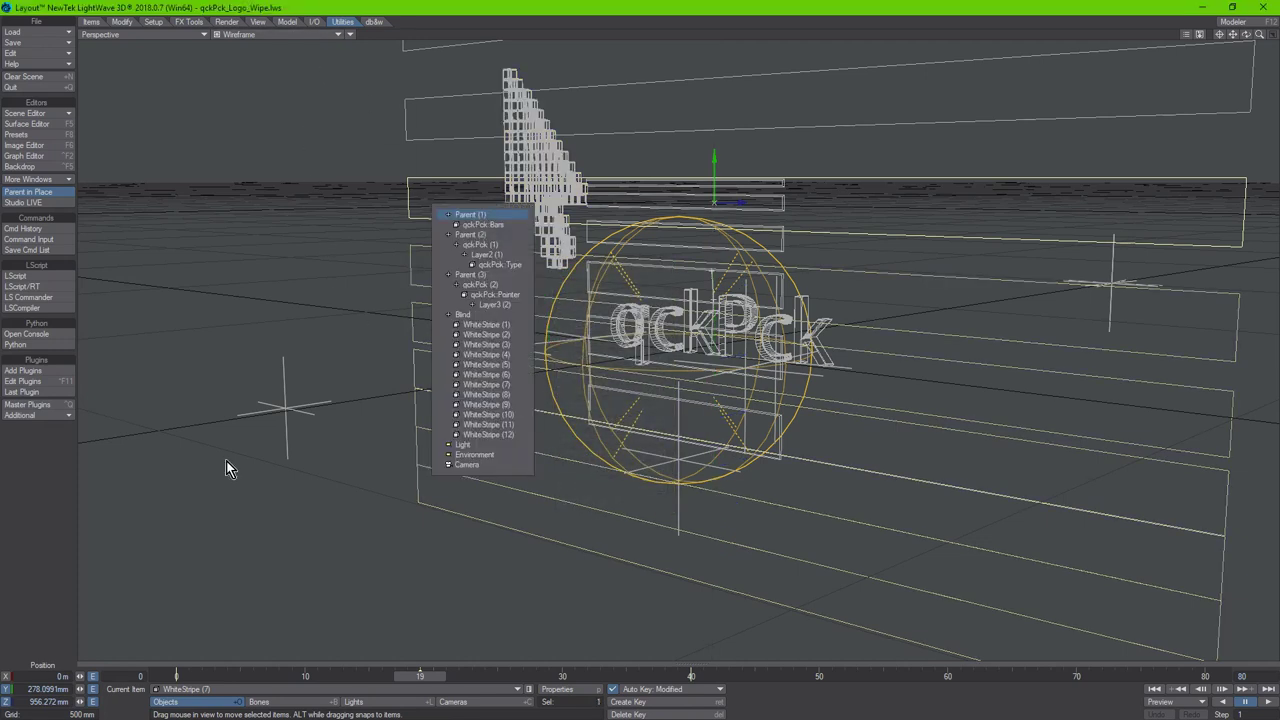
pyautogui.click(500, 324)
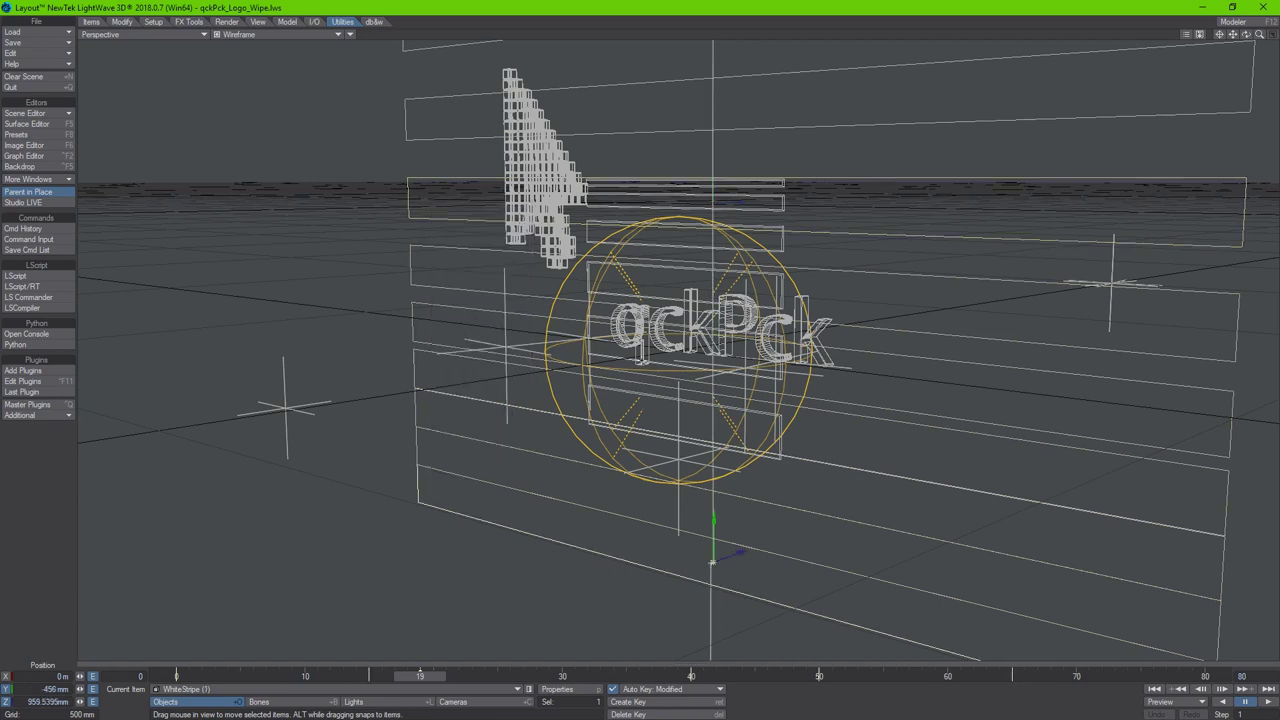
# Step: Open the exrTrader image filter settings directly through qckPck's list of editable plugins, and close them after viewing
pyautogui.rightClick(698, 419)
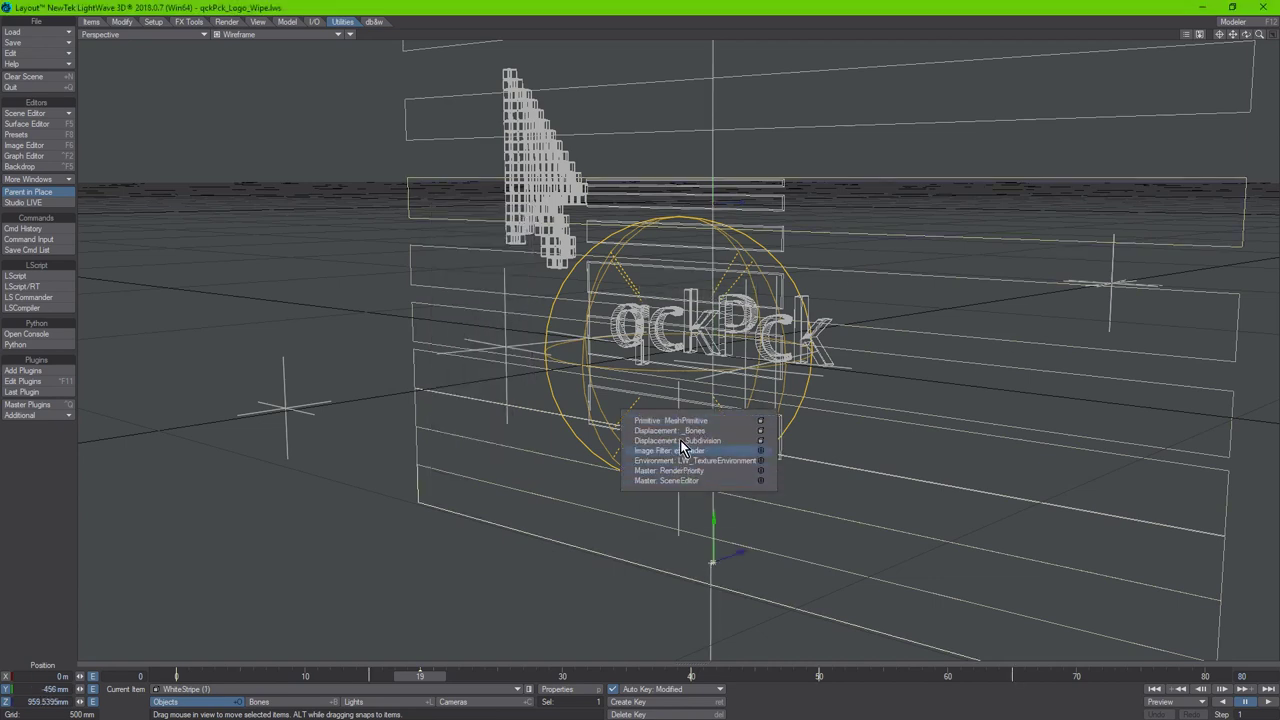
pyautogui.click(686, 450)
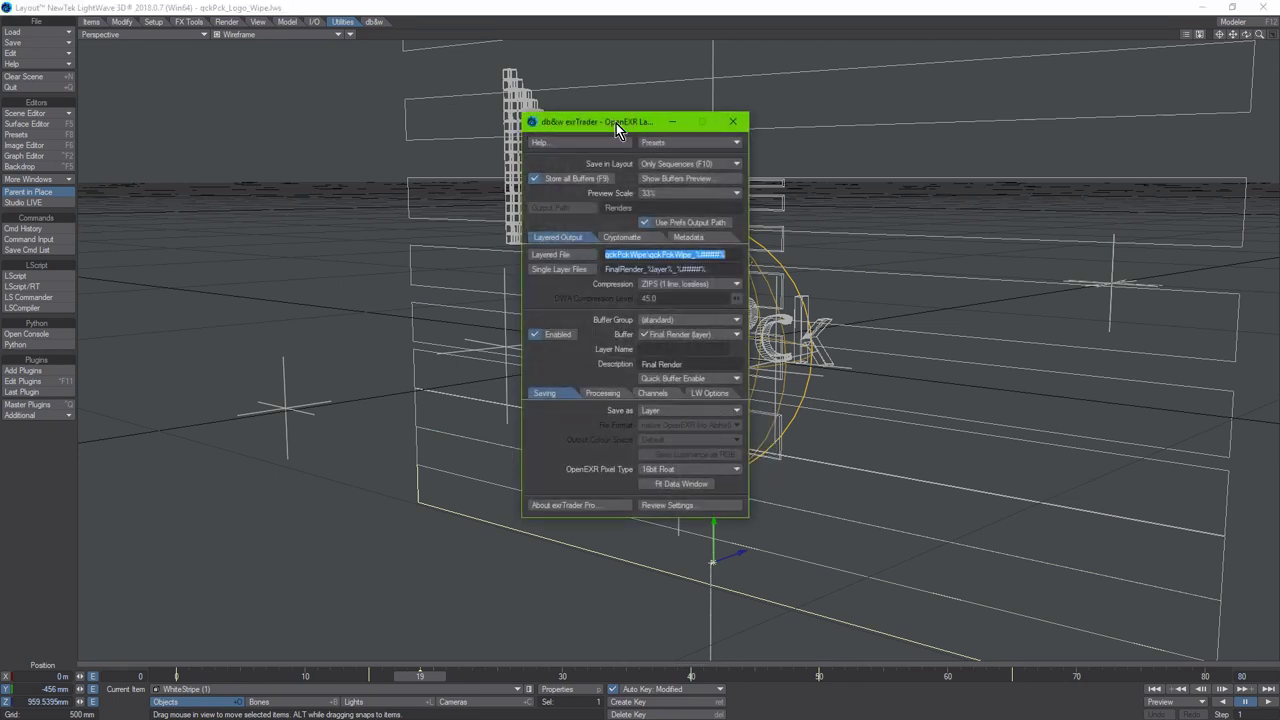
pyautogui.moveTo(616, 123); pyautogui.dragTo(464, 125)
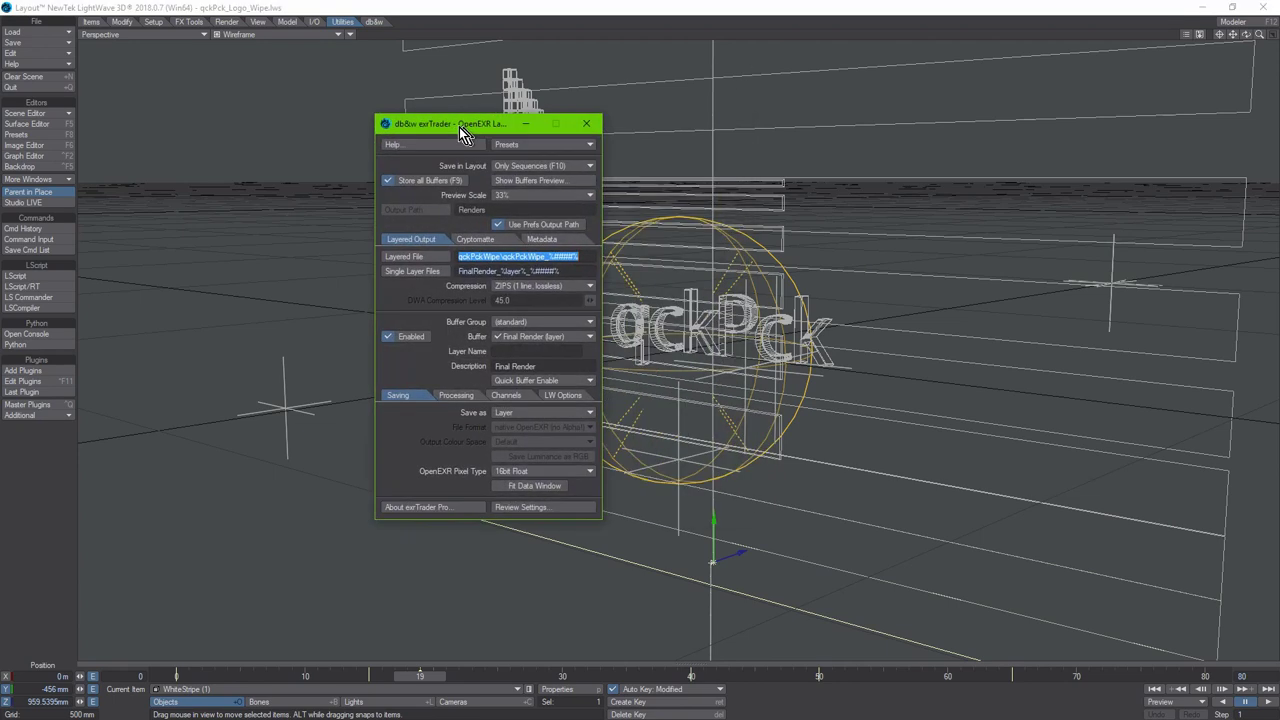
pyautogui.click(581, 128)
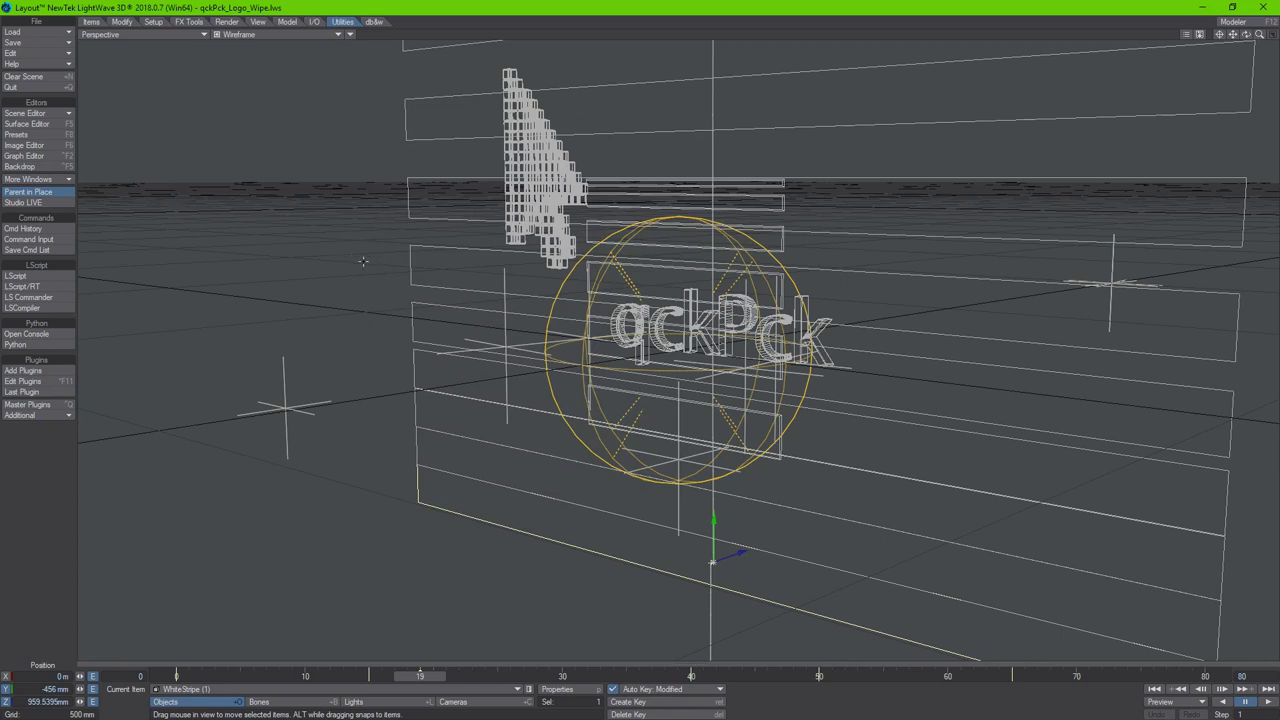
# Step: With WhiteStripe (6) selected, view the exrTrader properties from the image filter list of the Effects processing settings, and close both windows
pyautogui.click(419, 243)
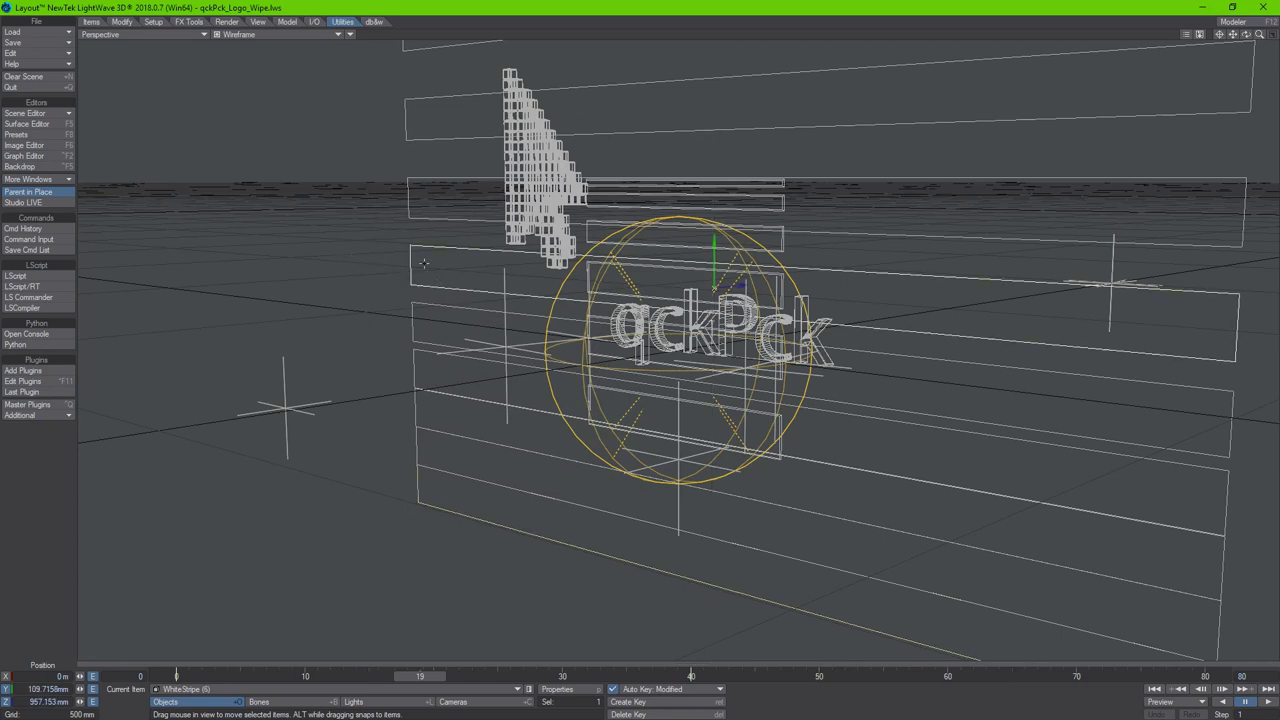
pyautogui.hotkey('ctrl', 'F8')
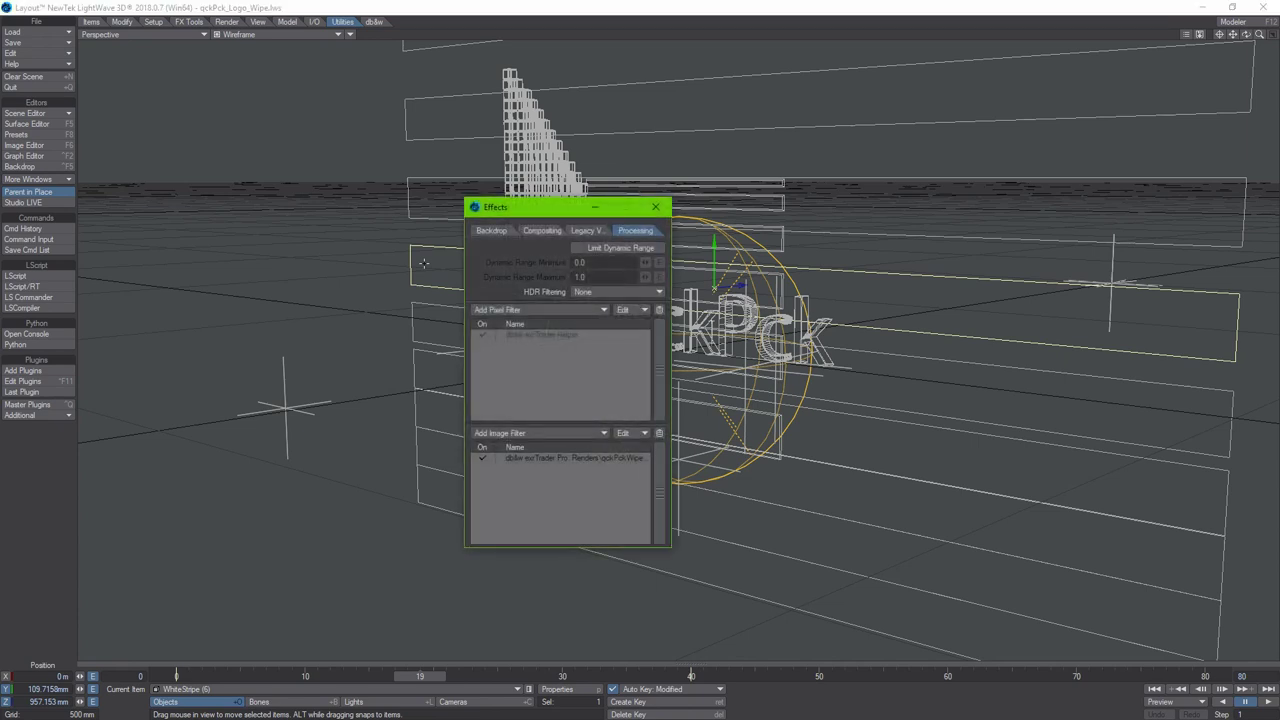
pyautogui.click(537, 460)
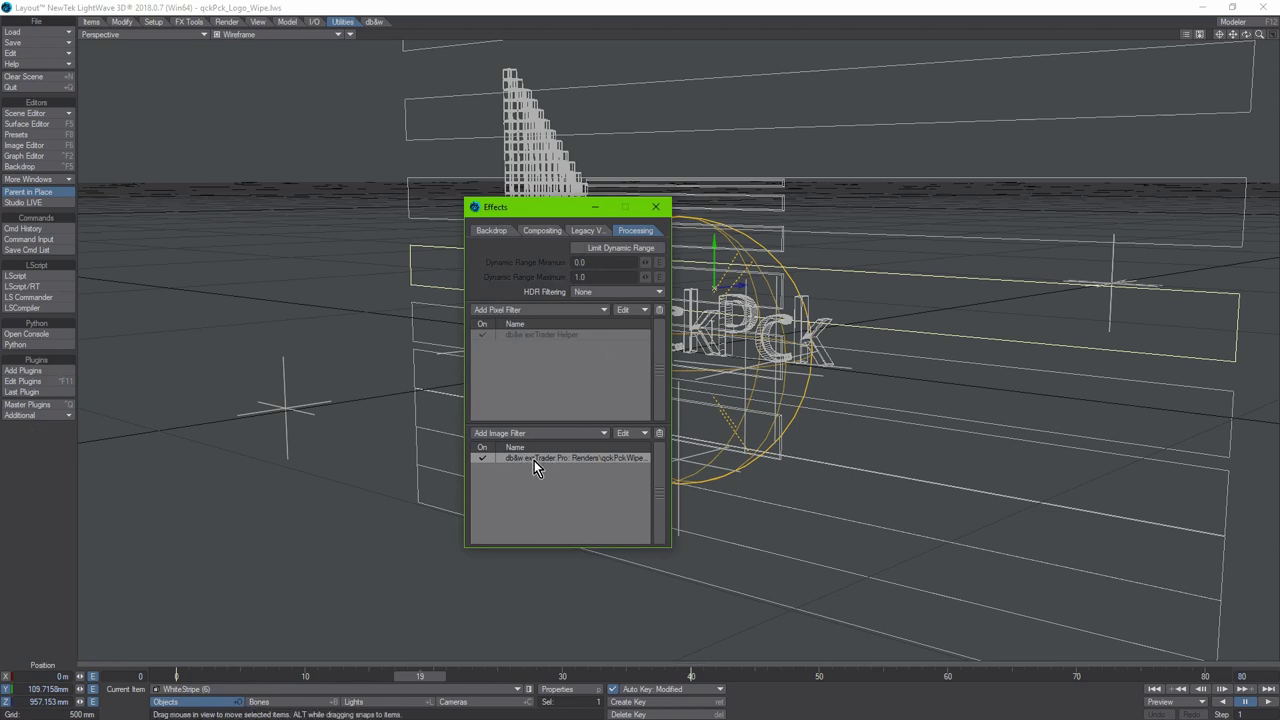
pyautogui.rightClick(533, 460)
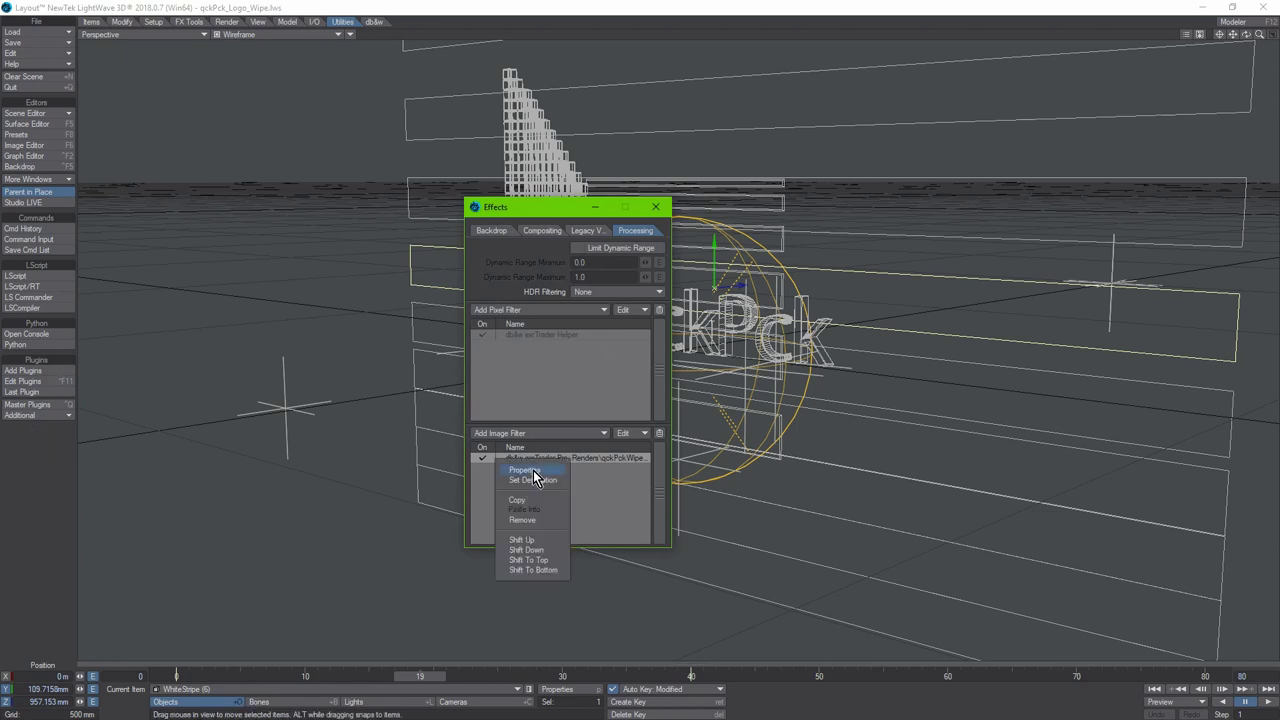
pyautogui.click(521, 470)
pyautogui.moveTo(576, 136); pyautogui.dragTo(671, 90)
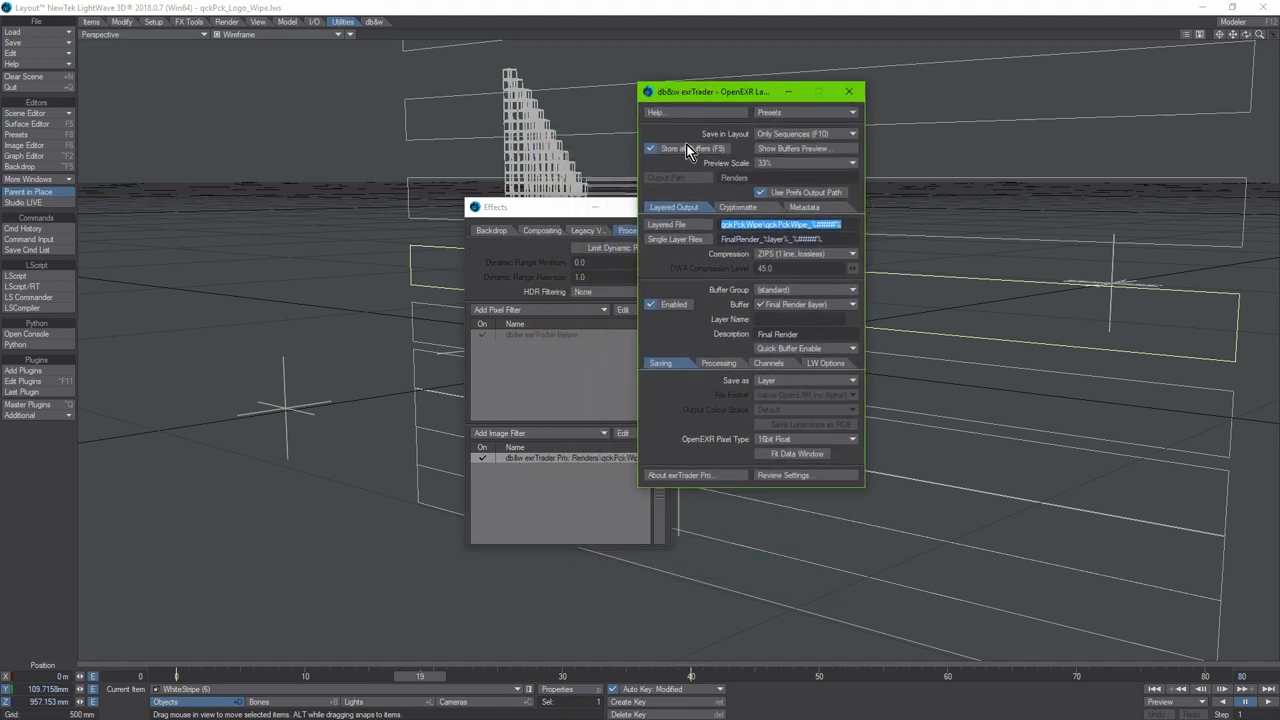
pyautogui.moveTo(569, 209); pyautogui.dragTo(489, 204)
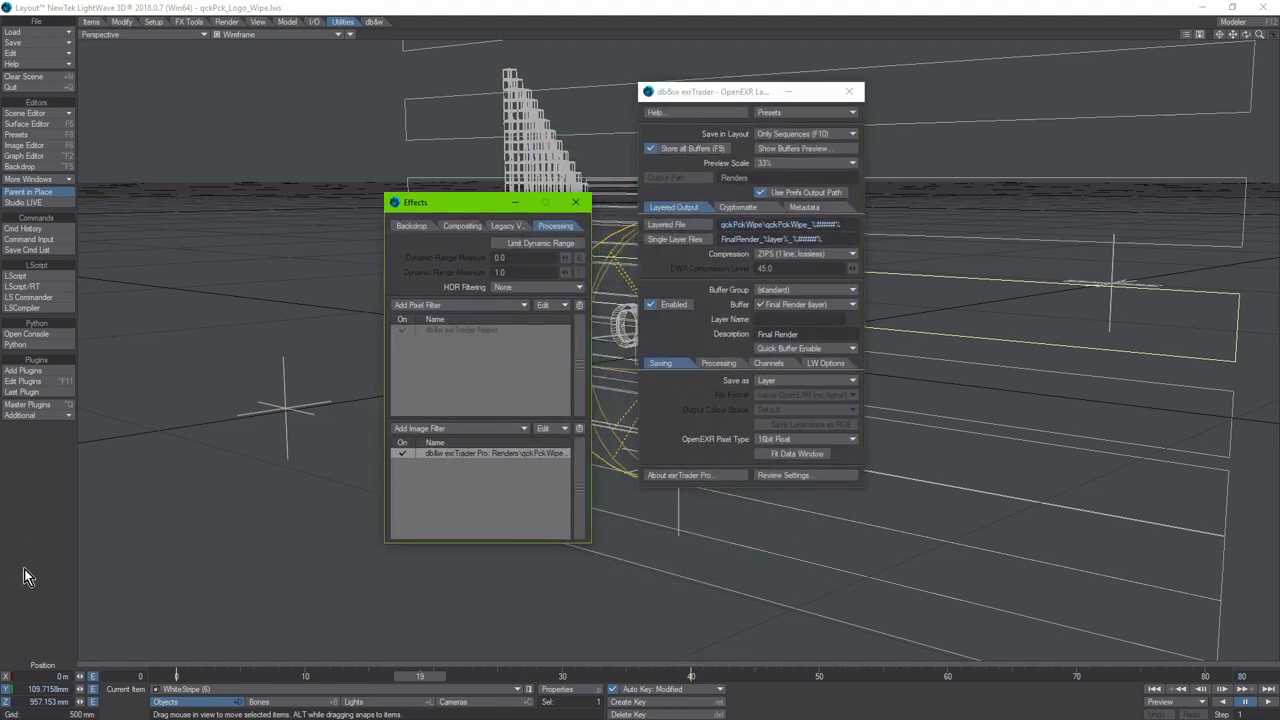
pyautogui.click(575, 202)
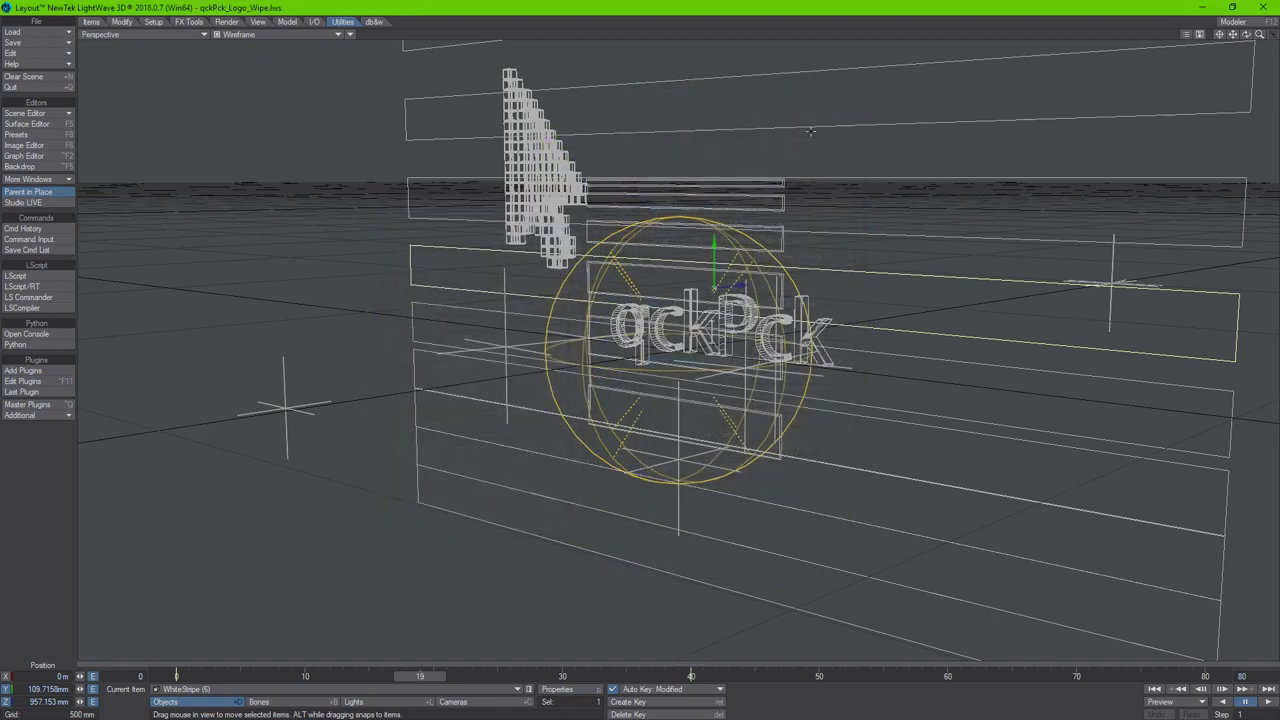
# Step: Select the three lowest white stripes together in the perspective view
pyautogui.keyDown('ctrl'); pyautogui.keyDown('shift'); pyautogui.click(802, 105); pyautogui.keyUp('shift'); pyautogui.keyUp('ctrl')
pyautogui.moveTo(356, 400); pyautogui.dragTo(472, 546, button='right')
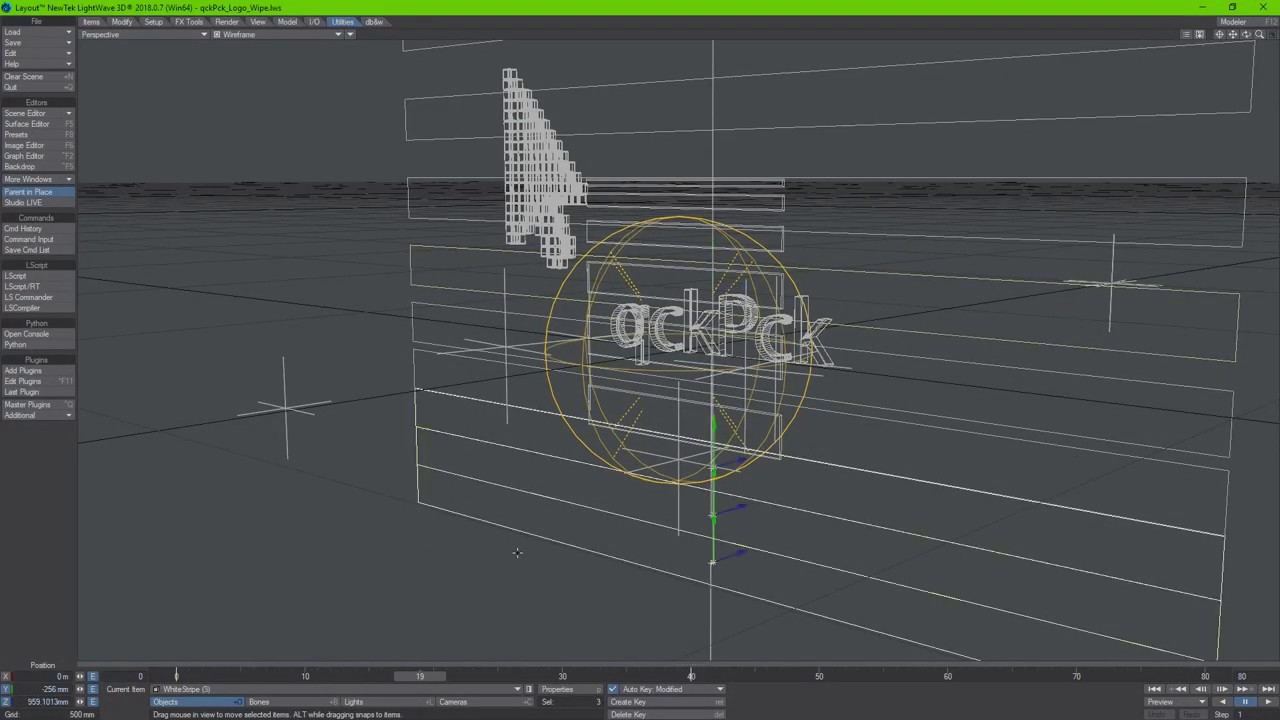
# Step: Browse qckPck's lists for adding and removing plugins on the selected white stripes, without choosing any plugin
pyautogui.keyDown('ctrl'); pyautogui.keyDown('shift'); pyautogui.click(608, 383); pyautogui.keyUp('shift'); pyautogui.keyUp('ctrl')
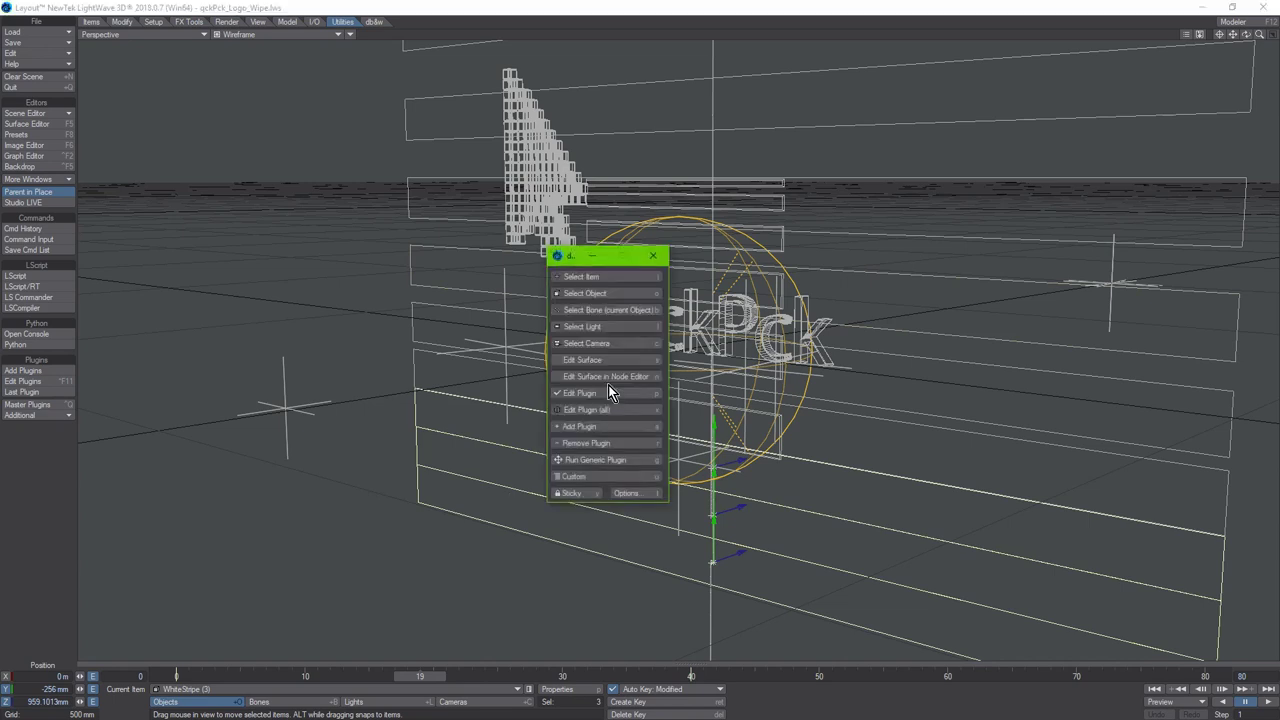
pyautogui.click(608, 428)
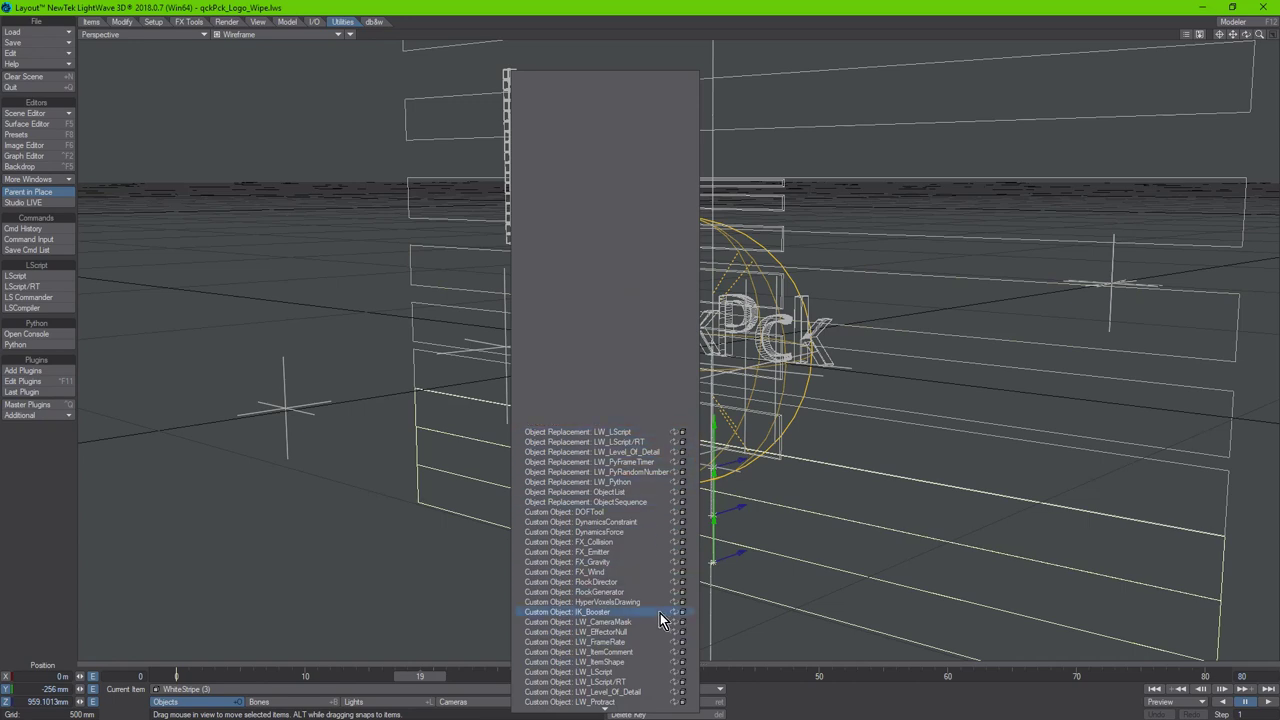
pyautogui.scroll(-3, 655, 690)
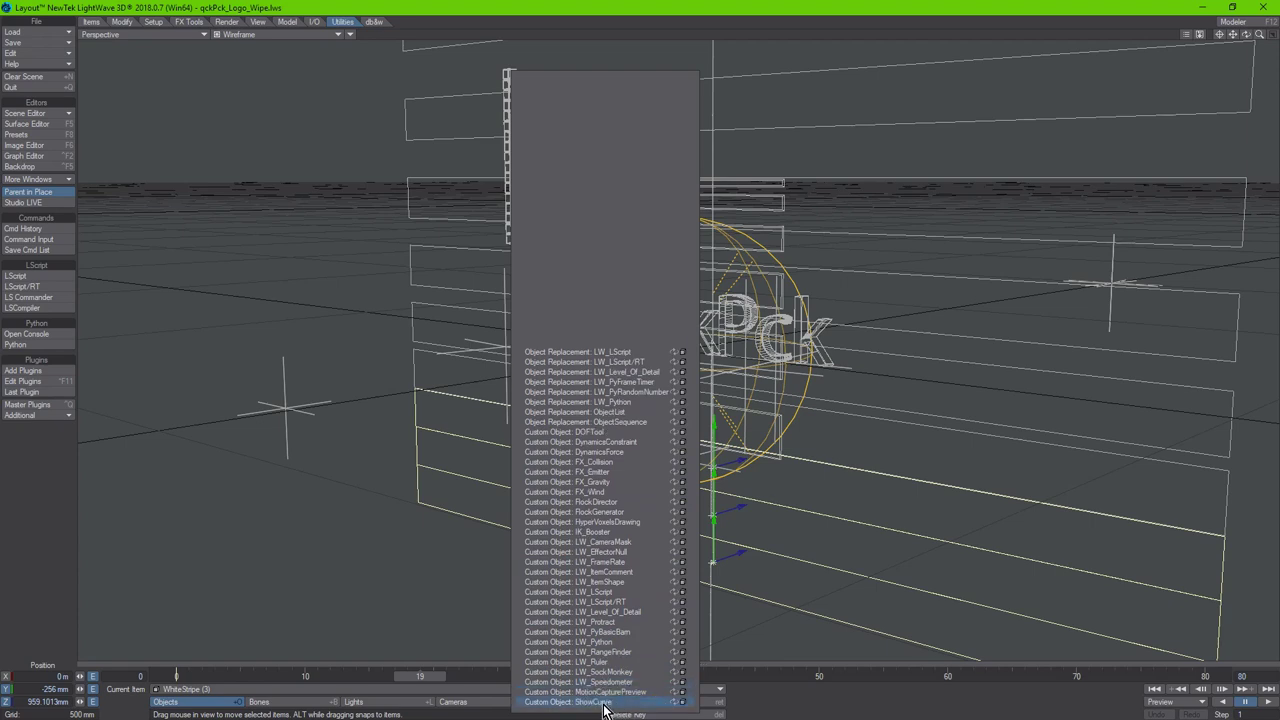
pyautogui.scroll(-5, 655, 690)
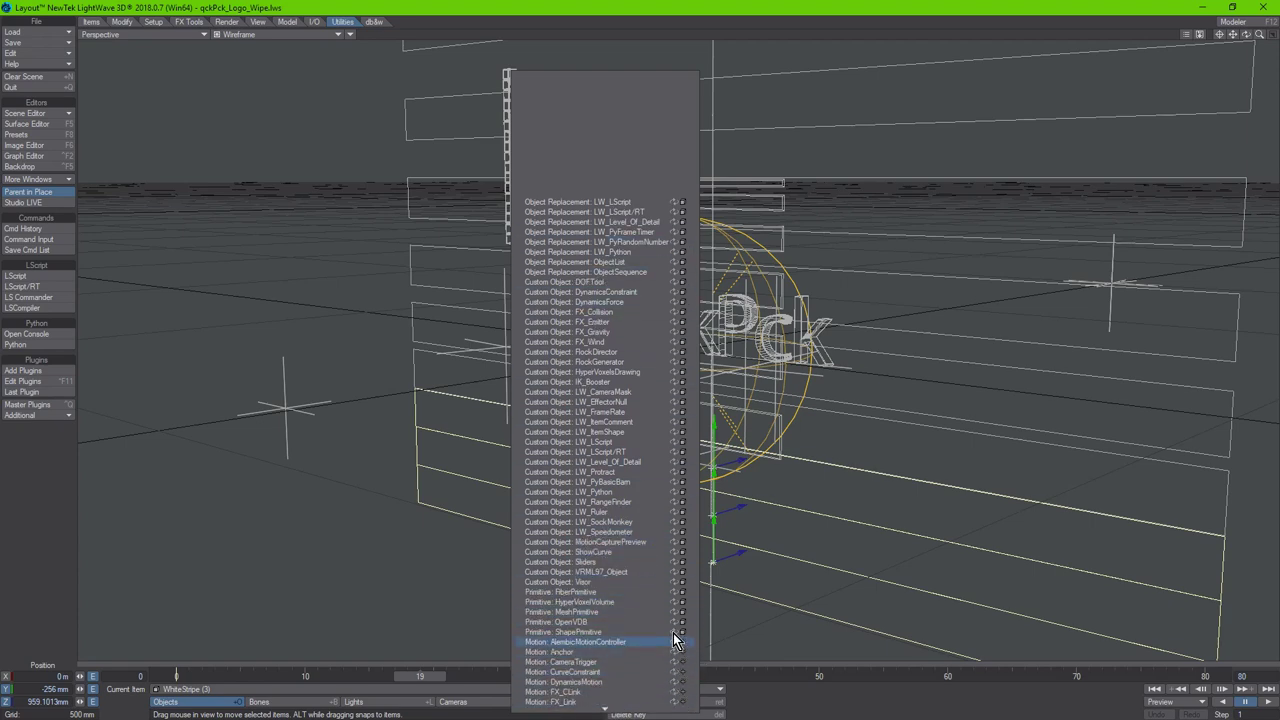
pyautogui.moveTo(605, 713)
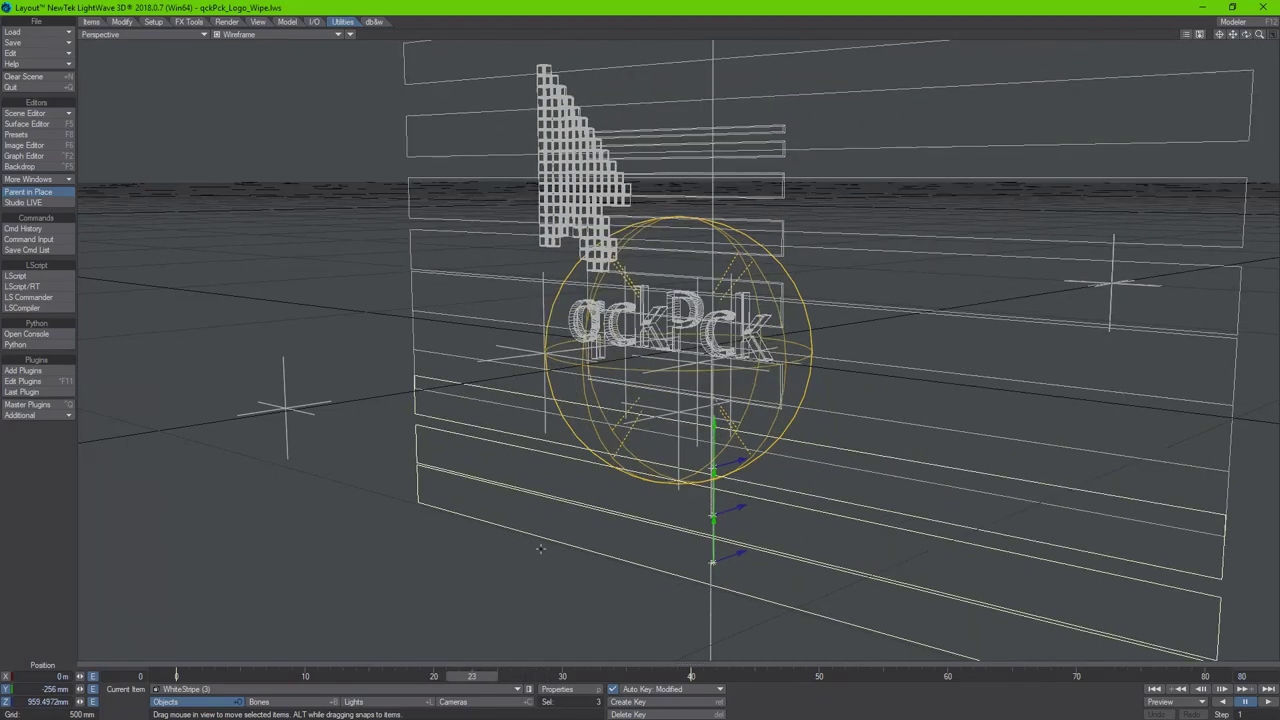
pyautogui.press('F12')
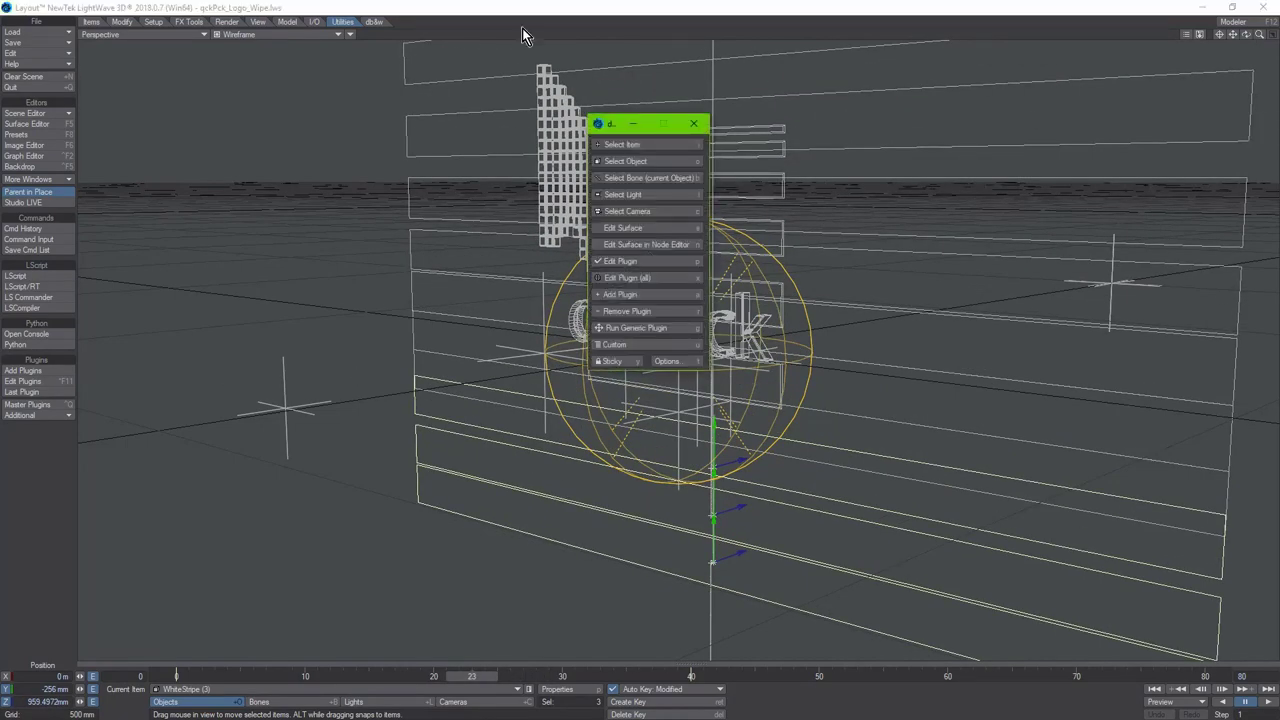
pyautogui.click(651, 318)
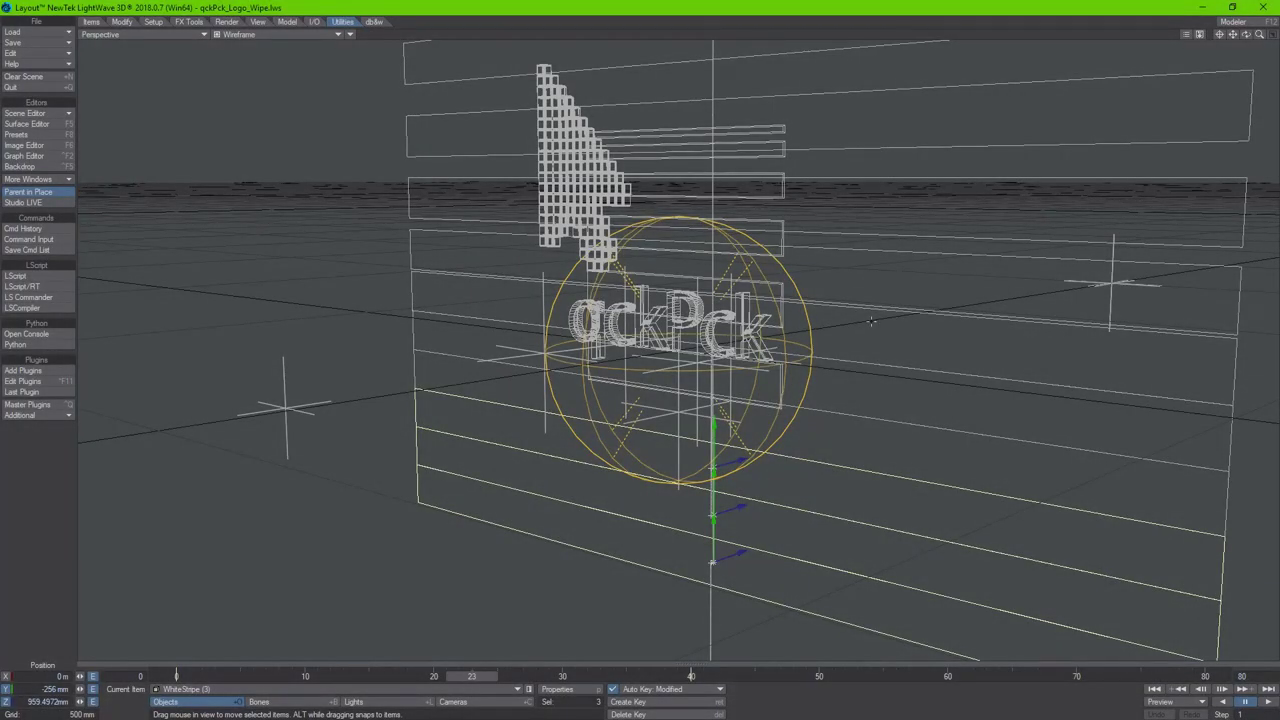
# Step: View the Edit Plug-ins dialog by running the Edit Plugins entry of qckPck's custom menu, and close the dialog
pyautogui.hotkey('ctrl', 'q')
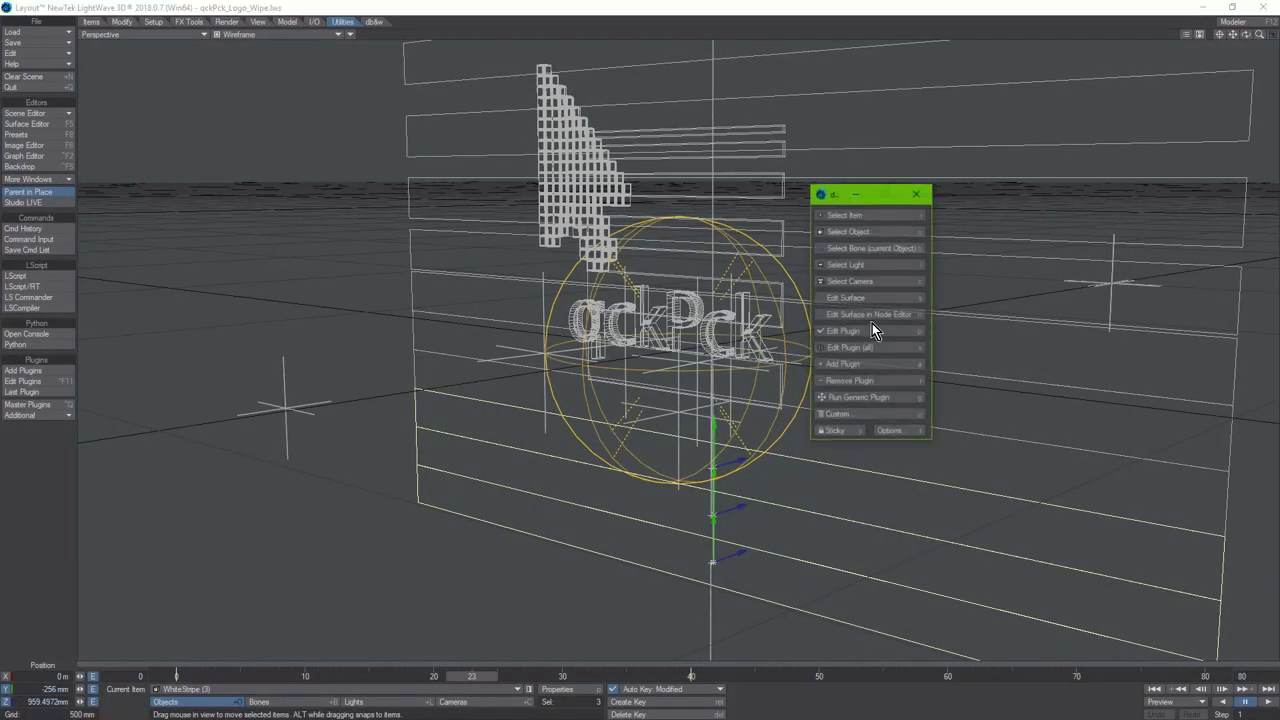
pyautogui.click(850, 414)
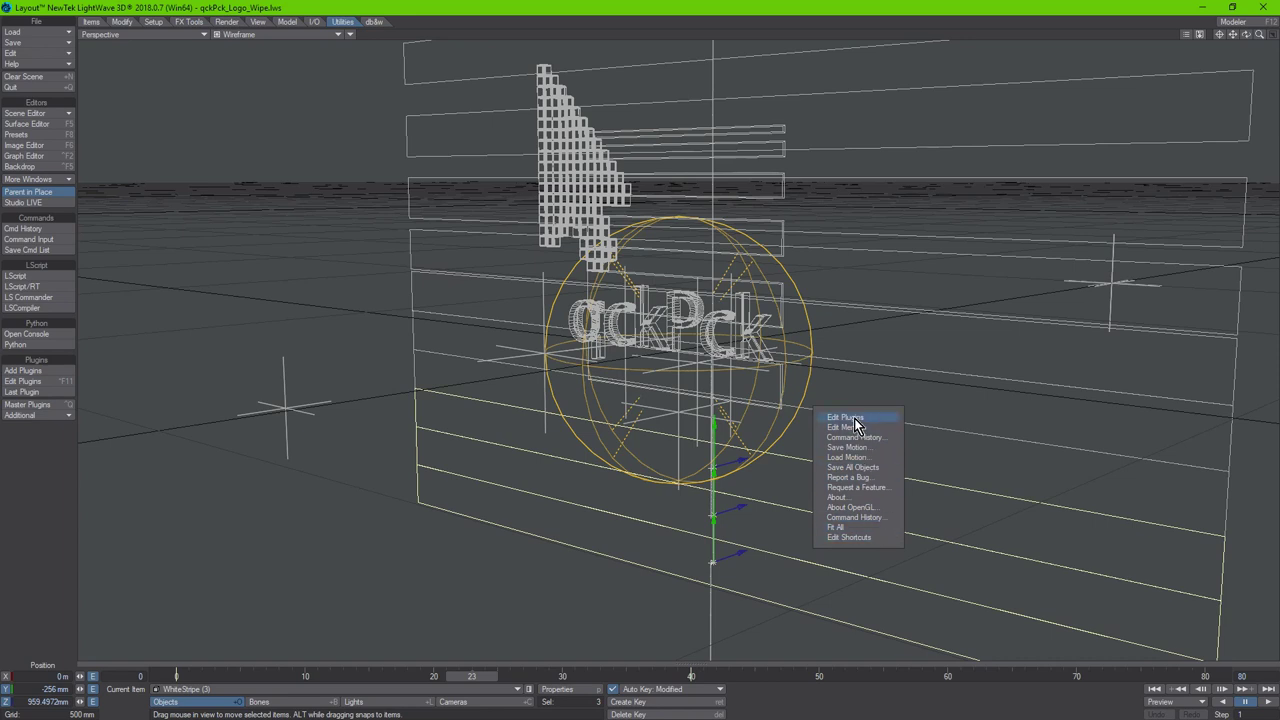
pyautogui.click(857, 428)
pyautogui.click(786, 238)
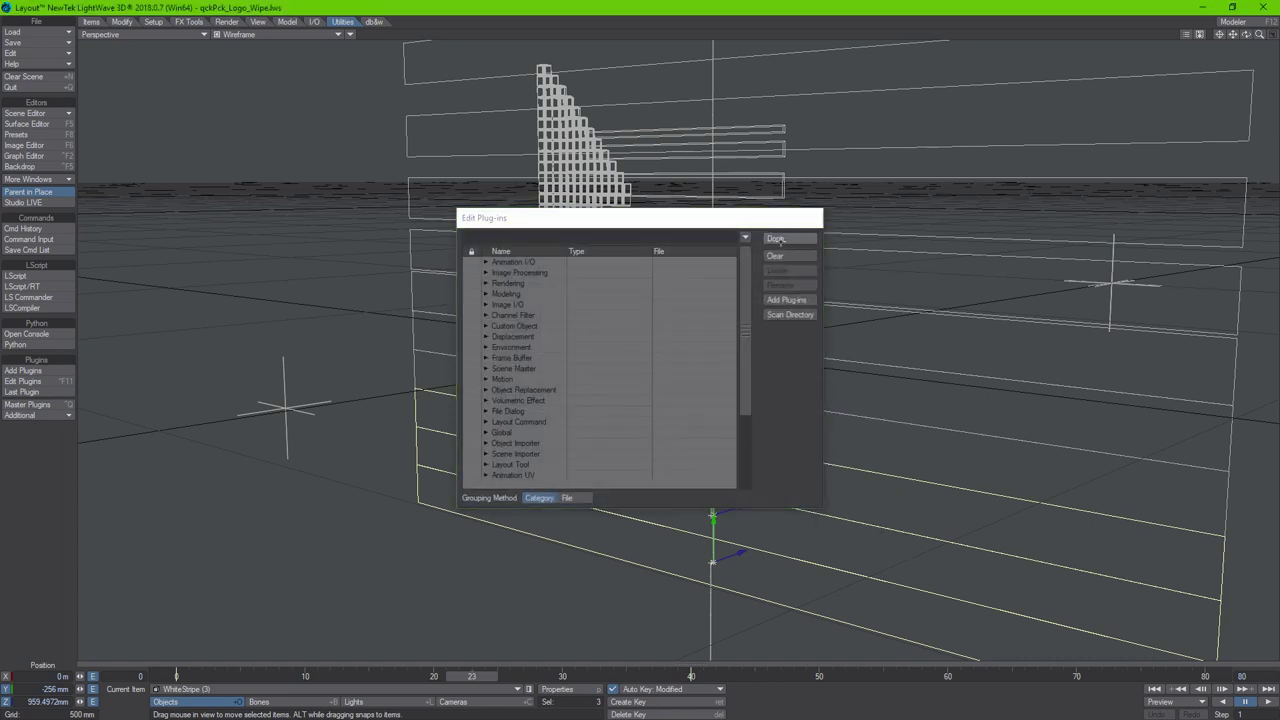
# Step: Open qckPck's Custom Menu Editor from its options and enlarge the editor window to show the full entry list
pyautogui.keyDown('ctrl'); pyautogui.keyDown('shift'); pyautogui.click(360, 63); pyautogui.keyUp('shift'); pyautogui.keyUp('ctrl')
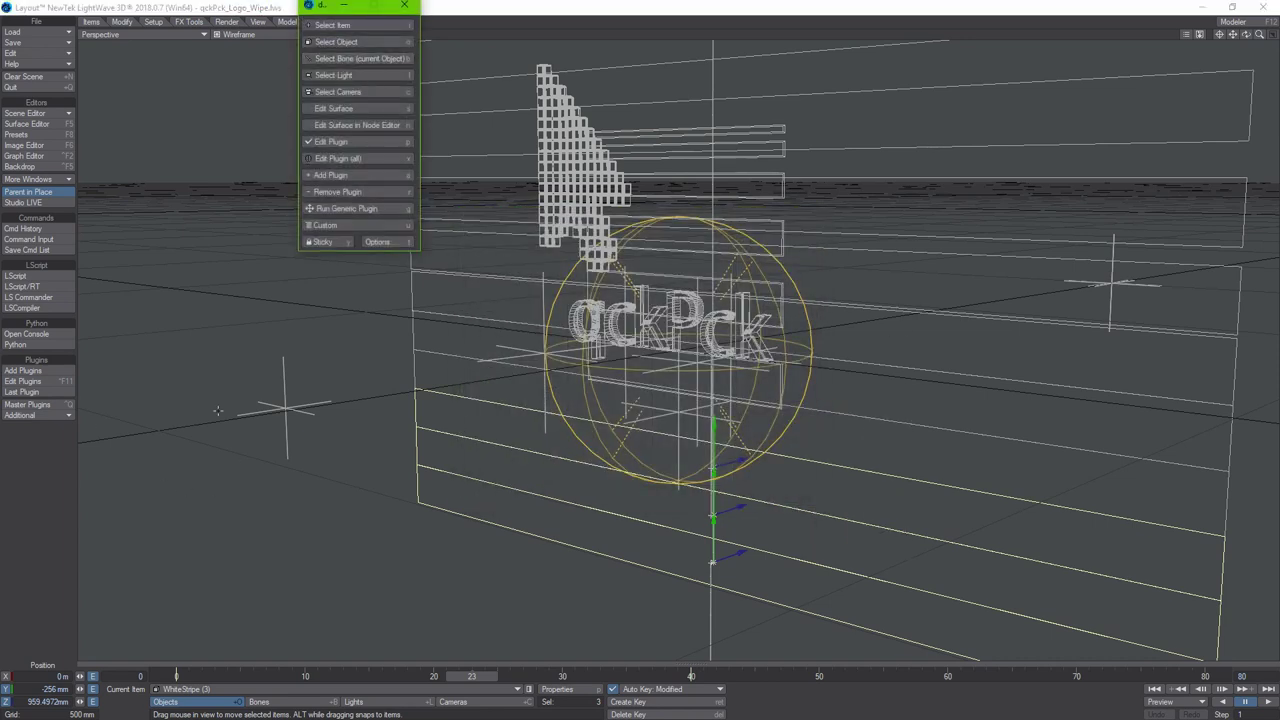
pyautogui.click(378, 242)
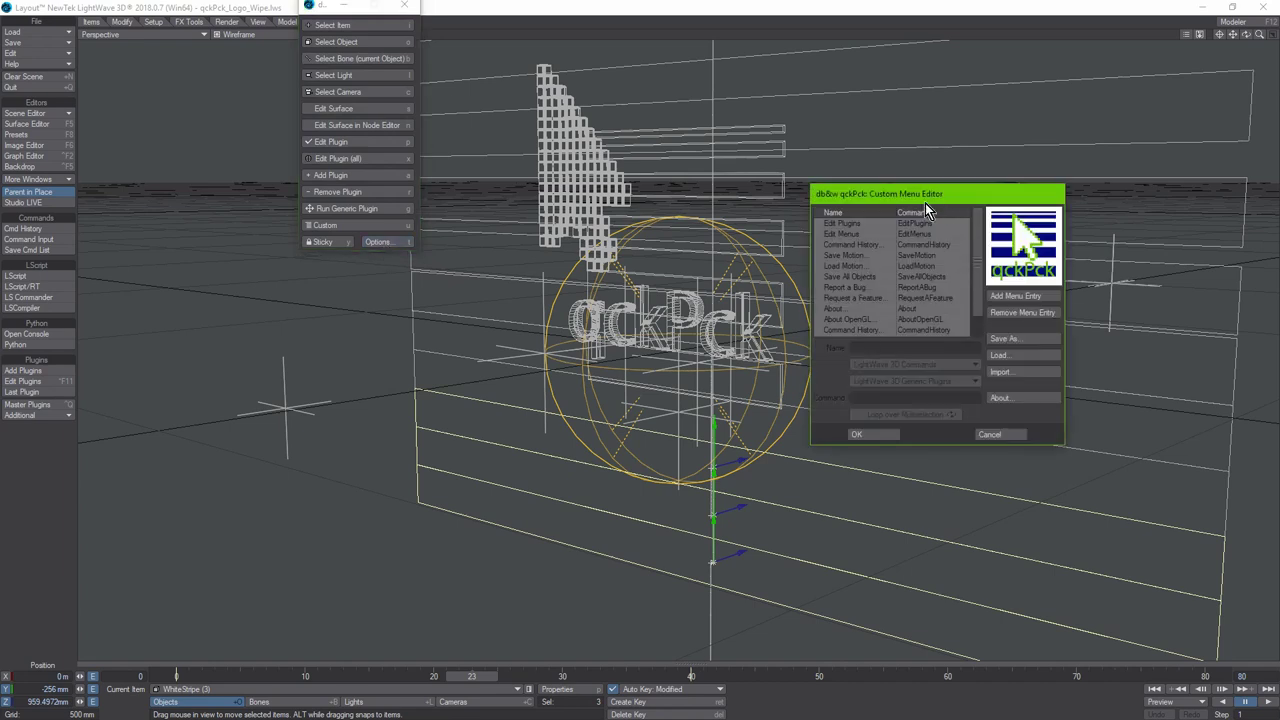
pyautogui.moveTo(925, 203); pyautogui.dragTo(425, 116)
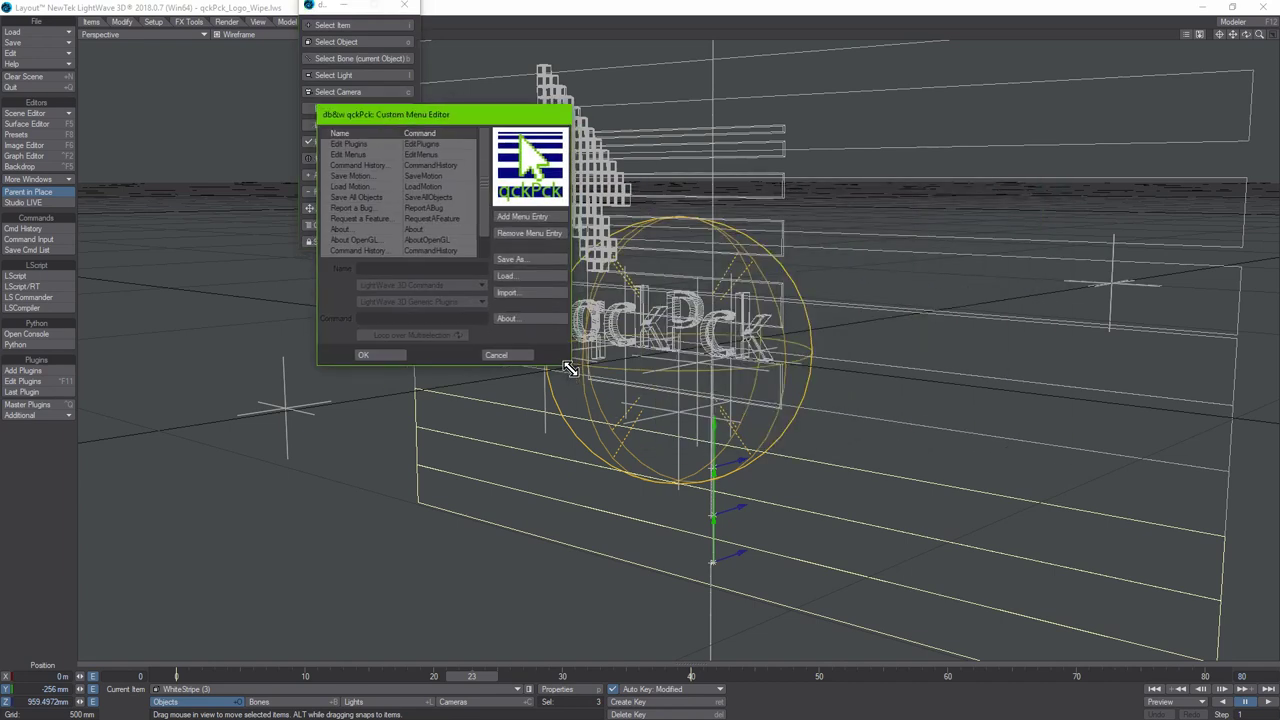
pyautogui.moveTo(568, 369); pyautogui.dragTo(927, 541)
# Step: Examine the names and commands of the custom menu entries Edit Plugins, Edit Menus, Request a Feature and About OpenGL
pyautogui.click(350, 142)
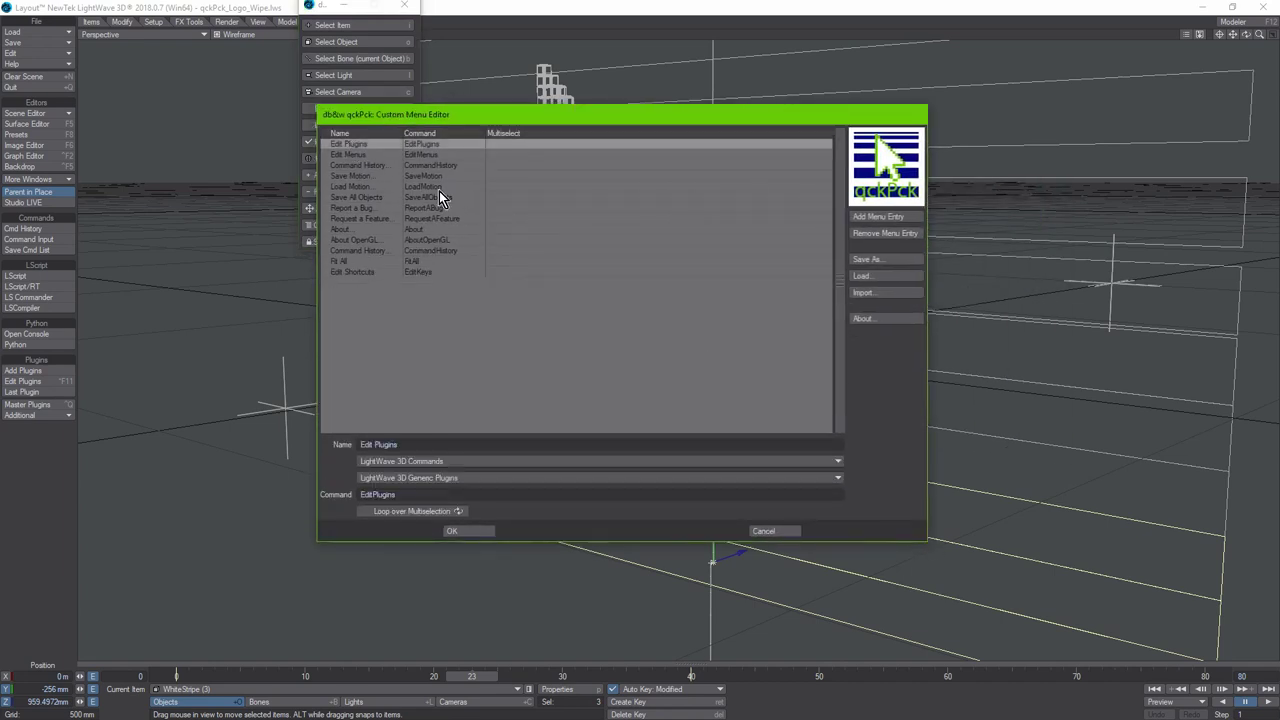
pyautogui.click(390, 154)
pyautogui.click(370, 218)
pyautogui.click(360, 240)
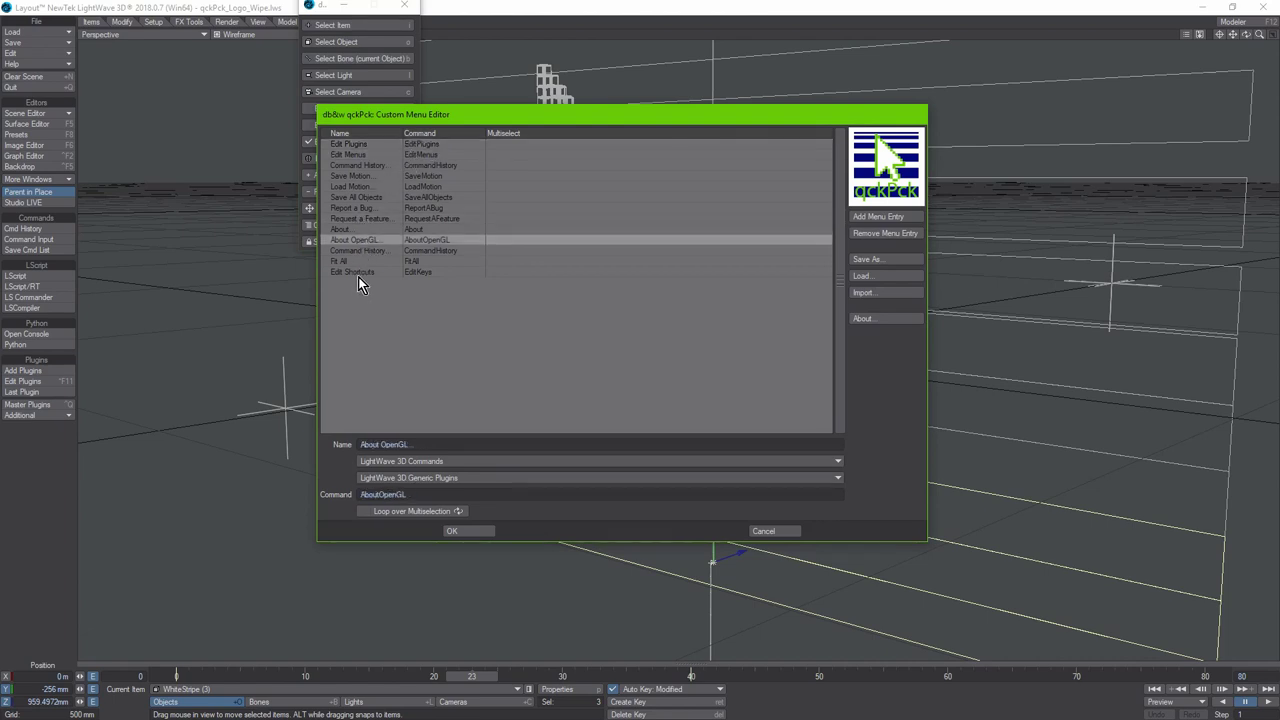
# Step: Examine the Save All Objects, Fit All and Edit Shortcuts entries in the Custom Menu Editor
pyautogui.click(352, 197)
pyautogui.click(356, 261)
pyautogui.click(358, 272)
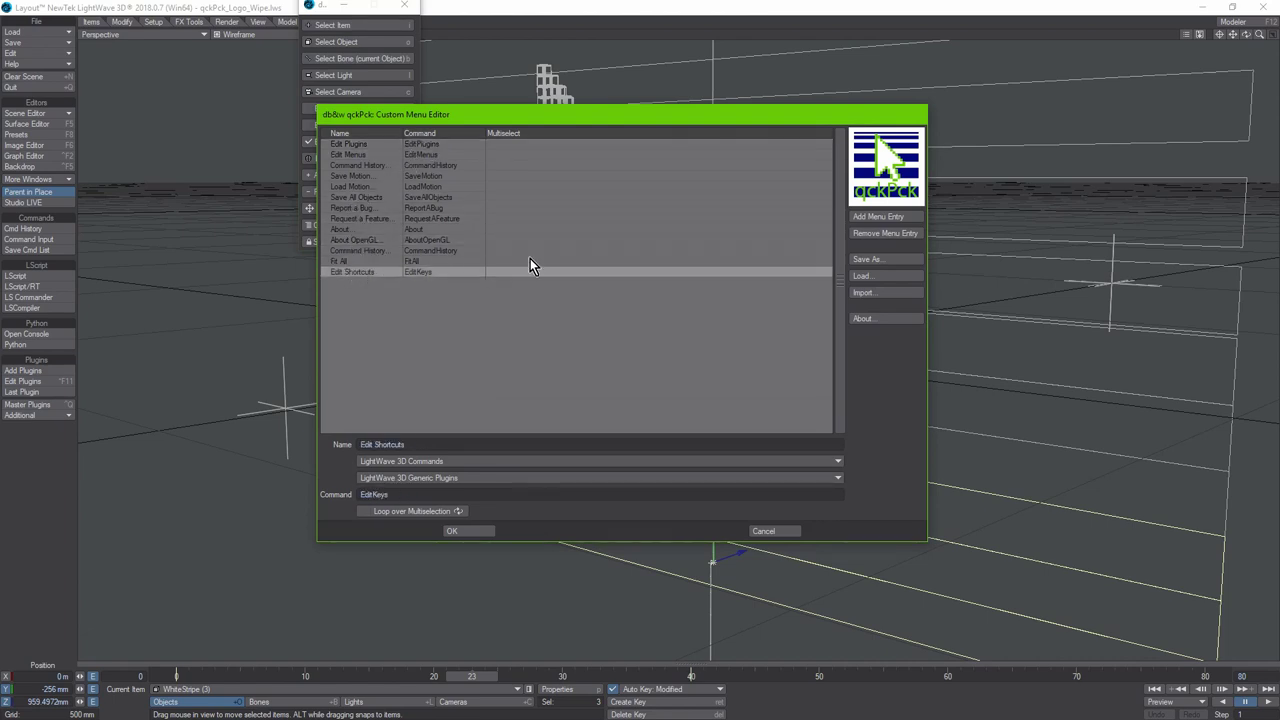
# Step: Add a custom menu entry named Report Bug that runs the ReportABug command, and check qckPck's custom menu
pyautogui.click(886, 216)
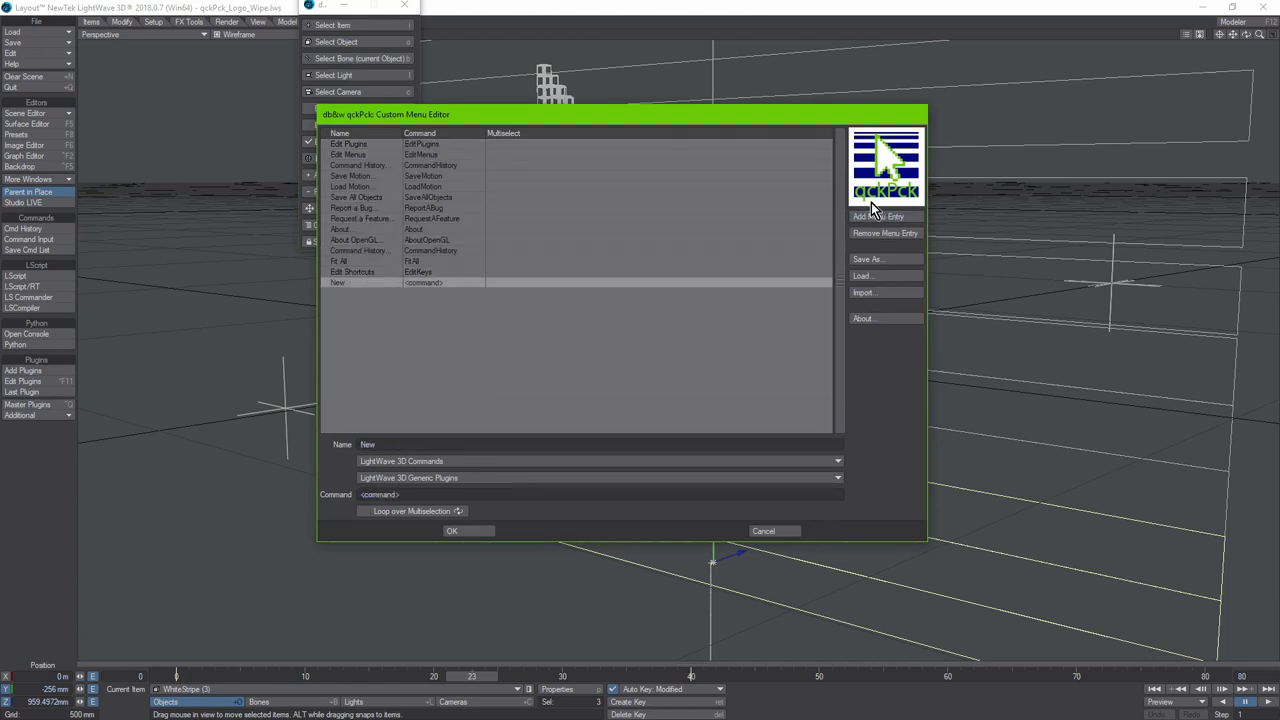
pyautogui.click(402, 462)
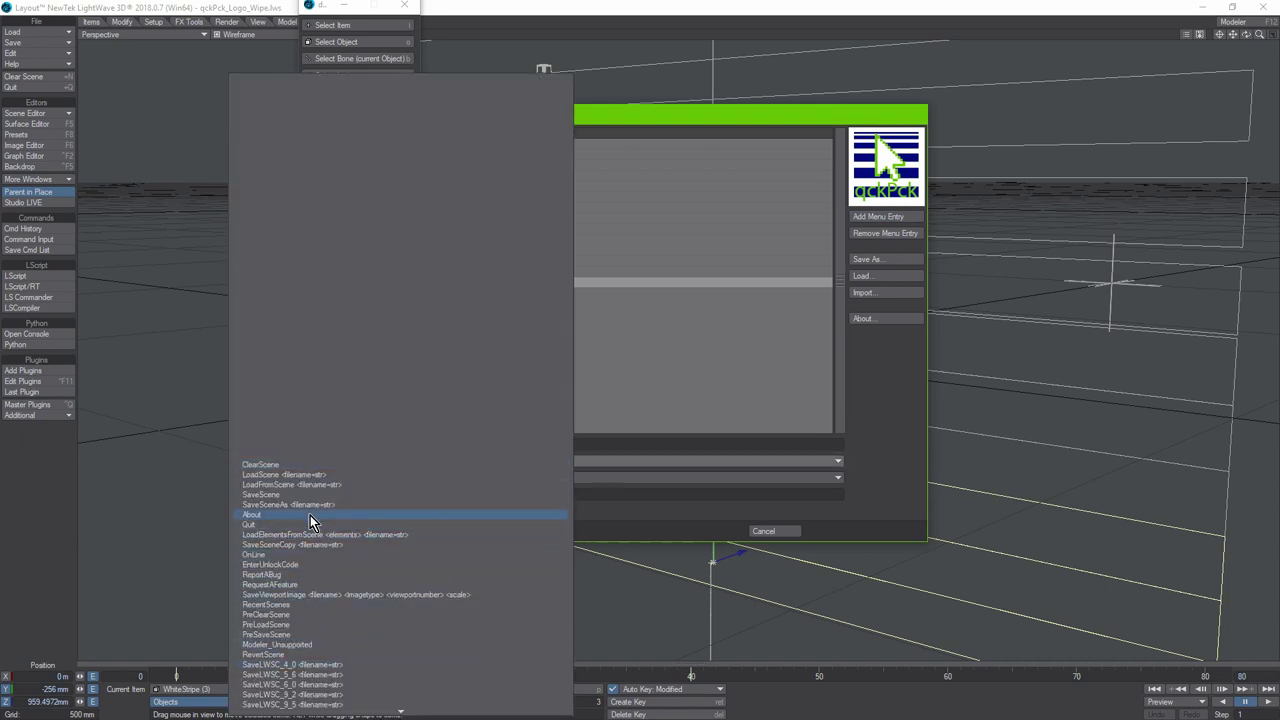
pyautogui.click(288, 575)
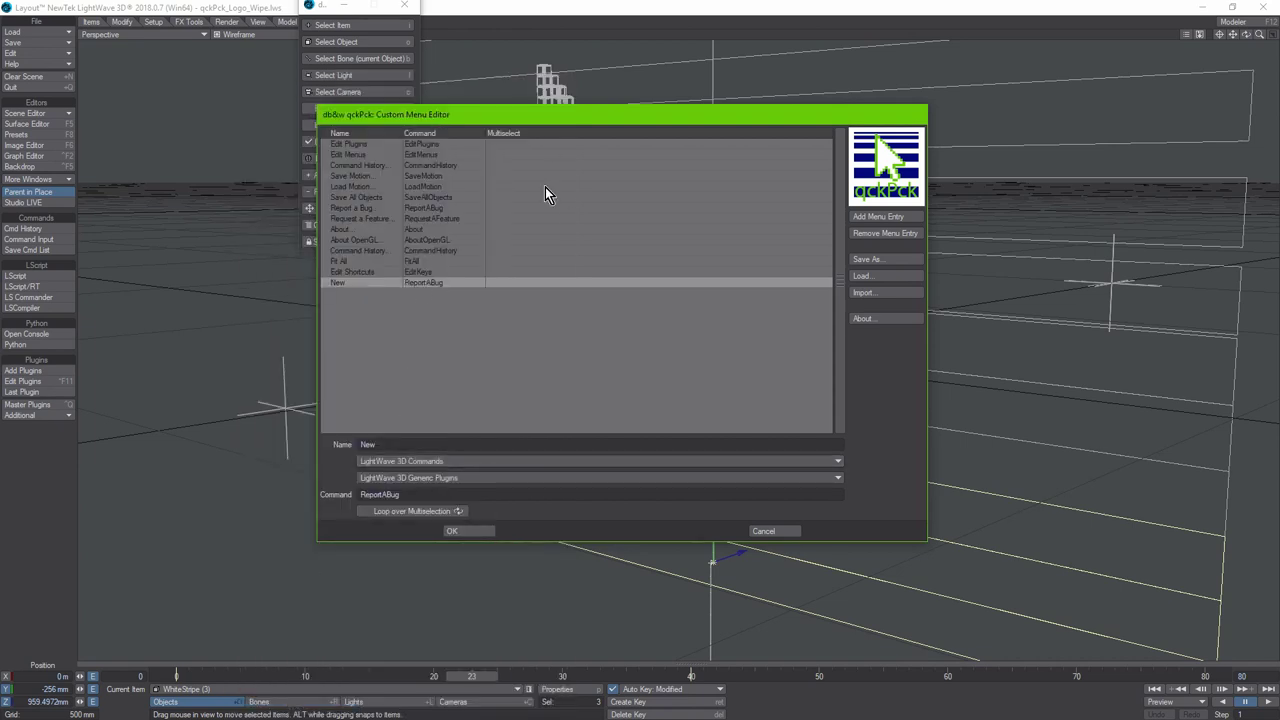
pyautogui.click(393, 445)
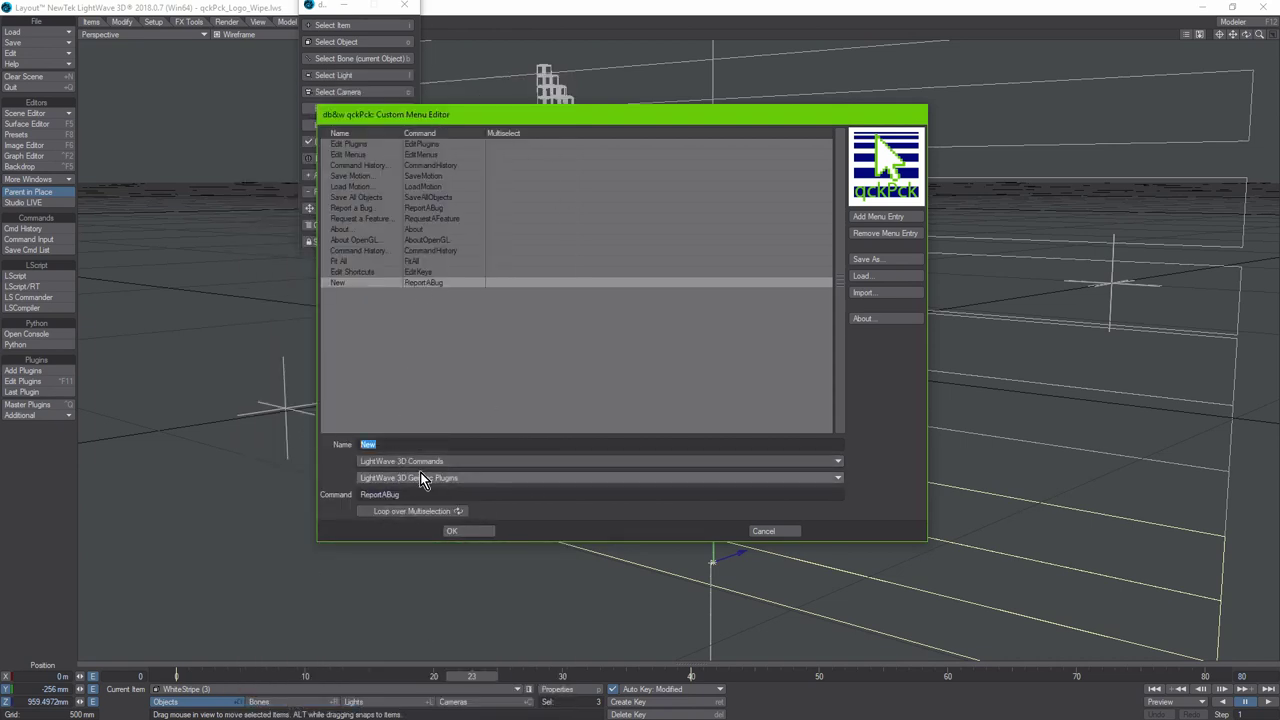
pyautogui.write('Report Bug')
pyautogui.press('Return')
pyautogui.click(466, 530)
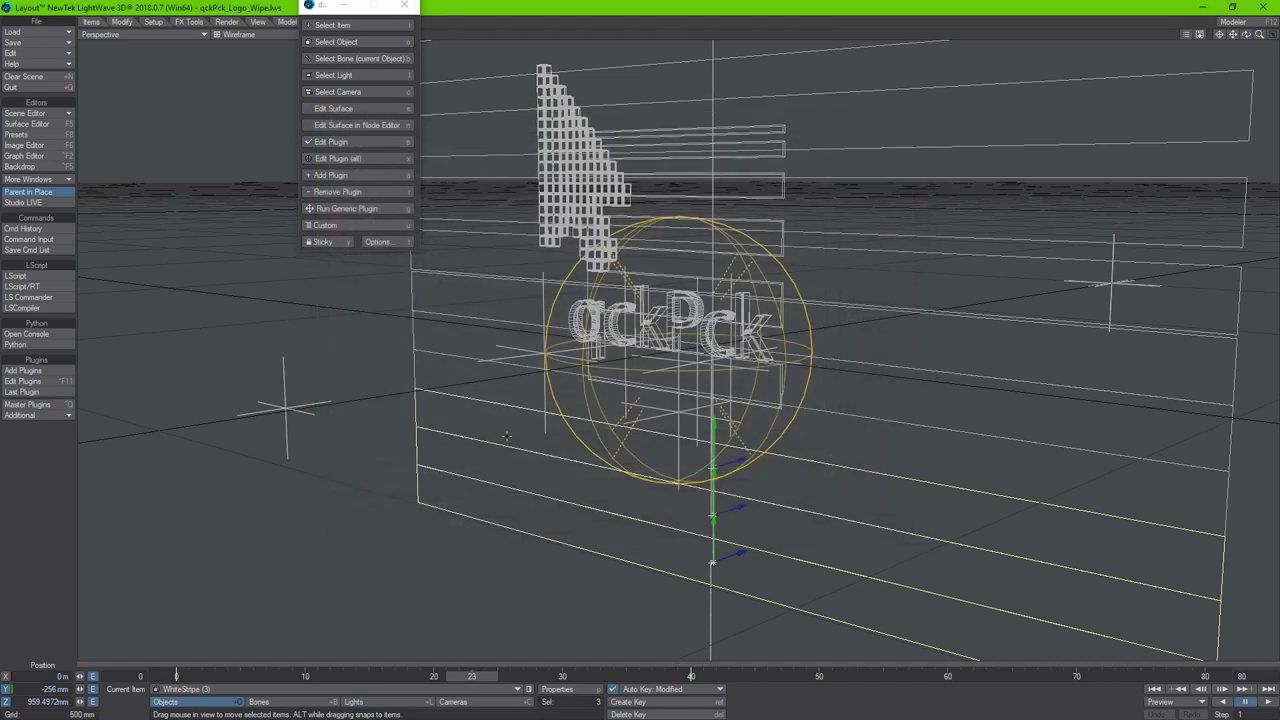
pyautogui.click(340, 228)
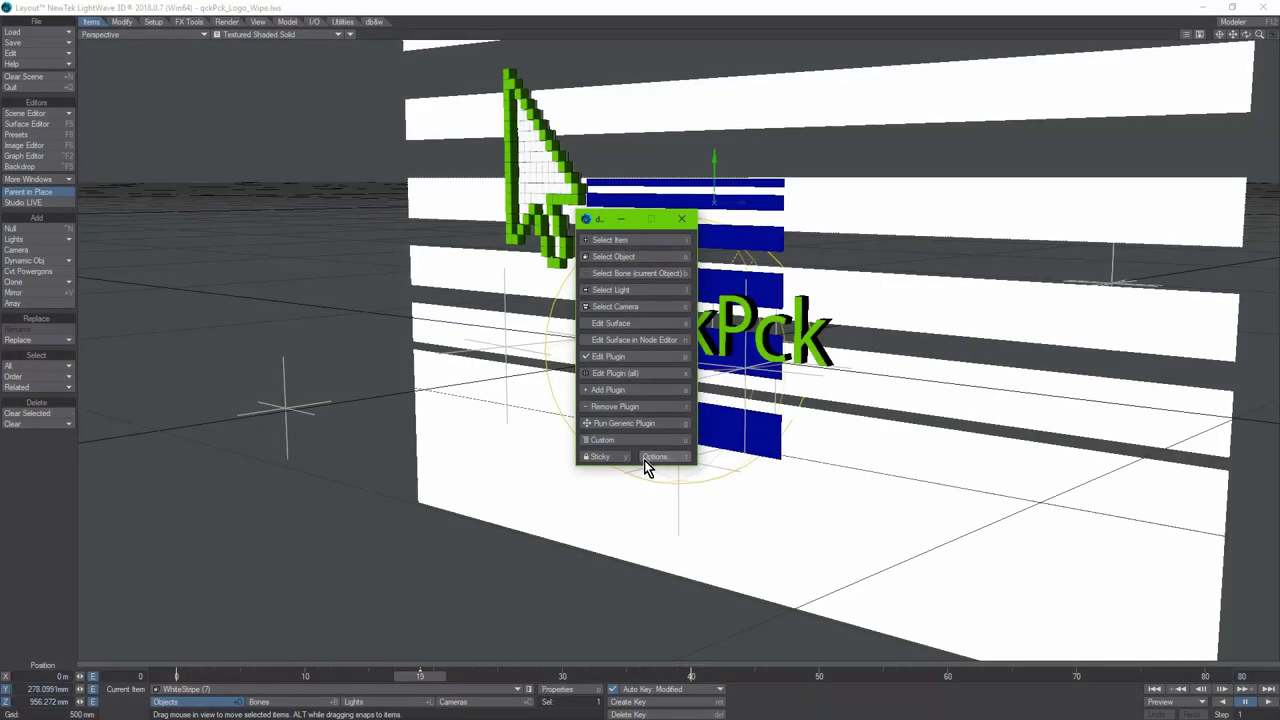
# Step: Reopen the Custom Menu Editor from qckPck's options and toggle Loop over Multiselection for the Request a Feature entry
pyautogui.click(648, 457)
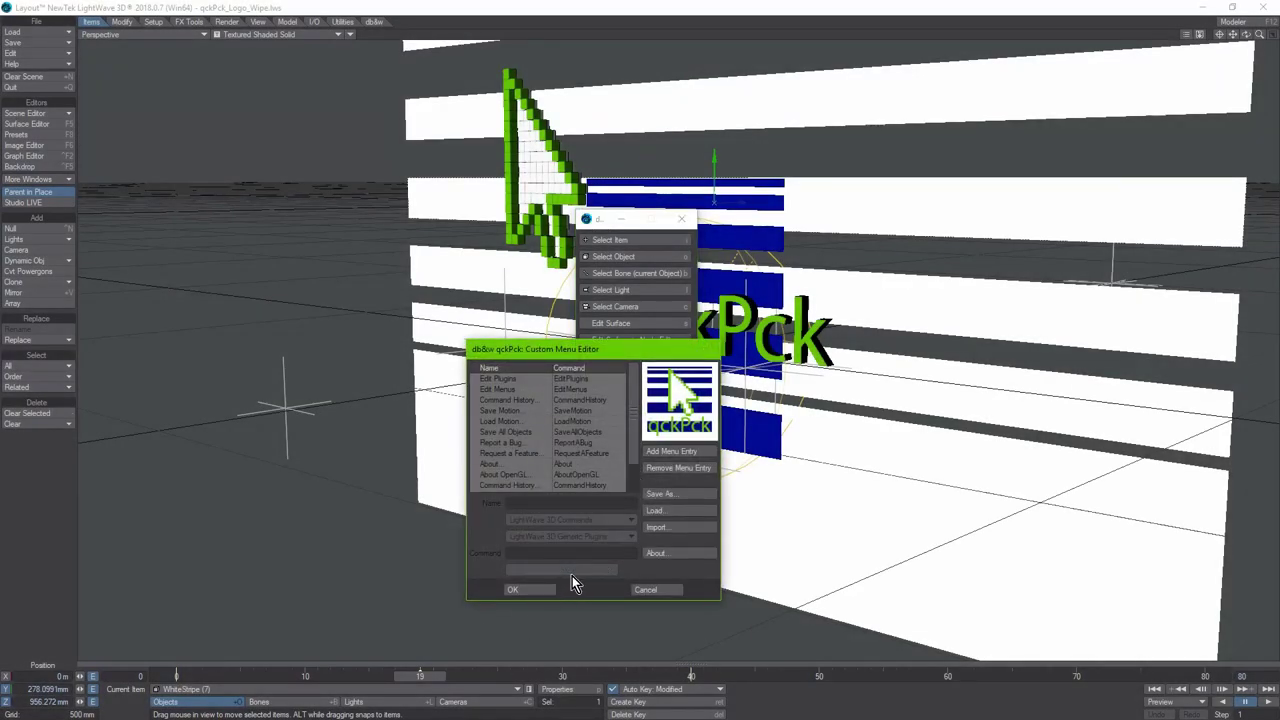
pyautogui.click(496, 453)
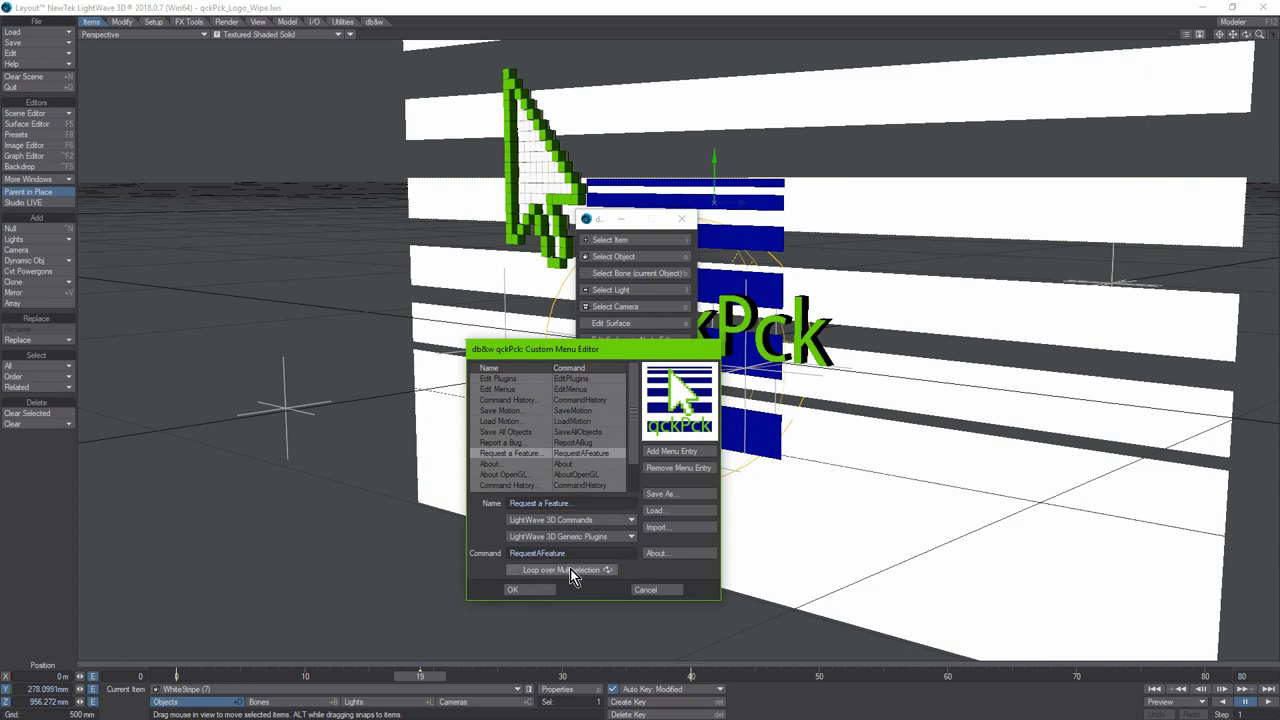
pyautogui.click(502, 444)
pyautogui.click(511, 475)
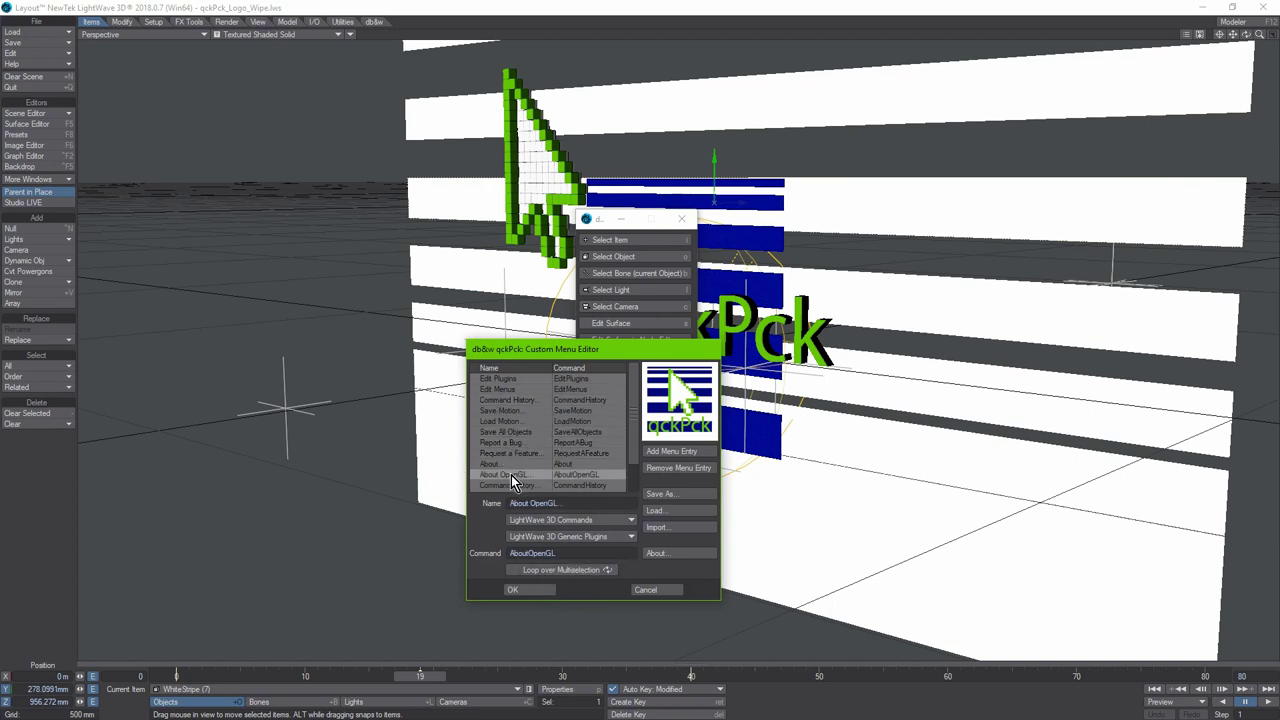
pyautogui.click(518, 453)
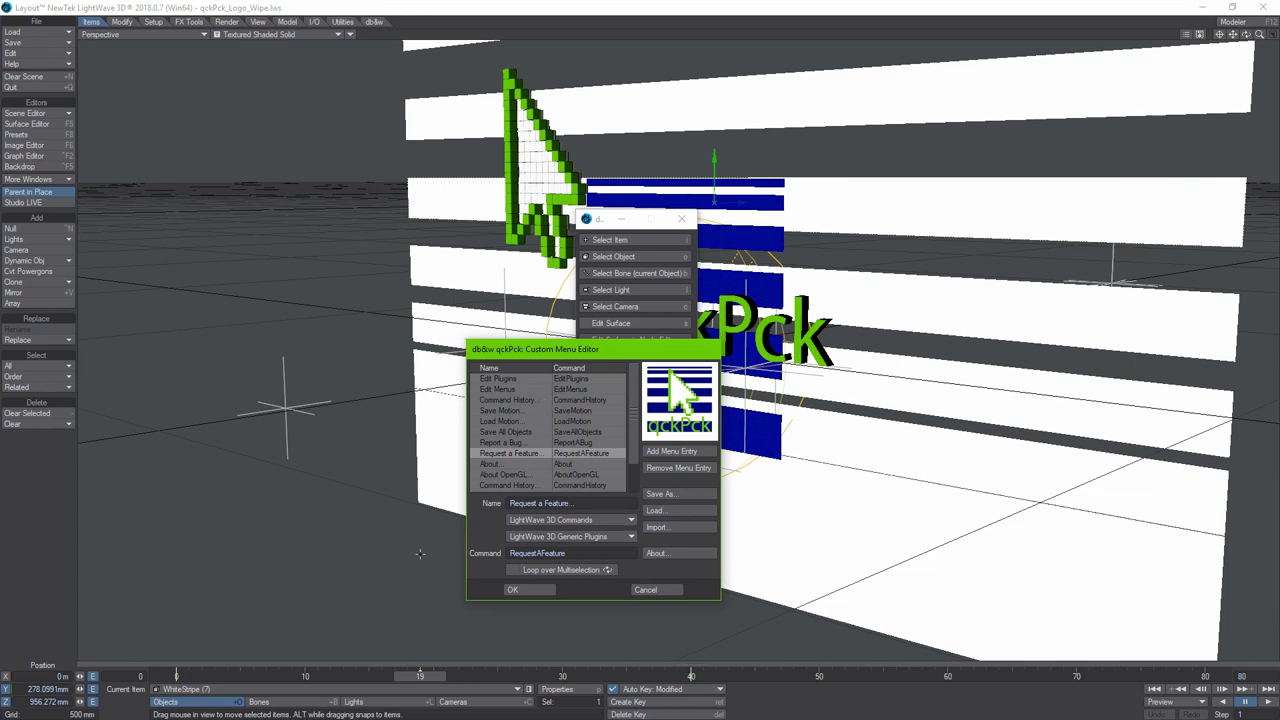
pyautogui.click(556, 571)
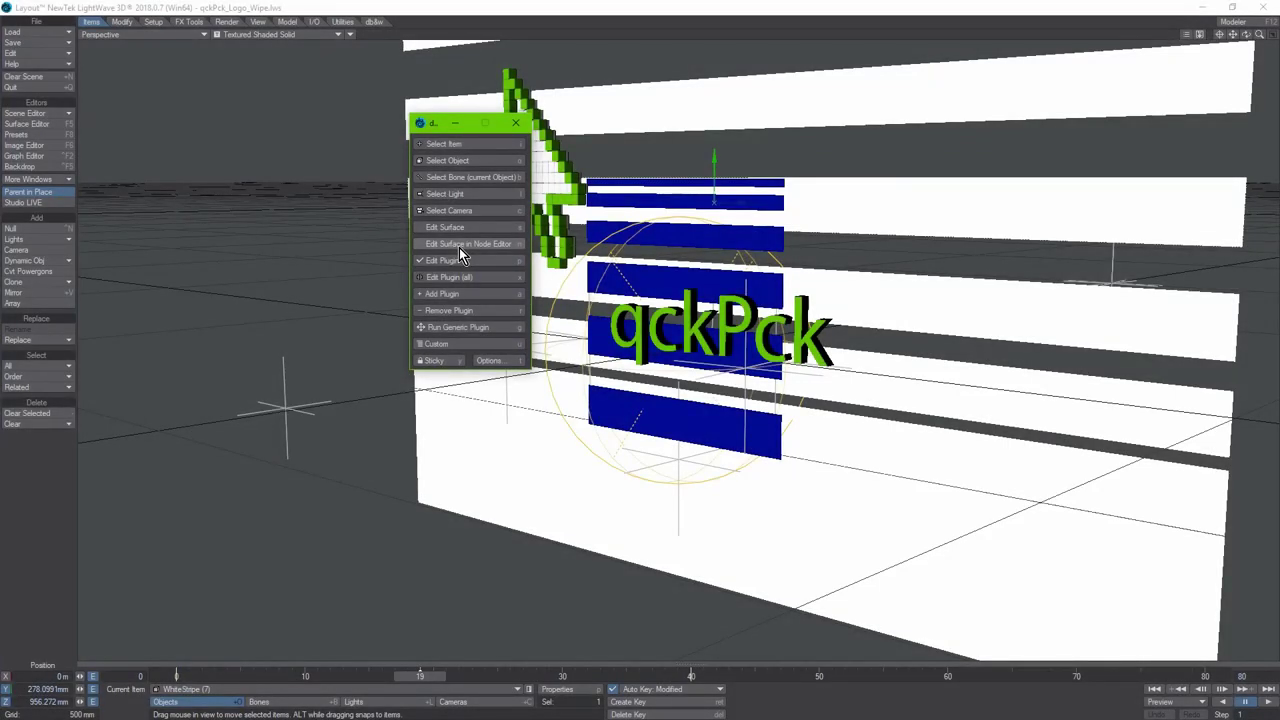
# Step: Close qckPck and view Layout's own pop-up list of scene items in the viewport without choosing an item
pyautogui.click(514, 127)
pyautogui.click(372, 298)
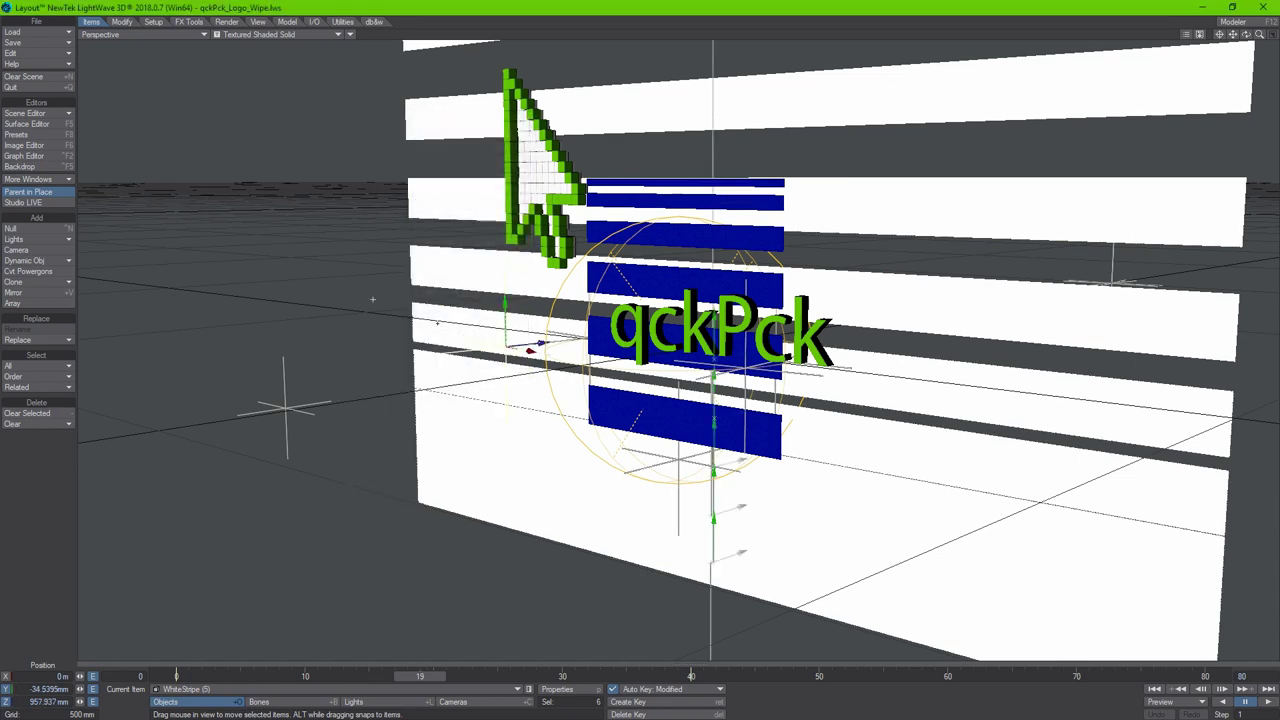
pyautogui.rightClick(390, 320)
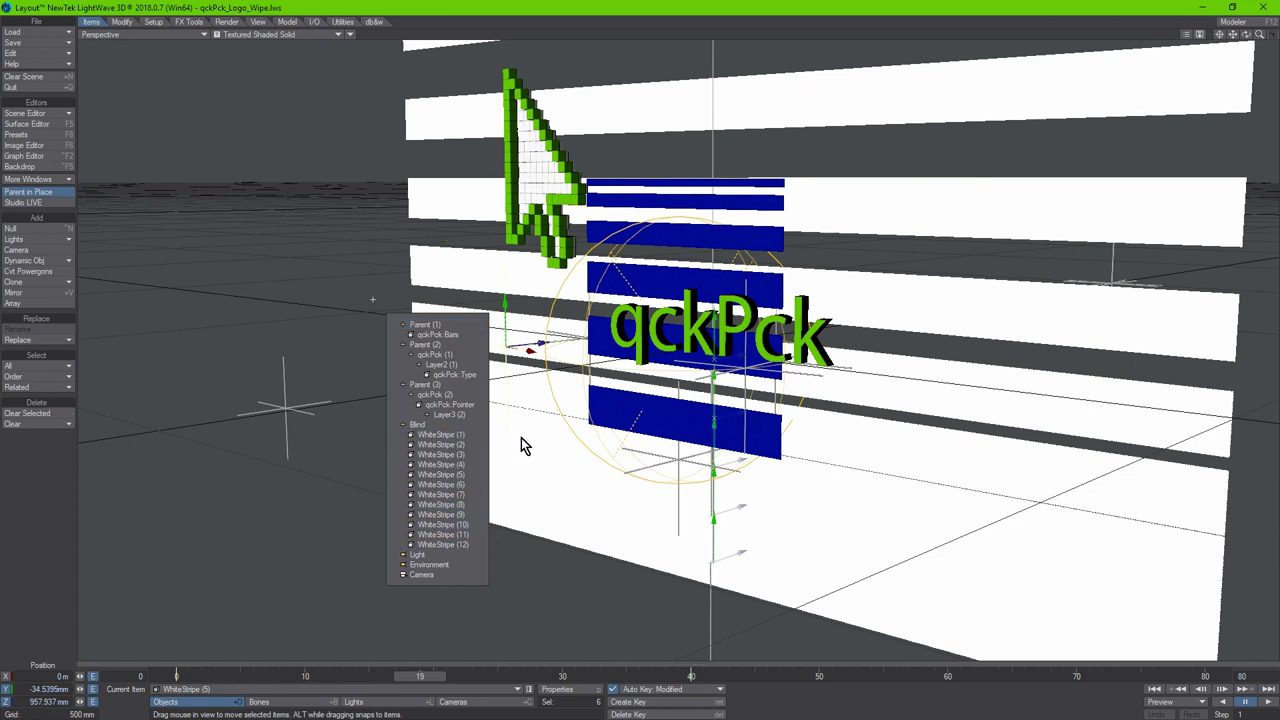
pyautogui.click(287, 191)
# Step: Open qckPck at the pointer, make its panel sticky, and select WhiteStripe (7) from its item list
pyautogui.moveTo(372, 300)
pyautogui.mouseDown()
pyautogui.moveTo(372, 330)
pyautogui.moveTo(372, 300)
pyautogui.mouseUp()
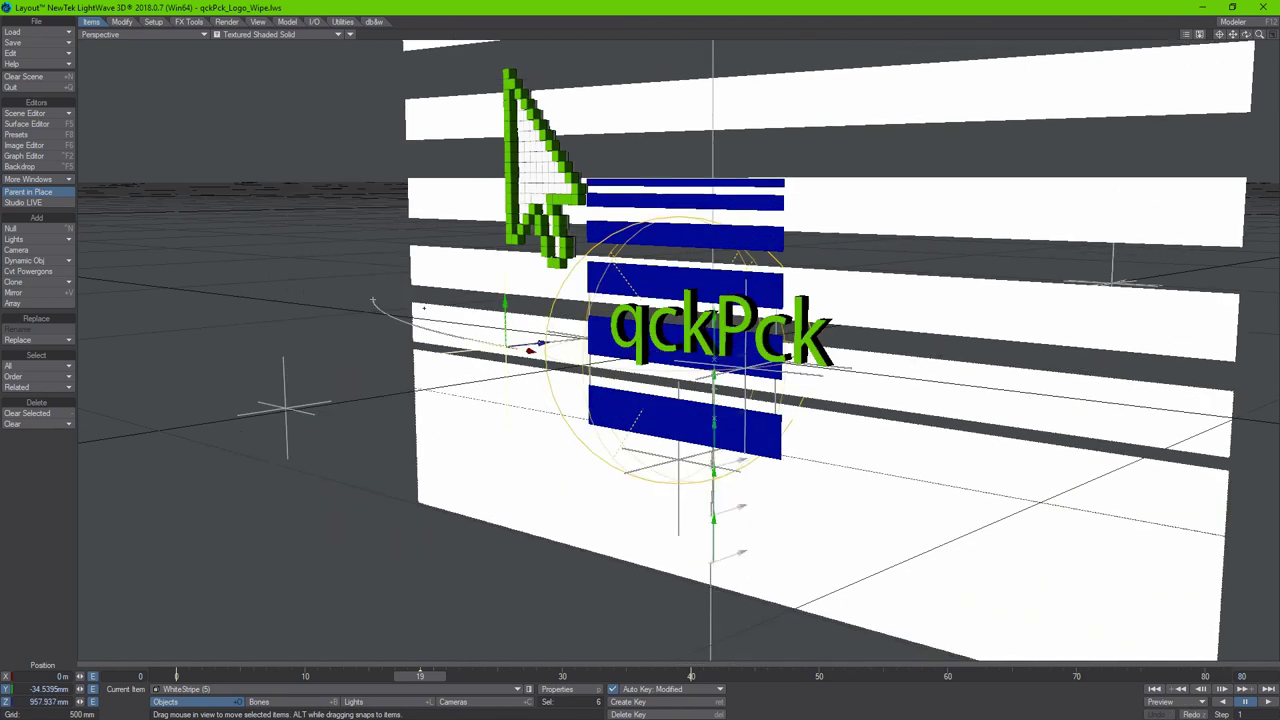
pyautogui.keyDown('ctrl'); pyautogui.keyDown('shift'); pyautogui.click(372, 300); pyautogui.keyUp('shift'); pyautogui.keyUp('ctrl')
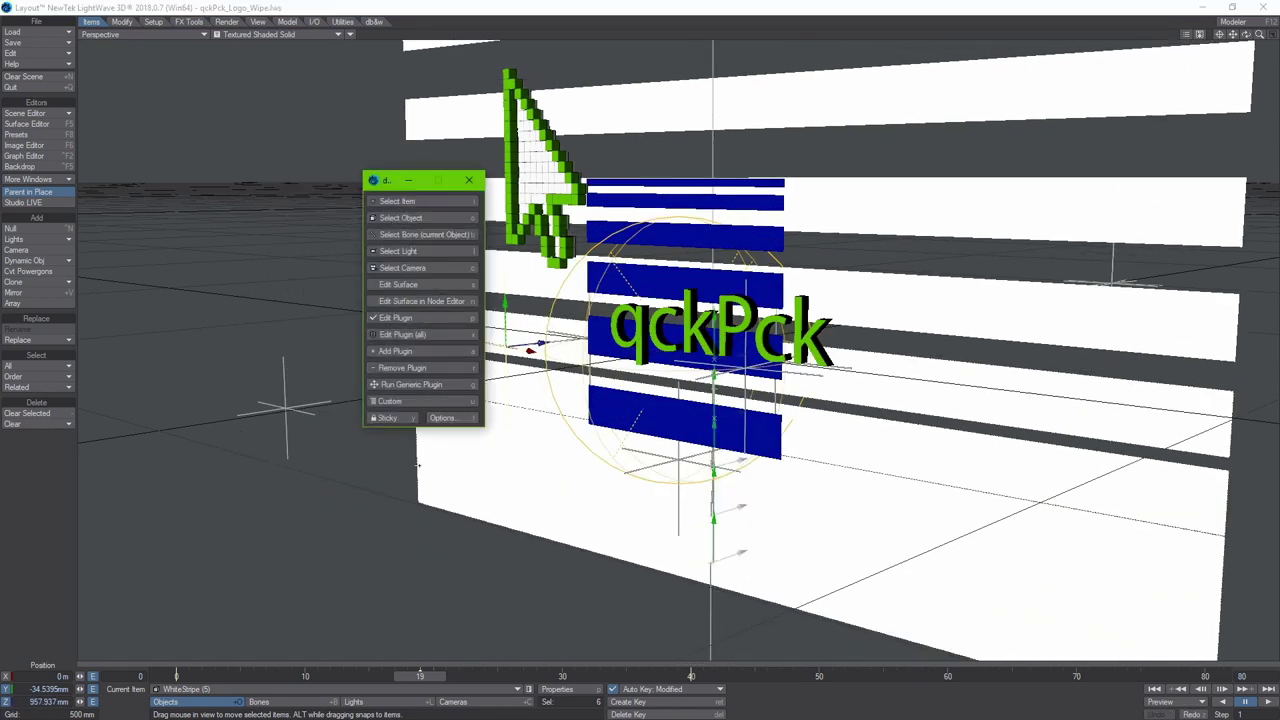
pyautogui.click(388, 418)
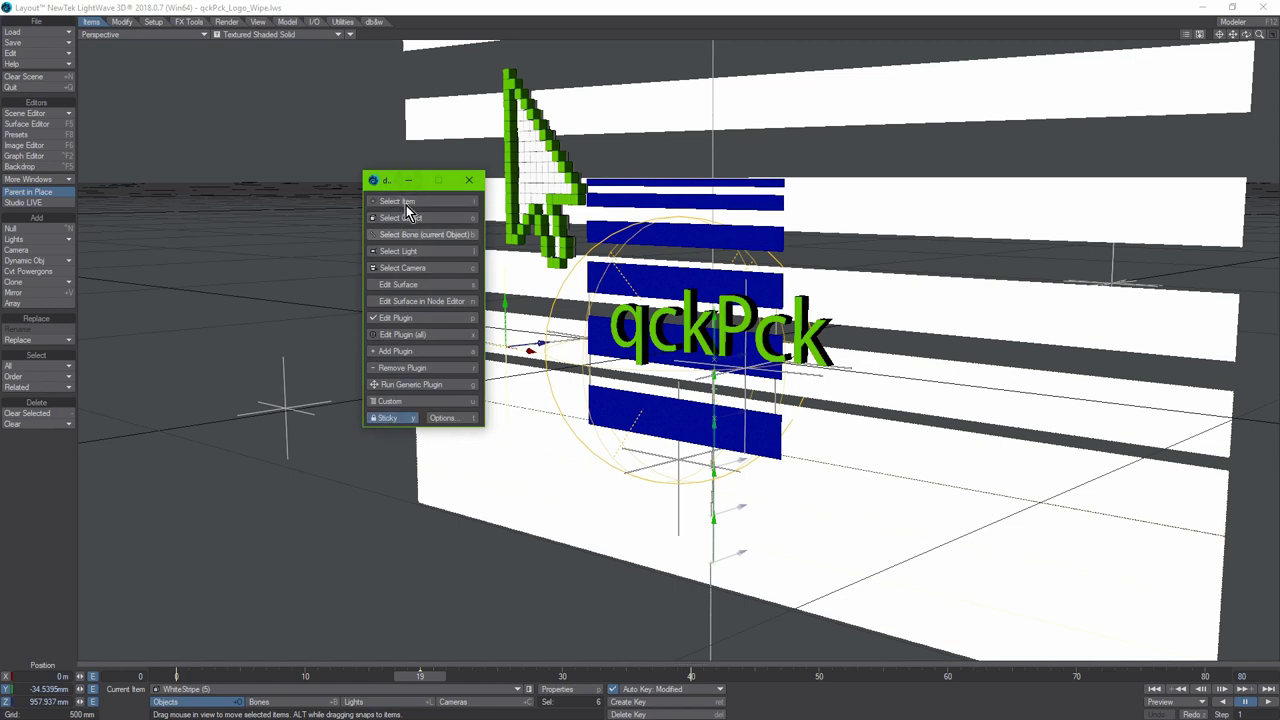
pyautogui.click(405, 203)
pyautogui.click(424, 383)
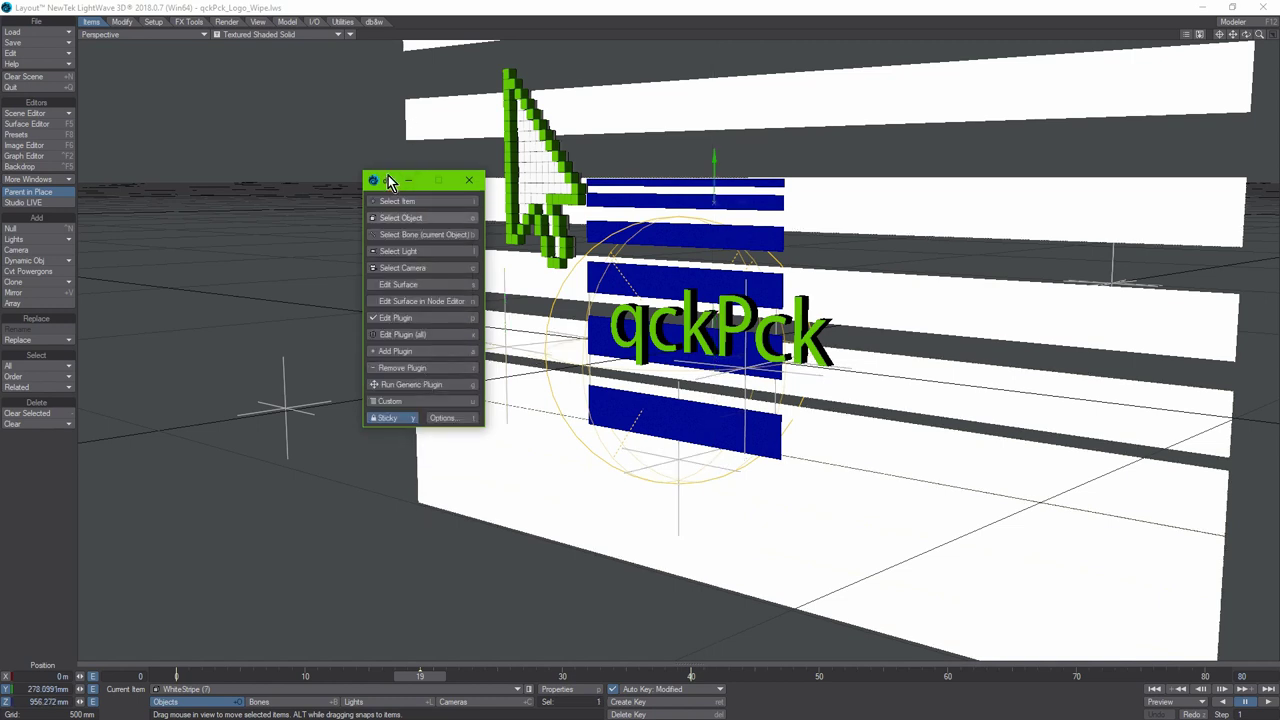
# Step: Move the sticky qckPck panel around the viewport, and call it up again at the pointer
pyautogui.moveTo(390, 182); pyautogui.dragTo(276, 131)
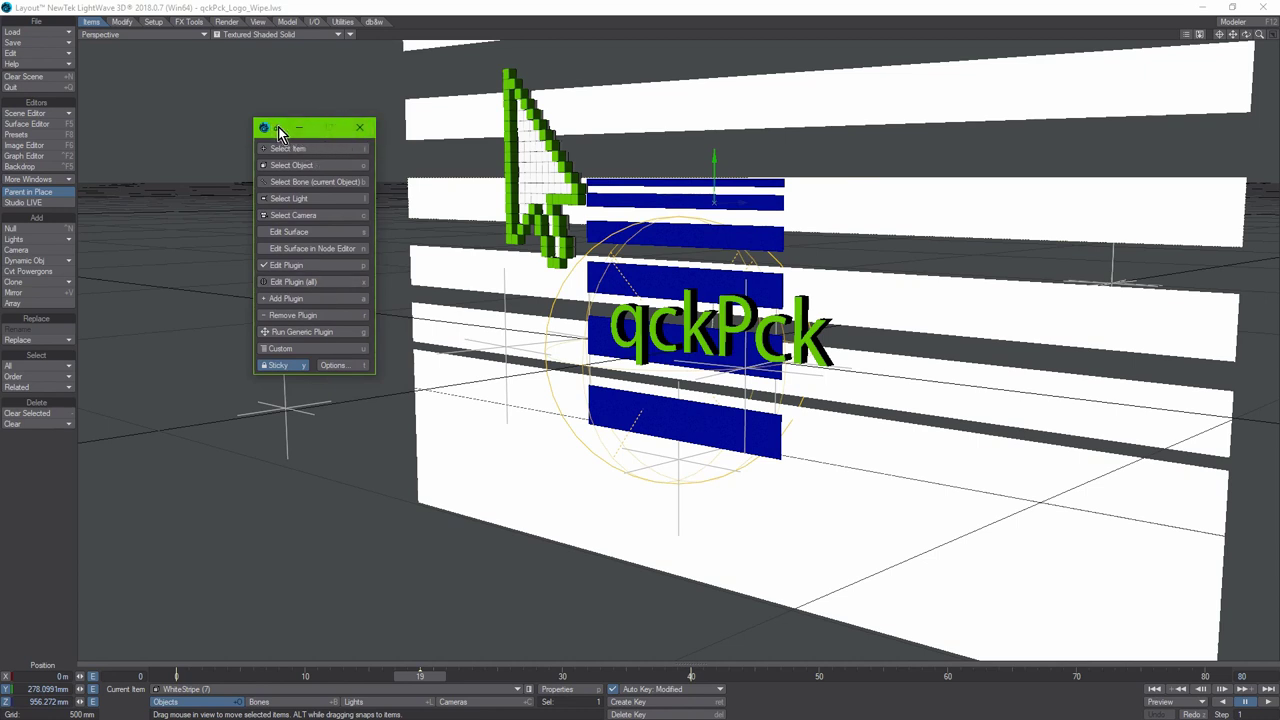
pyautogui.moveTo(278, 127); pyautogui.dragTo(410, 69)
pyautogui.moveTo(337, 157)
pyautogui.mouseDown()
pyautogui.moveTo(260, 171)
pyautogui.moveTo(256, 66)
pyautogui.moveTo(305, 70)
pyautogui.moveTo(305, 152)
pyautogui.moveTo(337, 157)
pyautogui.mouseUp()
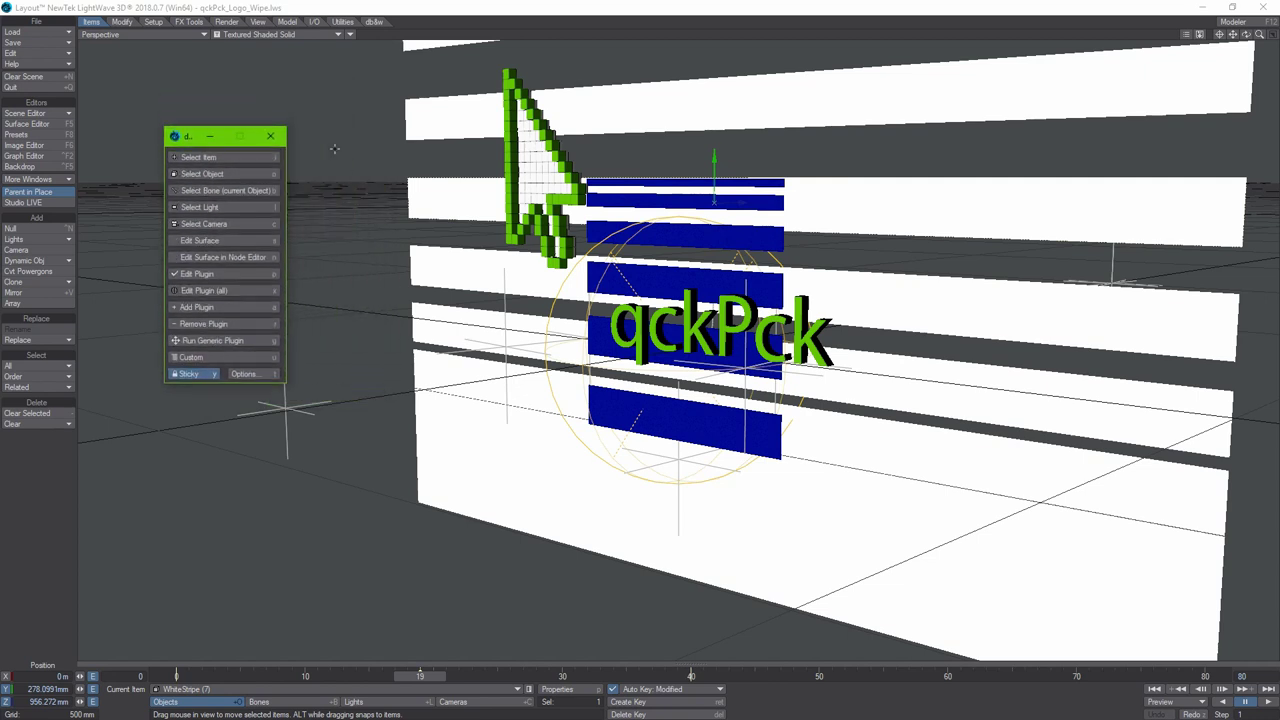
pyautogui.click(334, 148)
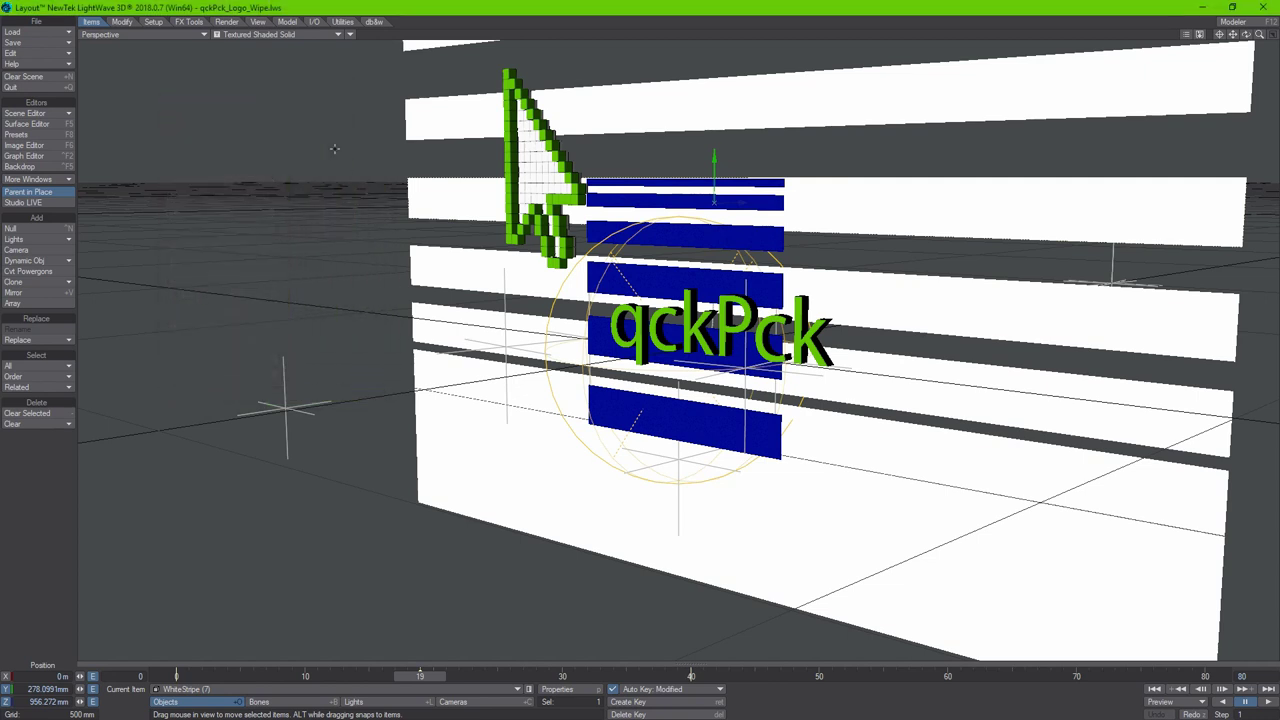
pyautogui.click(335, 149)
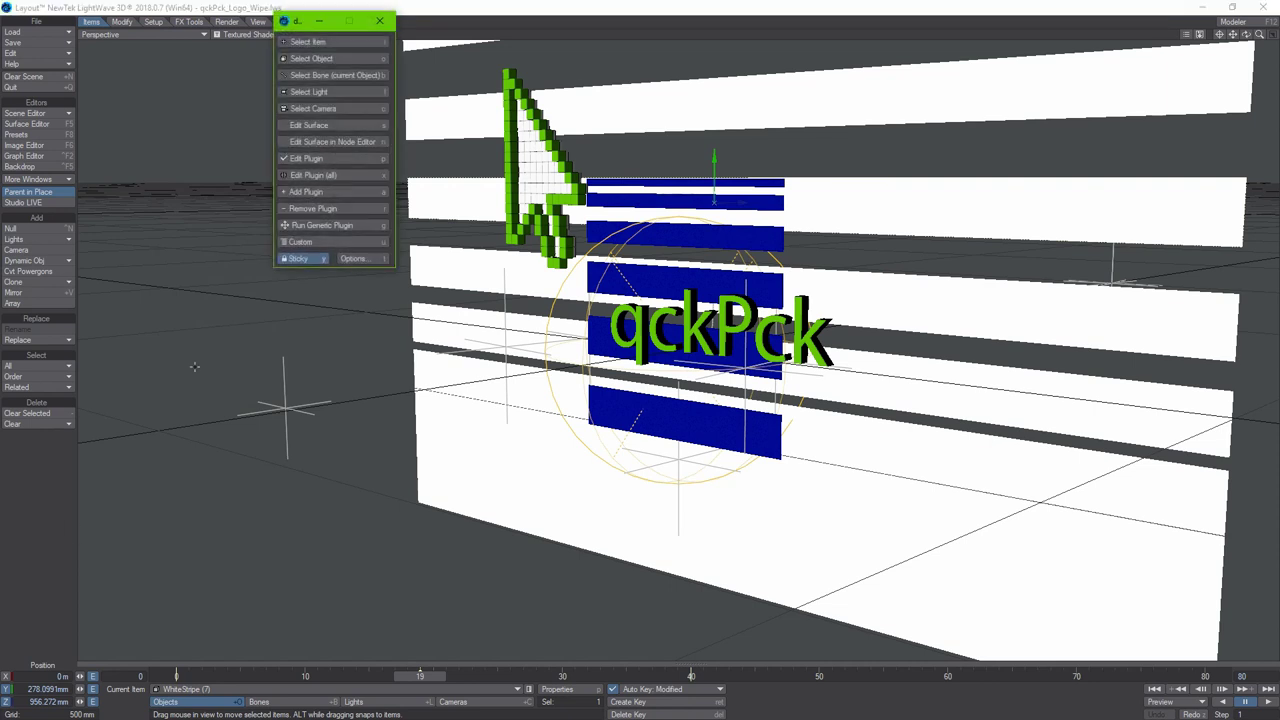
# Step: Move the qckPck panel away from the logo, recall it at another spot in the viewport, and close it
pyautogui.moveTo(299, 26); pyautogui.dragTo(128, 131)
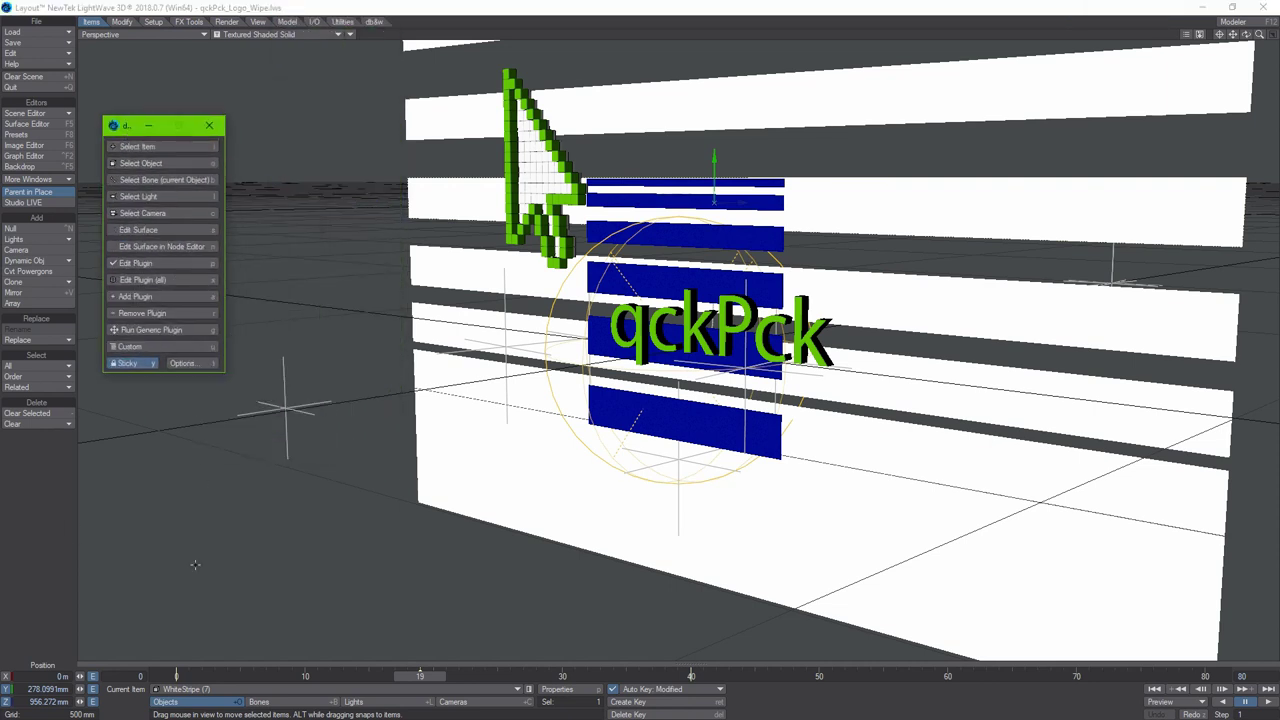
pyautogui.click(55, 530)
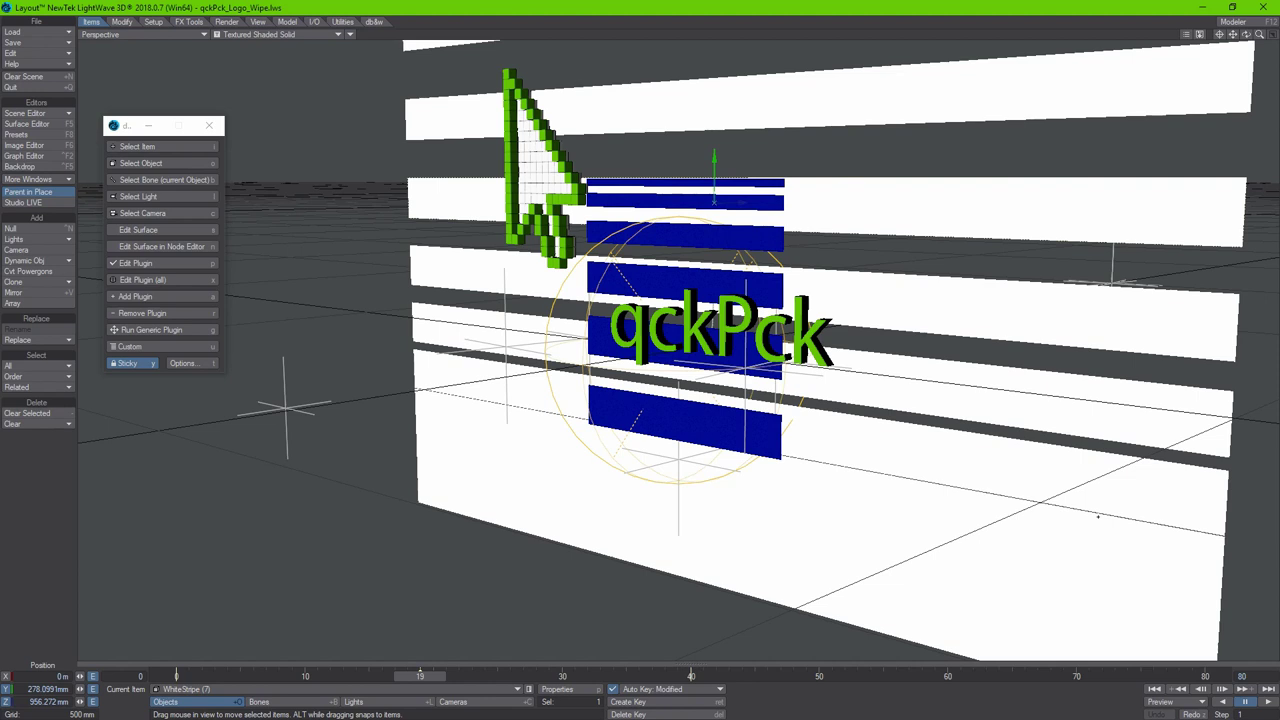
pyautogui.hotkey('ctrl', 'space')
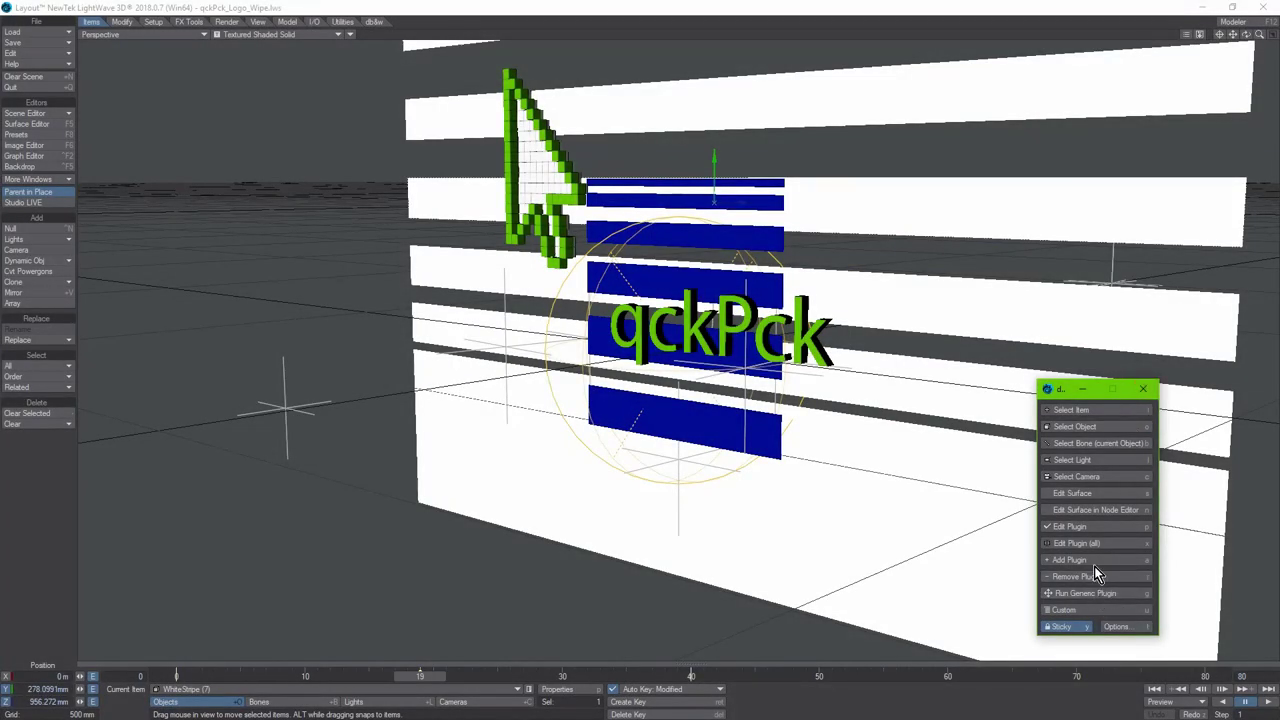
pyautogui.click(1143, 389)
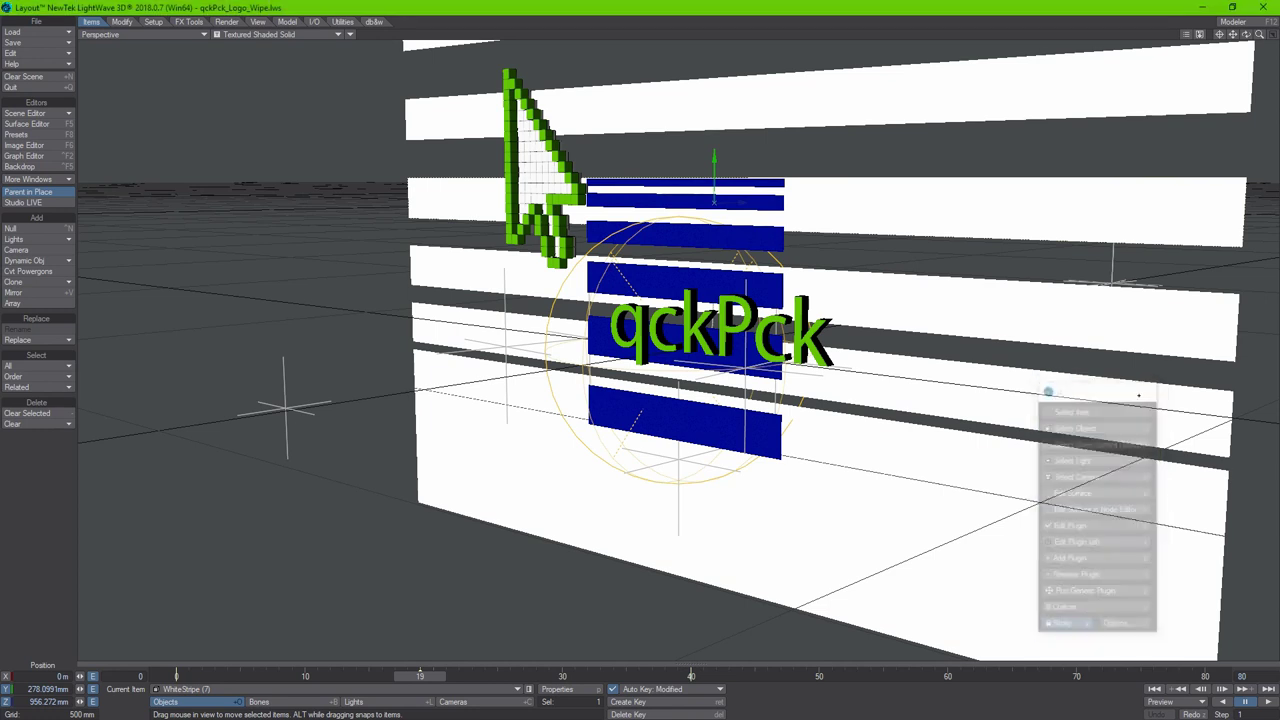
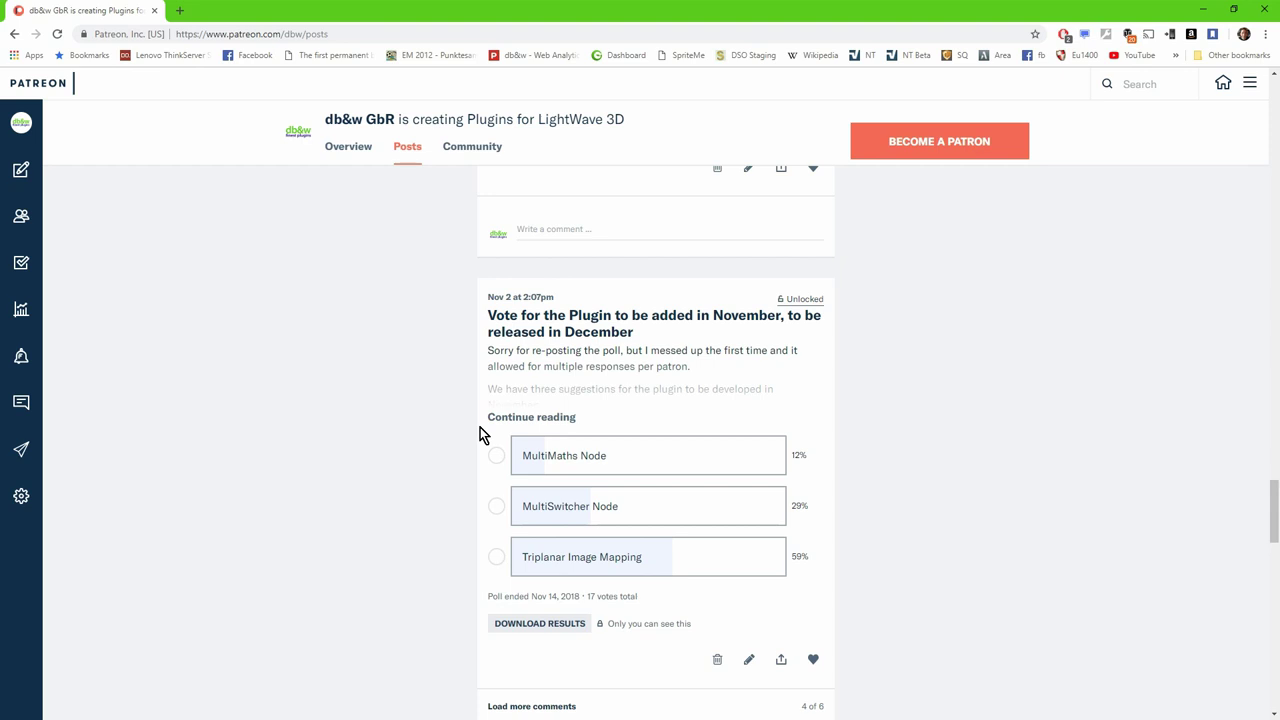
# Step: Look through the db&w Patreon posts, from the November plugin poll and its voting chart up to the newer posts
pyautogui.scroll(10, 480, 433)
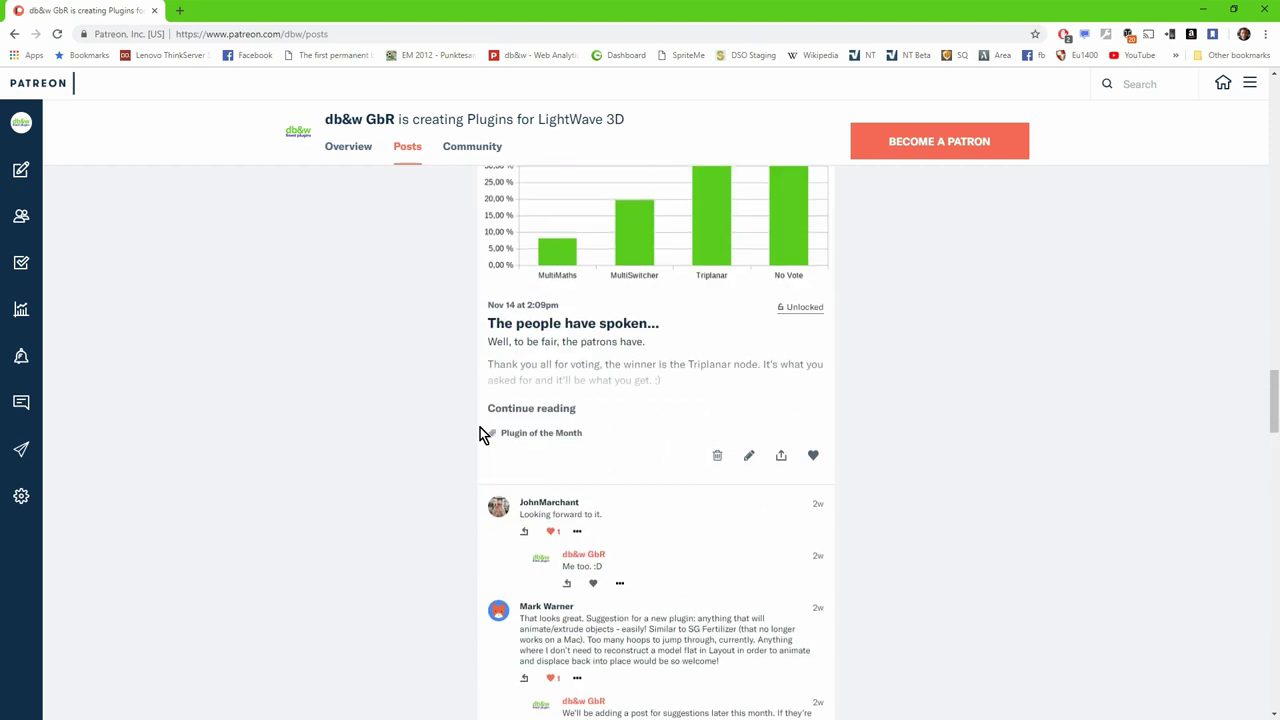
pyautogui.scroll(2, 480, 433)
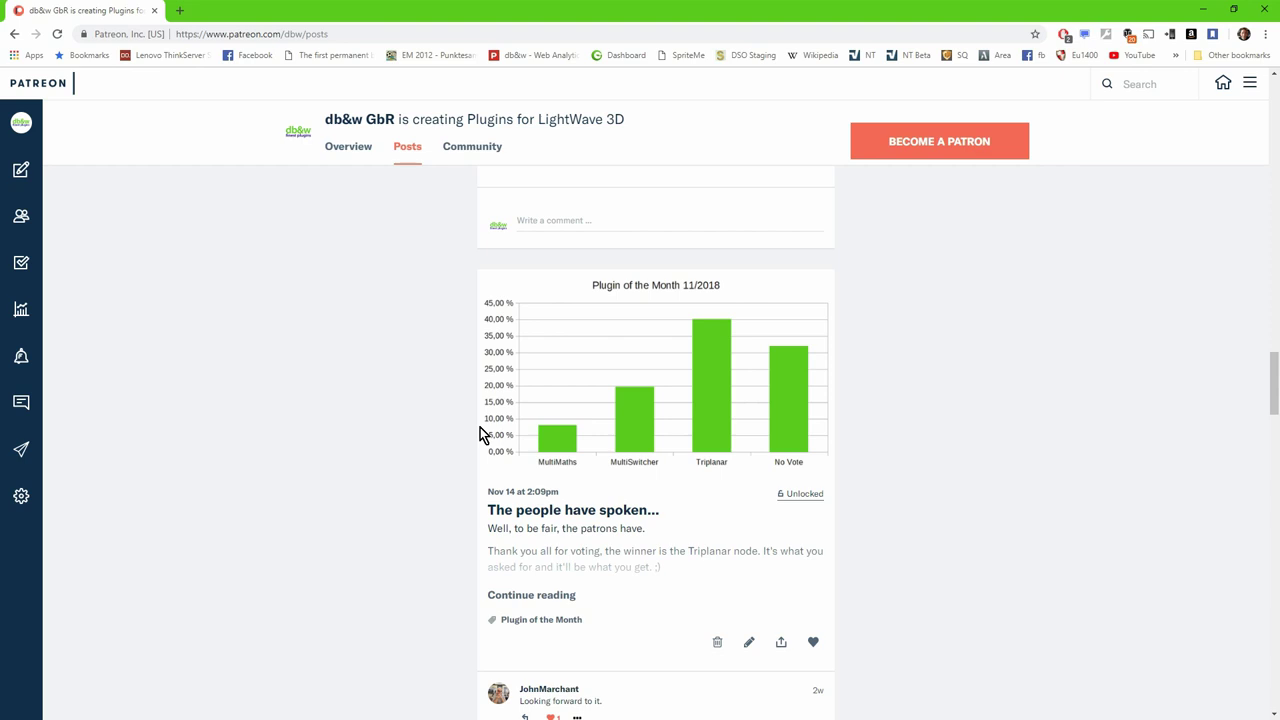
pyautogui.scroll(7, 480, 433)
pyautogui.scroll(5, 480, 433)
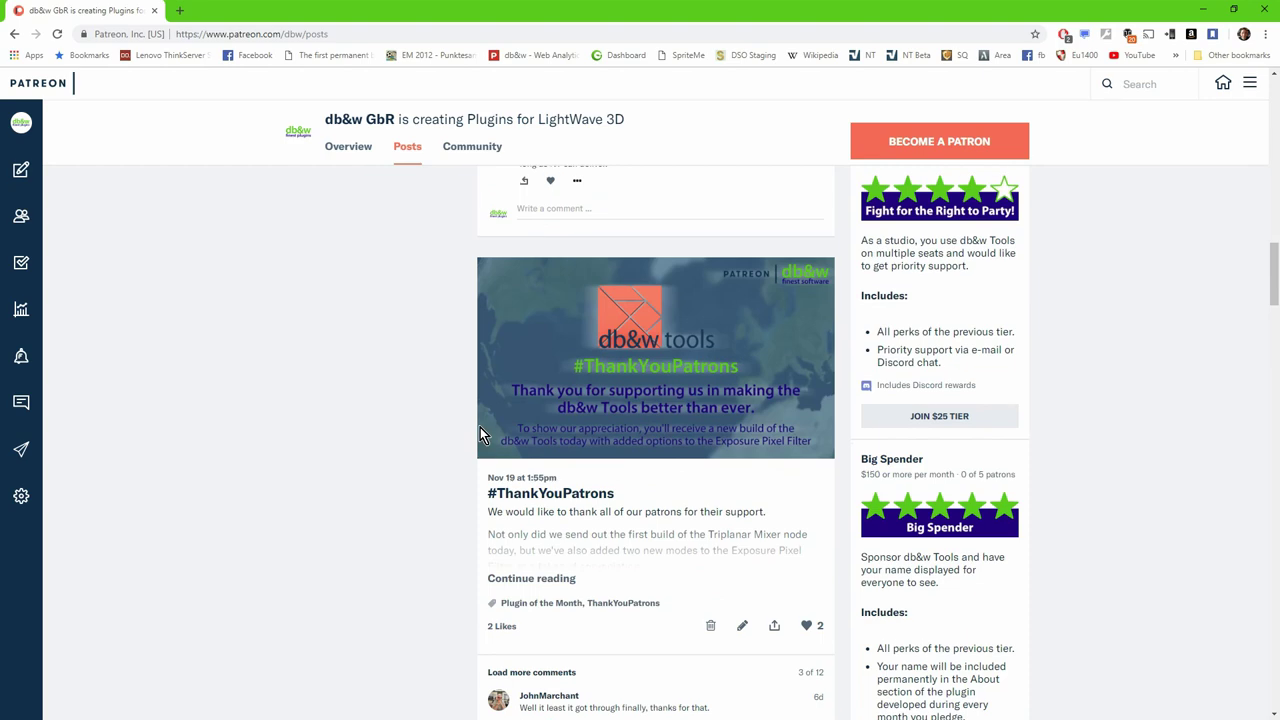
pyautogui.scroll(5, 481, 433)
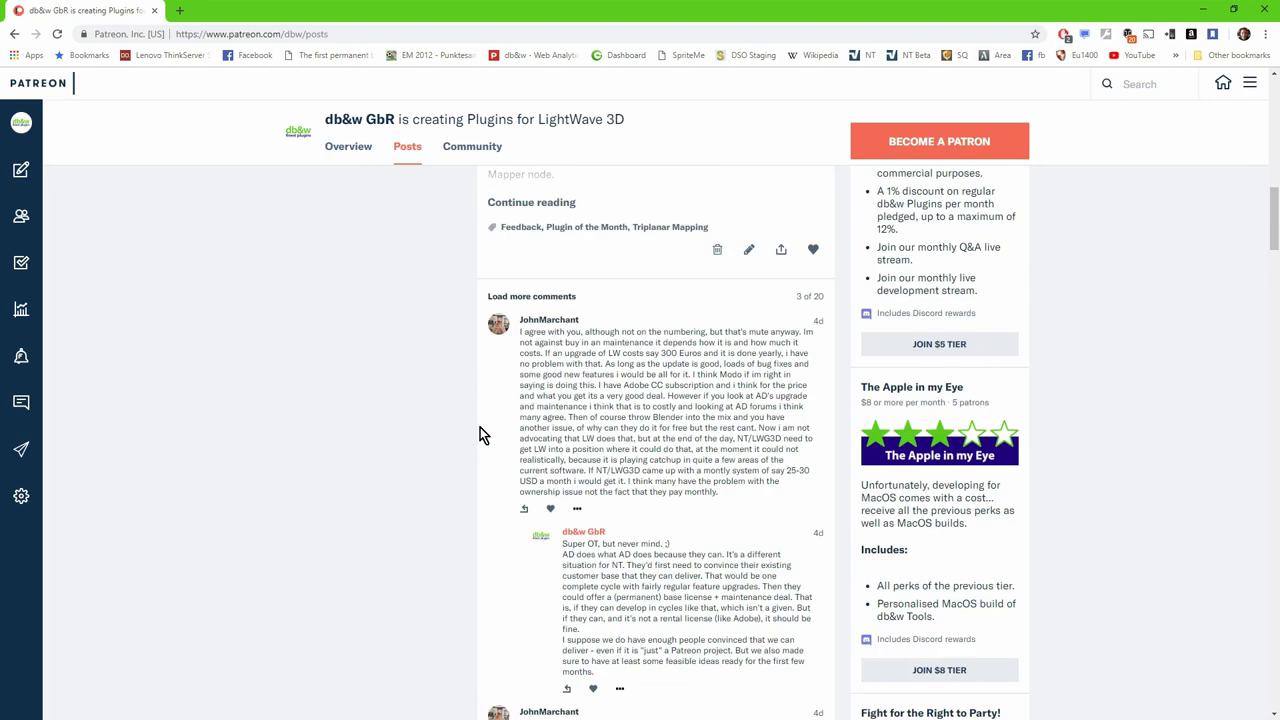
pyautogui.scroll(5, 481, 433)
pyautogui.scroll(-3, 480, 433)
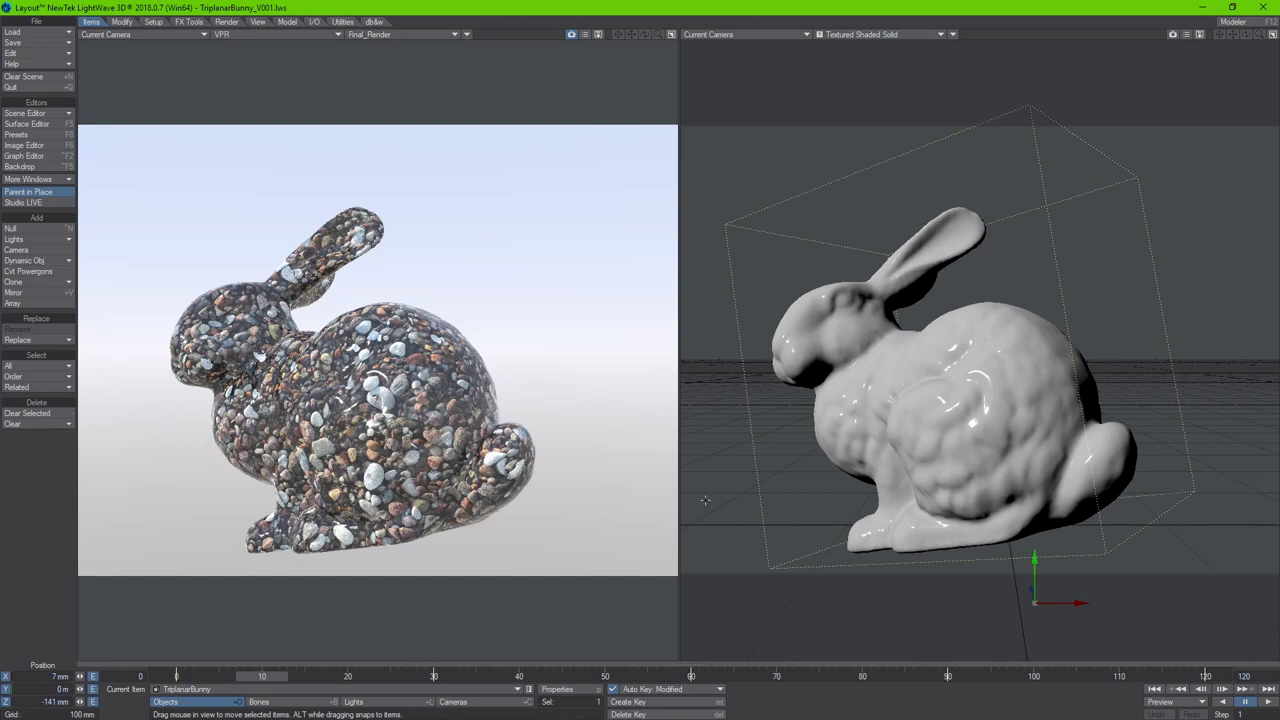
# Step: In LightWave Layout, open the TriplanarBunny object's Bunny surface in the Node Editor through qckPck, and close the qckPck panel
pyautogui.press('F12')
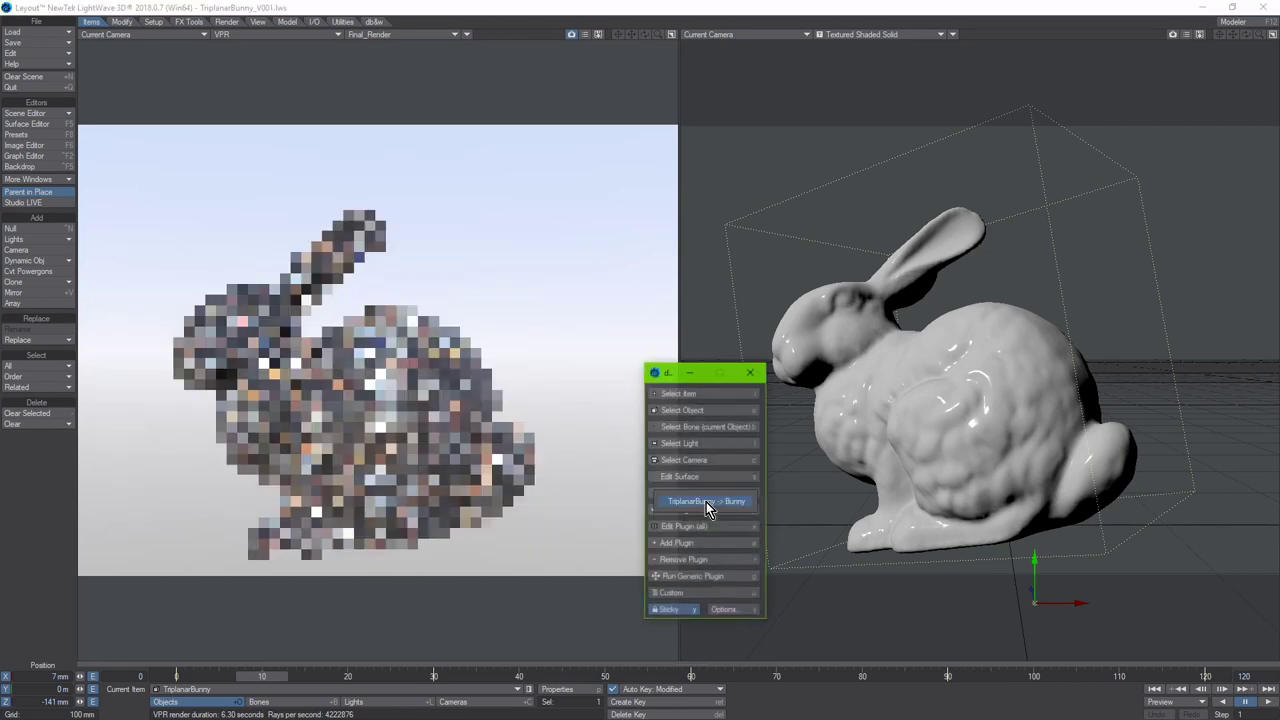
pyautogui.click(710, 504)
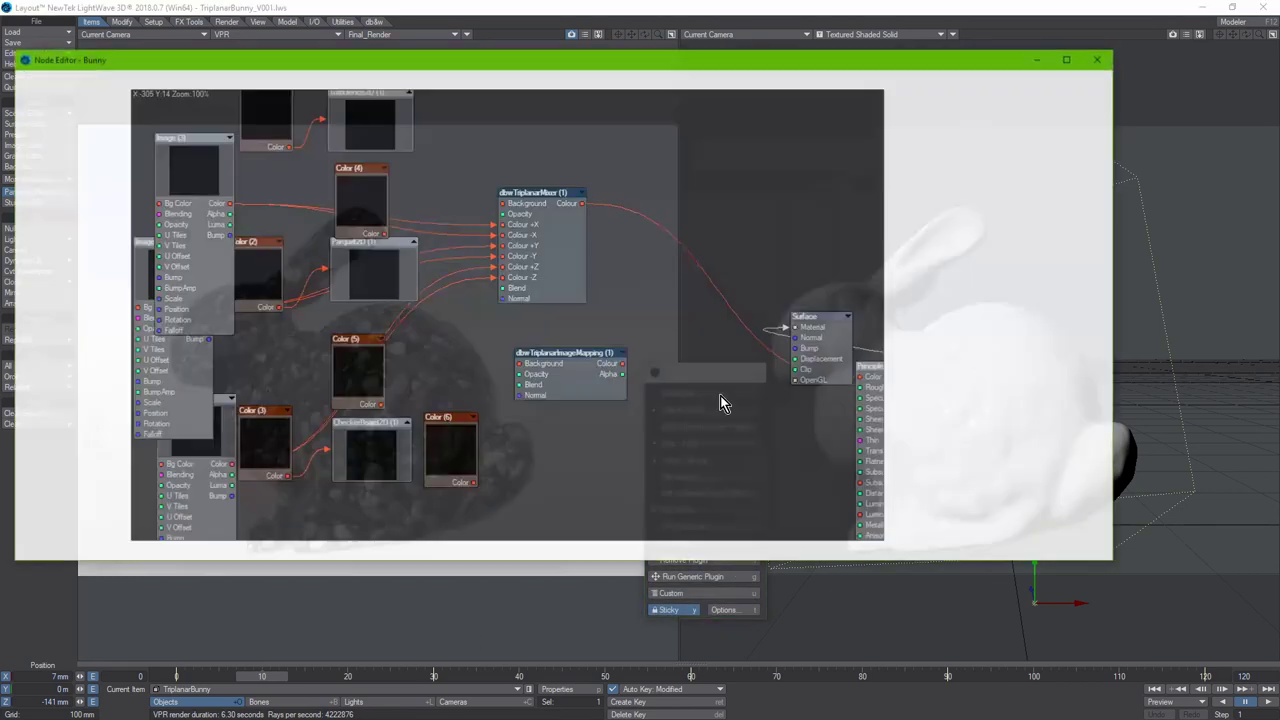
pyautogui.click(757, 360)
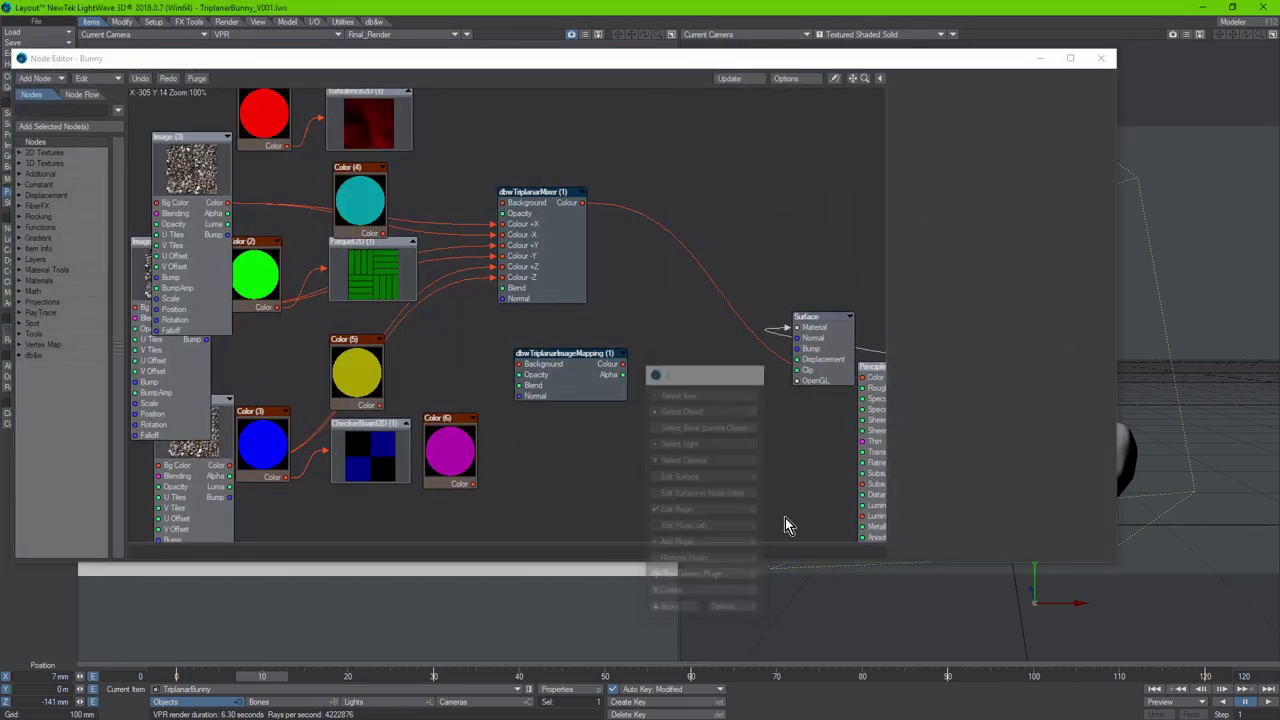
# Step: Reposition the Node Editor window beside the bunny render, and show the dbwTriplanarMixer node's settings along the way
pyautogui.moveTo(382, 68); pyautogui.dragTo(928, 305)
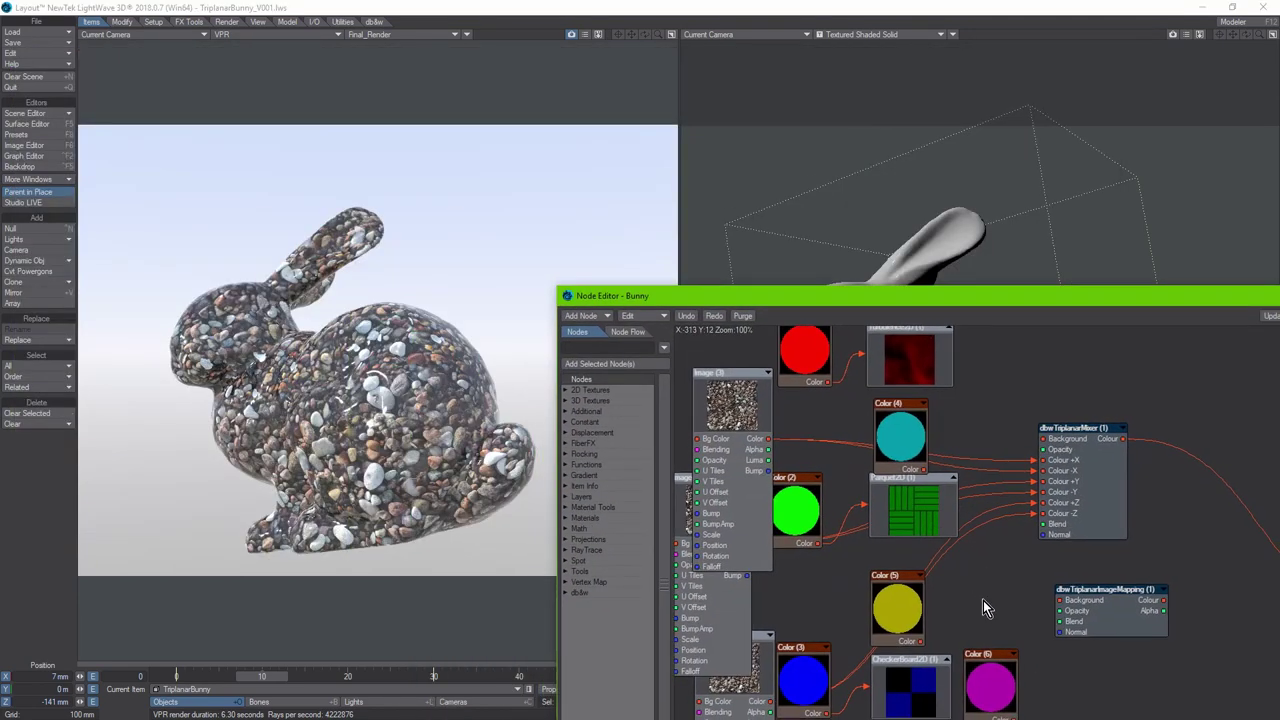
pyautogui.keyDown('alt'); pyautogui.moveTo(1236, 669); pyautogui.dragTo(894, 598); pyautogui.keyUp('alt')
pyautogui.moveTo(738, 432); pyautogui.dragTo(734, 425)
pyautogui.moveTo(715, 292); pyautogui.dragTo(409, 222)
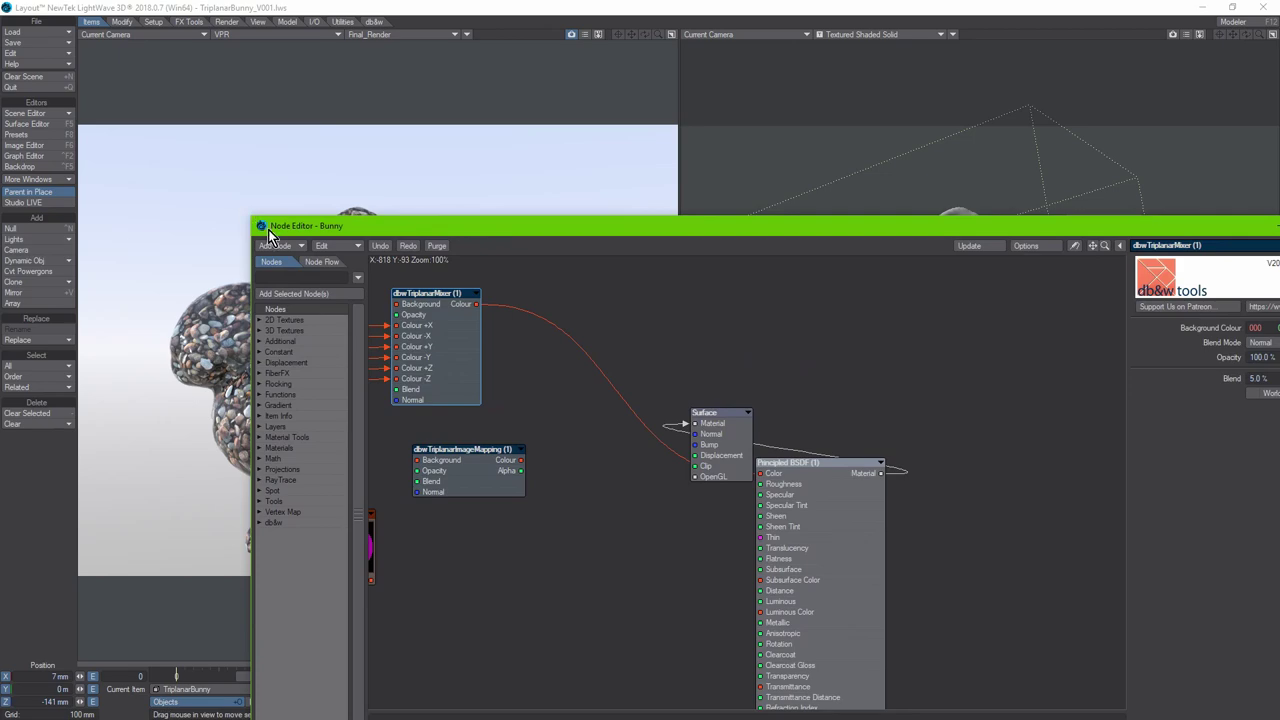
pyautogui.moveTo(268, 229); pyautogui.dragTo(972, 270)
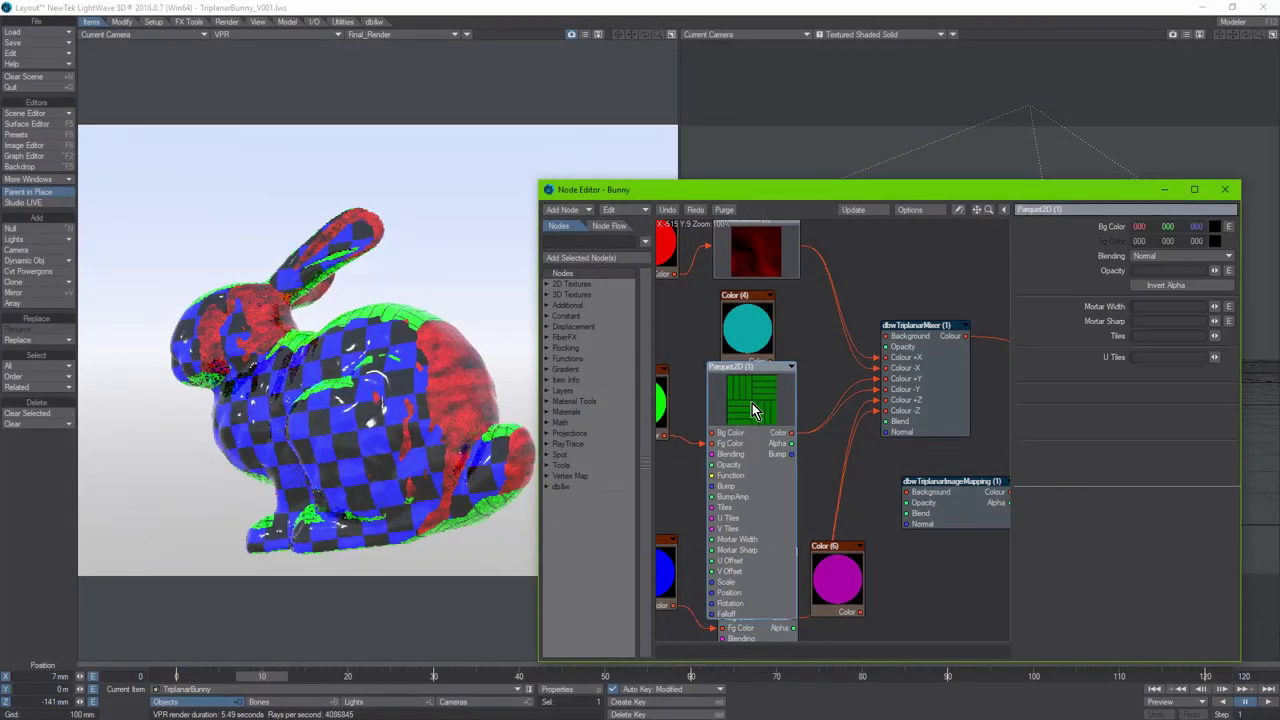
pyautogui.moveTo(706, 195); pyautogui.dragTo(744, 141)
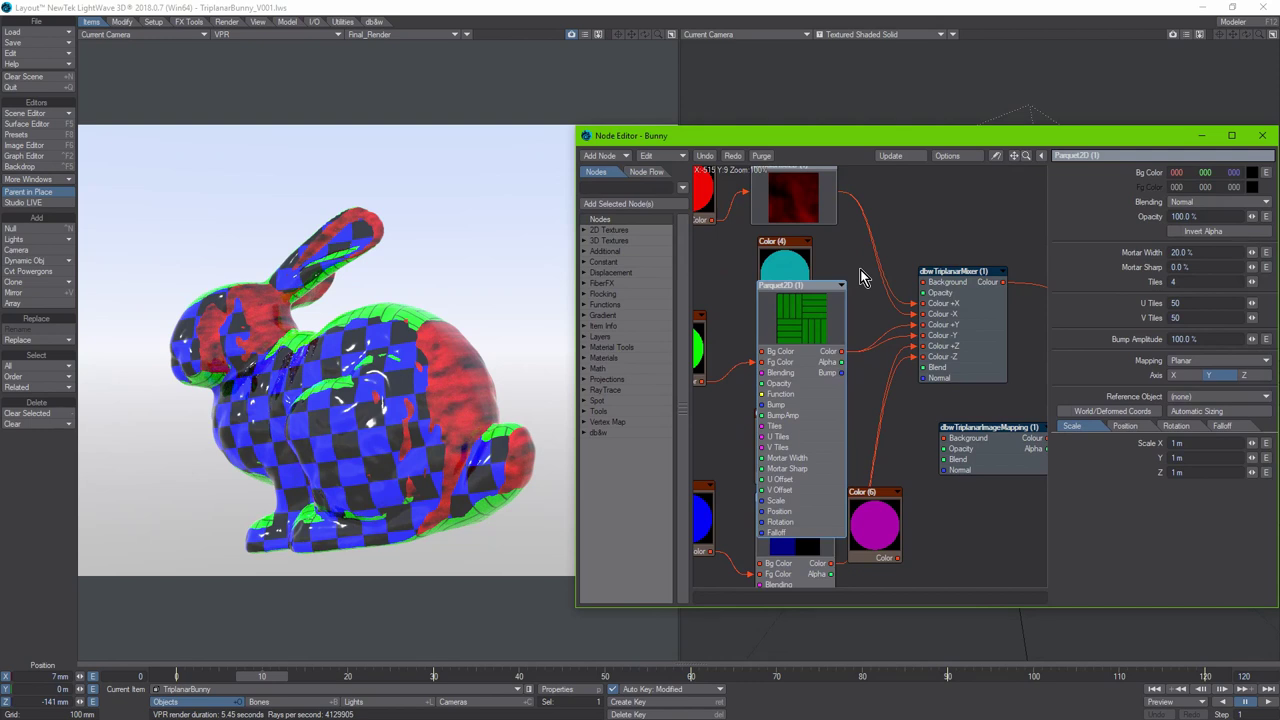
# Step: Try a Blend of 5% on the dbwTriplanarMixer node, and settle on 10%
pyautogui.click(948, 350)
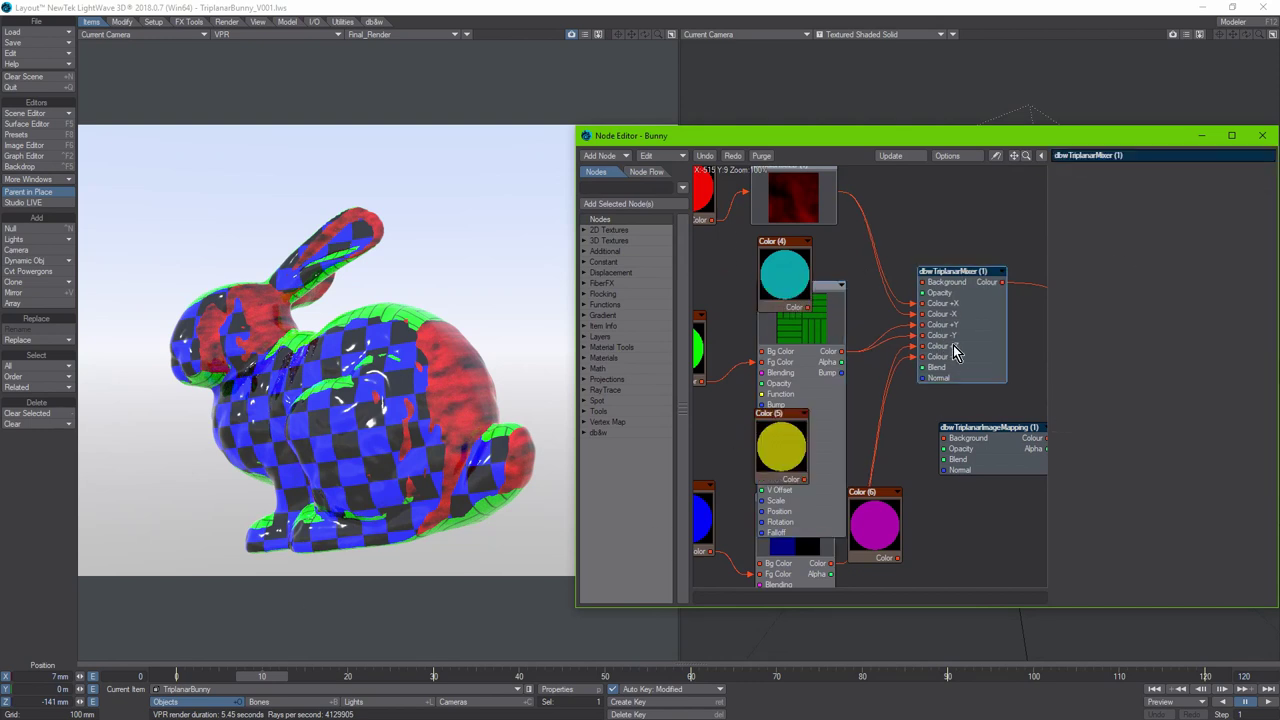
pyautogui.click(1188, 288)
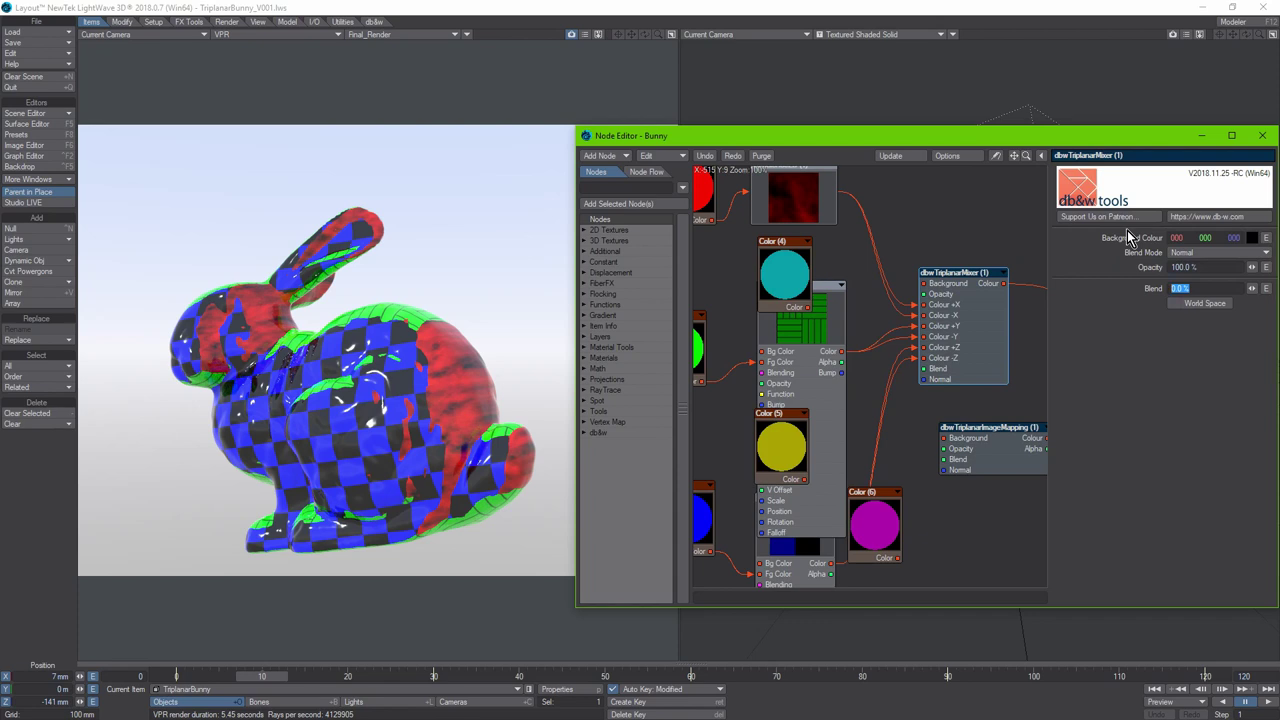
pyautogui.write('5')
pyautogui.press('Return')
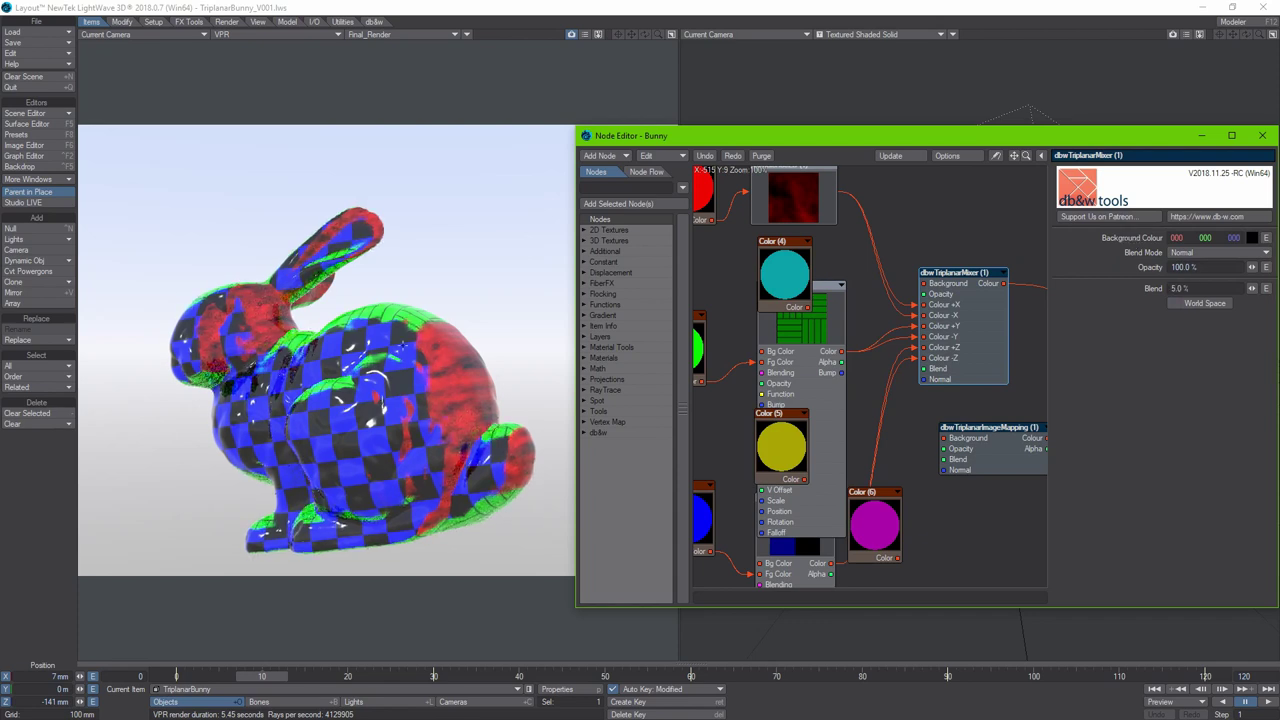
pyautogui.click(1180, 288)
pyautogui.write('10')
pyautogui.press('Return')
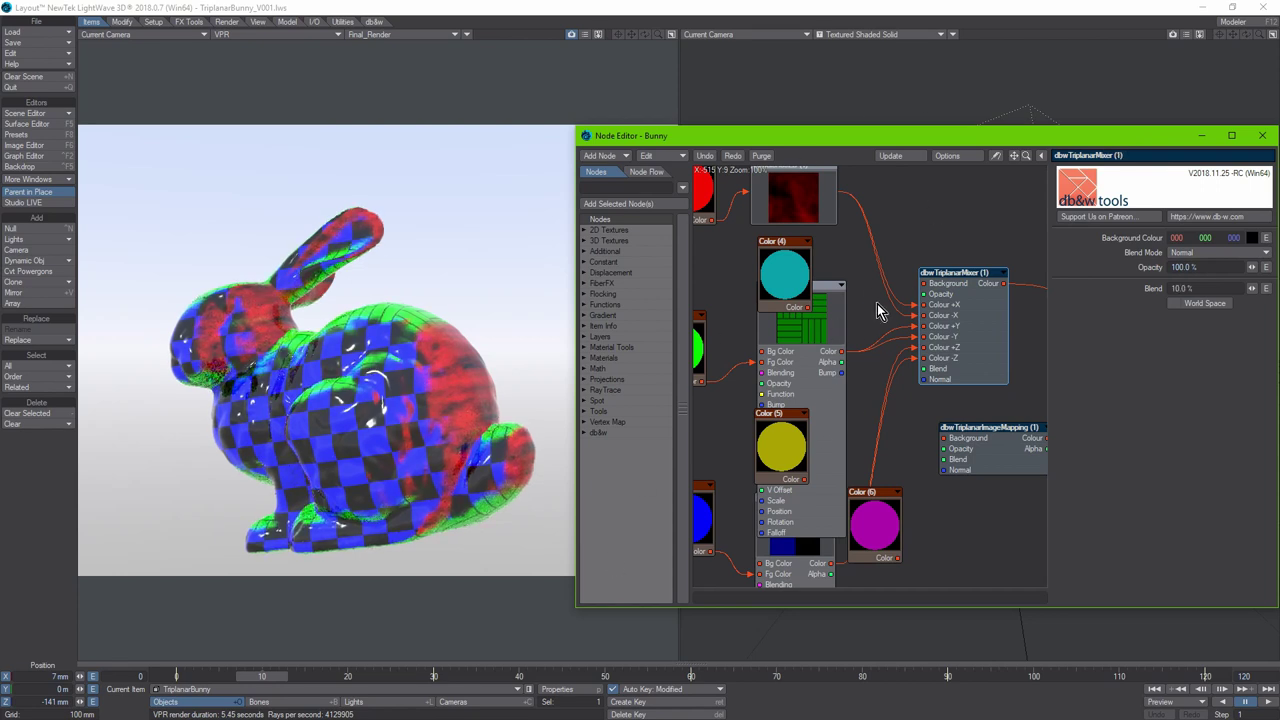
# Step: Connect Image (3)'s Color output to the dbwTriplanarMixer's Colour +X and -X inputs, and Image (2)'s Color output to Colour -Y
pyautogui.keyDown('alt'); pyautogui.moveTo(777, 446); pyautogui.dragTo(818, 507); pyautogui.keyUp('alt')
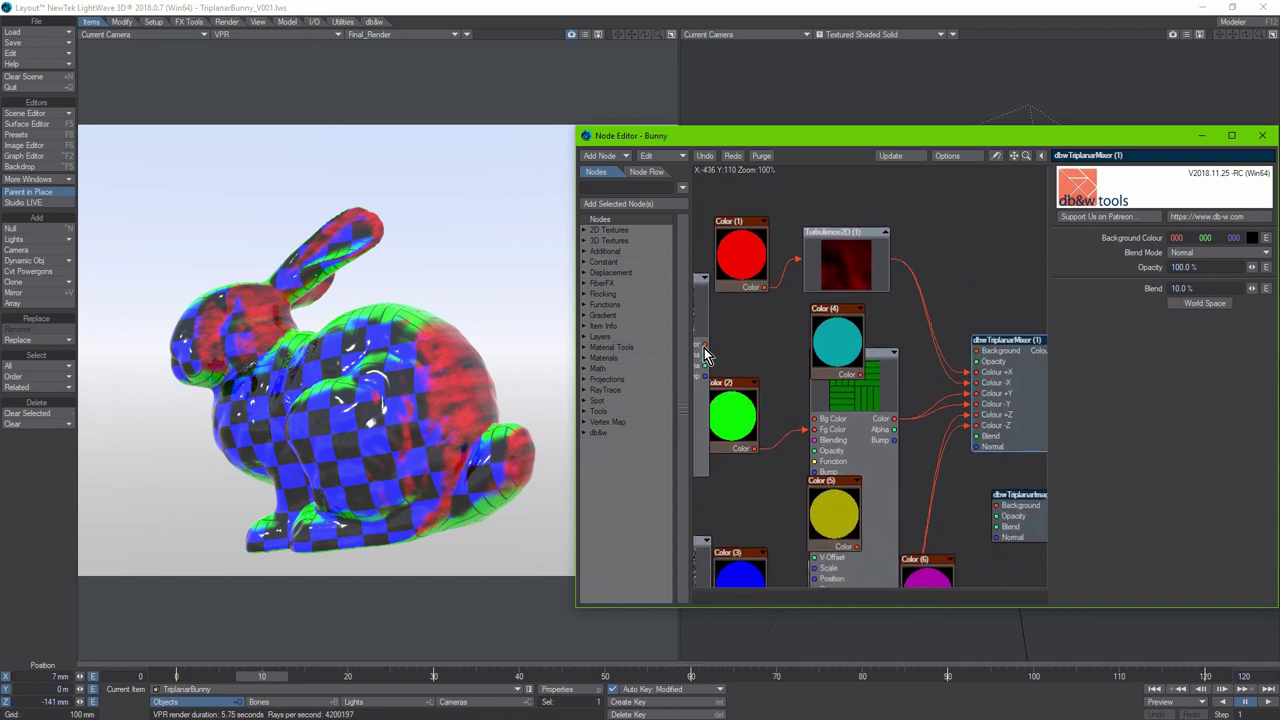
pyautogui.moveTo(705, 345); pyautogui.dragTo(979, 383)
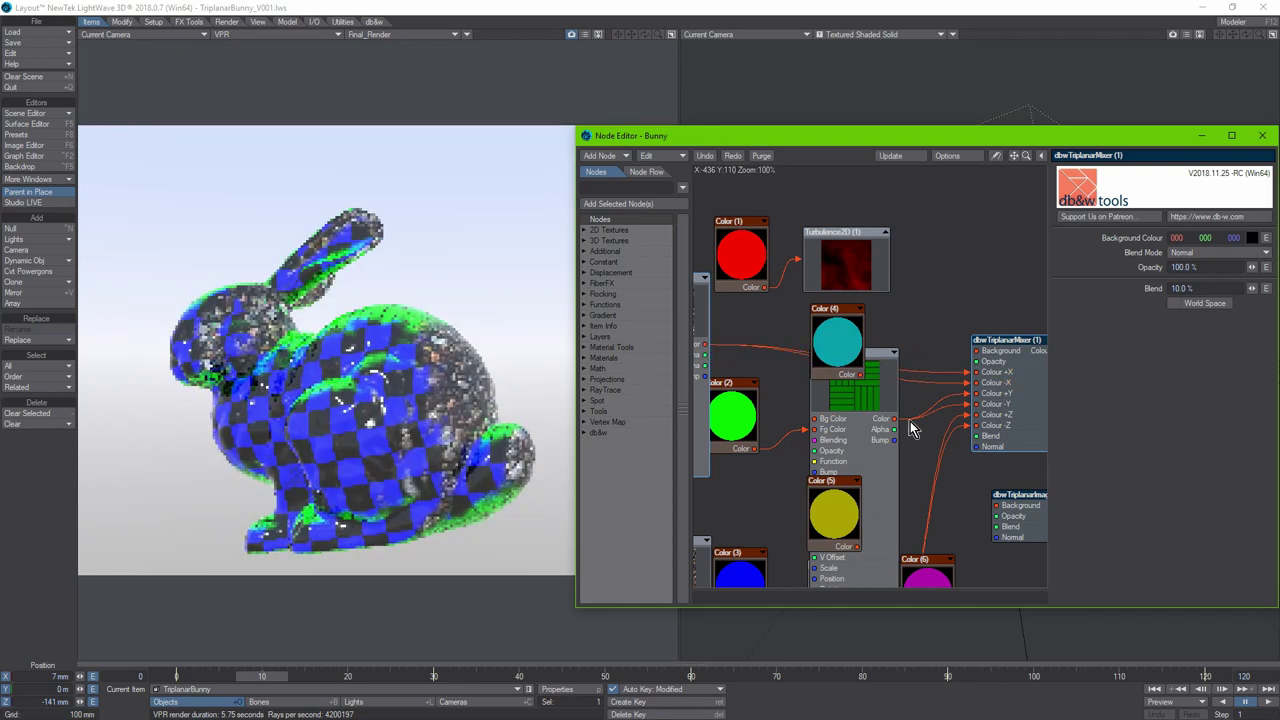
pyautogui.keyDown('alt'); pyautogui.moveTo(810, 455); pyautogui.dragTo(760, 492); pyautogui.keyUp('alt')
pyautogui.click(717, 435)
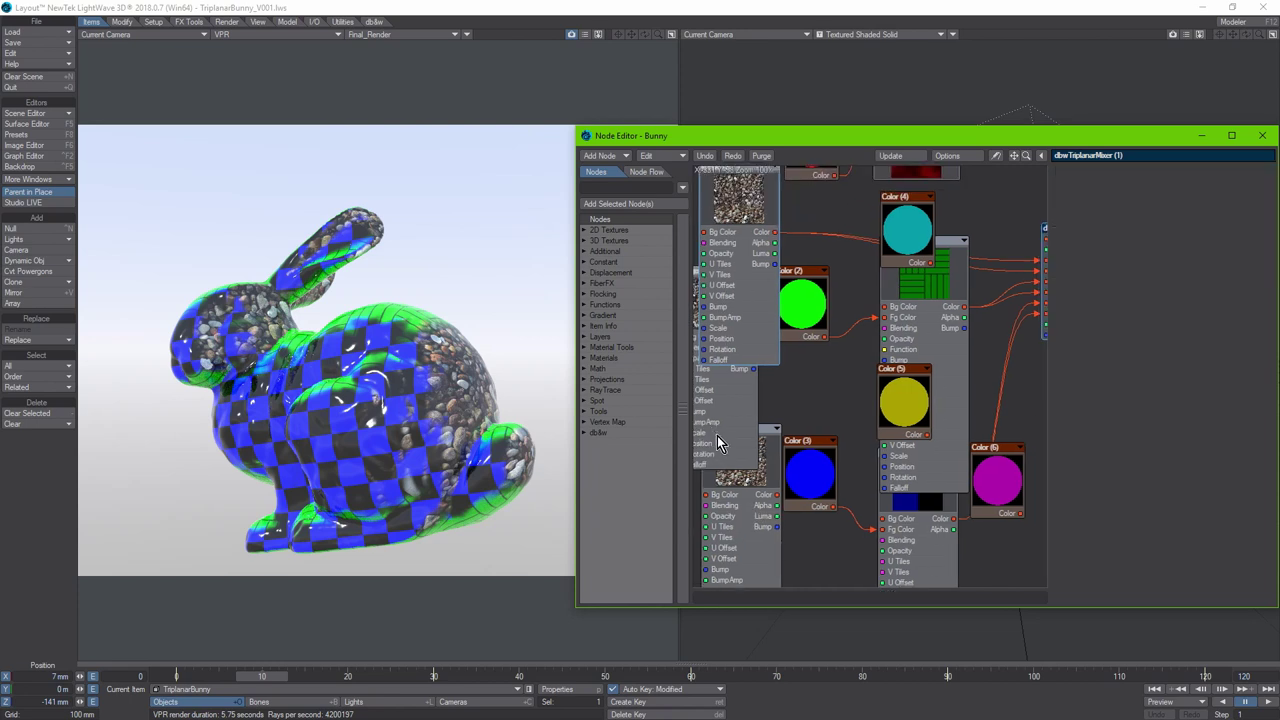
pyautogui.moveTo(722, 412)
pyautogui.keyDown('alt'); pyautogui.mouseDown()
pyautogui.moveTo(782, 418)
pyautogui.moveTo(742, 426)
pyautogui.mouseUp(); pyautogui.keyUp('alt')
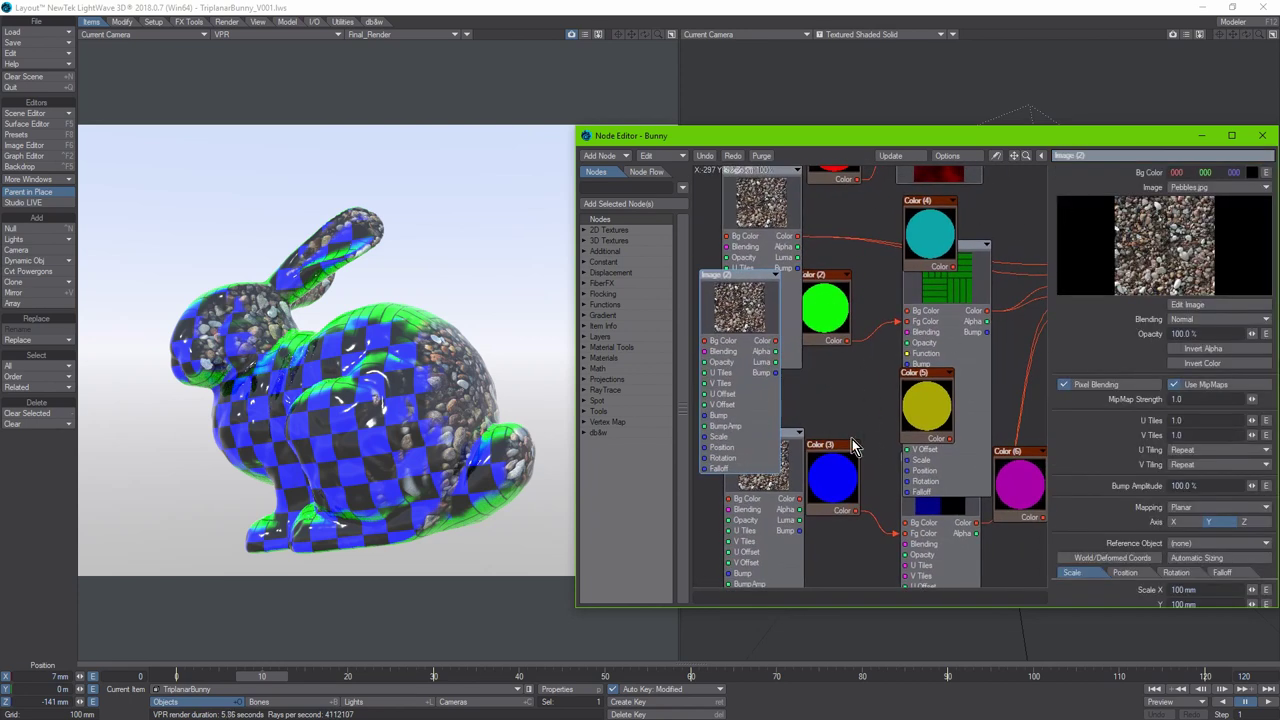
pyautogui.keyDown('alt'); pyautogui.moveTo(846, 416); pyautogui.dragTo(800, 430); pyautogui.keyUp('alt')
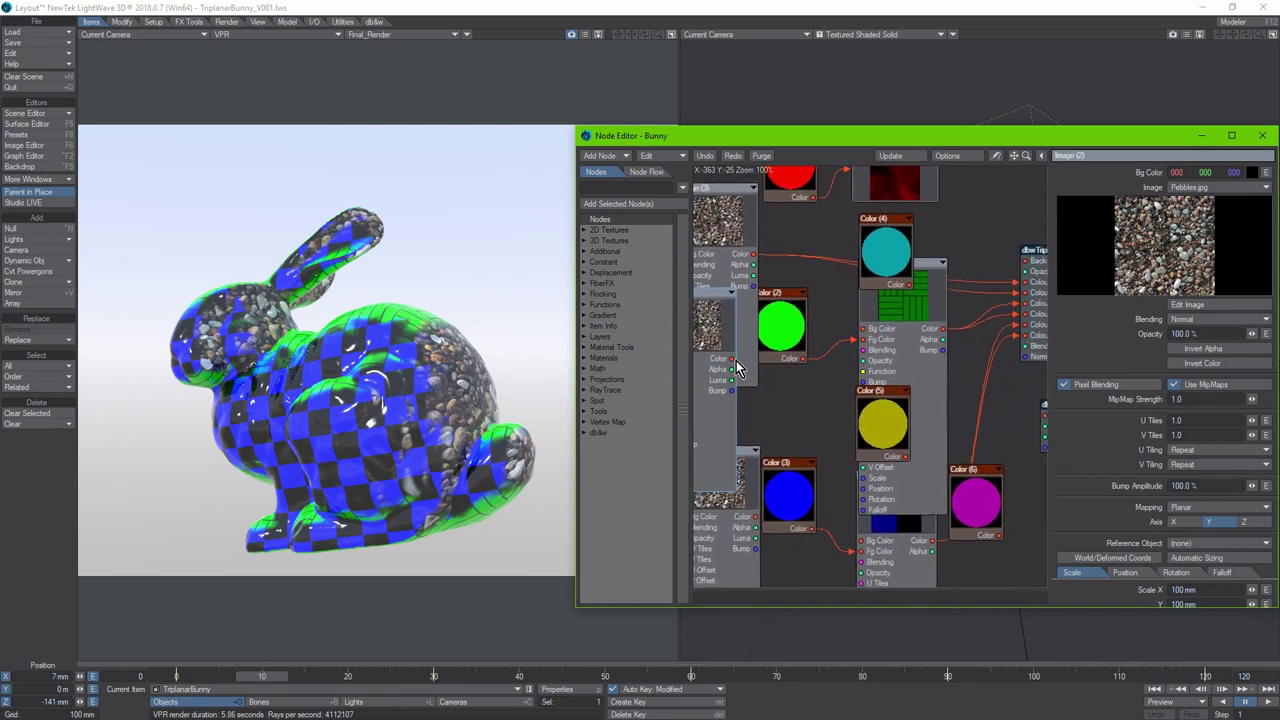
pyautogui.moveTo(750, 378); pyautogui.dragTo(739, 329)
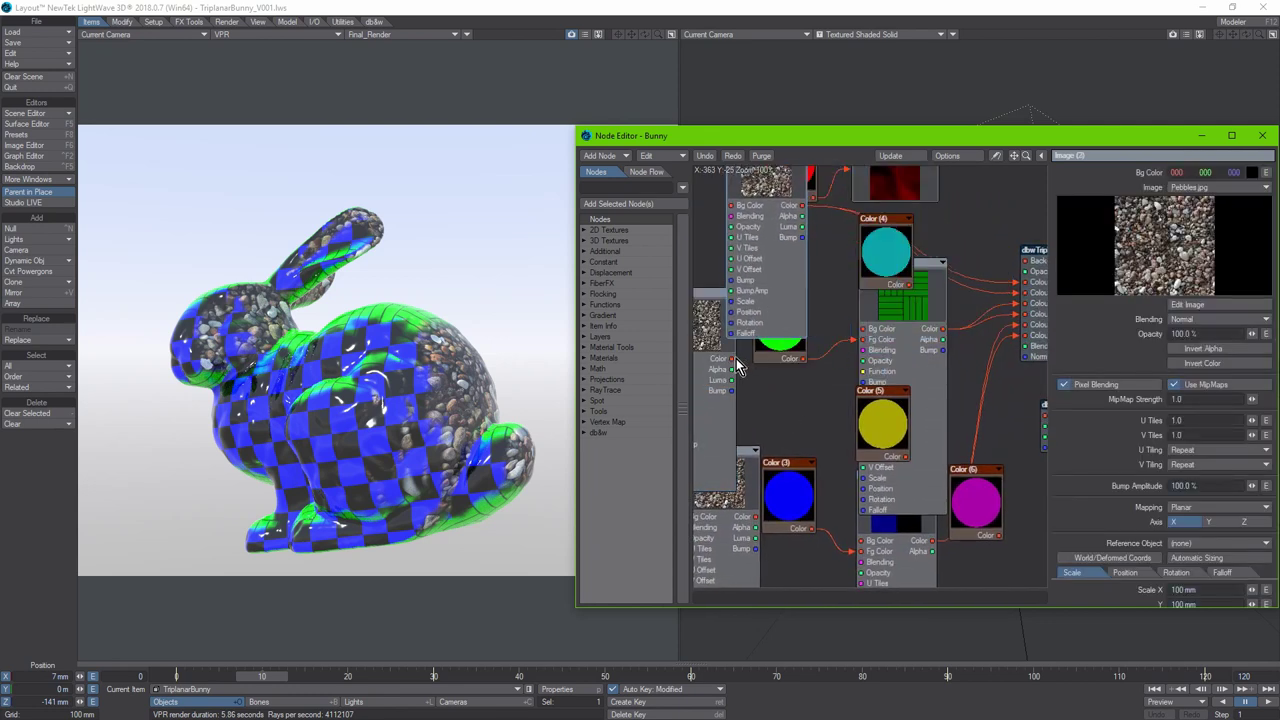
pyautogui.moveTo(805, 358); pyautogui.dragTo(1018, 318)
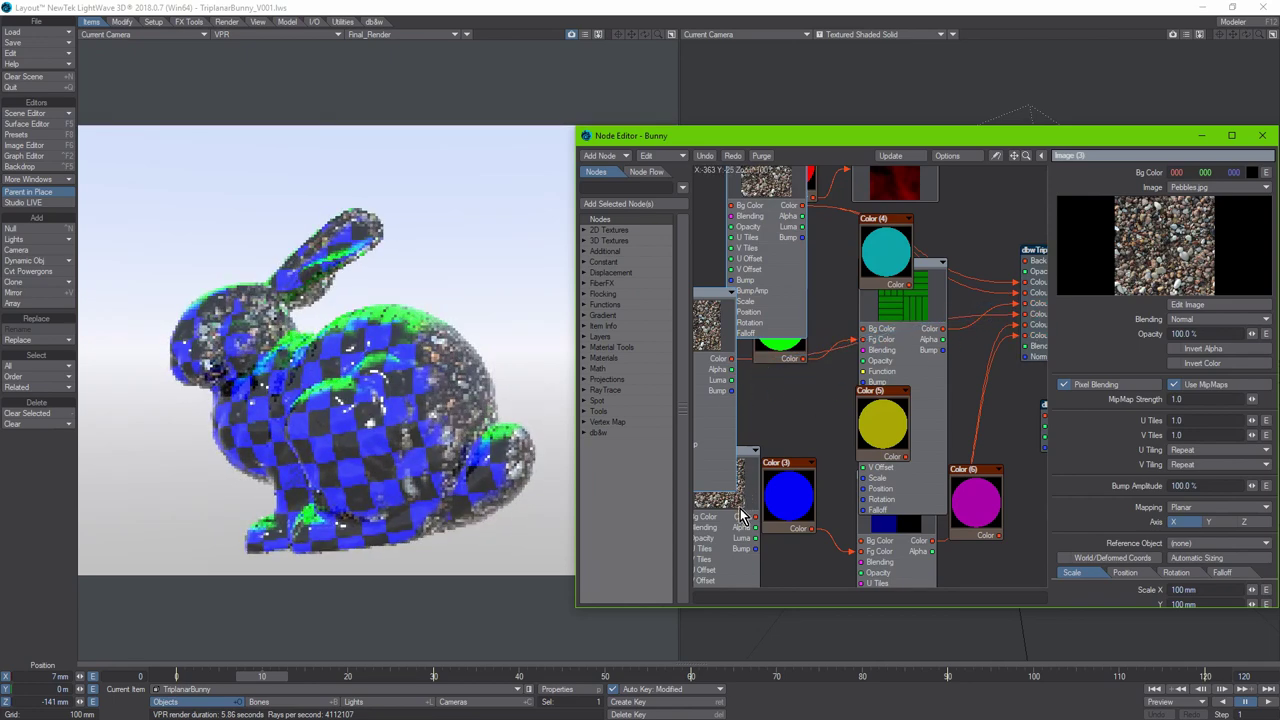
# Step: Connect Image (1)'s Color output to the mixer's Colour +Z and -Z inputs, and Image (2)'s Color output to Colour +Y
pyautogui.click(757, 528)
pyautogui.moveTo(756, 527); pyautogui.dragTo(1016, 330)
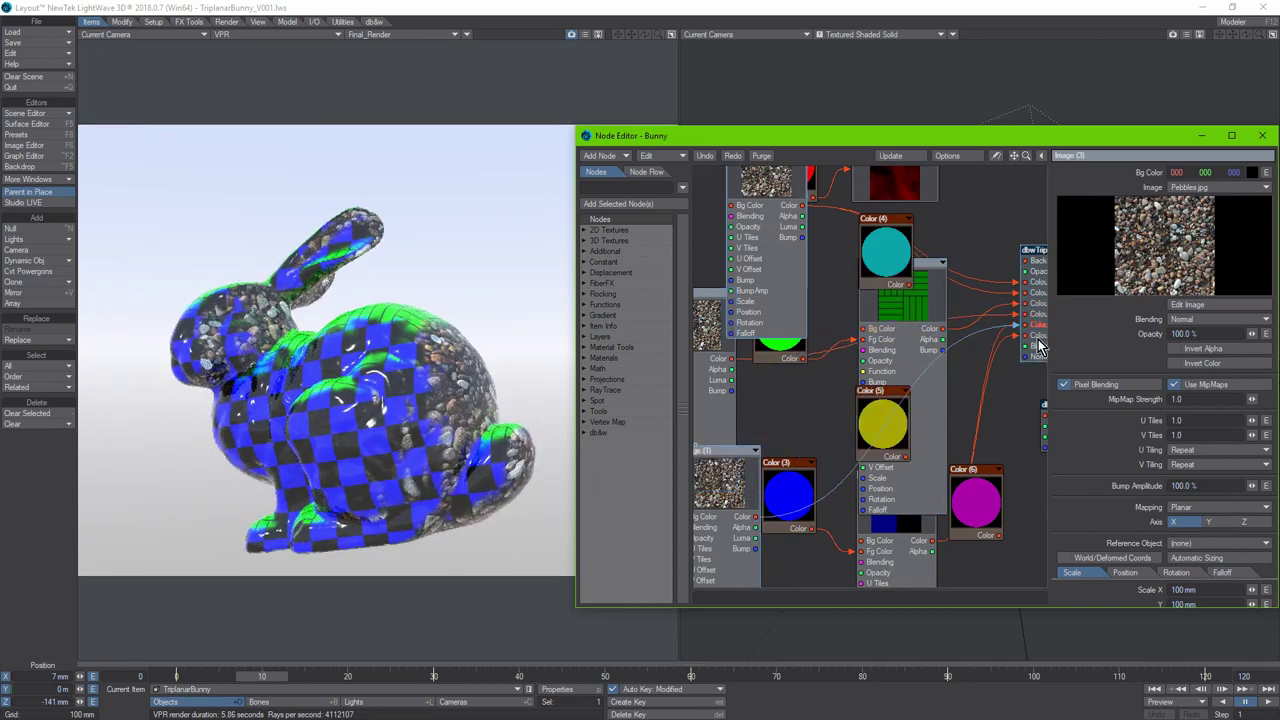
pyautogui.moveTo(757, 528); pyautogui.dragTo(1016, 335)
pyautogui.moveTo(918, 407); pyautogui.dragTo(884, 357)
pyautogui.moveTo(738, 370); pyautogui.dragTo(973, 312)
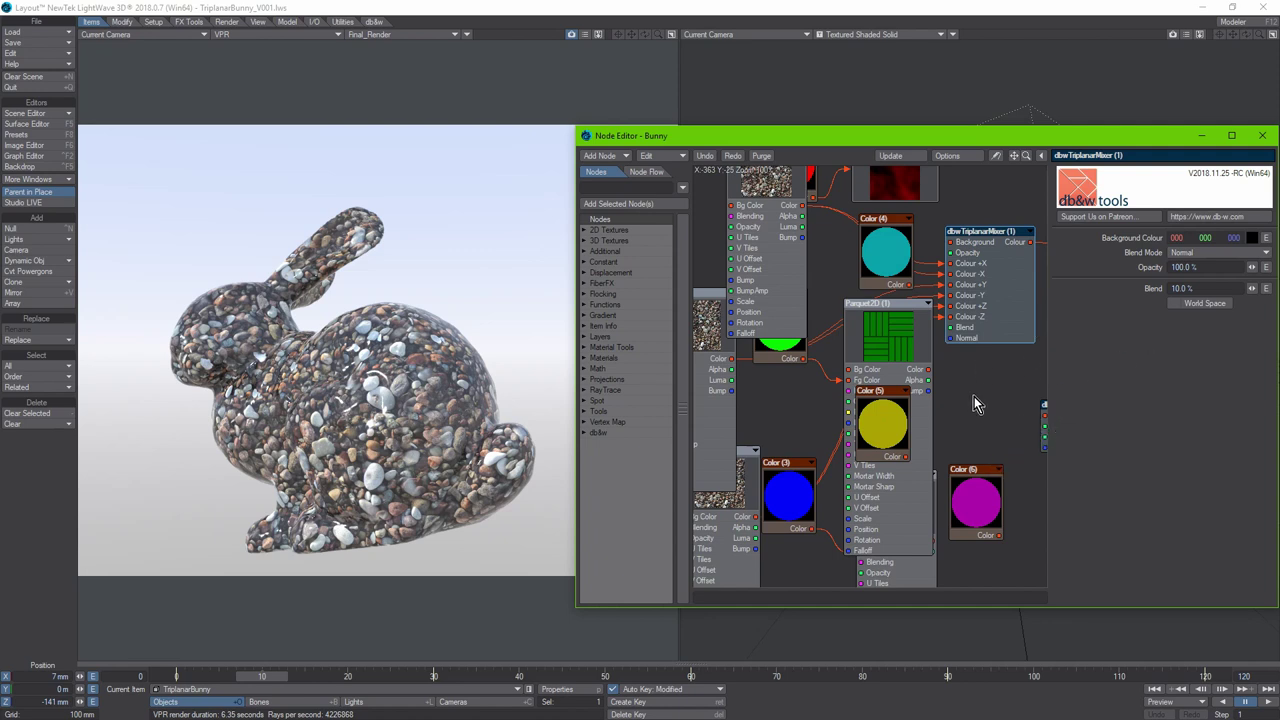
# Step: Review the dbwTriplanarImageMapping node's Main/X, Y and Z image settings, and close the Node Editor
pyautogui.click(940, 404)
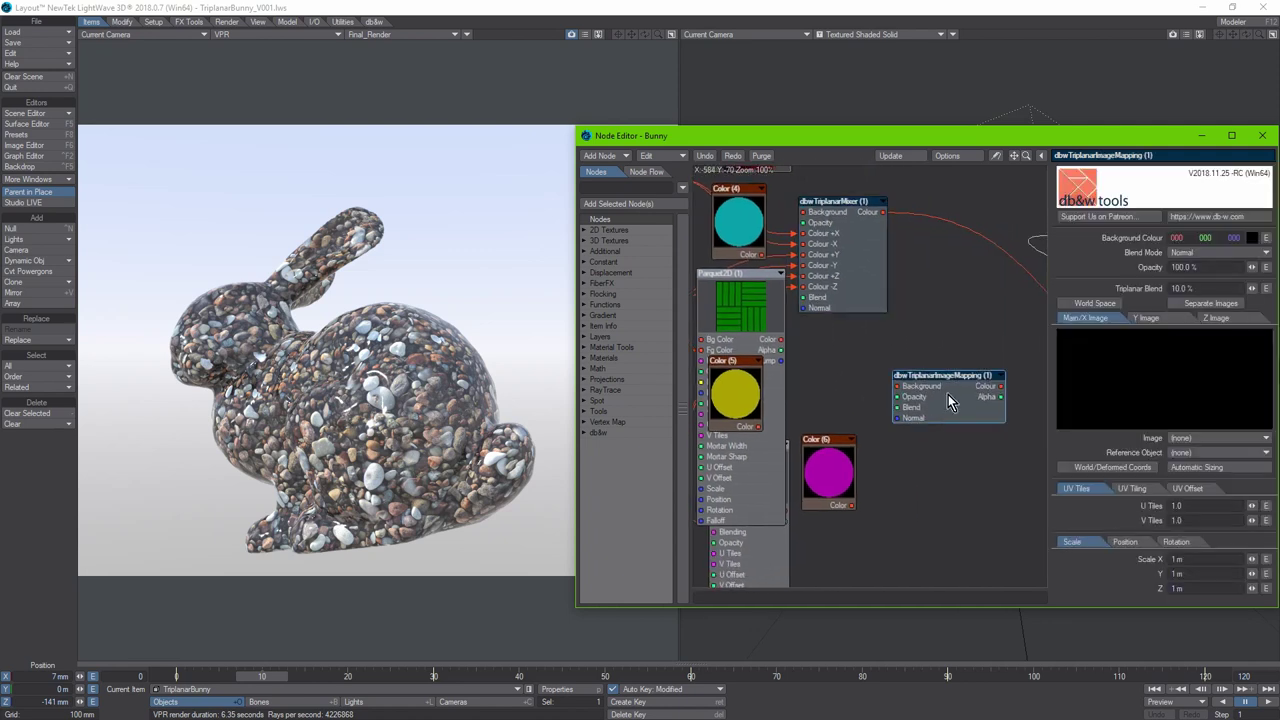
pyautogui.click(1216, 318)
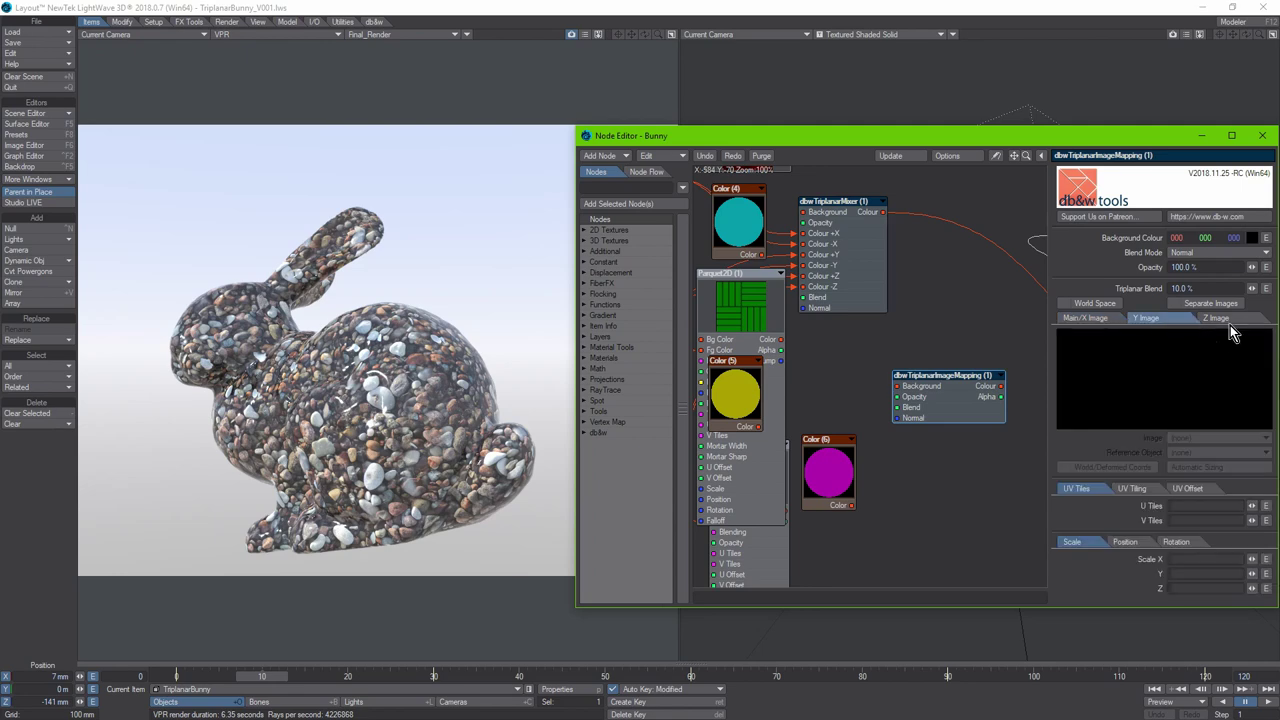
pyautogui.click(1096, 317)
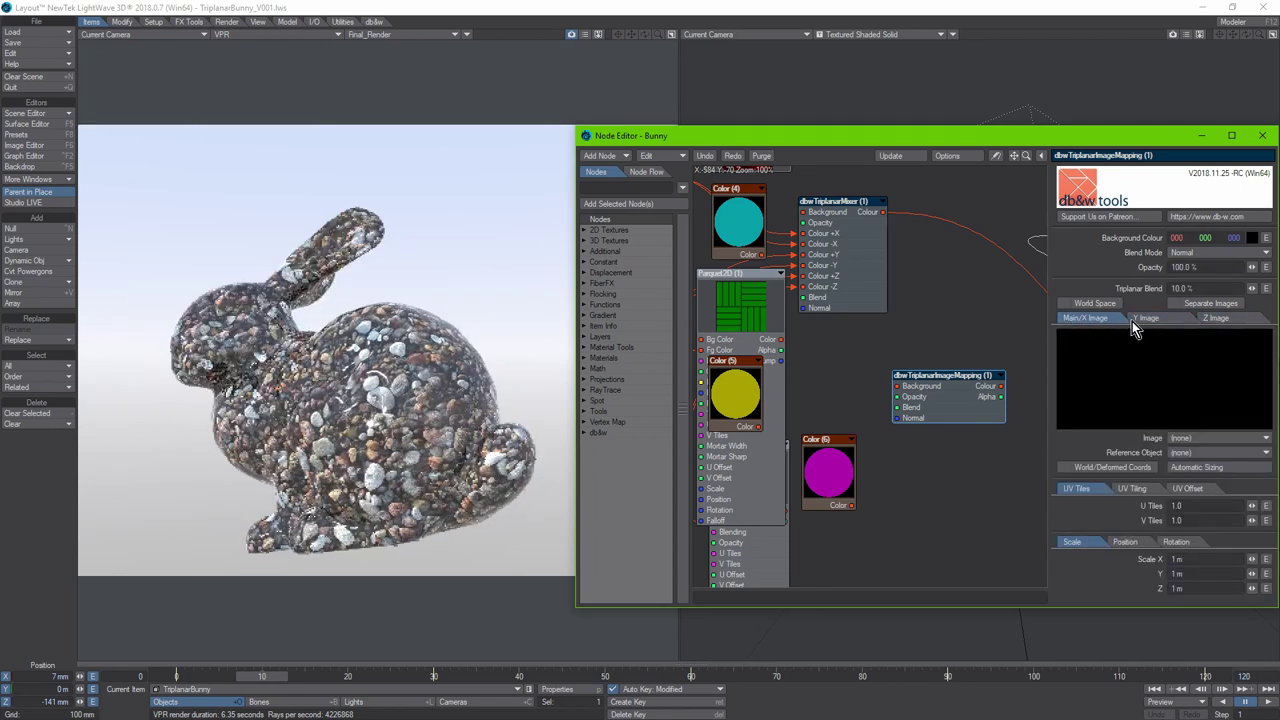
pyautogui.click(1140, 319)
pyautogui.click(1108, 320)
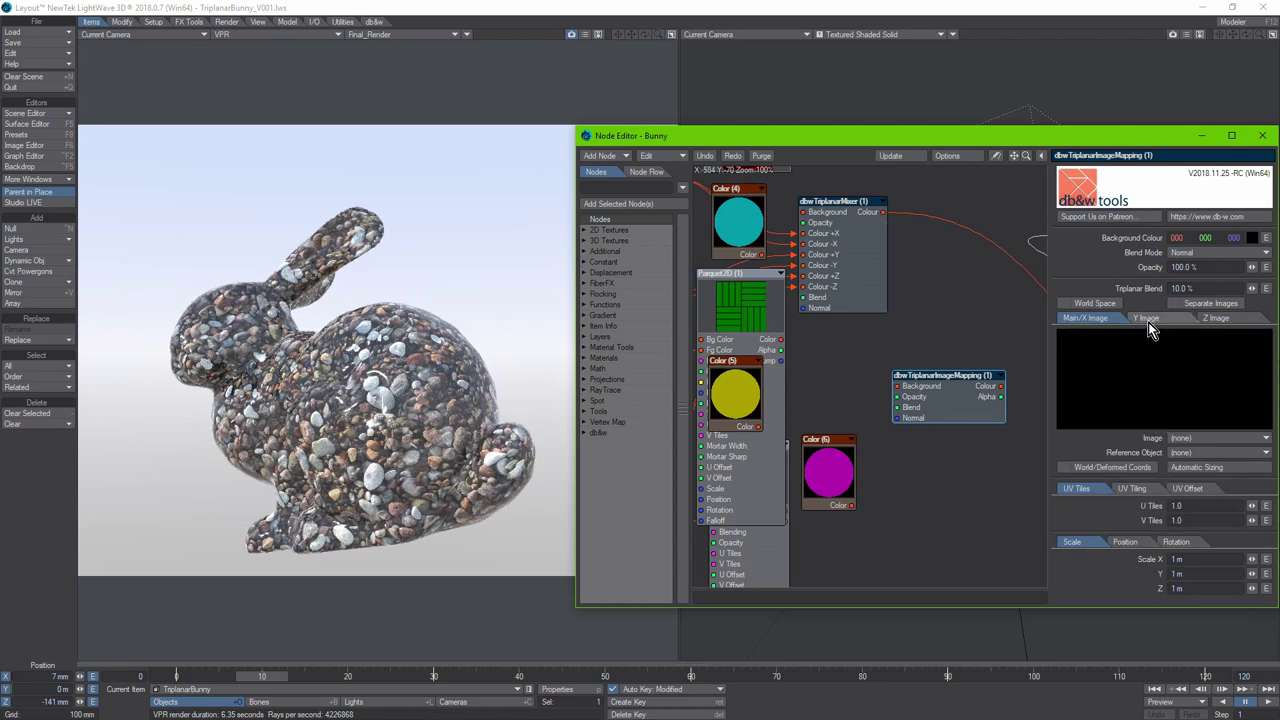
pyautogui.click(1218, 320)
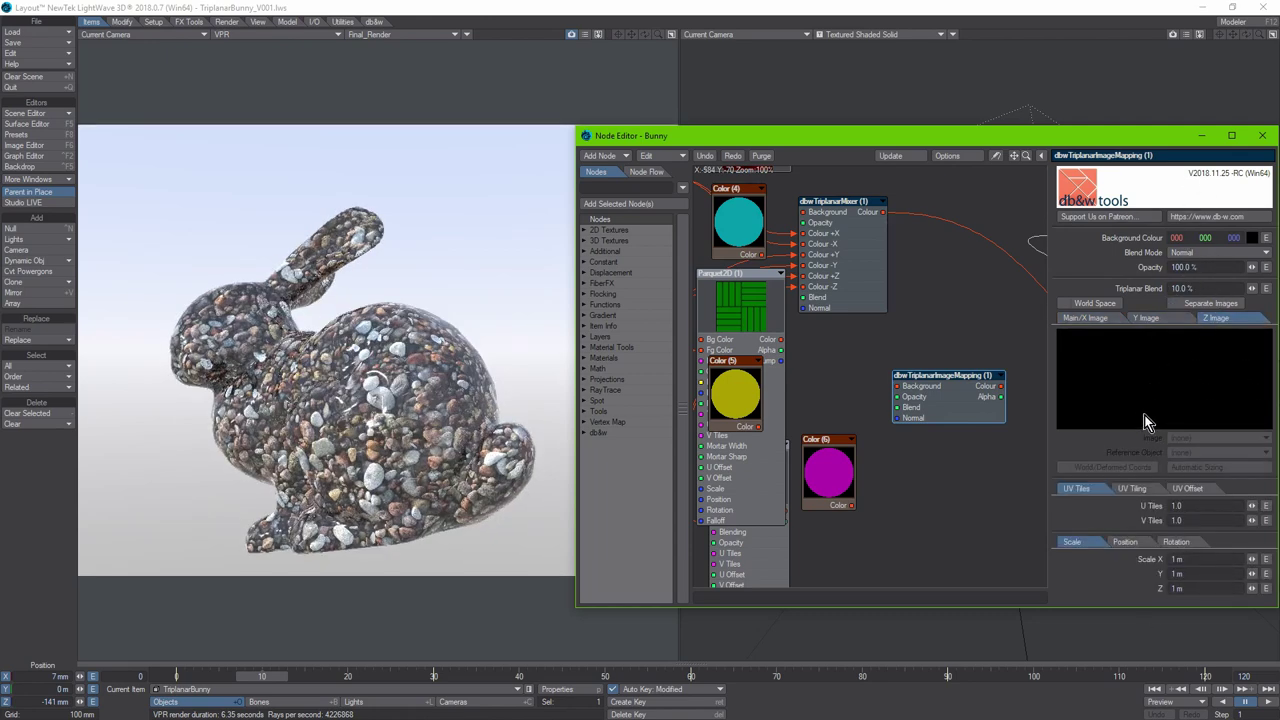
pyautogui.click(1103, 322)
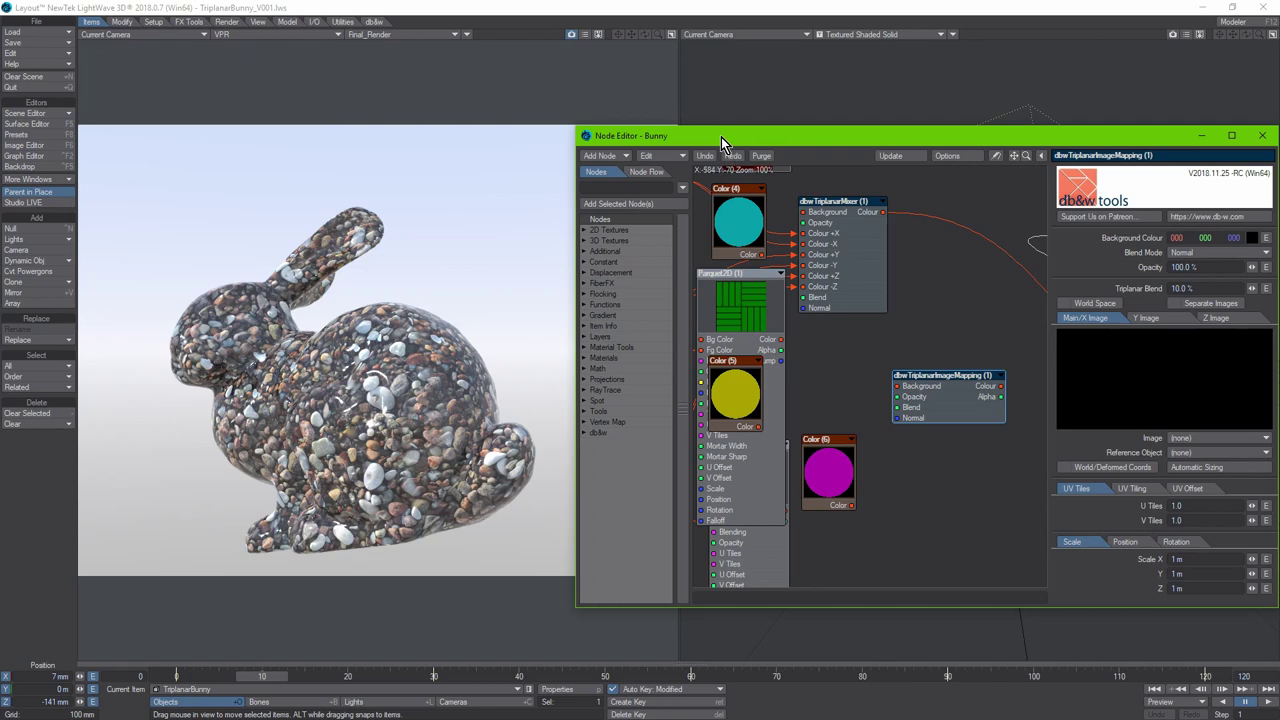
pyautogui.moveTo(721, 137); pyautogui.dragTo(348, 131)
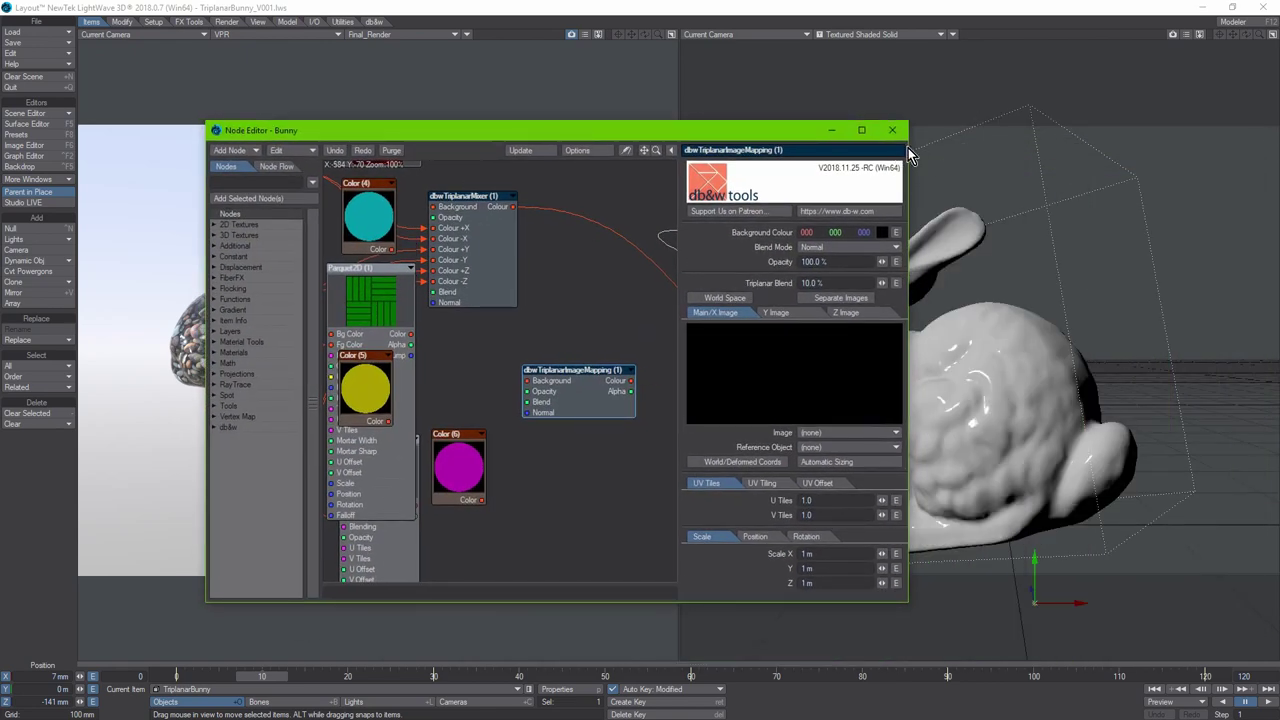
pyautogui.click(893, 131)
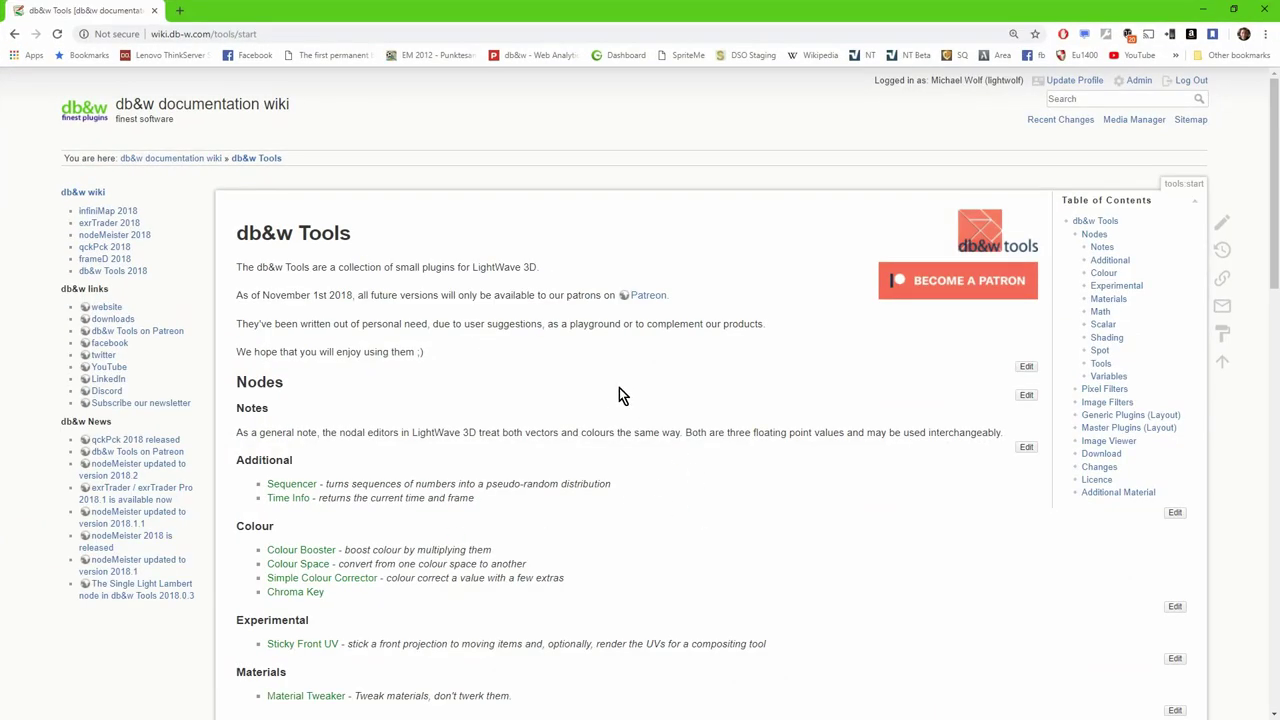
# Step: In the browser, read the Simple Colour Corrector page from the wiki's db&w Tools list, and return to the list
pyautogui.scroll(-2, 619, 390)
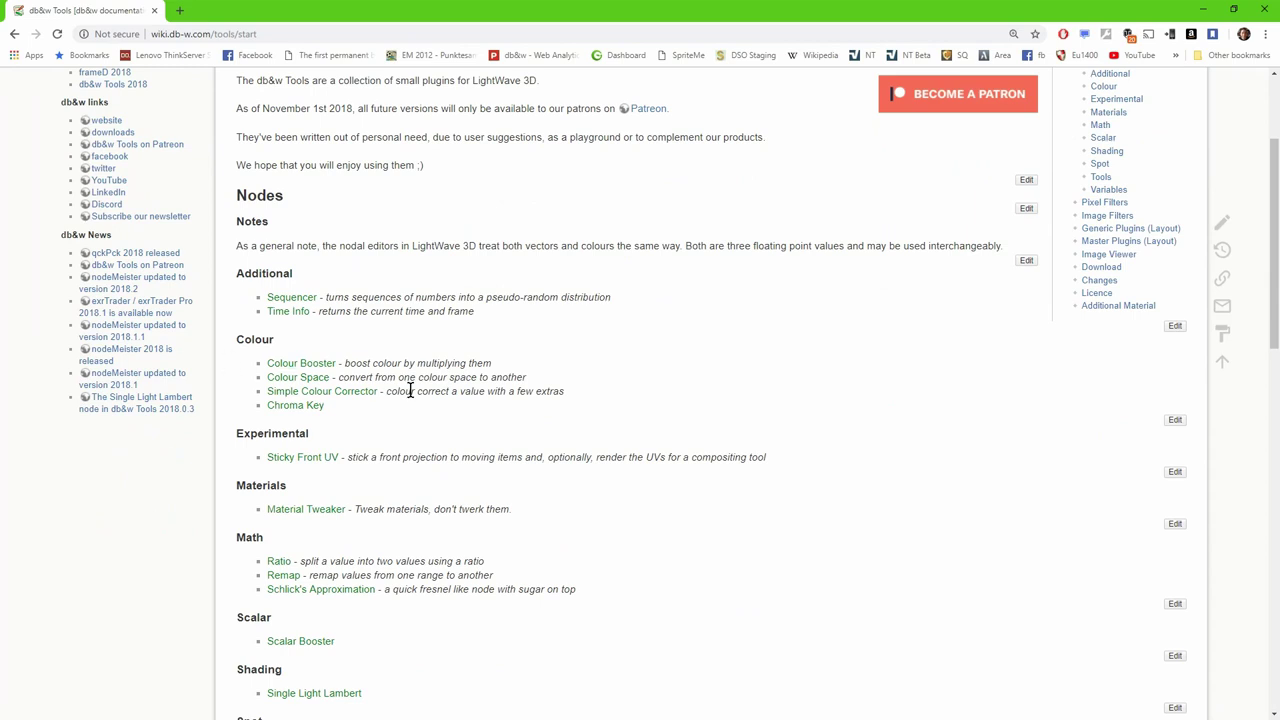
pyautogui.click(348, 393)
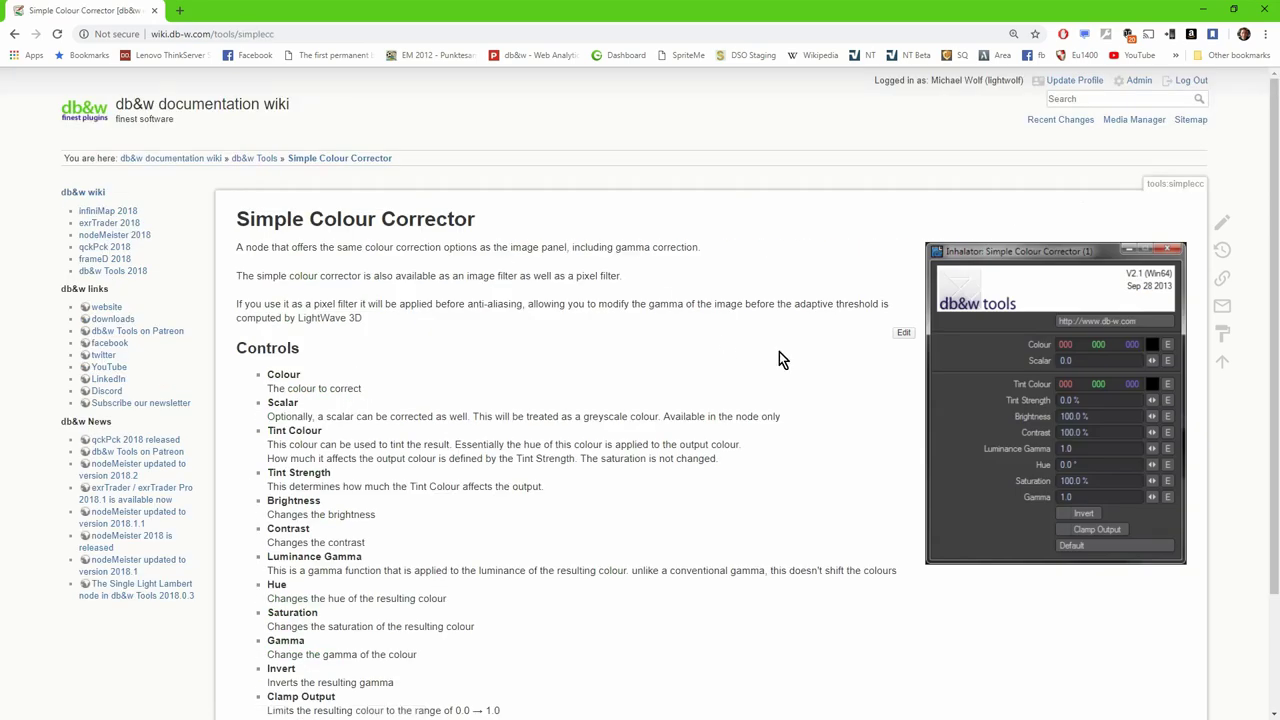
pyautogui.scroll(-2, 691, 545)
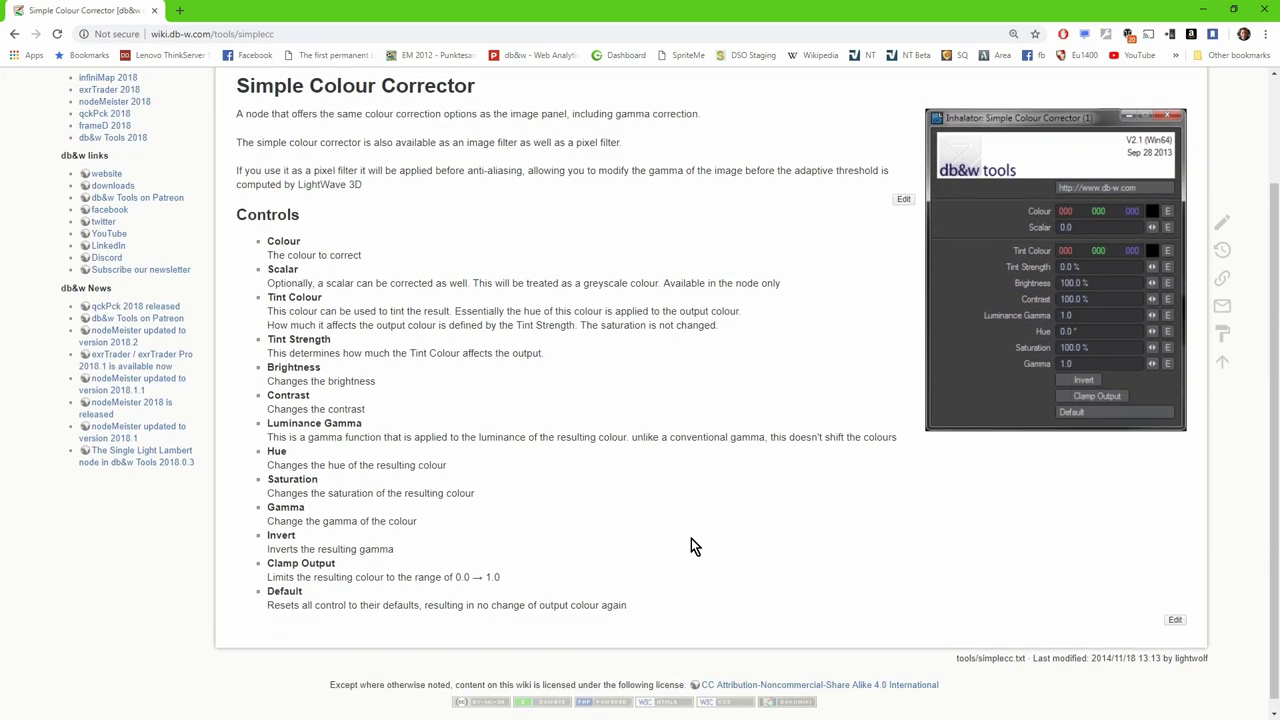
pyautogui.click(14, 38)
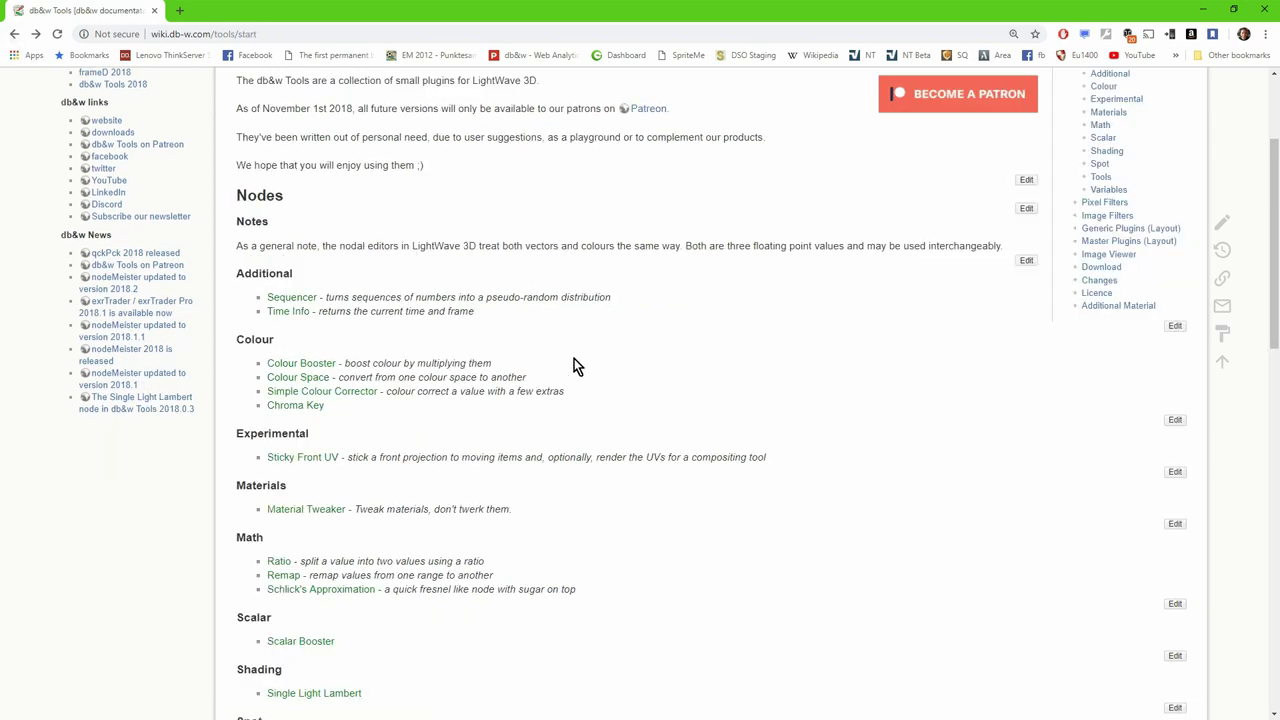
# Step: Look through the db&w Tools node list, revisiting the Simple Colour Corrector page's controls before continuing to the Math and Scalar nodes
pyautogui.scroll(-3, 103, 486)
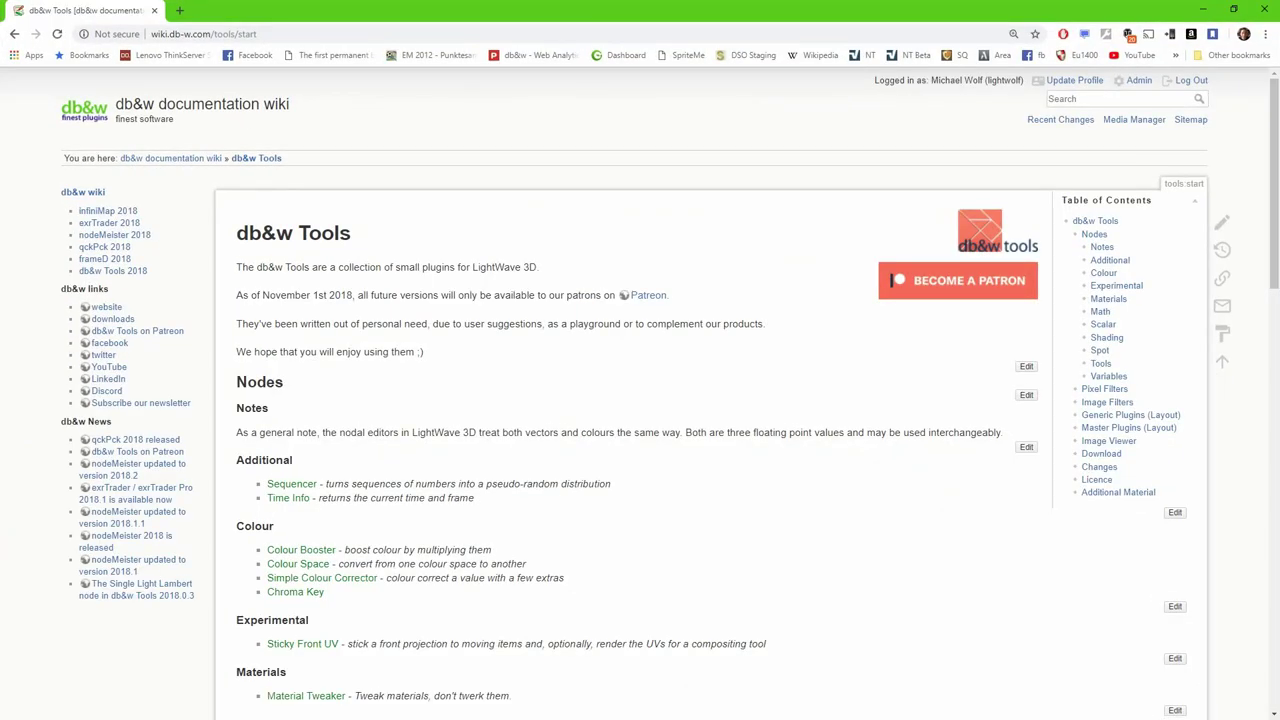
pyautogui.scroll(-2, 619, 387)
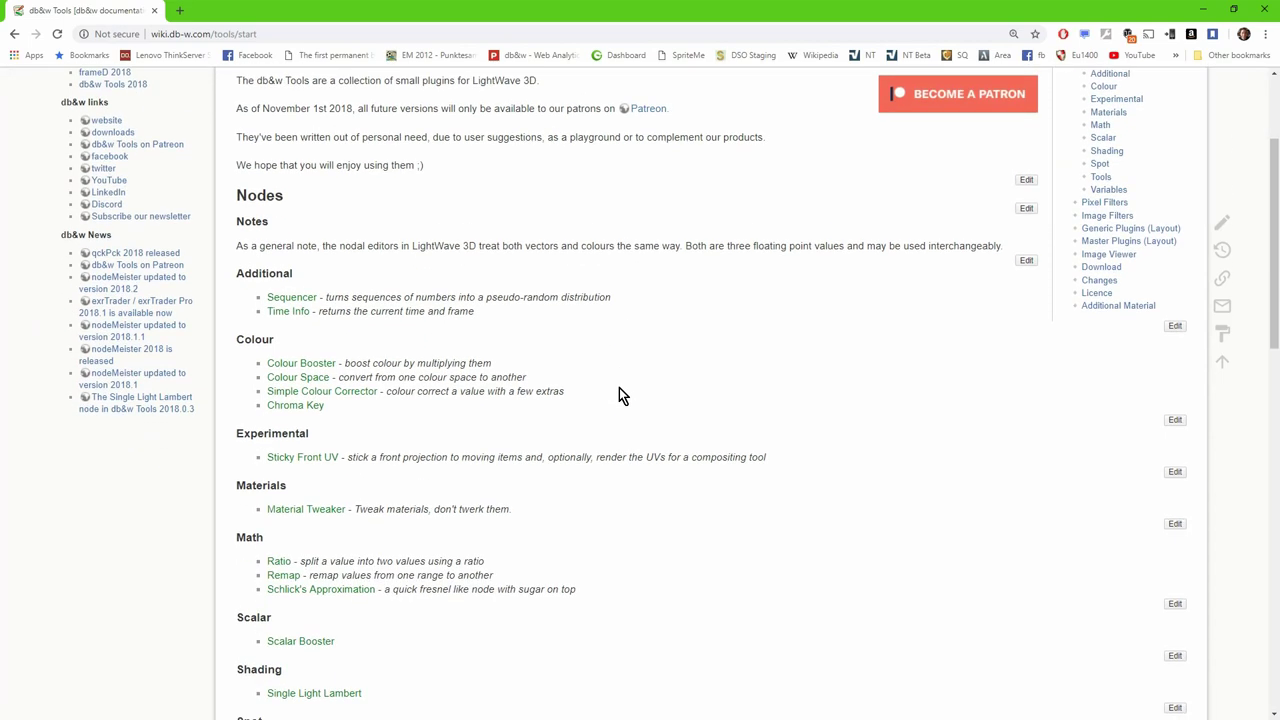
pyautogui.click(352, 392)
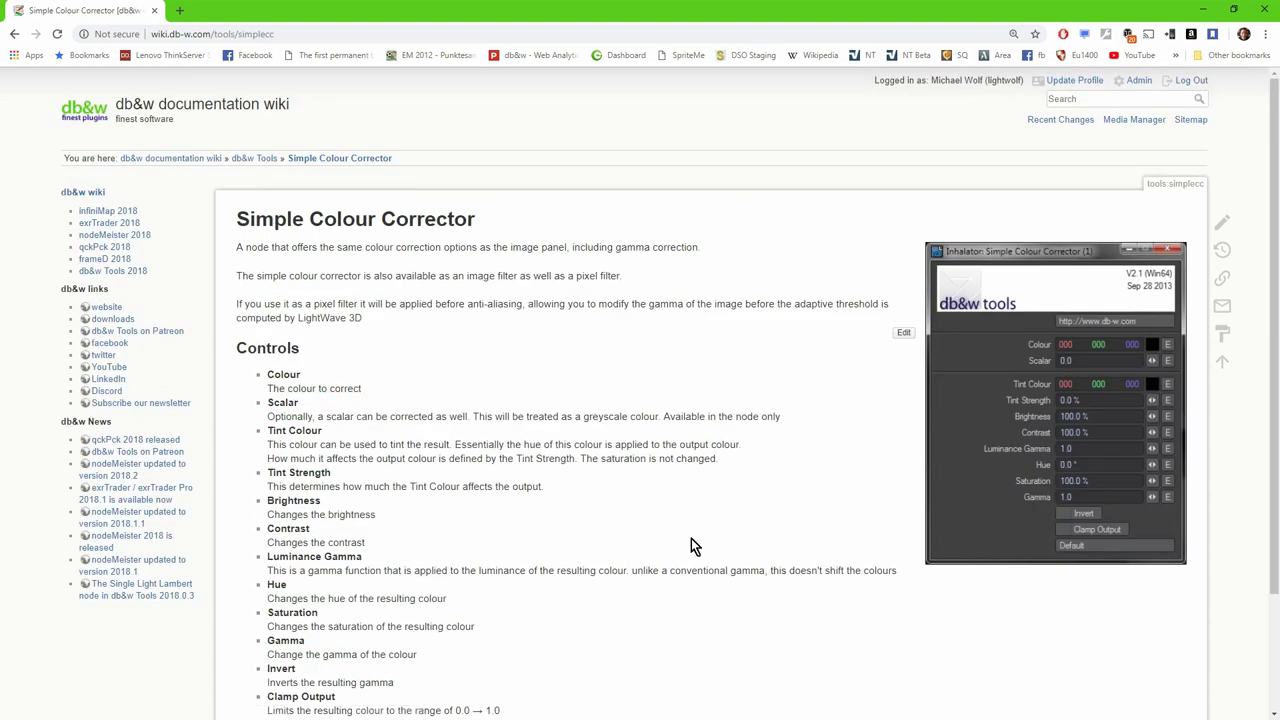
pyautogui.scroll(-2, 694, 546)
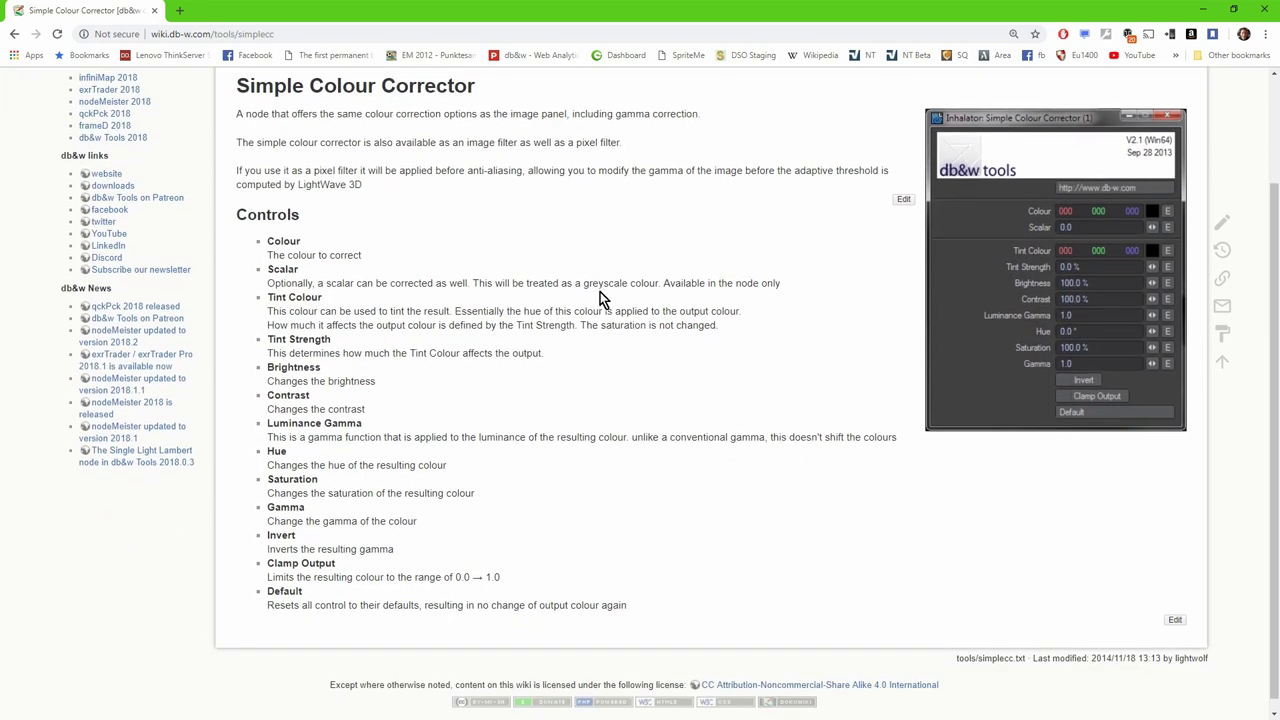
pyautogui.click(14, 36)
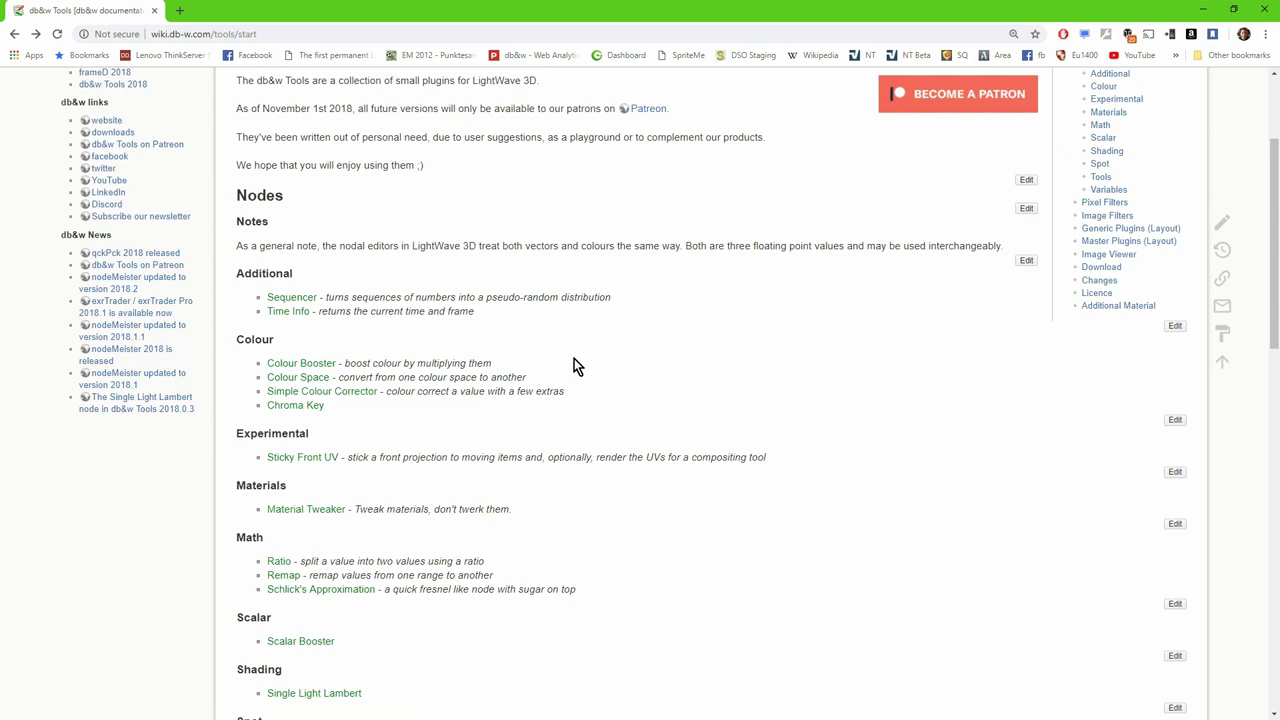
pyautogui.scroll(-2, 106, 494)
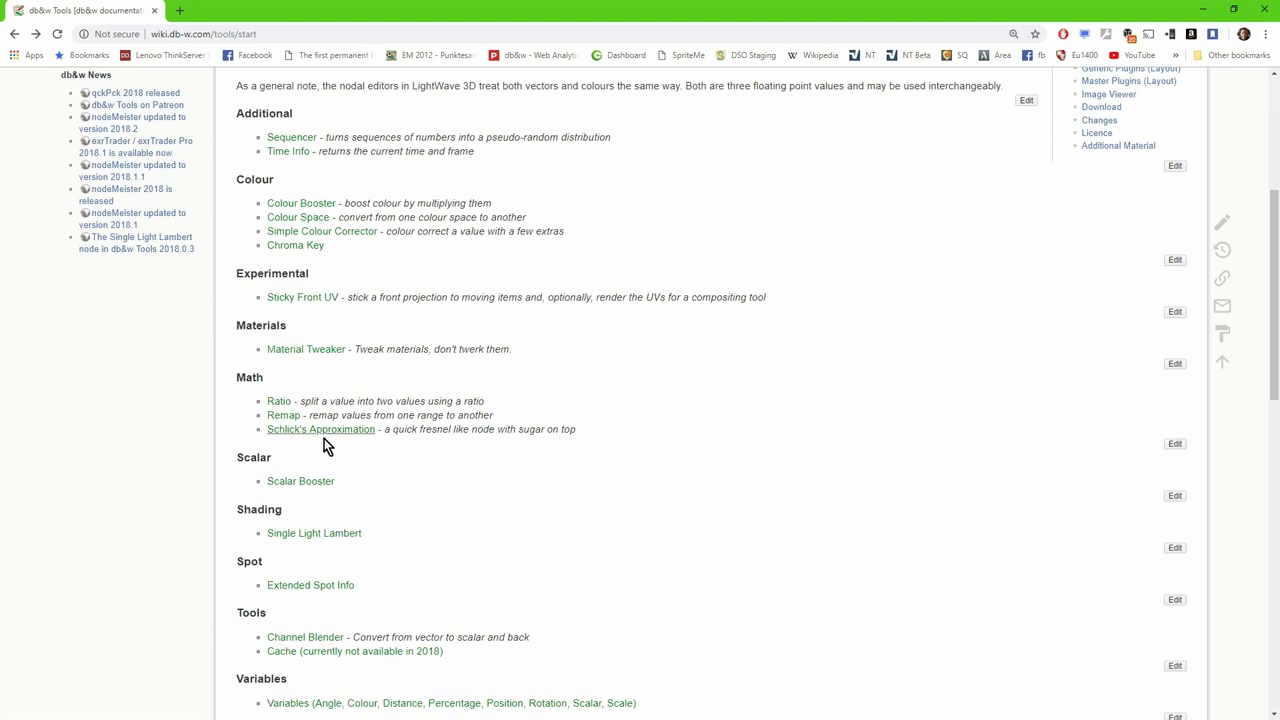
# Step: Read the Material Tweaker page's controls, inputs and supporting material, and return to the db&w Tools list
pyautogui.click(293, 350)
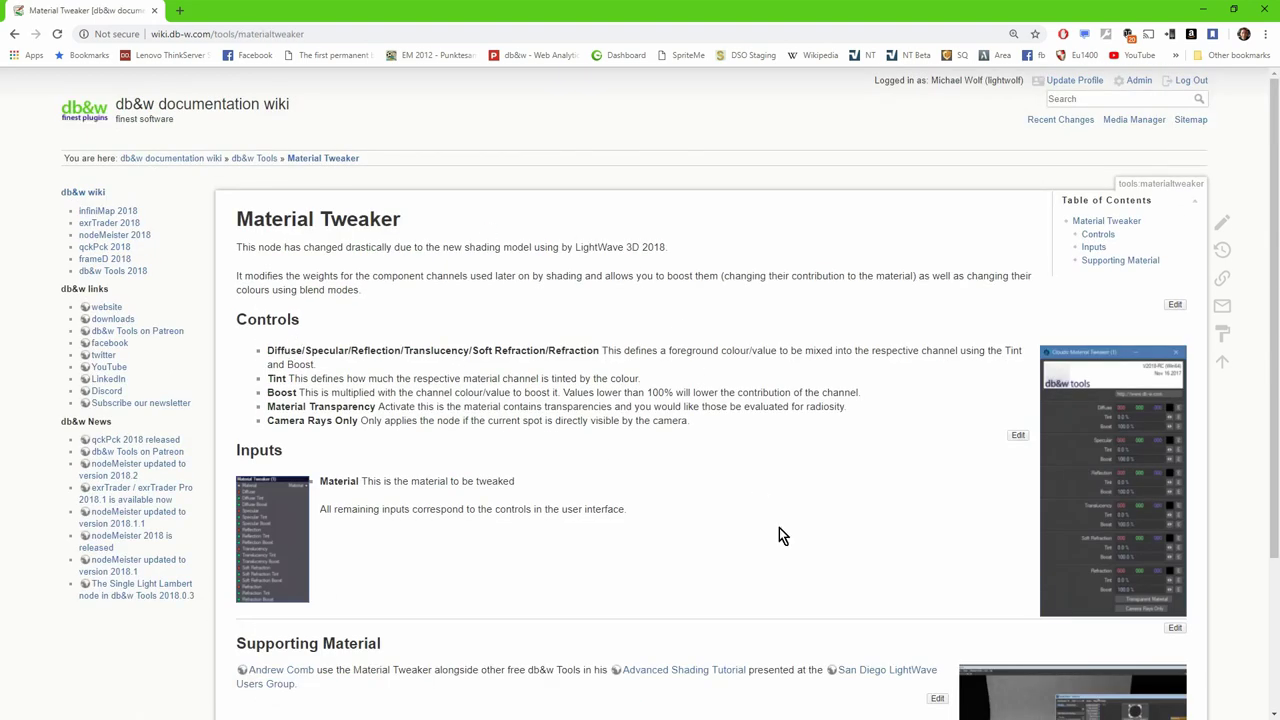
pyautogui.scroll(-3, 768, 530)
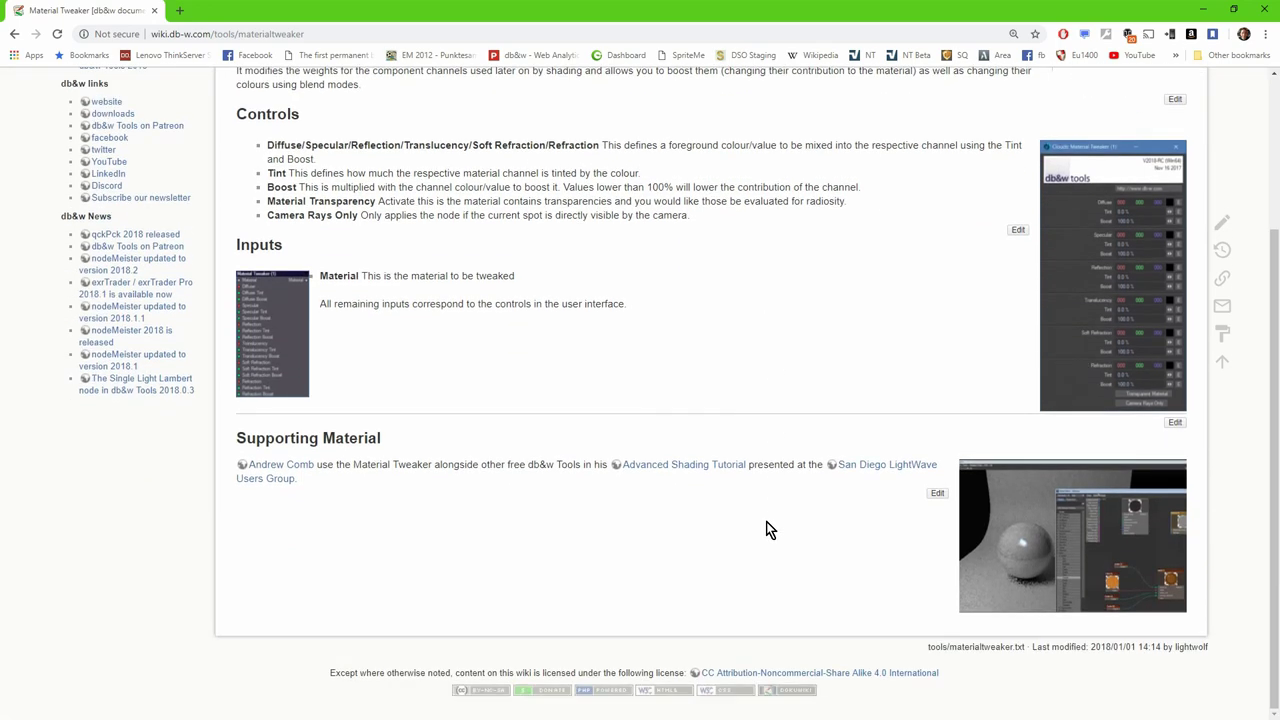
pyautogui.scroll(2, 768, 530)
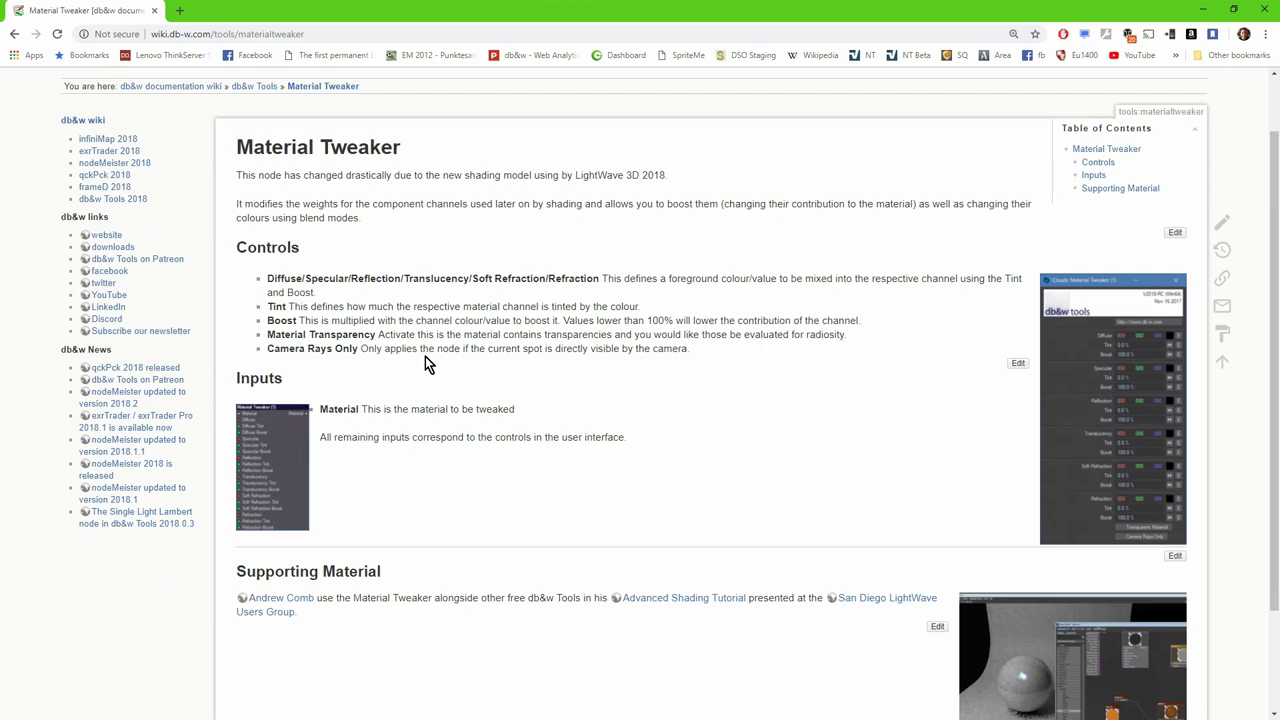
pyautogui.click(14, 34)
# Step: Look through the rest of the db&w Tools list, including the filters and Layout plugins, and open the Variables entry
pyautogui.scroll(-1, 604, 507)
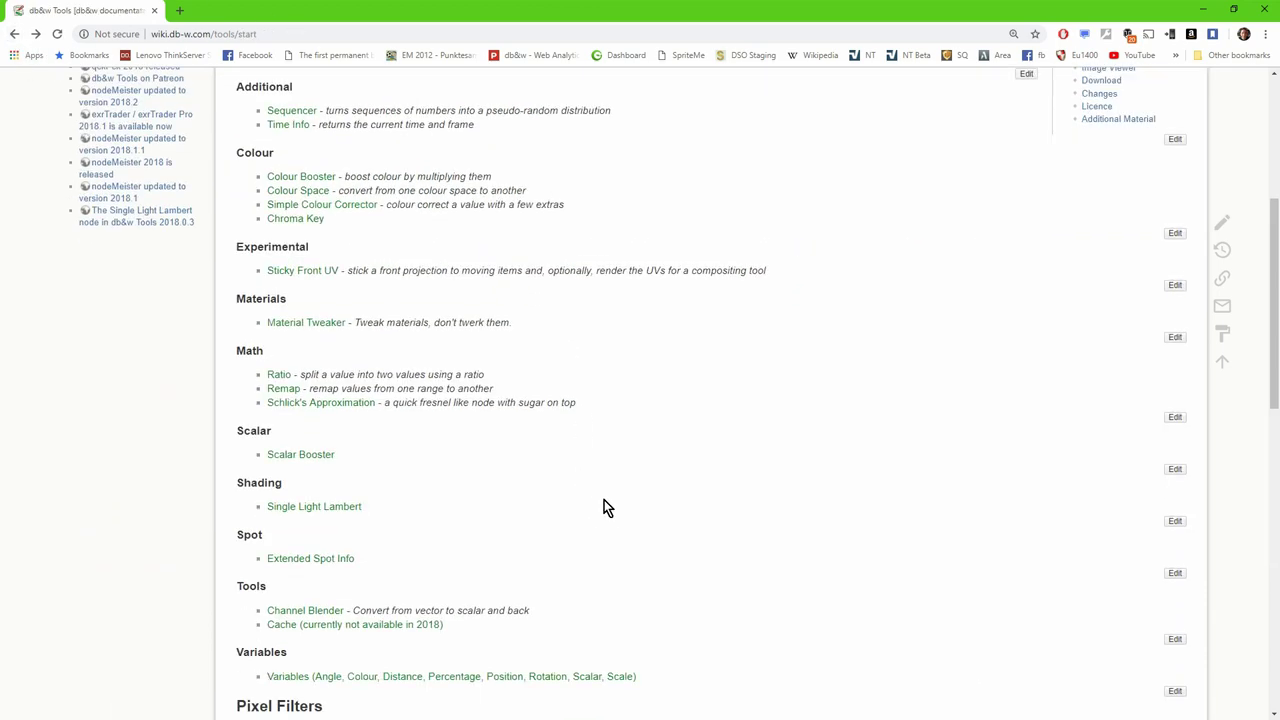
pyautogui.scroll(-3, 604, 501)
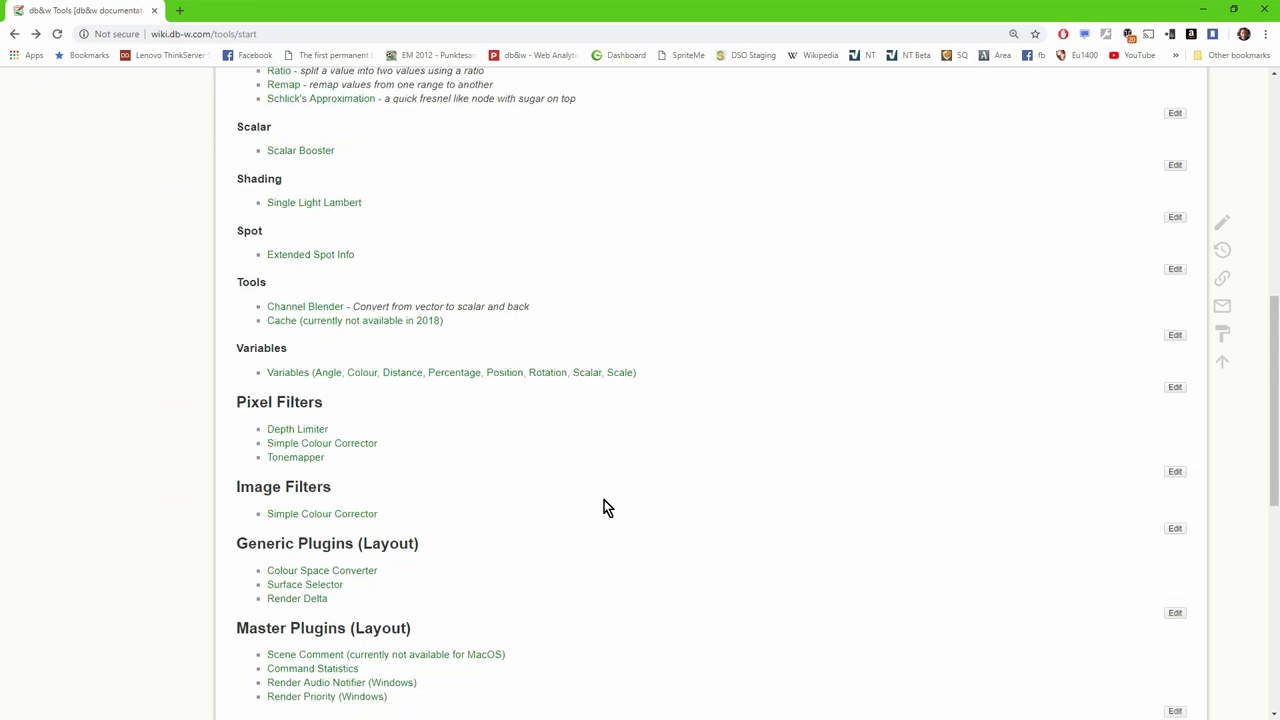
pyautogui.scroll(-1, 604, 507)
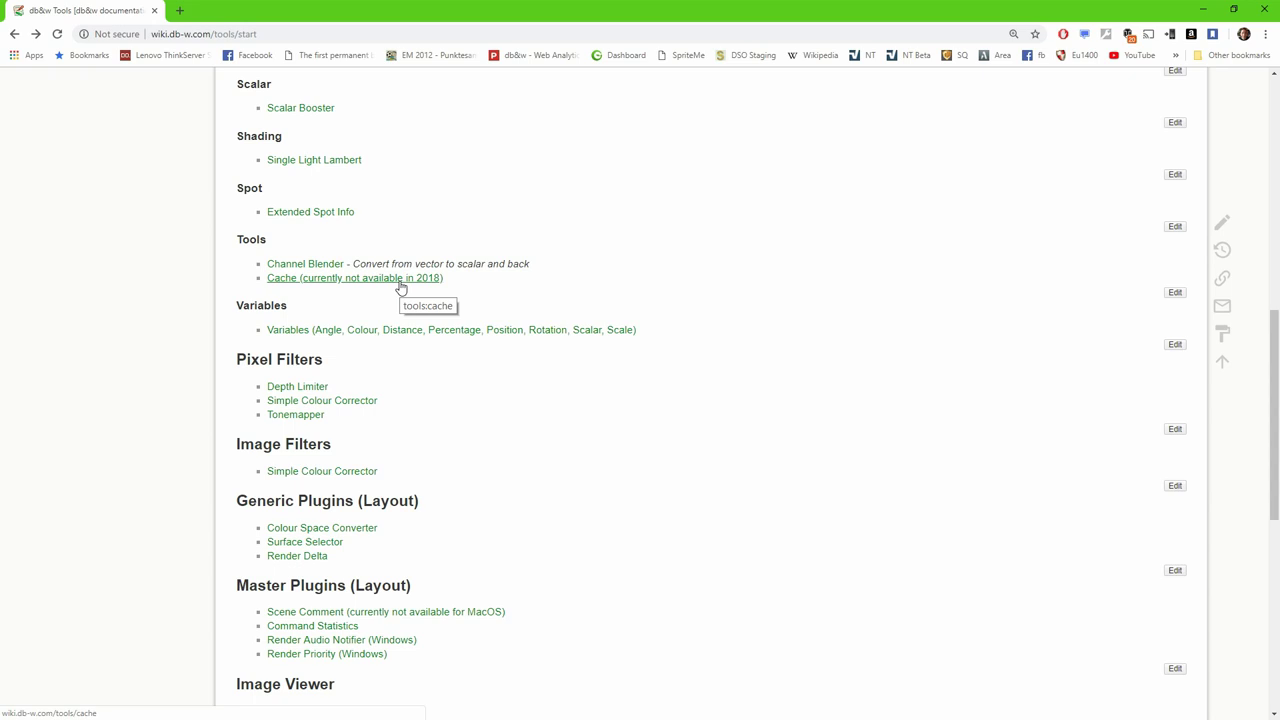
pyautogui.click(341, 333)
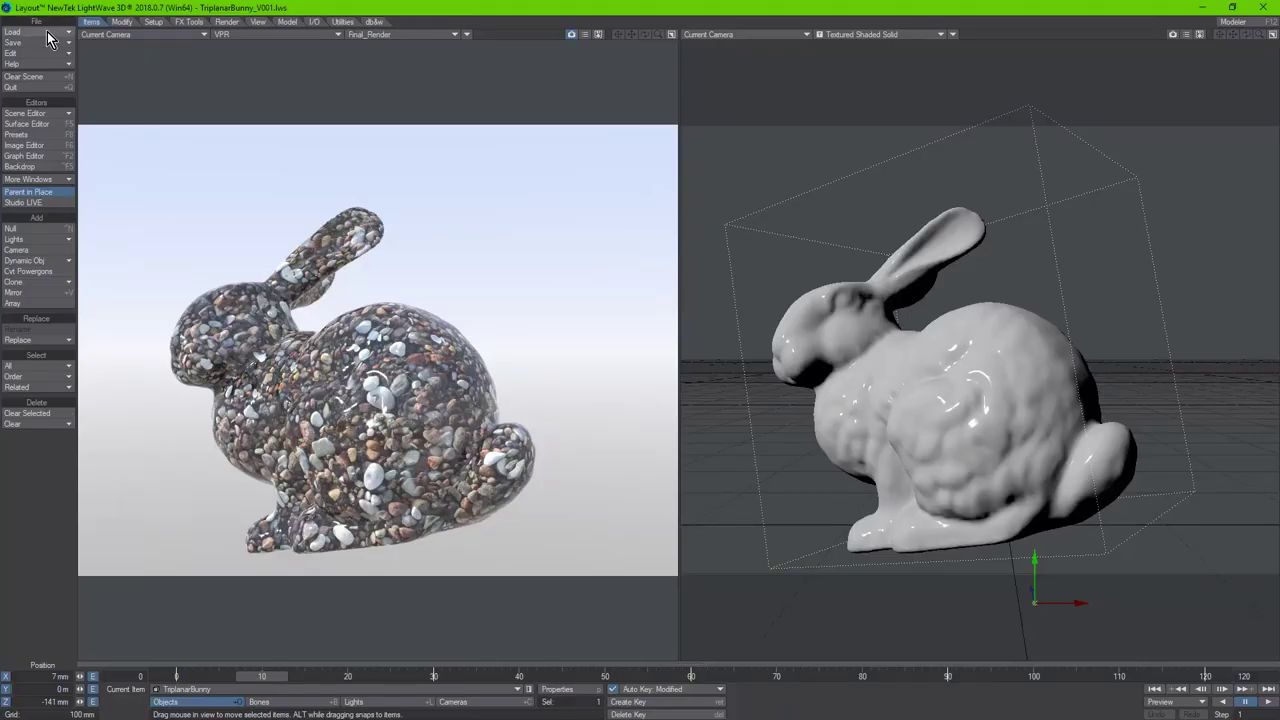
# Step: In LightWave Layout, close the Graph Editor and rearrange the Ground Plane's Image and Principled BSDF nodes to free space beside the image node
pyautogui.click(14, 21)
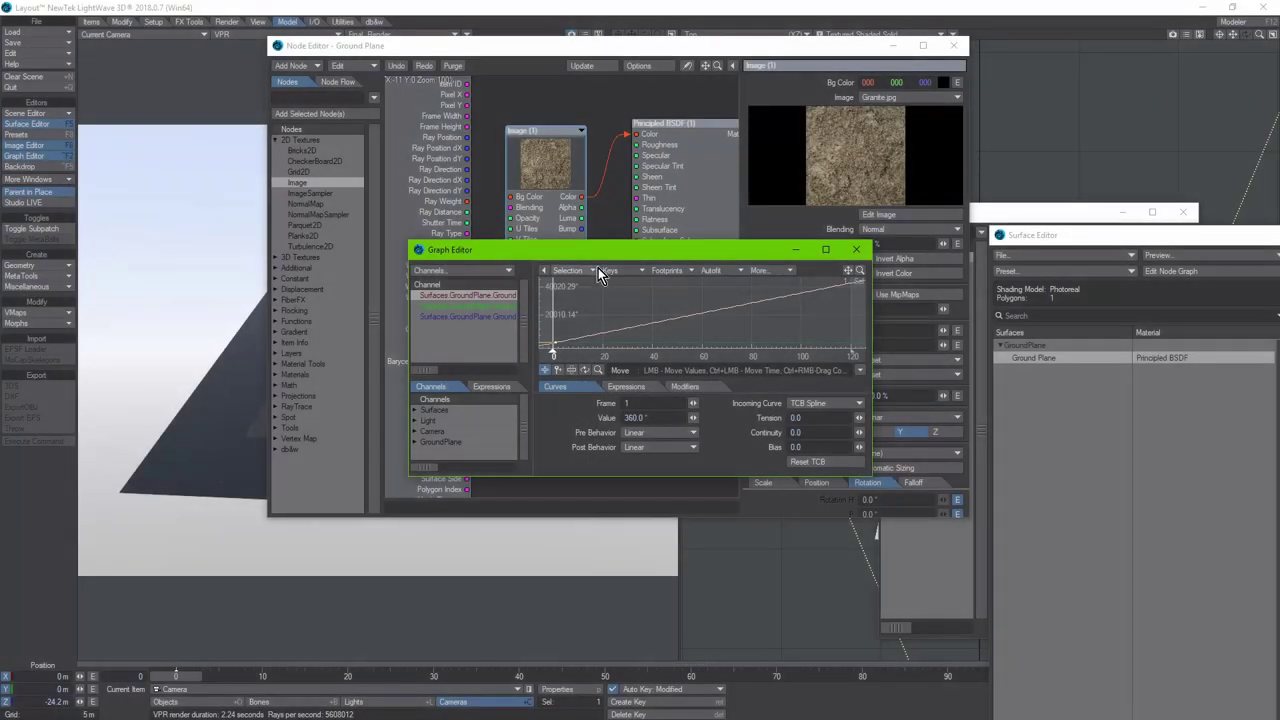
pyautogui.click(856, 249)
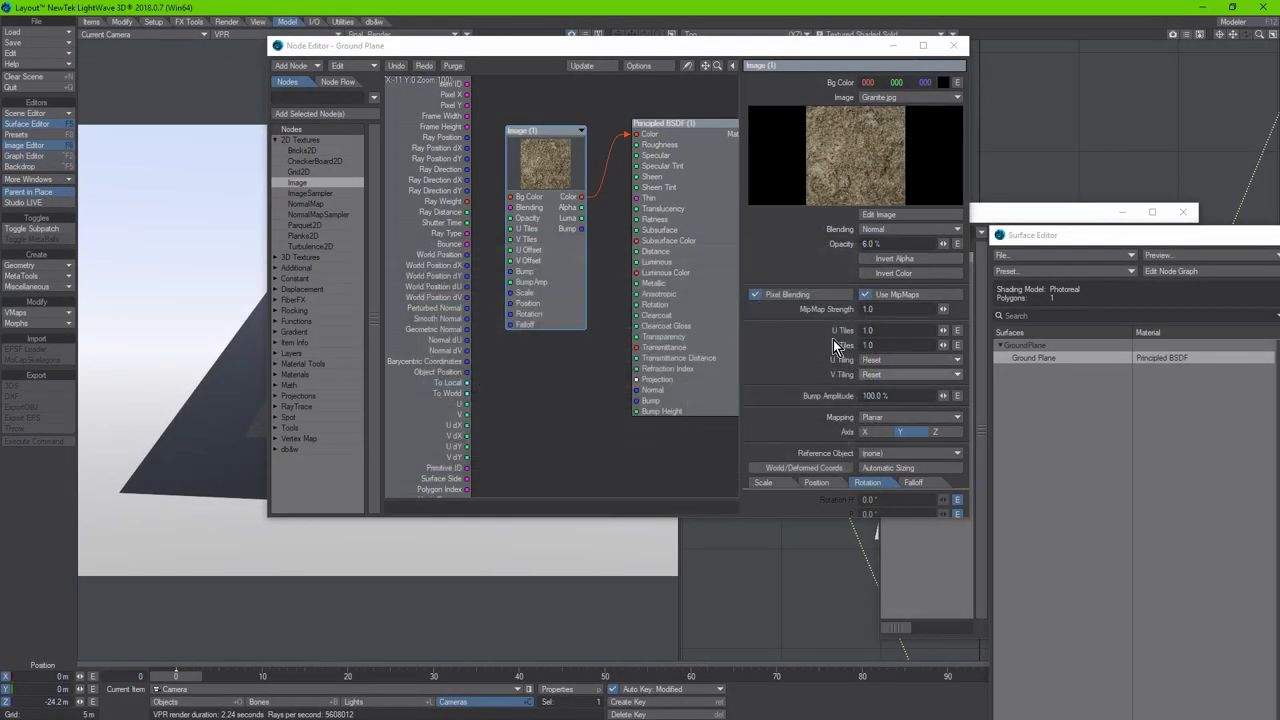
pyautogui.moveTo(551, 231); pyautogui.dragTo(574, 187)
pyautogui.moveTo(681, 261); pyautogui.dragTo(751, 251)
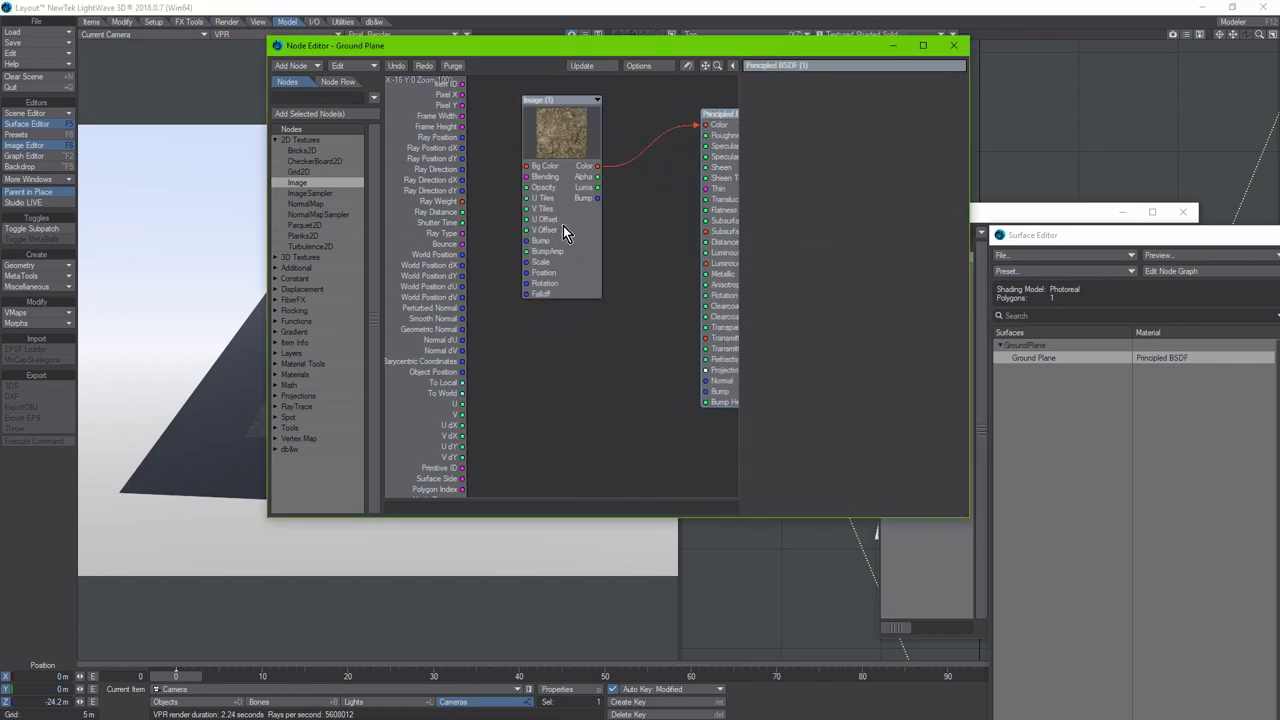
pyautogui.moveTo(563, 225); pyautogui.dragTo(646, 227)
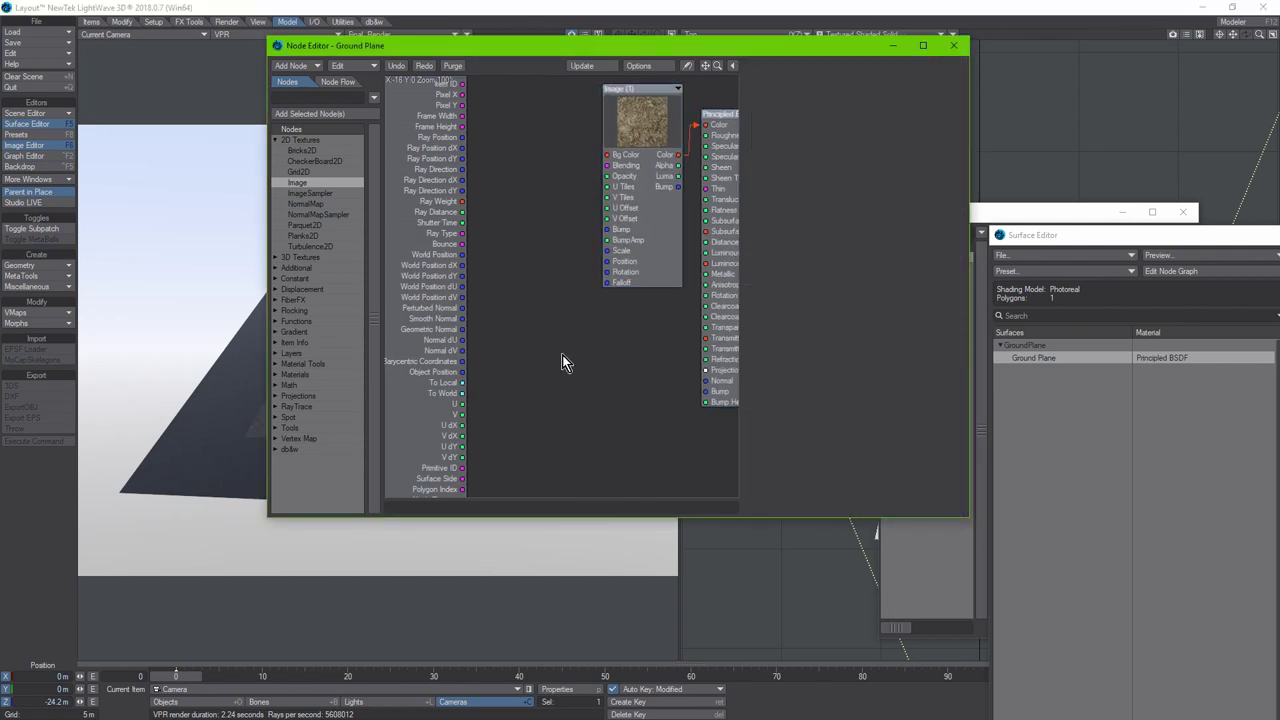
# Step: Add a Rotation node from the db&w Variables group to the Ground Plane network and place it beside the Image node
pyautogui.click(277, 450)
pyautogui.scroll(-2, 370, 446)
pyautogui.scroll(-2, 370, 446)
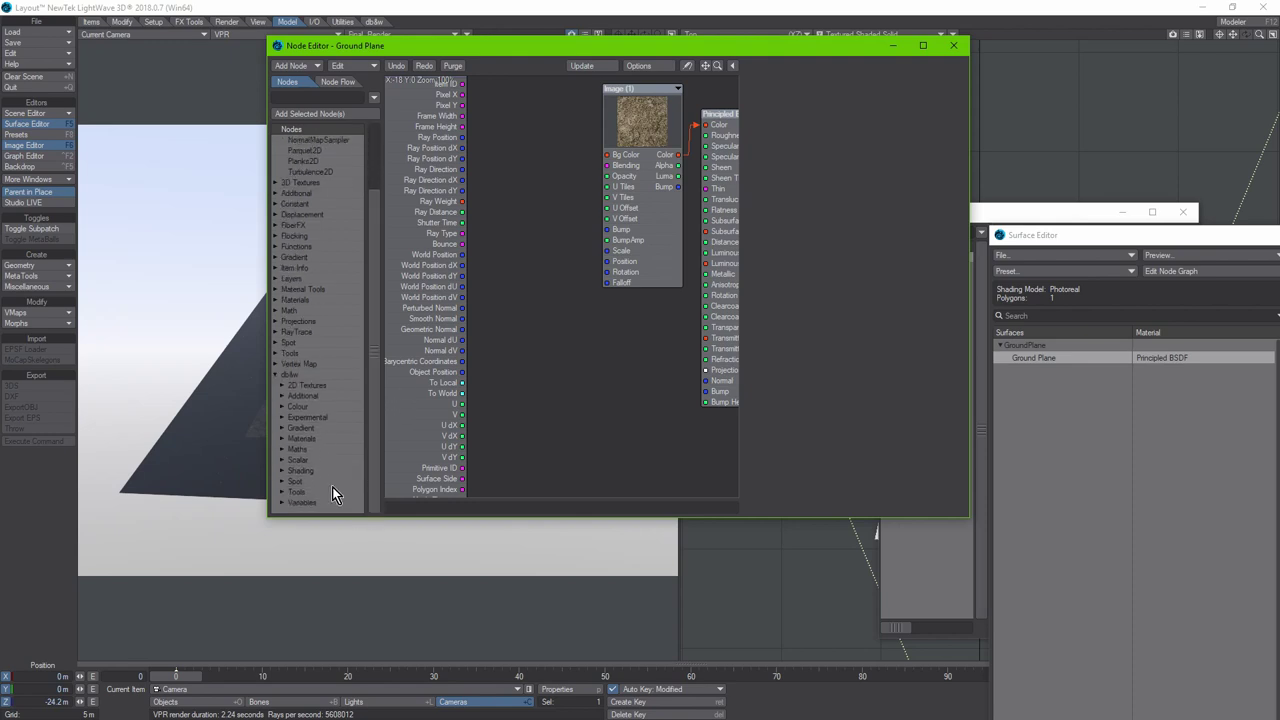
pyautogui.scroll(-3, 372, 443)
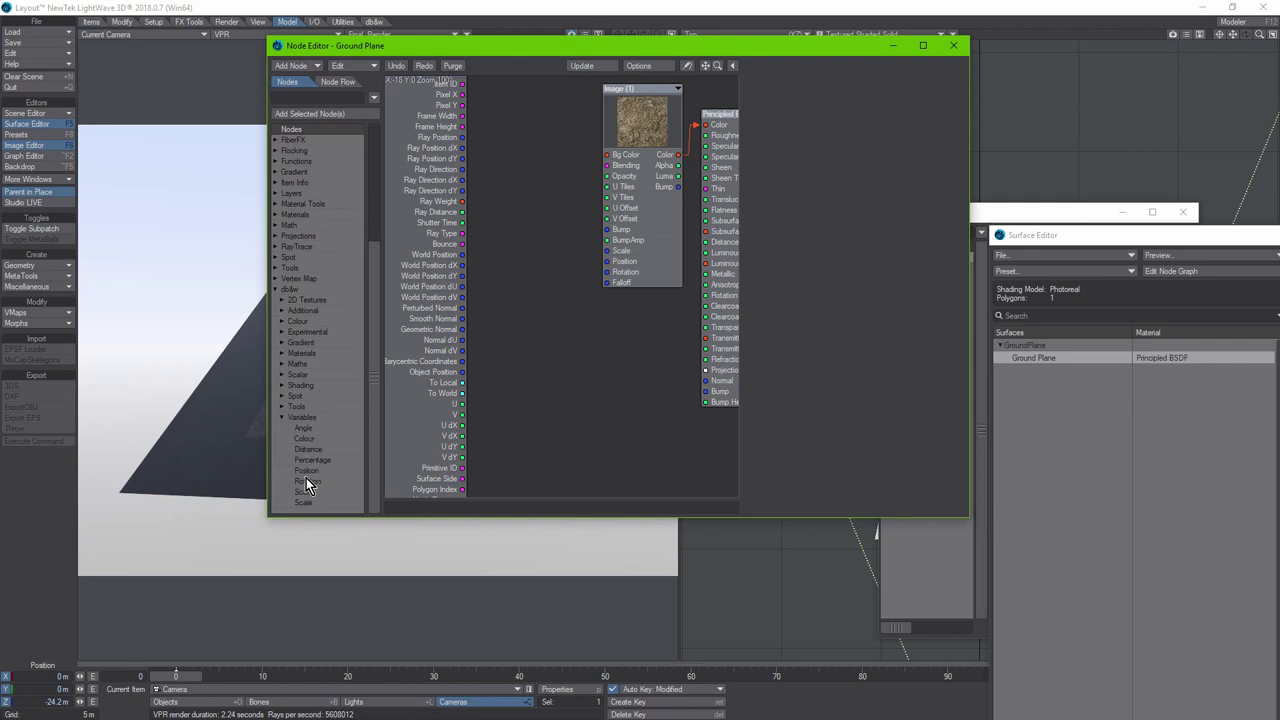
pyautogui.doubleClick(307, 483)
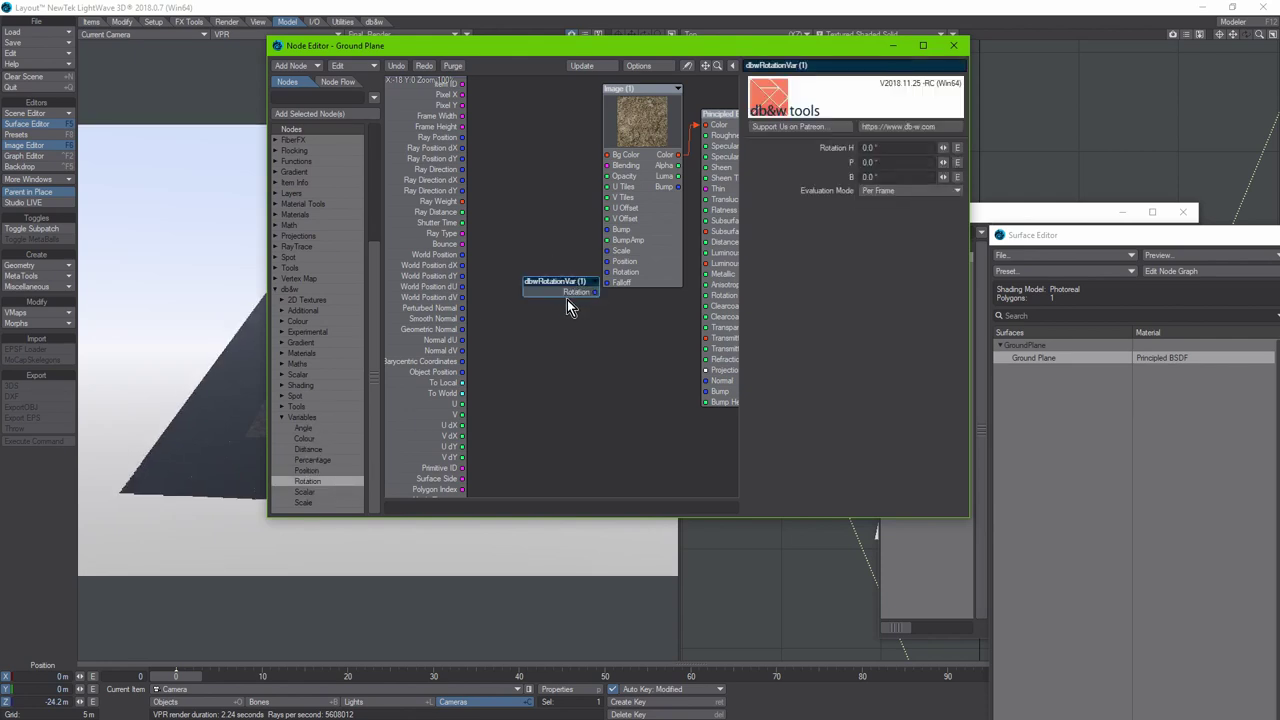
pyautogui.moveTo(567, 298); pyautogui.dragTo(536, 264)
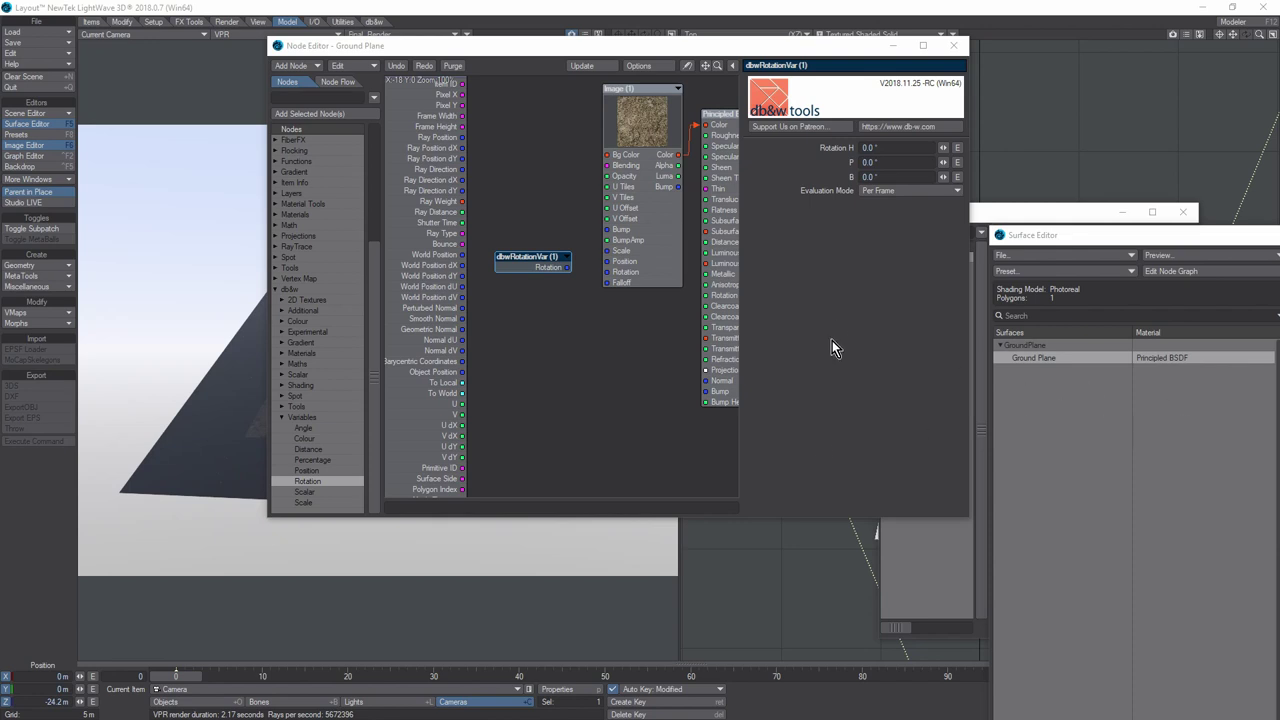
# Step: Create an envelope for the rotation variable and add a heading key at frame 1
pyautogui.click(956, 148)
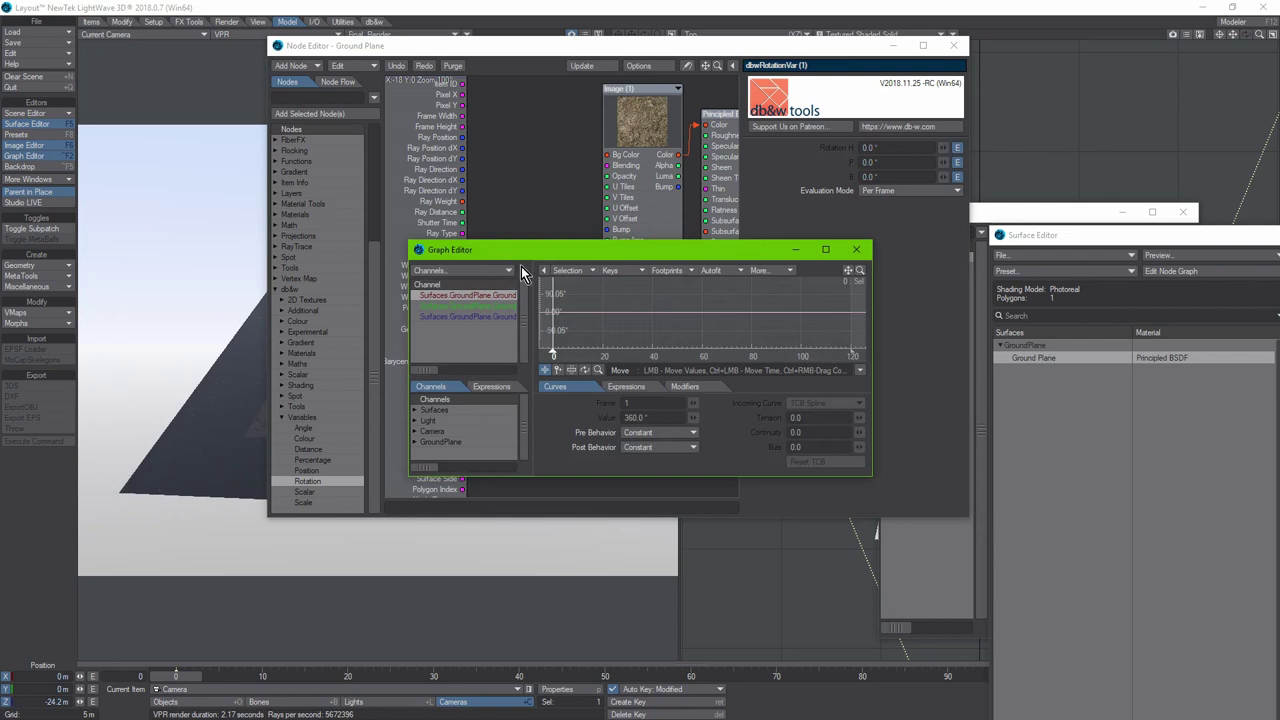
pyautogui.press('Return')
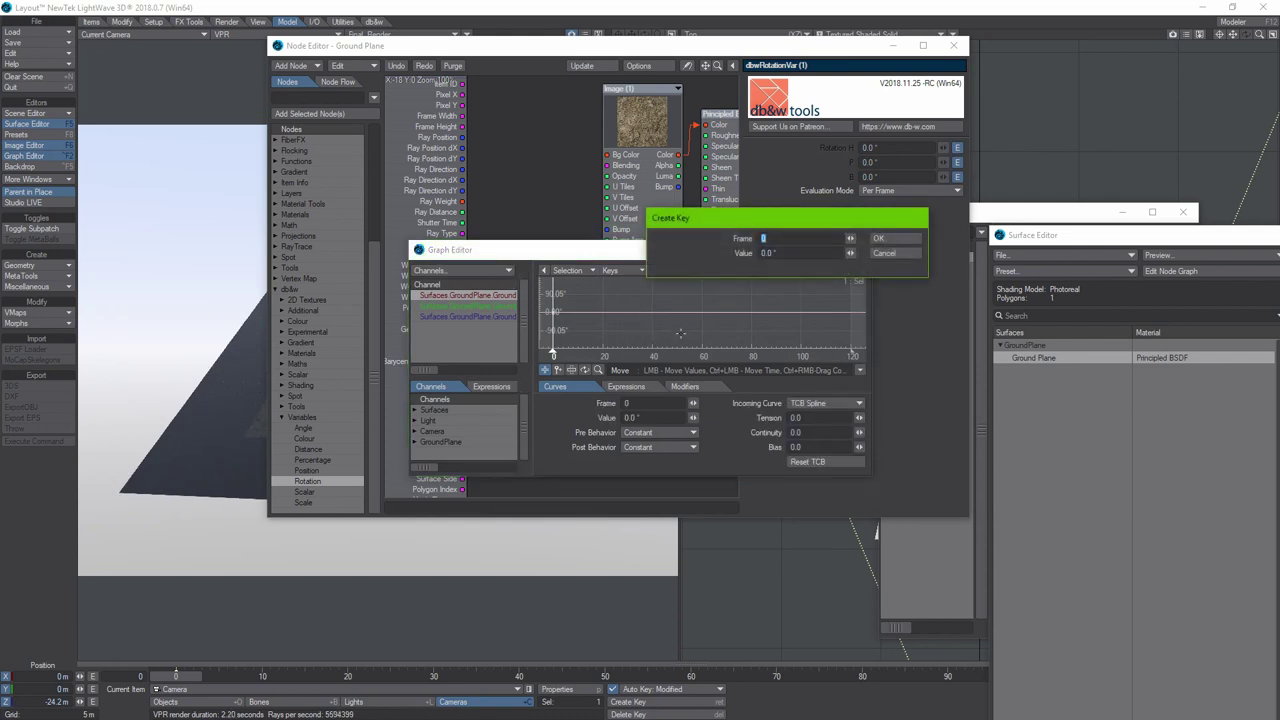
pyautogui.write('1')
pyautogui.press('Tab')
pyautogui.write('360')
pyautogui.press('BackSpace')
pyautogui.press('BackSpace')
pyautogui.press('BackSpace')
pyautogui.write('3')
pyautogui.press('Return')
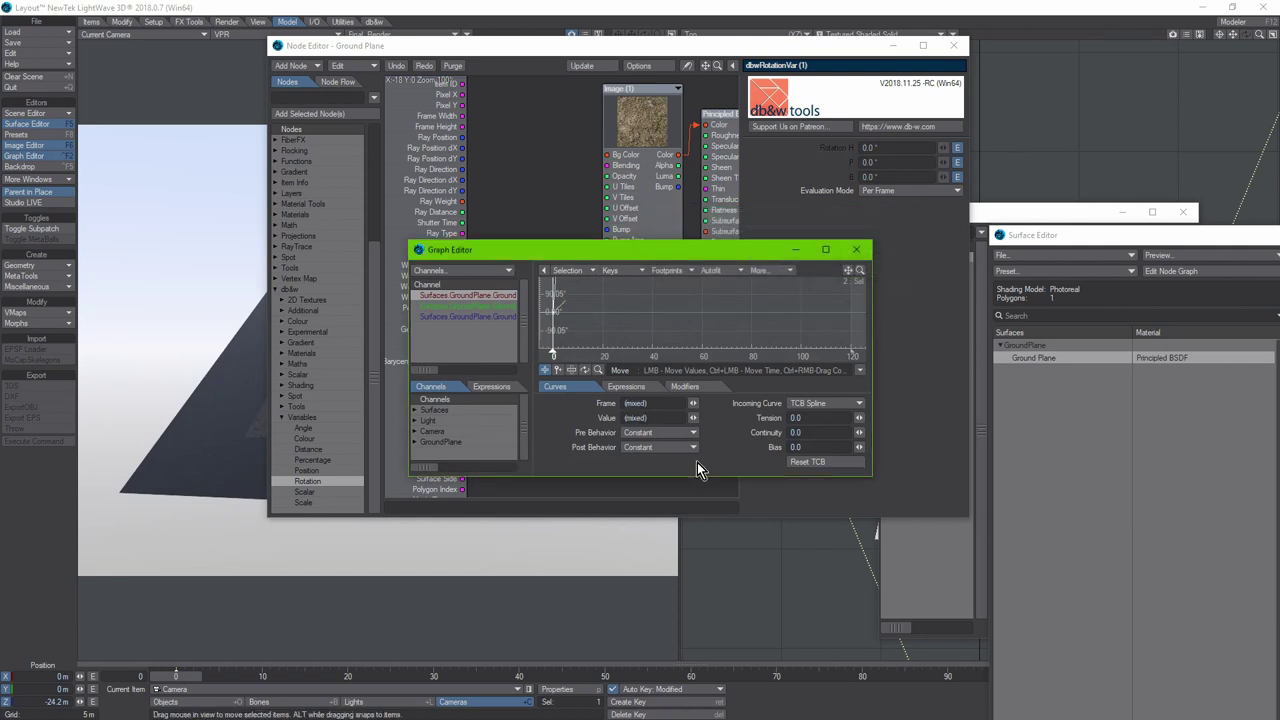
# Step: Set the heading curve's pre and post behavior to Linear and close the Graph Editor
pyautogui.click(655, 457)
pyautogui.click(657, 488)
pyautogui.click(650, 435)
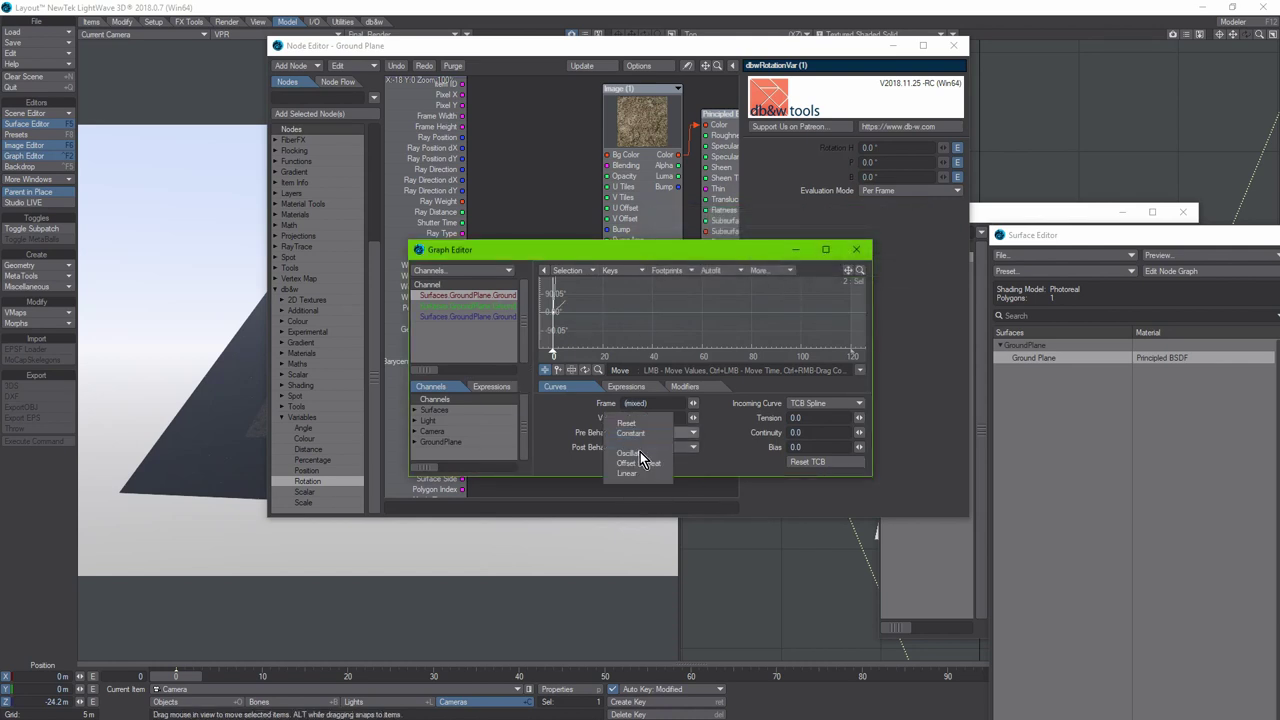
pyautogui.click(642, 478)
pyautogui.click(856, 249)
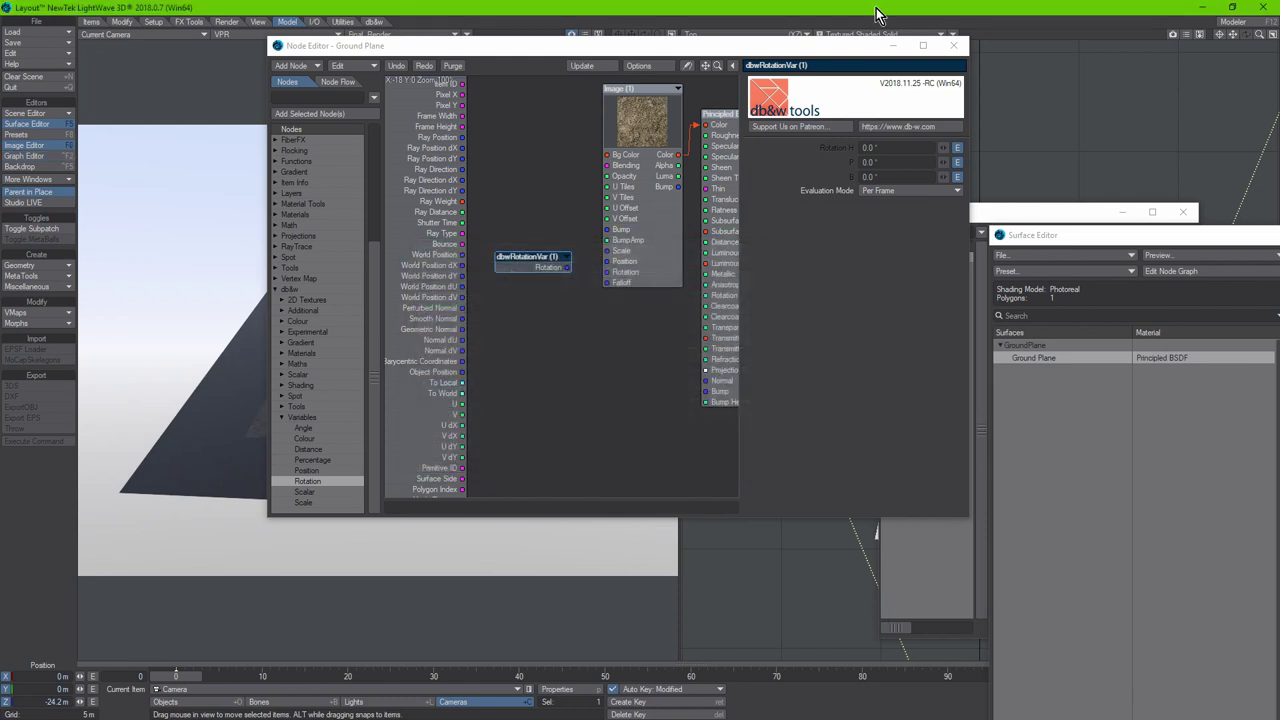
# Step: Connect the dbwRotationVar node to the Image node's Rotation input and move the Node Editor away from the VPR preview
pyautogui.moveTo(568, 276); pyautogui.dragTo(635, 262)
pyautogui.moveTo(471, 47); pyautogui.dragTo(765, 153)
pyautogui.click(831, 354)
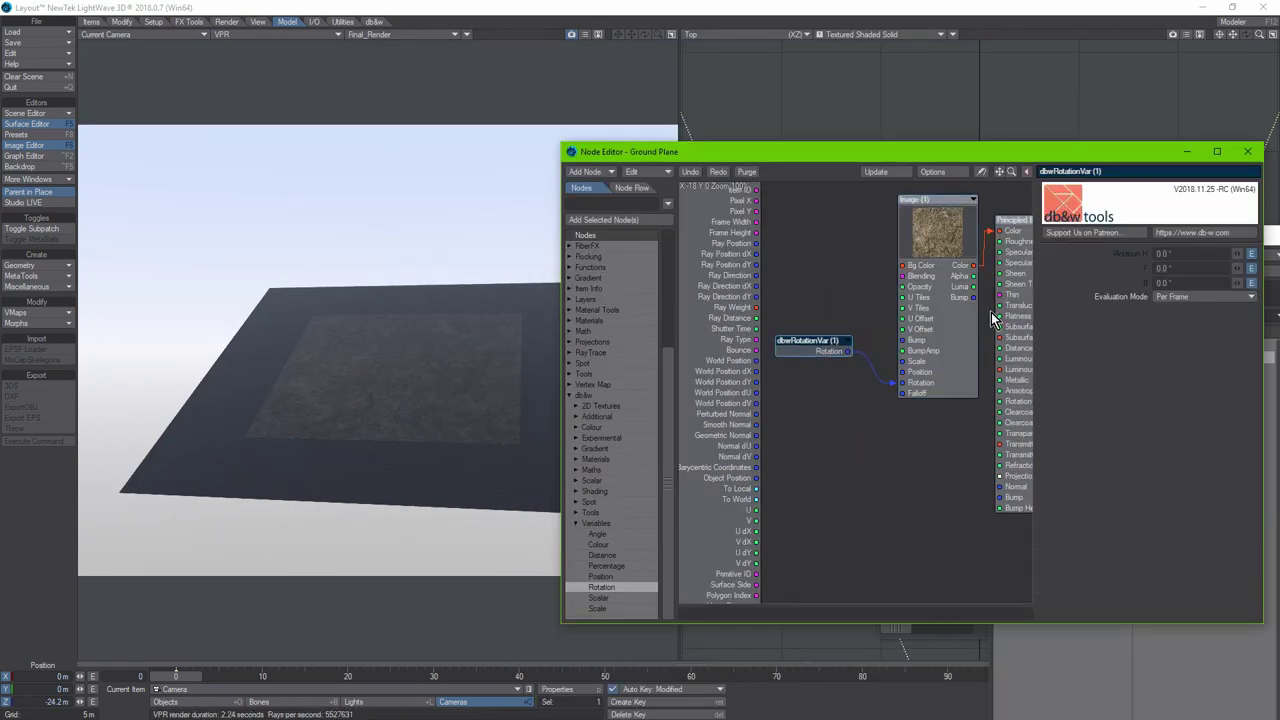
# Step: Set the rotation variable's Evaluation Mode to Interpolated and reposition the Node Editor to uncover the ground plane preview
pyautogui.click(1192, 299)
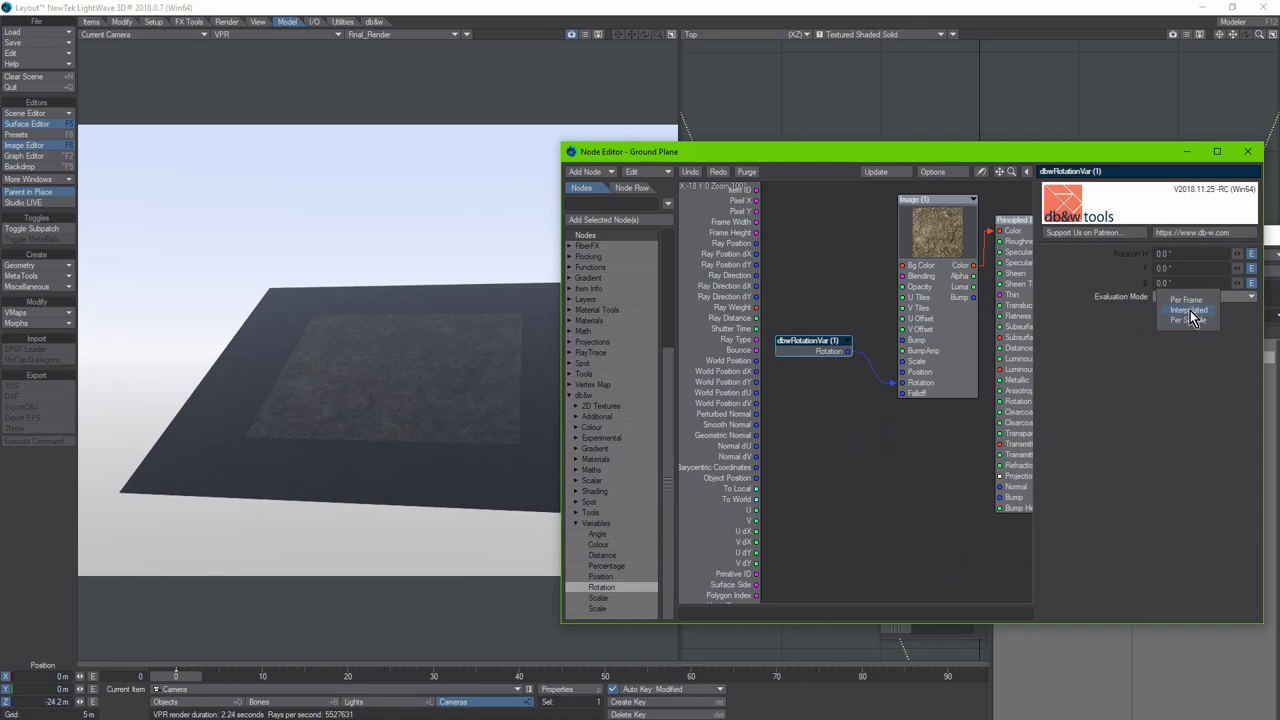
pyautogui.click(1191, 311)
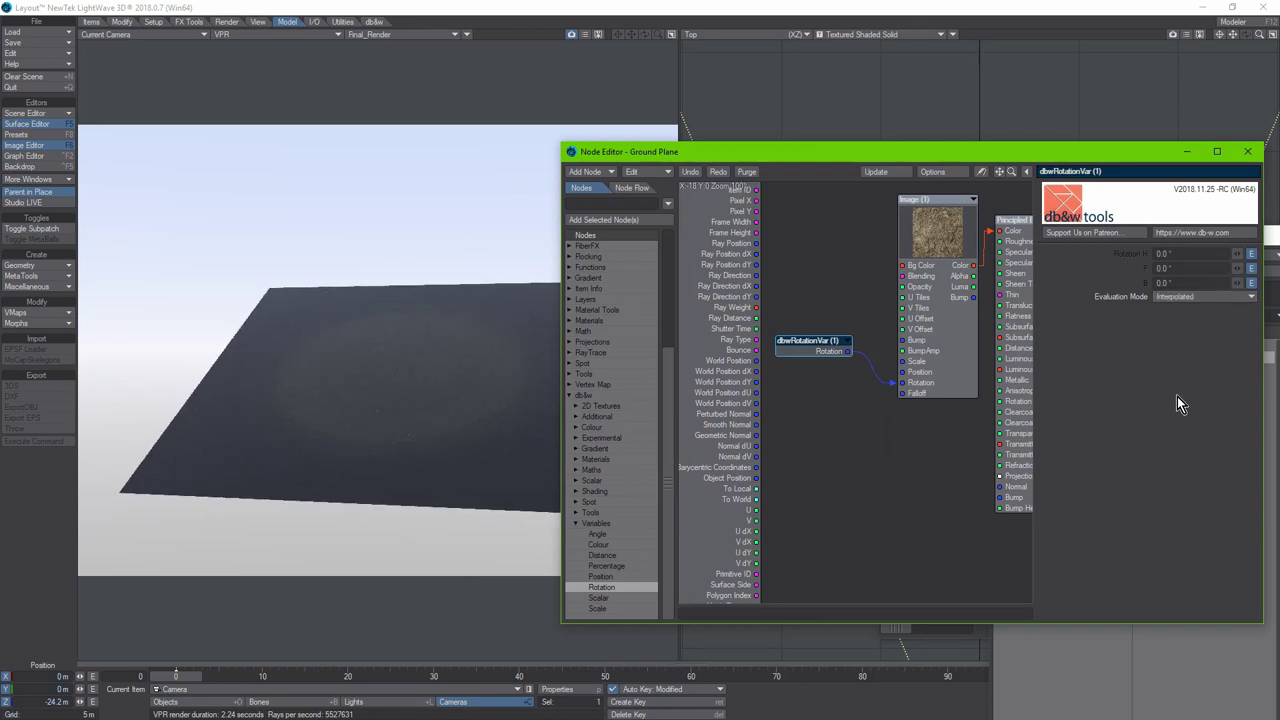
pyautogui.moveTo(688, 160); pyautogui.dragTo(841, 167)
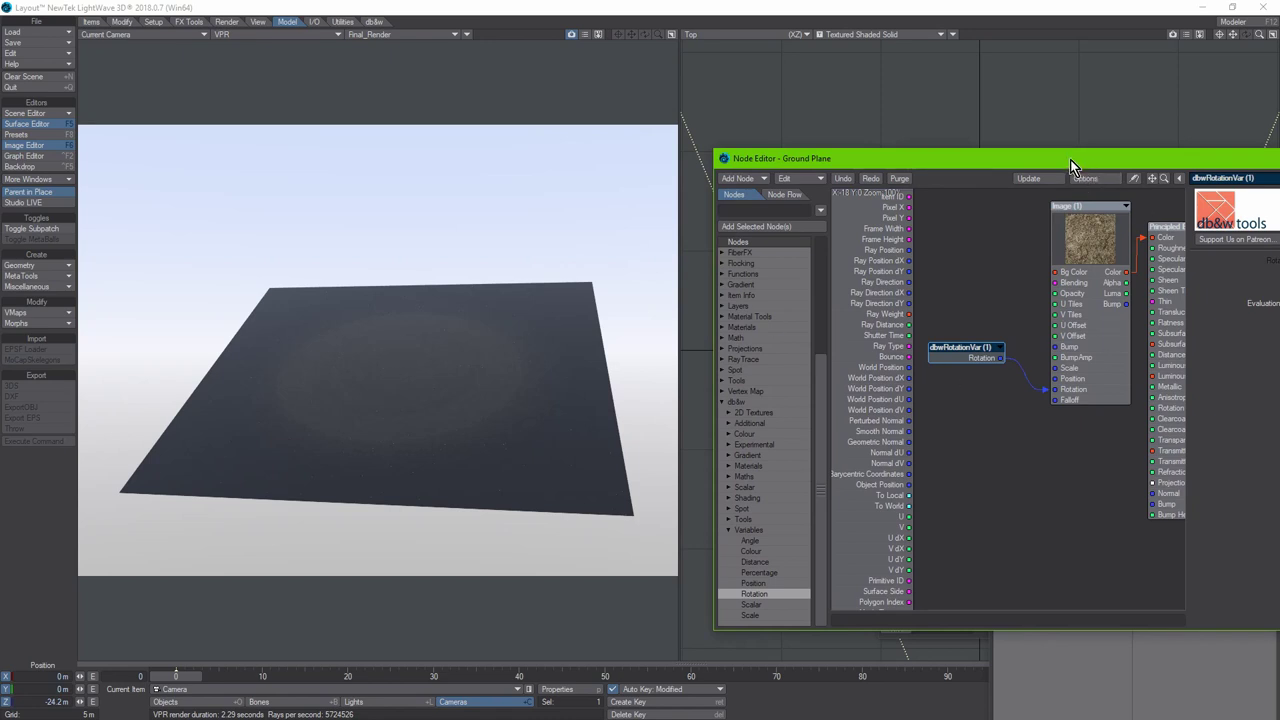
pyautogui.moveTo(1070, 159); pyautogui.dragTo(960, 157)
pyautogui.moveTo(1074, 294); pyautogui.dragTo(1029, 340)
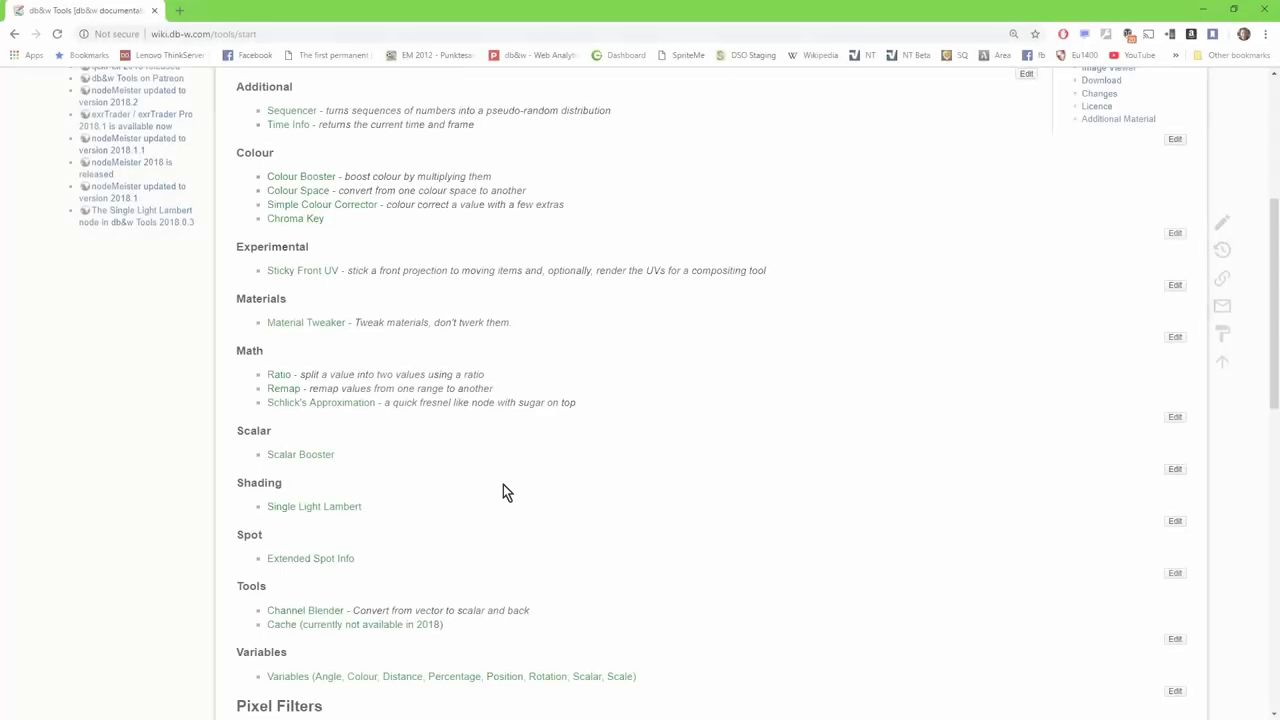
# Step: In the browser, look through the db&w Tools list as far as the filters and Layout plugins, and minimize the browser
pyautogui.scroll(-1, 503, 484)
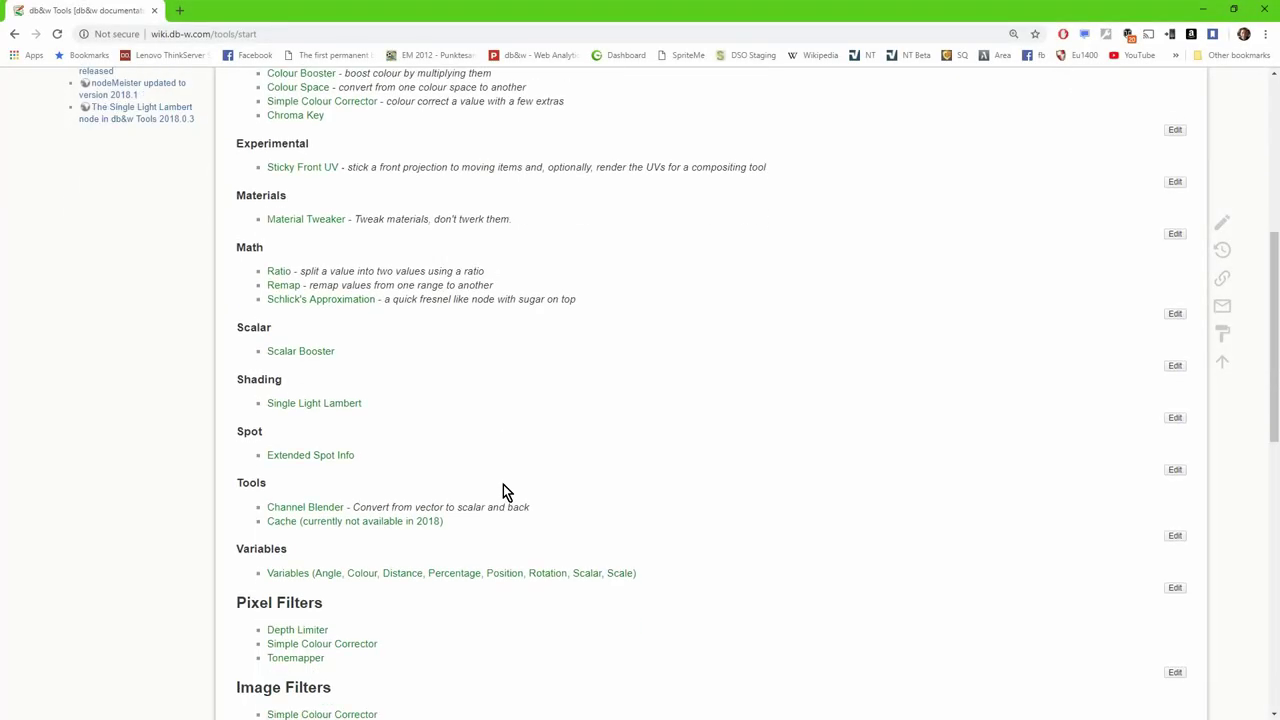
pyautogui.scroll(-3, 503, 490)
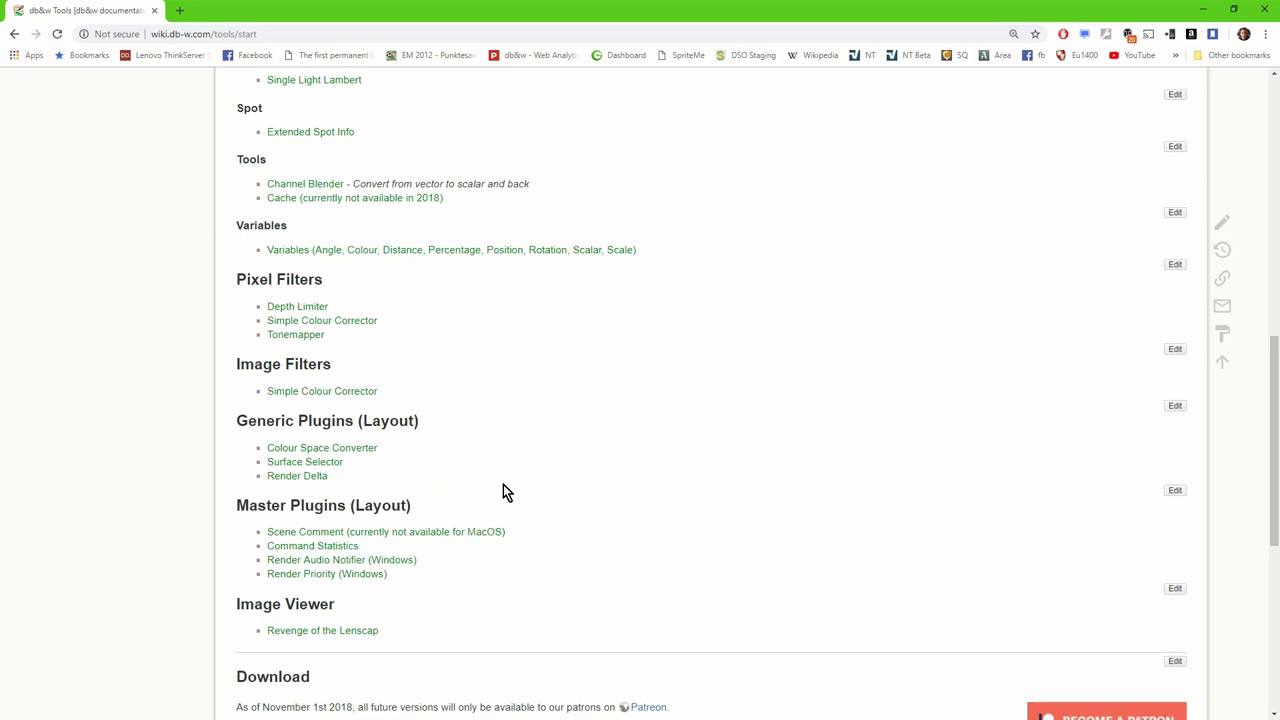
pyautogui.click(1203, 9)
# Step: In LightWave Layout's Hero_expose scene, arrange the db&w Tonemapper and Image Editor windows clear of the VPR preview
pyautogui.moveTo(328, 142); pyautogui.dragTo(186, 203)
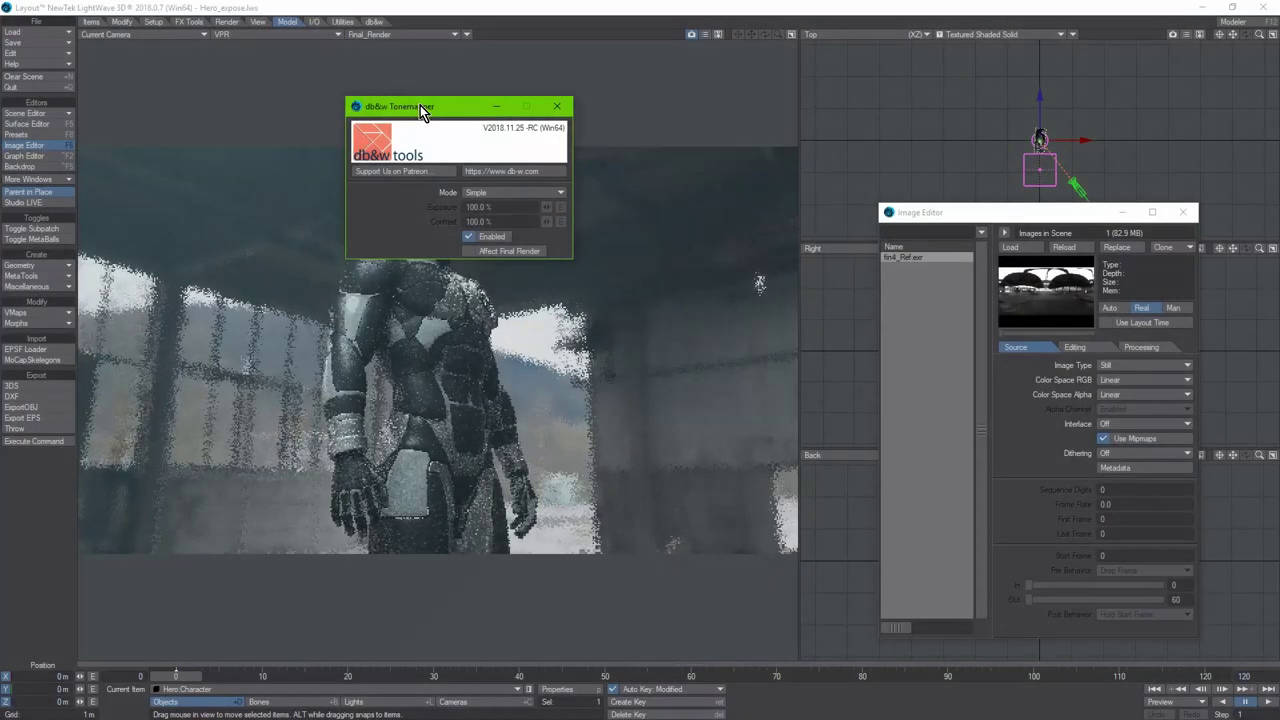
pyautogui.moveTo(420, 105); pyautogui.dragTo(1025, 201)
pyautogui.click(927, 327)
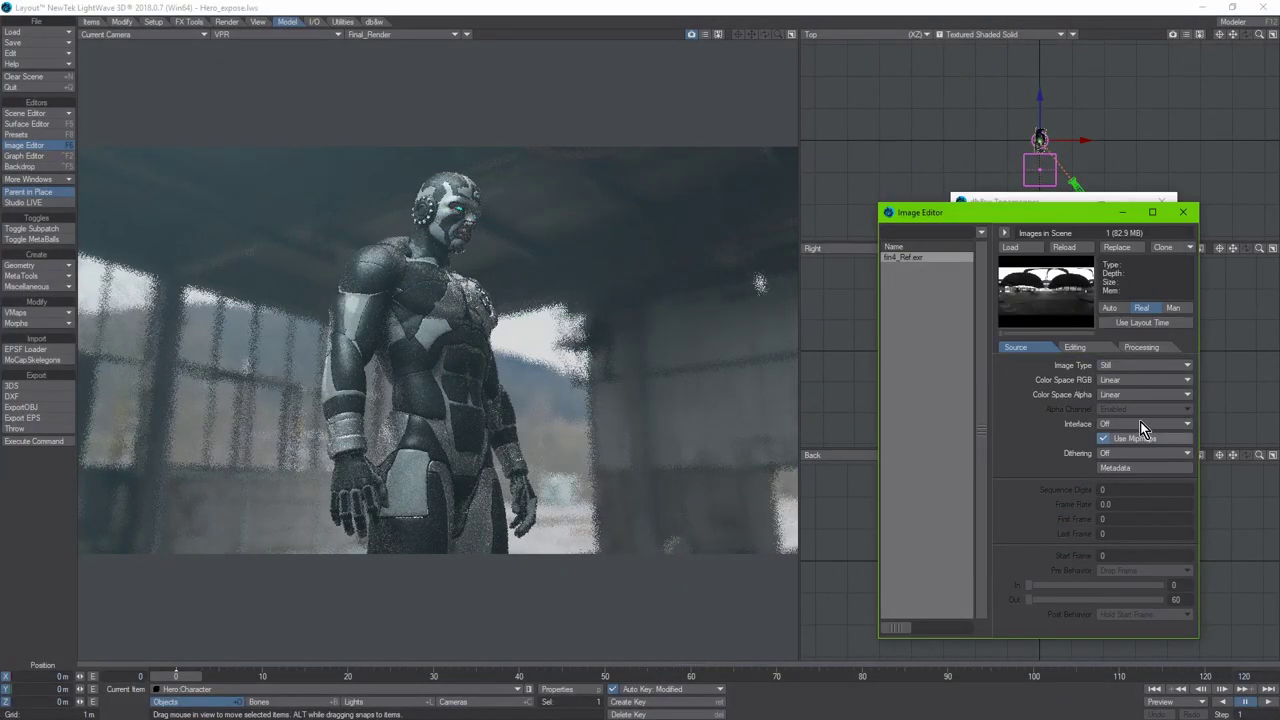
pyautogui.moveTo(1002, 214); pyautogui.dragTo(982, 187)
pyautogui.click(1085, 318)
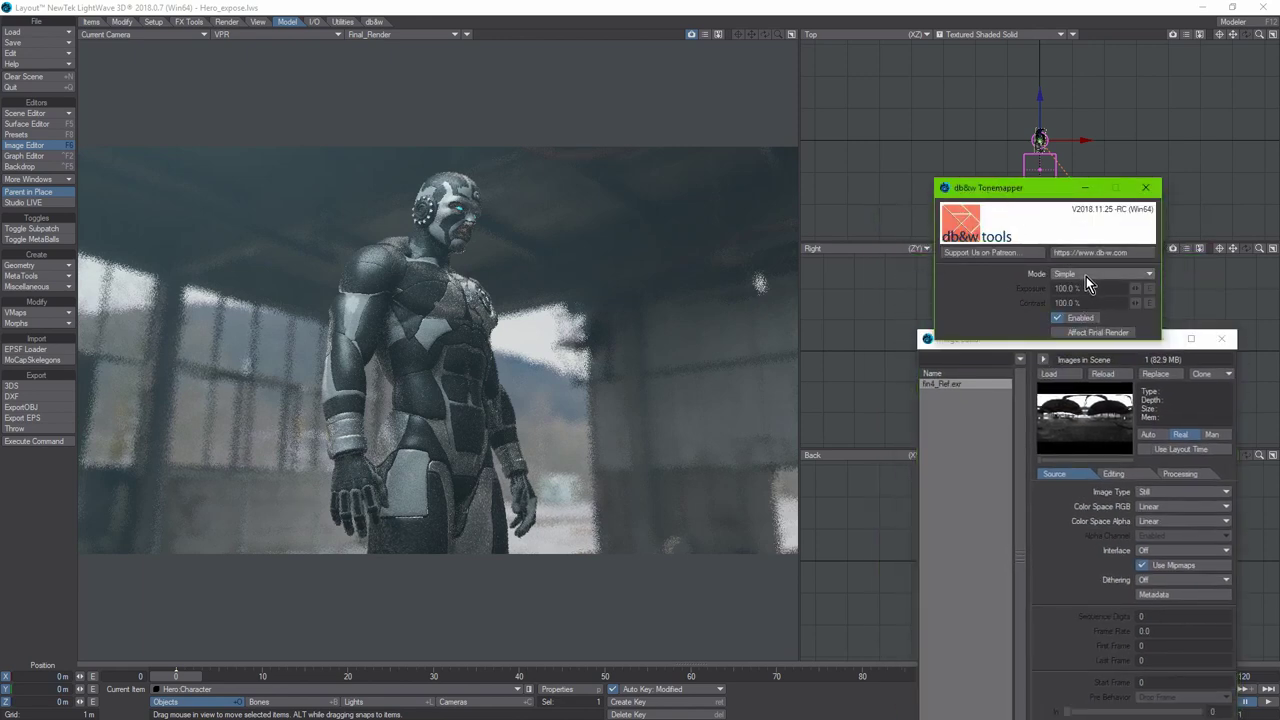
# Step: Set the Tonemapper to Gamma Compression with Exposure 150% and Contrast 150%, and move its window aside
pyautogui.click(1084, 274)
pyautogui.click(1083, 284)
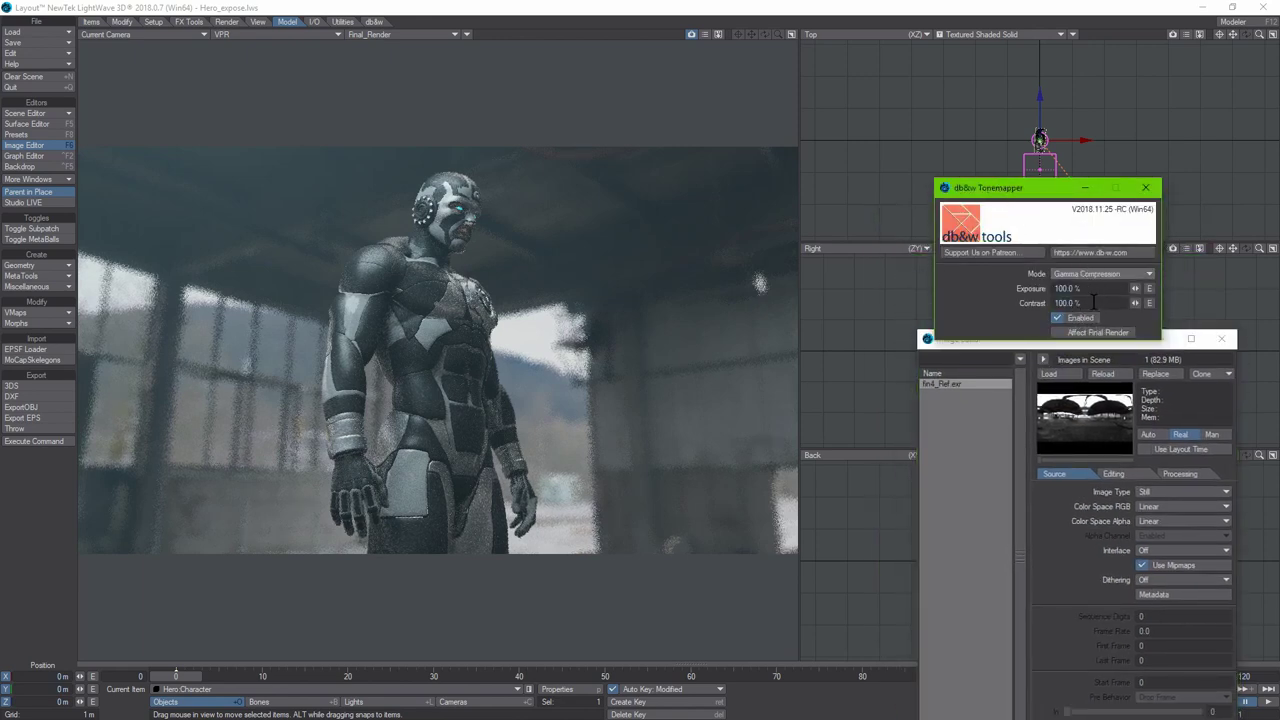
pyautogui.click(1089, 287)
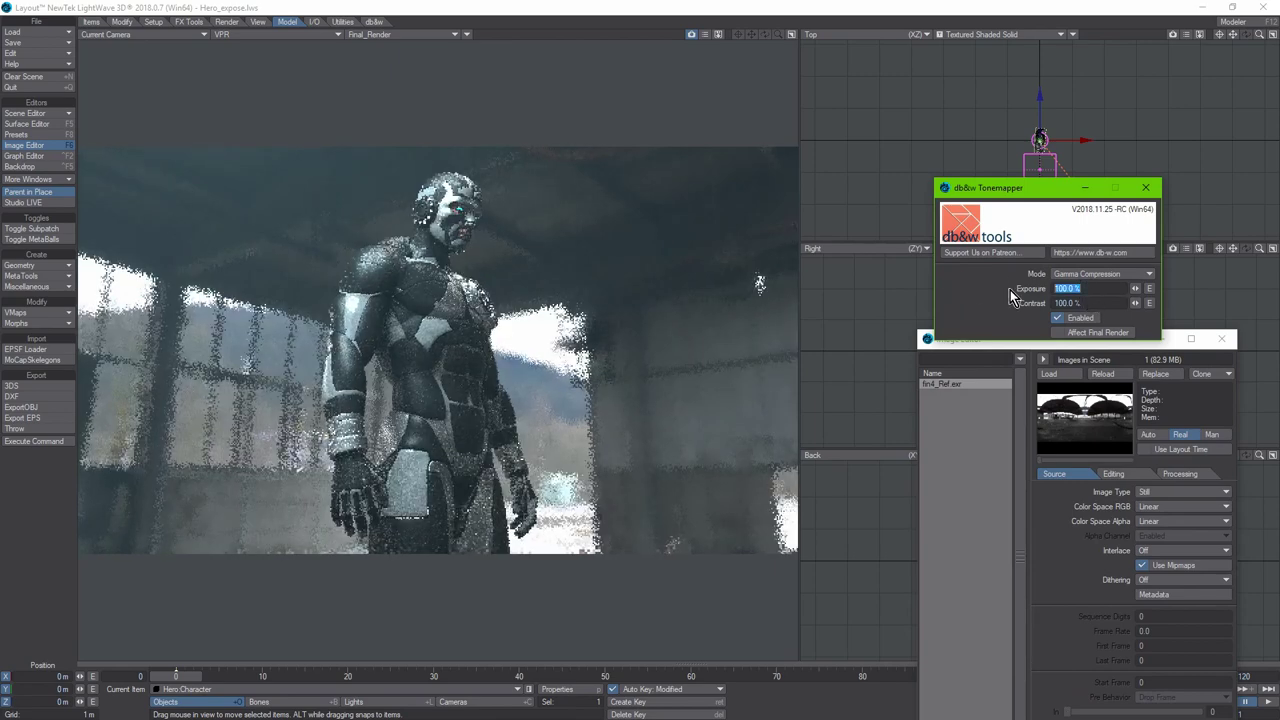
pyautogui.write('150')
pyautogui.press('Tab')
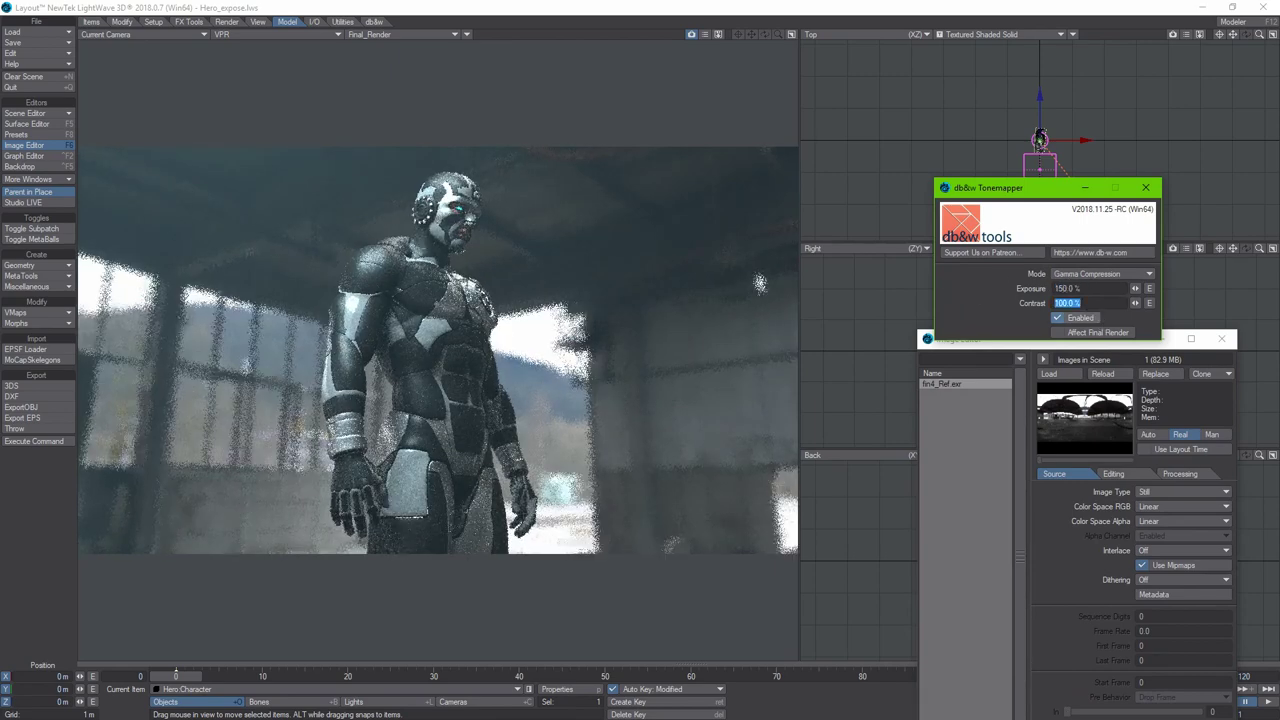
pyautogui.write('150')
pyautogui.press('Return')
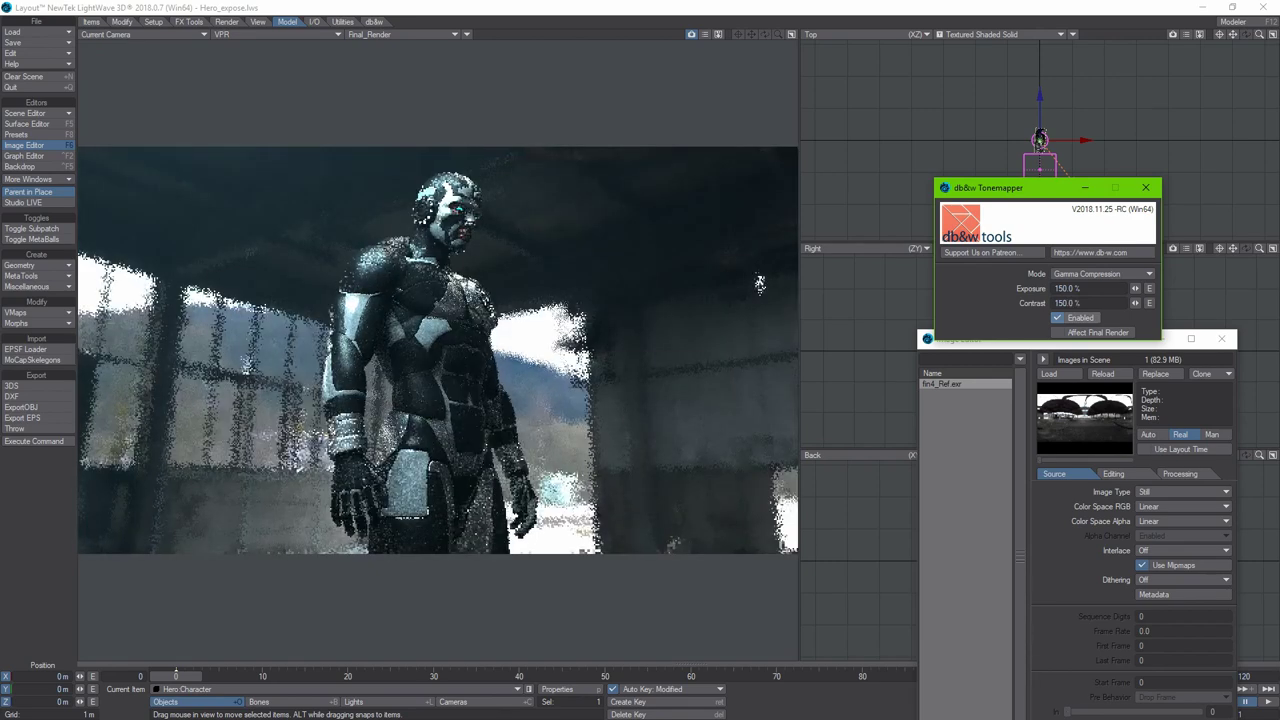
pyautogui.moveTo(987, 191); pyautogui.dragTo(897, 170)
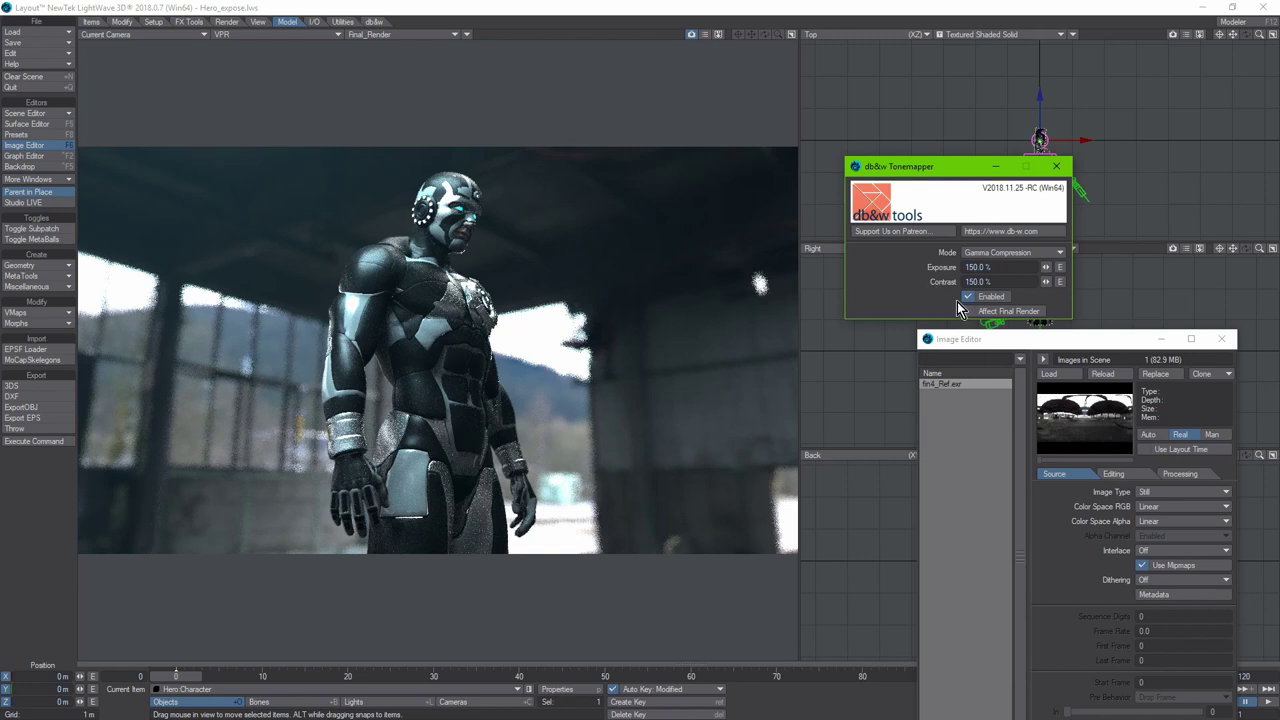
# Step: Switch the Tonemapper mode to Chaos, keeping Contrast at 150%, and disable the filter
pyautogui.click(994, 252)
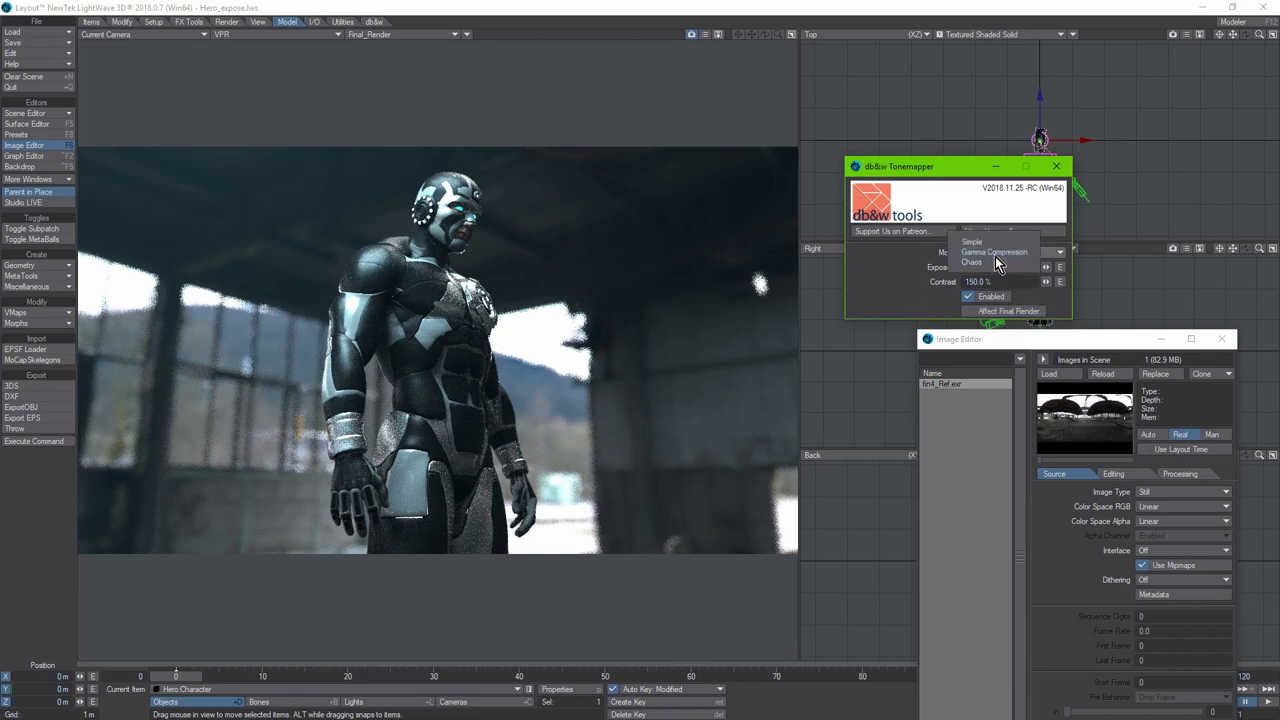
pyautogui.click(994, 262)
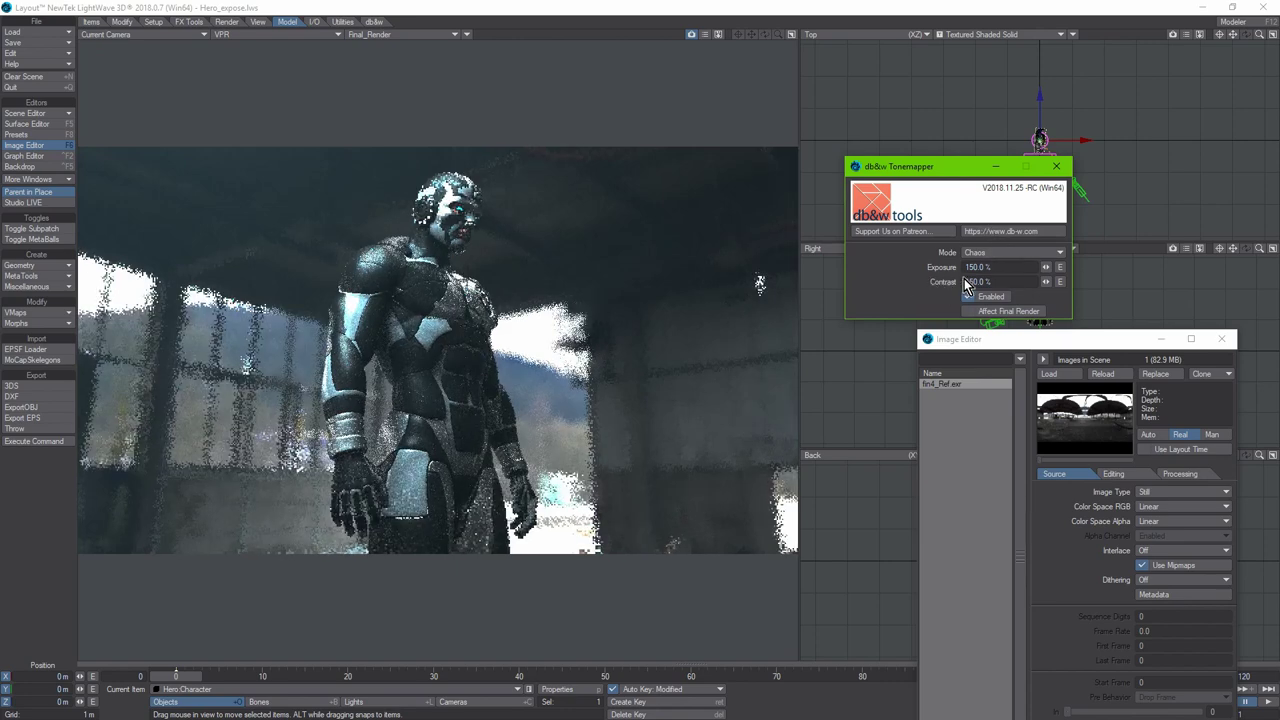
pyautogui.click(996, 282)
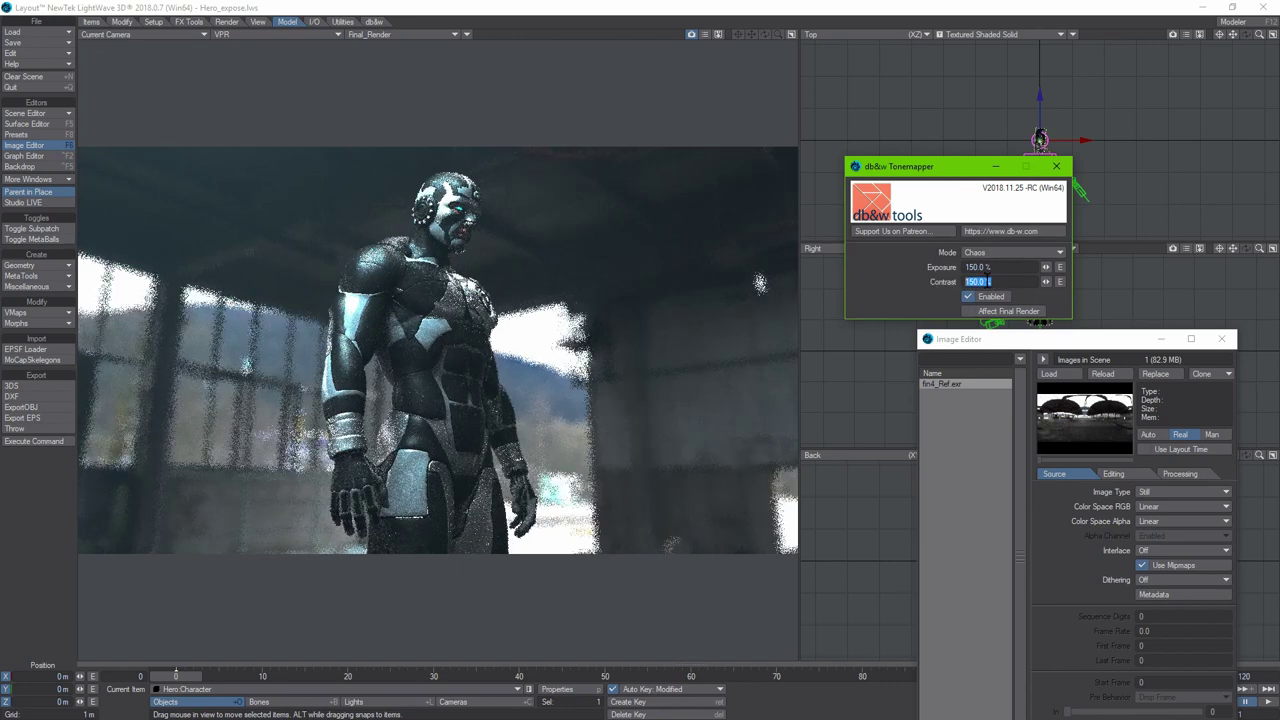
pyautogui.doubleClick(984, 282)
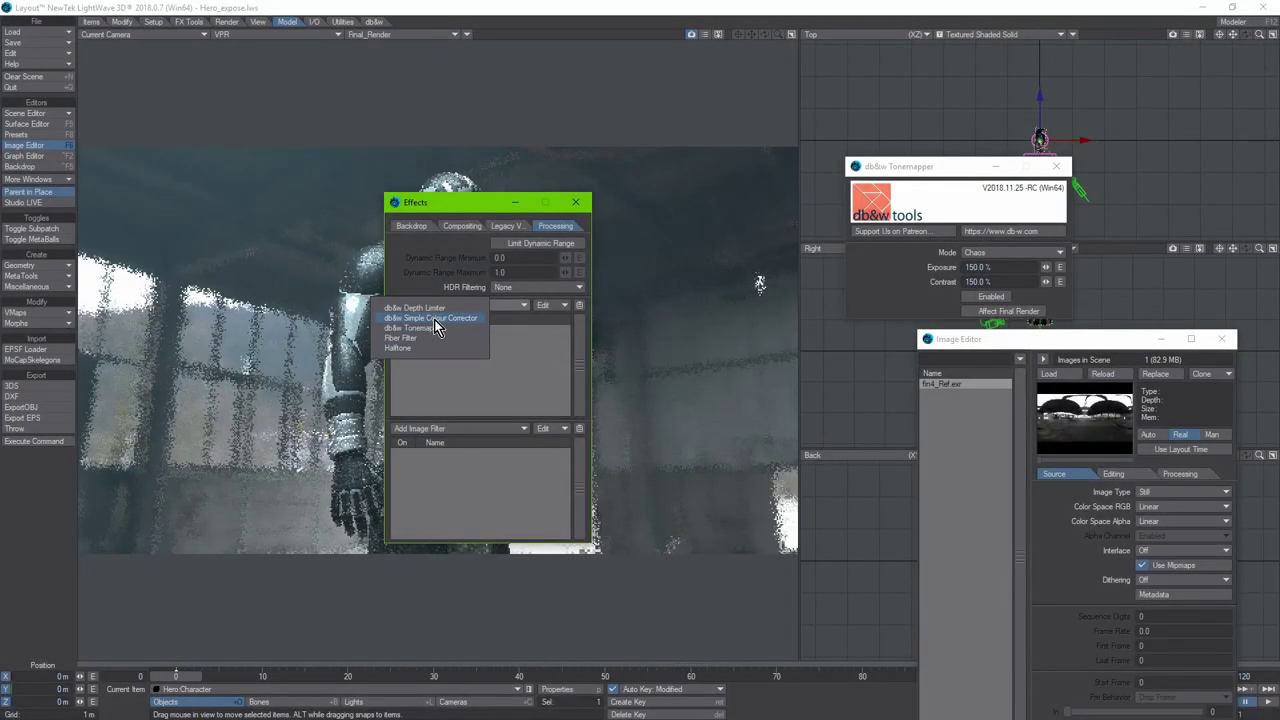
# Step: Add the db&w Simple Colour Corrector pixel filter, open its settings clear of the preview, and dismiss the Effects window
pyautogui.click(435, 319)
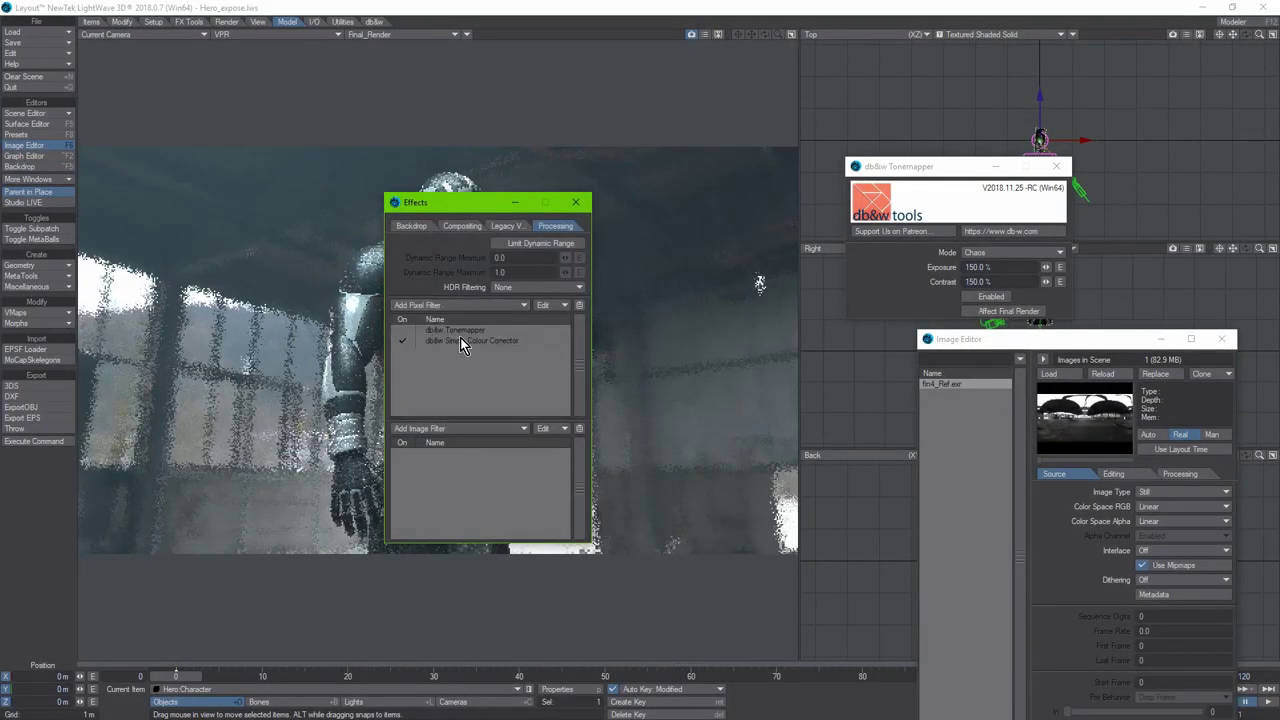
pyautogui.doubleClick(449, 343)
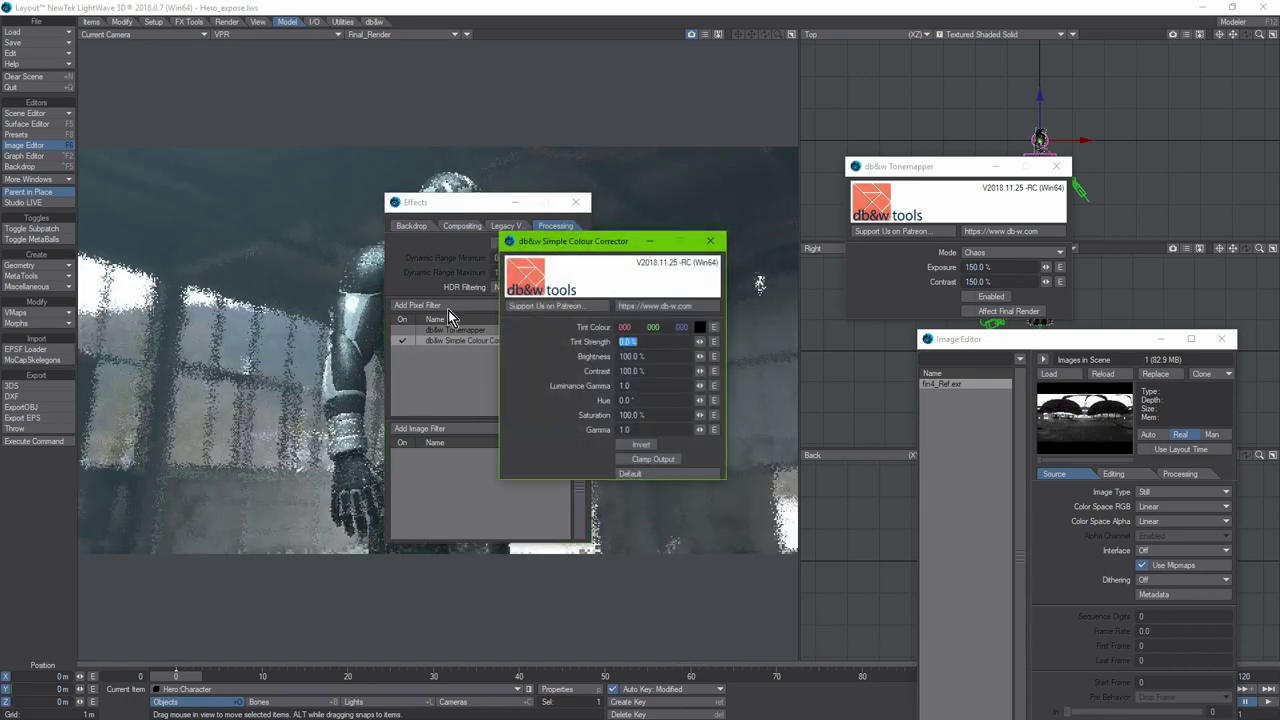
pyautogui.moveTo(548, 245); pyautogui.dragTo(910, 132)
pyautogui.click(575, 210)
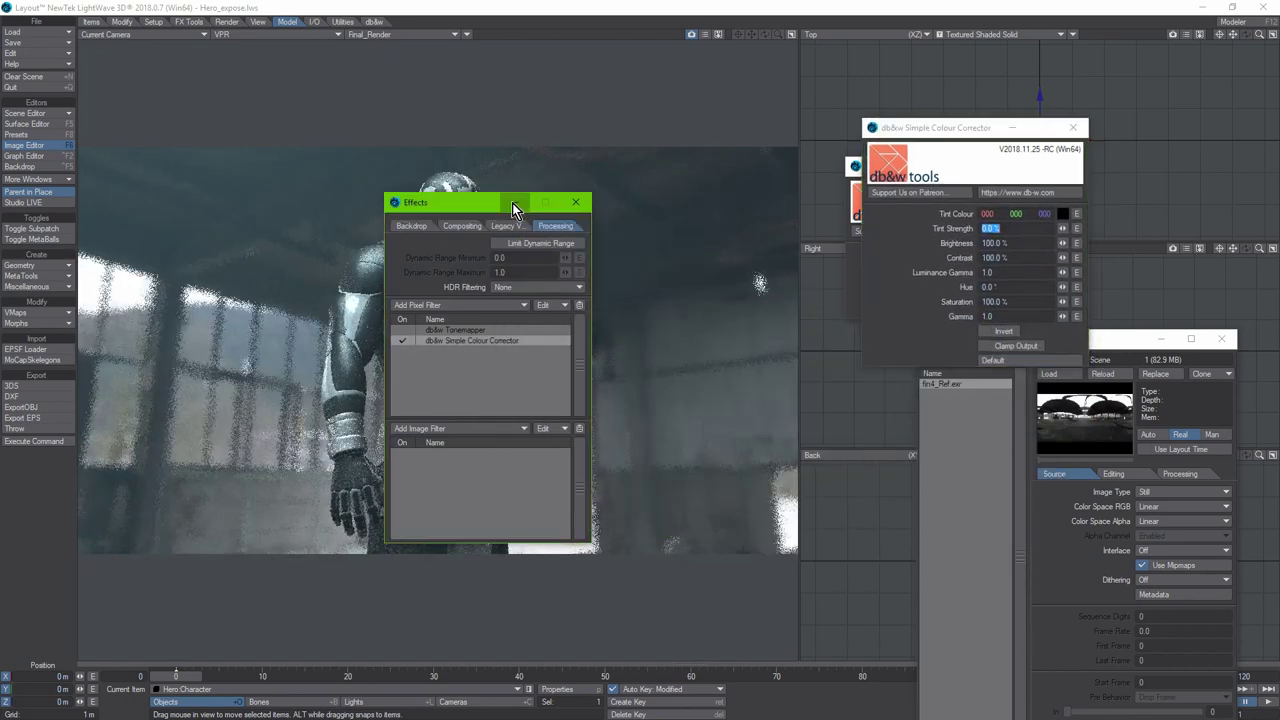
# Step: Set the Simple Colour Corrector's Saturation to 500% and its Gamma to 1.2
pyautogui.click(993, 301)
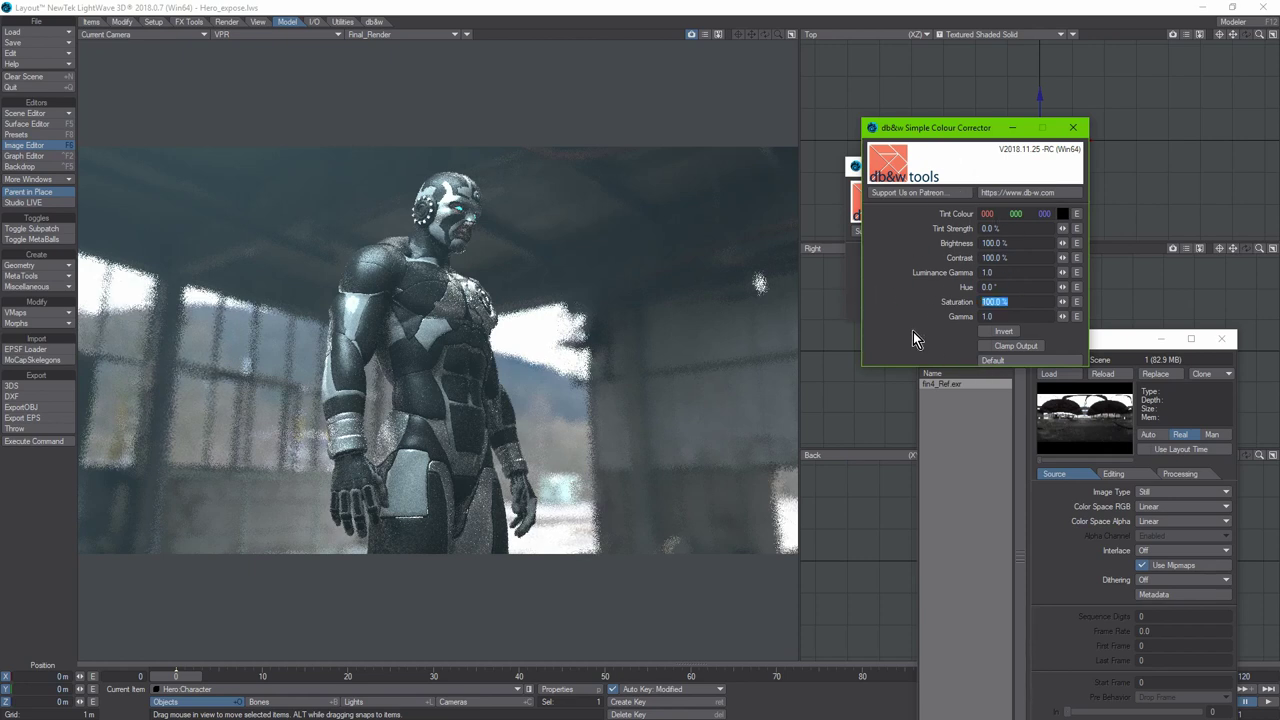
pyautogui.write('-500')
pyautogui.press('Return')
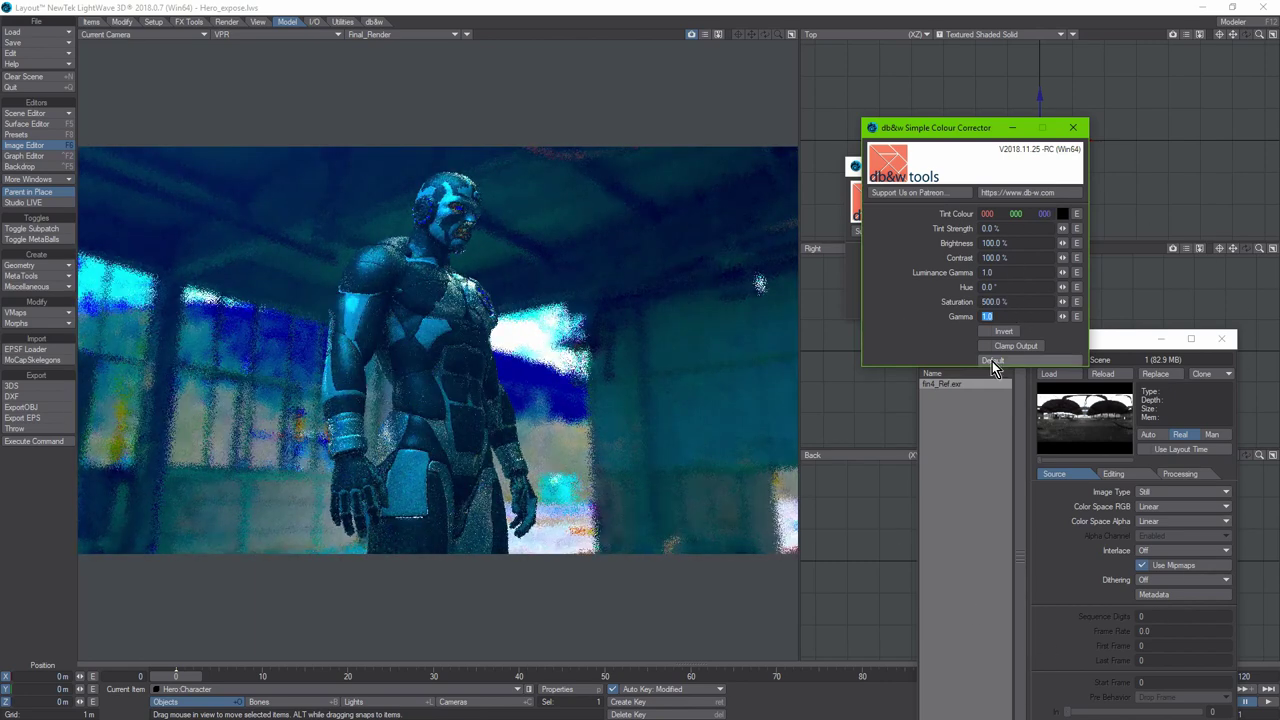
pyautogui.press('BackSpace')
pyautogui.write('2')
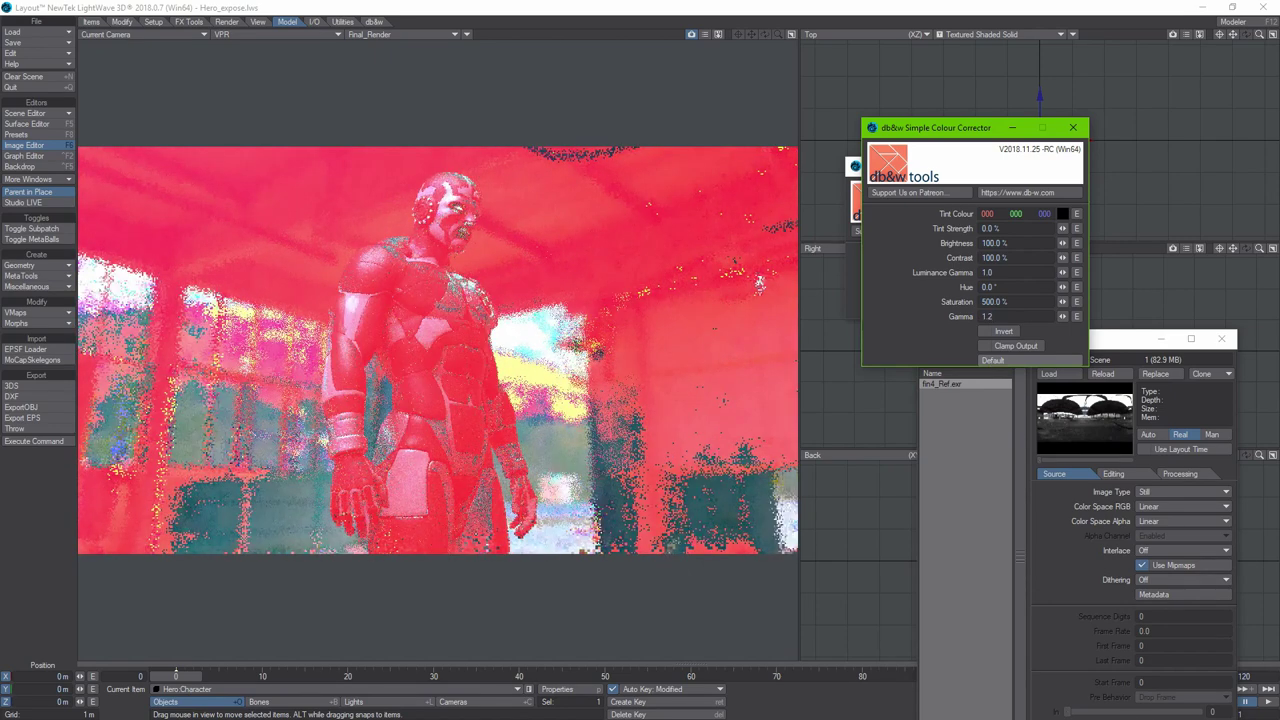
# Step: Reset the Simple Colour Corrector's Gamma to 1.0 and reposition its window beside the preview
pyautogui.click(989, 319)
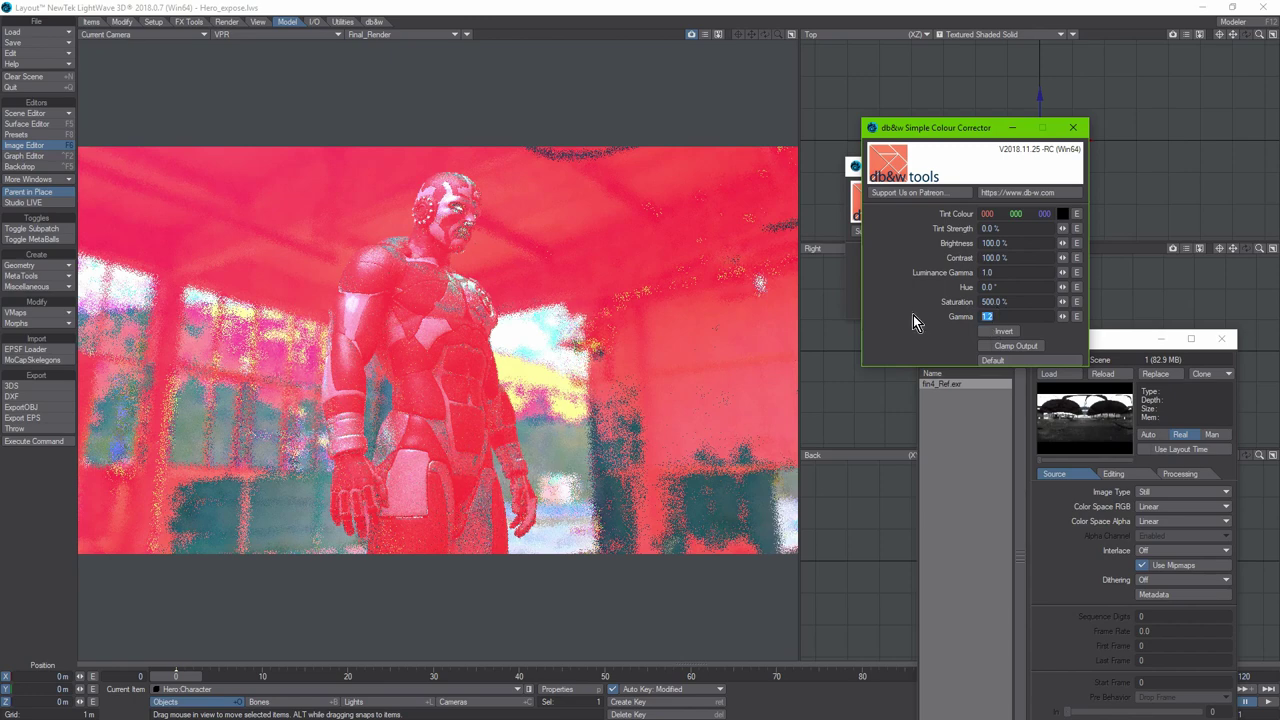
pyautogui.press('BackSpace')
pyautogui.write('0')
pyautogui.moveTo(921, 127); pyautogui.dragTo(950, 373)
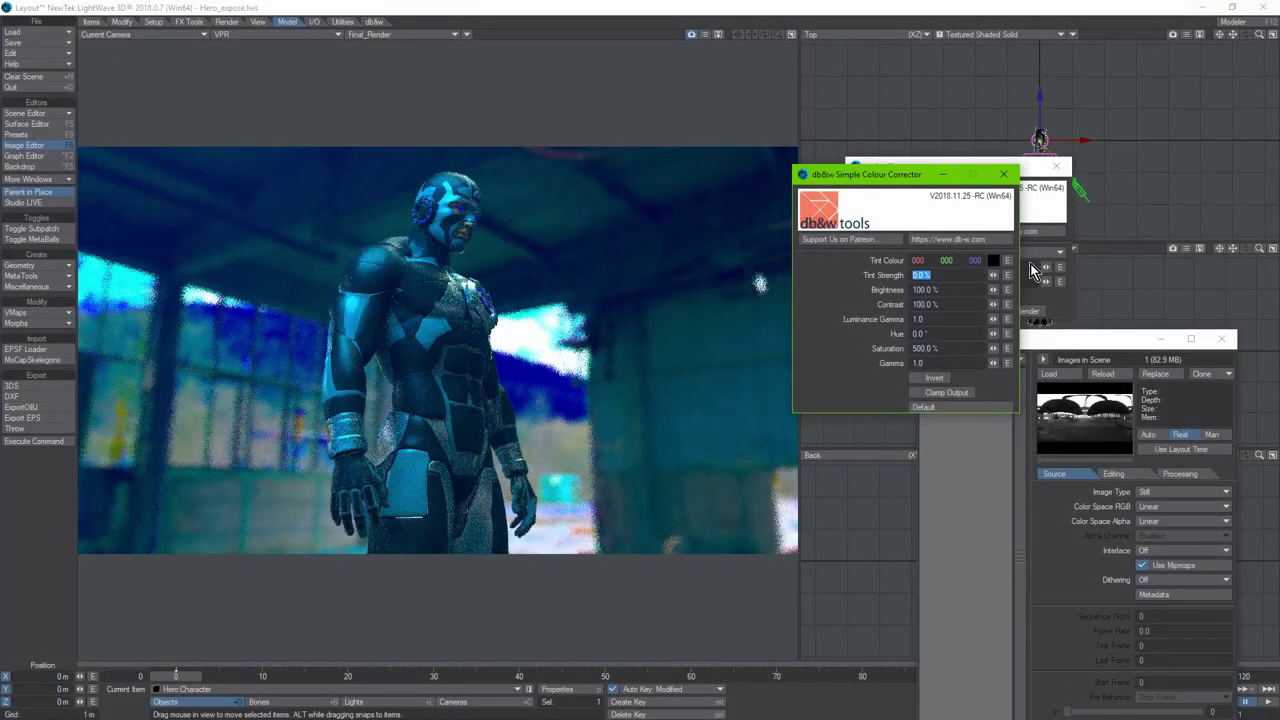
# Step: Turn the colour corrector's Invert option on and off again, and reset Saturation to 100%
pyautogui.click(937, 380)
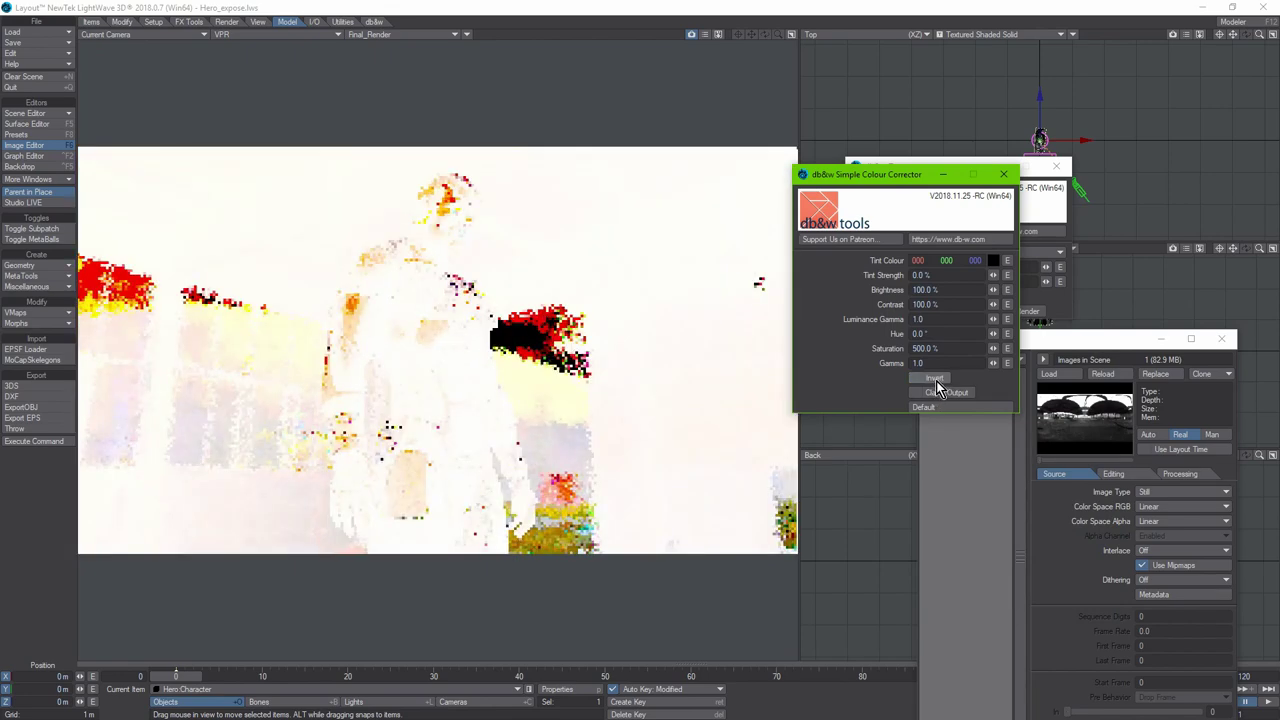
pyautogui.click(936, 381)
pyautogui.click(940, 348)
pyautogui.write('100')
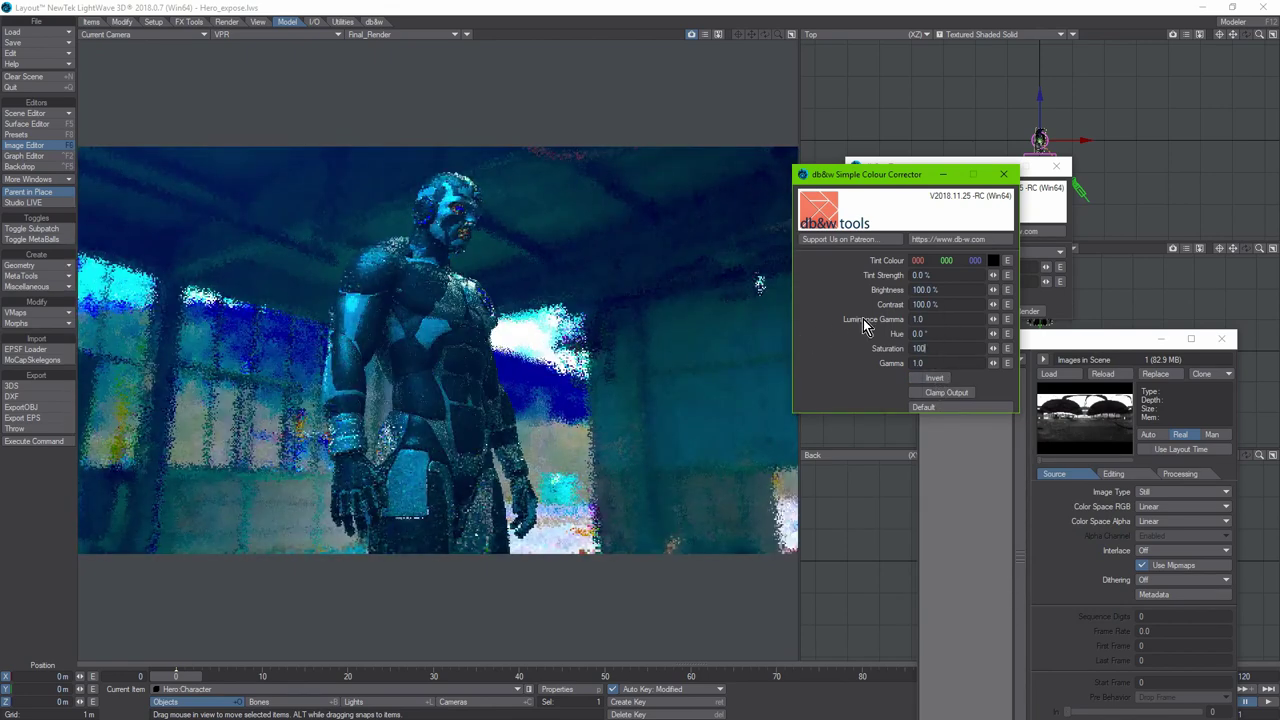
pyautogui.press('Return')
# Step: Set the Simple Colour Corrector's Saturation to 200% and its Hue to 180°
pyautogui.hotkey('shift', 'Tab')
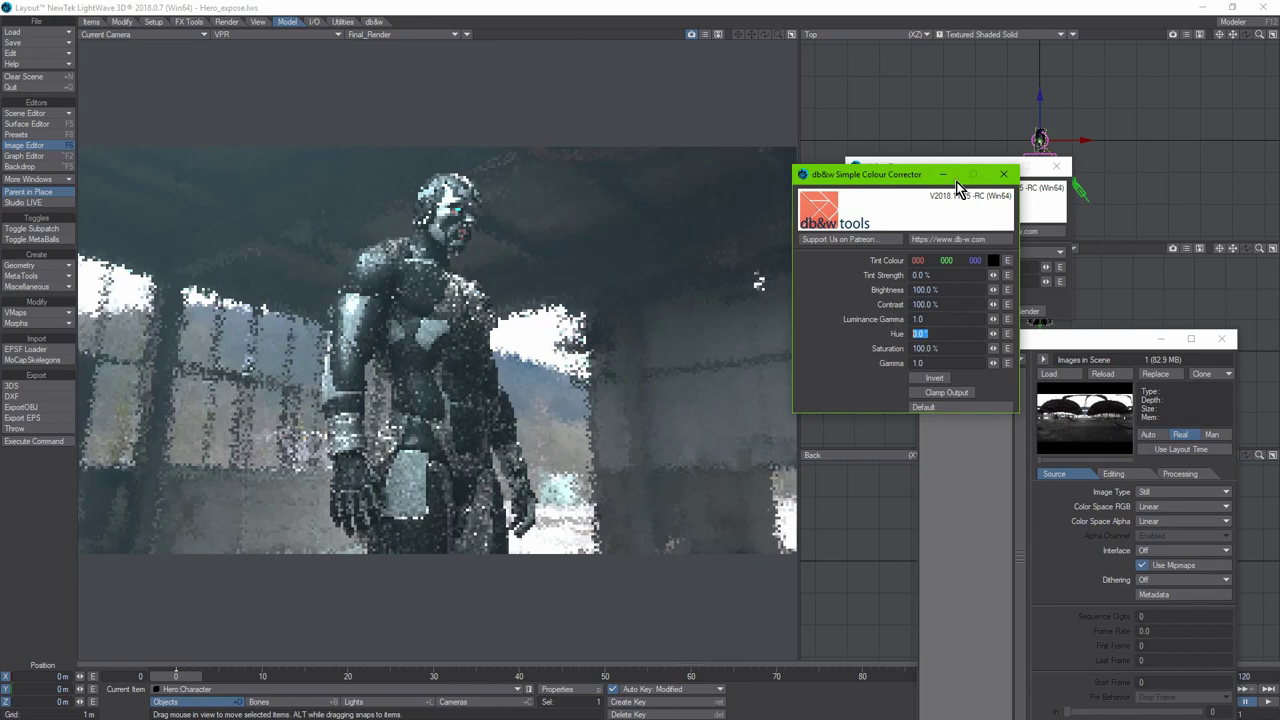
pyautogui.press('Tab')
pyautogui.write('2')
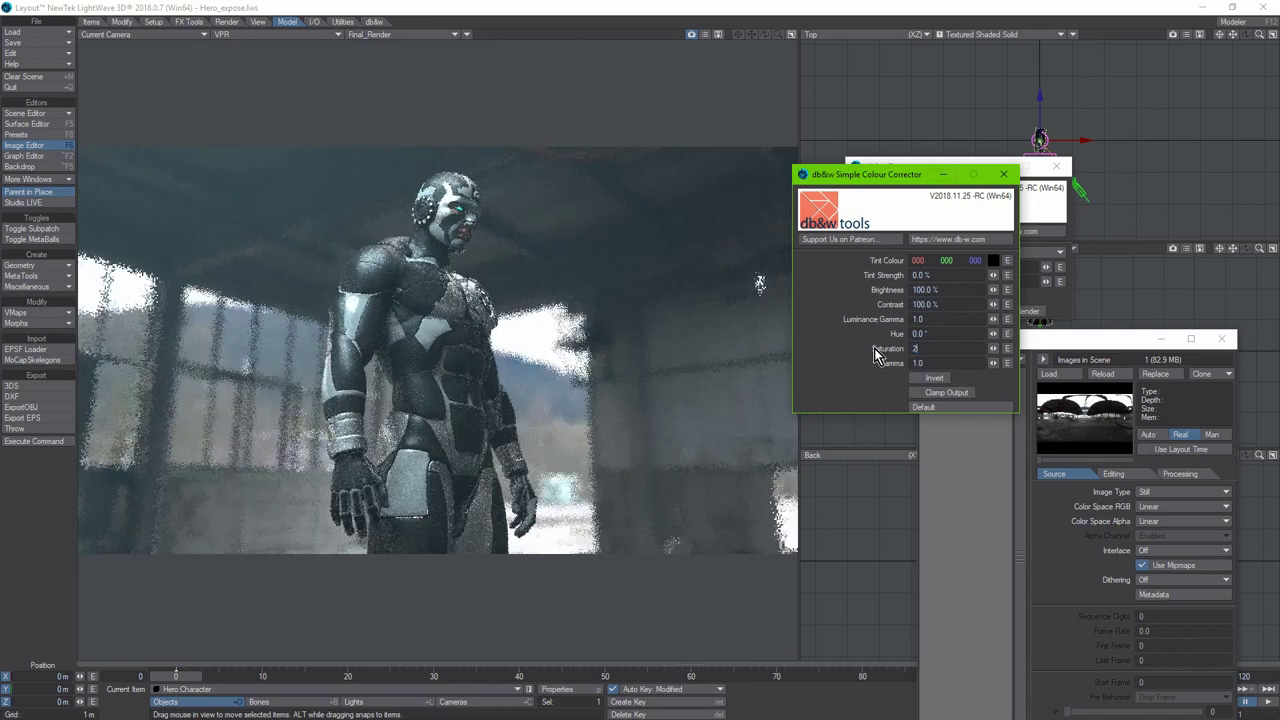
pyautogui.write('00')
pyautogui.press('Tab')
pyautogui.click(926, 334)
pyautogui.write('180')
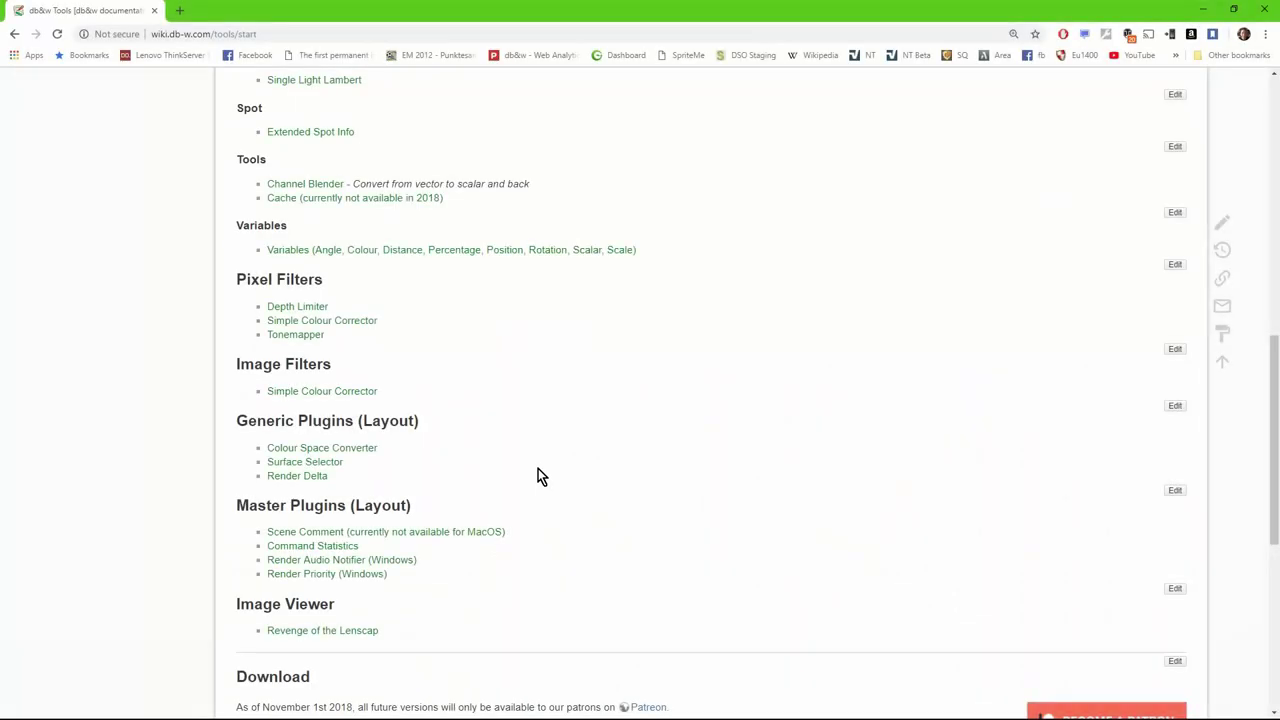
# Step: In the browser, look through the db&w Tools list, read the Surface Selector page, and open the Render Delta page
pyautogui.scroll(-1, 538, 476)
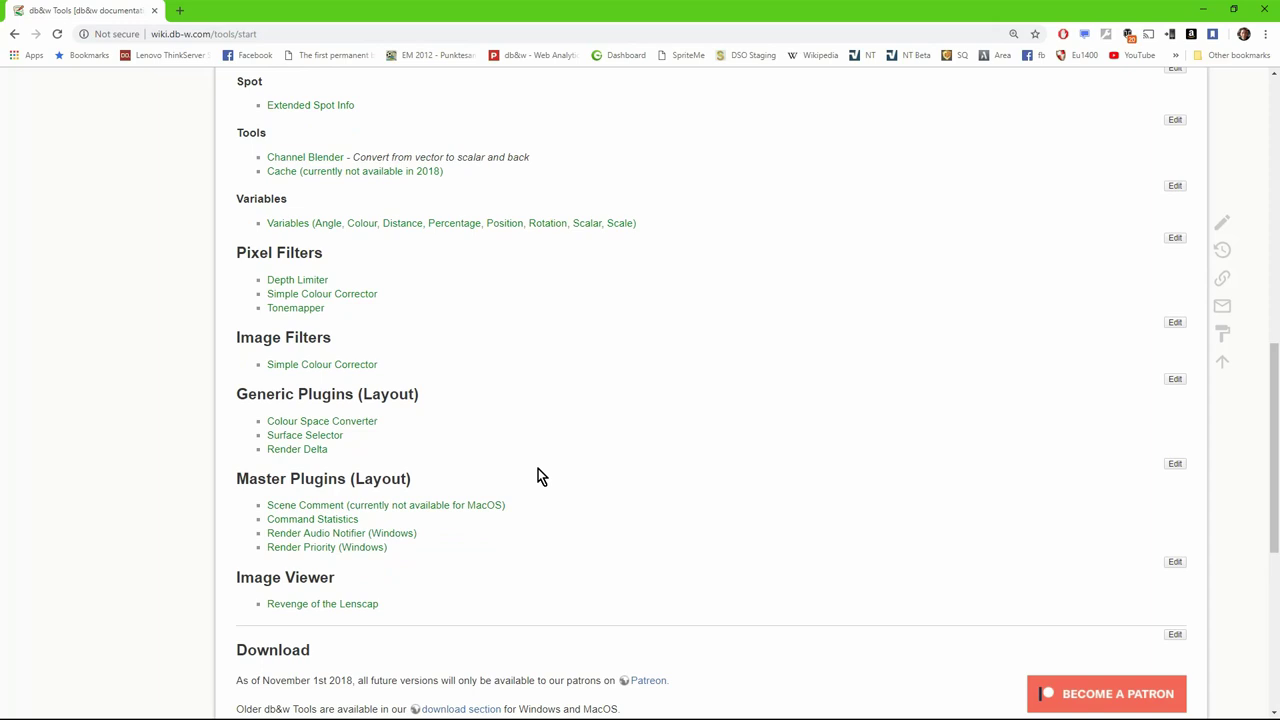
pyautogui.scroll(-1, 538, 476)
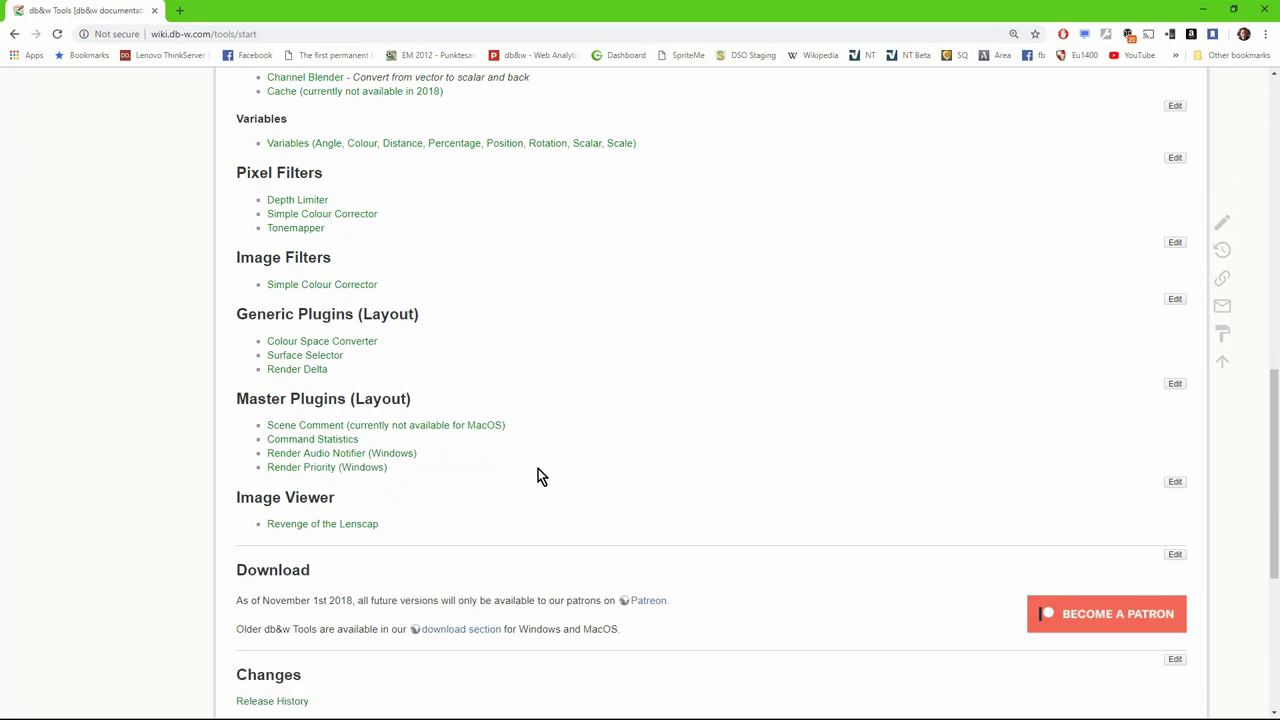
pyautogui.click(308, 357)
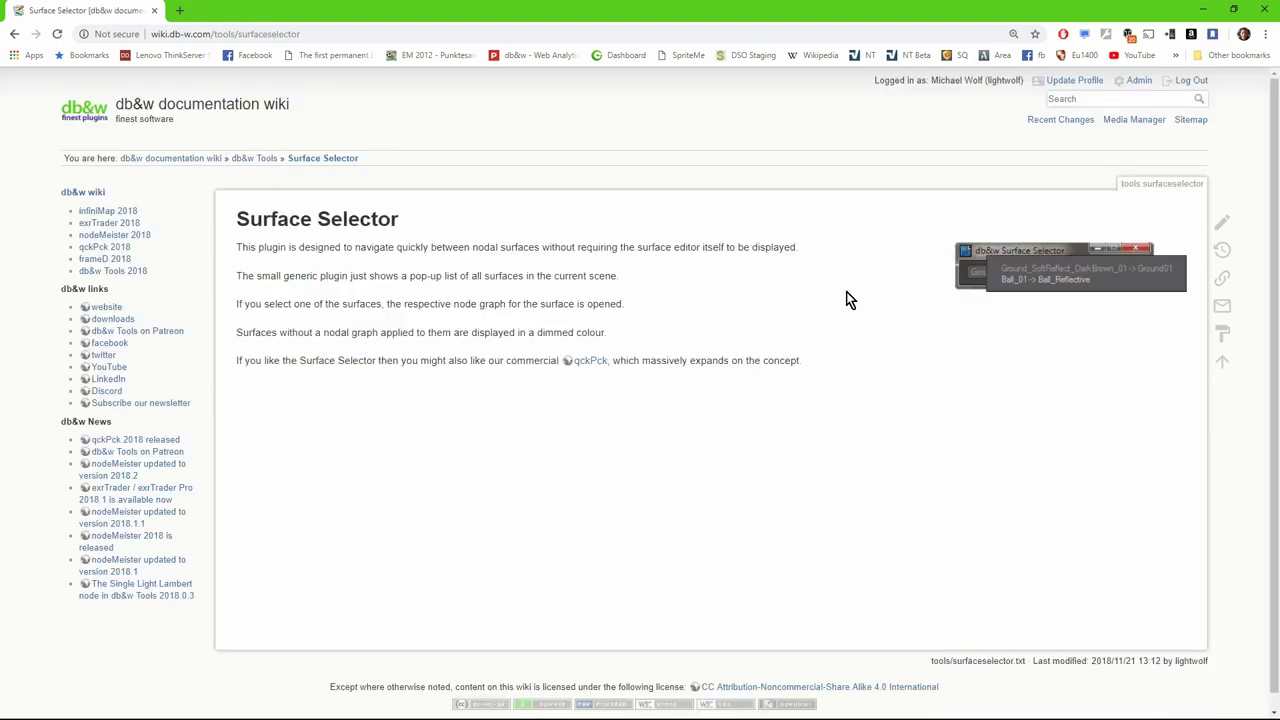
pyautogui.click(15, 36)
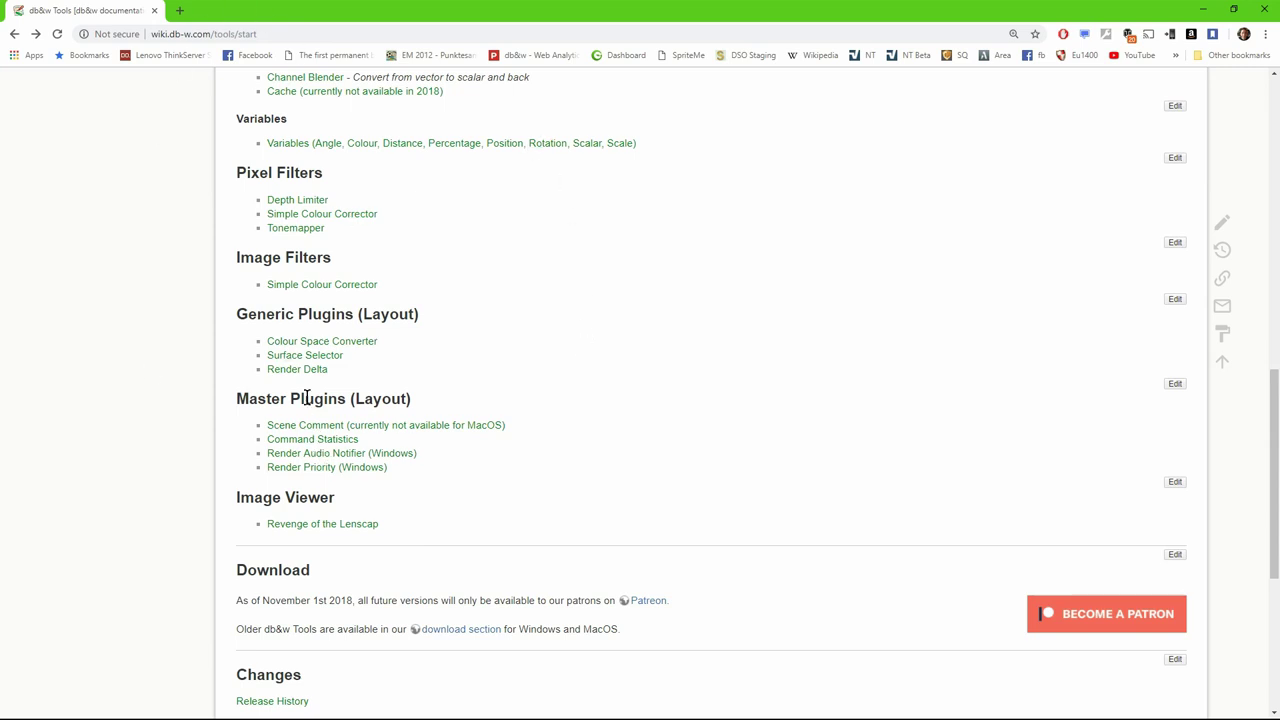
pyautogui.click(298, 369)
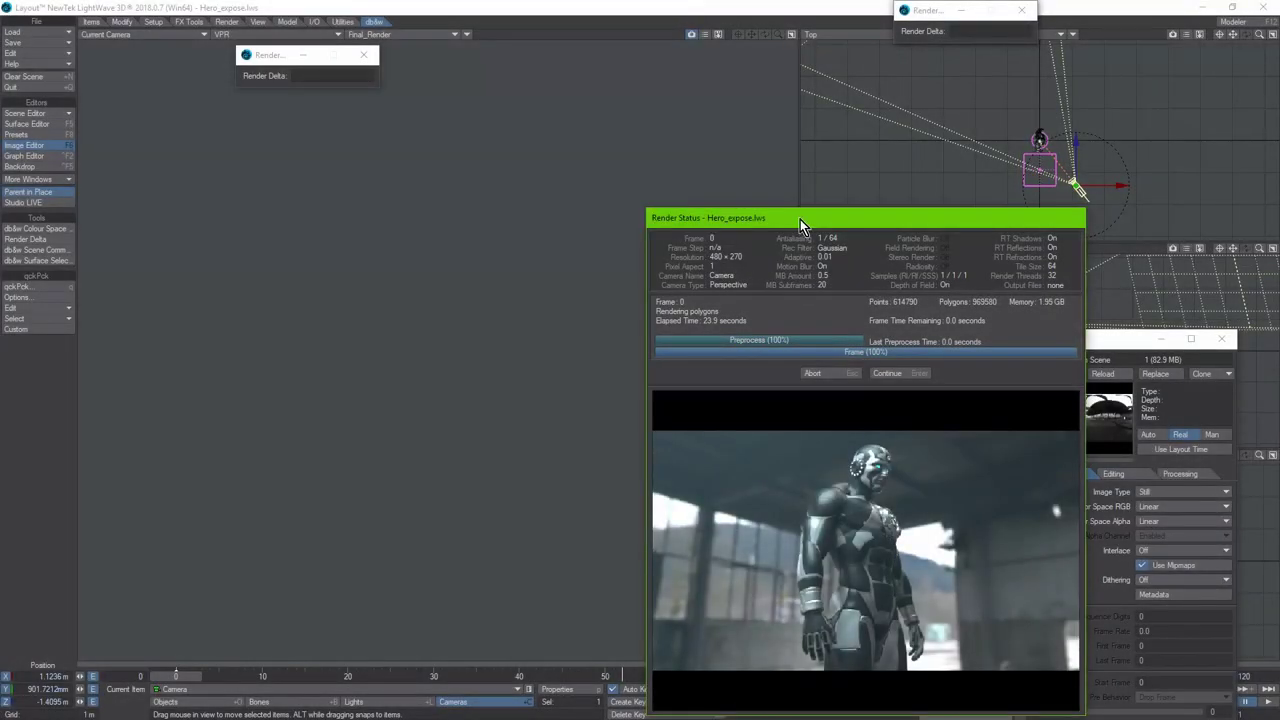
# Step: In LightWave Layout, dismiss the finished render and set the camera's Maximum Samples to 8 and Minimum Samples to 4
pyautogui.click(887, 373)
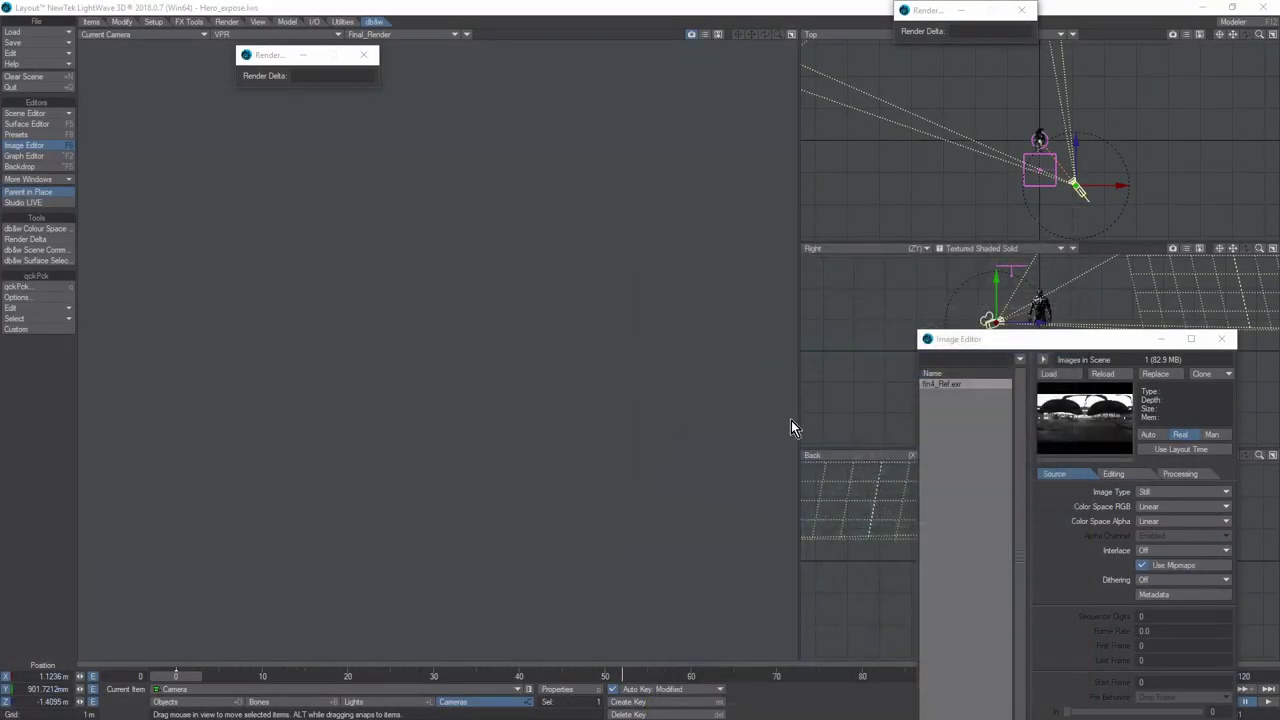
pyautogui.click(266, 64)
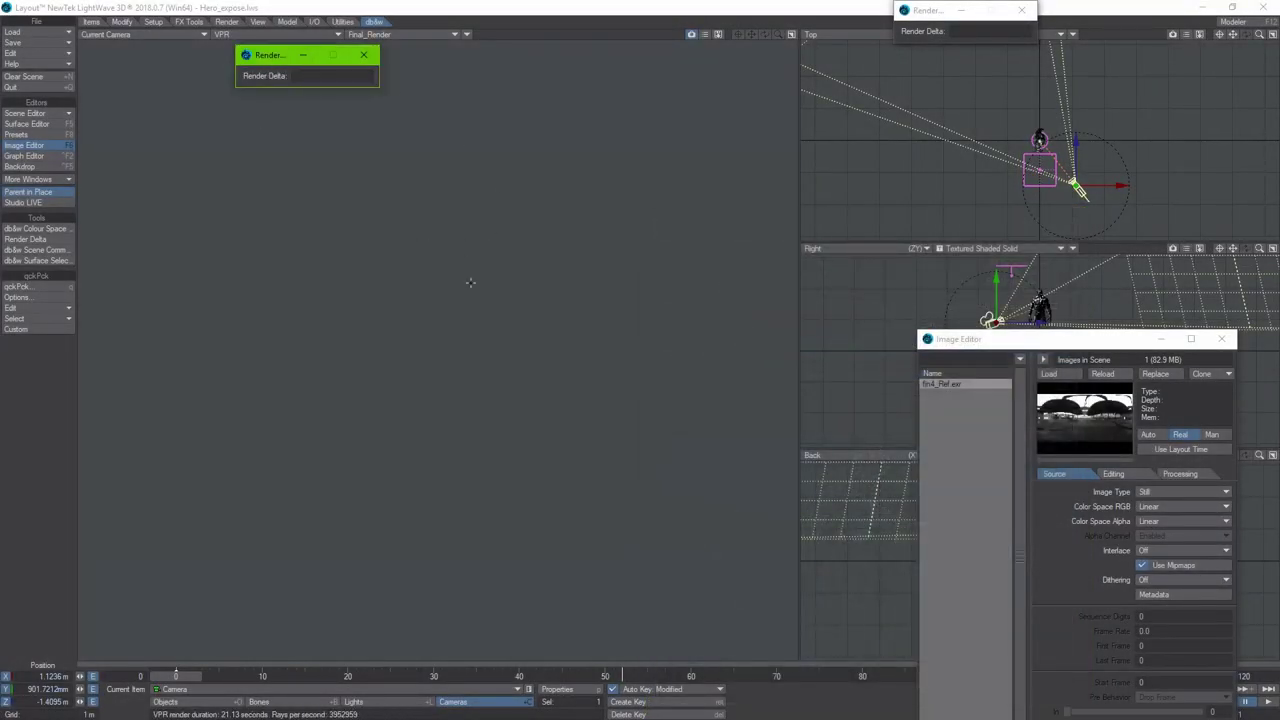
pyautogui.press('p')
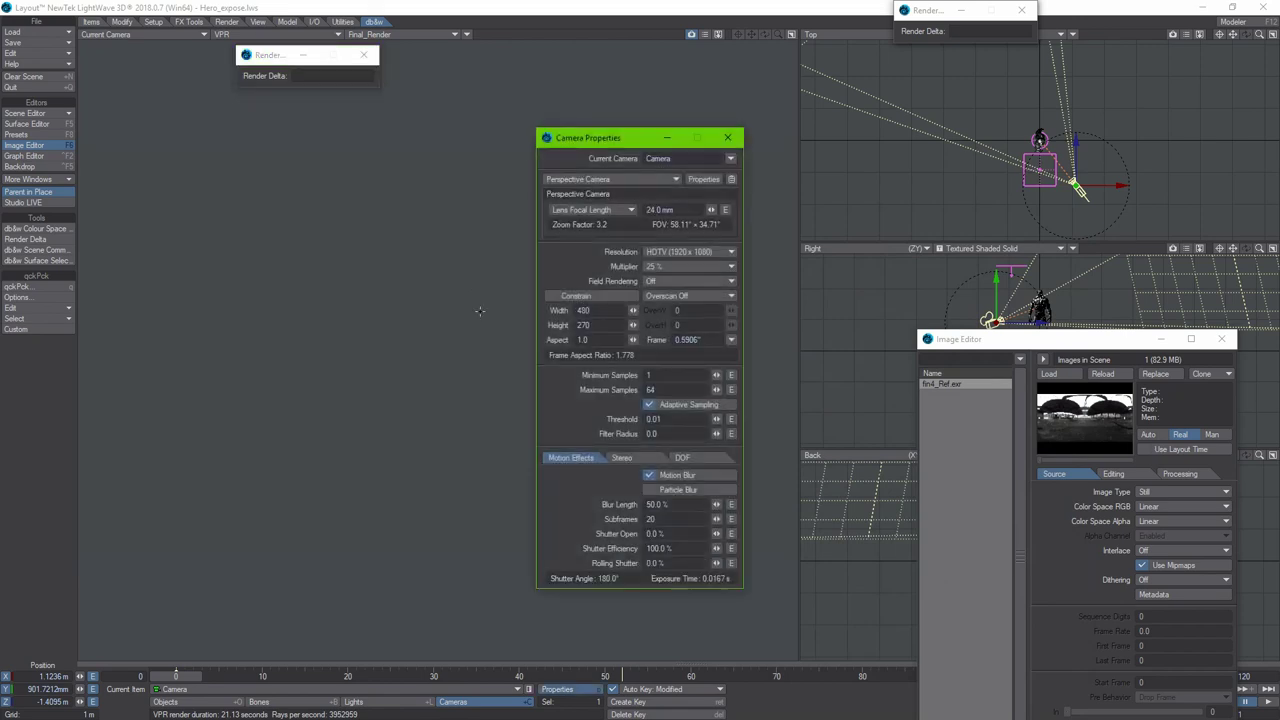
pyautogui.click(662, 390)
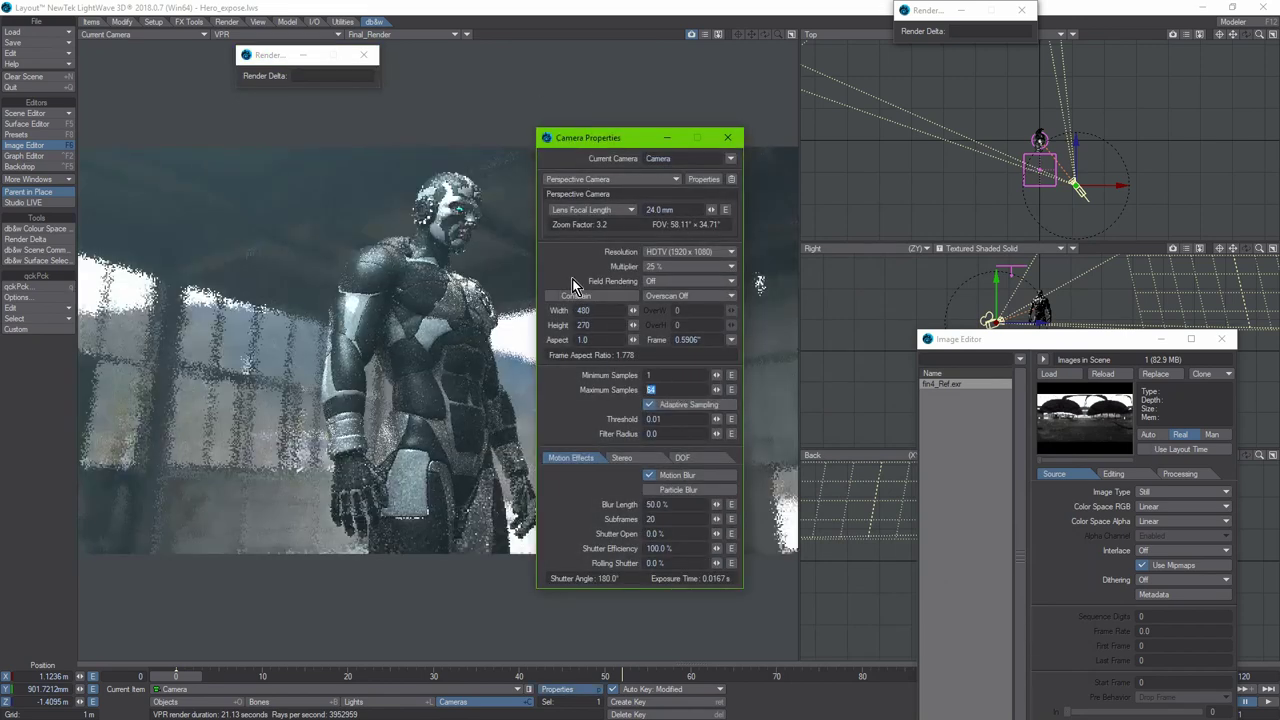
pyautogui.write('8')
pyautogui.press('Return')
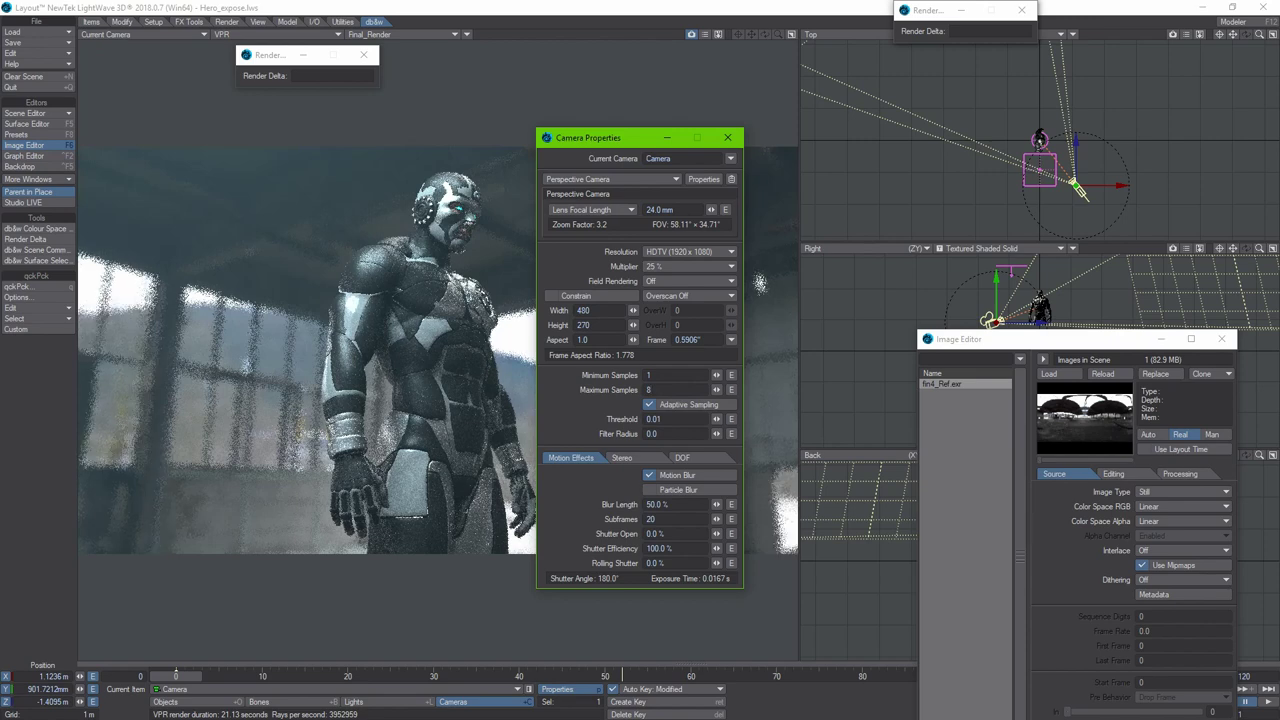
pyautogui.click(652, 375)
pyautogui.write('4')
pyautogui.press('Return')
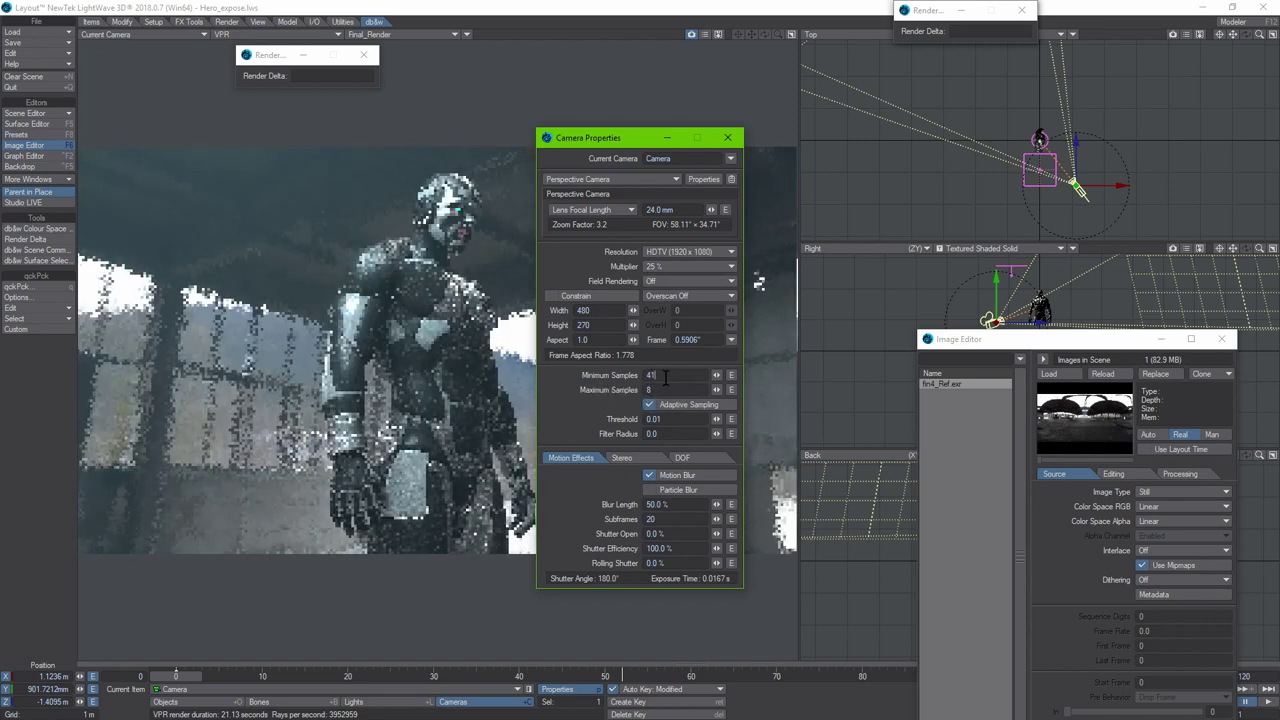
pyautogui.click(727, 137)
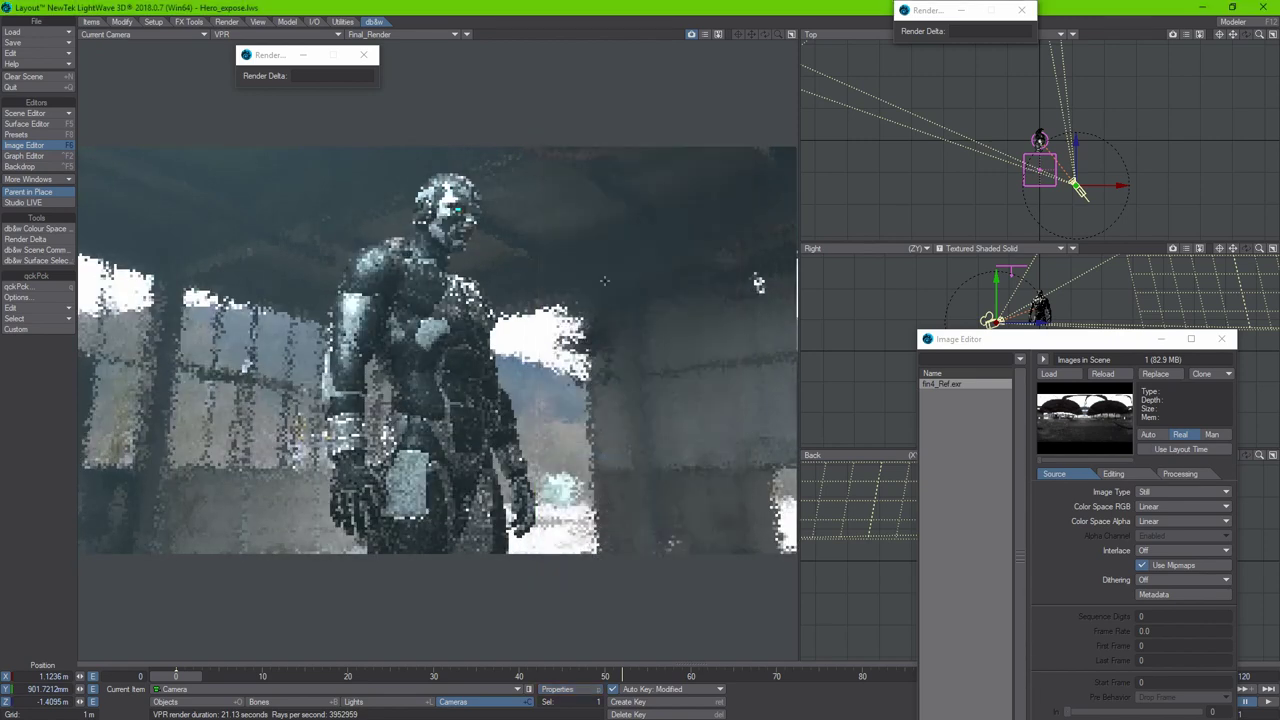
# Step: Render the current frame, compare its render time in the Render Delta window, and dismiss the render status
pyautogui.press('F9')
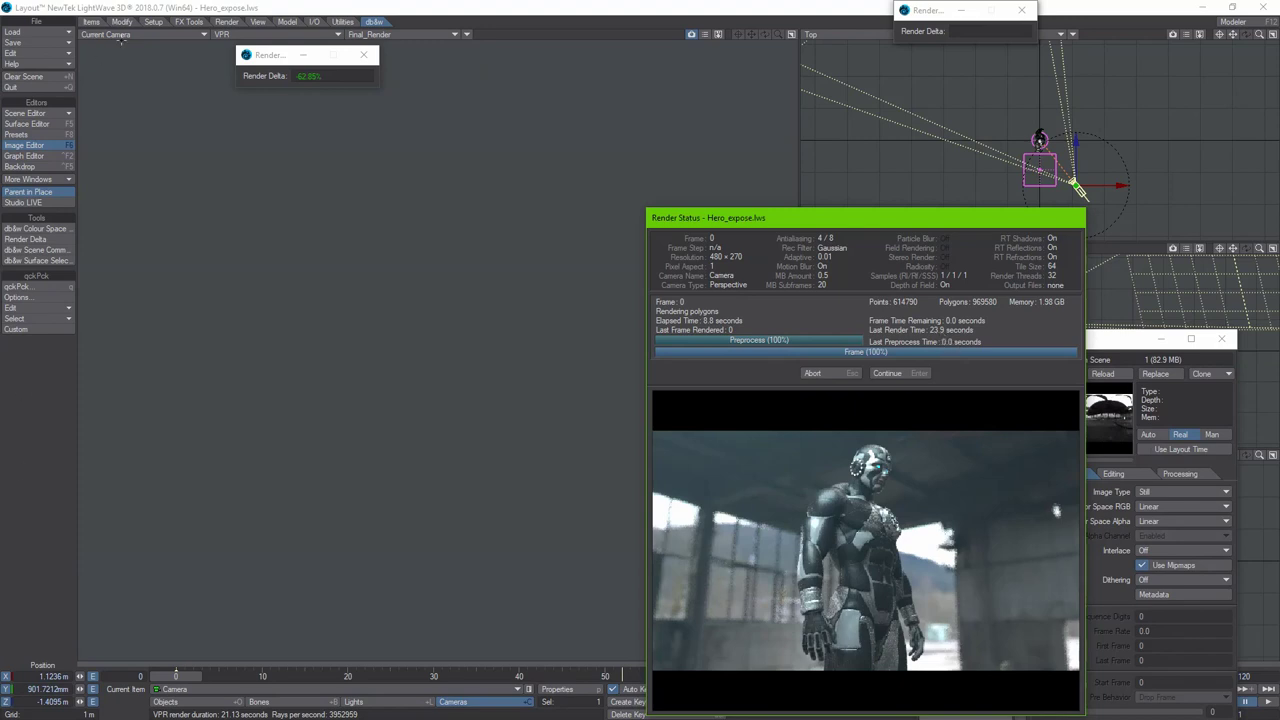
pyautogui.moveTo(257, 57); pyautogui.dragTo(261, 59)
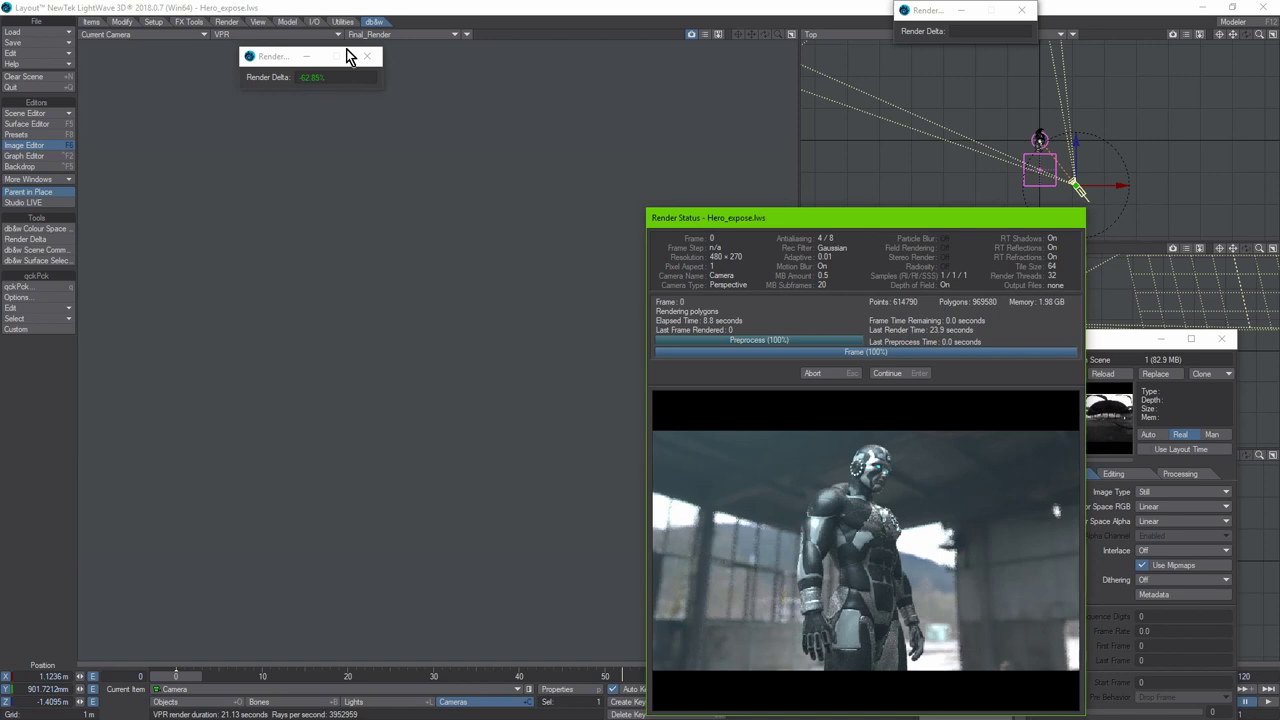
pyautogui.click(906, 376)
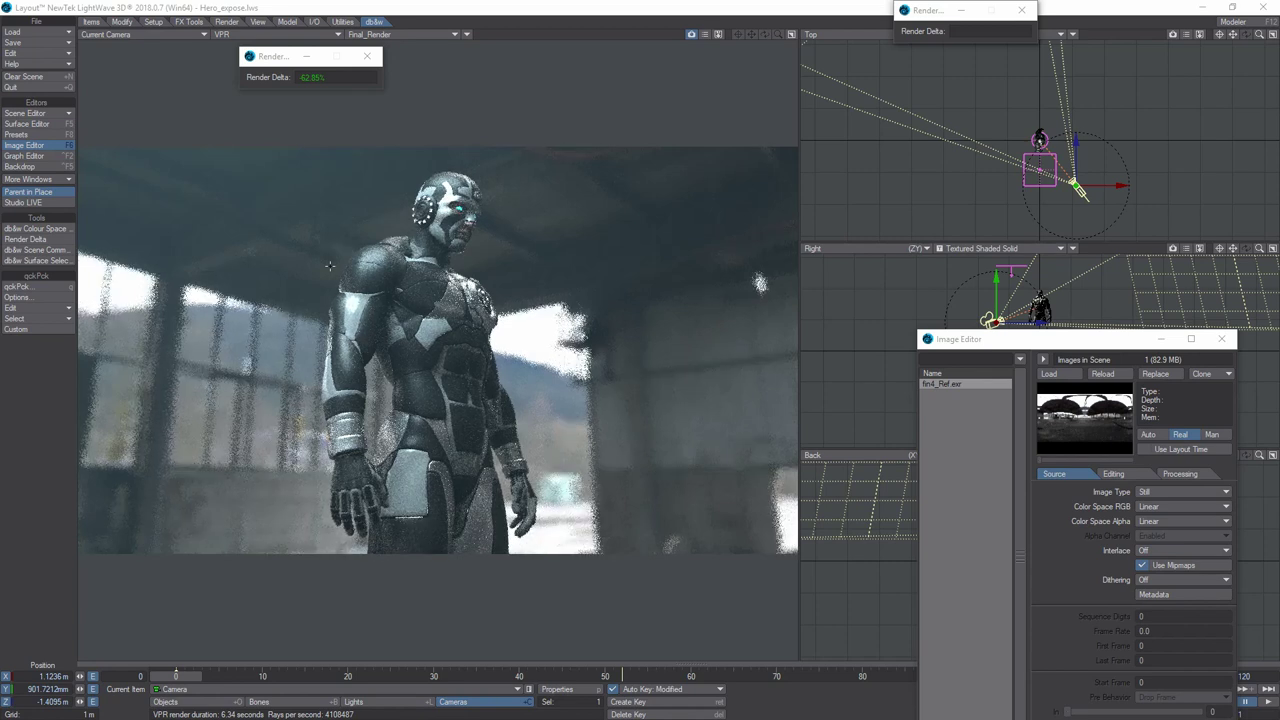
# Step: In the browser, return to the db&w Tools list and open the Render Audio Notifier page
pyautogui.hotkey('alt', 'Tab')
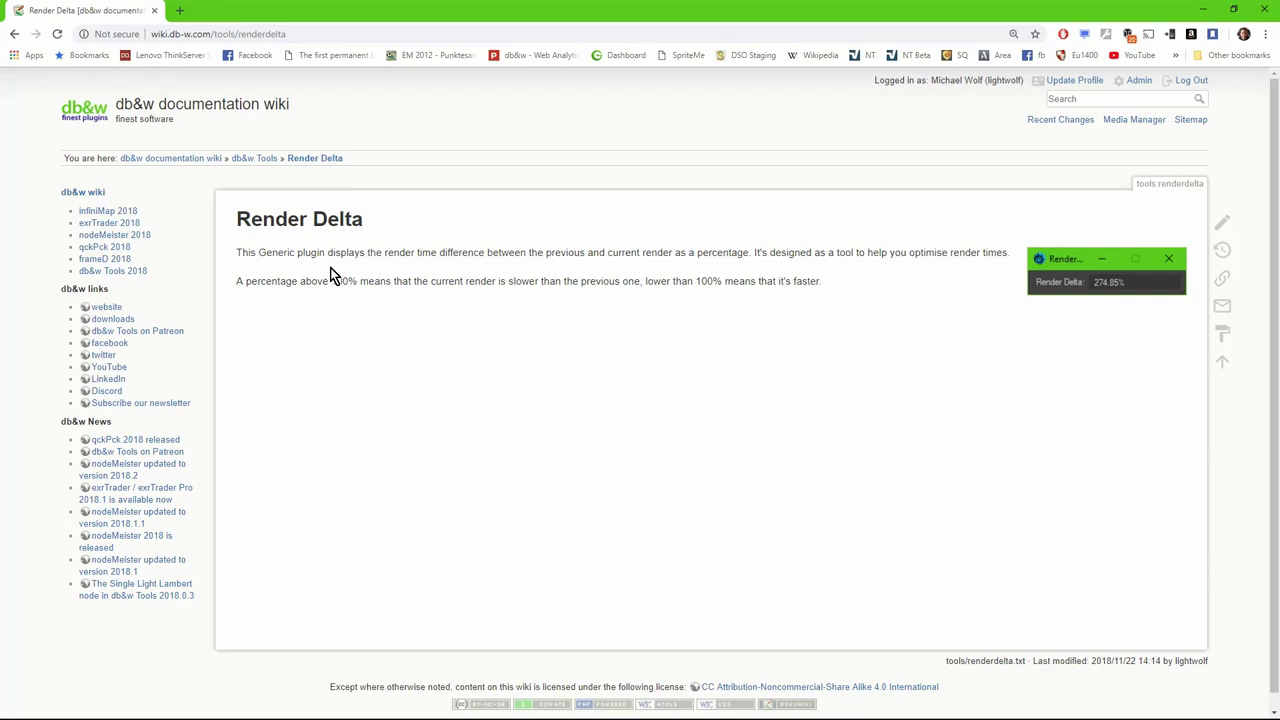
pyautogui.click(14, 34)
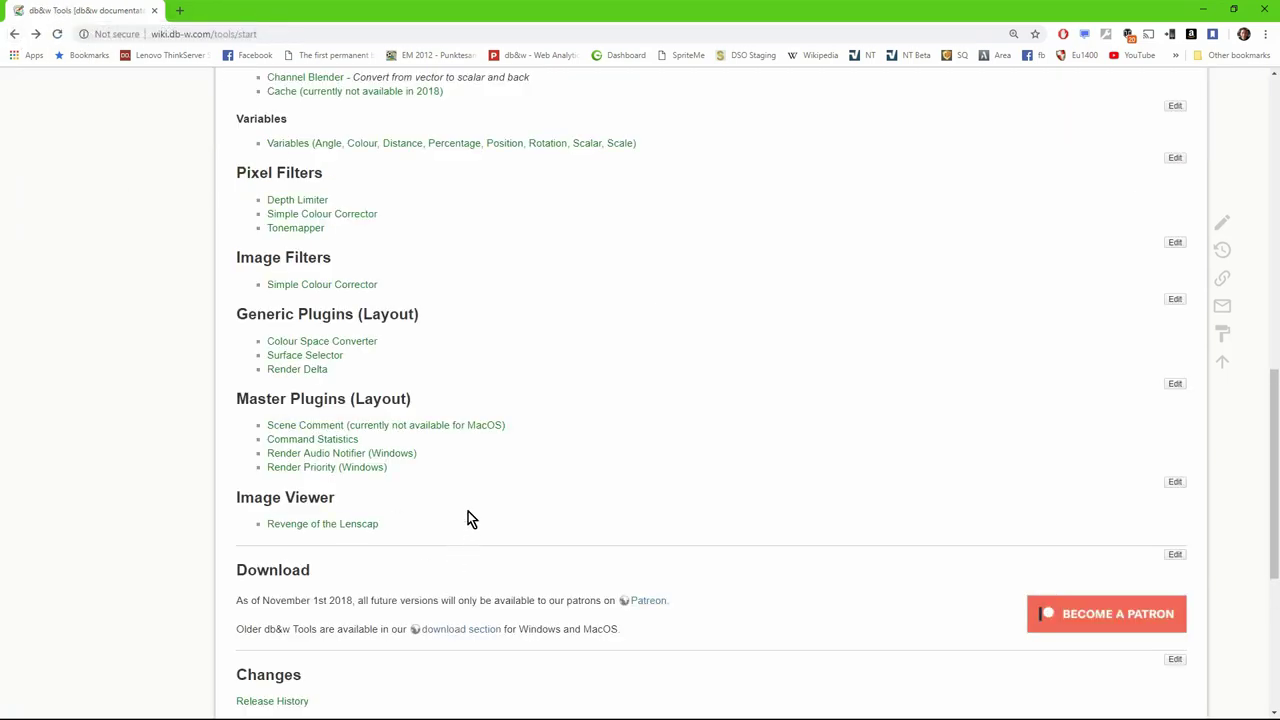
pyautogui.click(331, 455)
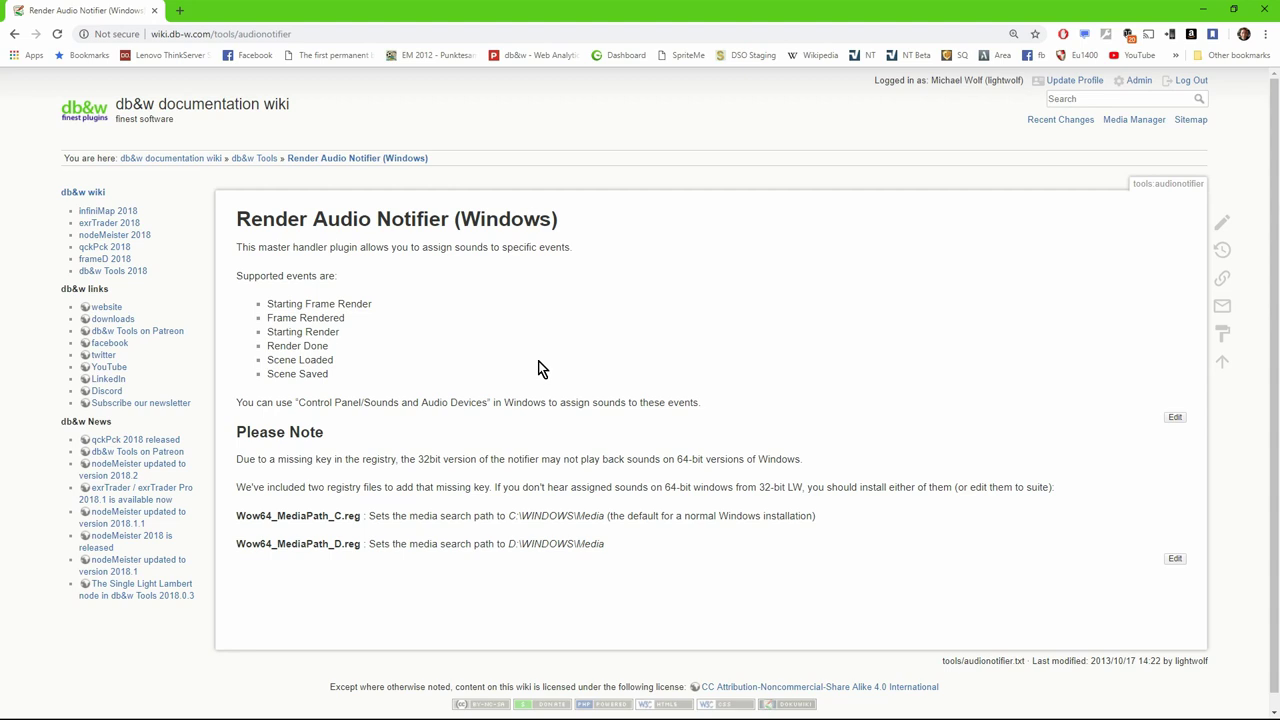
# Step: Open the Render Priority (Windows) page from the db&w Tools list, then return and look through the whole list again
pyautogui.click(16, 38)
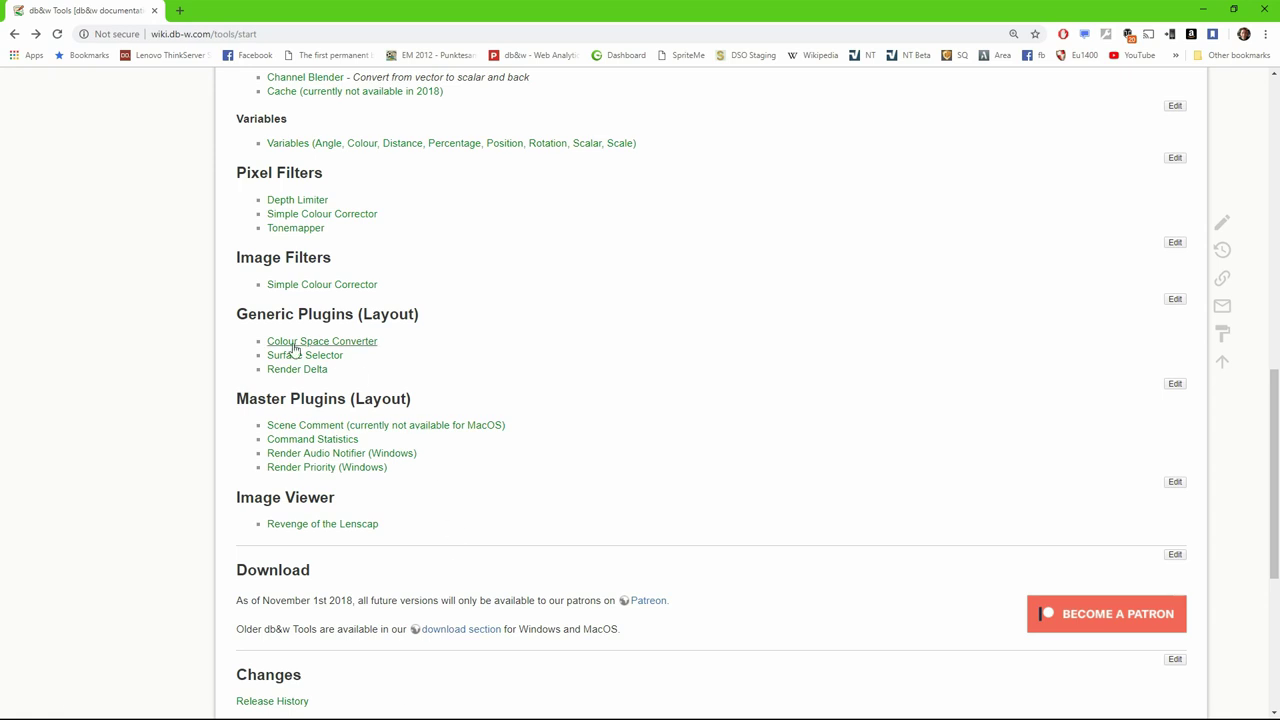
pyautogui.click(288, 470)
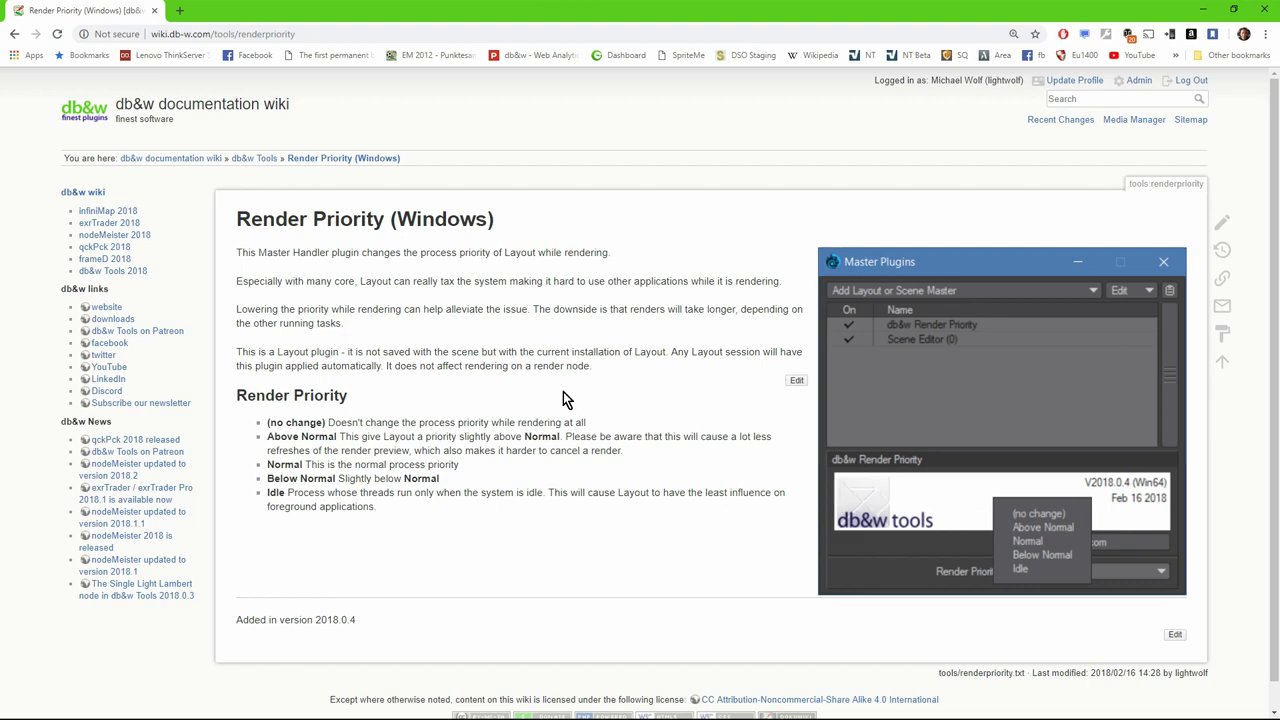
pyautogui.click(20, 41)
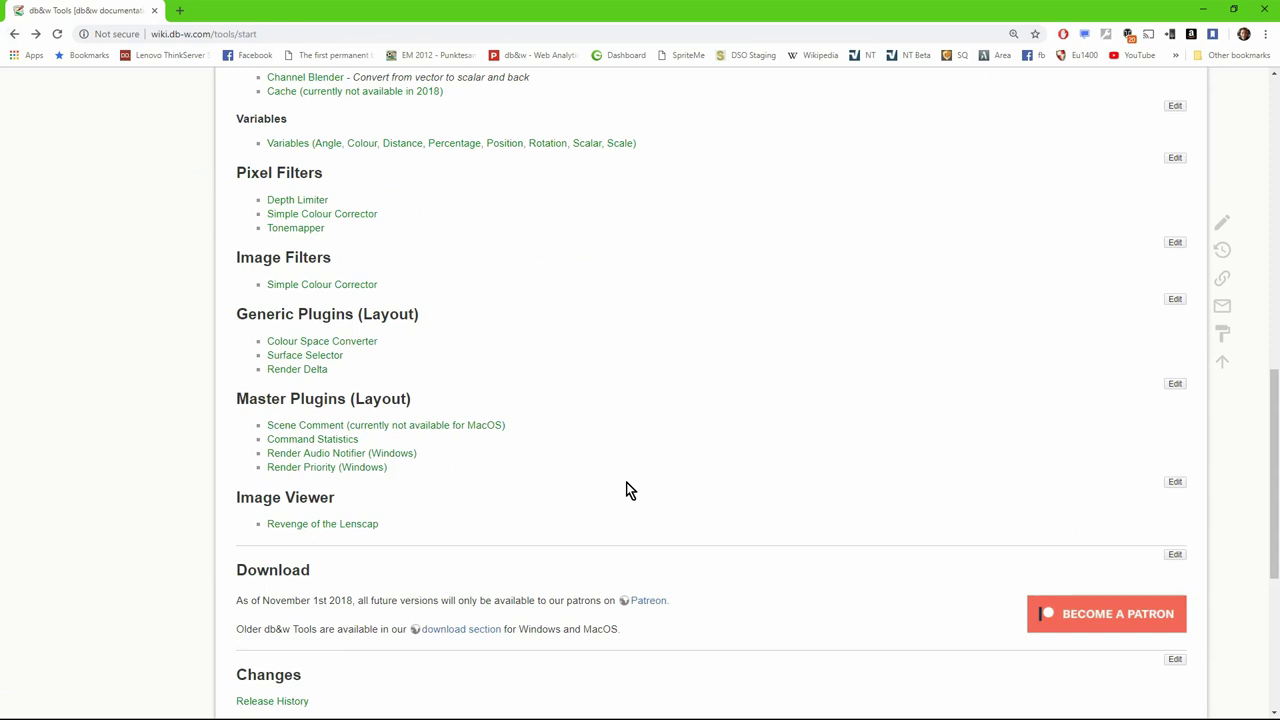
pyautogui.scroll(20, 626, 484)
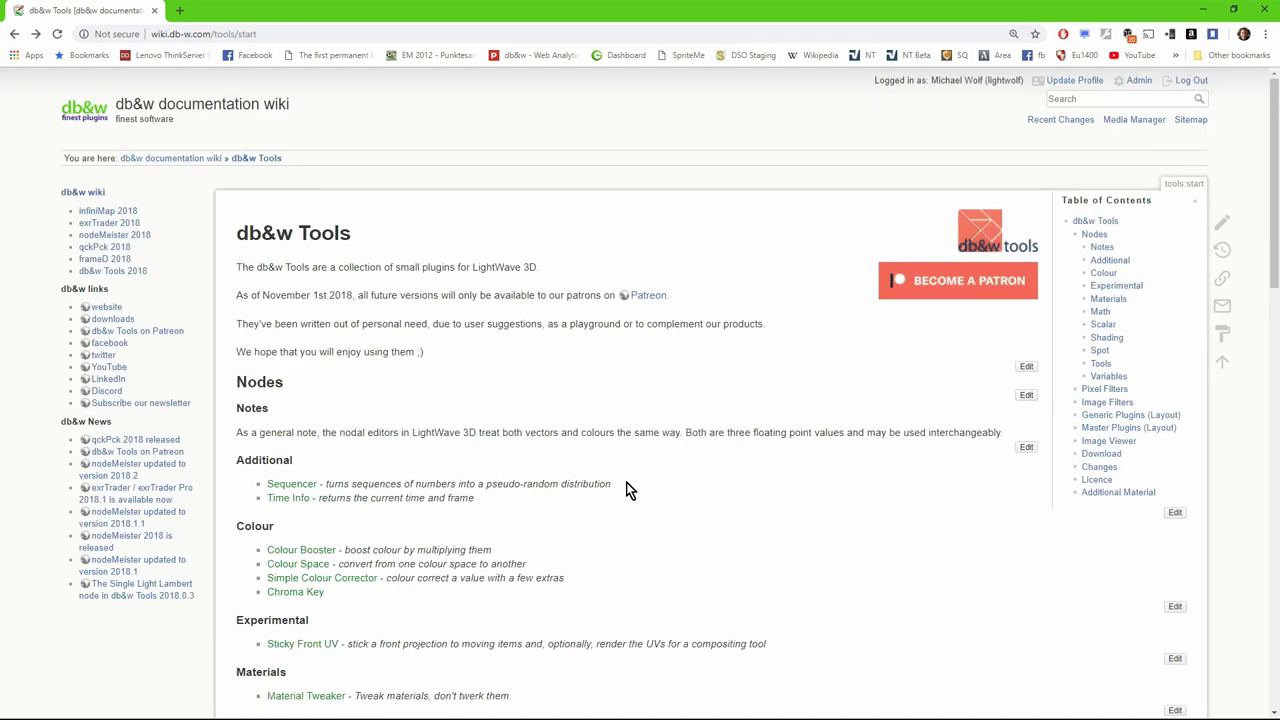
pyautogui.scroll(-6, 626, 482)
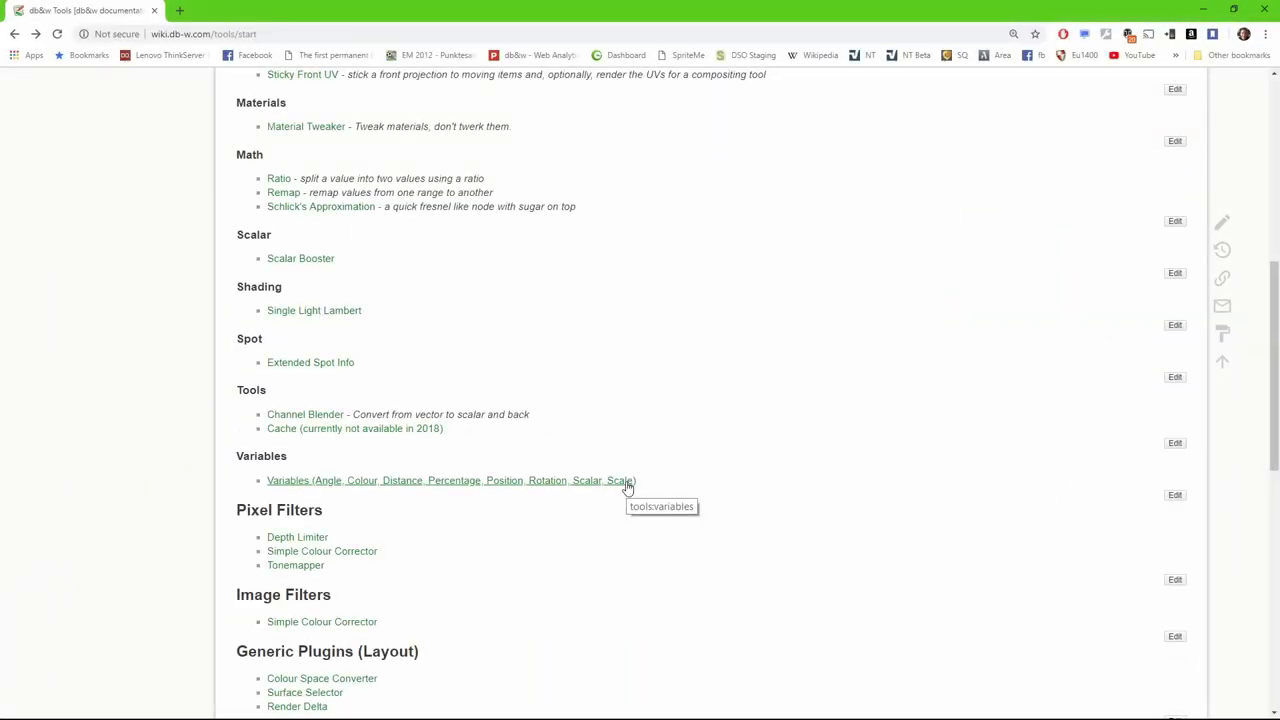
pyautogui.scroll(-6, 628, 487)
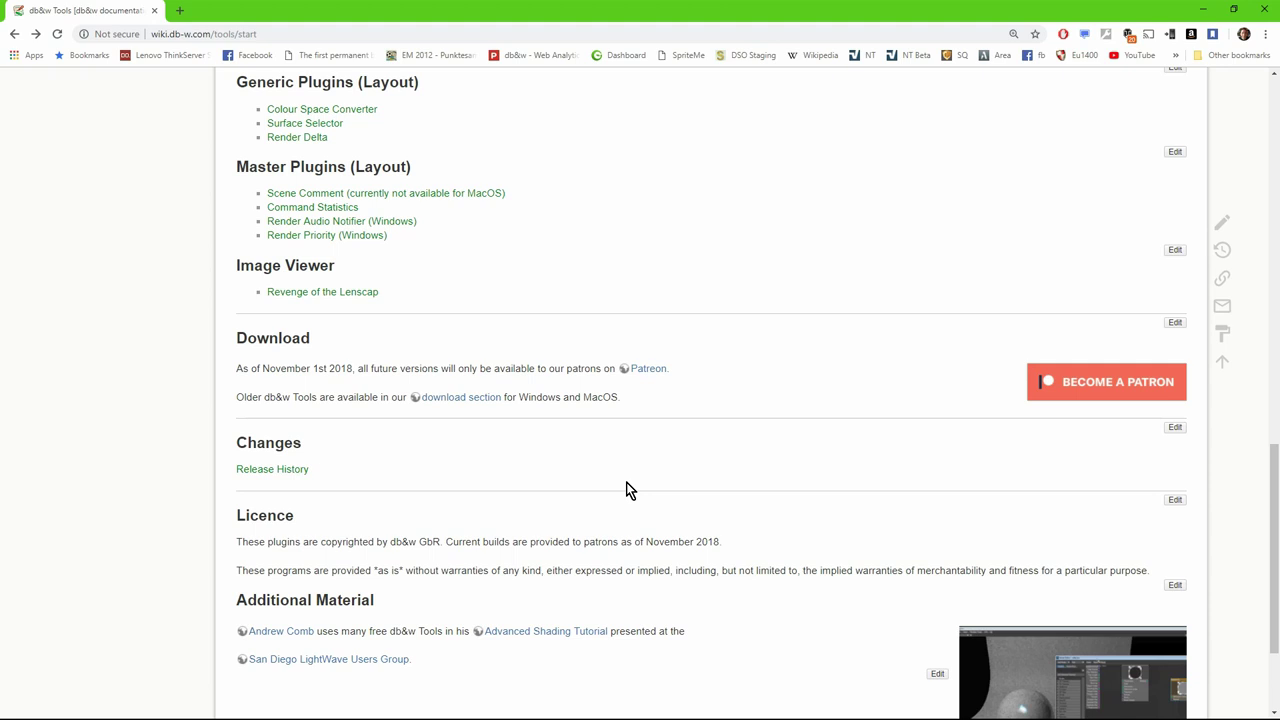
pyautogui.press('Home')
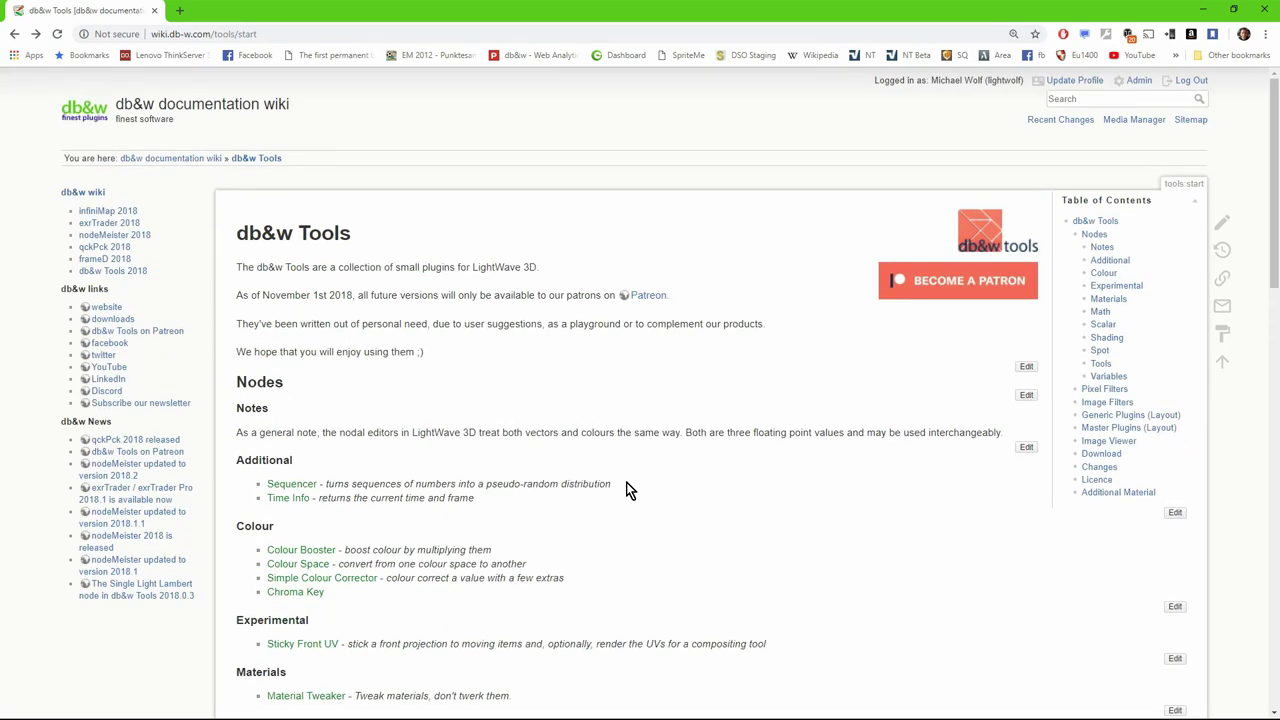
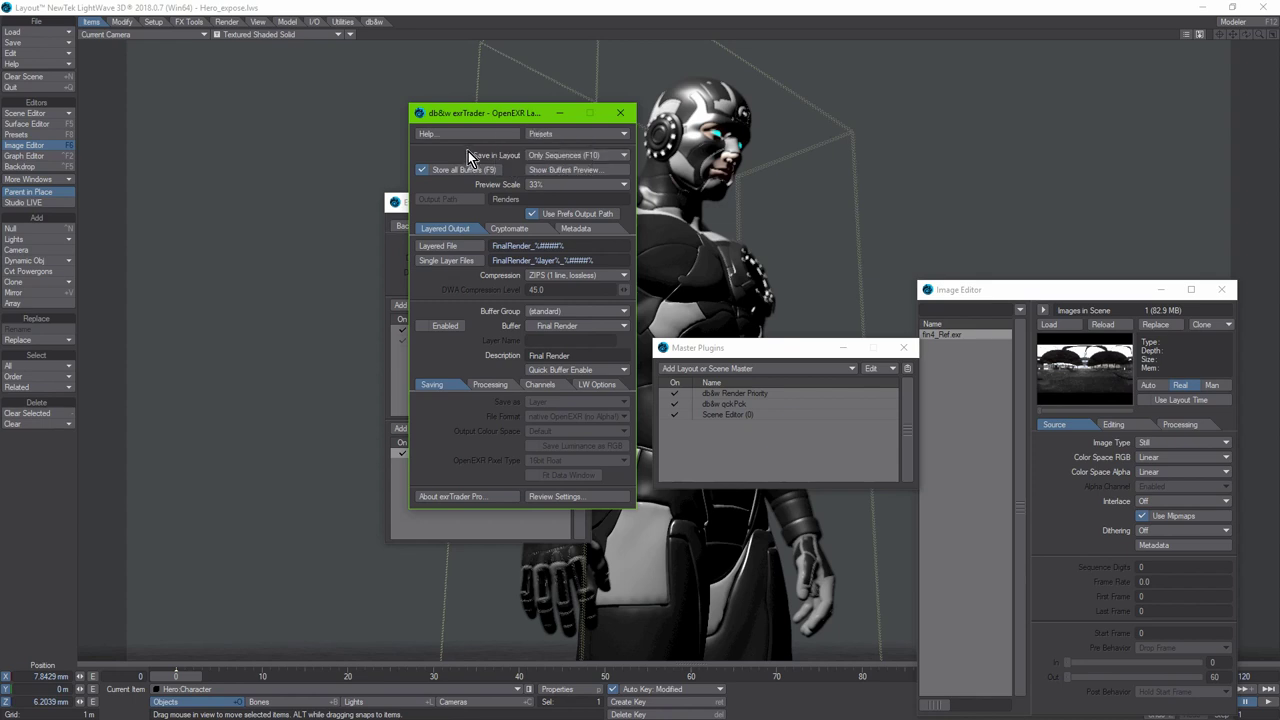
# Step: In LightWave Layout, keep exrTrader's Save in Layout option on Only Sequences (F10) and dismiss the finished render
pyautogui.click(548, 155)
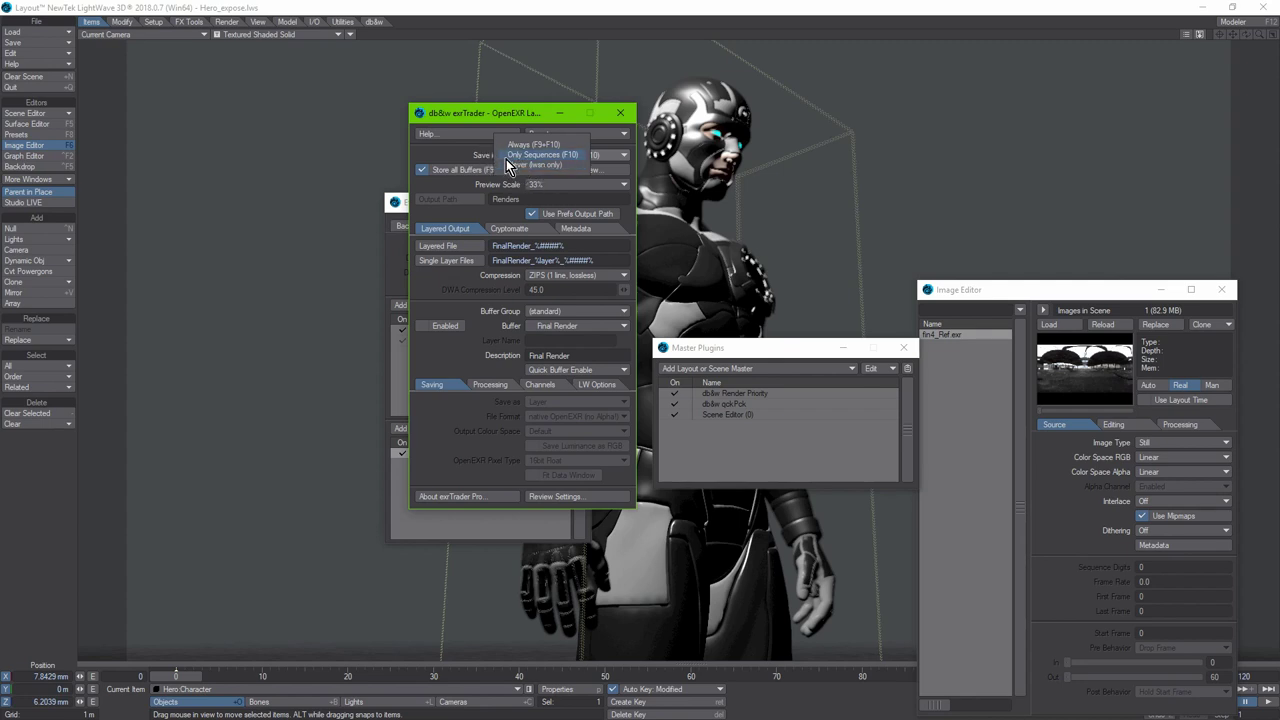
pyautogui.click(508, 156)
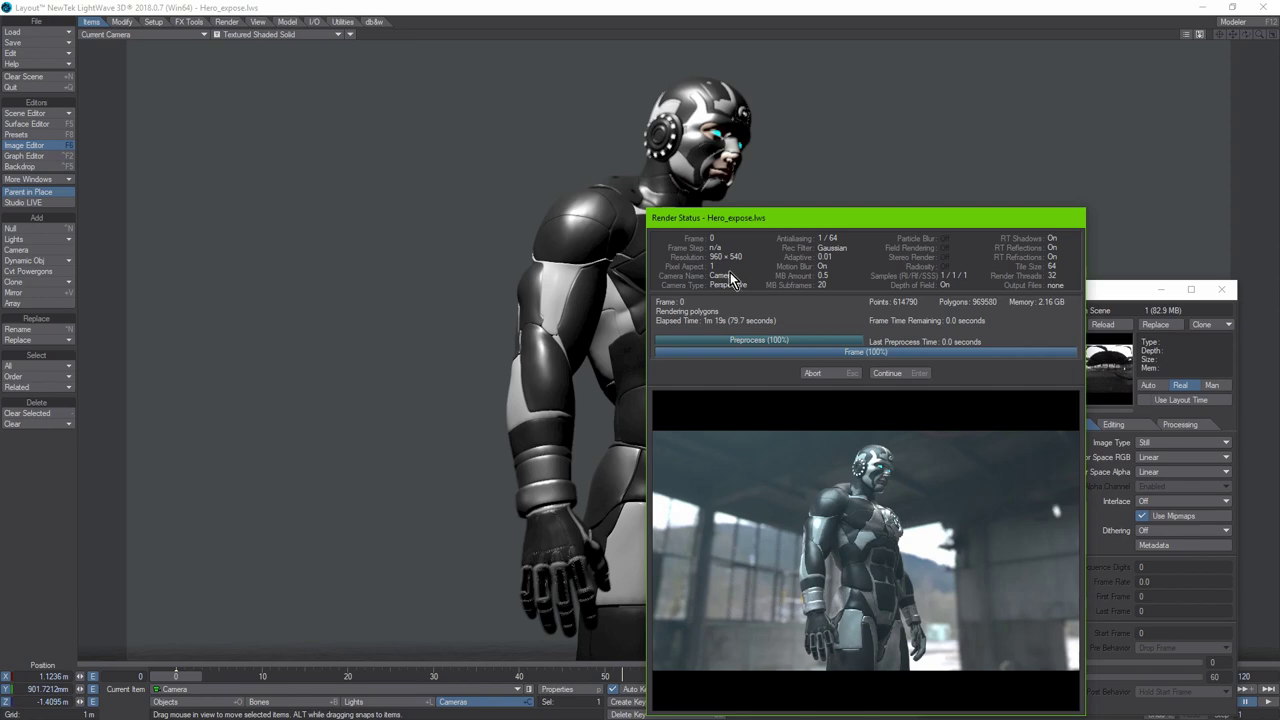
pyautogui.click(885, 373)
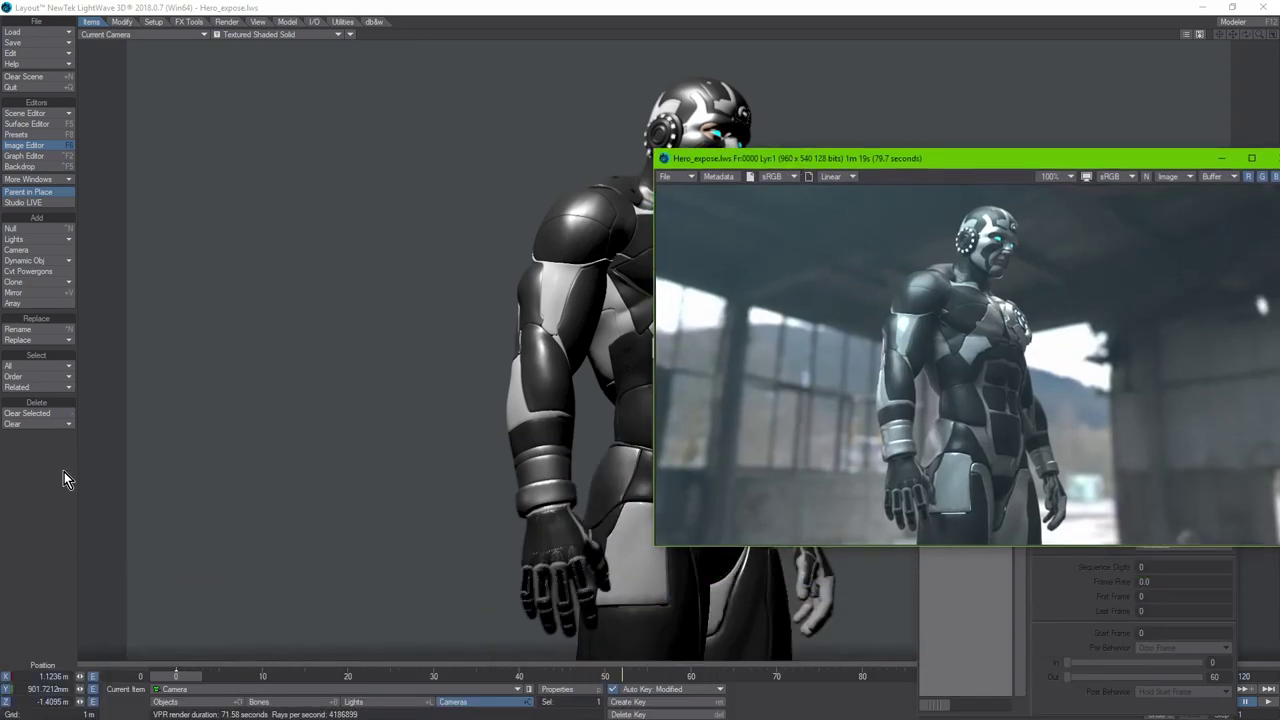
# Step: Open the exrTrader settings from the scene's image filters and place their window beside the buffers preview
pyautogui.click(98, 541)
pyautogui.hotkey('ctrl', 'F8')
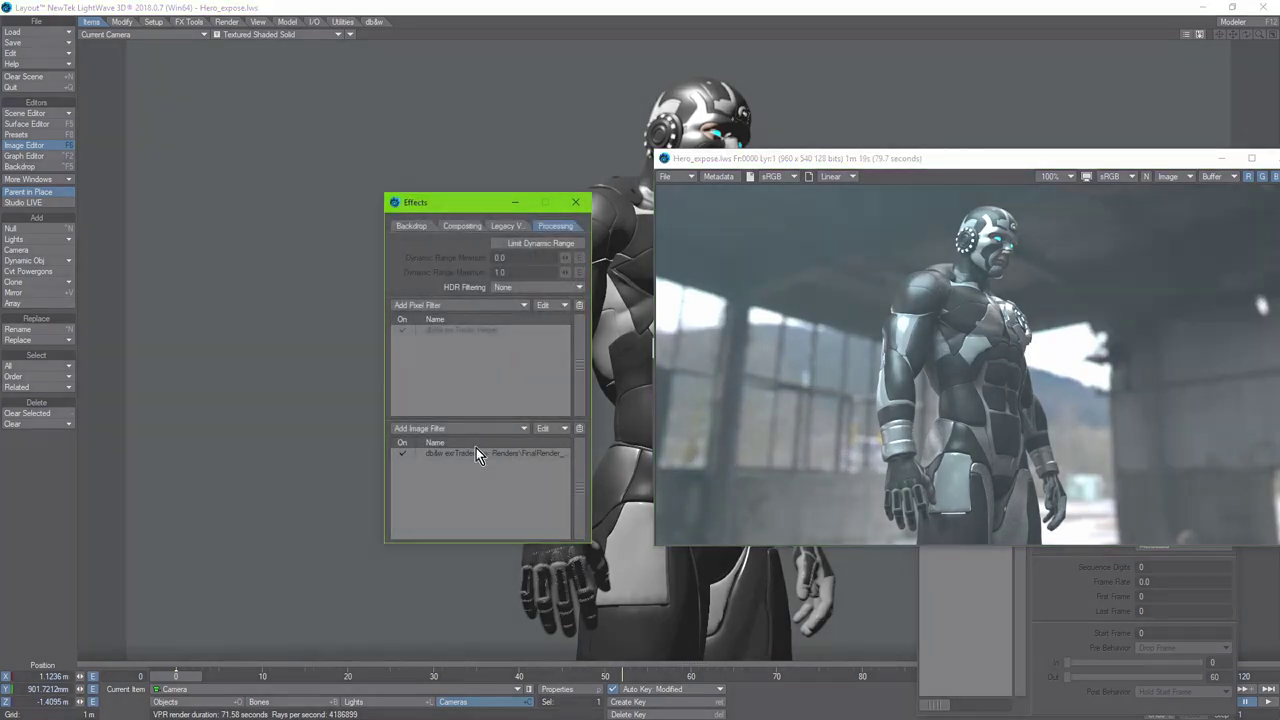
pyautogui.doubleClick(476, 453)
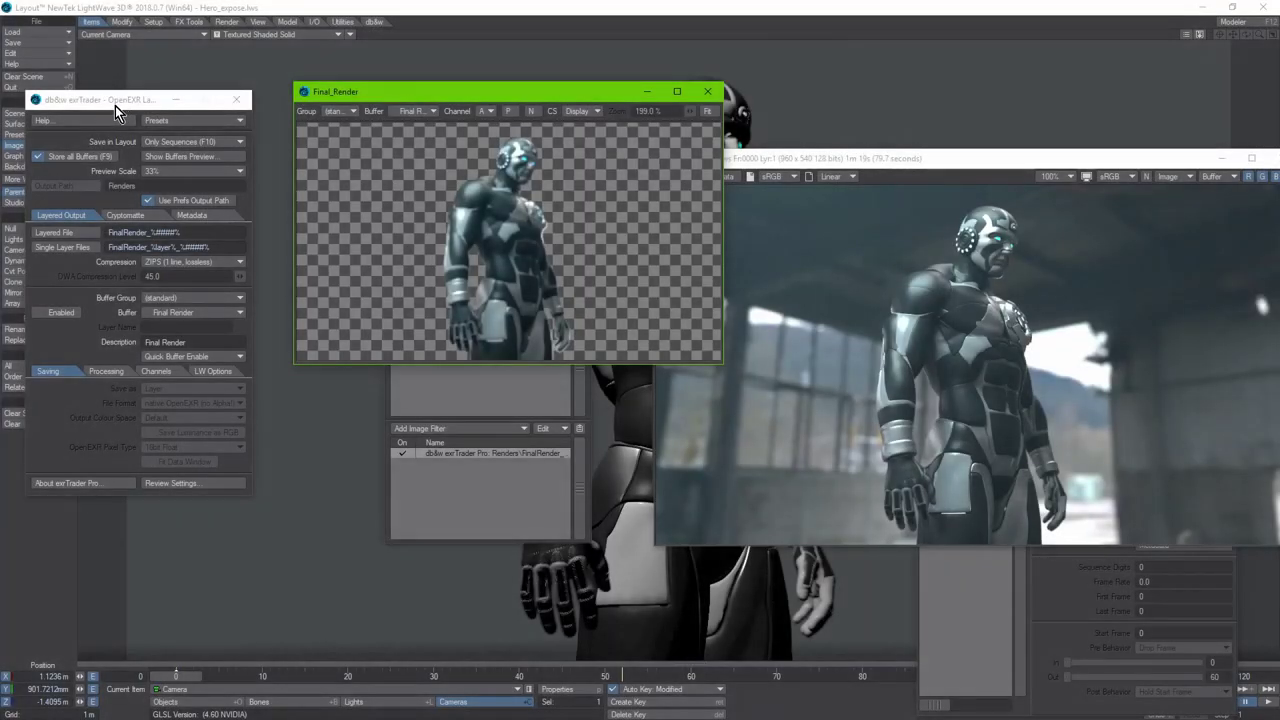
pyautogui.moveTo(115, 105); pyautogui.dragTo(165, 97)
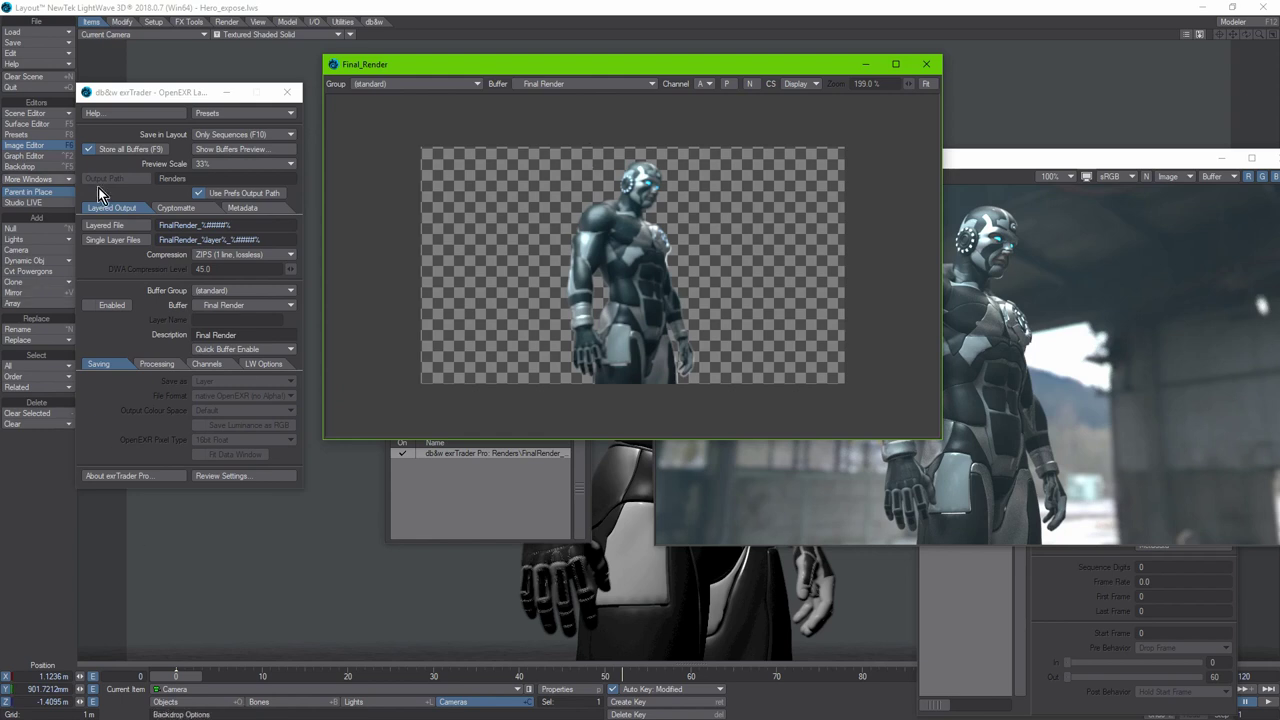
# Step: Look through the rendered buffers of the (standard) group in the exrTrader preview, from Alpha through World Position
pyautogui.click(227, 288)
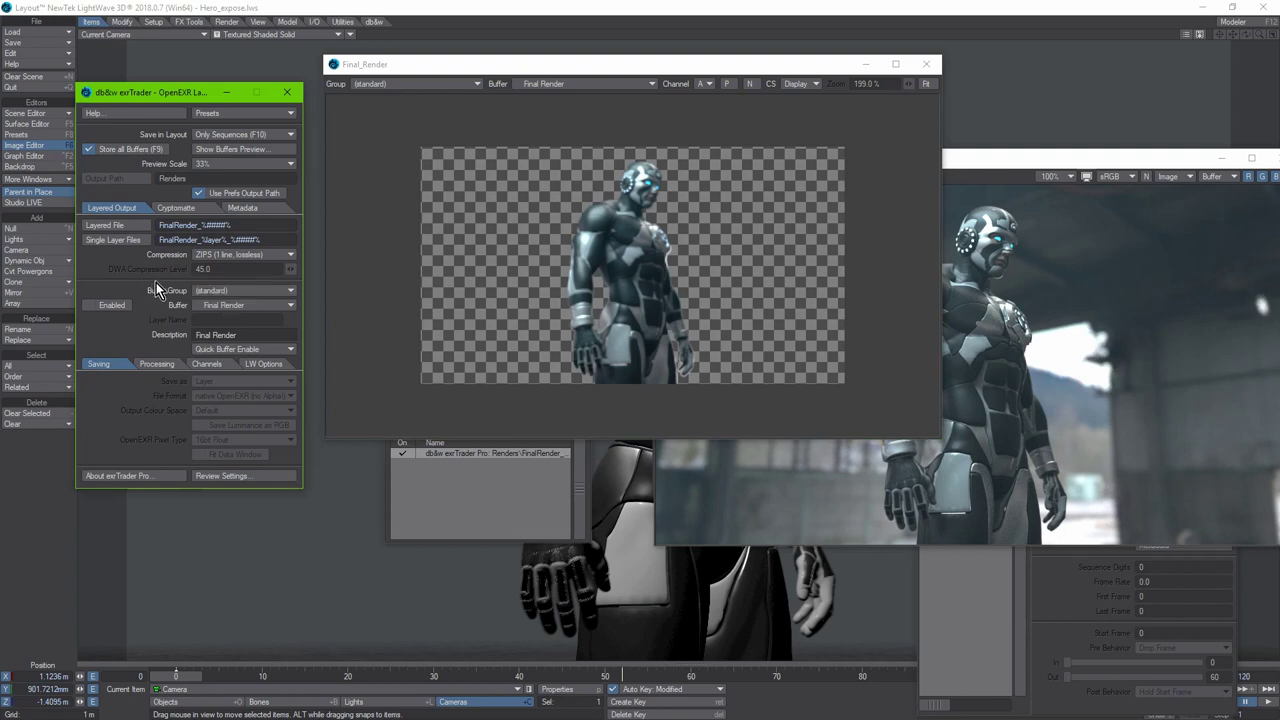
pyautogui.click(233, 306)
pyautogui.click(215, 305)
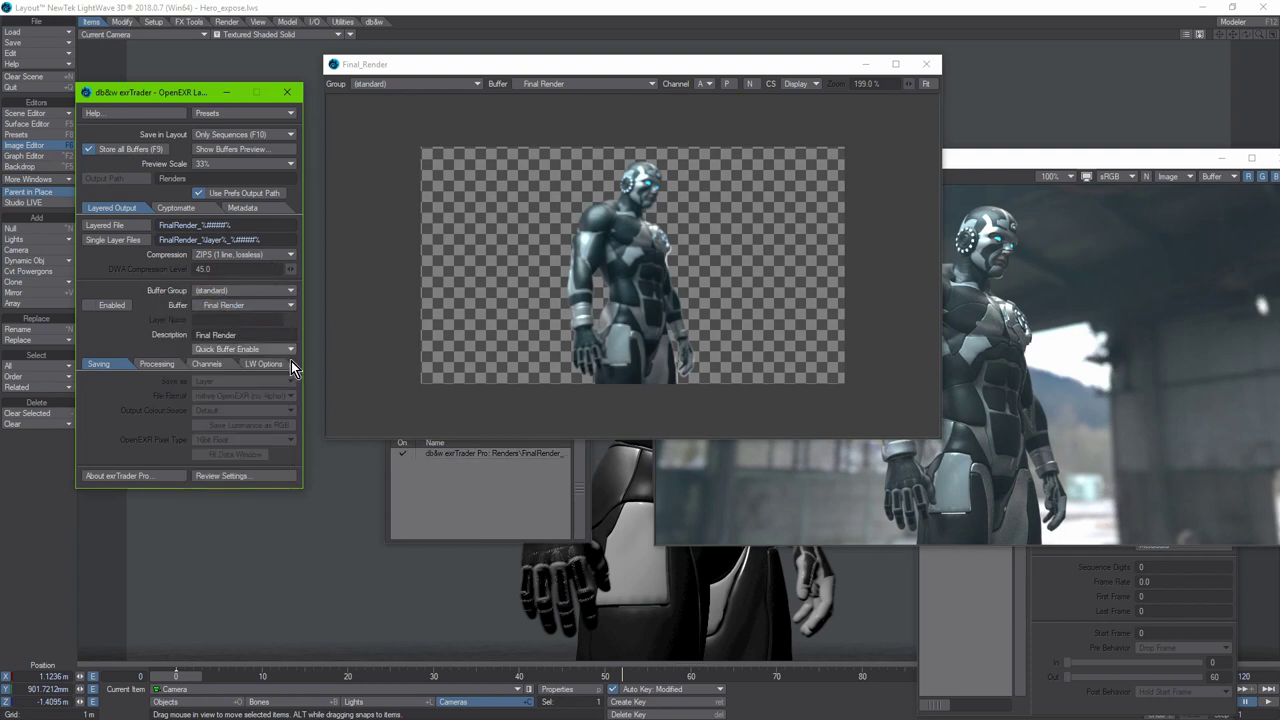
pyautogui.click(557, 86)
pyautogui.click(544, 93)
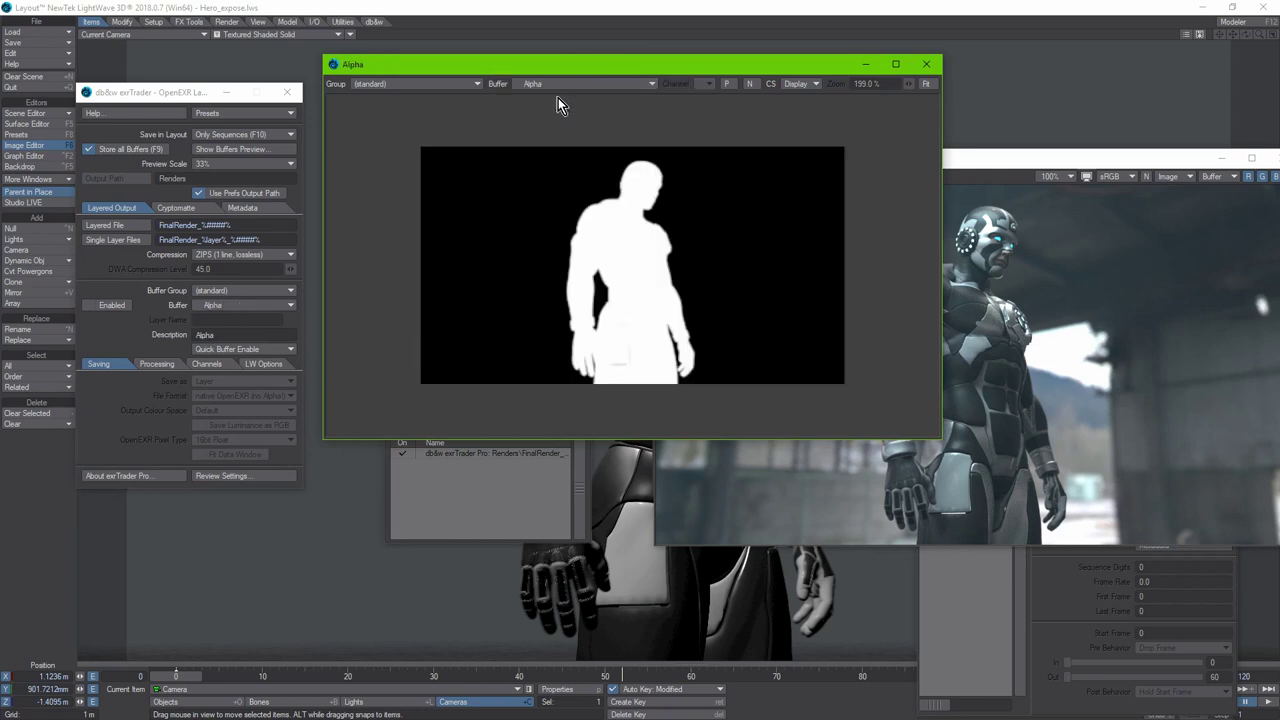
pyautogui.press('Down')
pyautogui.press('Down')
pyautogui.press('Up')
pyautogui.press('Down')
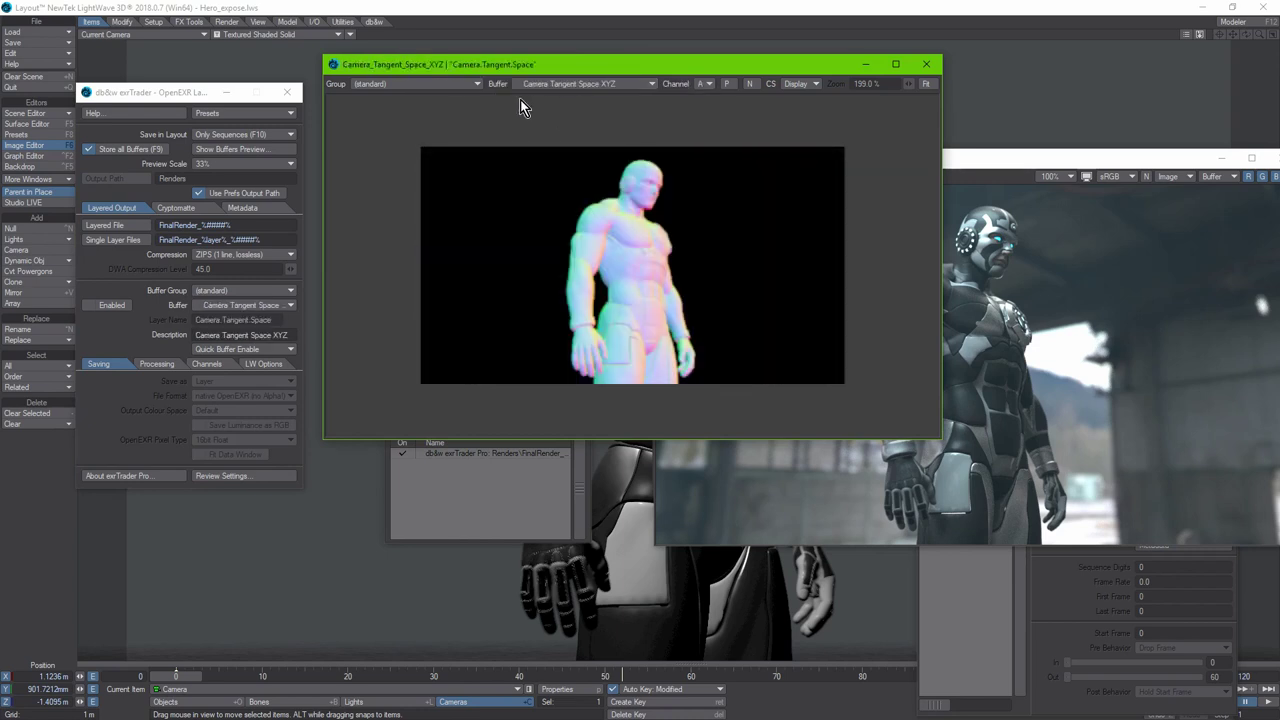
pyautogui.press('Down')
pyautogui.press('Down')
pyautogui.press('Down')
pyautogui.press('Down')
pyautogui.press('Down')
pyautogui.press('Down')
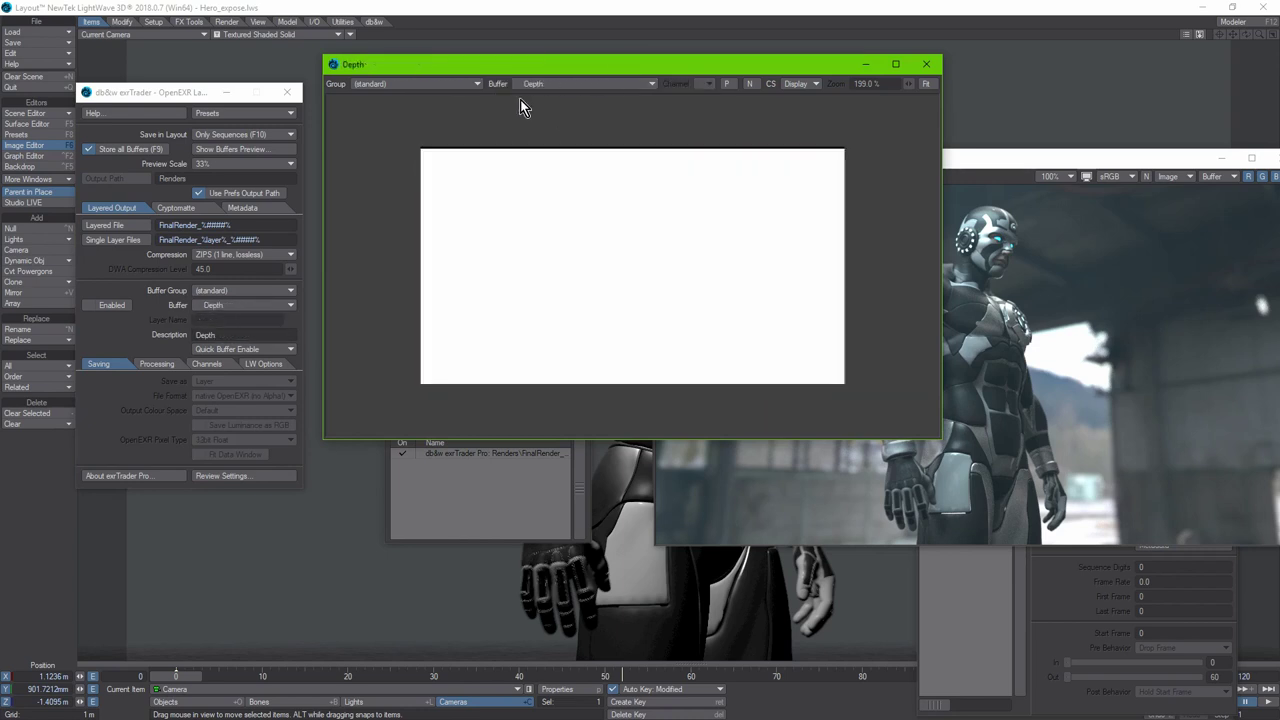
pyautogui.press('Down')
pyautogui.press('Down')
pyautogui.press('Down')
pyautogui.press('Down')
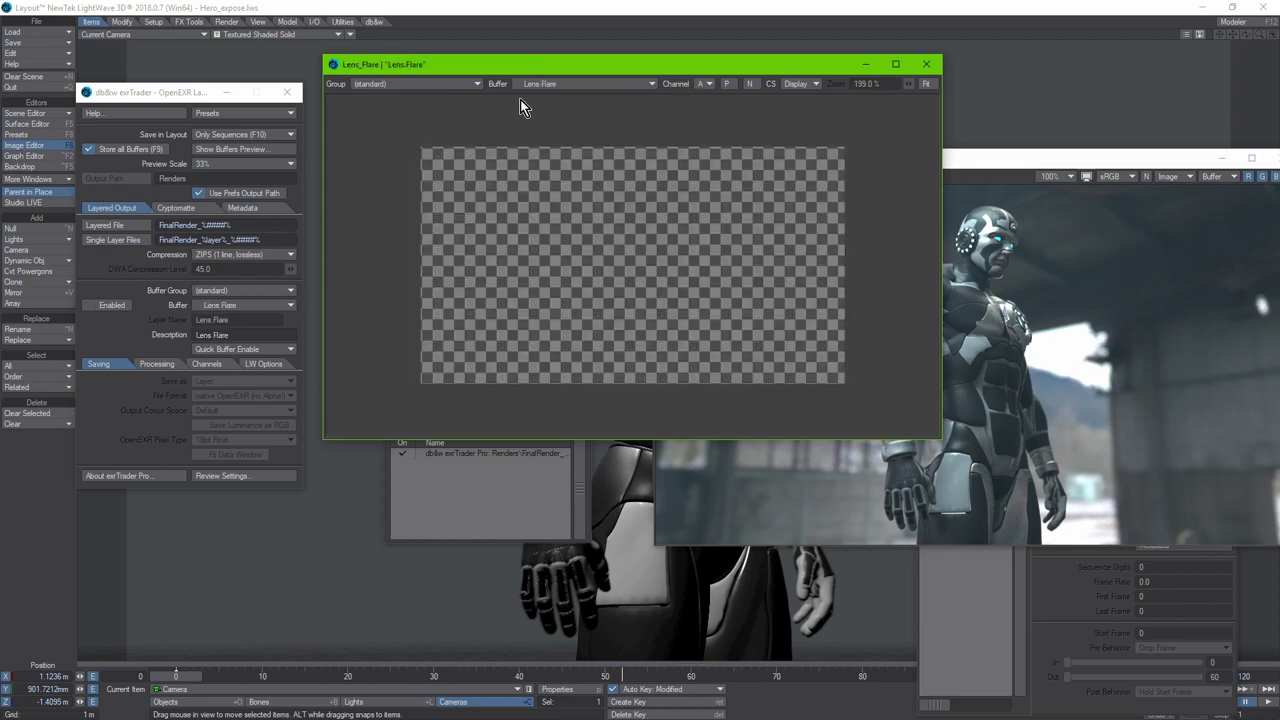
pyautogui.press('Down')
pyautogui.press('Down')
pyautogui.press('Down')
pyautogui.press('Down')
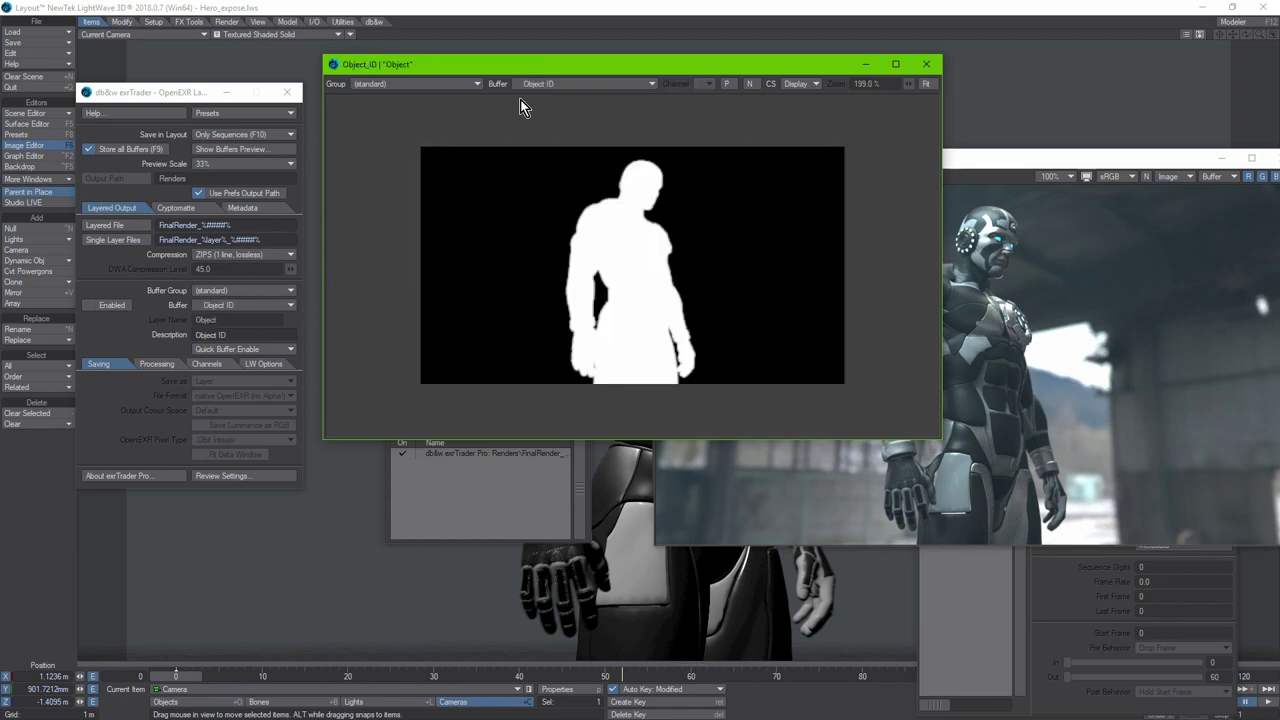
pyautogui.press('Down')
pyautogui.press('Down')
pyautogui.press('Down')
pyautogui.press('Down')
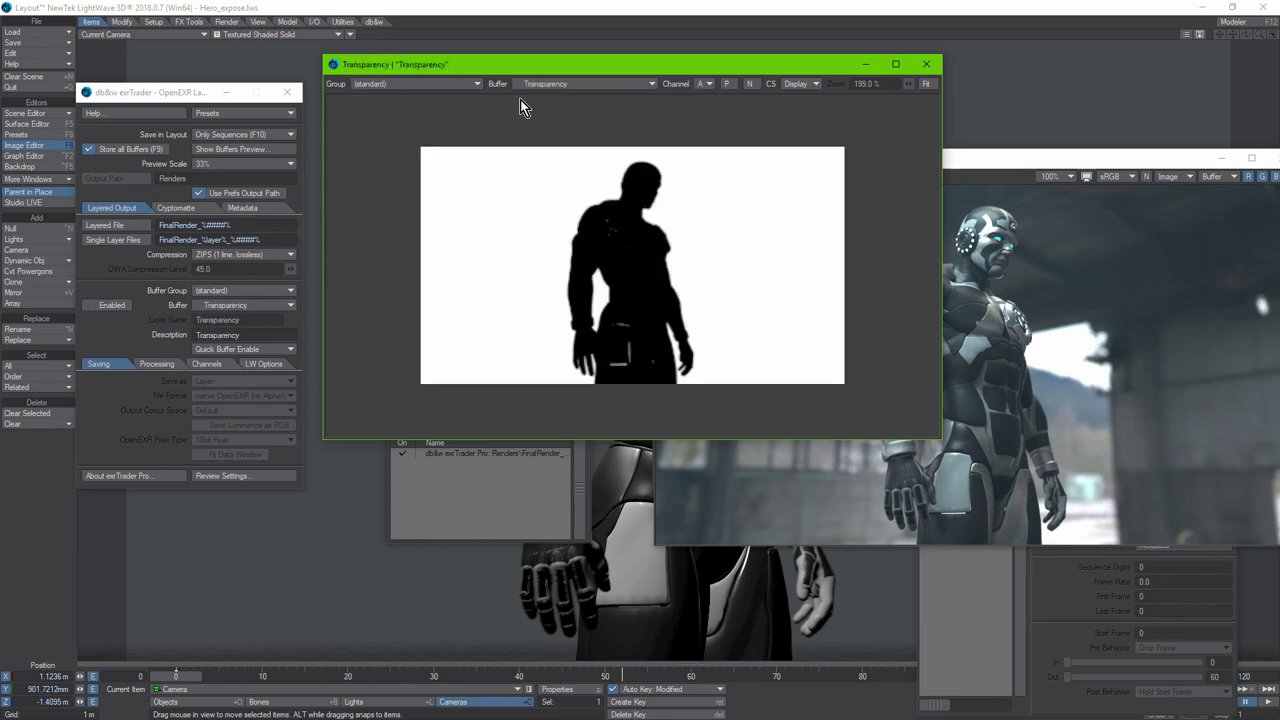
pyautogui.press('Down')
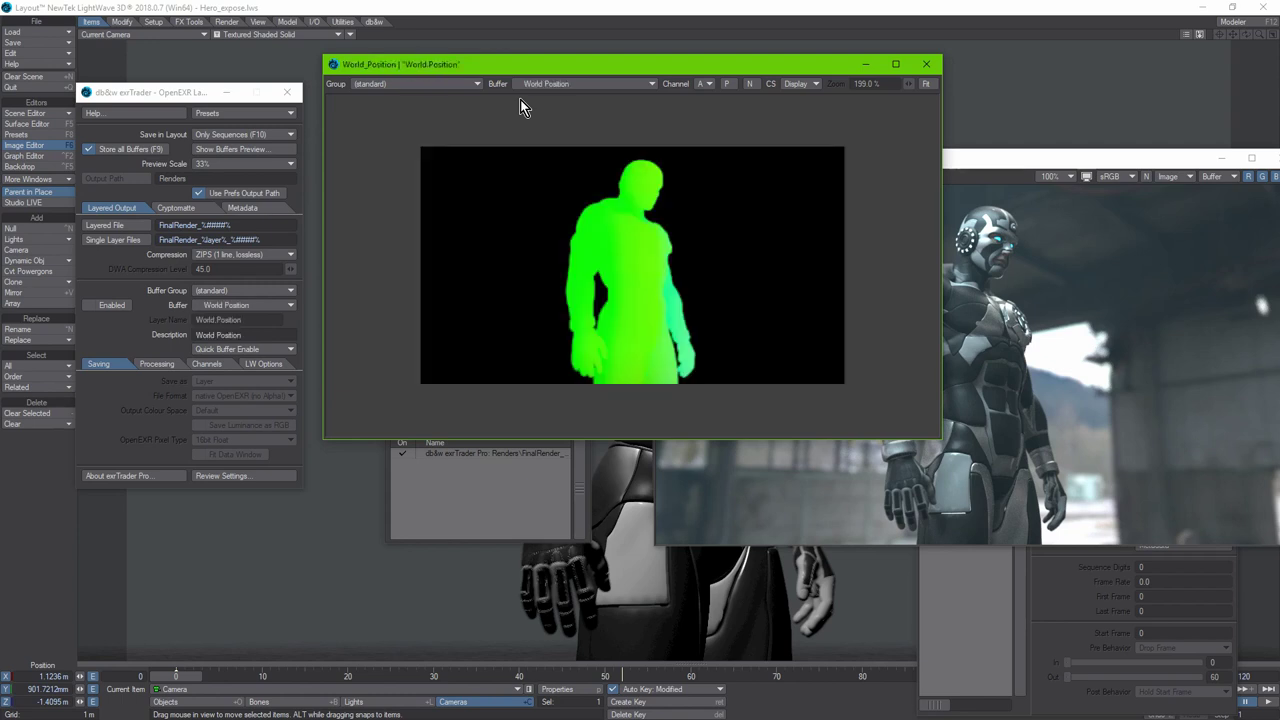
pyautogui.press('Up')
pyautogui.press('Down')
pyautogui.press('Down')
pyautogui.press('Down')
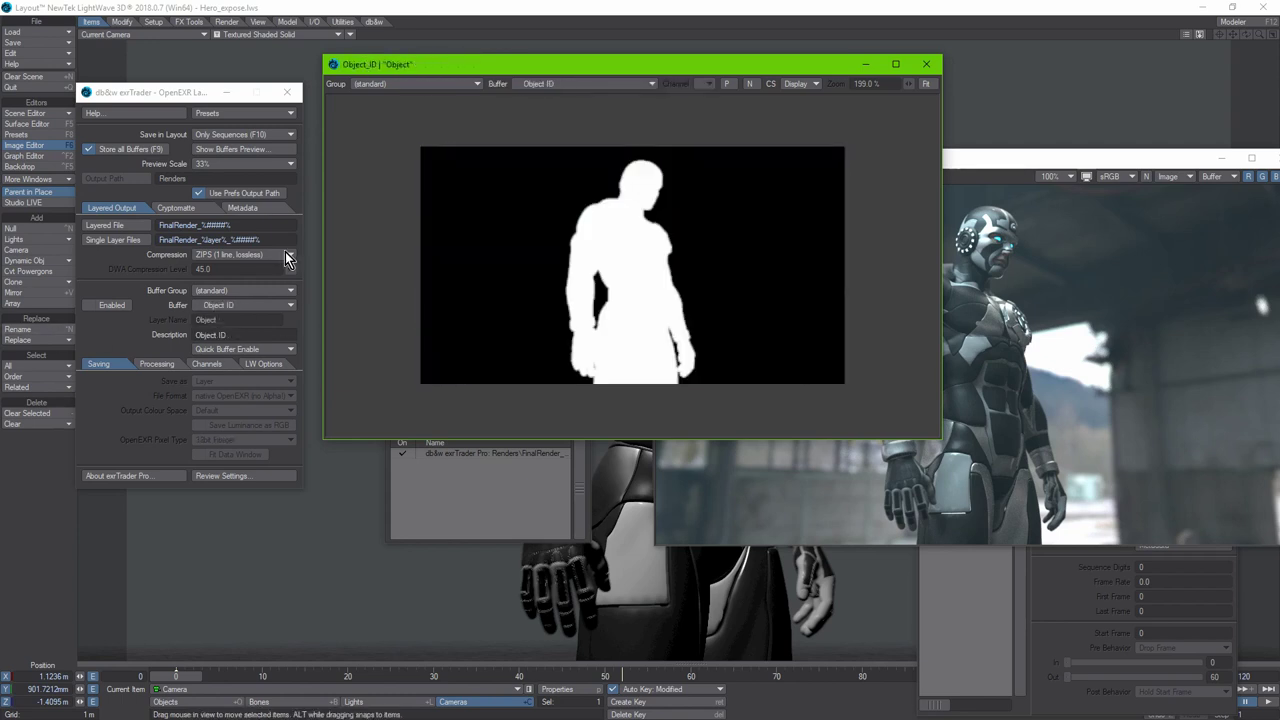
# Step: Switch the buffer group to (extra) and look through its buffers, from Raw RGB through Translucency Indirect
pyautogui.click(221, 289)
pyautogui.click(231, 305)
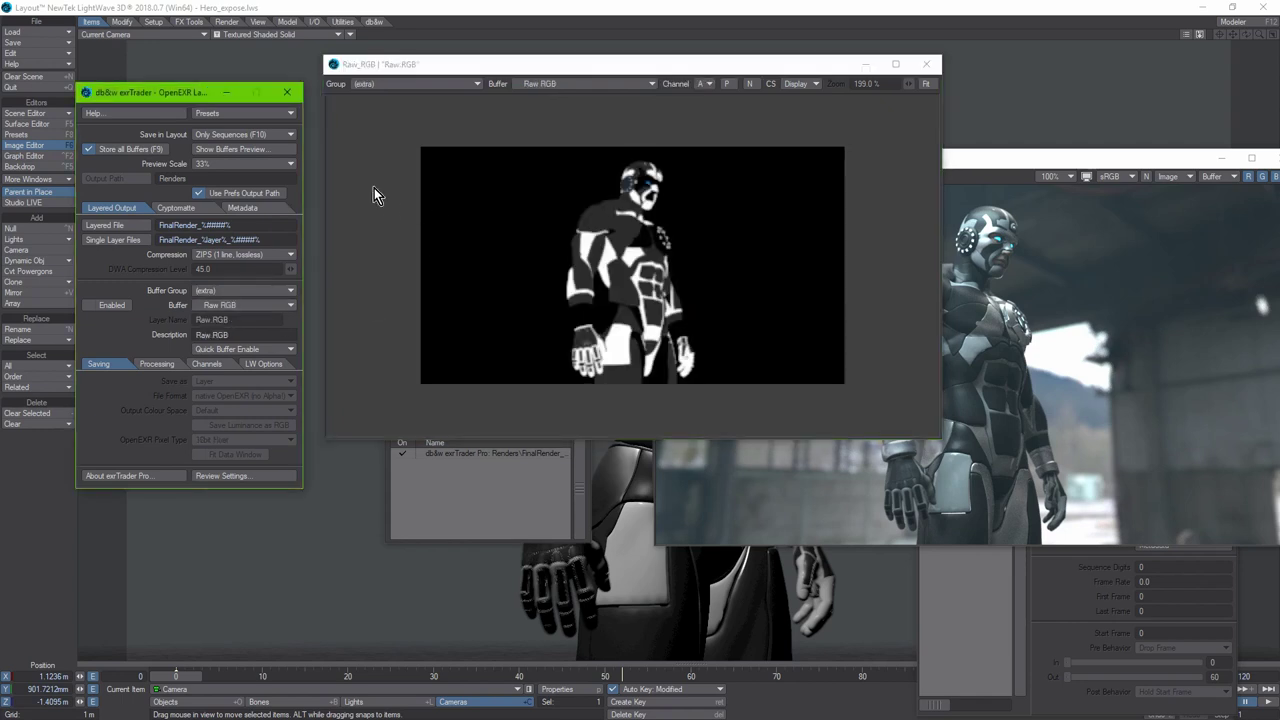
pyautogui.click(386, 237)
pyautogui.press('Down')
pyautogui.press('Down')
pyautogui.press('Down')
pyautogui.press('Down')
pyautogui.press('Down')
pyautogui.press('Down')
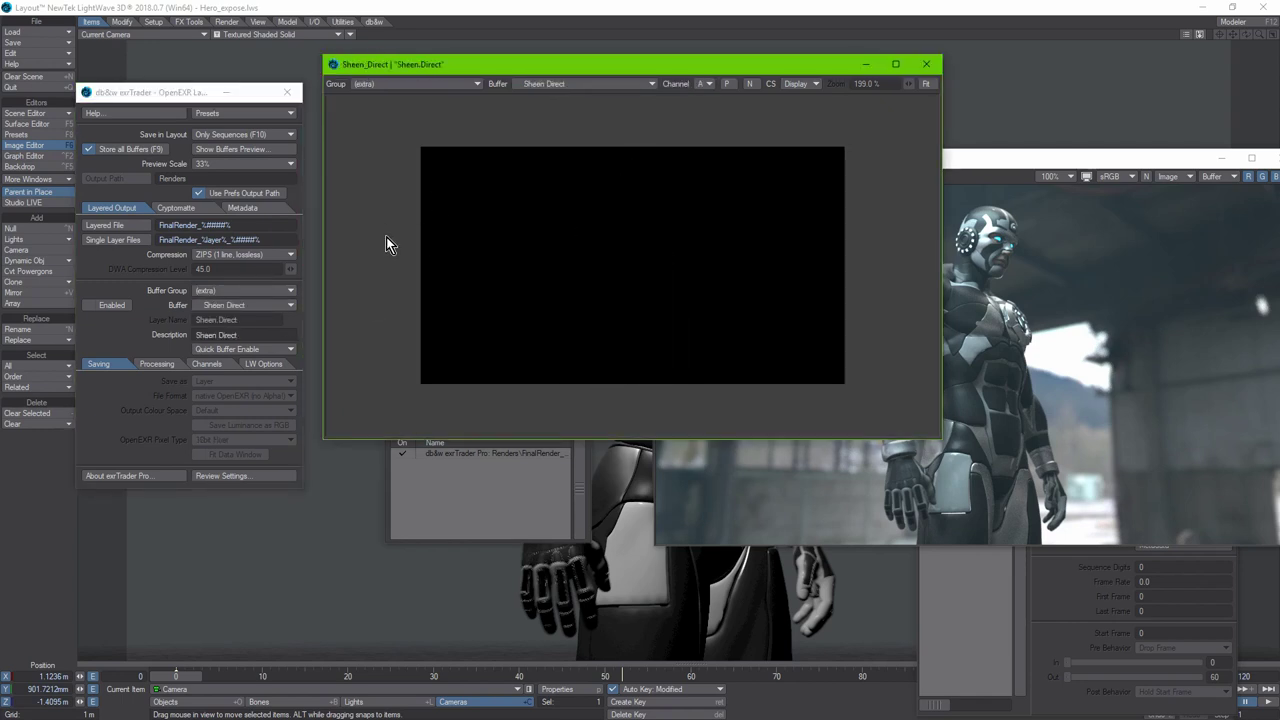
pyautogui.press('Down')
pyautogui.press('Down')
pyautogui.press('Down')
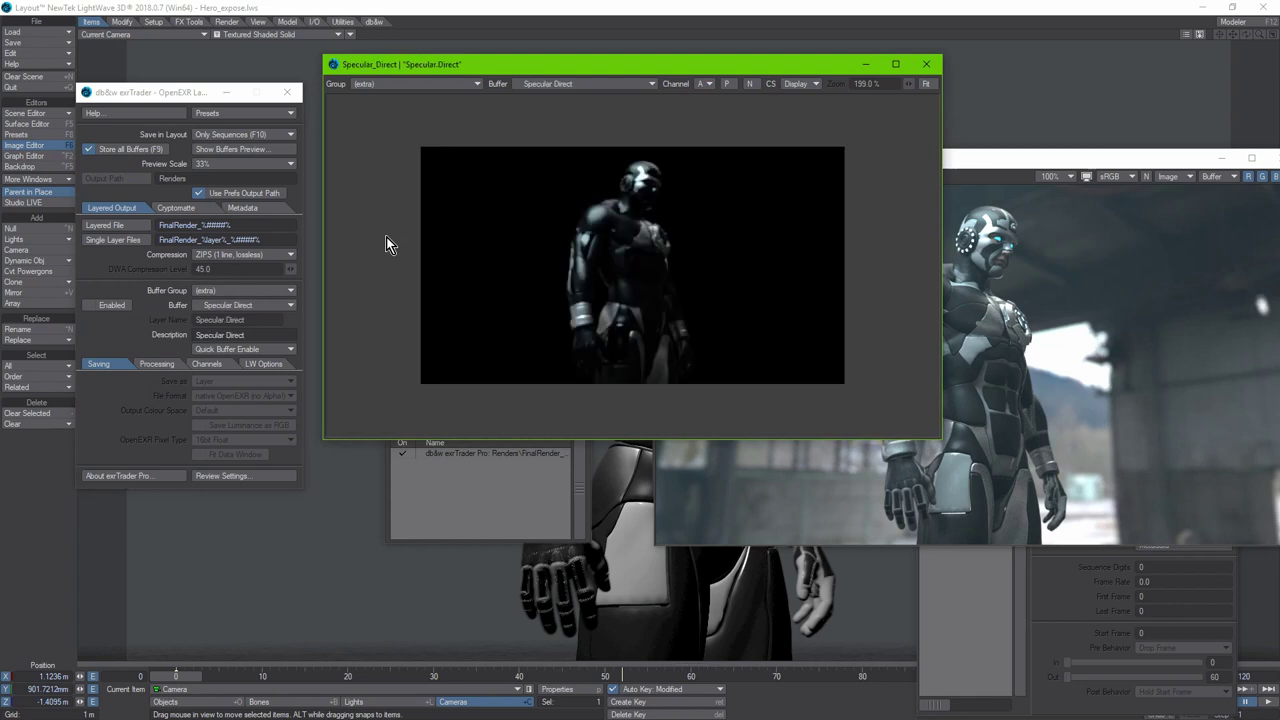
pyautogui.press('Down')
pyautogui.press('Down')
pyautogui.press('Down')
pyautogui.press('Down')
pyautogui.press('Down')
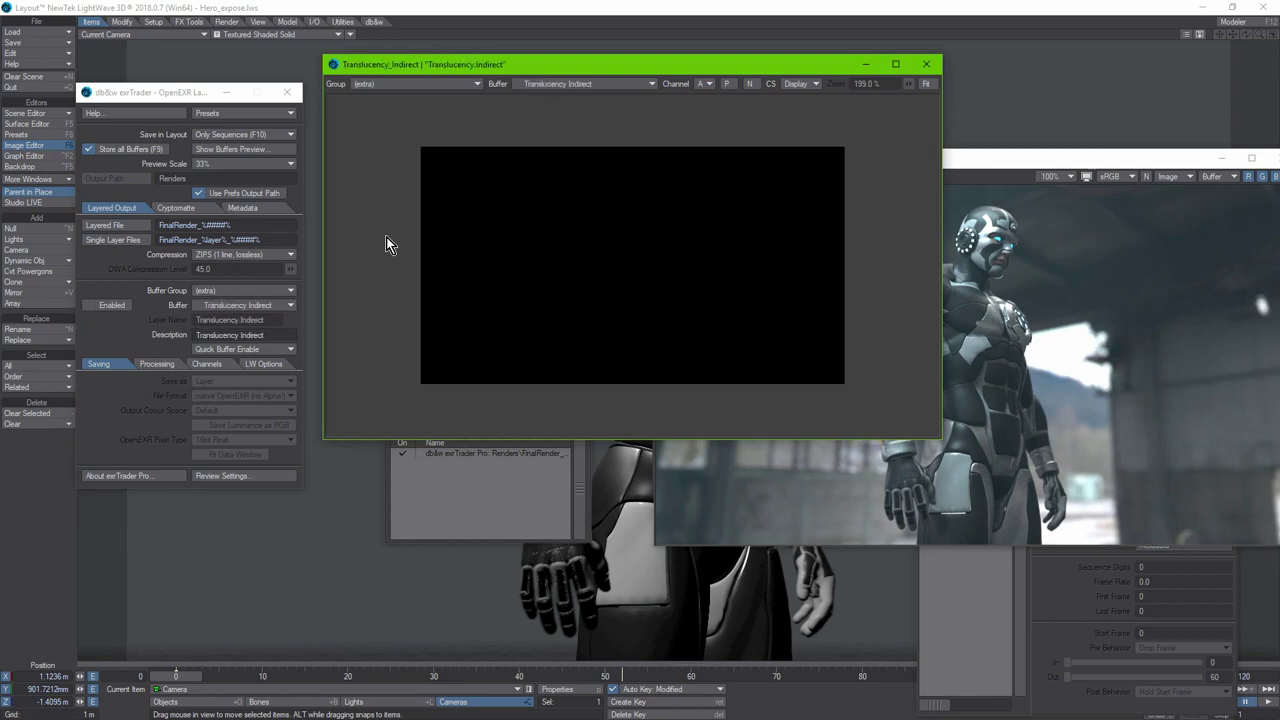
pyautogui.press('Down')
pyautogui.press('Down')
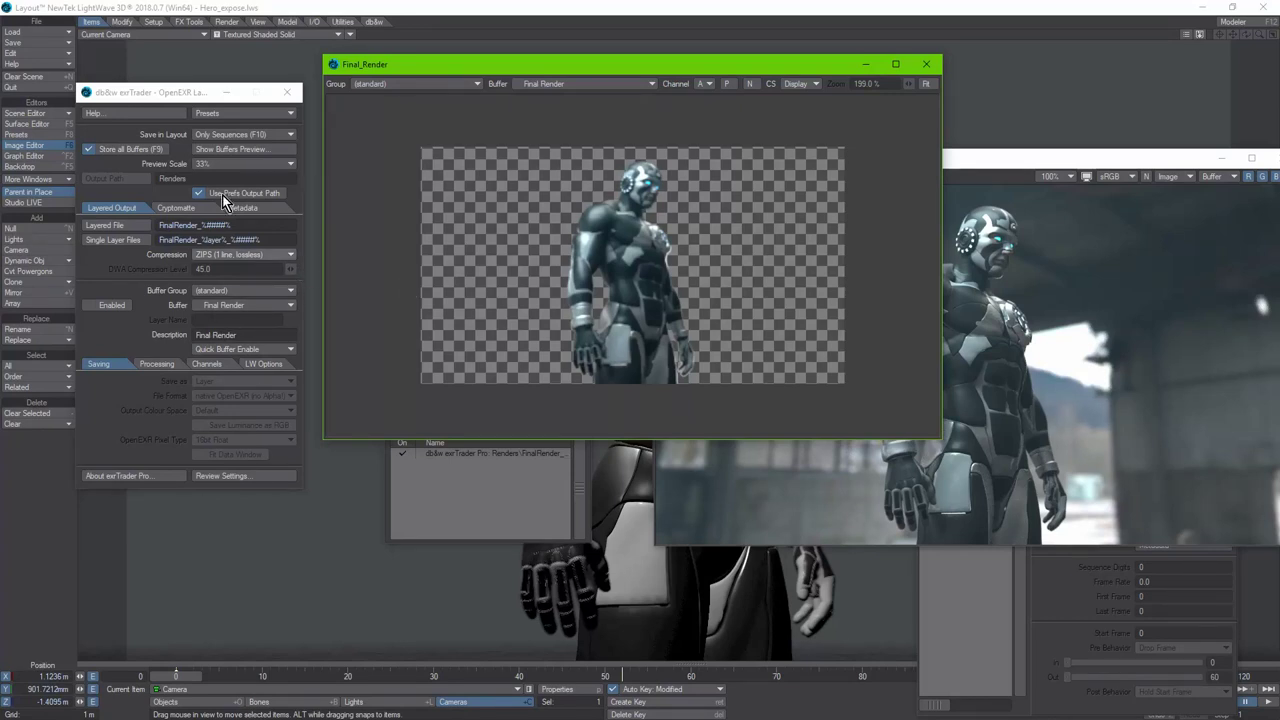
# Step: Switch Store all Buffers (F9) off and on again, and enable the Final Render buffer for saving as a layer
pyautogui.click(121, 149)
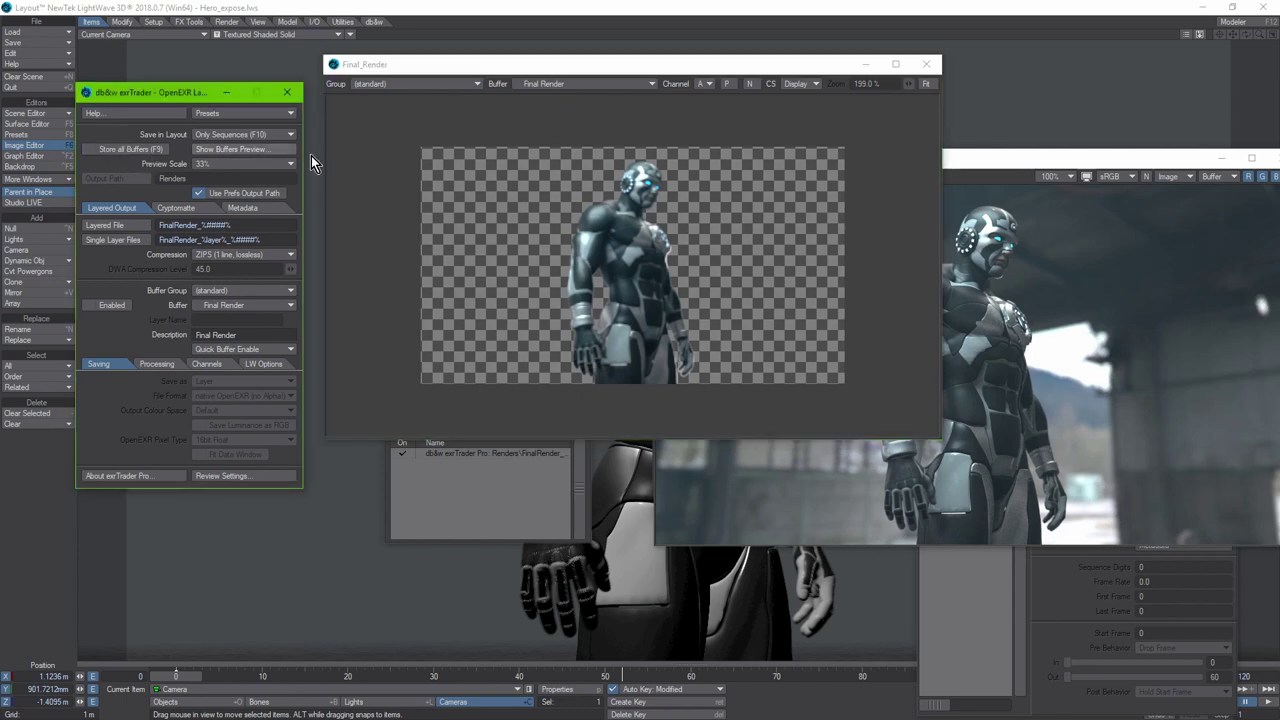
pyautogui.click(133, 151)
pyautogui.click(111, 305)
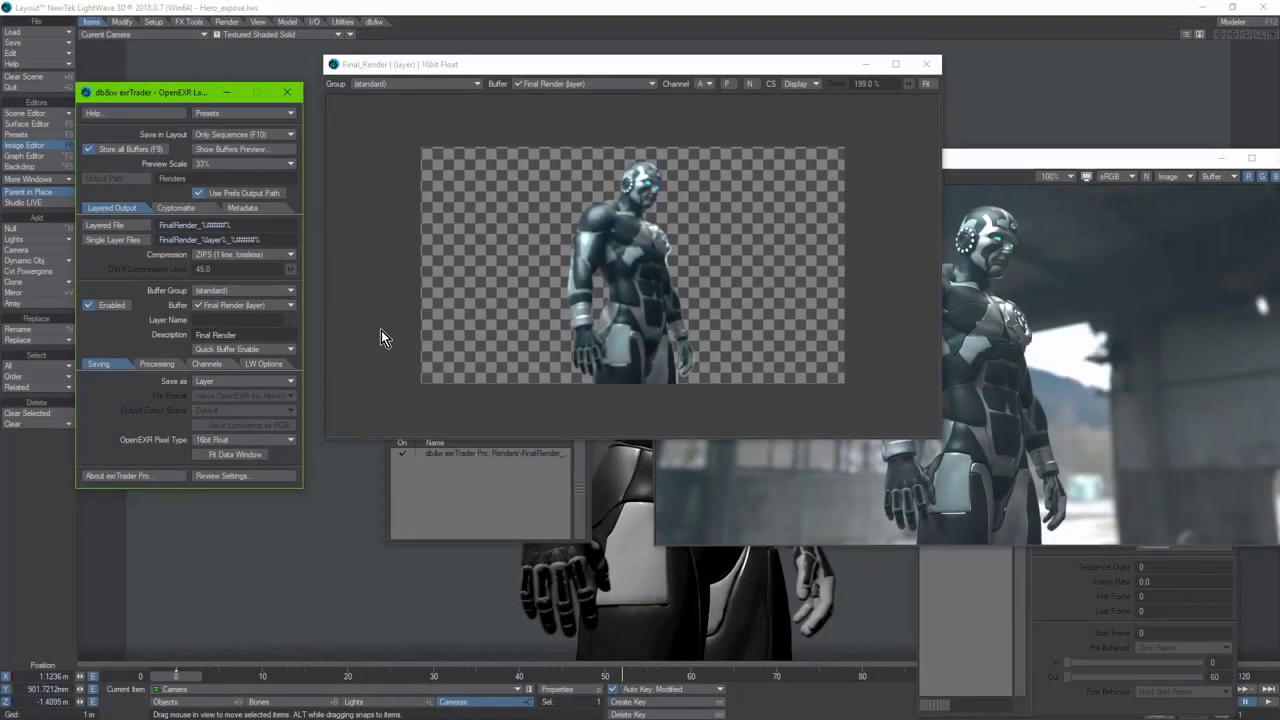
pyautogui.click(388, 331)
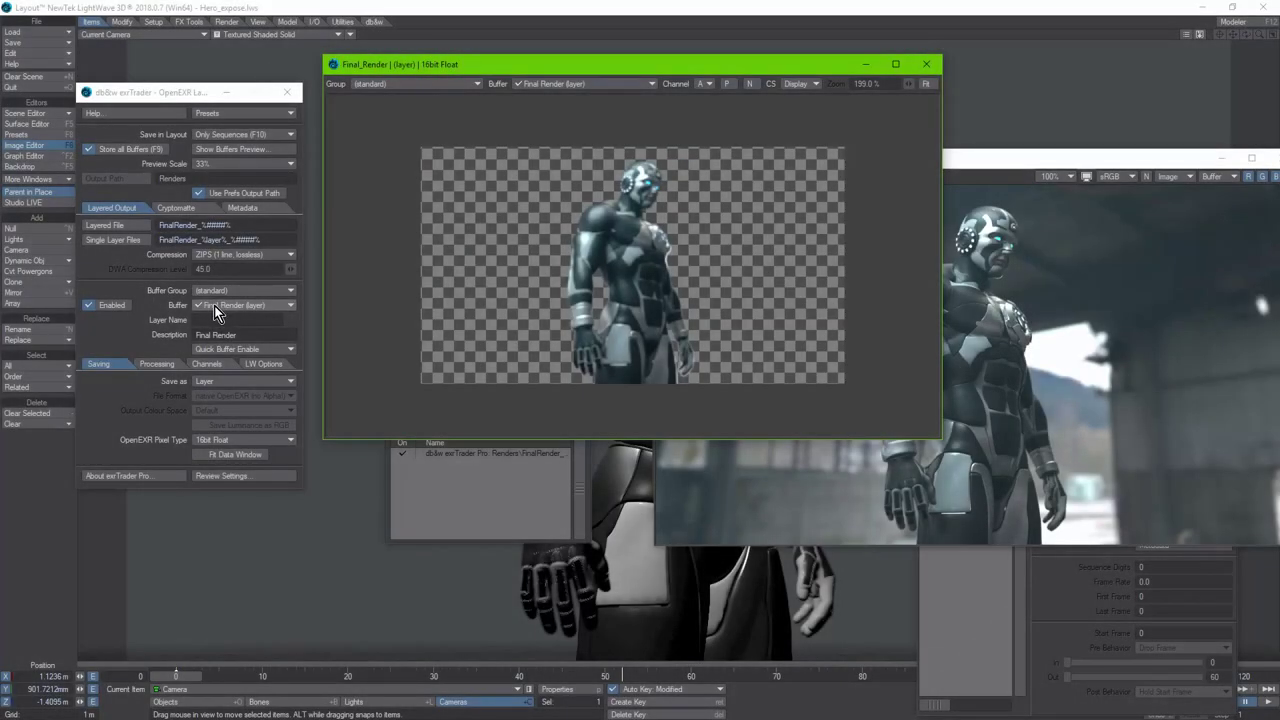
# Step: Enable the Depth, Object ID and Transparency buffers of the (standard) group for saving as layers
pyautogui.click(212, 305)
pyautogui.click(189, 355)
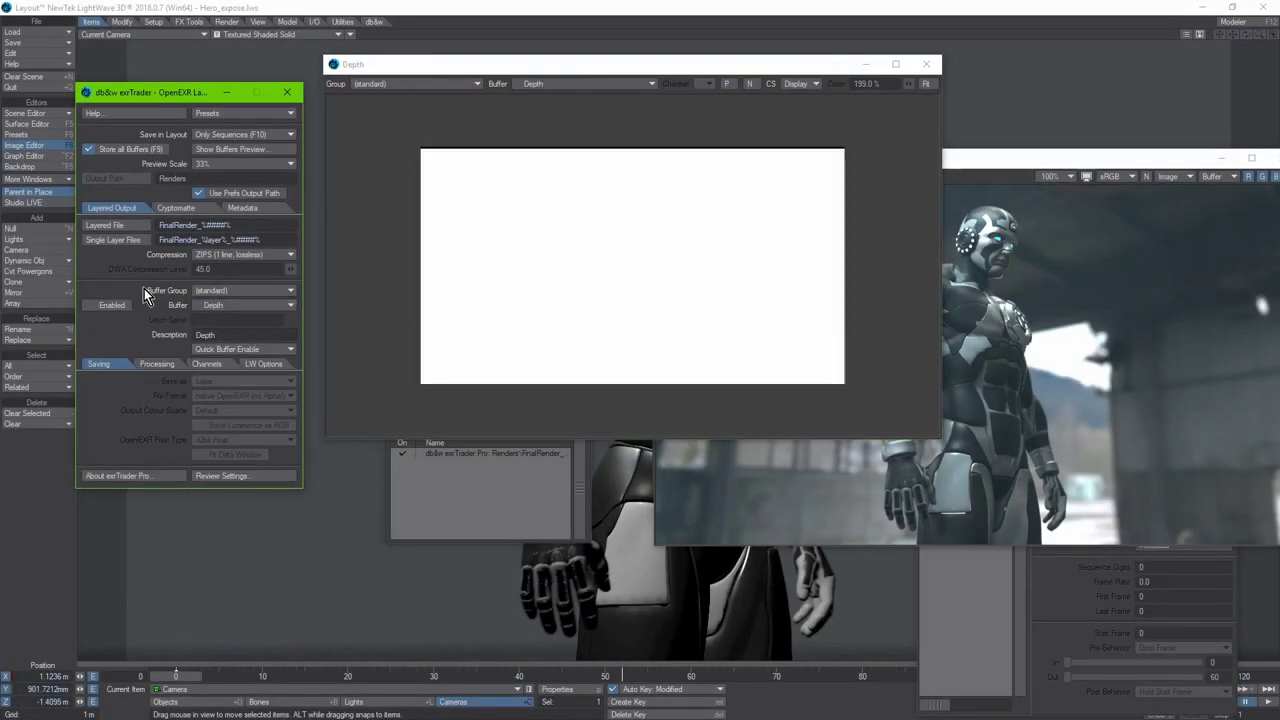
pyautogui.click(215, 309)
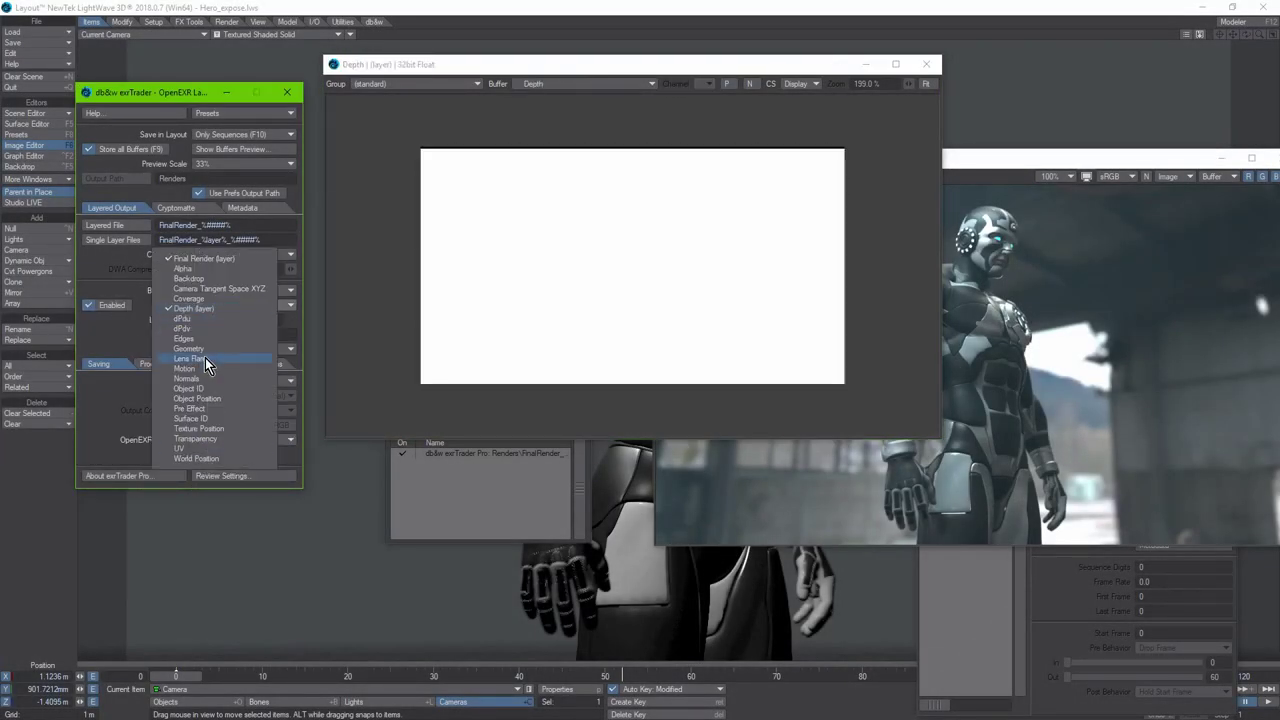
pyautogui.click(204, 389)
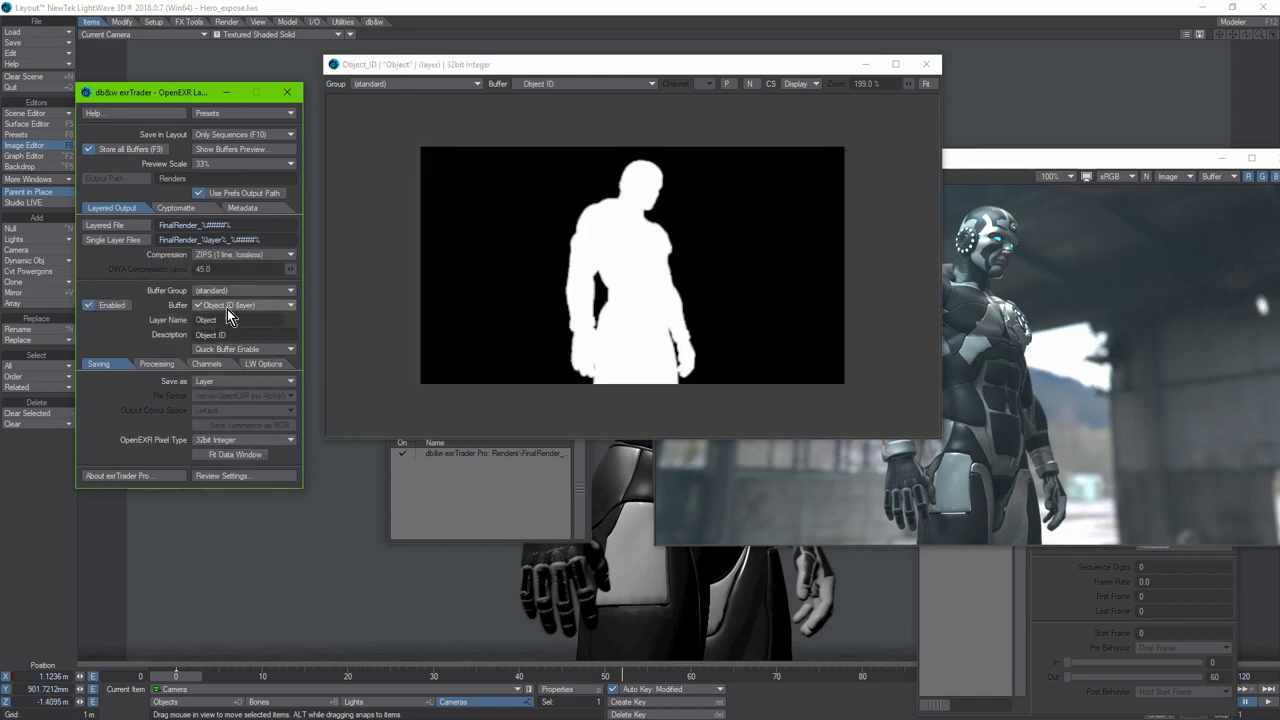
pyautogui.click(227, 309)
pyautogui.click(221, 353)
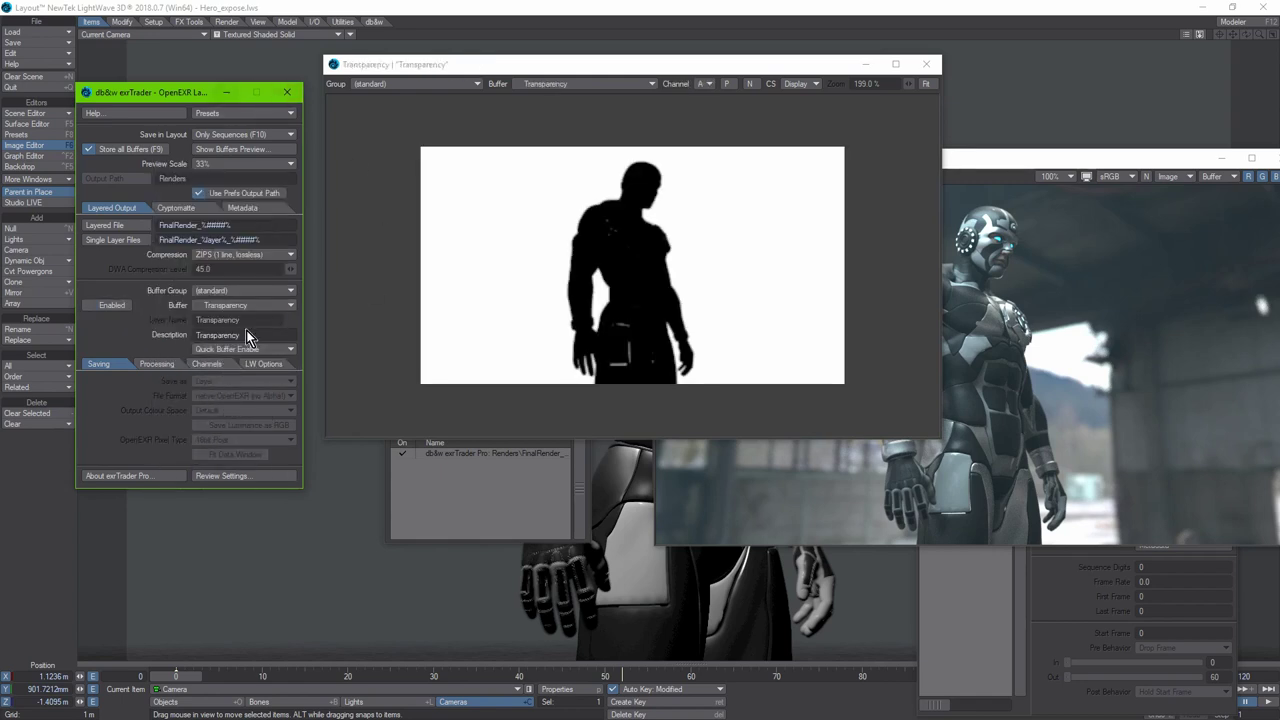
pyautogui.click(112, 306)
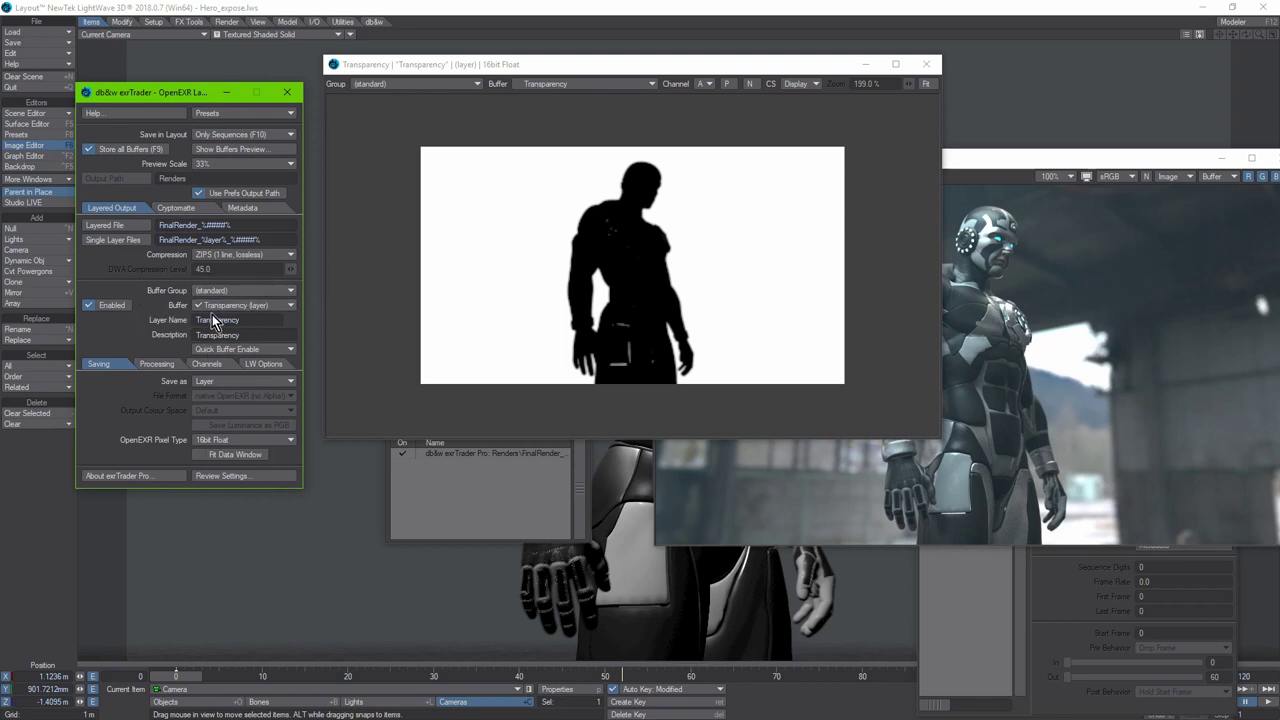
# Step: Keep the OpenEXR pixel type at 16bit Float and turn off Fit Data Window for the Final Render buffer
pyautogui.click(400, 215)
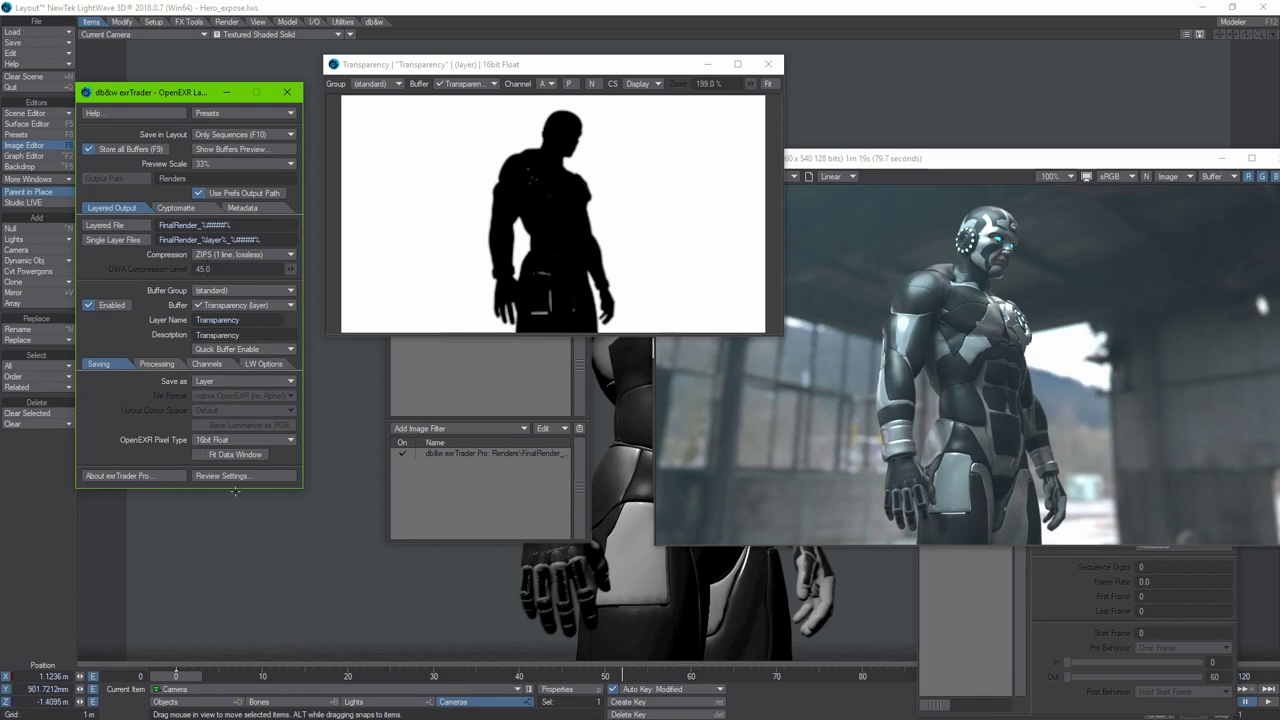
pyautogui.click(240, 440)
pyautogui.click(216, 448)
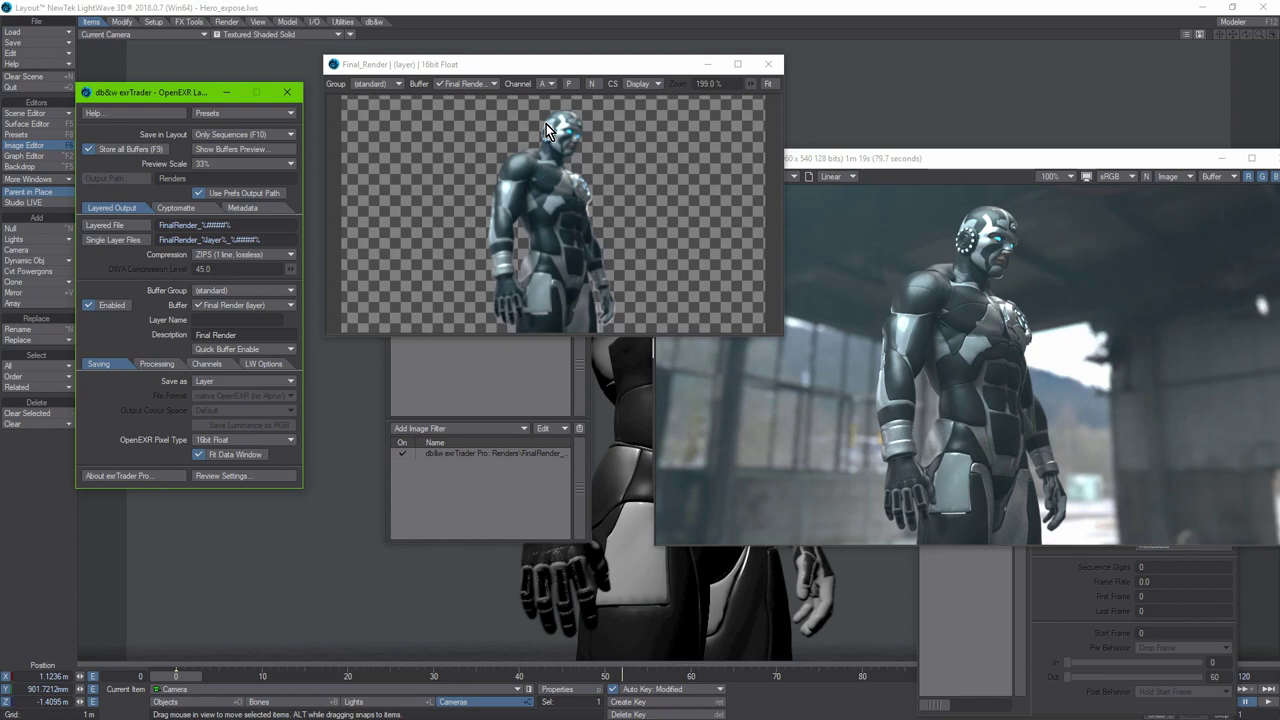
pyautogui.click(234, 456)
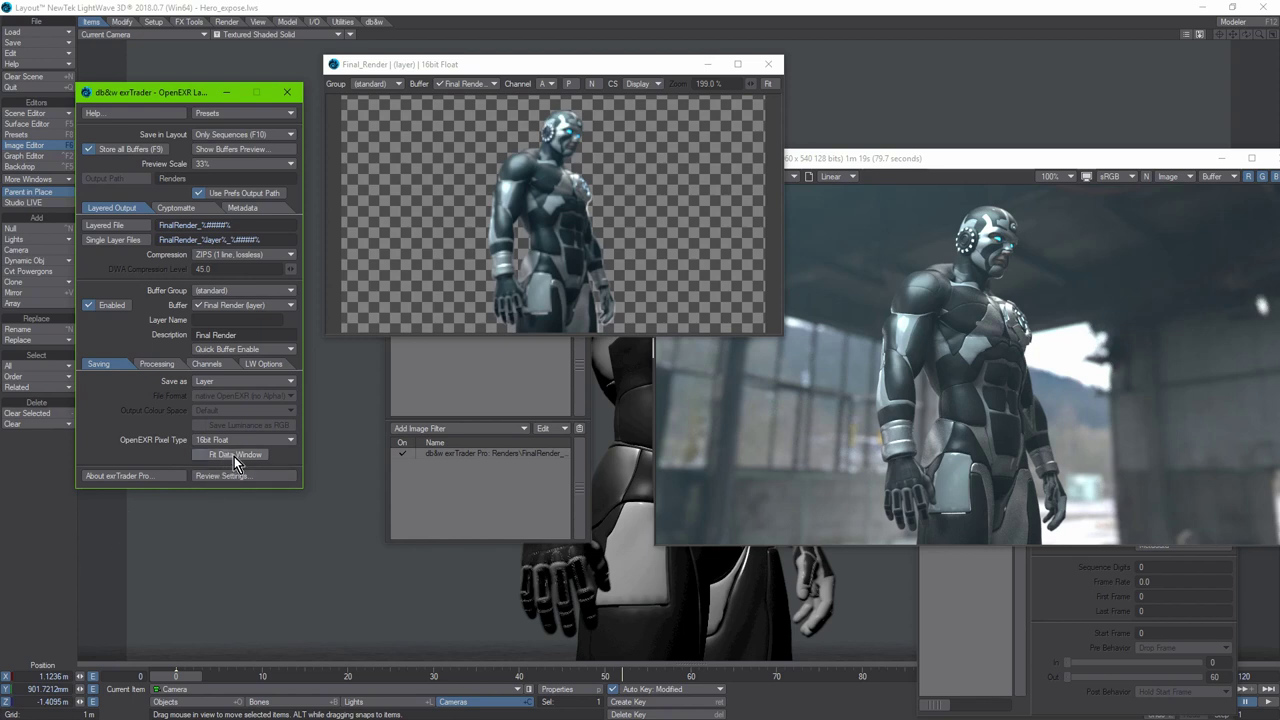
# Step: Examine the processing and channel settings of the Final Render buffer, including its list of channels, and return to its saving settings
pyautogui.click(166, 363)
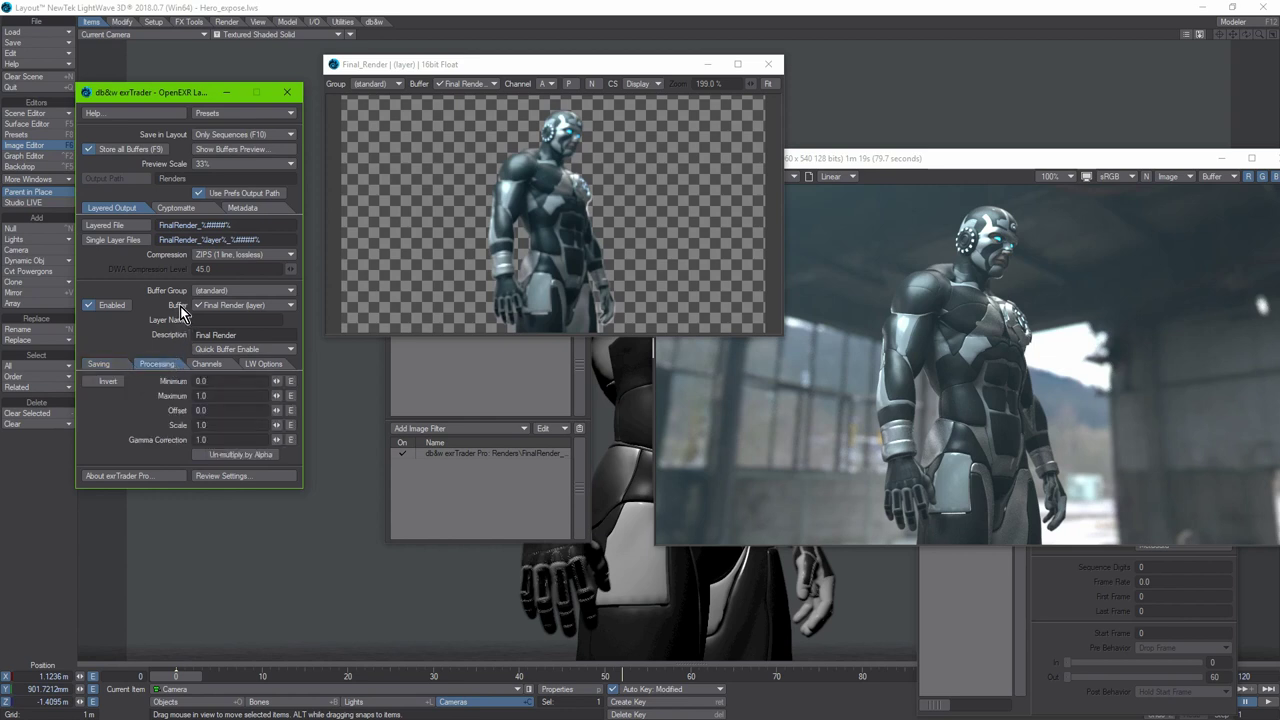
pyautogui.click(203, 364)
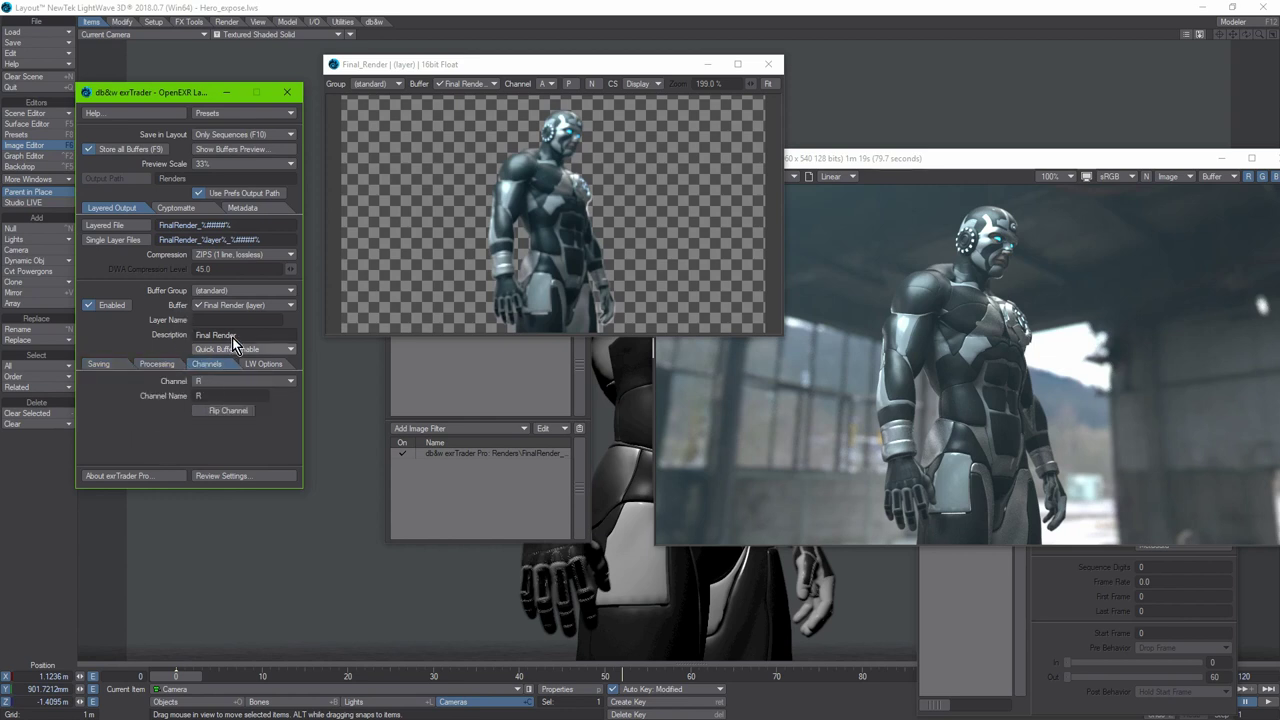
pyautogui.click(194, 381)
pyautogui.click(205, 424)
pyautogui.click(98, 364)
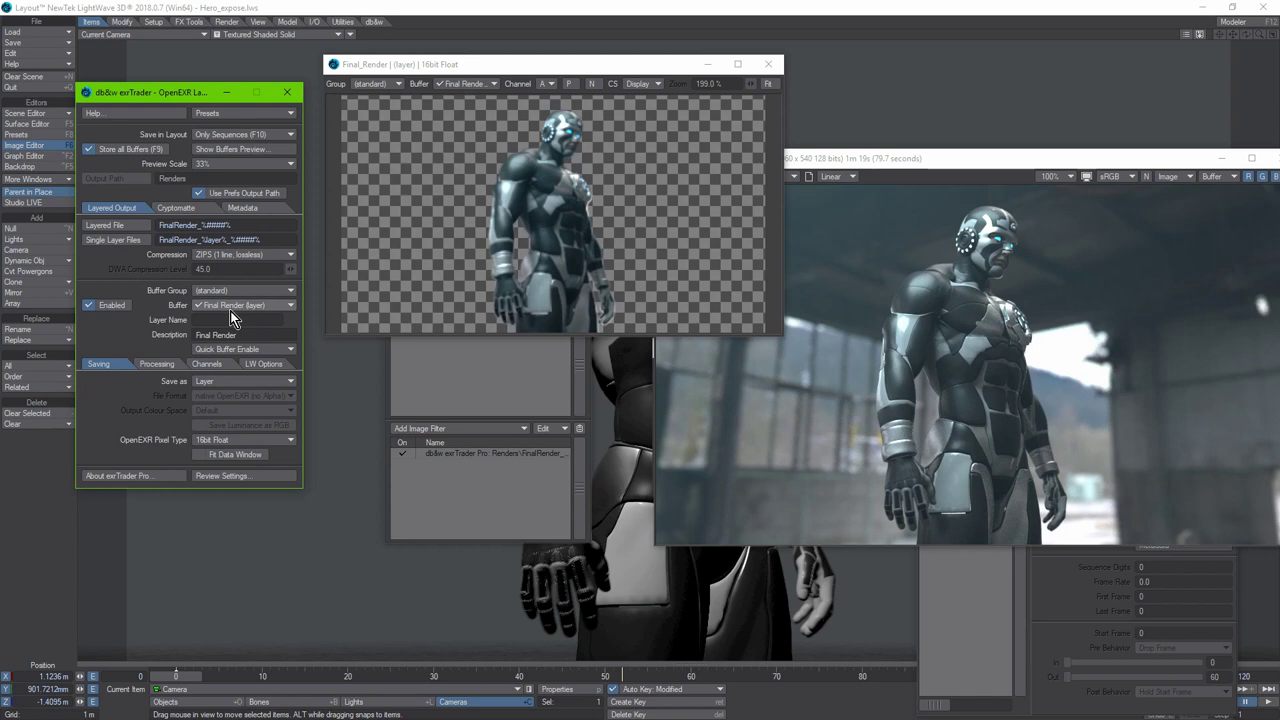
# Step: Open the exrTrader buffer settings review and enlarge its window to examine the active buffers
pyautogui.click(252, 483)
pyautogui.moveTo(637, 228); pyautogui.dragTo(306, 181)
pyautogui.moveTo(519, 422); pyautogui.dragTo(832, 598)
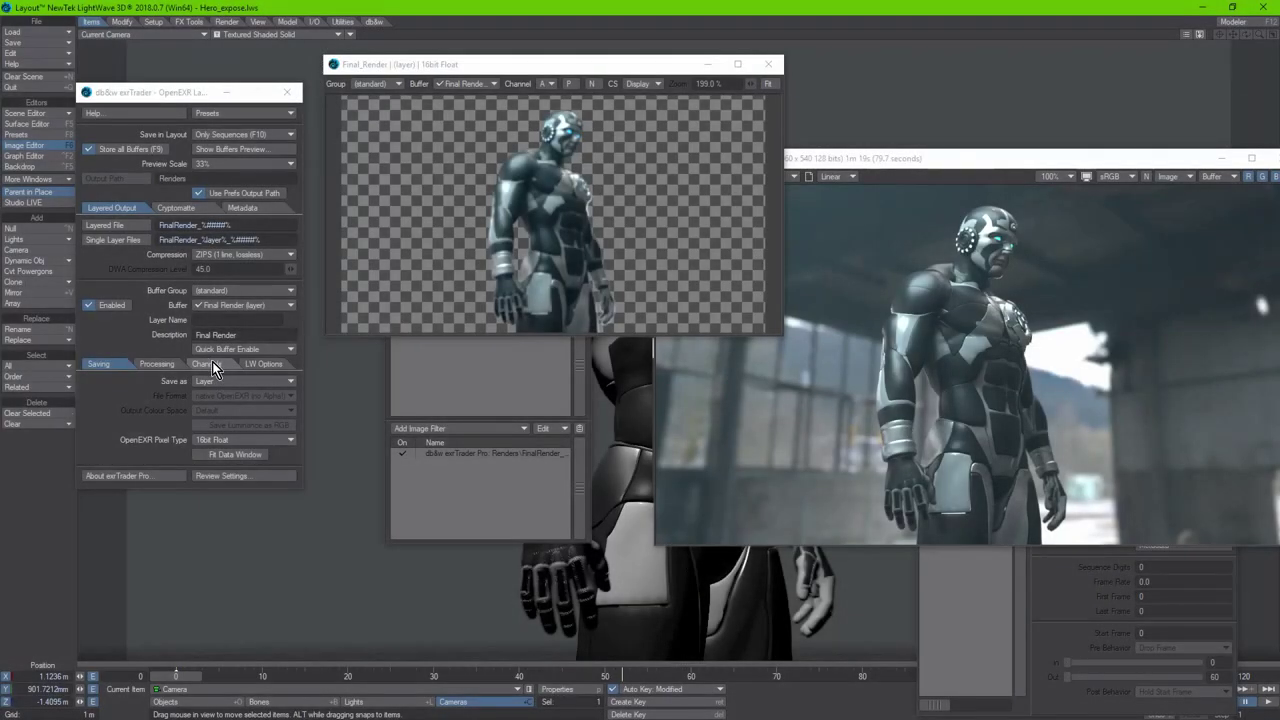
# Step: Examine the Final Render buffer's channel settings, the exrTrader presets and the LightWave-specific buffer options
pyautogui.click(210, 363)
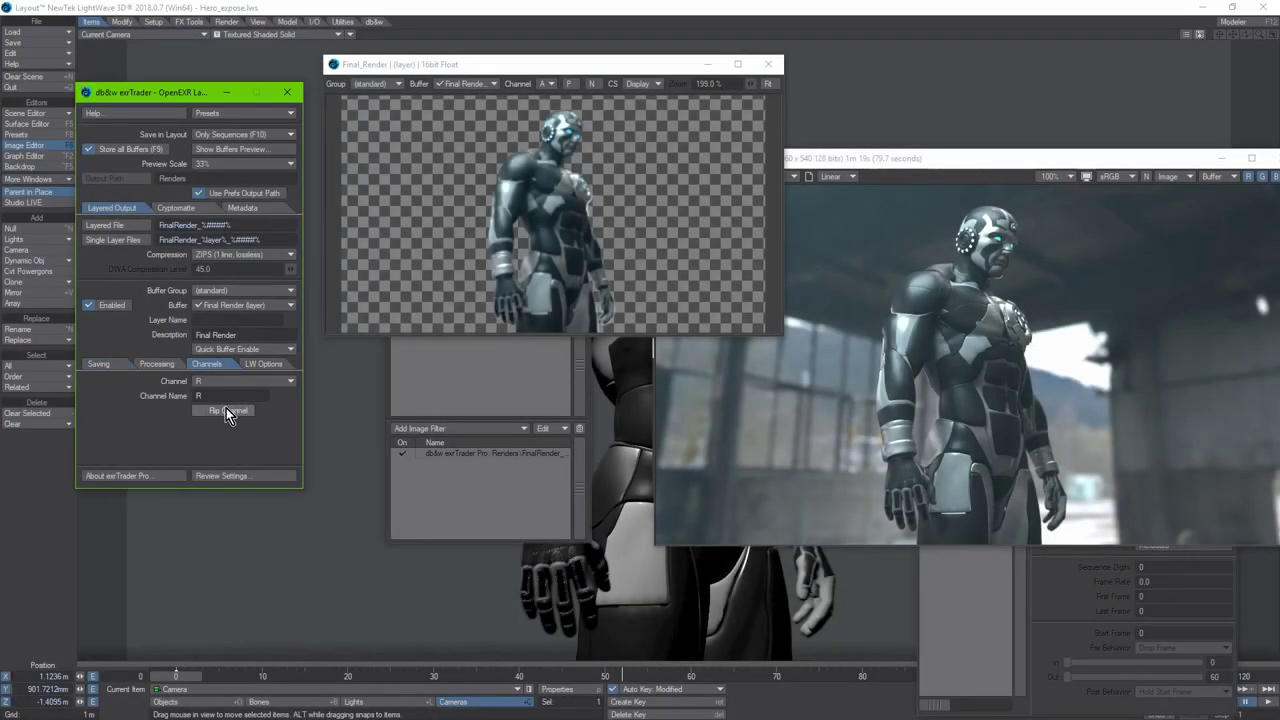
pyautogui.click(213, 320)
pyautogui.click(232, 114)
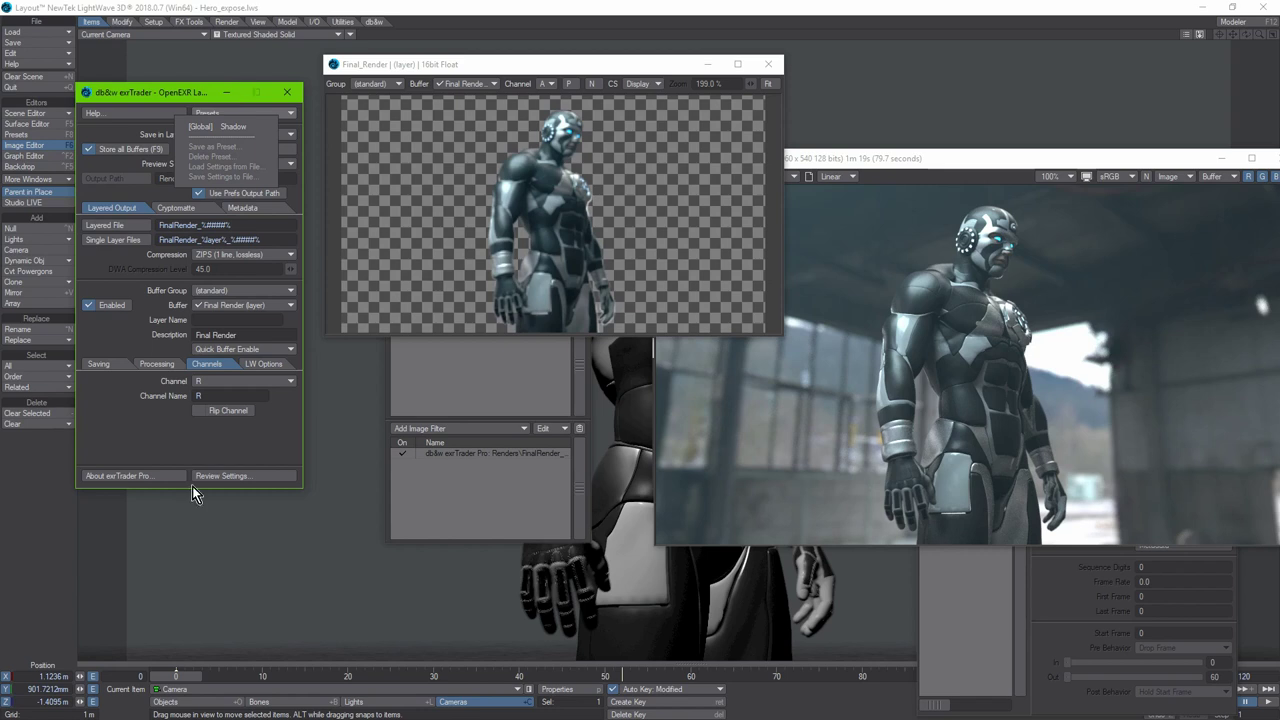
pyautogui.click(256, 367)
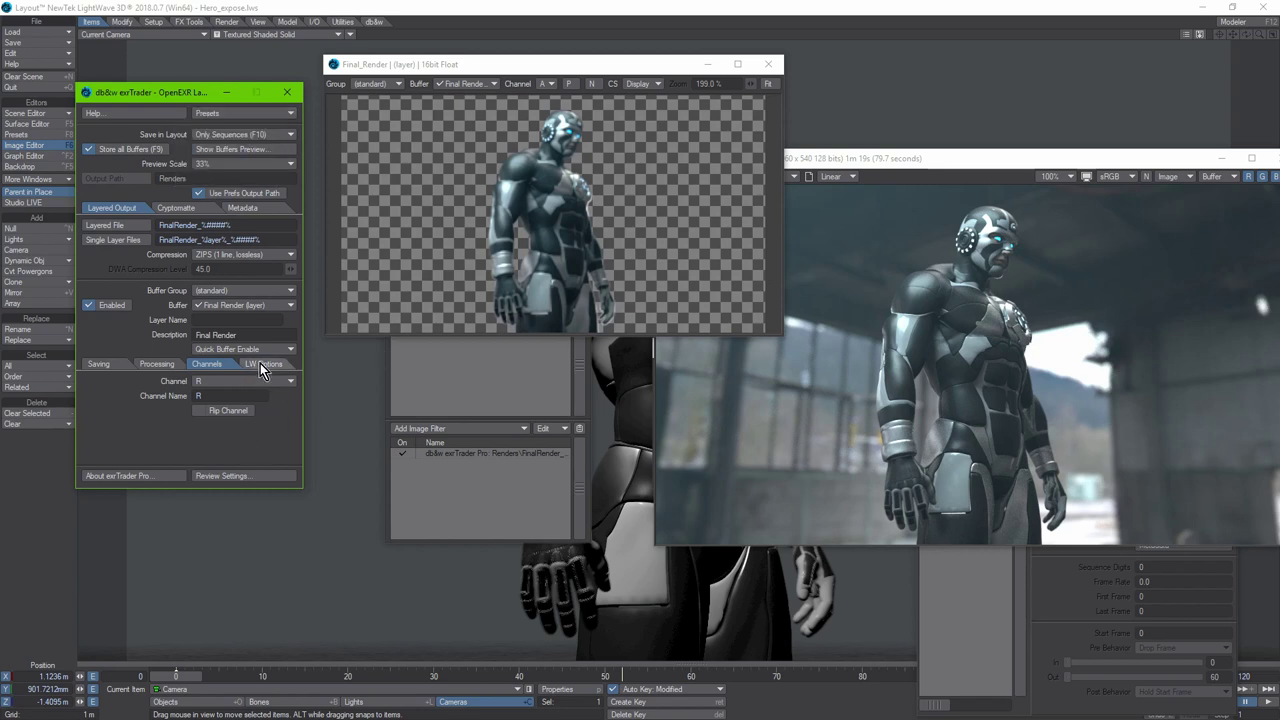
pyautogui.click(260, 363)
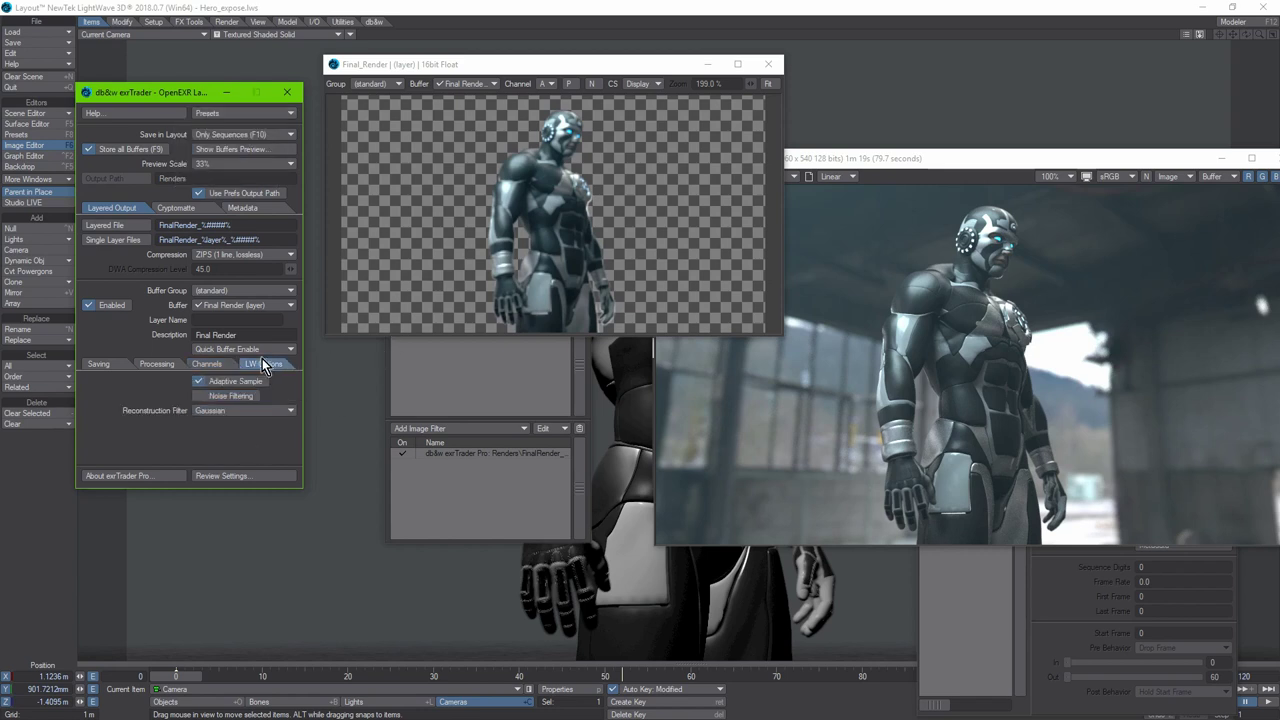
# Step: Open LightWave's render buffer properties and show the Final_Render buffer's settings for comparison with the exrTrader options
pyautogui.click(369, 428)
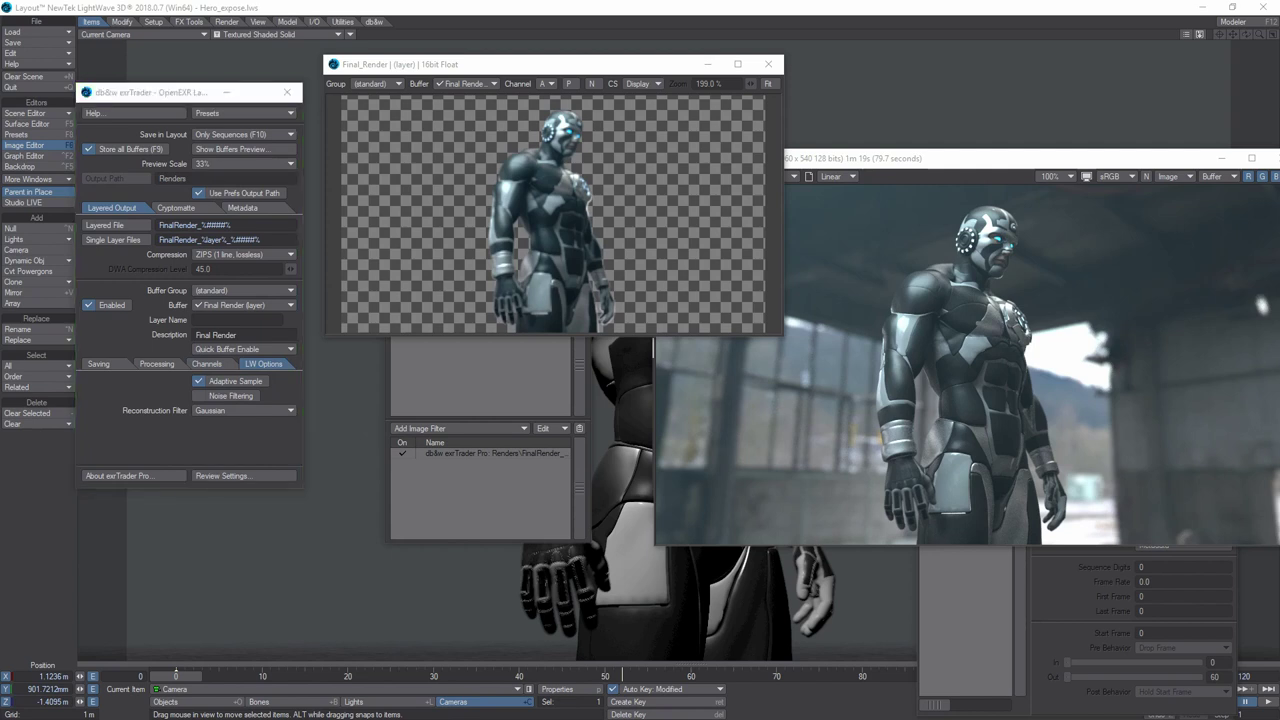
pyautogui.hotkey('ctrl', 'F8')
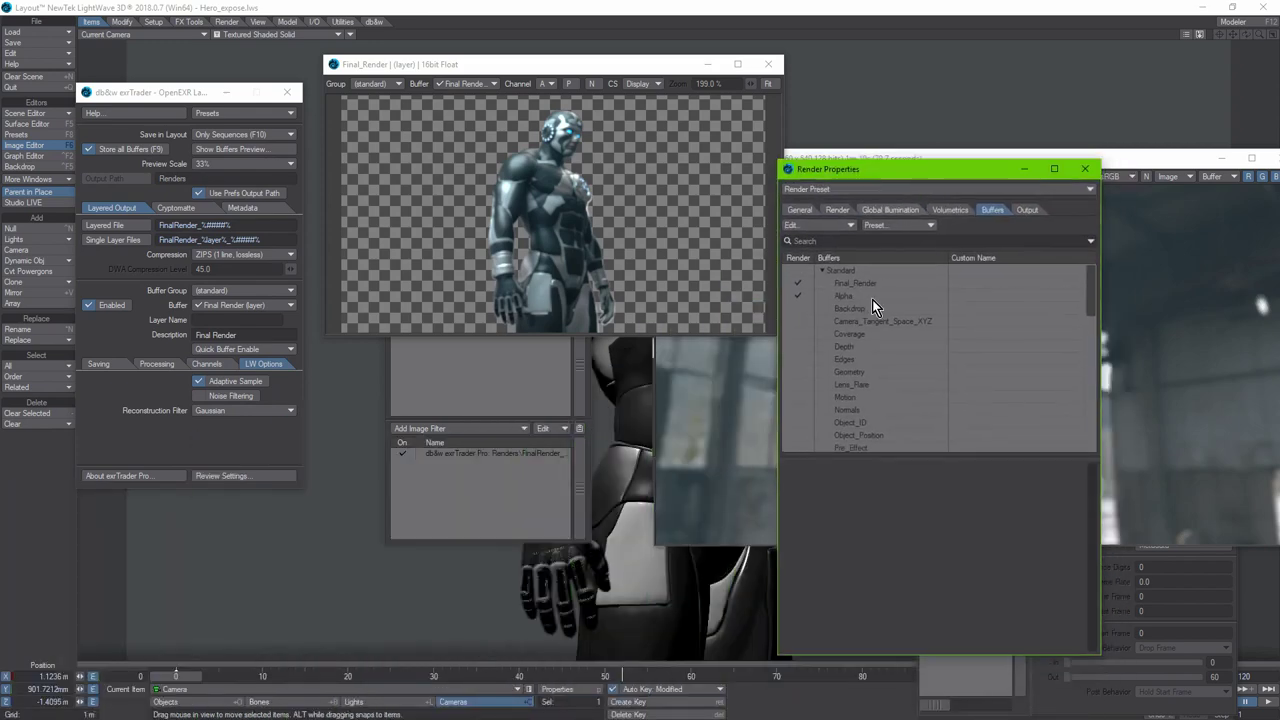
pyautogui.click(863, 285)
pyautogui.moveTo(881, 175); pyautogui.dragTo(708, 127)
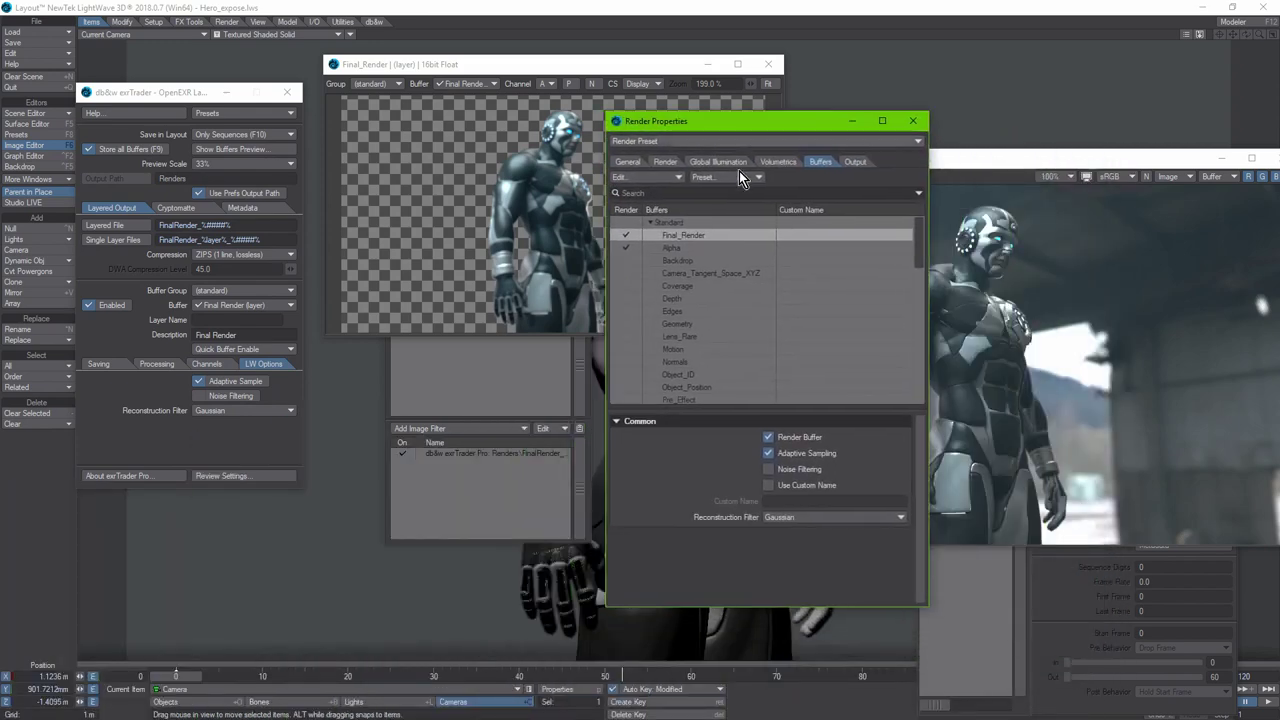
# Step: Try noise filtering and the Mitchell reconstruction filter on the Final Render buffer, and restore the Gaussian filter without noise filtering
pyautogui.click(234, 398)
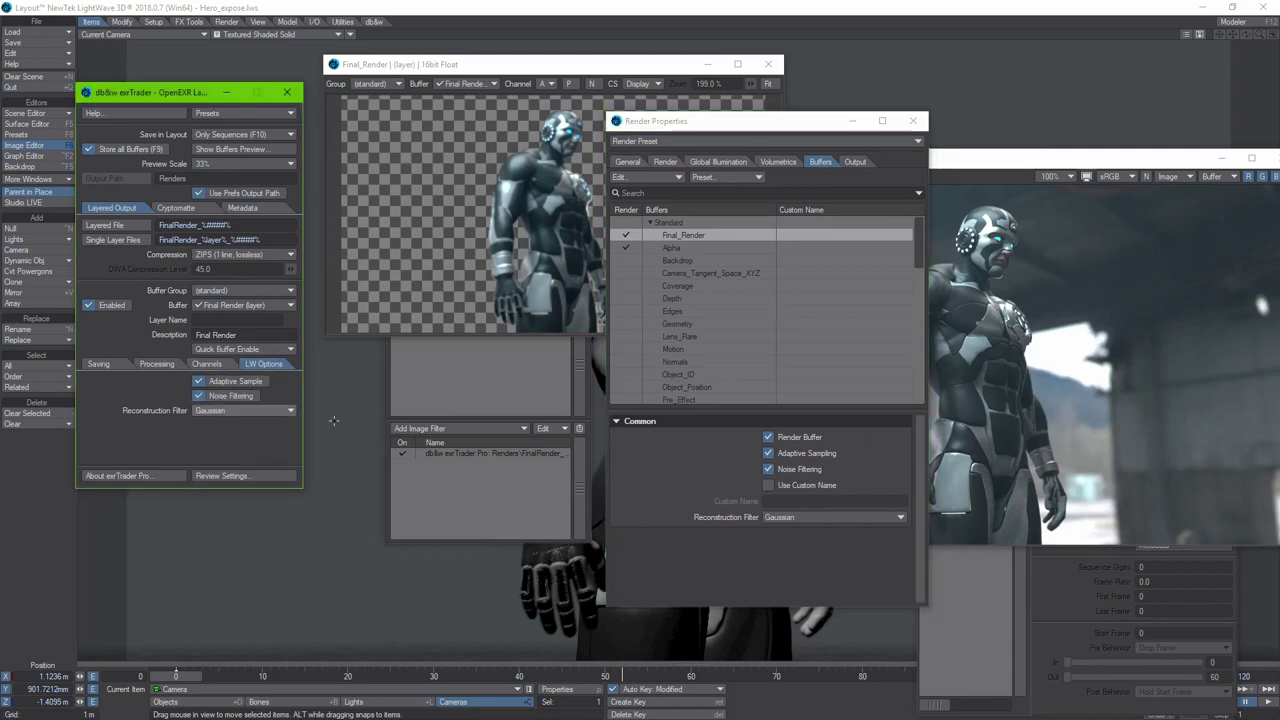
pyautogui.click(234, 396)
pyautogui.click(240, 410)
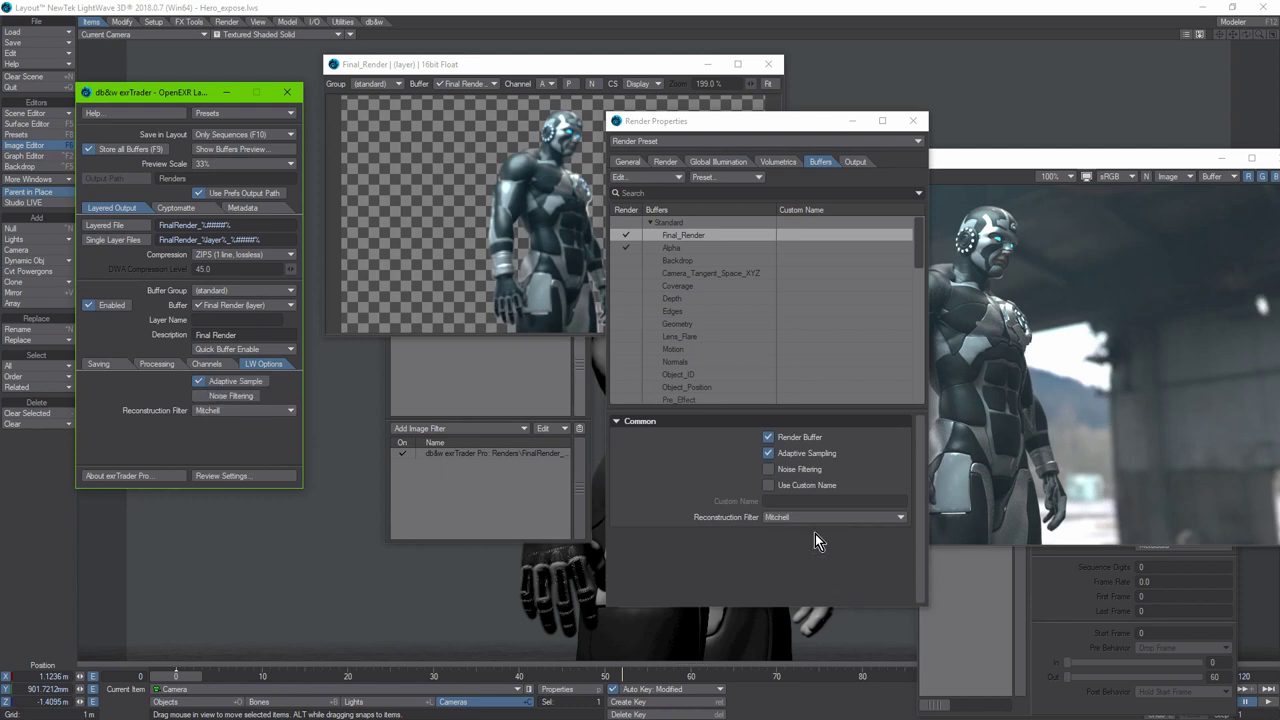
pyautogui.click(232, 410)
pyautogui.click(221, 424)
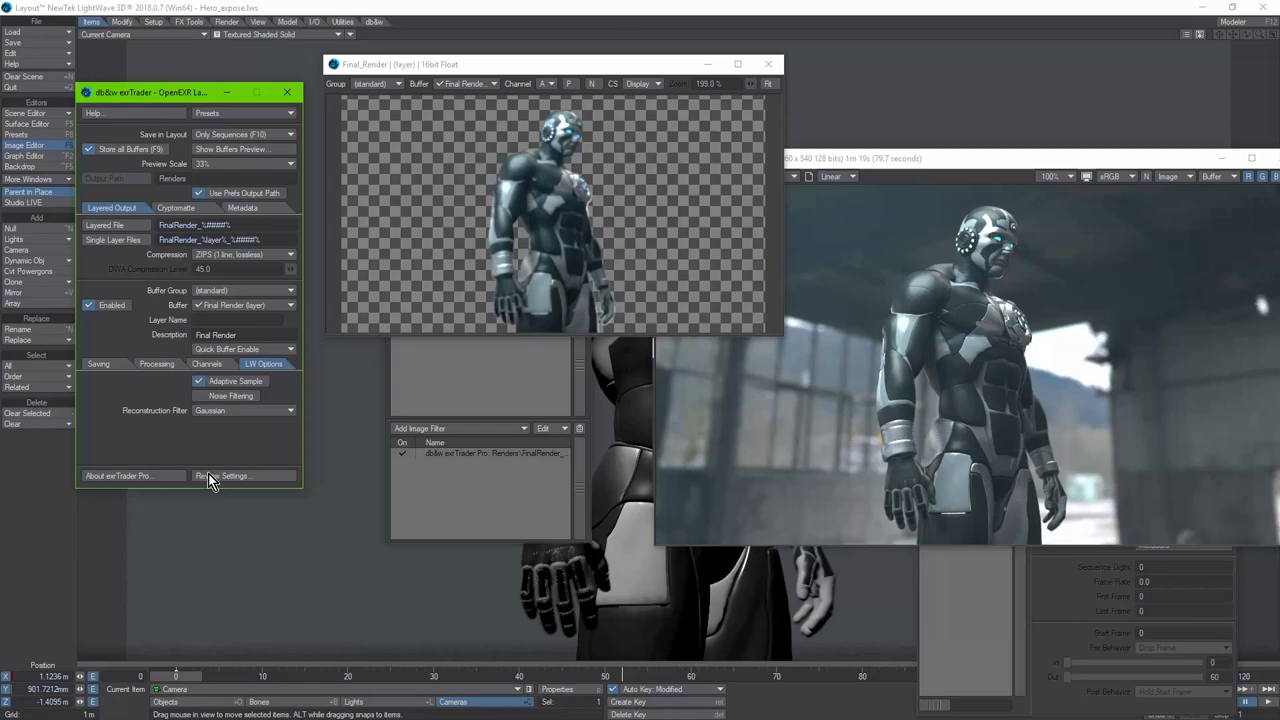
# Step: Review the active buffer settings and try embedding a 25% preview image in the file metadata
pyautogui.click(210, 476)
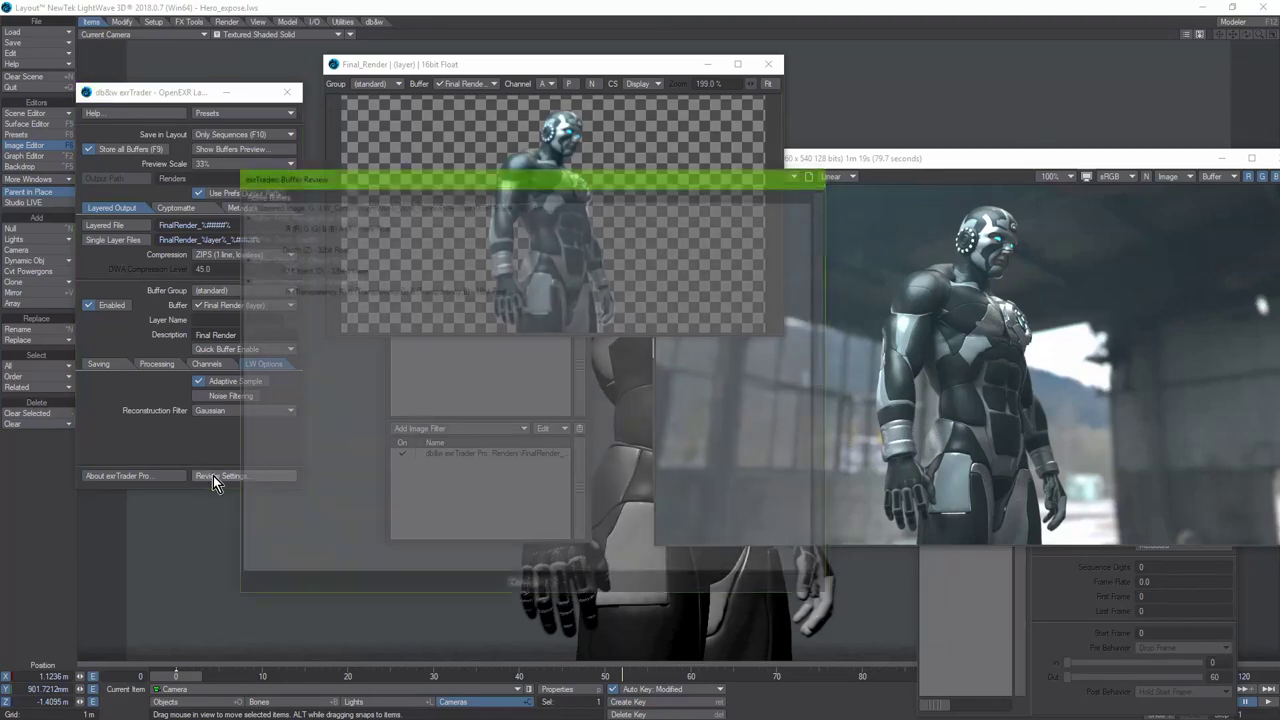
pyautogui.moveTo(537, 185); pyautogui.dragTo(525, 165)
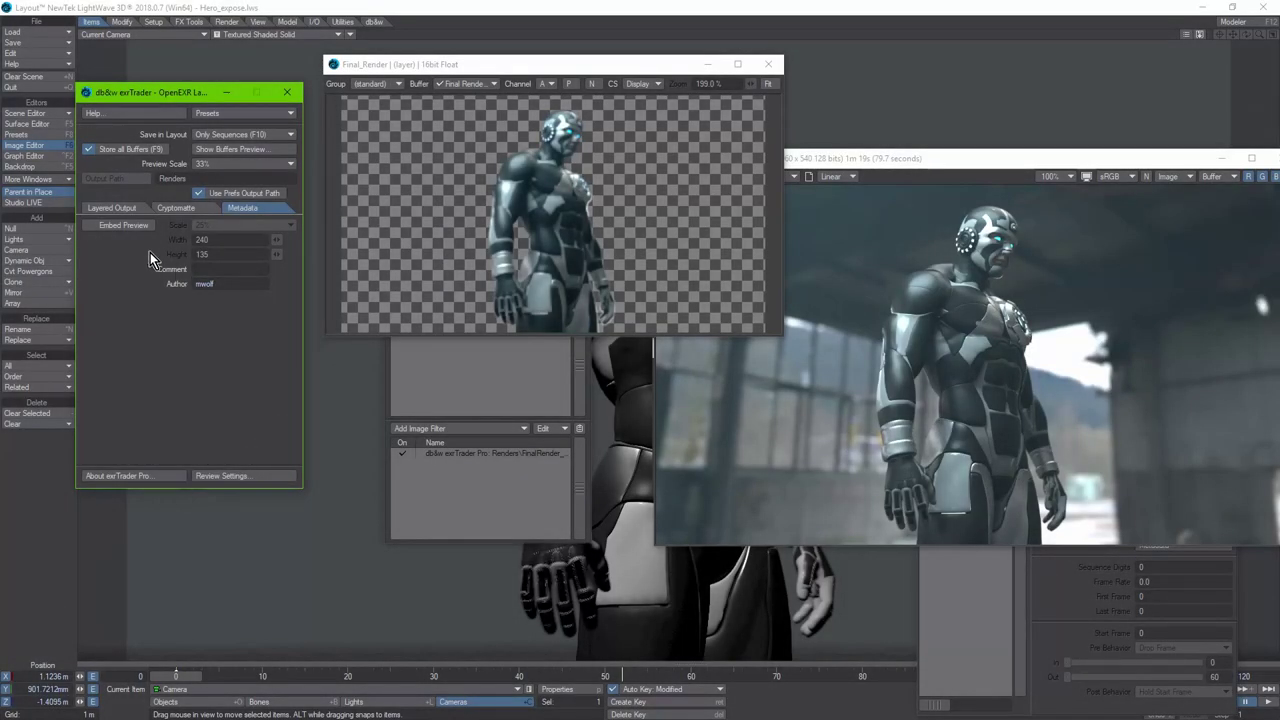
pyautogui.click(117, 226)
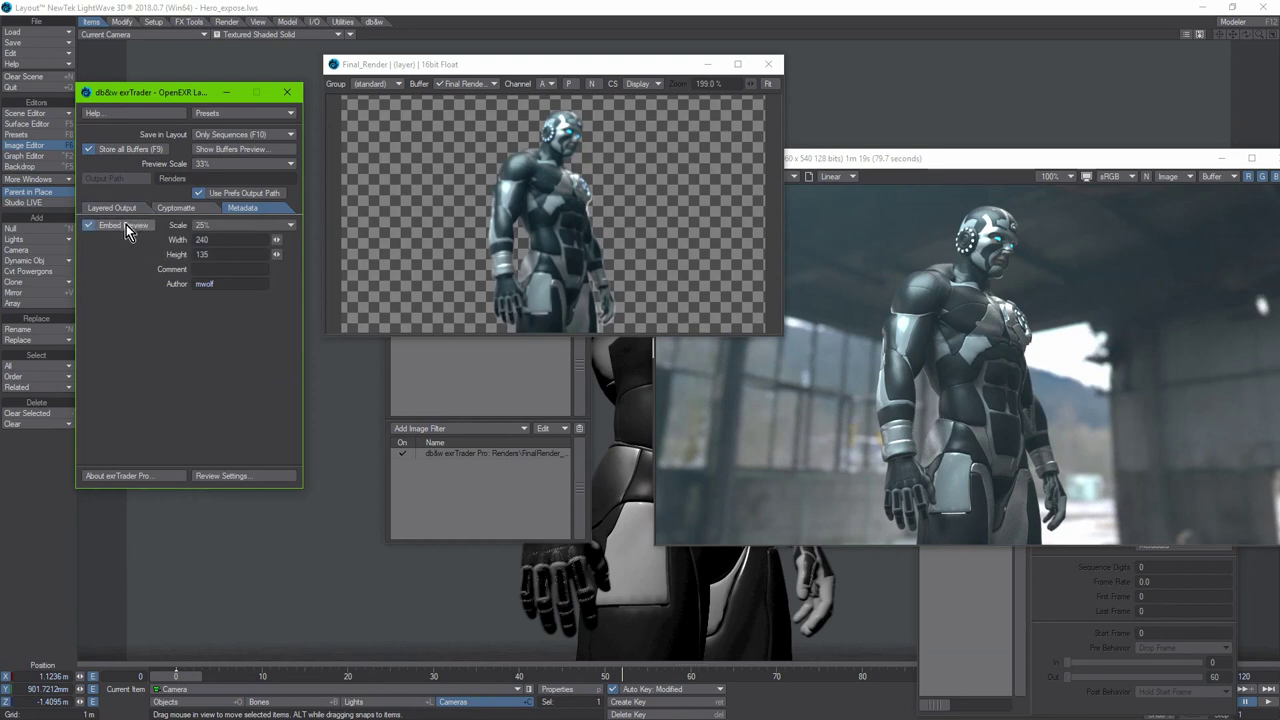
pyautogui.click(126, 225)
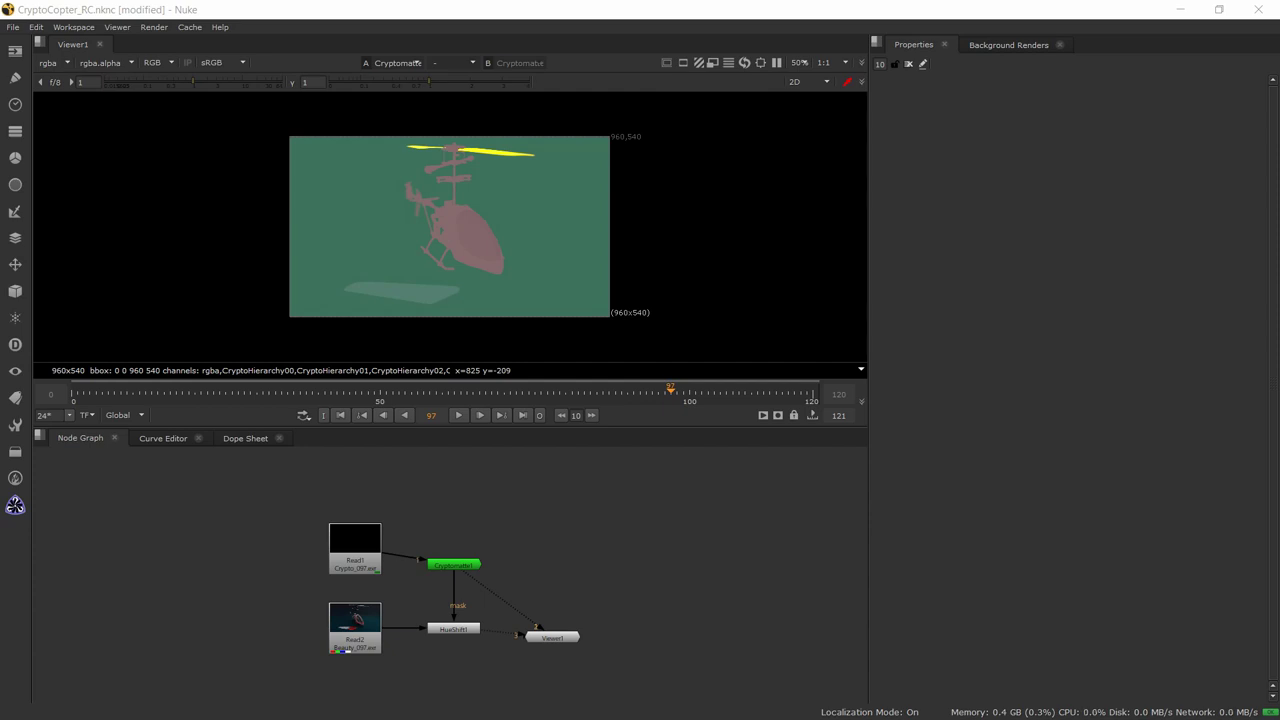
# Step: Switch to Nuke and reposition the Read2 beauty node just below the Read1 crypto node in the node graph
pyautogui.click(656, 580)
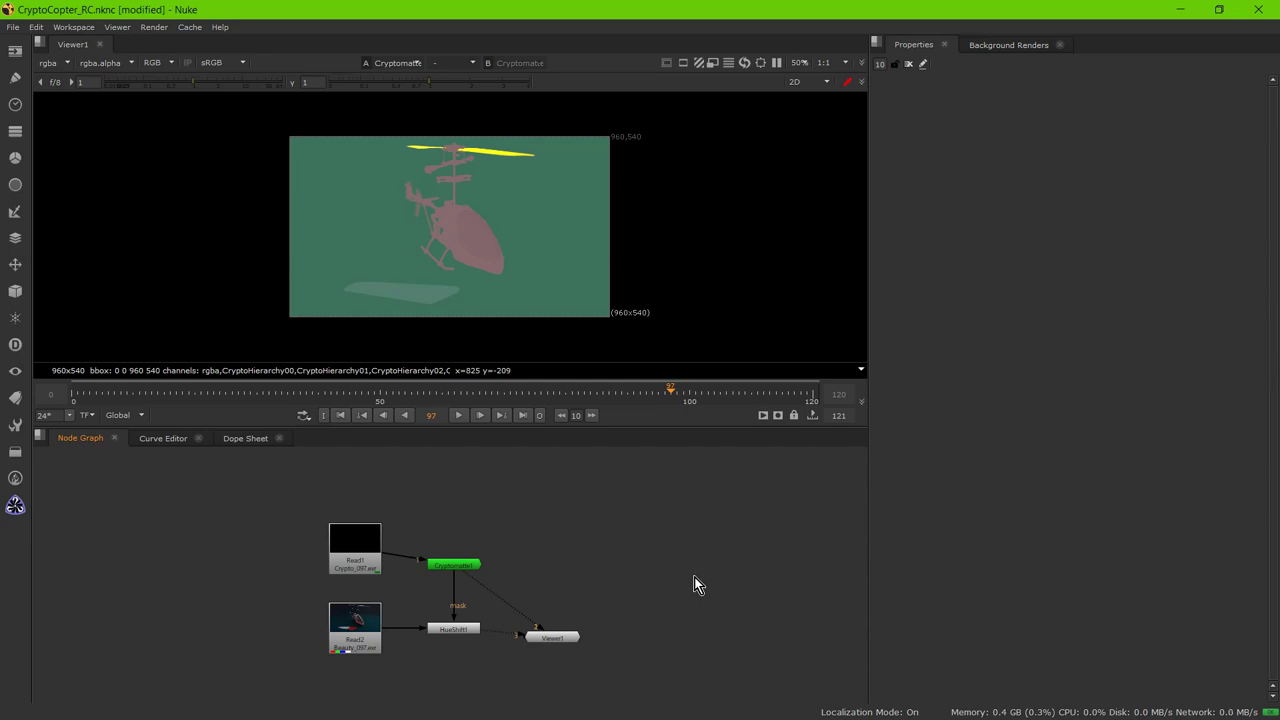
pyautogui.scroll(5, 600, 630)
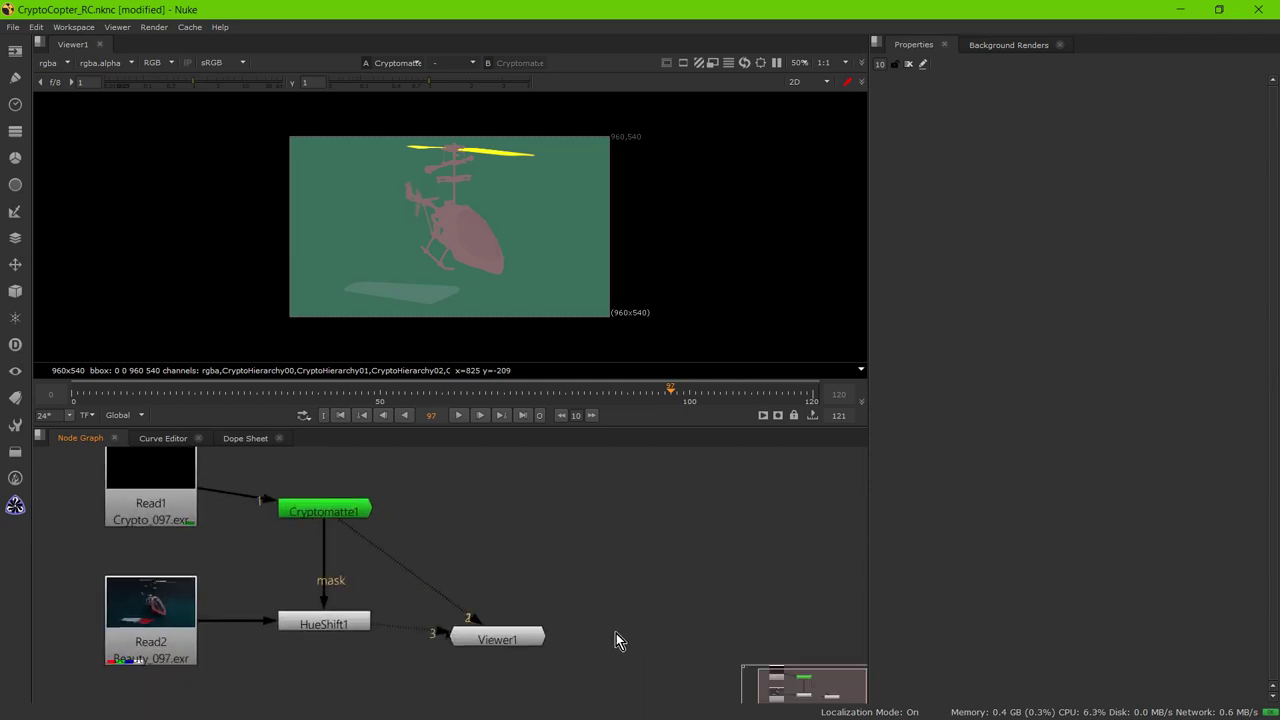
pyautogui.moveTo(268, 662); pyautogui.dragTo(418, 97)
pyautogui.scroll(-6, 499, 590)
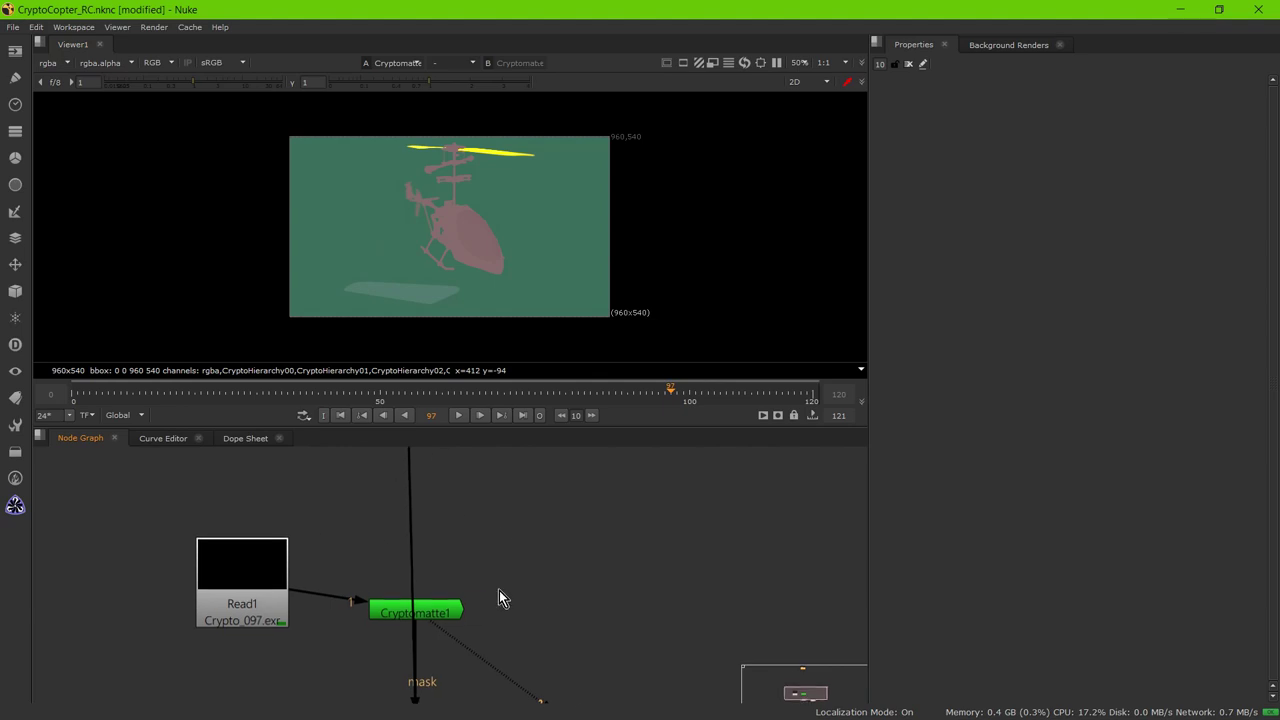
pyautogui.moveTo(435, 518); pyautogui.dragTo(399, 614)
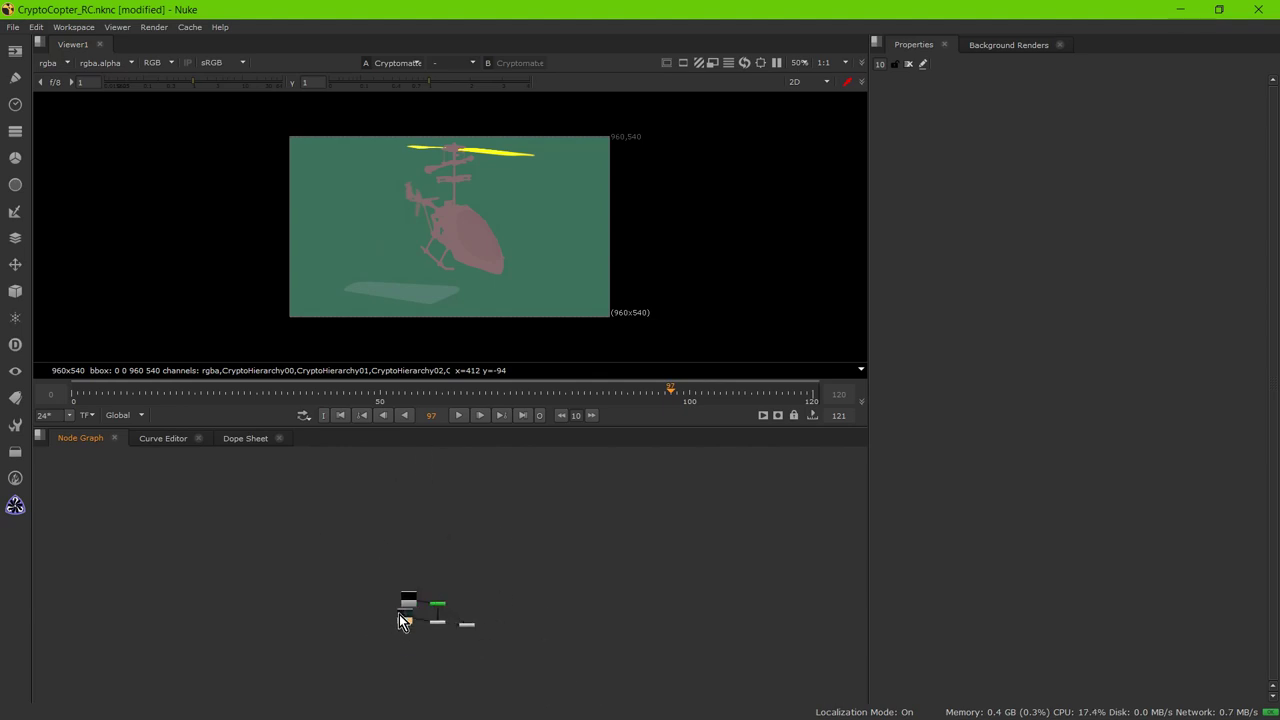
pyautogui.scroll(3, 357, 677)
pyautogui.scroll(3, 484, 620)
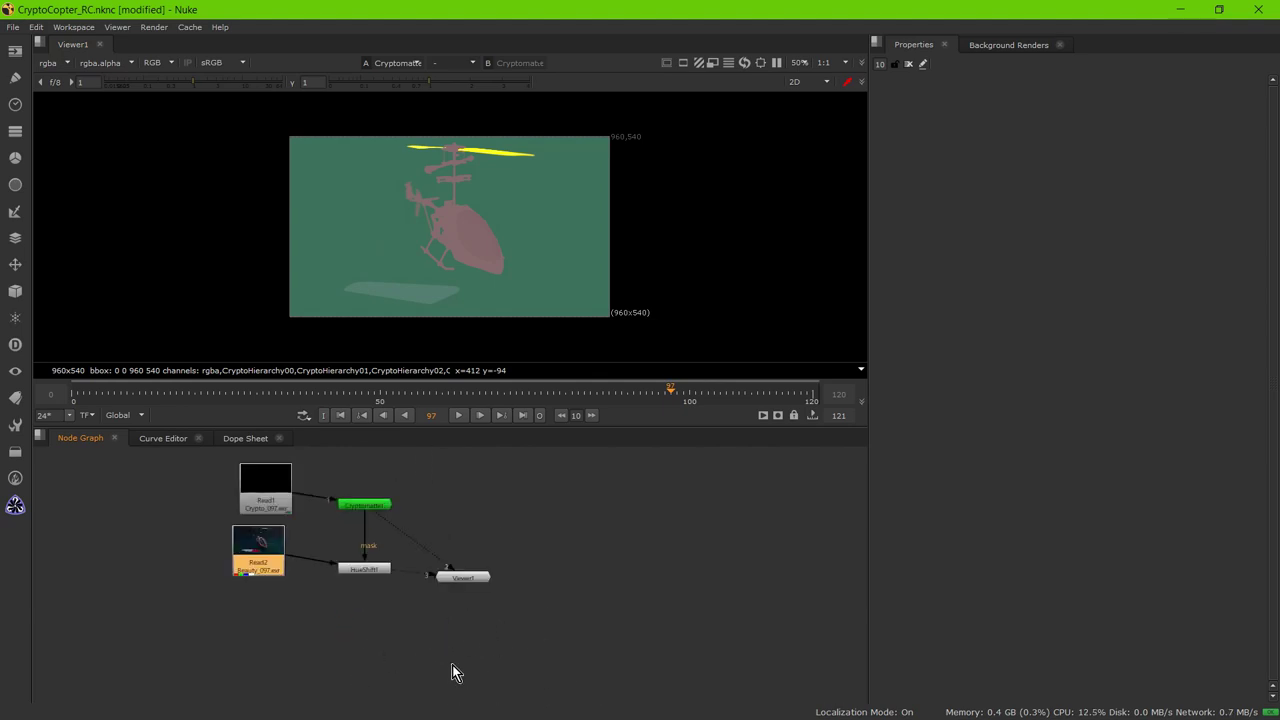
# Step: Display the HueShift1 result in the viewer and enlarge the viewer area for a closer look at the helicopter
pyautogui.click(458, 574)
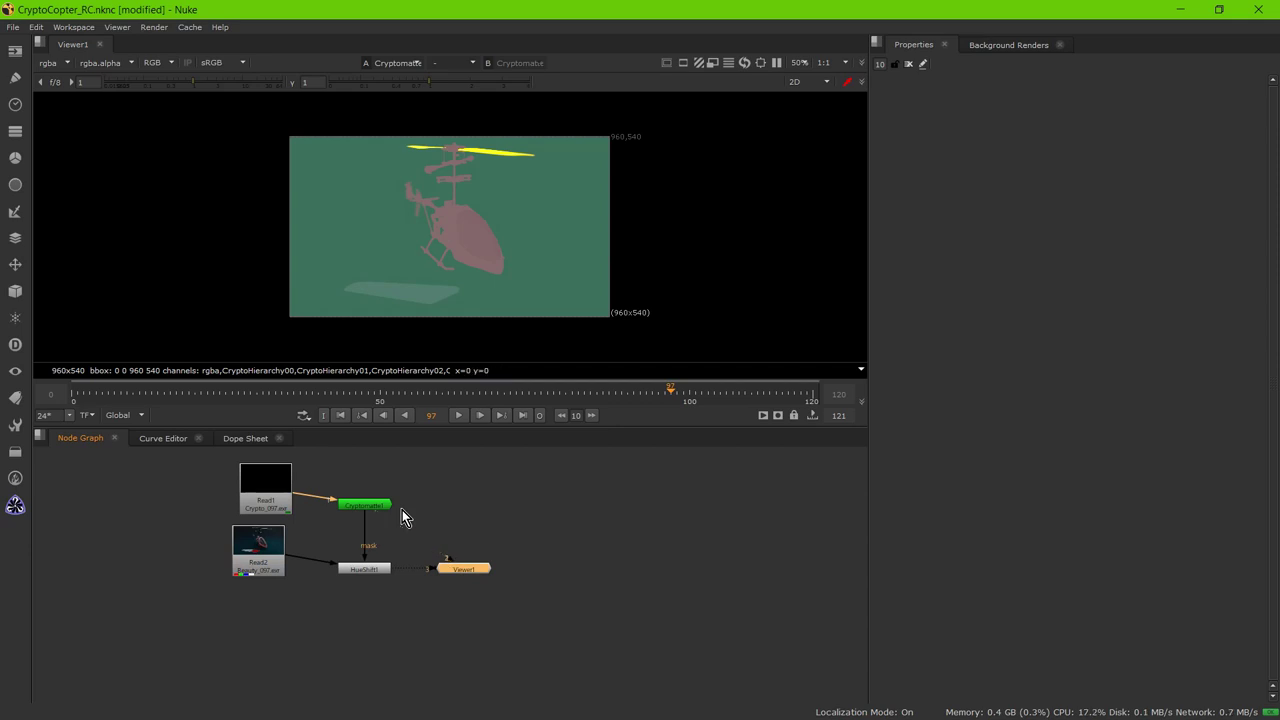
pyautogui.press('2')
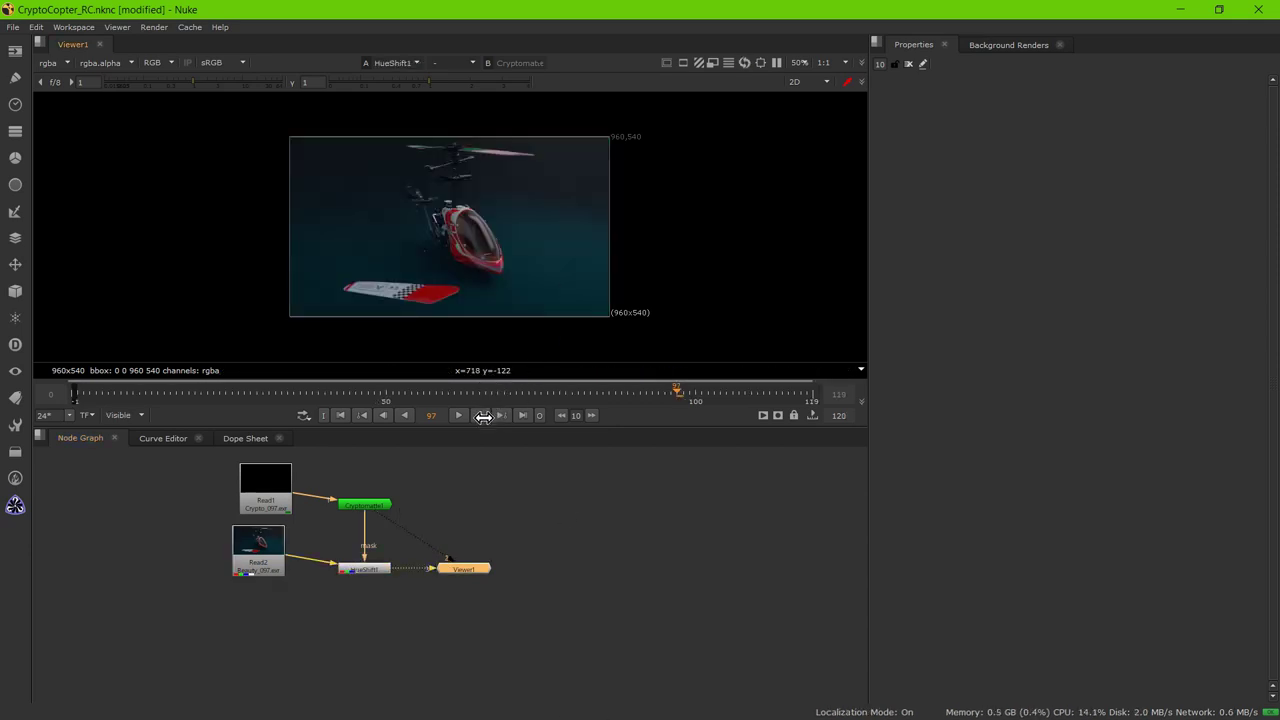
pyautogui.scroll(3, 486, 299)
pyautogui.scroll(2, 428, 263)
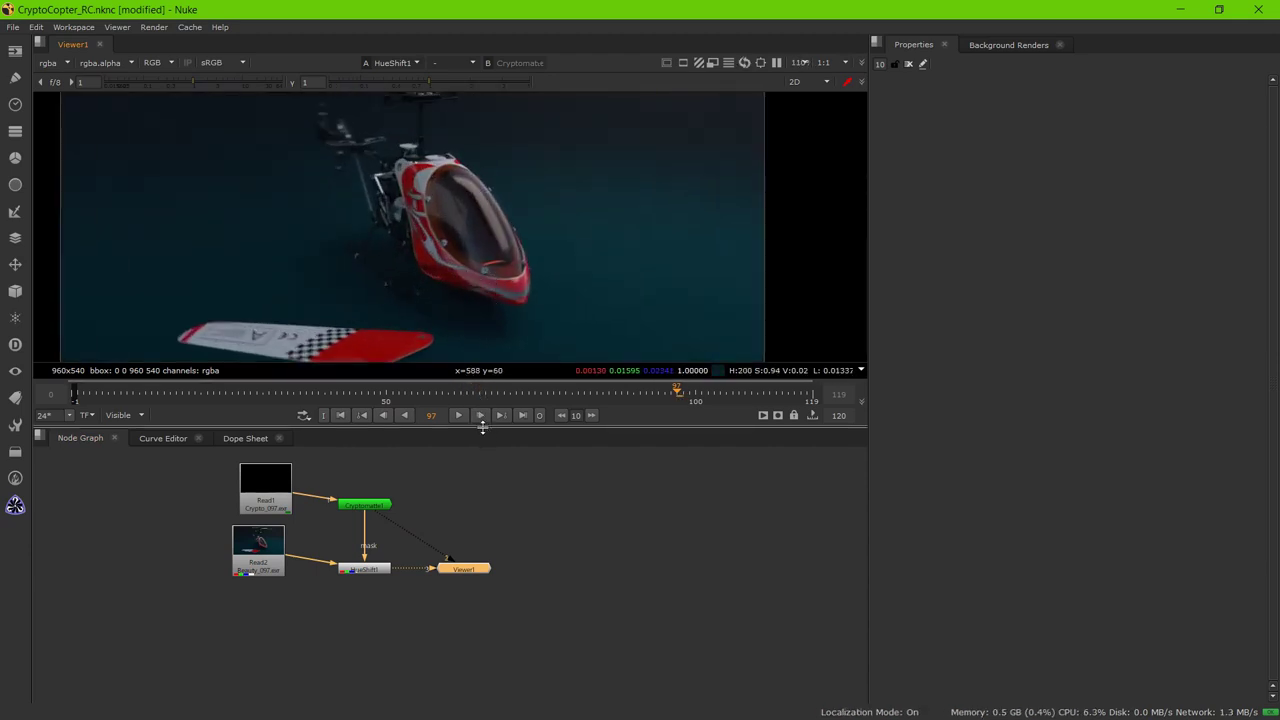
pyautogui.moveTo(479, 425); pyautogui.dragTo(489, 538)
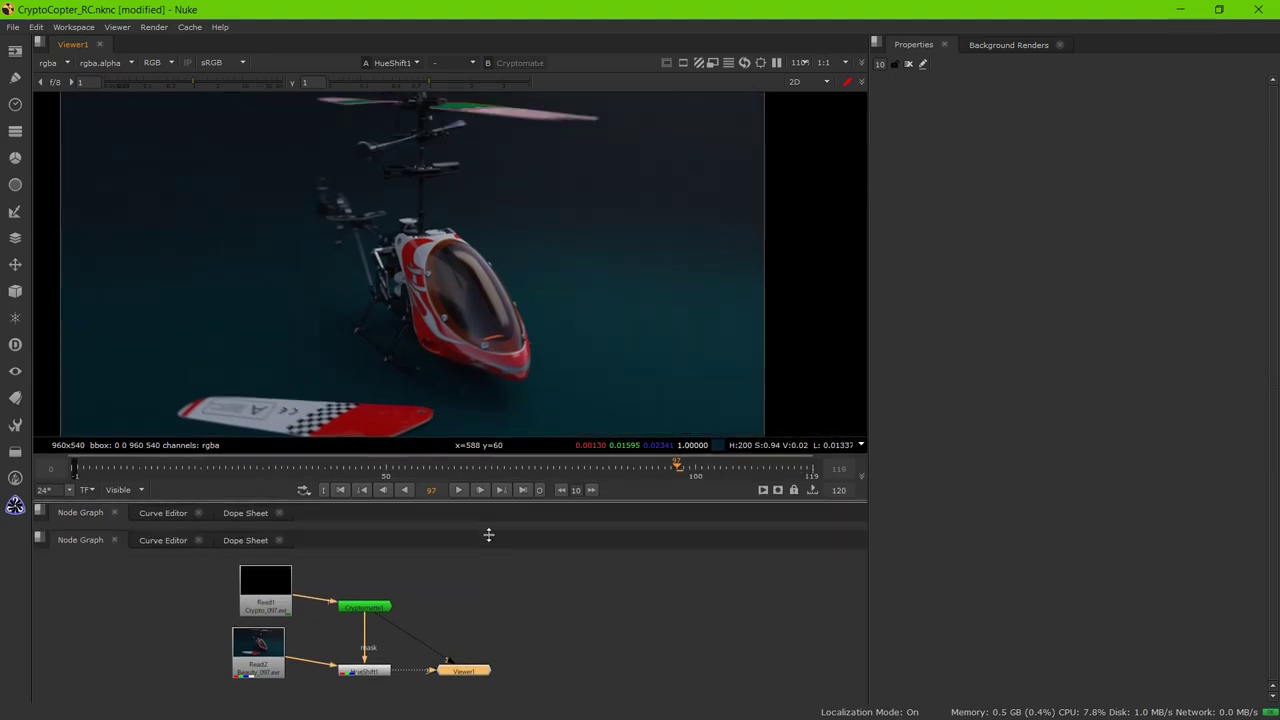
# Step: Align the Read2 node with HueShift1, display the Cryptomatte1 output in the viewer, and select the Cryptomatte1 node
pyautogui.moveTo(255, 646); pyautogui.dragTo(255, 675)
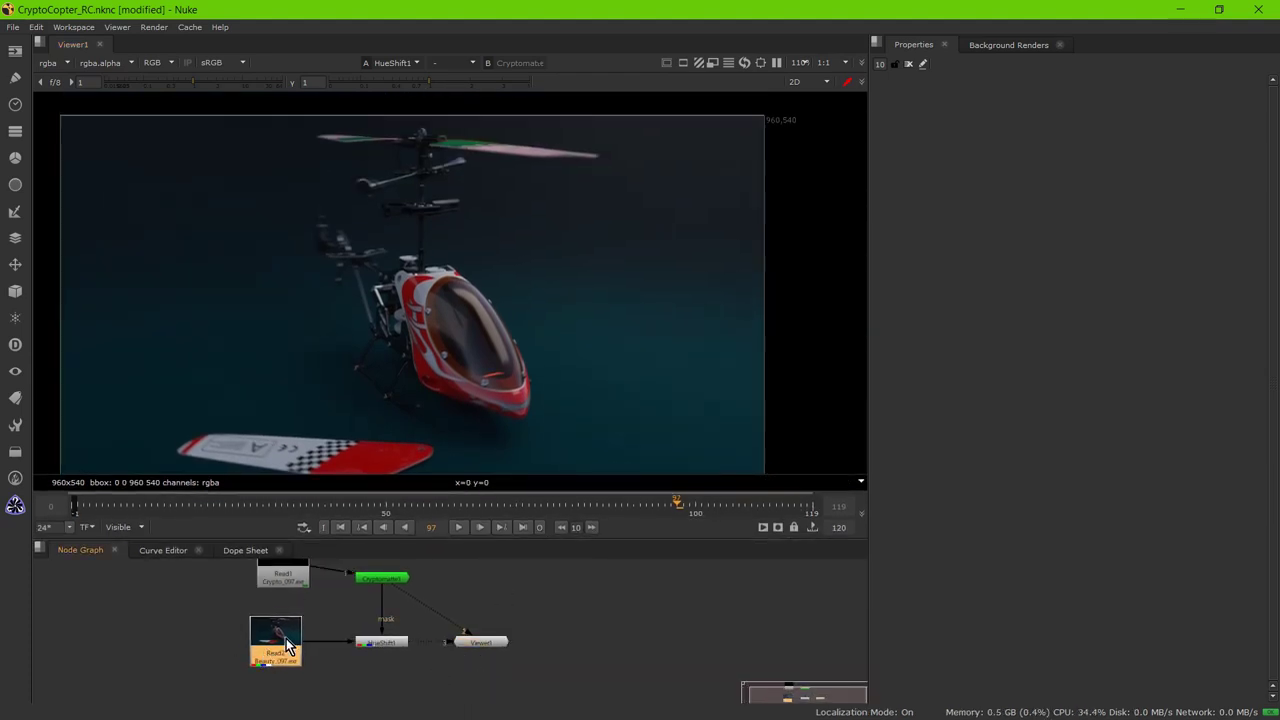
pyautogui.moveTo(300, 600); pyautogui.dragTo(285, 575, button='middle')
pyautogui.click(313, 600)
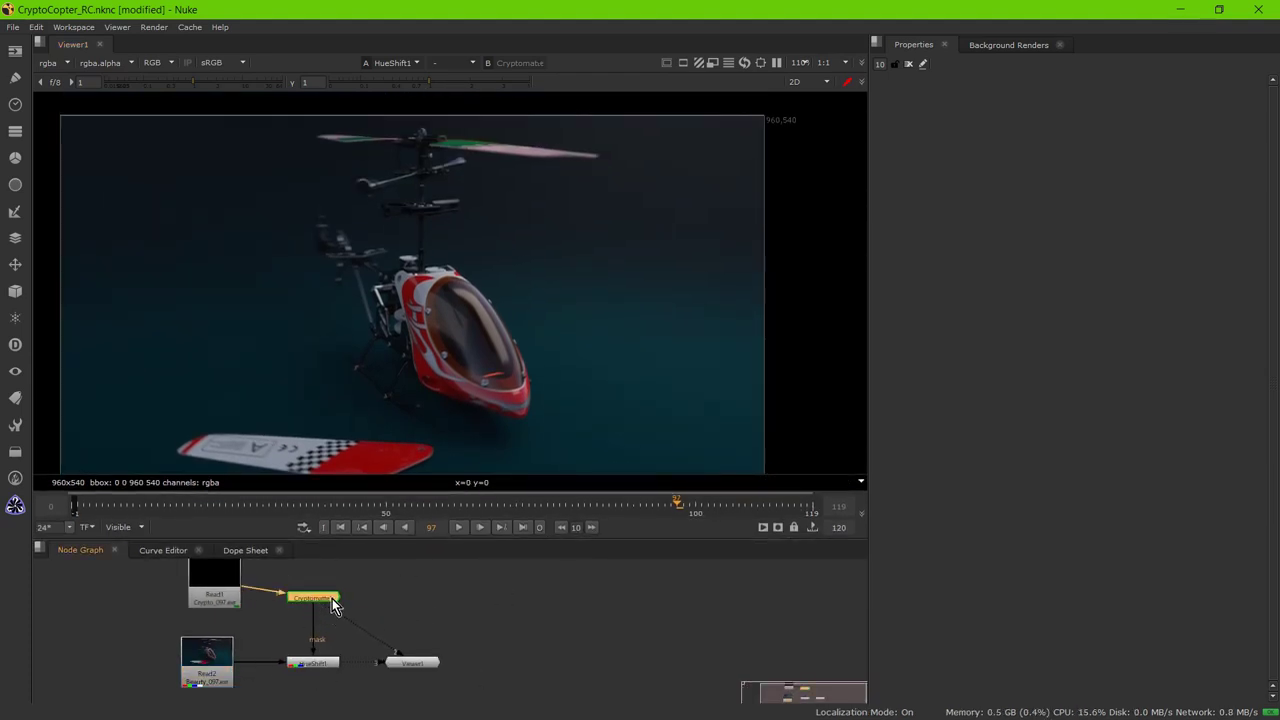
pyautogui.press('1')
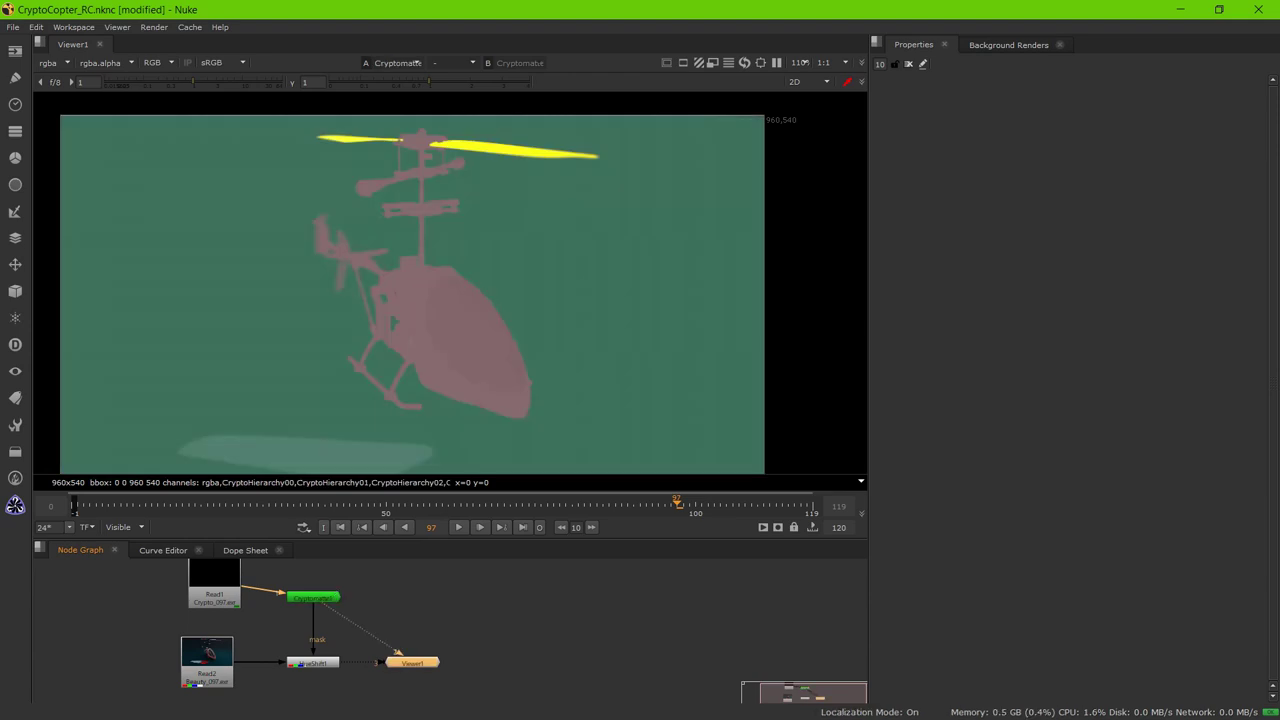
pyautogui.click(433, 599)
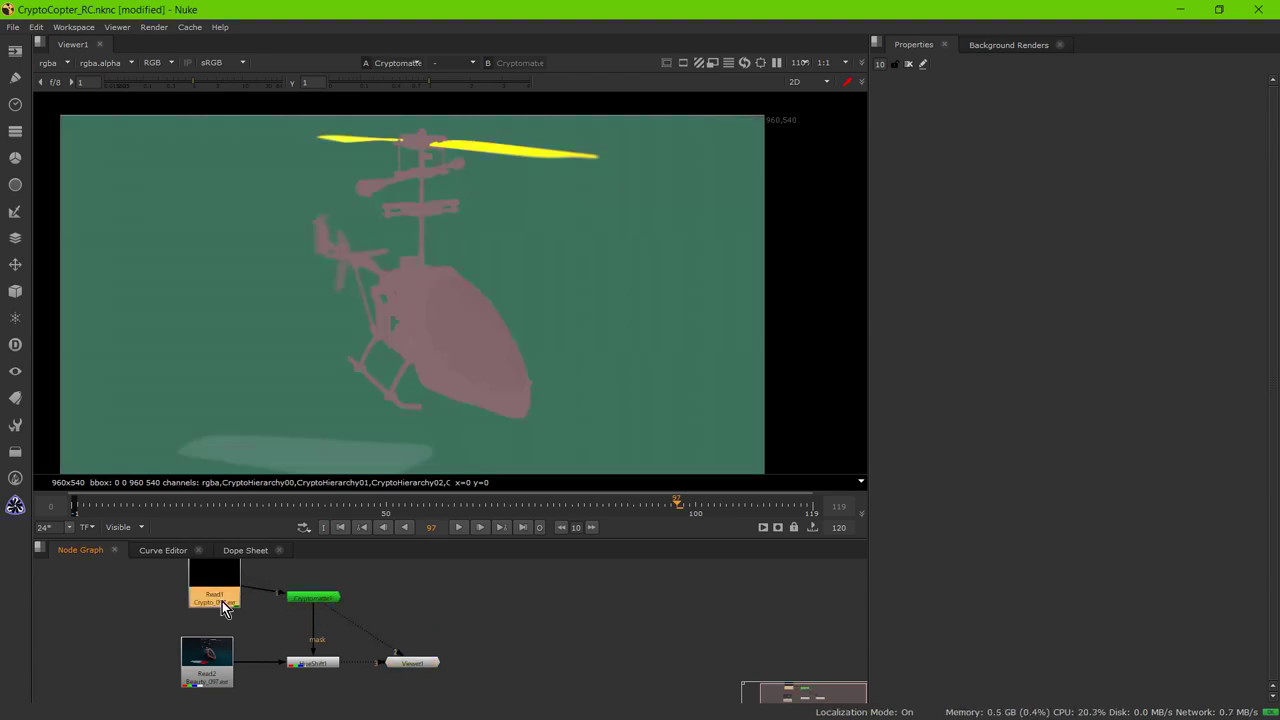
pyautogui.click(308, 597)
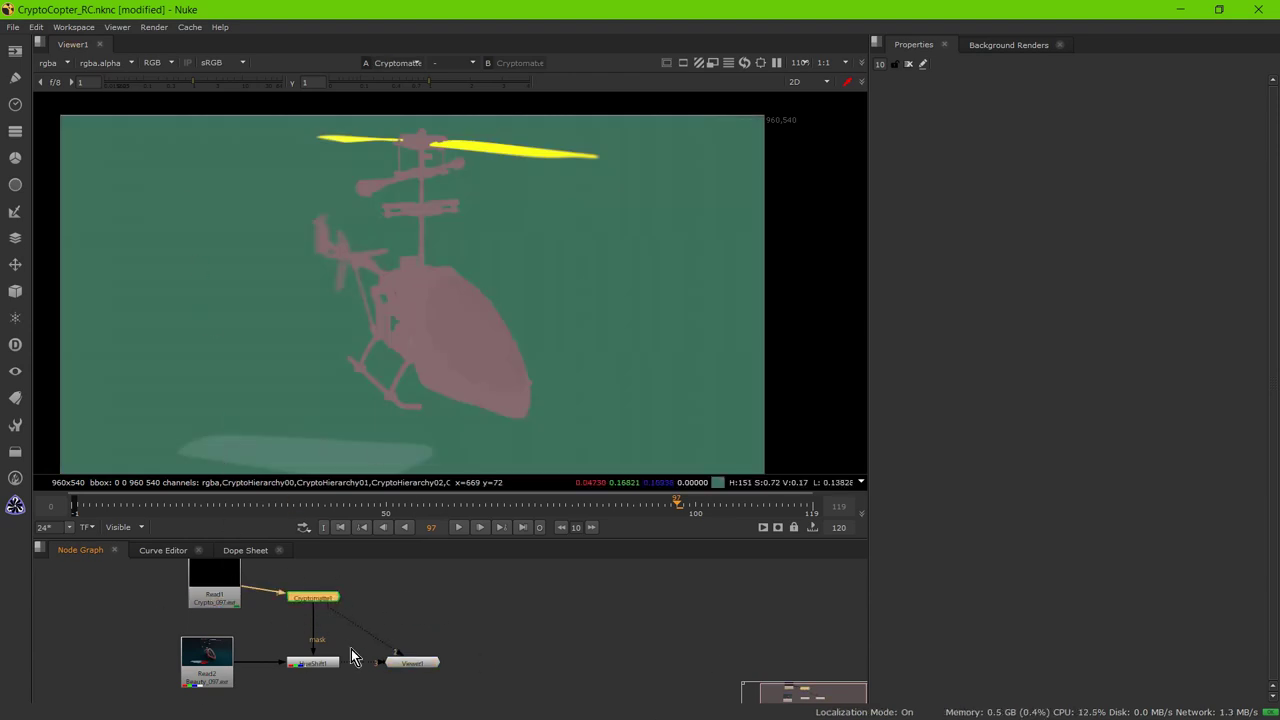
# Step: Clear the Cryptomatte1 matte list and pick the helicopter body as the new matte, RC_Helicopter
pyautogui.doubleClick(314, 598)
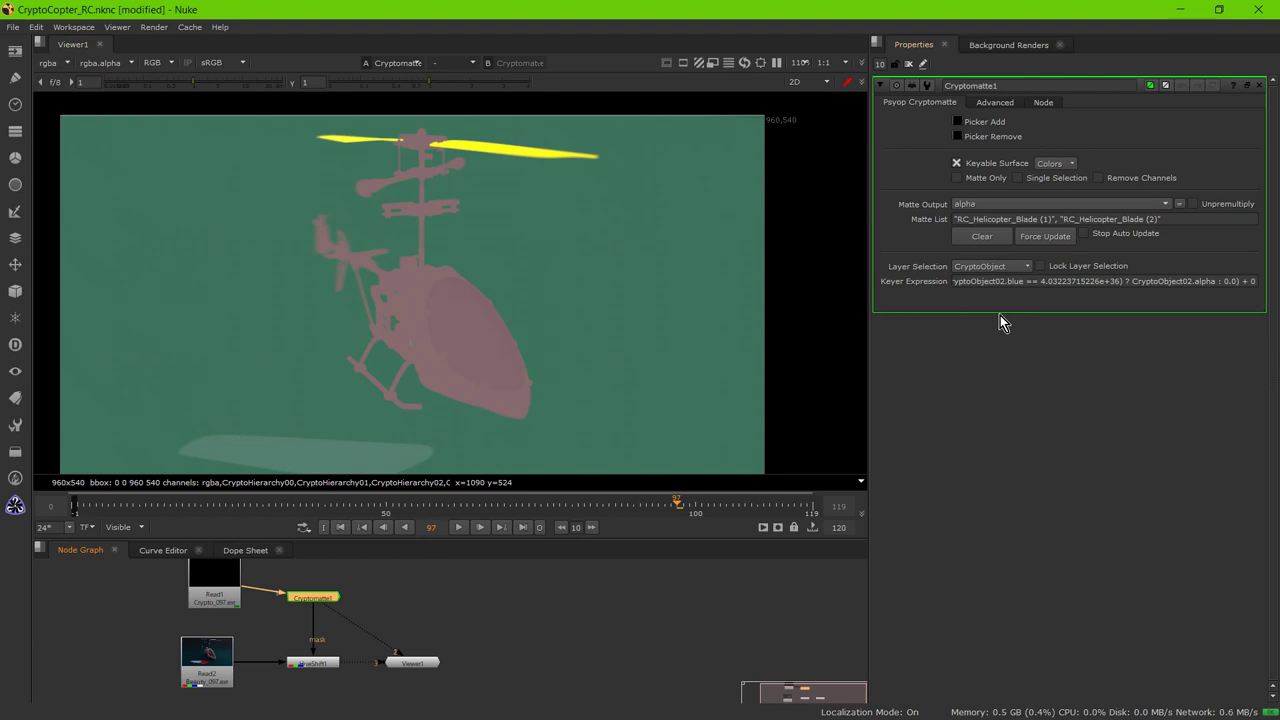
pyautogui.click(988, 236)
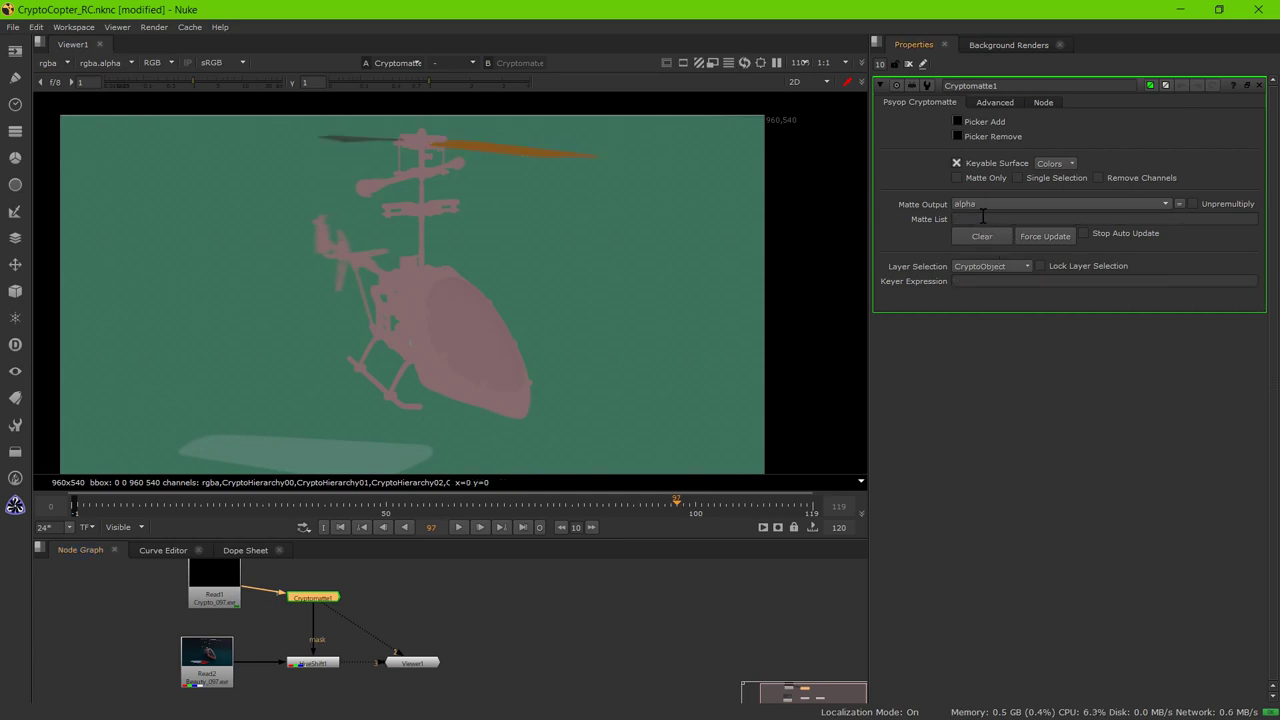
pyautogui.click(958, 122)
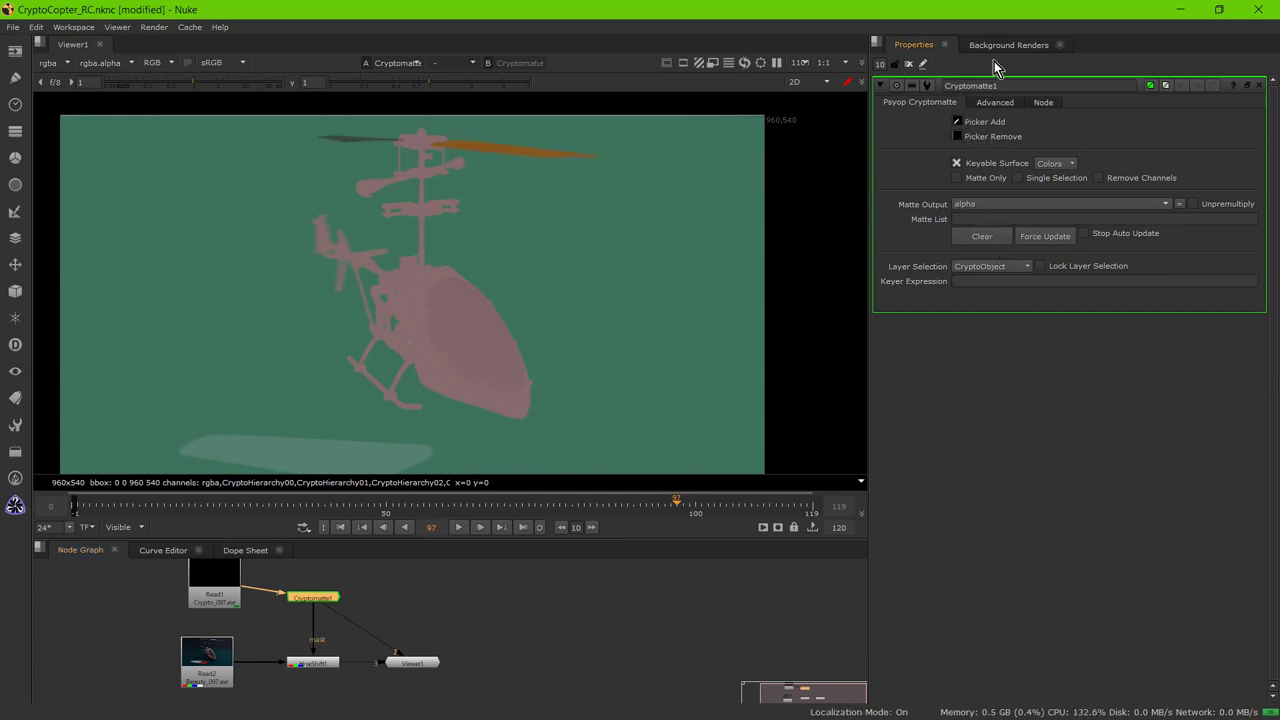
pyautogui.keyDown('ctrl'); pyautogui.click(459, 333); pyautogui.keyUp('ctrl')
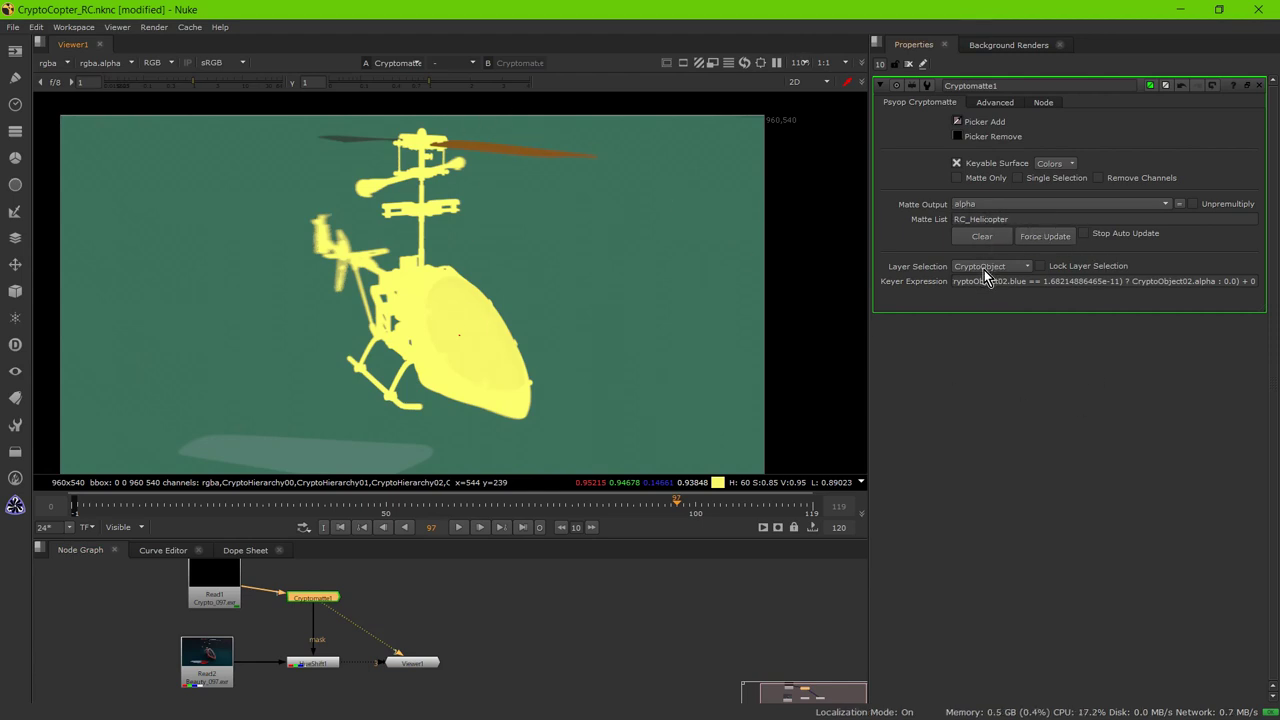
# Step: Examine the edges of the helicopter matte up close around the canopy and tail rotor
pyautogui.scroll(1, 362, 359)
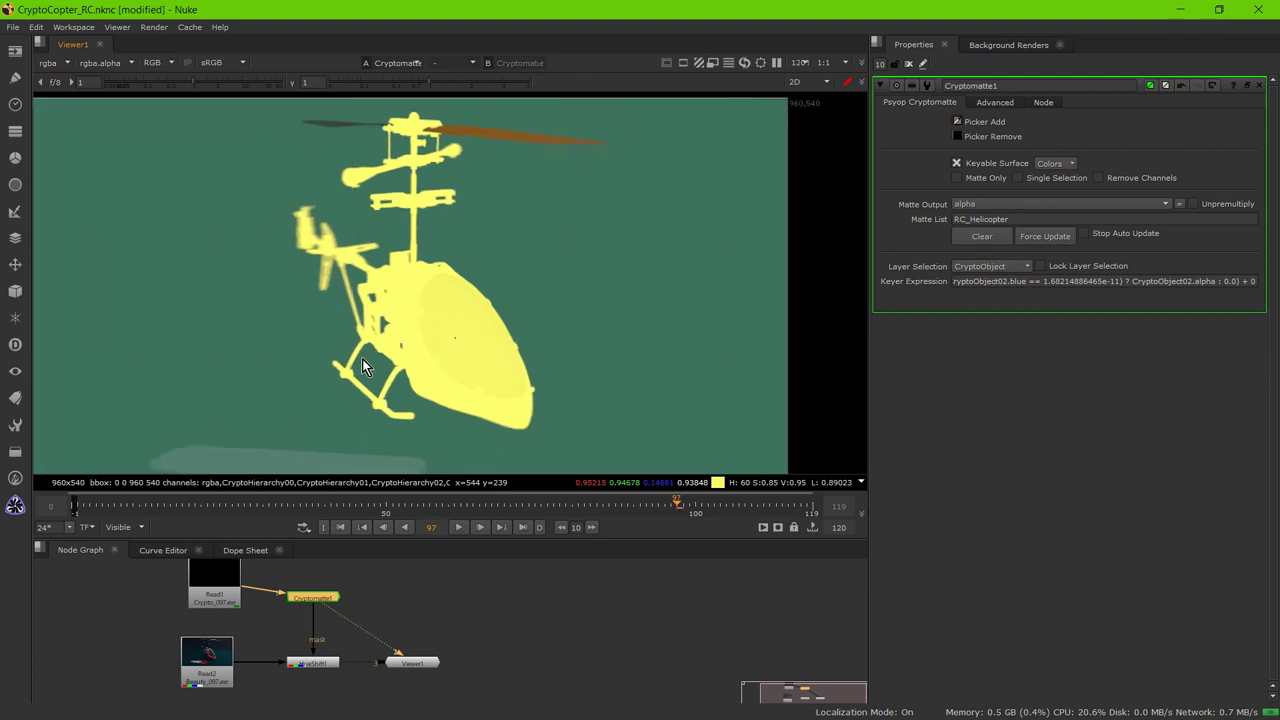
pyautogui.scroll(10, 362, 359)
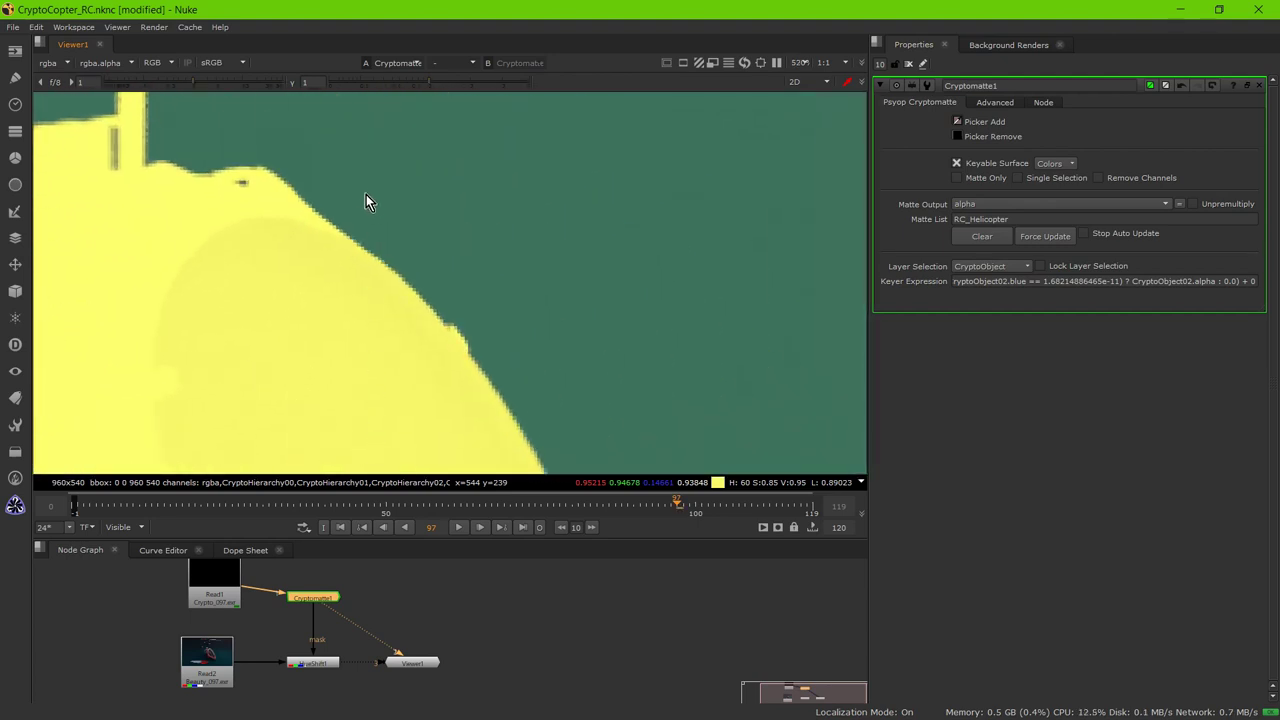
pyautogui.scroll(-4, 341, 306)
pyautogui.moveTo(267, 240); pyautogui.dragTo(500, 329, button='middle')
pyautogui.scroll(2, 451, 329)
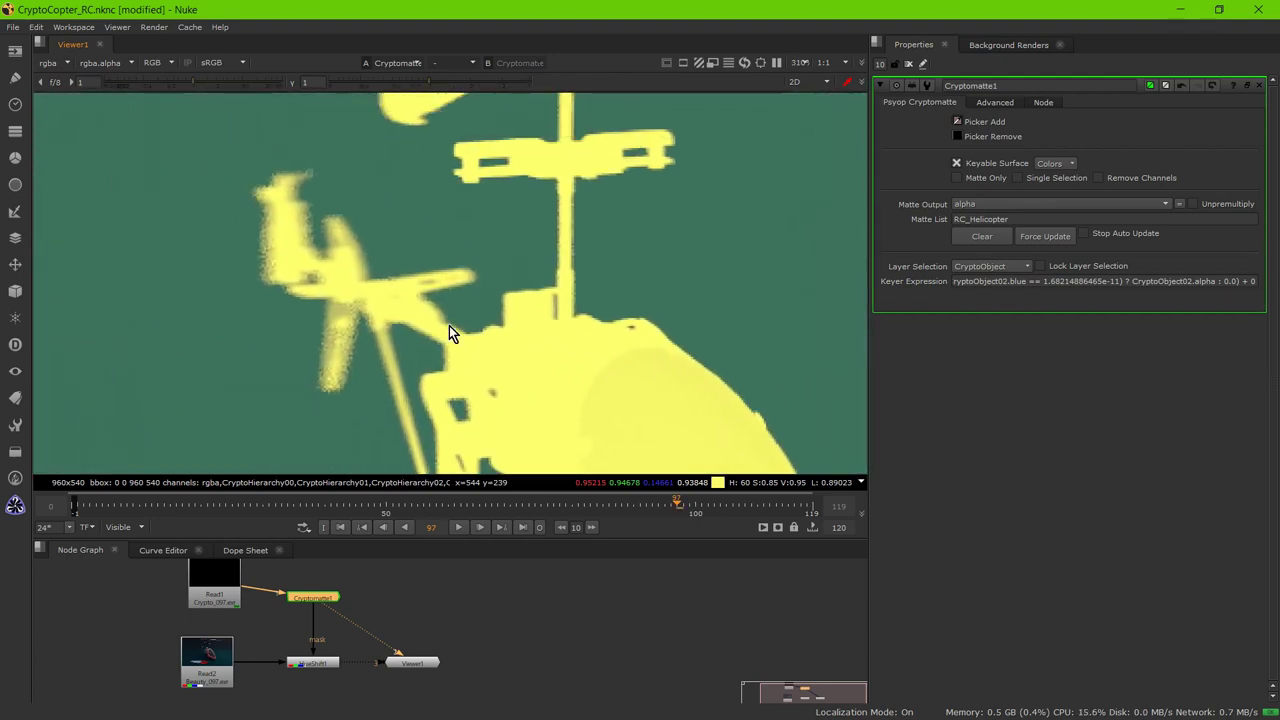
pyautogui.scroll(2, 362, 310)
pyautogui.scroll(-10, 362, 302)
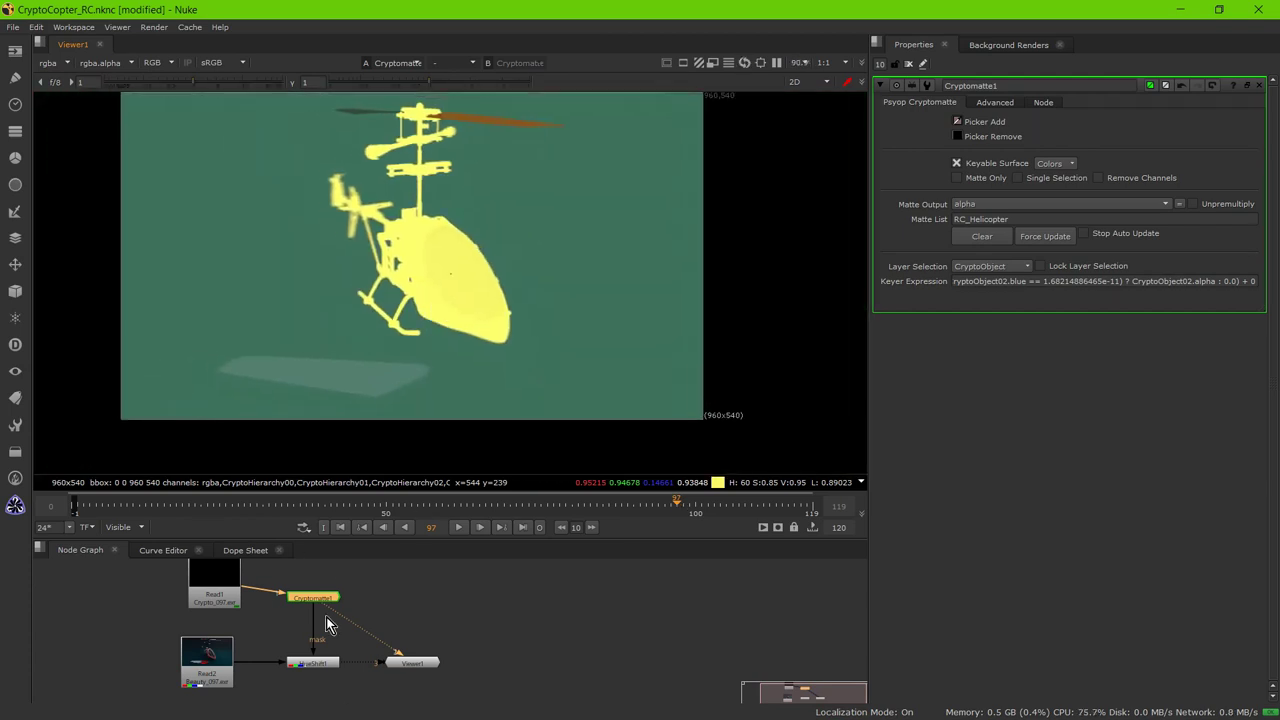
# Step: Display the HueShift1 result in the viewer and look closely at the recoloured helicopter body
pyautogui.click(415, 663)
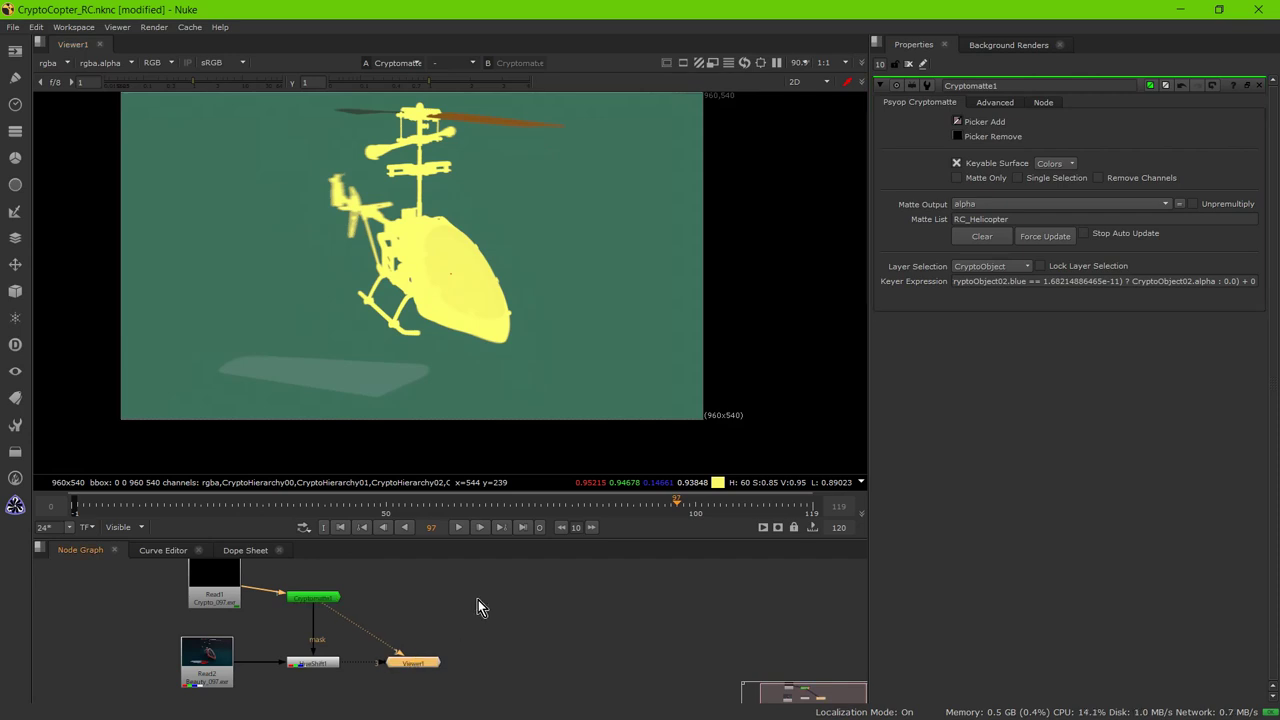
pyautogui.press('1')
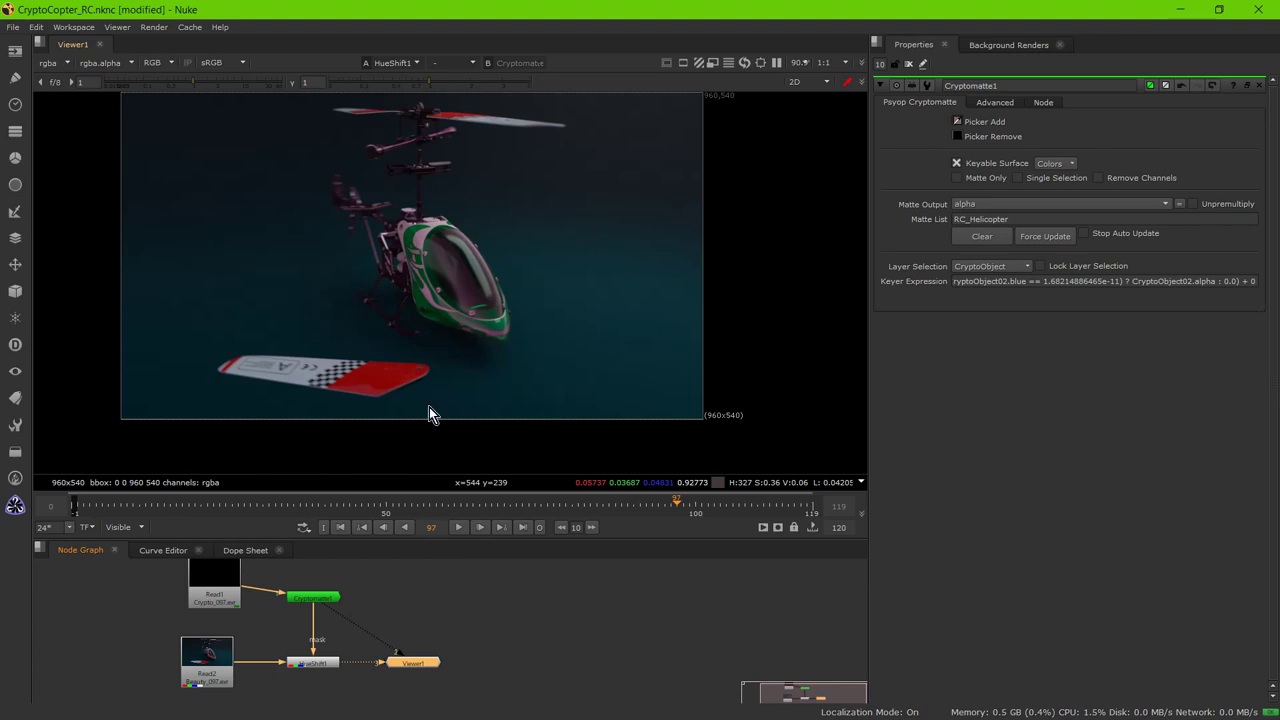
pyautogui.scroll(5, 429, 407)
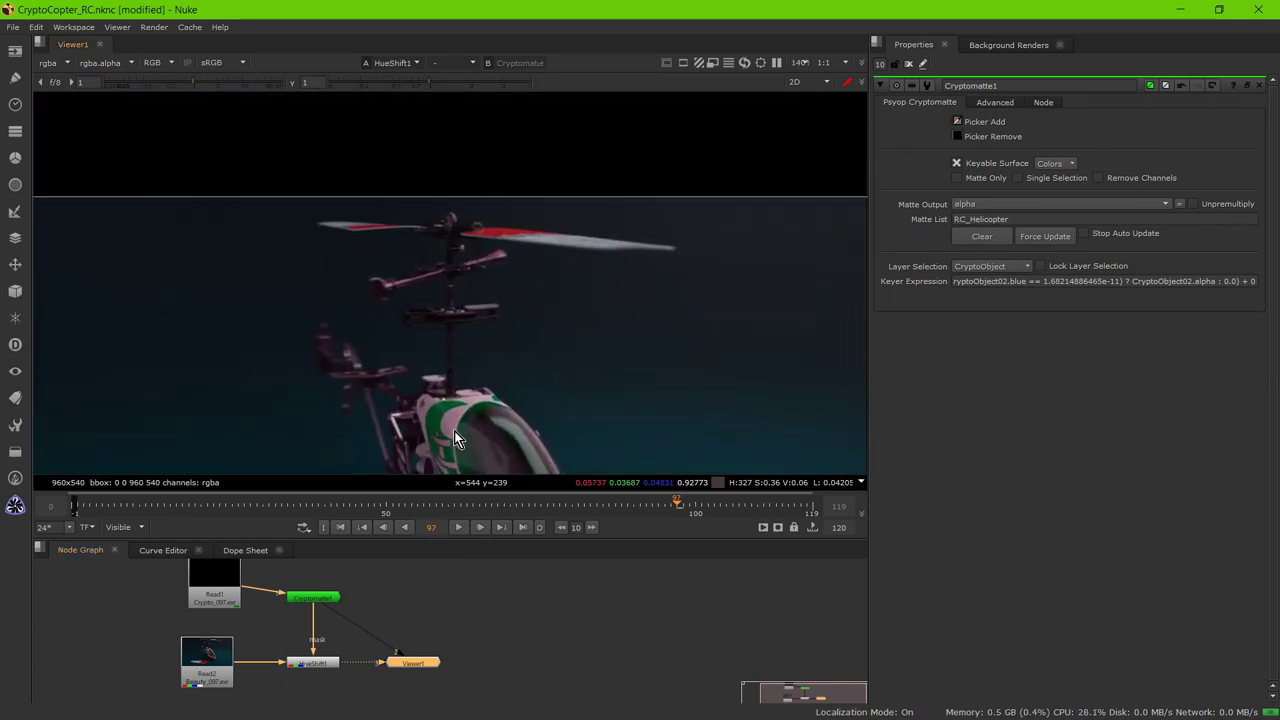
pyautogui.scroll(2, 454, 435)
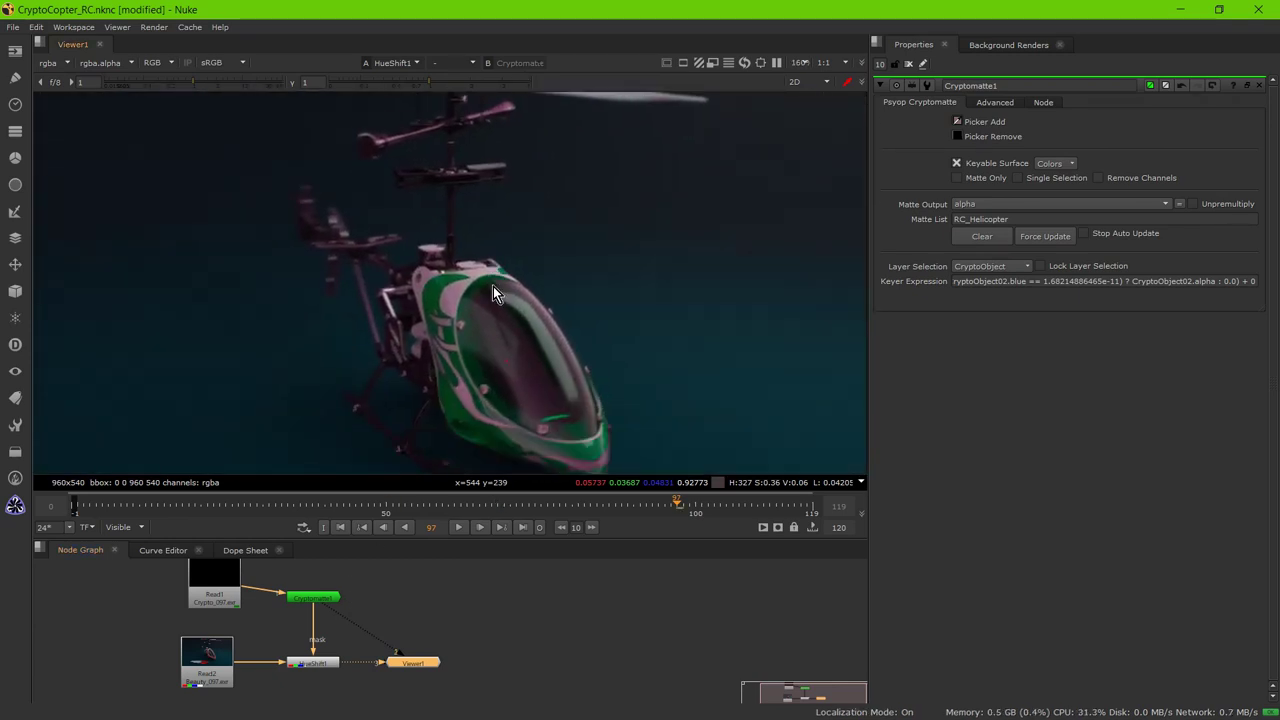
# Step: Set the hue rotation of the HueShift1 node to 72
pyautogui.click(315, 668)
pyautogui.doubleClick(312, 668)
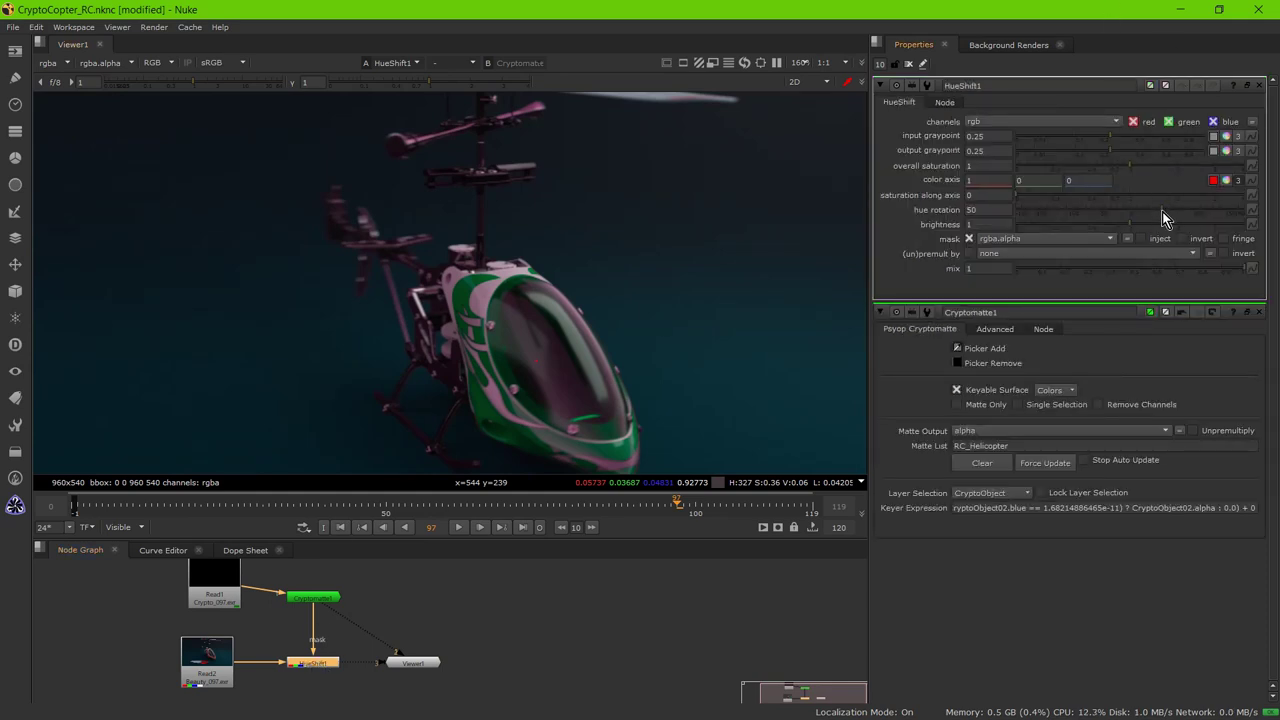
pyautogui.moveTo(1162, 211)
pyautogui.mouseDown()
pyautogui.moveTo(1011, 202)
pyautogui.moveTo(1175, 209)
pyautogui.mouseUp()
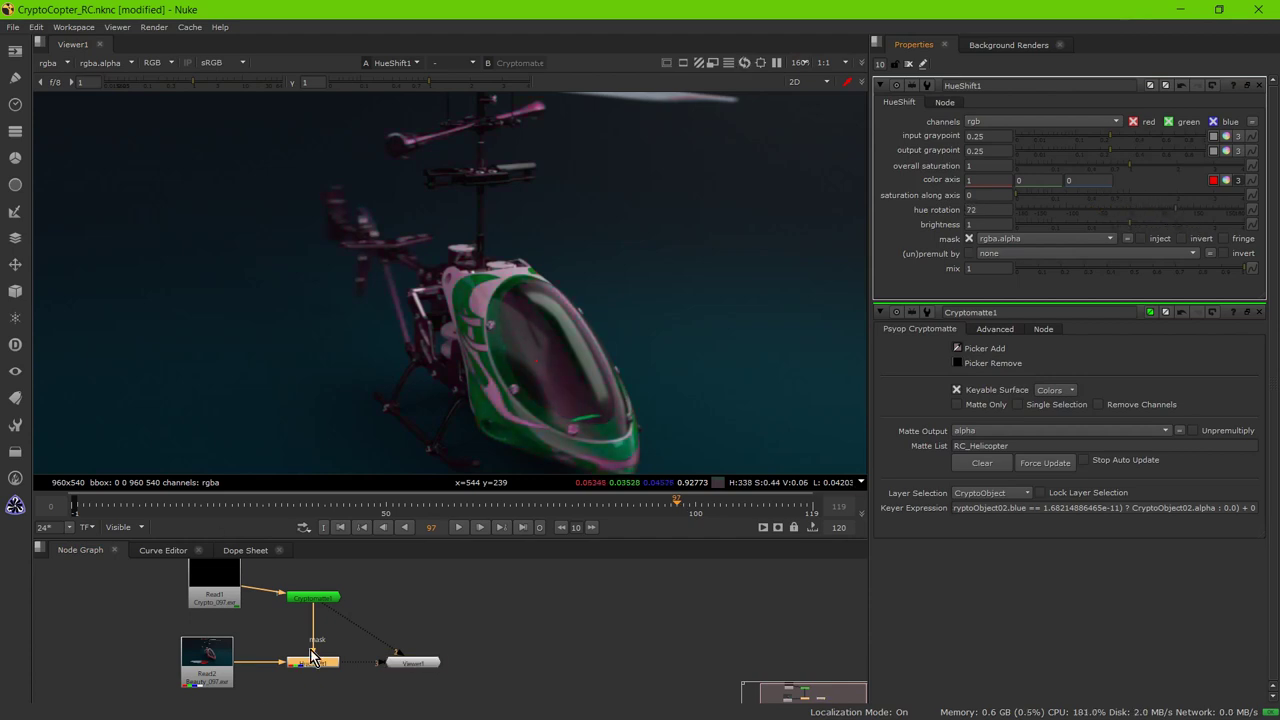
pyautogui.click(364, 625)
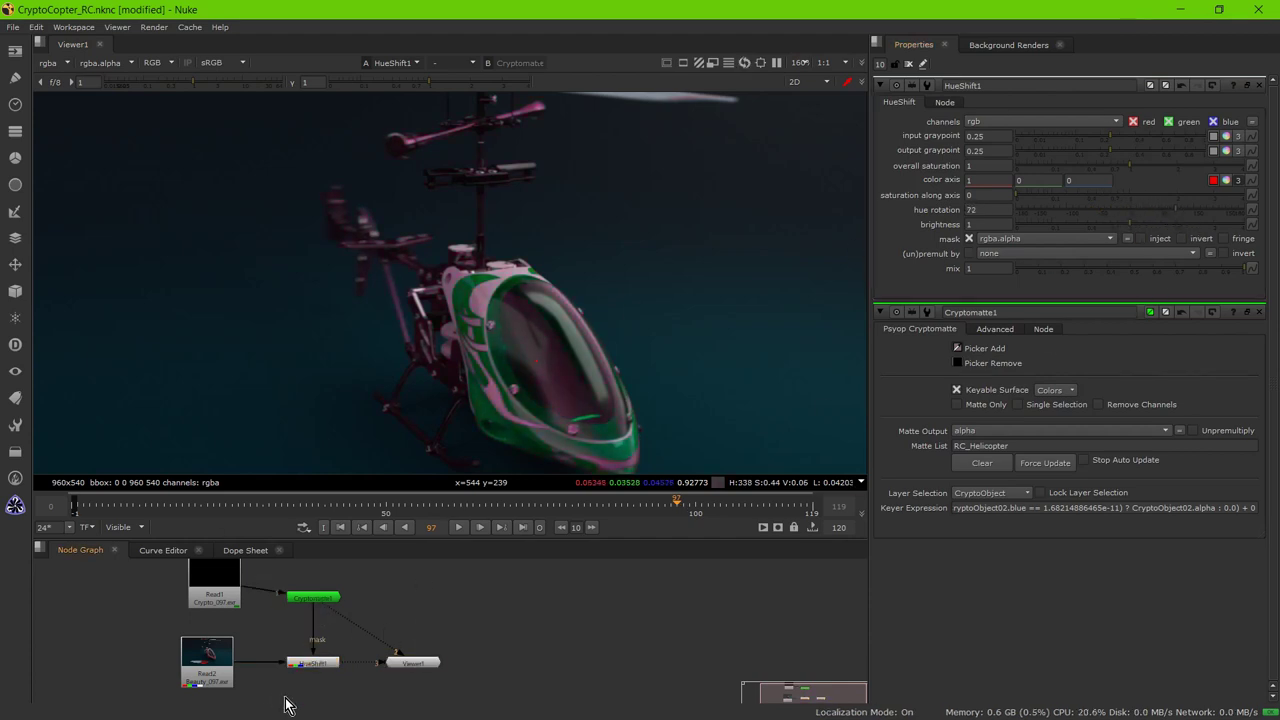
# Step: Display the Cryptomatte1 output in the viewer again with the whole frame fitted
pyautogui.click(313, 597)
pyautogui.press('1')
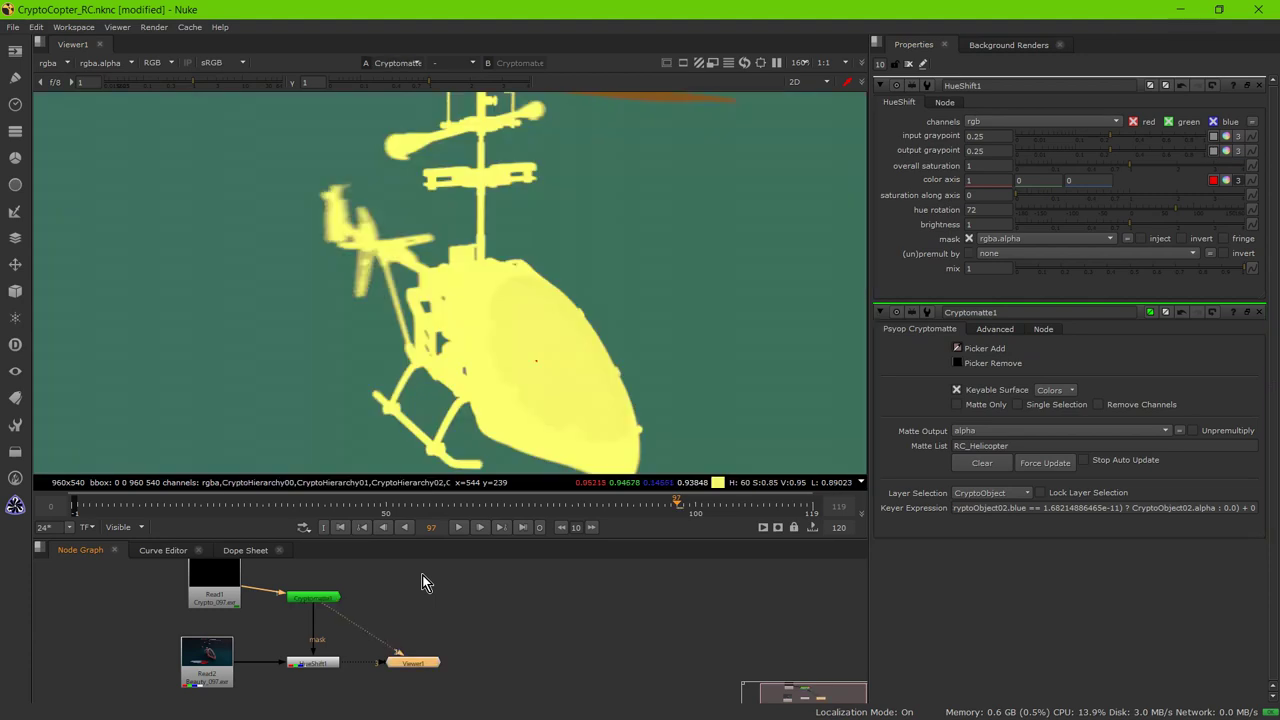
pyautogui.press('f')
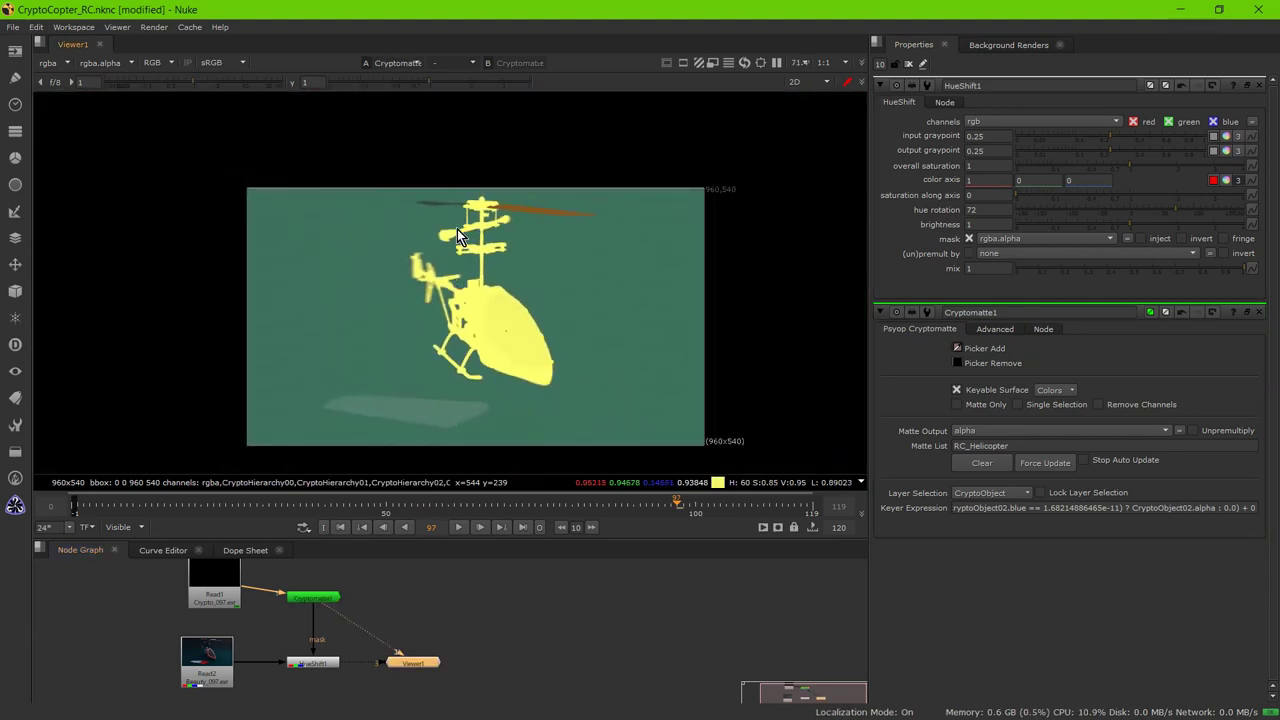
# Step: Change the layer selection of the Cryptomatte1 node to CryptoMaterial
pyautogui.doubleClick(323, 600)
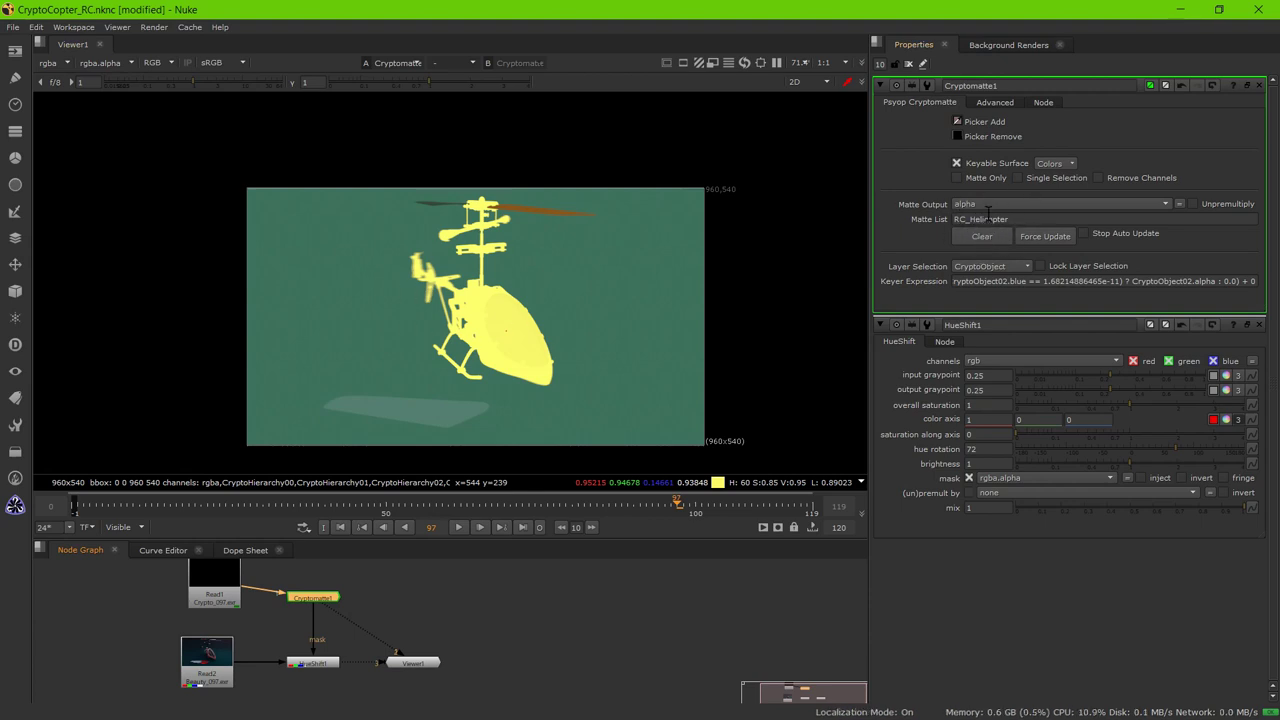
pyautogui.click(987, 265)
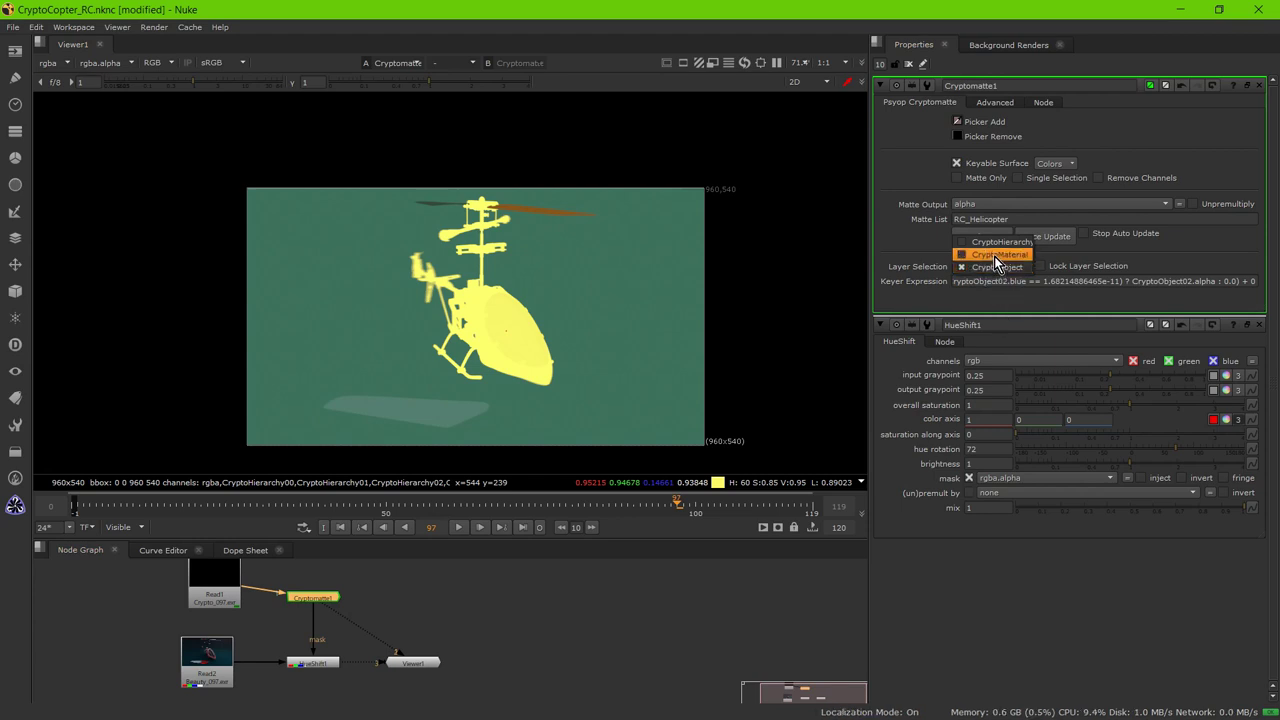
pyautogui.click(994, 256)
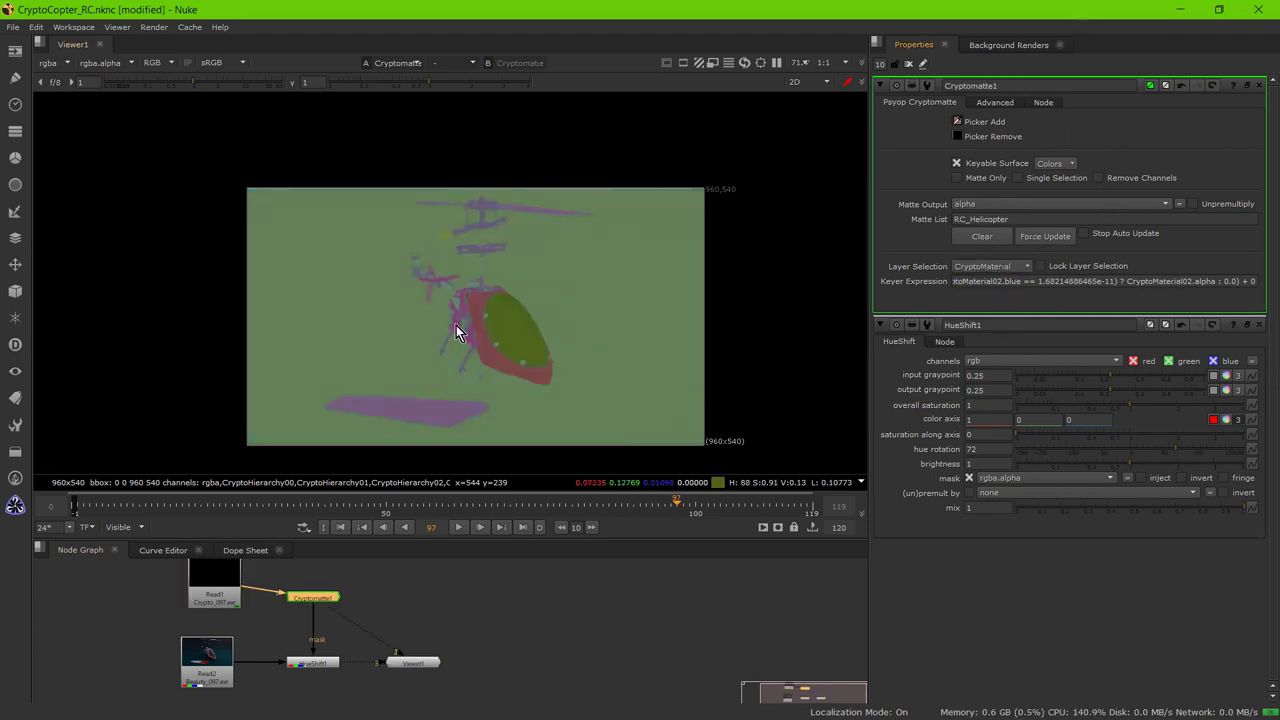
# Step: Replace the matte list contents by picking the canopy and body materials, Plexiglas and Texture_body
pyautogui.keyDown('ctrl'); pyautogui.click(516, 332); pyautogui.keyUp('ctrl')
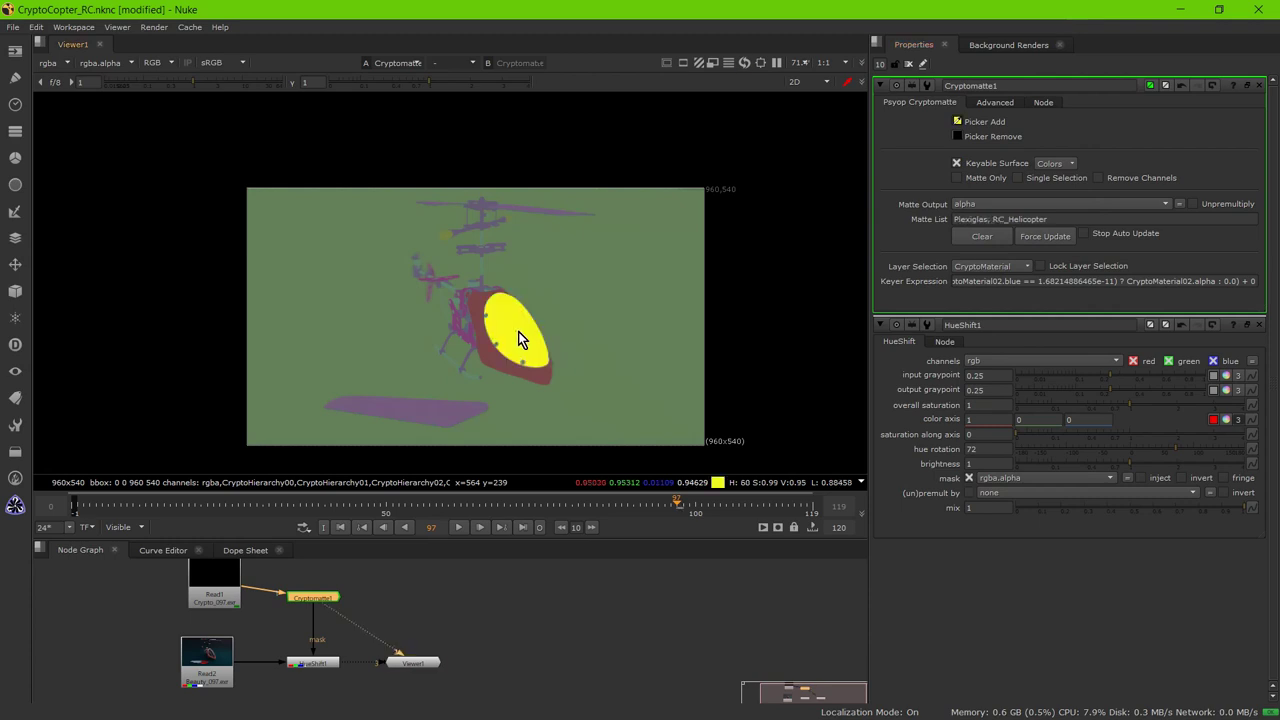
pyautogui.click(985, 236)
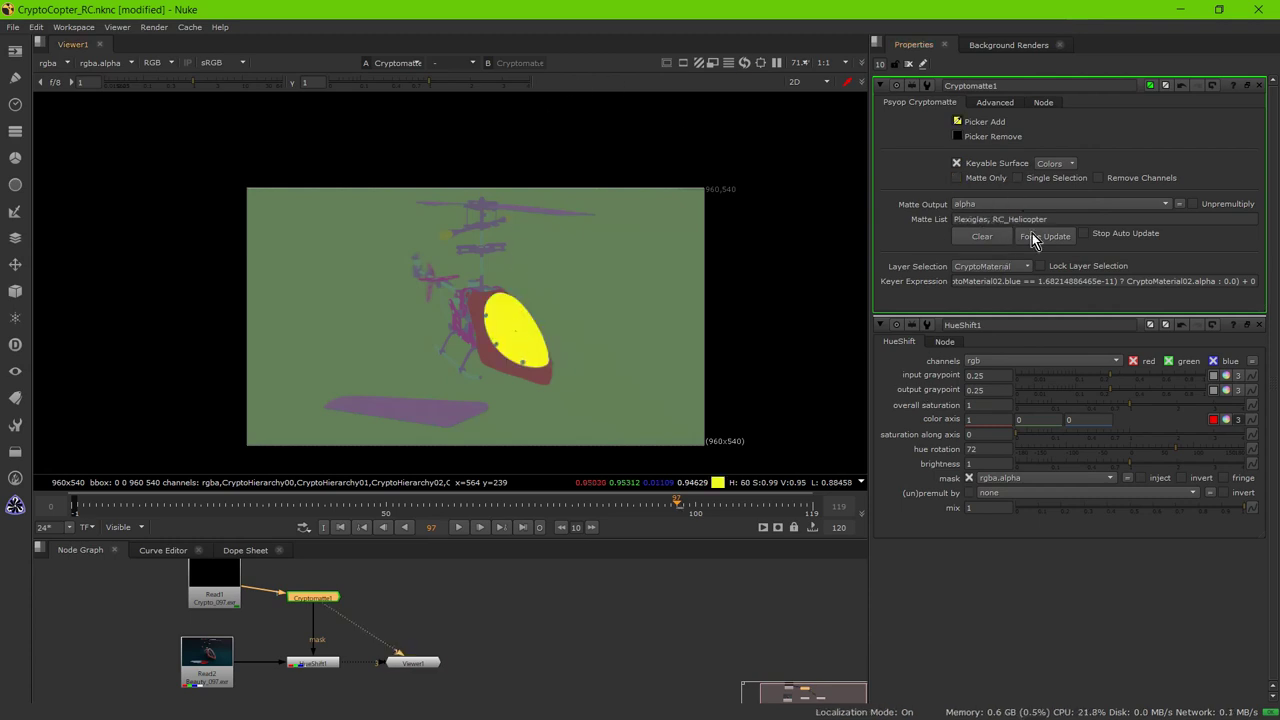
pyautogui.keyDown('ctrl'); pyautogui.click(514, 319); pyautogui.keyUp('ctrl')
pyautogui.keyDown('ctrl'); pyautogui.click(480, 306); pyautogui.keyUp('ctrl')
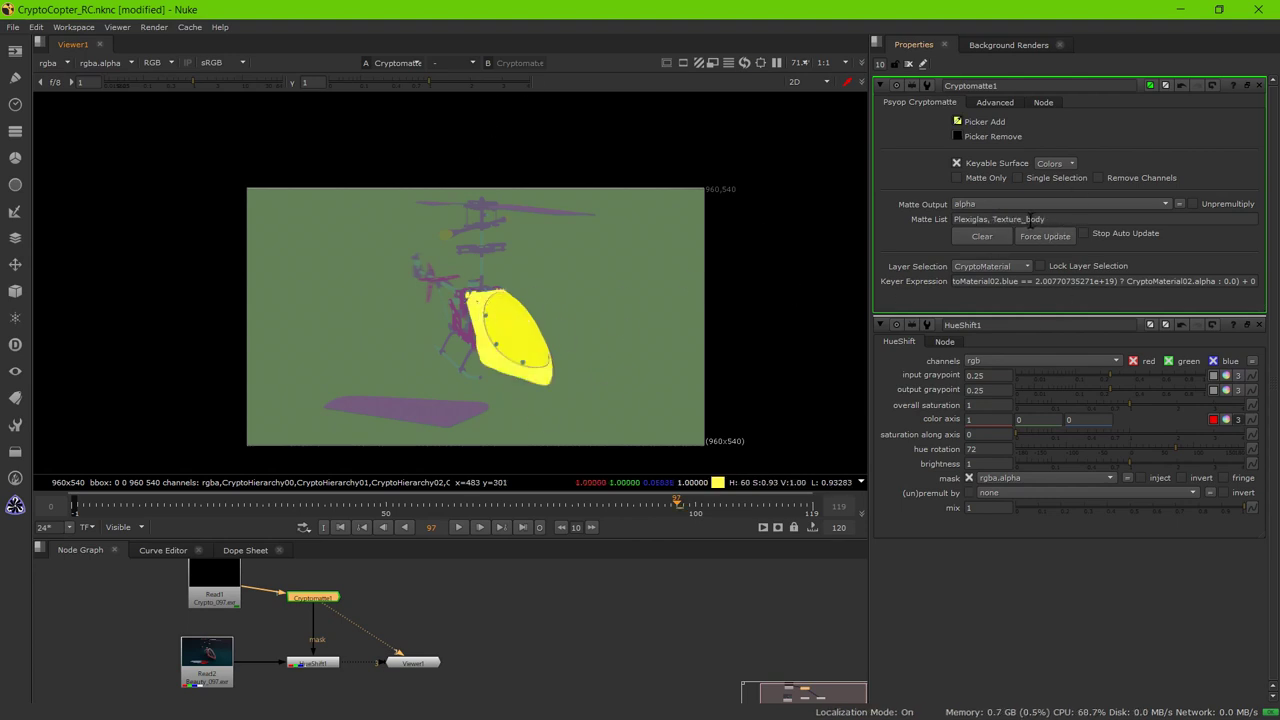
# Step: Remove Plexiglas from the matte list and add the rotor blade material Texture_blade
pyautogui.click(987, 220)
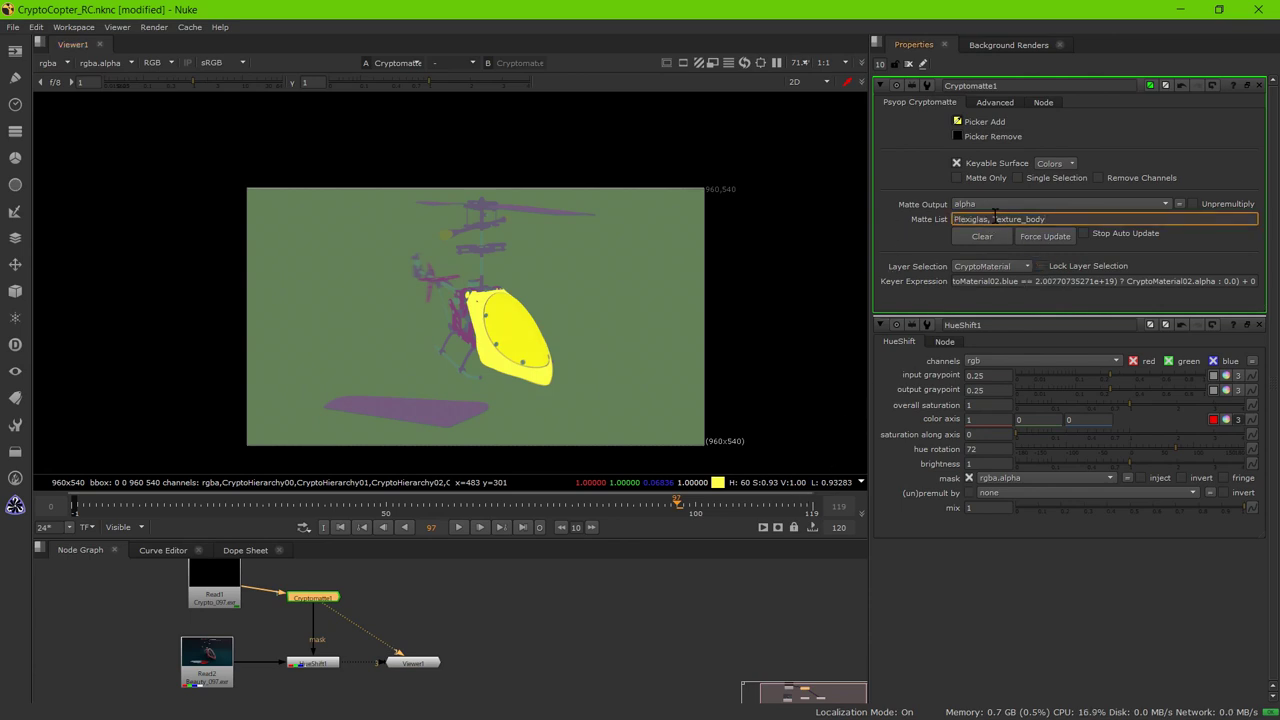
pyautogui.moveTo(992, 218); pyautogui.dragTo(931, 220)
pyautogui.press('BackSpace')
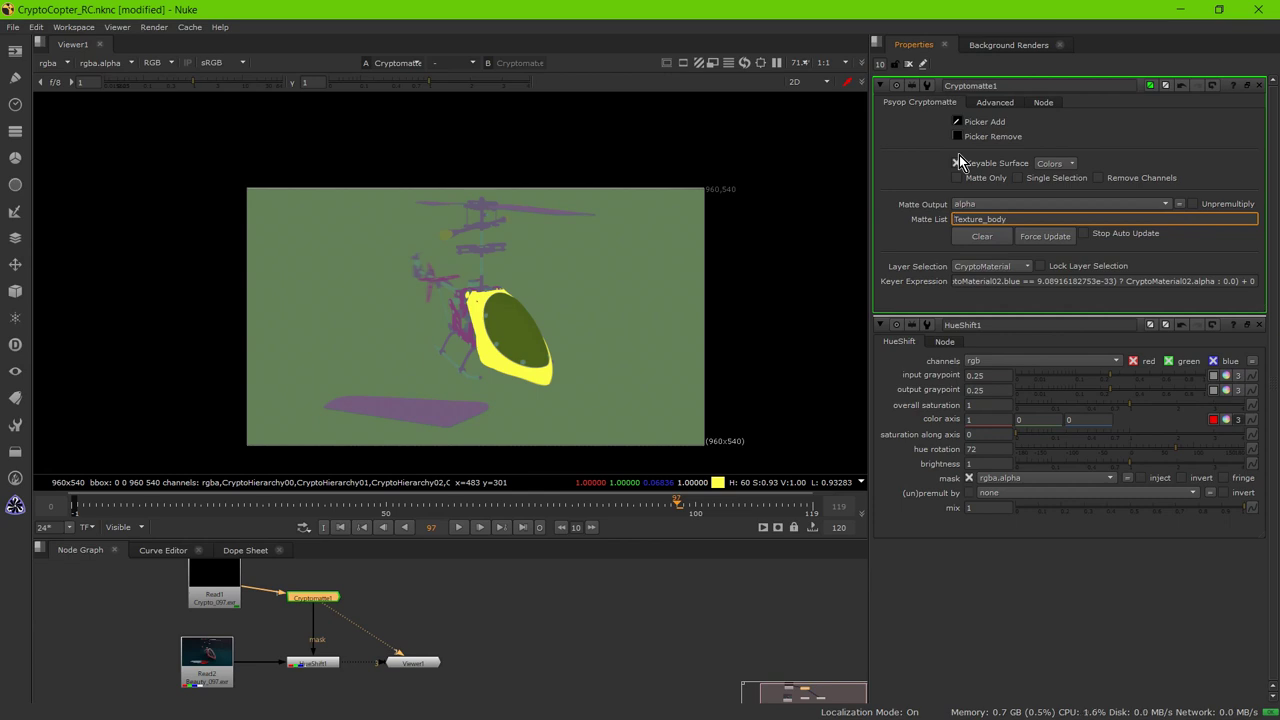
pyautogui.keyDown('ctrl'); pyautogui.click(527, 210); pyautogui.keyUp('ctrl')
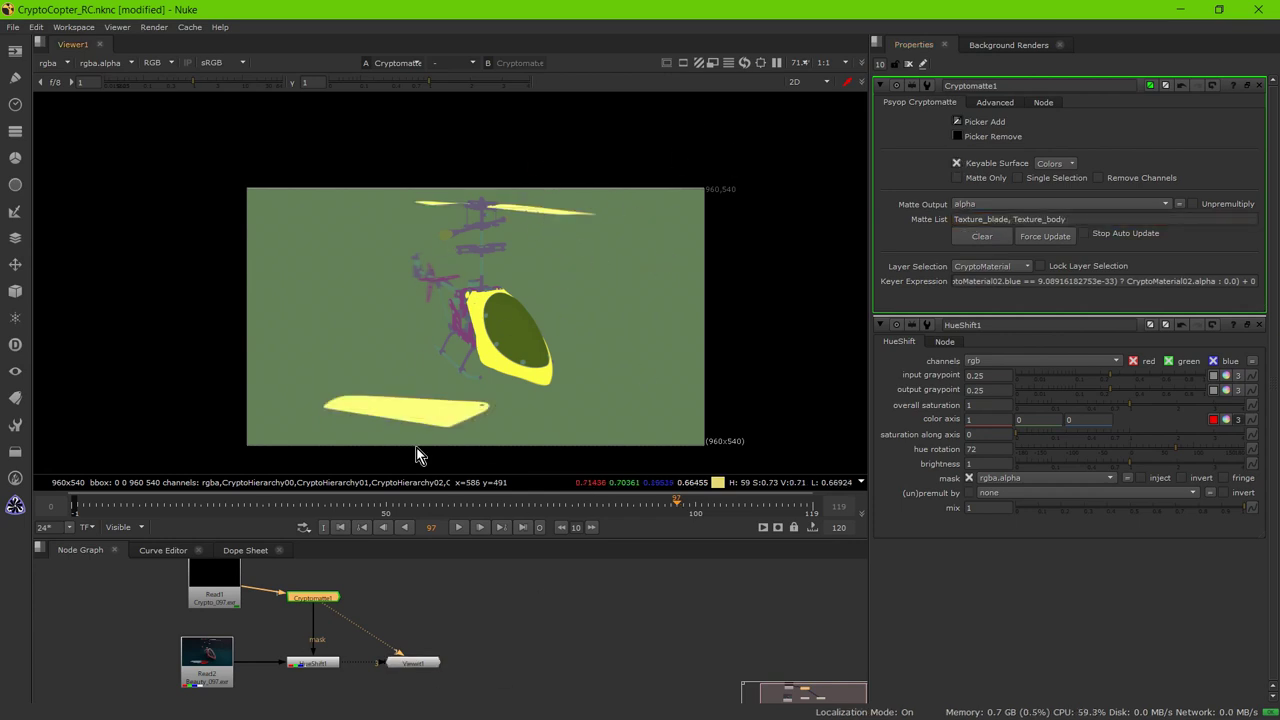
# Step: Switch the Viewer1 input to check the hue shift with the blade and body material matte
pyautogui.click(313, 663)
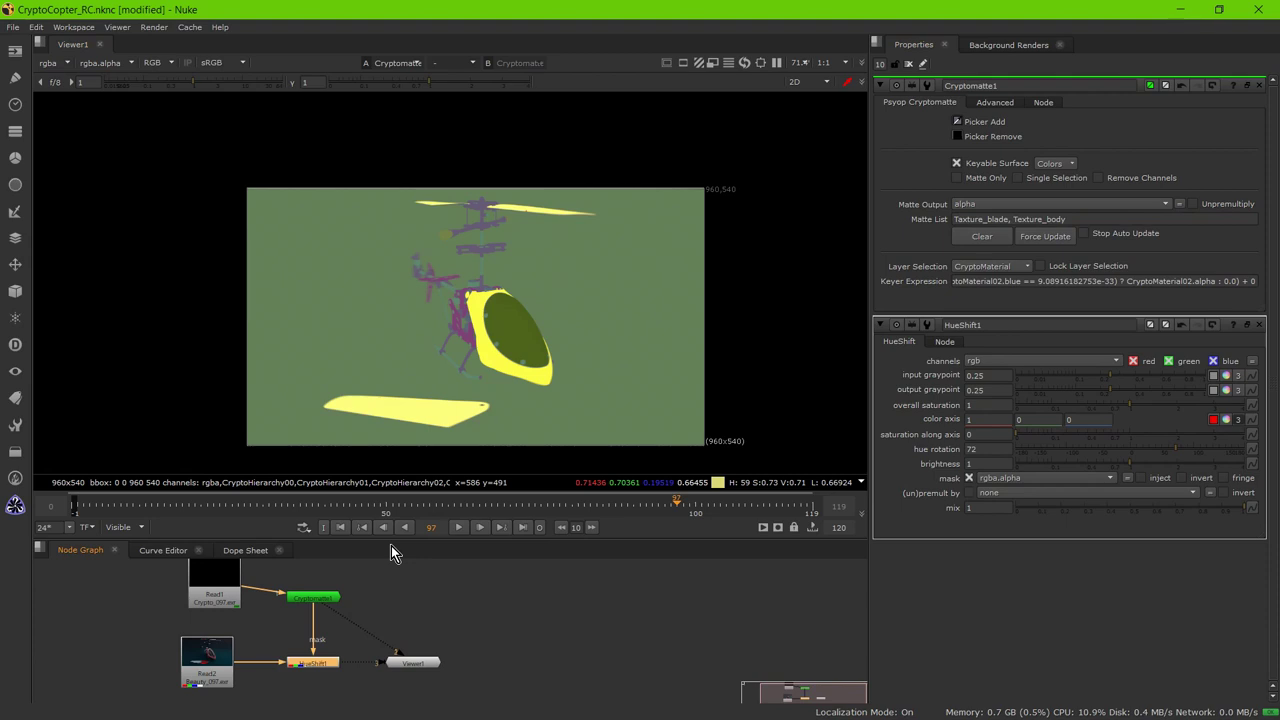
pyautogui.click(410, 663)
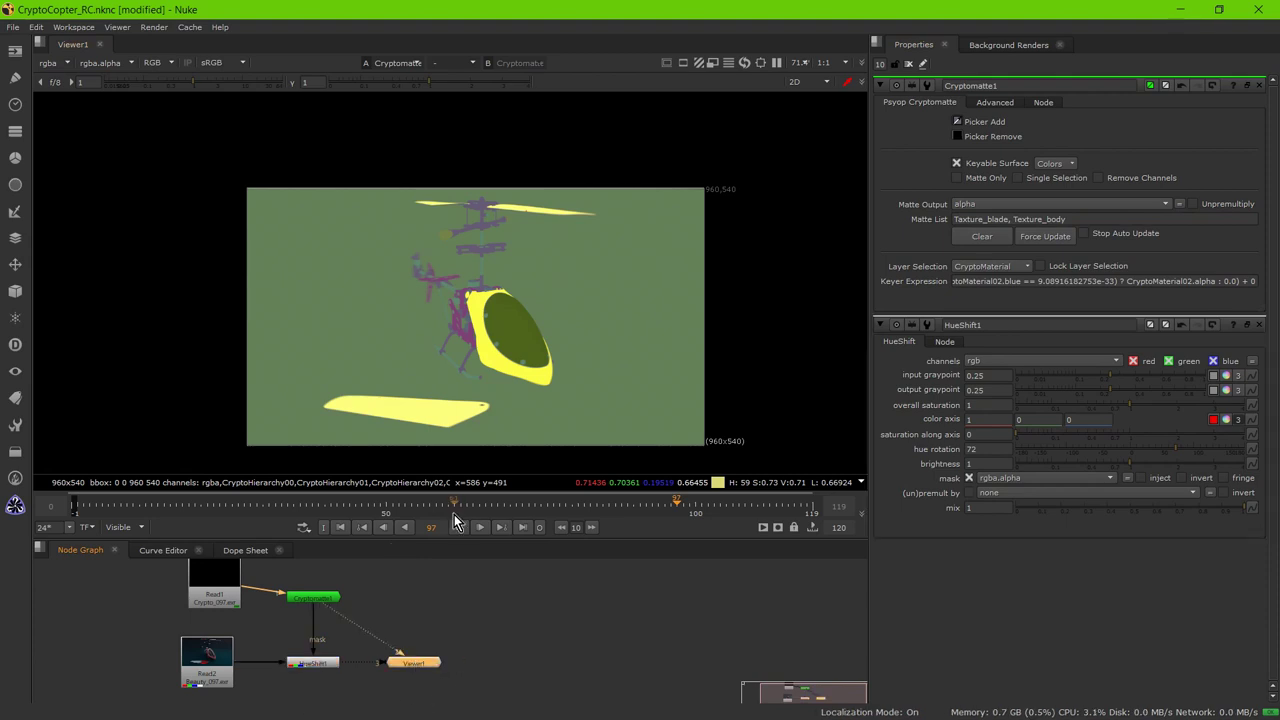
pyautogui.press('3')
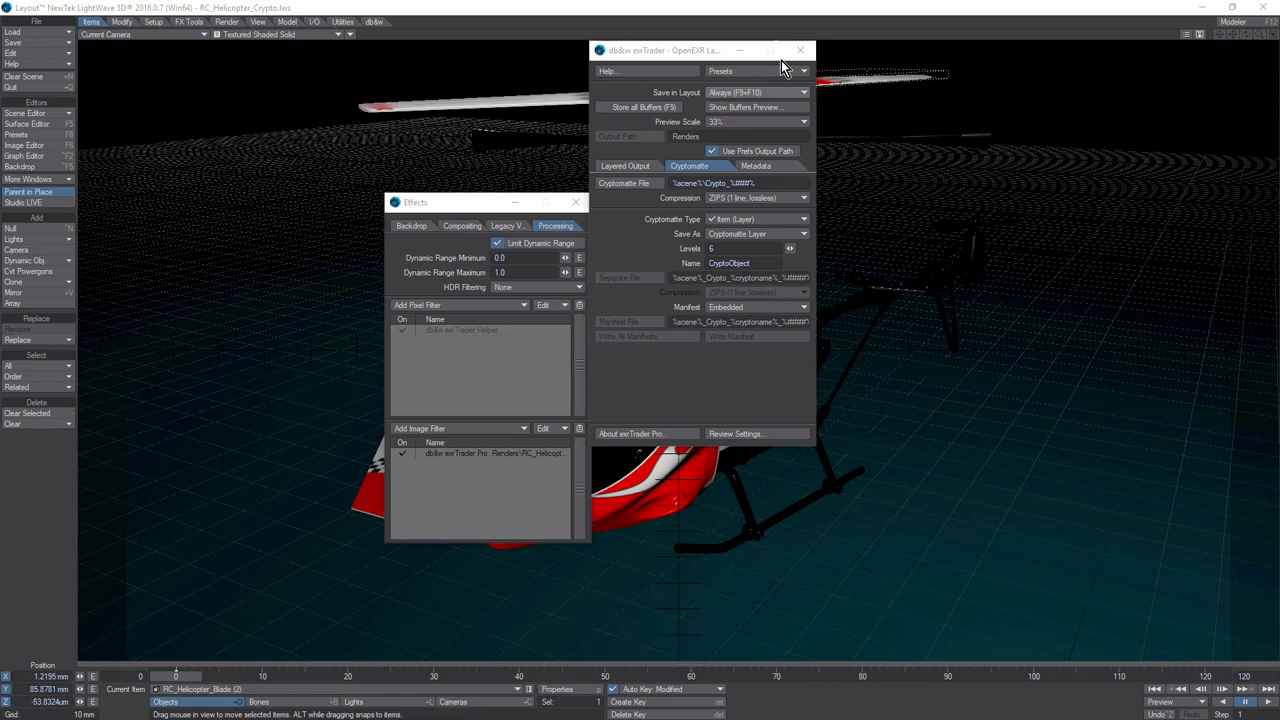
# Step: Switch to LightWave Layout and reposition the exrTrader window so it partly overlaps the Effects window
pyautogui.click(698, 390)
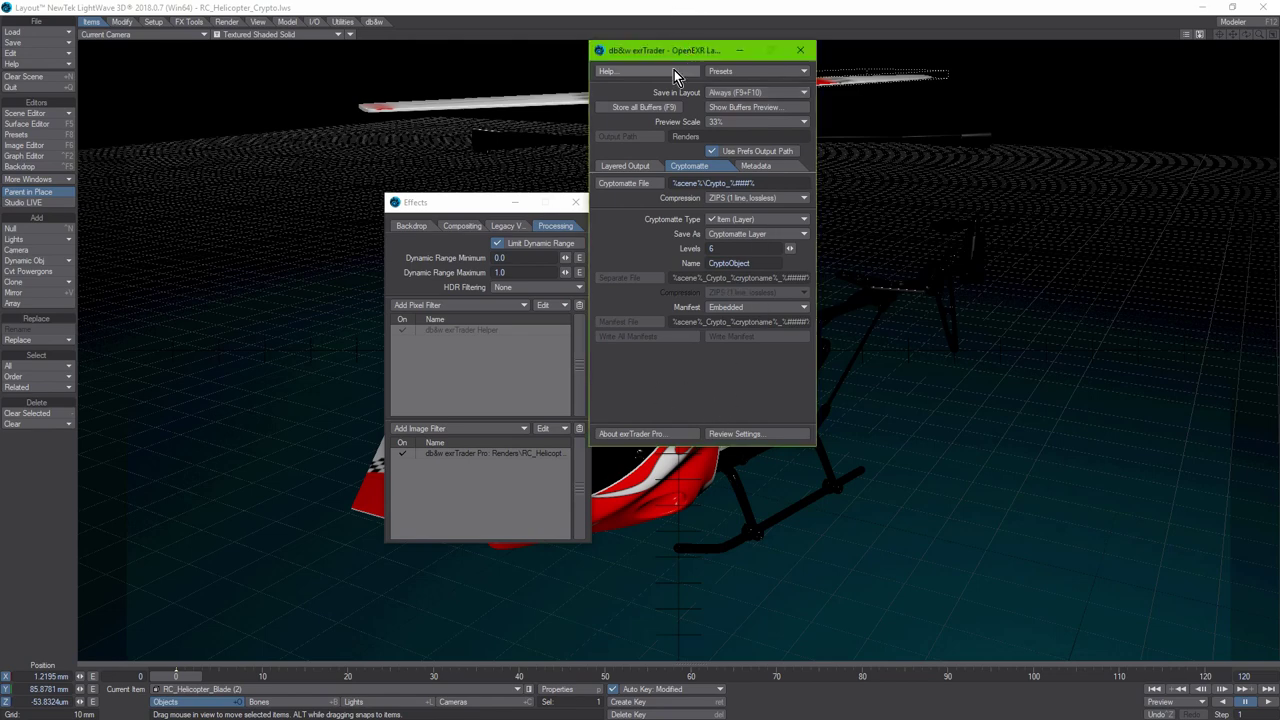
pyautogui.moveTo(670, 50); pyautogui.dragTo(560, 18)
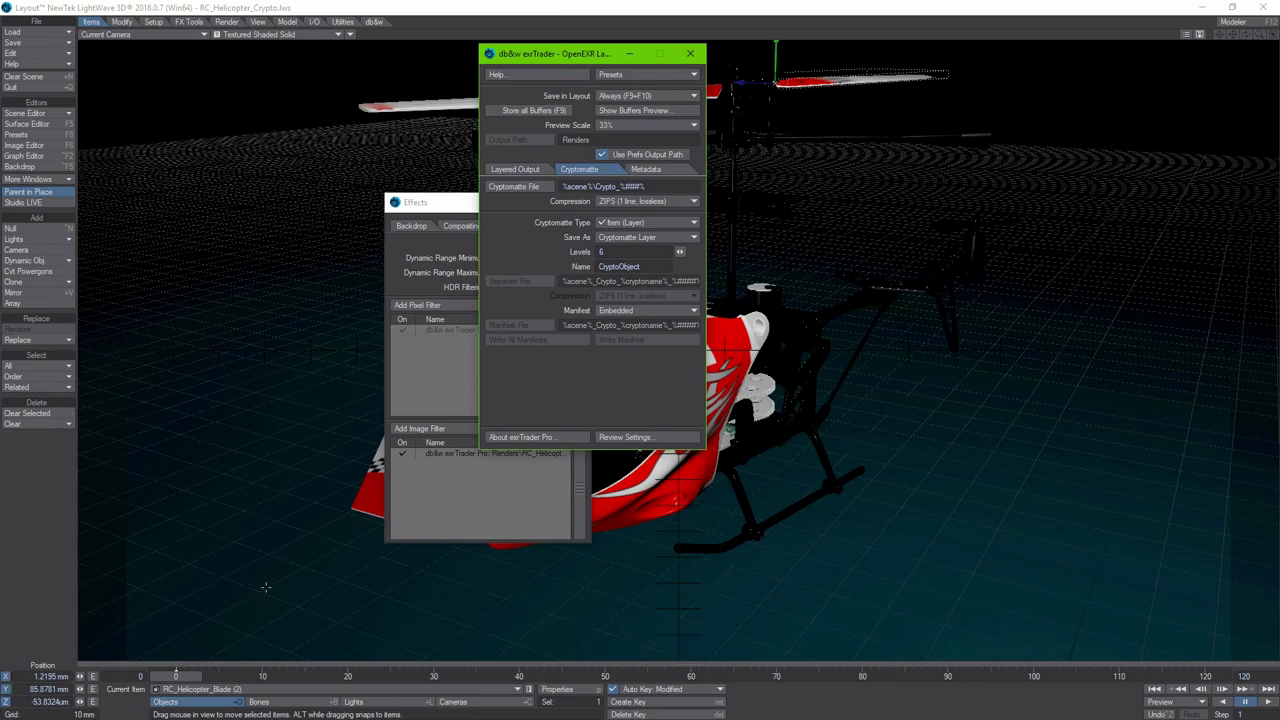
pyautogui.moveTo(556, 58); pyautogui.dragTo(706, 123)
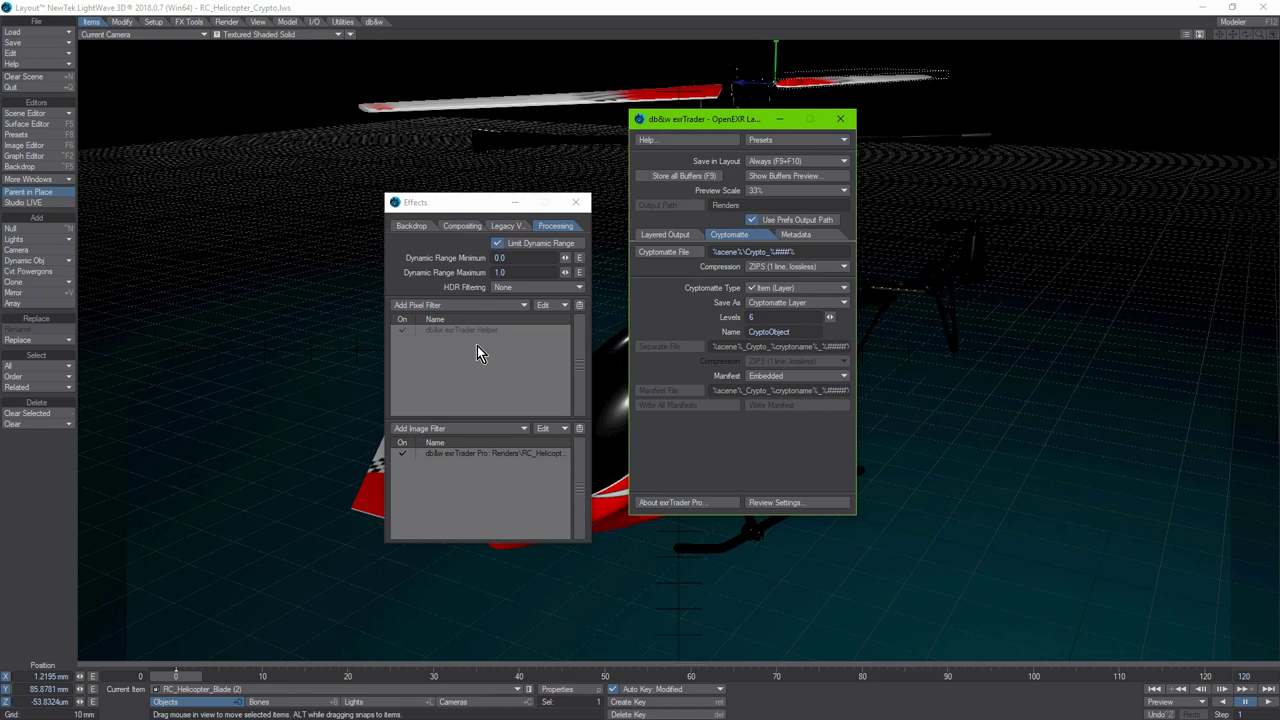
pyautogui.moveTo(663, 120); pyautogui.dragTo(555, 112)
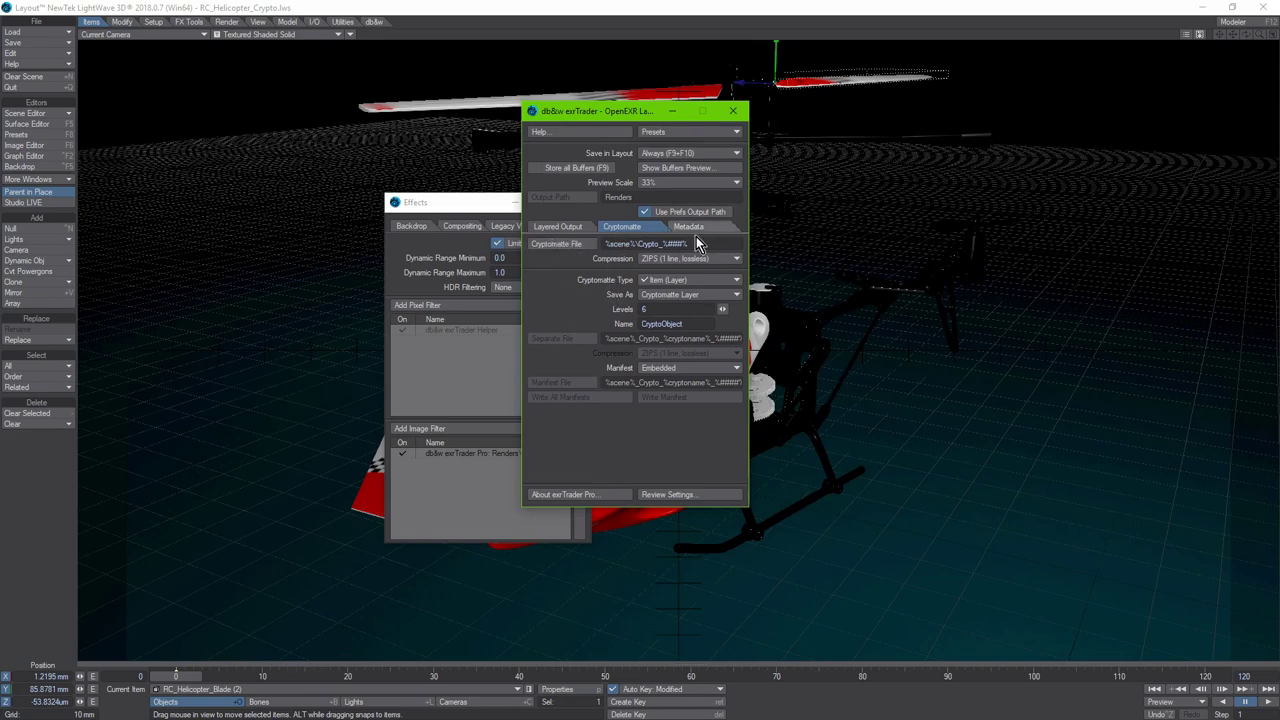
# Step: Look through the compression choices, Cryptomatte types and save options in exrTrader's Cryptomatte settings
pyautogui.click(664, 260)
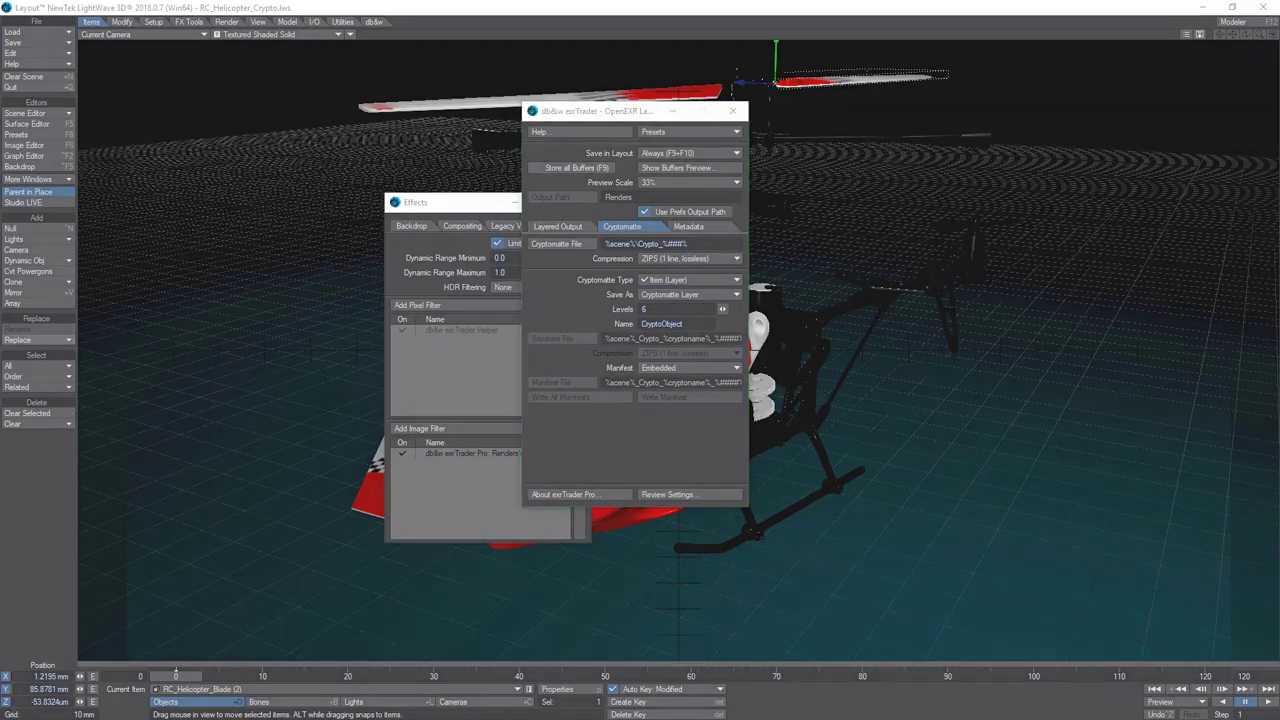
pyautogui.click(690, 279)
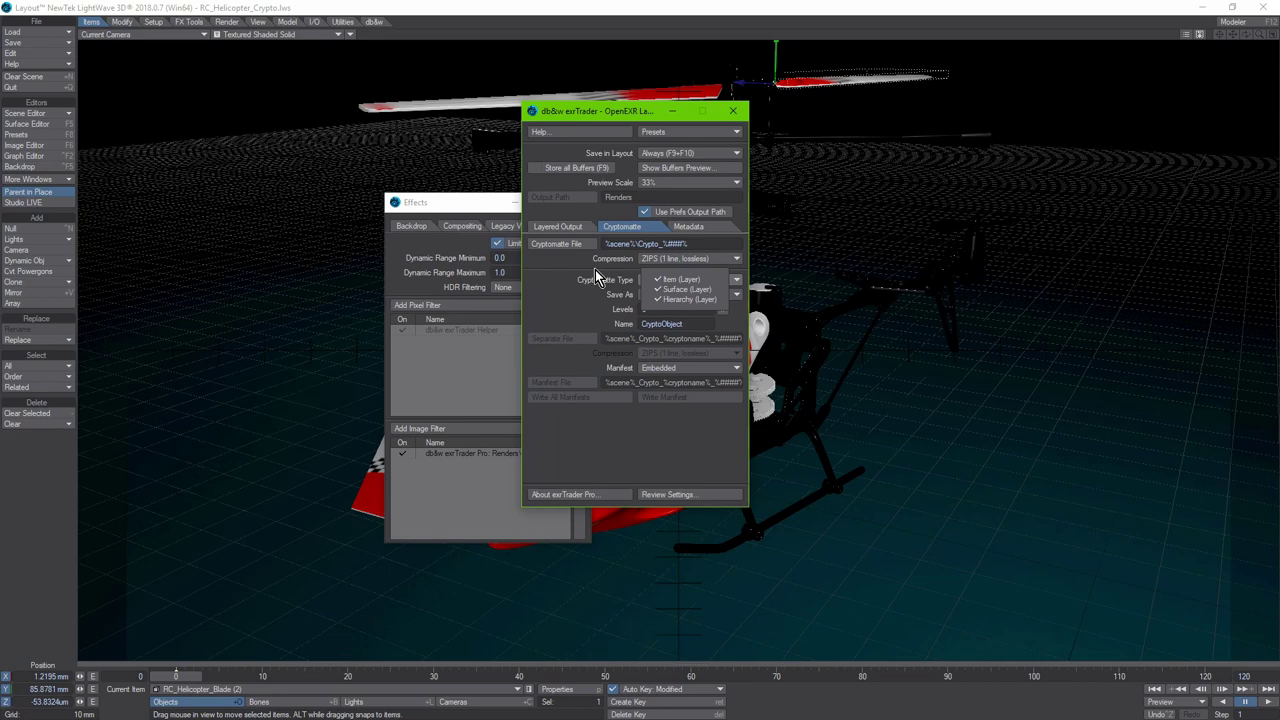
pyautogui.click(562, 314)
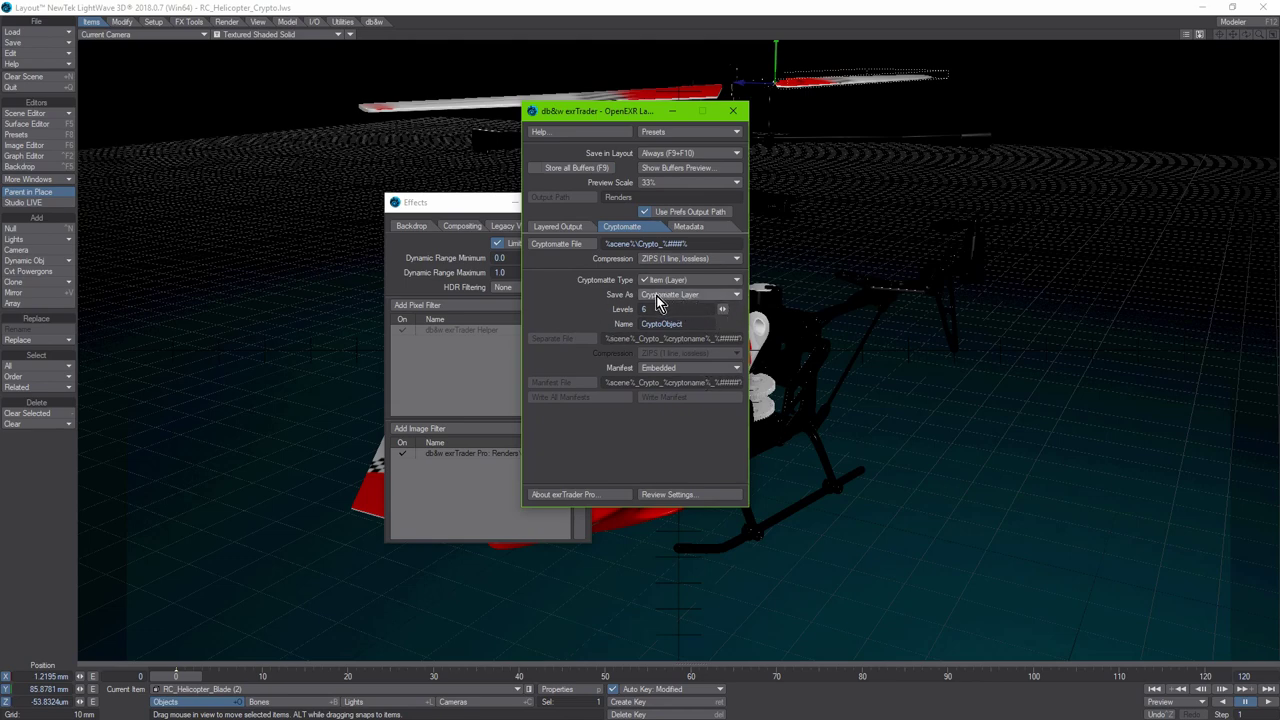
pyautogui.click(660, 295)
pyautogui.click(611, 300)
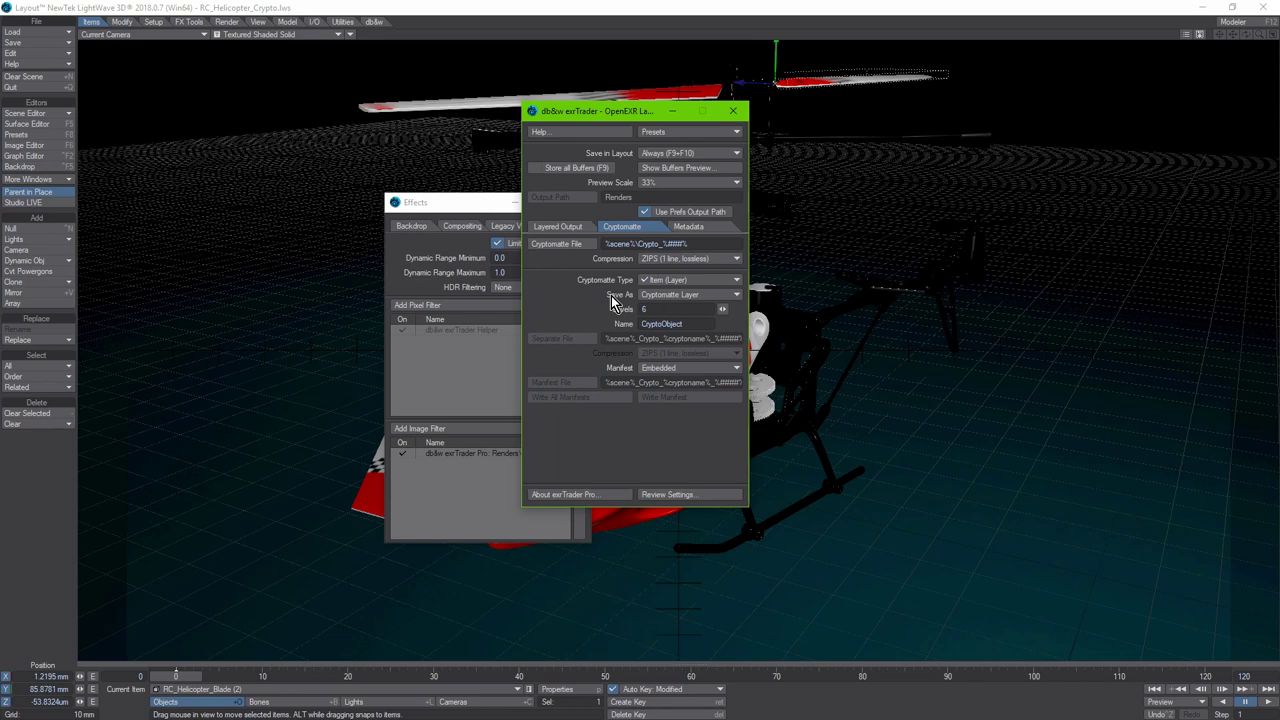
# Step: Check the levels field and the manifest storage choices of the item Cryptomatte, keeping Embedded
pyautogui.click(656, 311)
pyautogui.press('Tab')
pyautogui.click(661, 369)
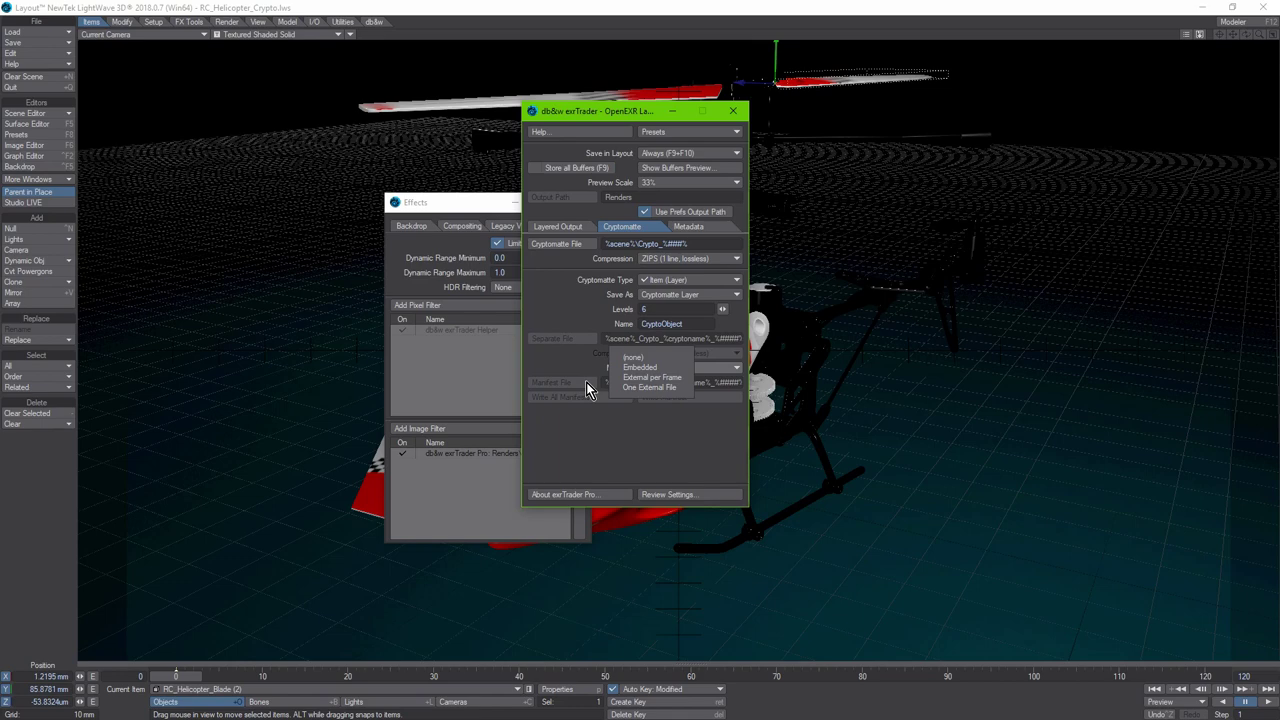
pyautogui.click(640, 367)
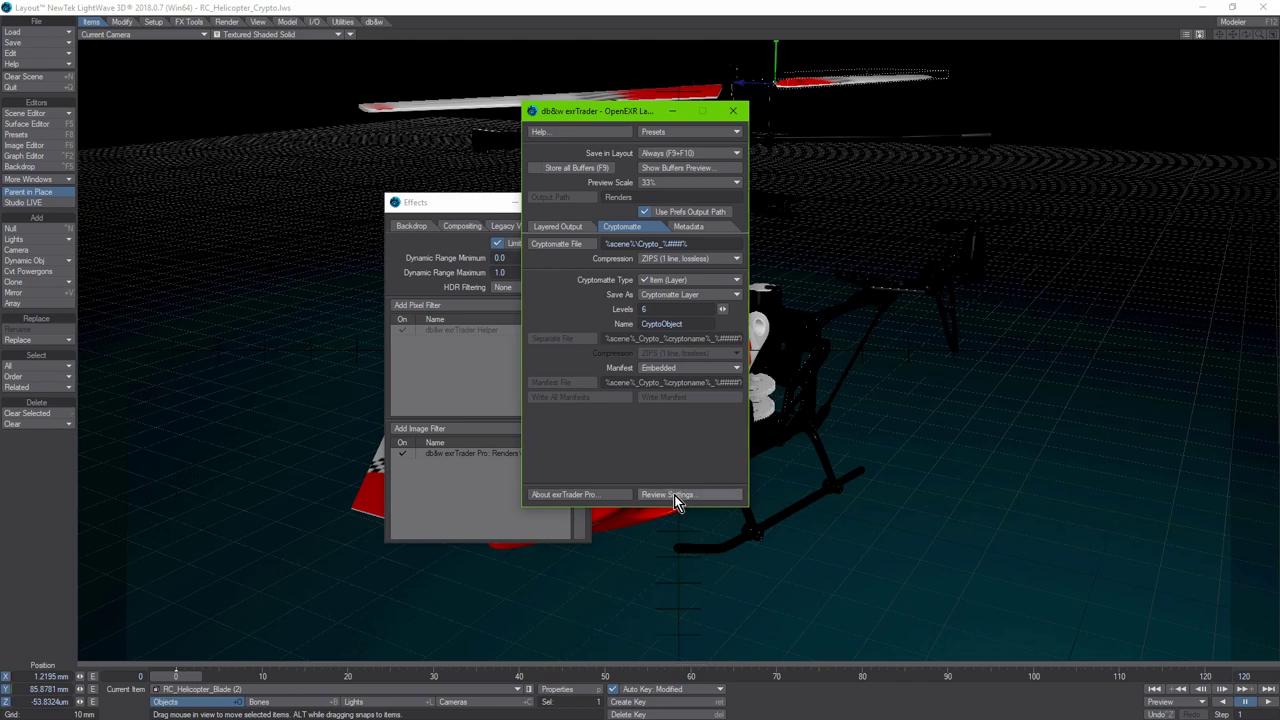
# Step: Open exrTrader's buffer review and move it and the exrTrader window apart to read the output paths
pyautogui.click(674, 494)
pyautogui.moveTo(454, 158); pyautogui.dragTo(904, 241)
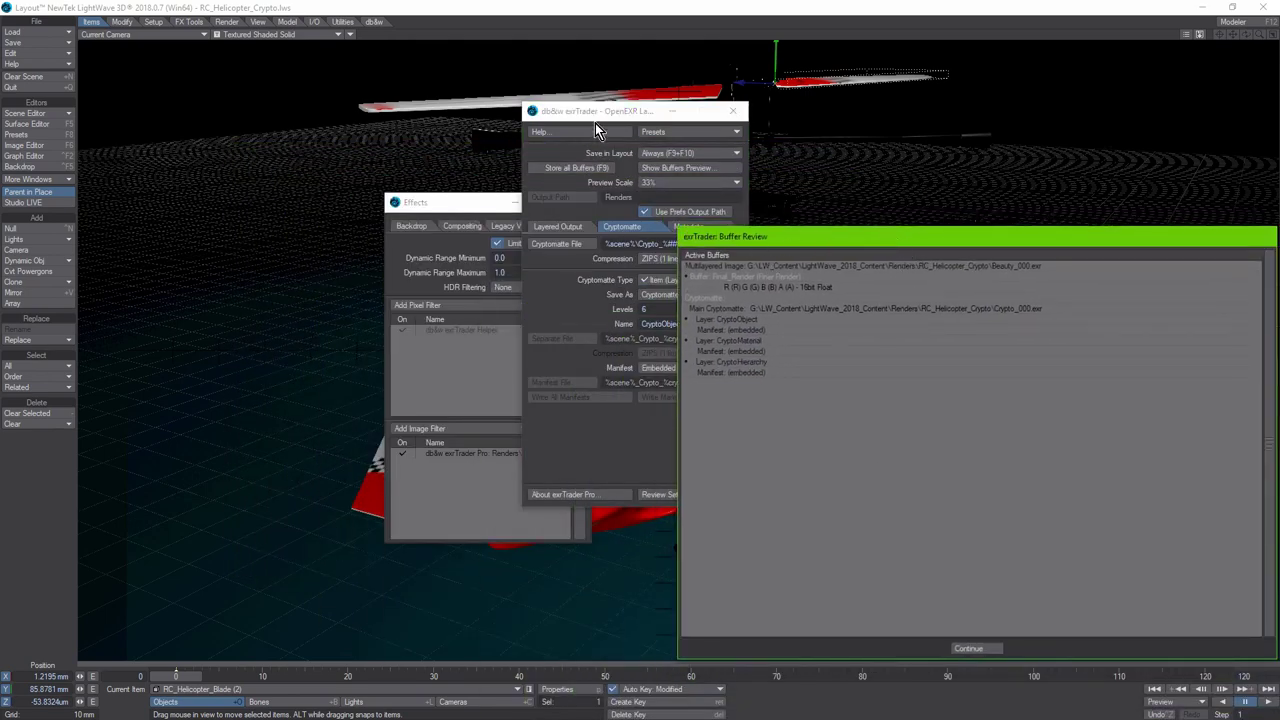
pyautogui.moveTo(584, 109); pyautogui.dragTo(362, 117)
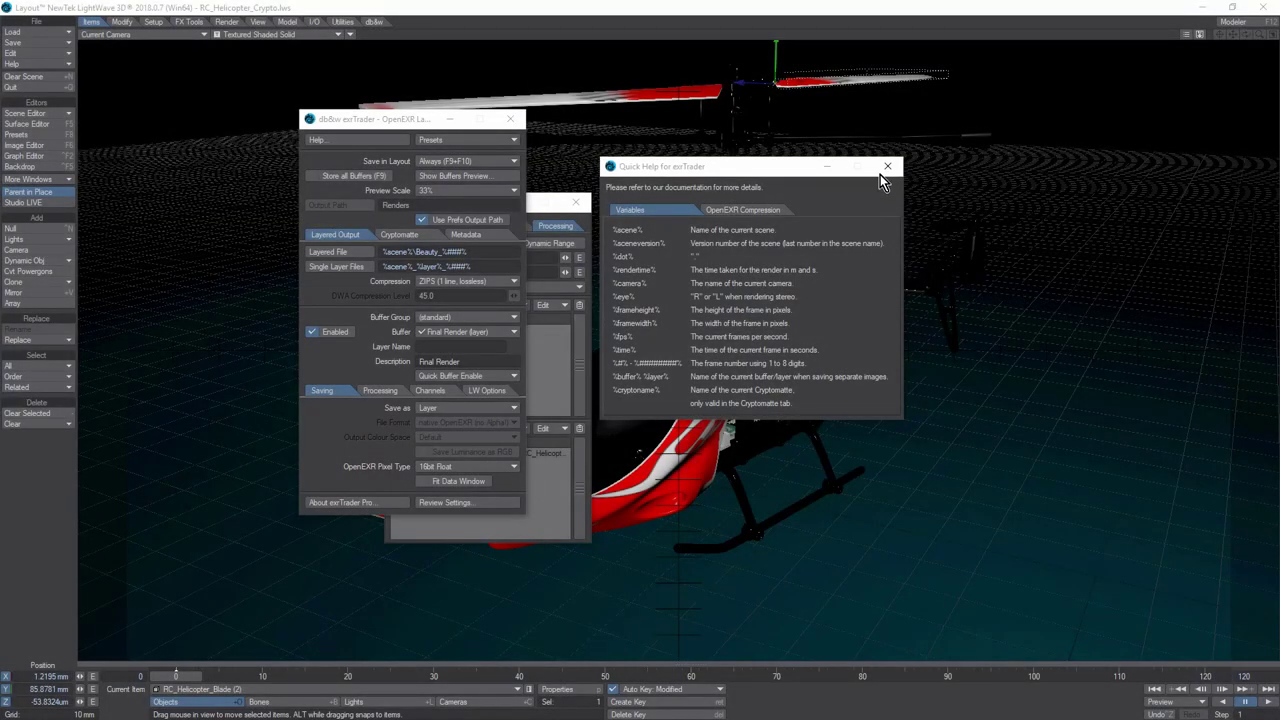
# Step: Open exrTrader's Quick Help and read its file name variables and OpenEXR compression modes
pyautogui.click(888, 182)
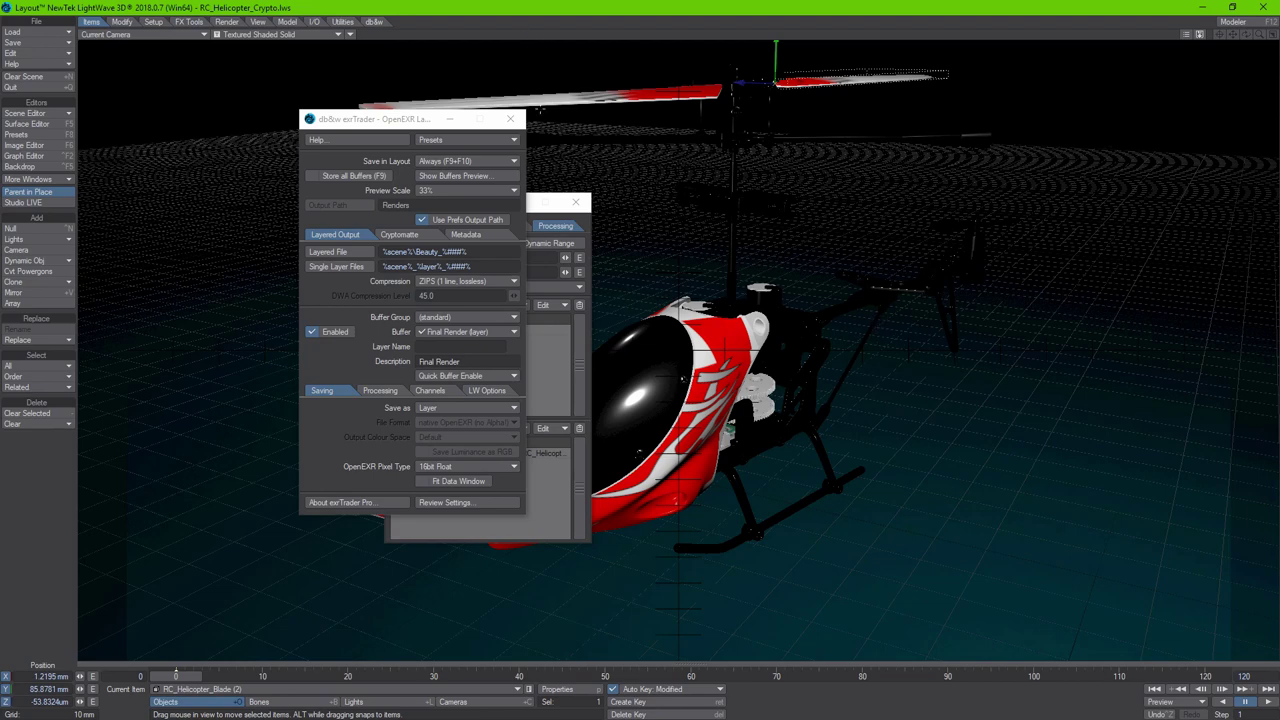
pyautogui.click(354, 140)
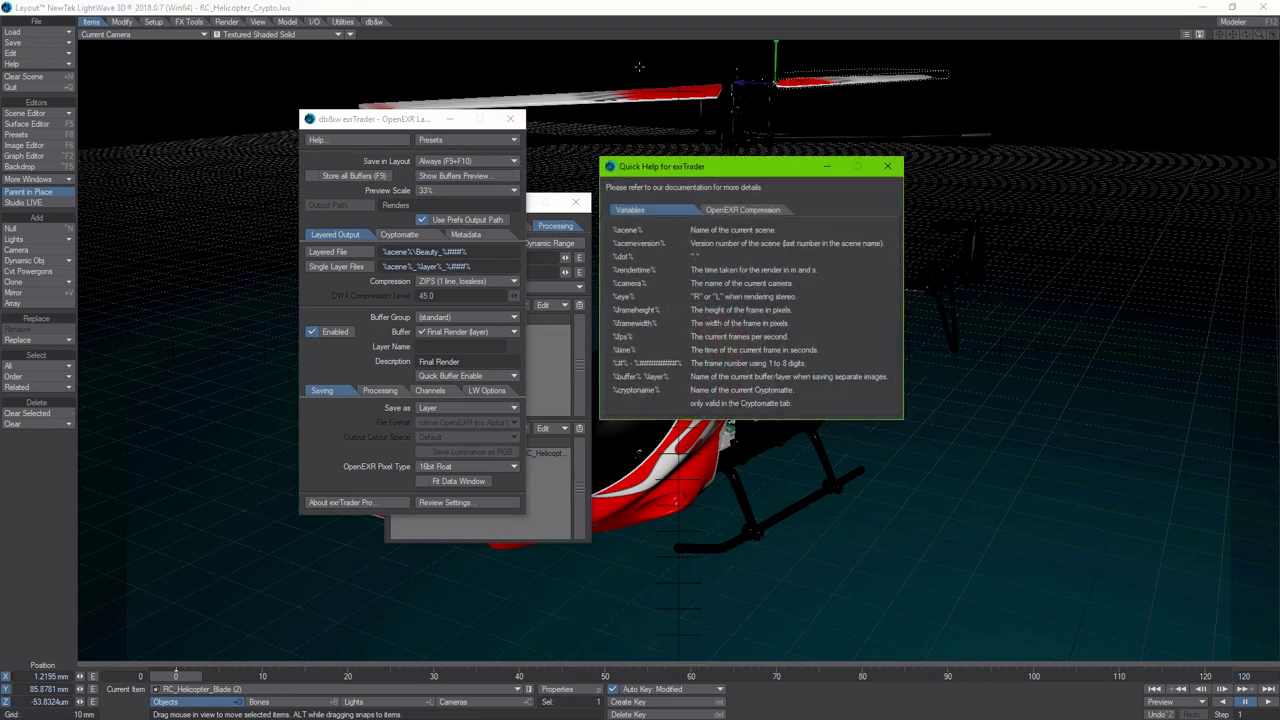
pyautogui.click(700, 189)
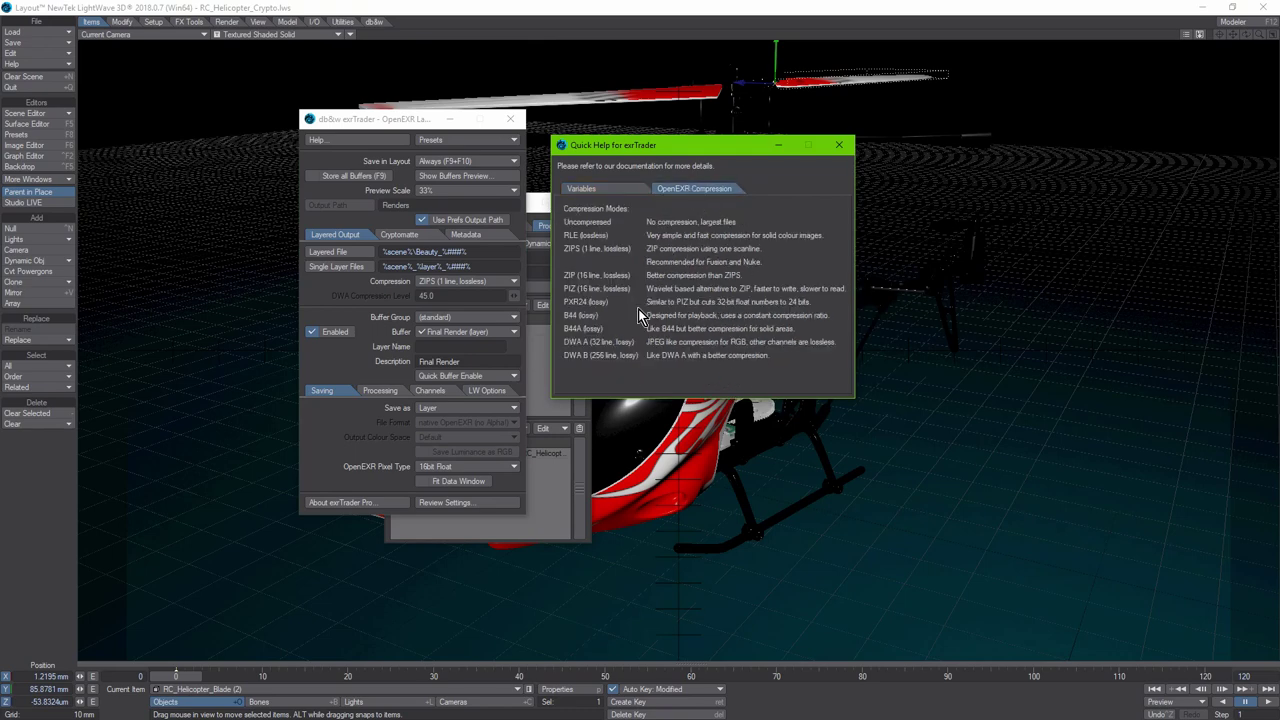
pyautogui.click(588, 195)
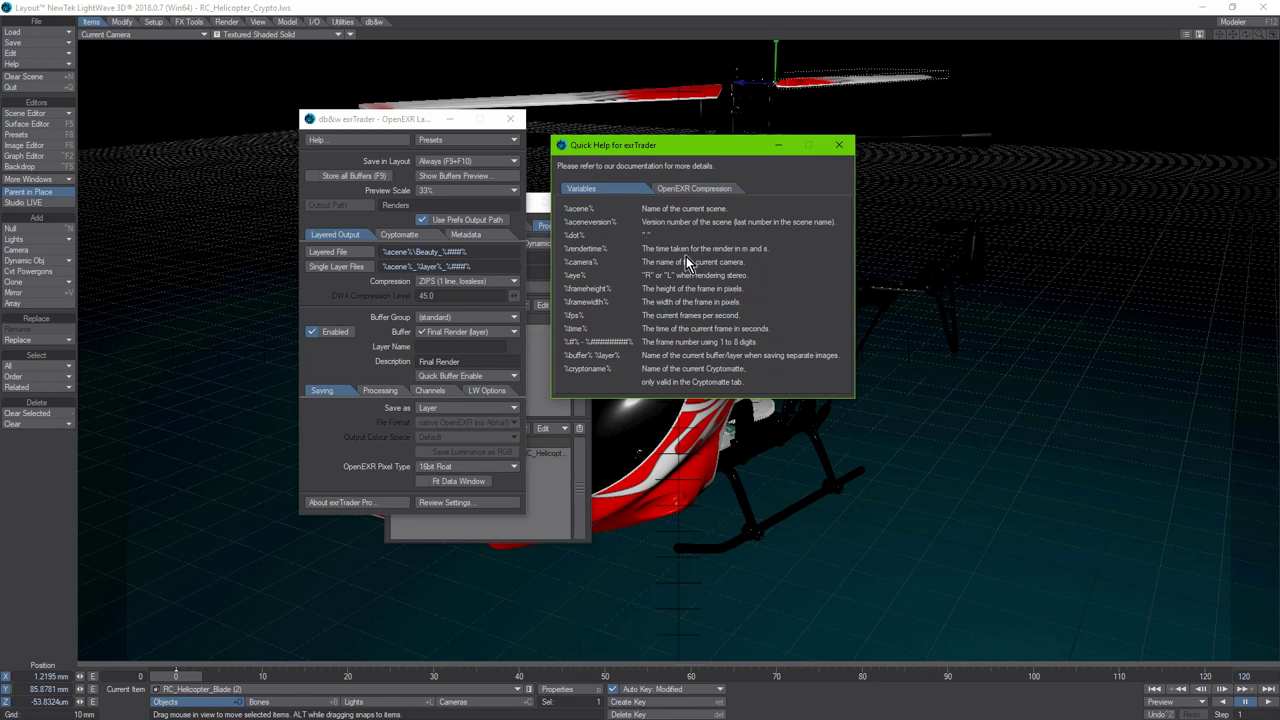
pyautogui.click(699, 189)
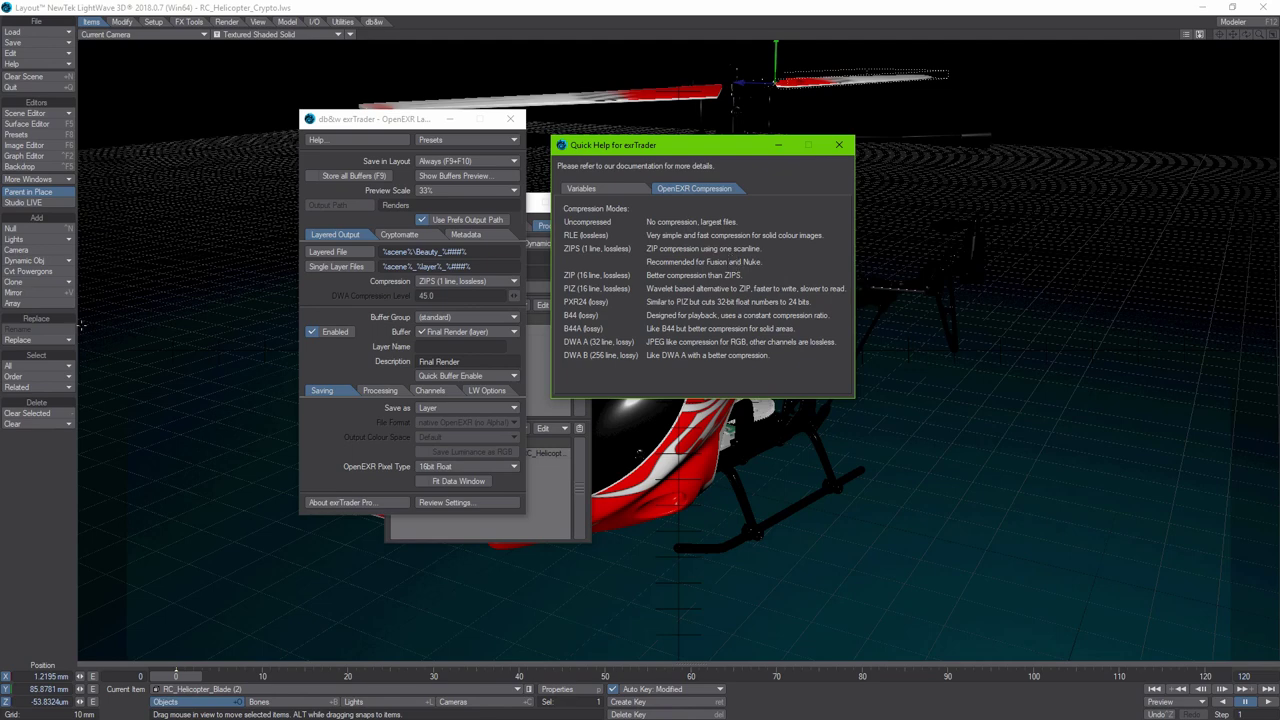
pyautogui.click(586, 190)
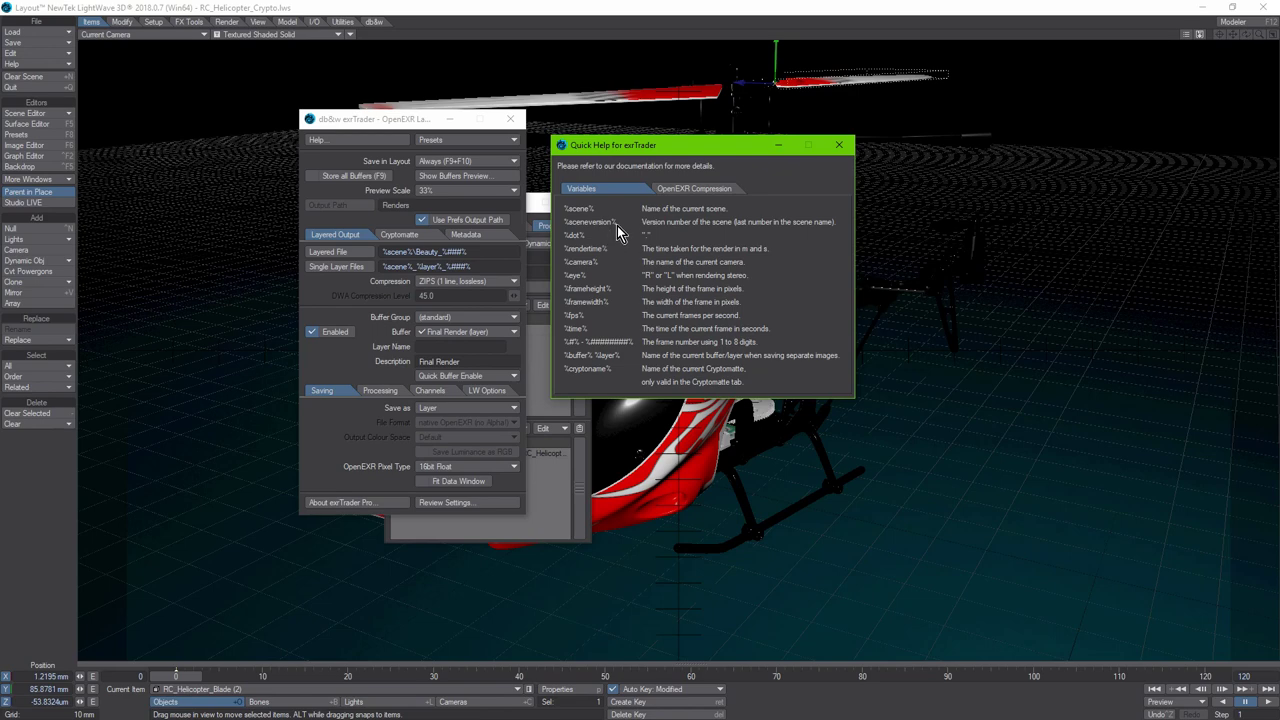
# Step: Save the helicopter scene as an incremented version and close the Quick Help window
pyautogui.click(326, 10)
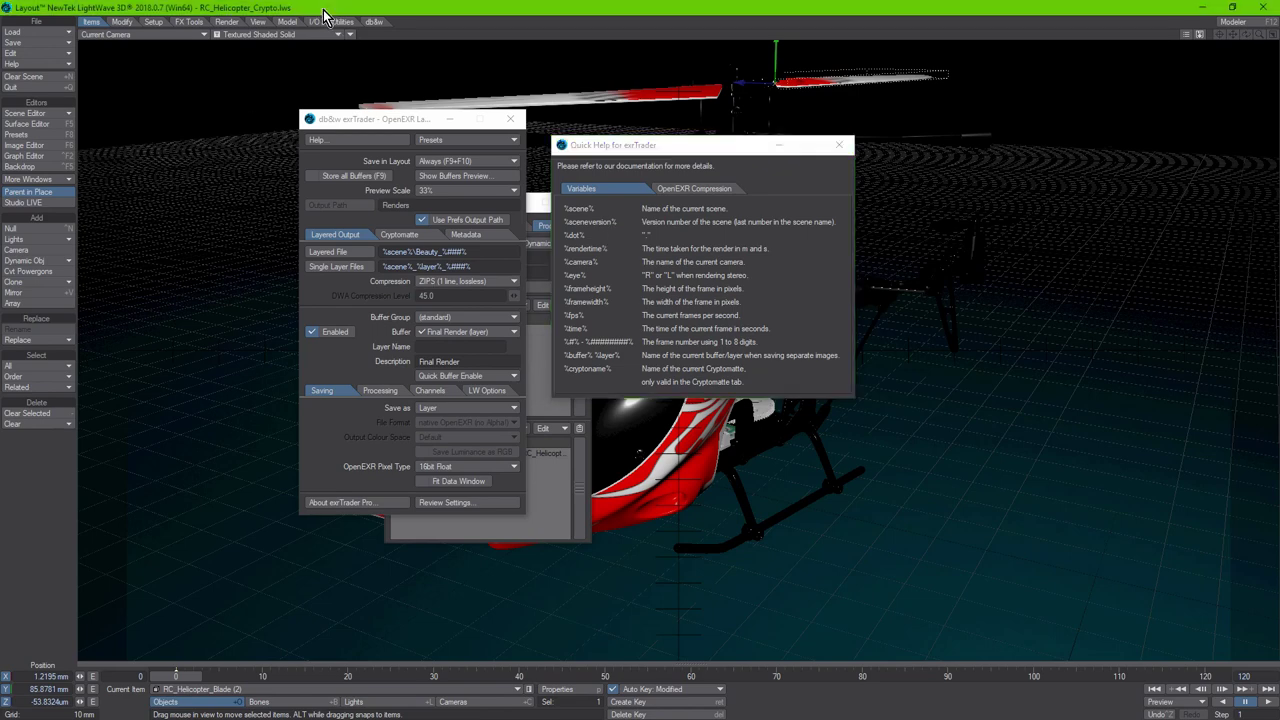
pyautogui.click(25, 53)
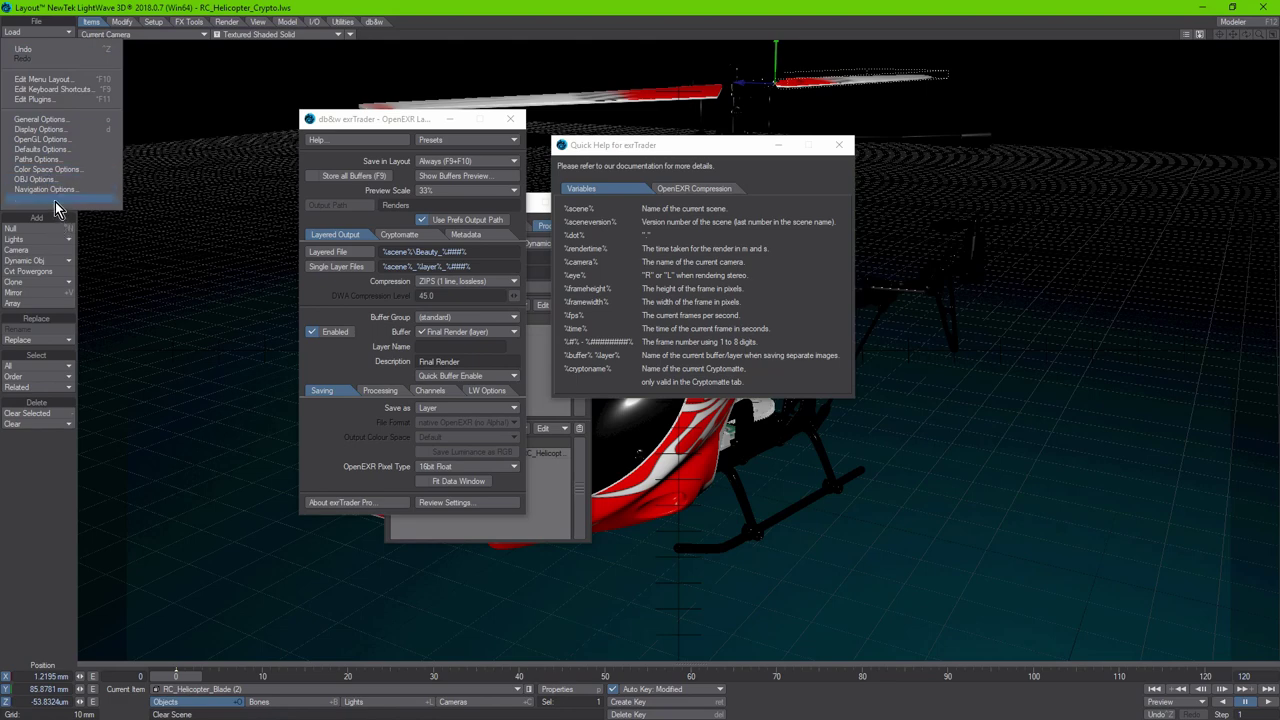
pyautogui.click(38, 42)
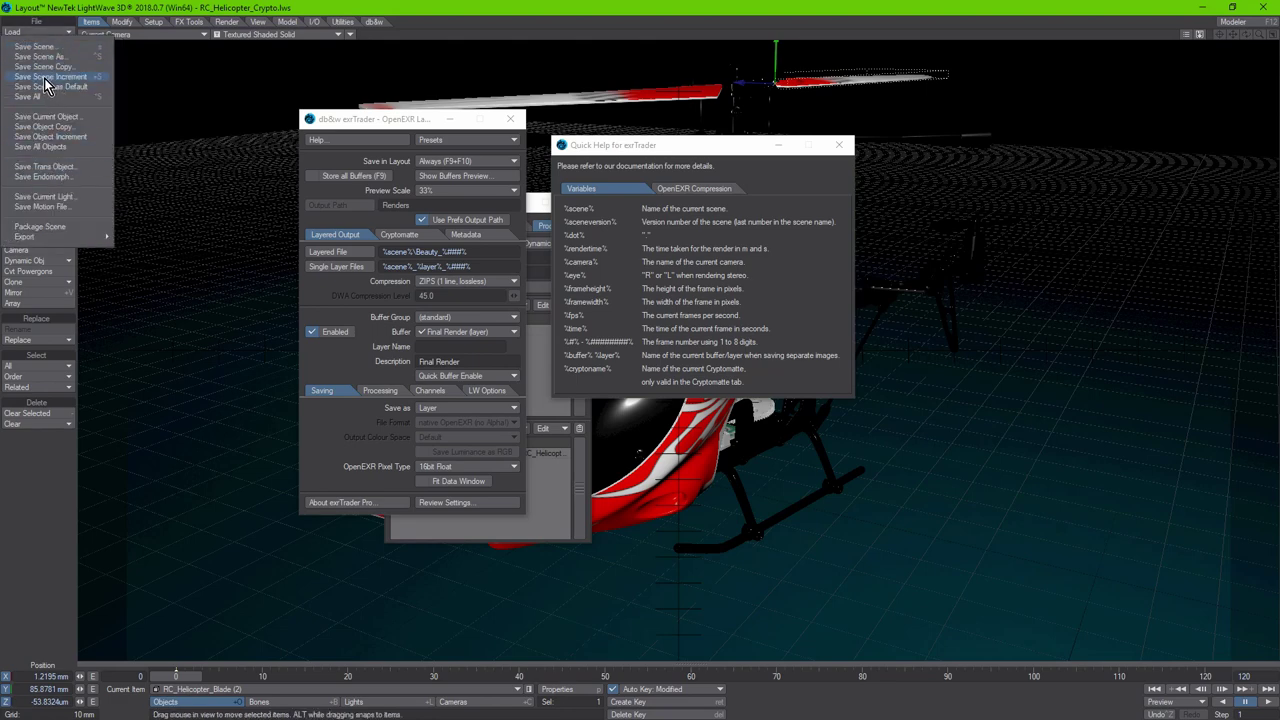
pyautogui.click(48, 77)
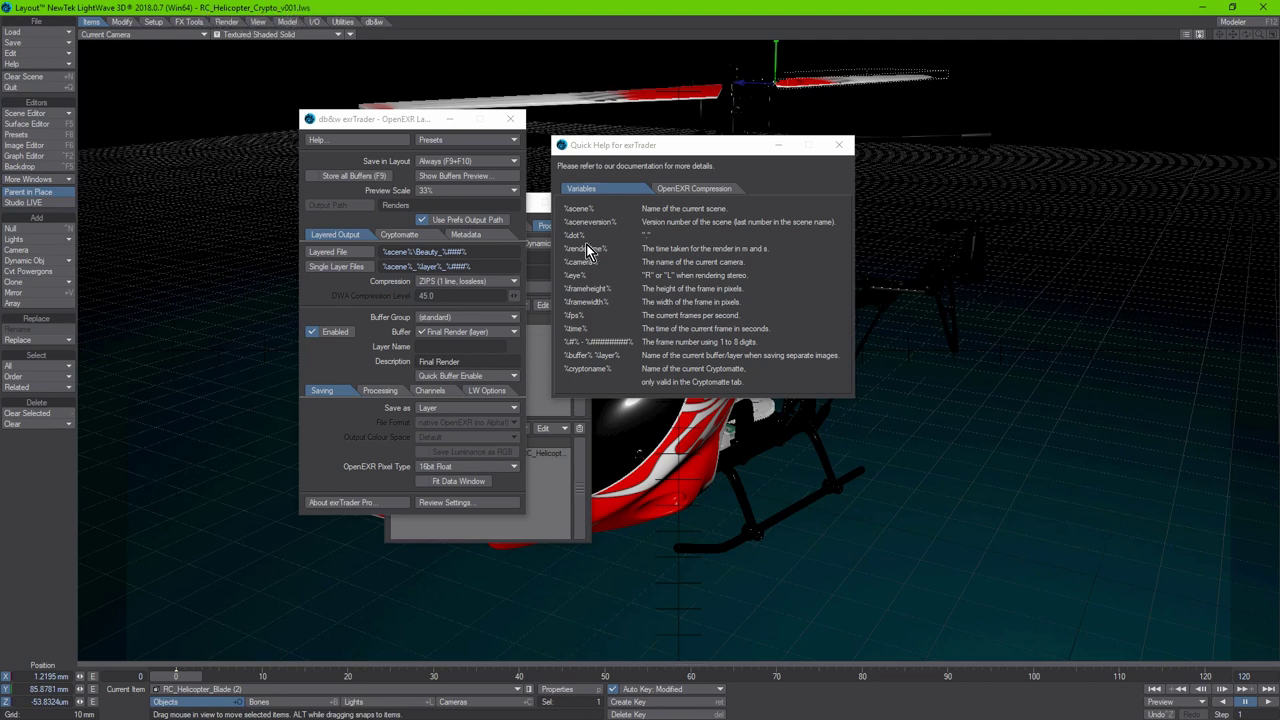
pyautogui.click(839, 145)
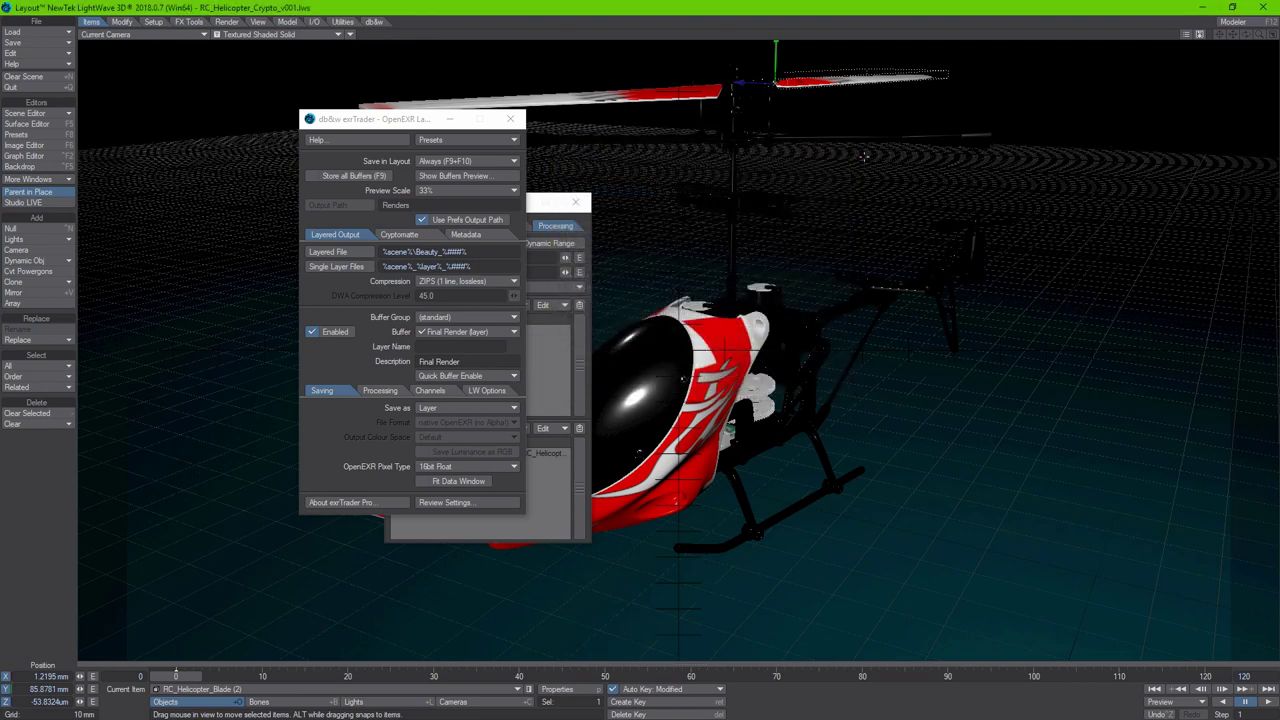
# Step: Insert a %sceneversion% subfolder into the layered file path so it reads %scene%\%sceneversion%\Beauty_%###%
pyautogui.click(414, 251)
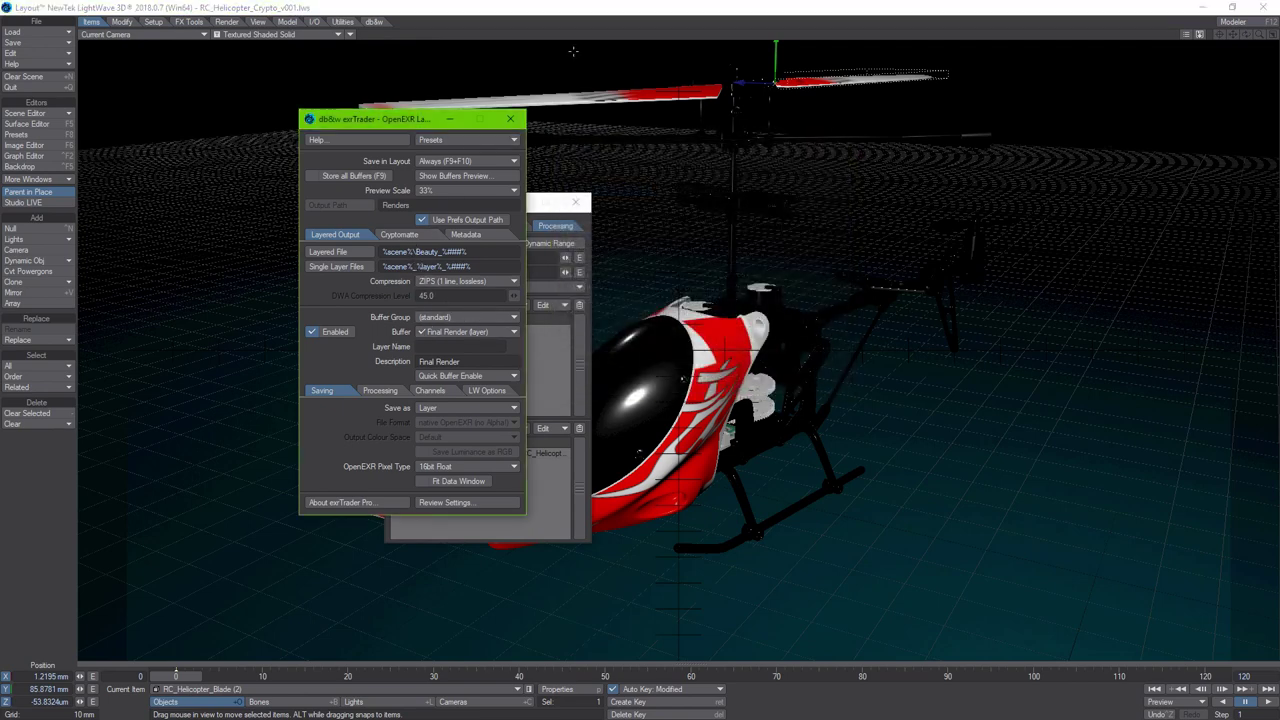
pyautogui.write('\\%sceneversion%\\')
pyautogui.press('Tab')
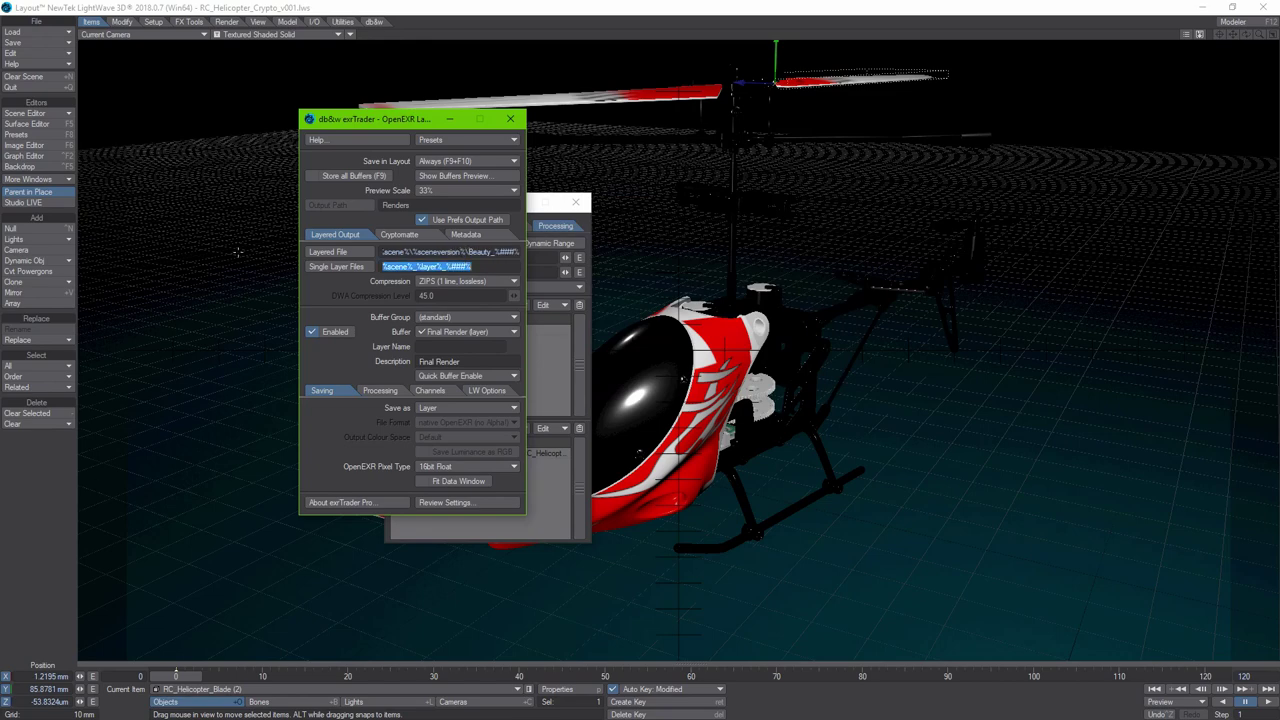
# Step: Check the active output paths in a widened buffer review, and consult the variable list in Quick Help again
pyautogui.click(444, 502)
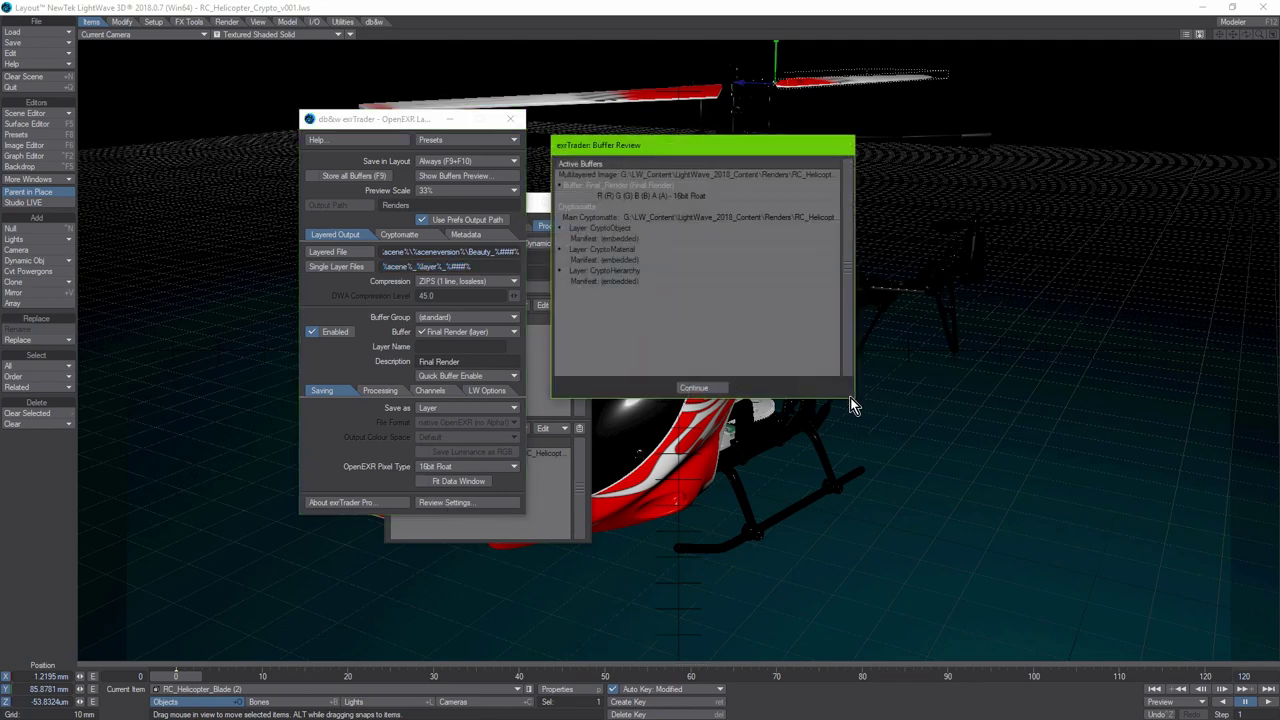
pyautogui.moveTo(852, 398); pyautogui.dragTo(1245, 495)
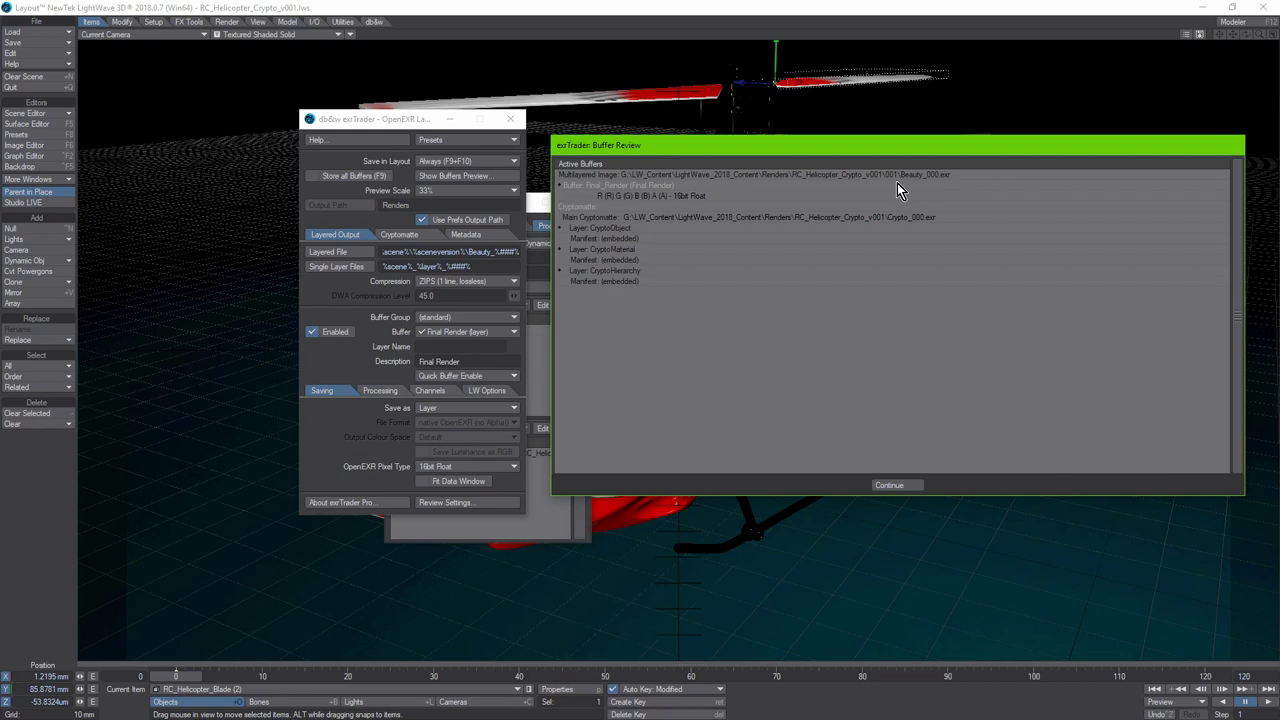
pyautogui.click(900, 489)
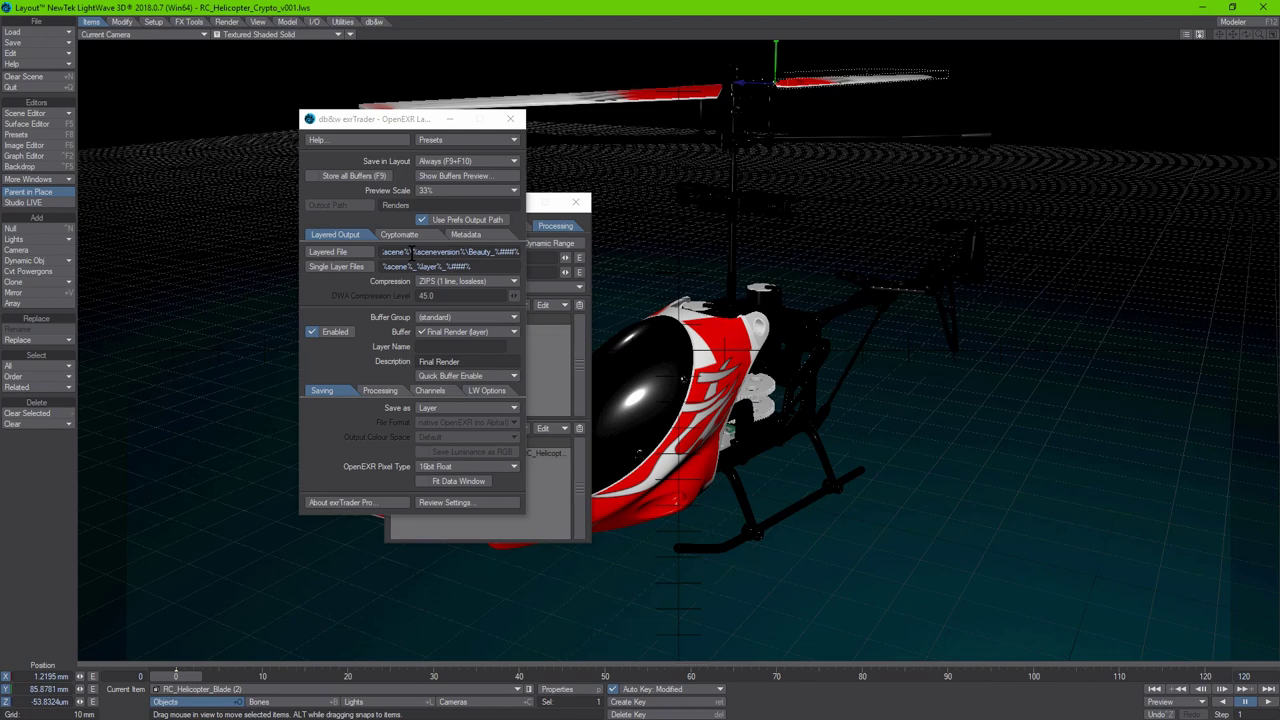
pyautogui.click(358, 141)
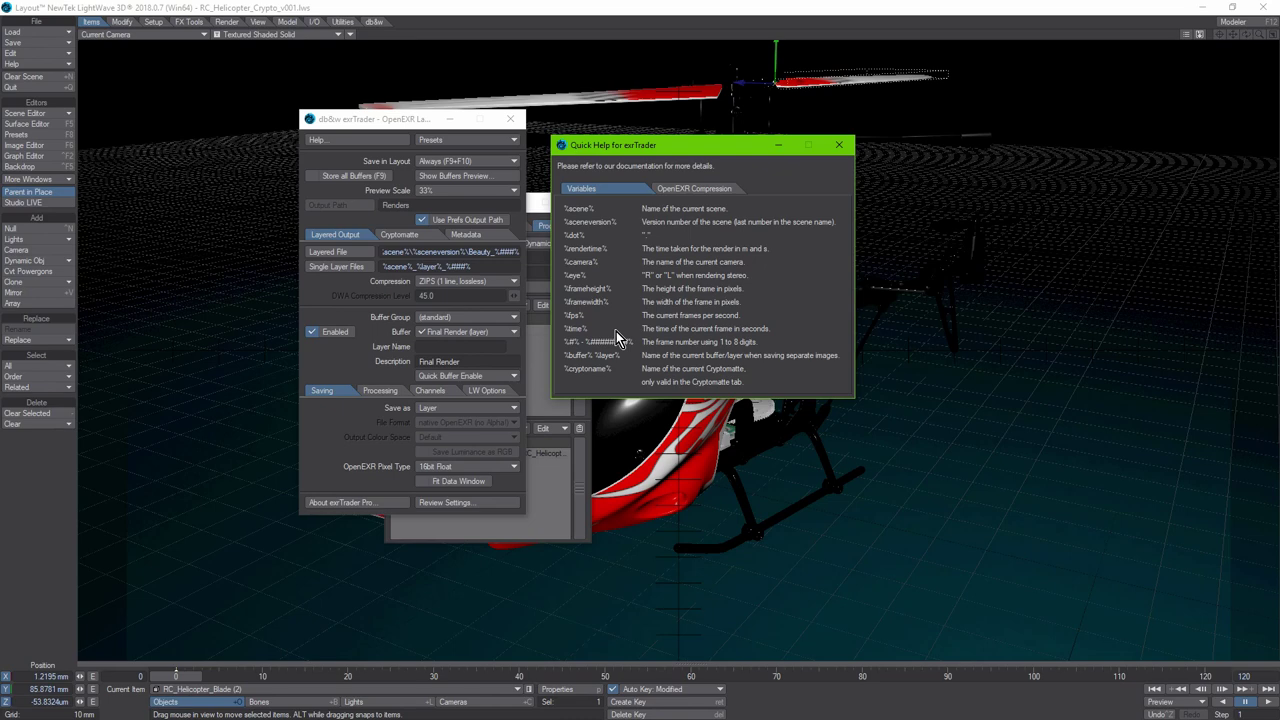
pyautogui.click(838, 145)
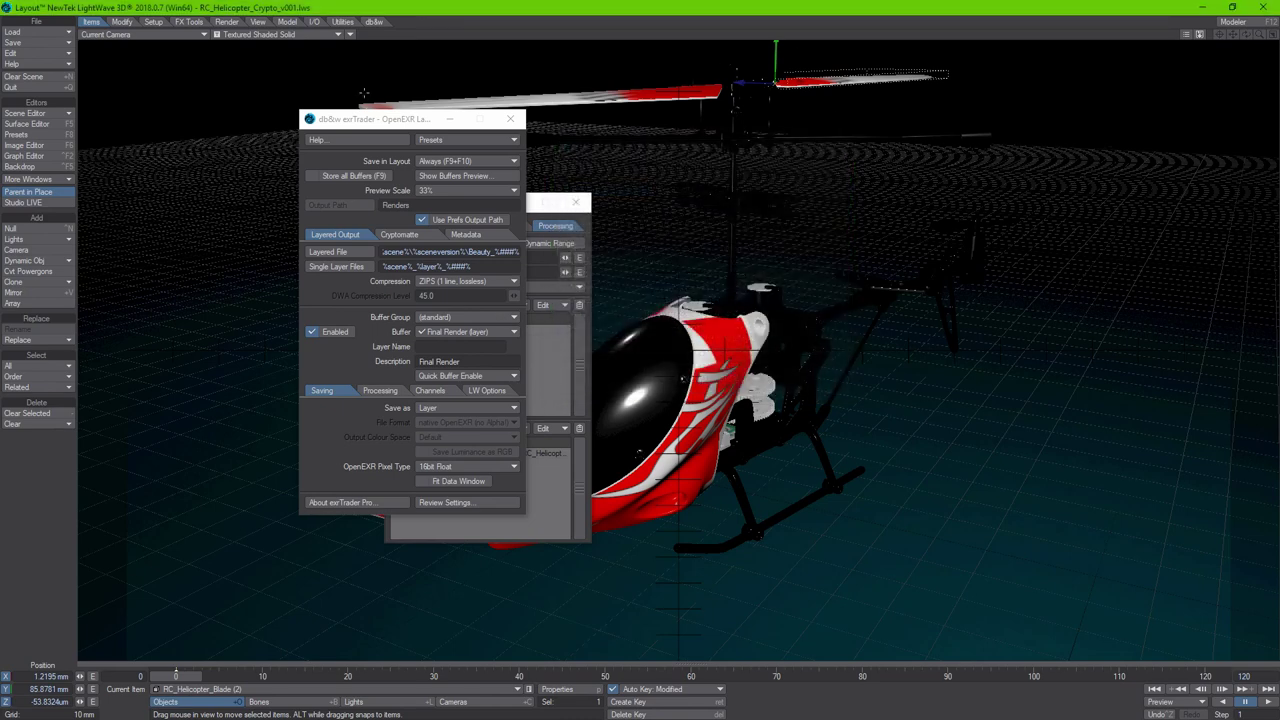
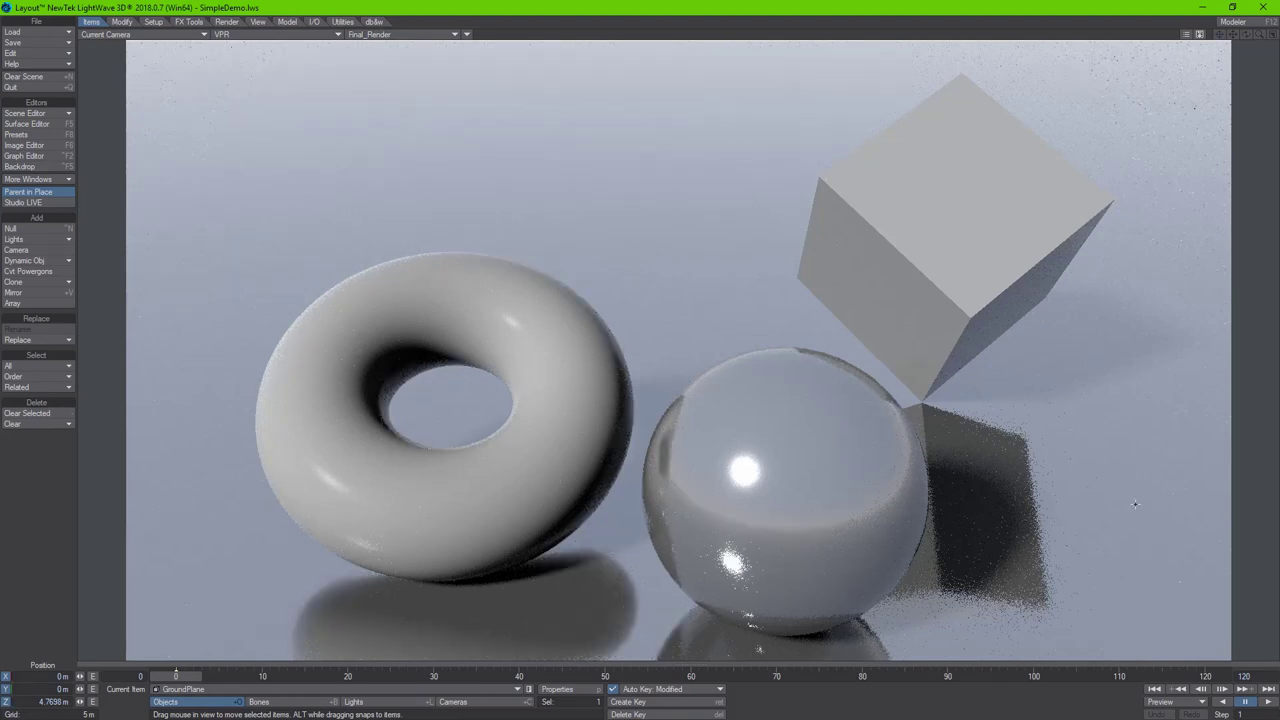
# Step: Open the Cube surface of the SimpleDemo scene in the Node Editor and widen the editor window
pyautogui.rightClick(1189, 466)
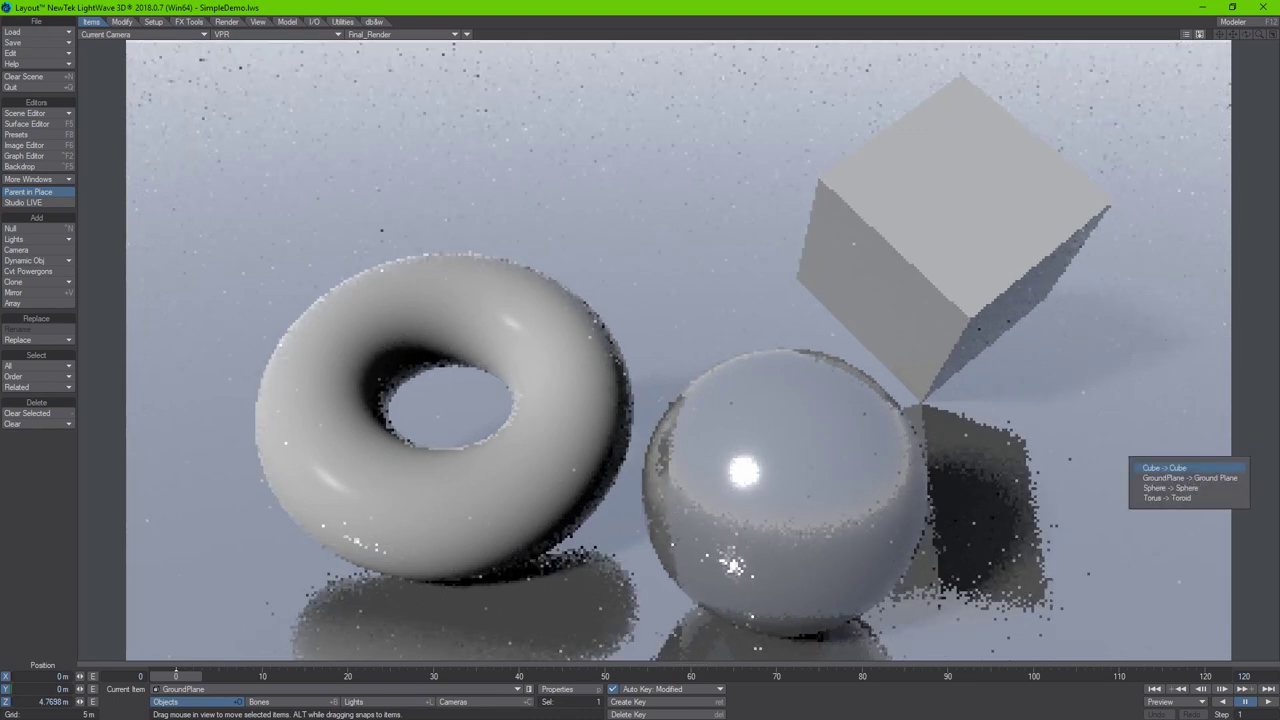
pyautogui.click(1174, 477)
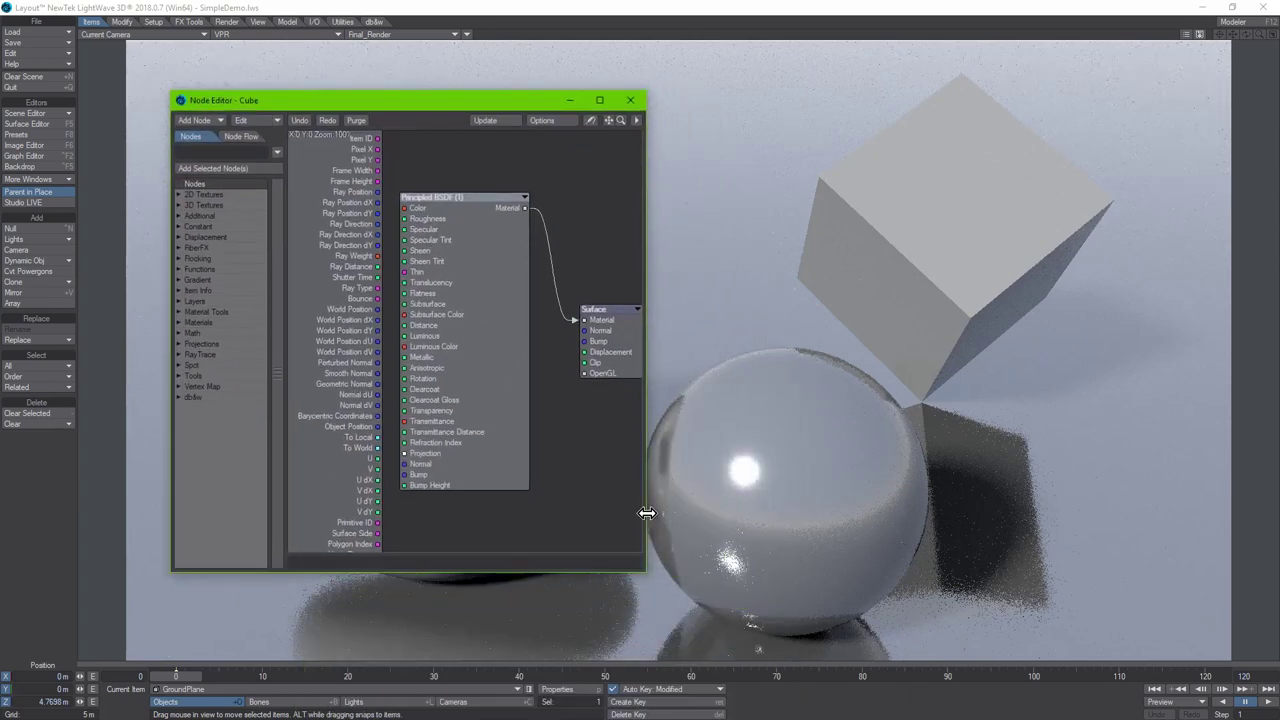
pyautogui.moveTo(646, 514); pyautogui.dragTo(886, 524)
# Step: Spread out the Surface and Principled BSDF nodes to make room beside the input node, and reposition the Node Editor
pyautogui.moveTo(620, 370); pyautogui.dragTo(728, 357)
pyautogui.moveTo(439, 355); pyautogui.dragTo(567, 422)
pyautogui.moveTo(502, 99); pyautogui.dragTo(352, 120)
pyautogui.moveTo(571, 371); pyautogui.dragTo(686, 365)
pyautogui.moveTo(437, 374); pyautogui.dragTo(499, 369)
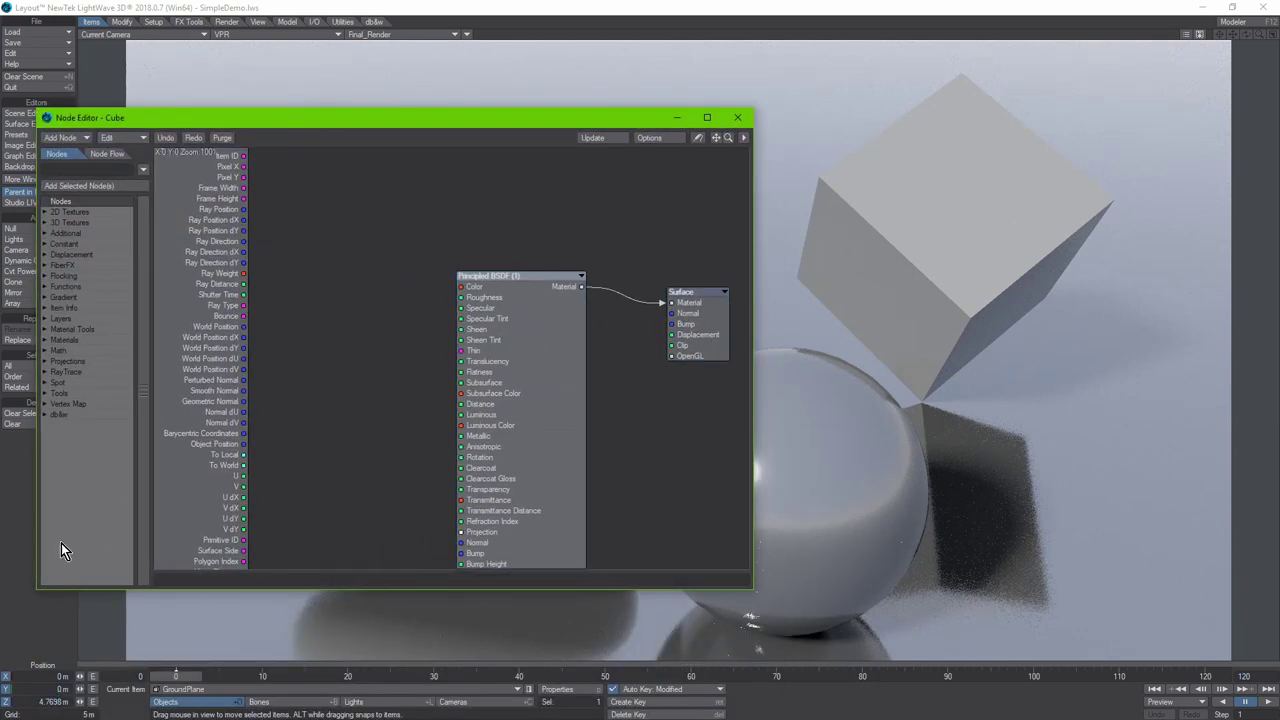
# Step: Add a db&w nodeMeister node and place it between the input node and the Principled BSDF node
pyautogui.click(45, 415)
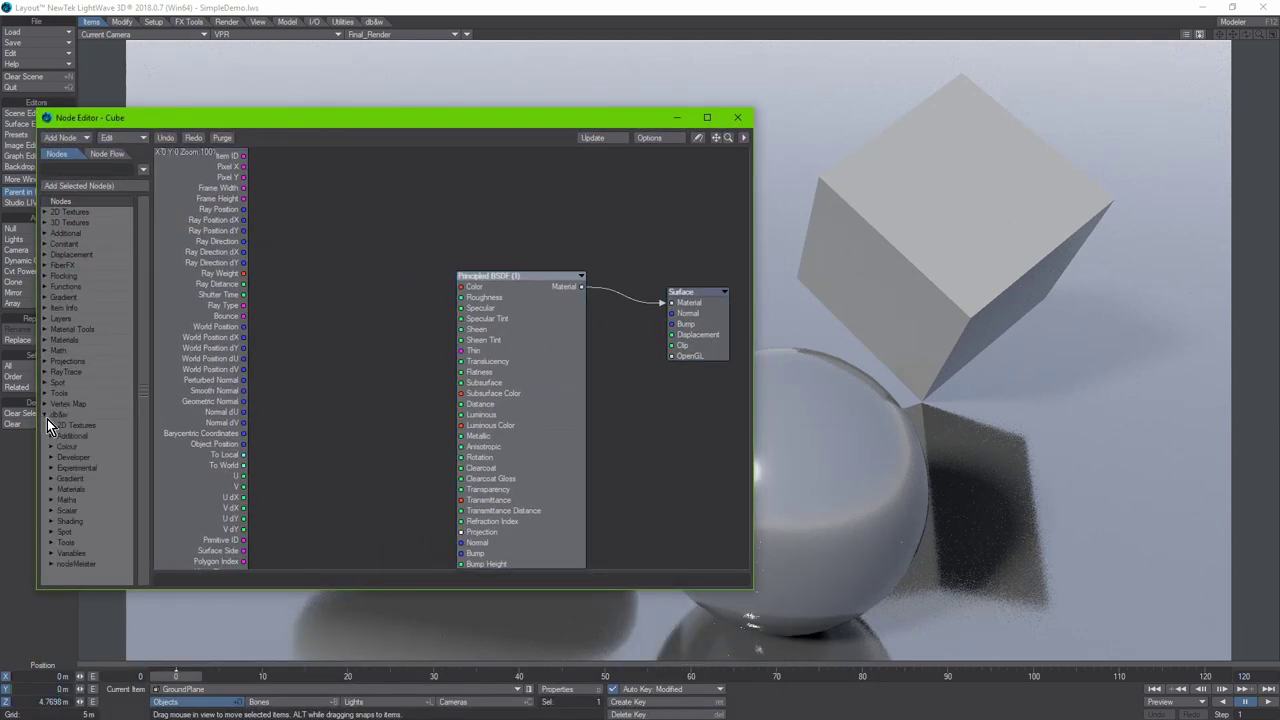
pyautogui.click(52, 565)
pyautogui.doubleClick(84, 574)
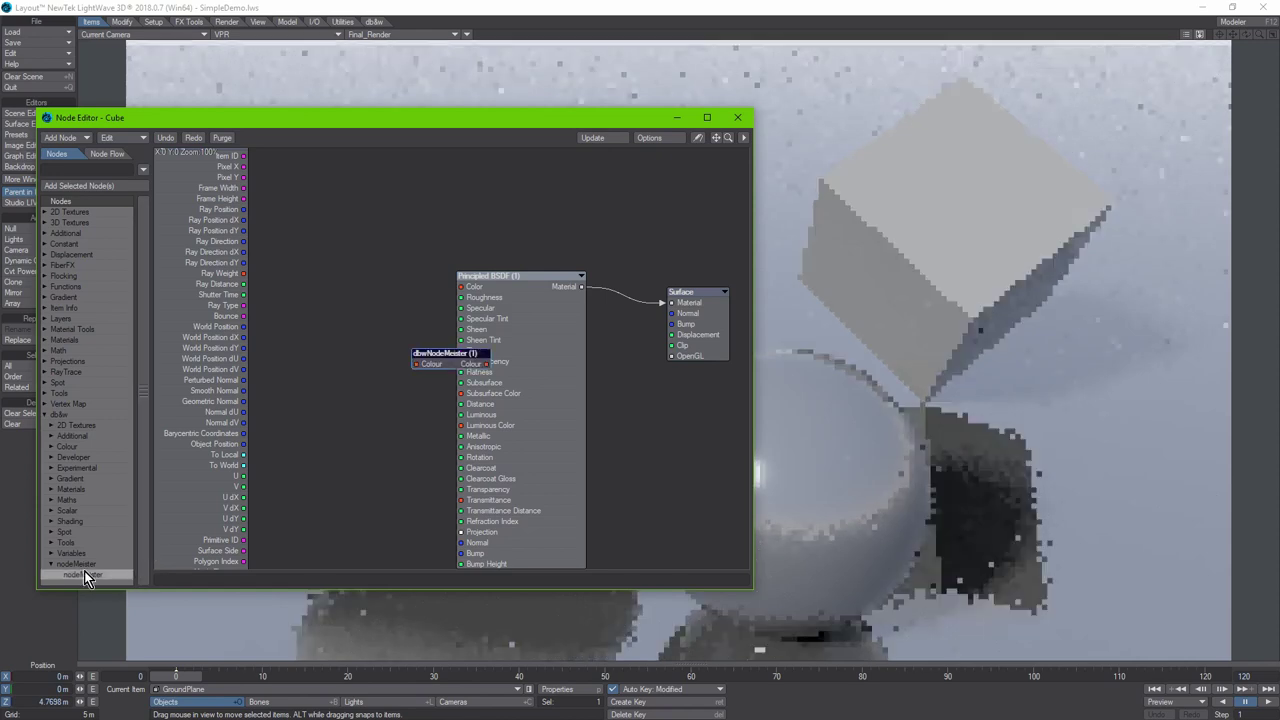
pyautogui.moveTo(428, 369); pyautogui.dragTo(359, 292)
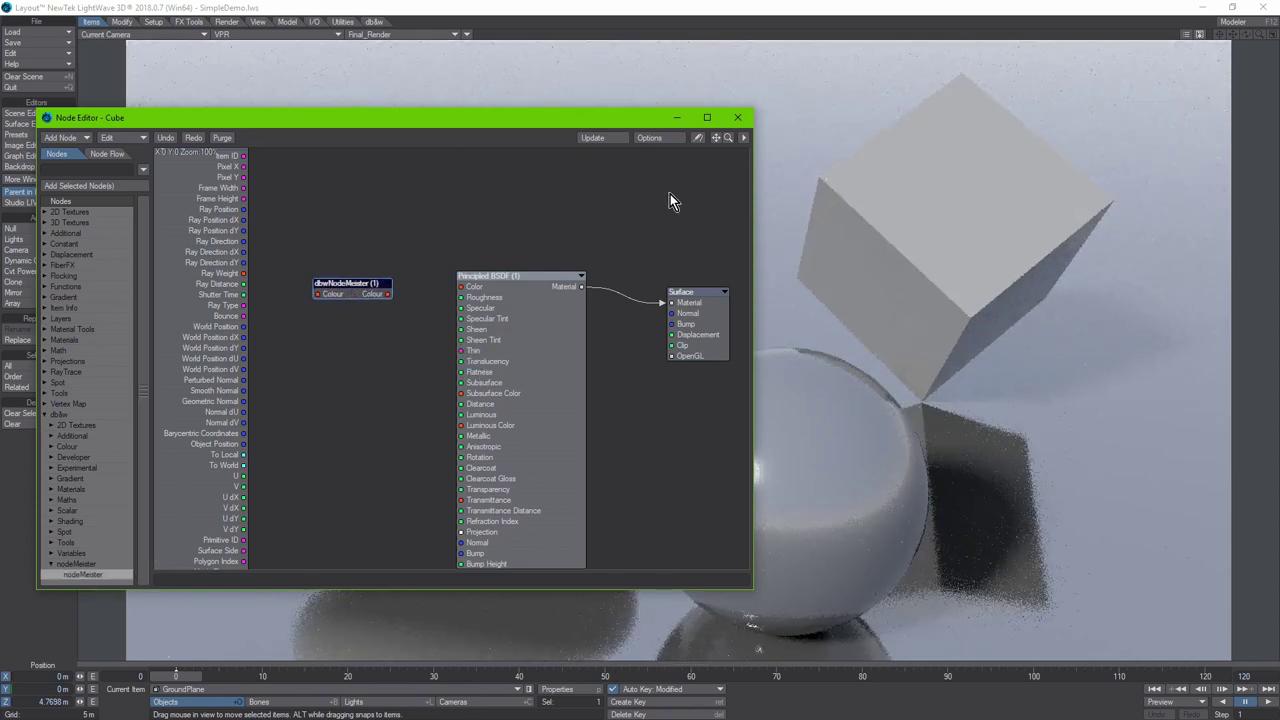
# Step: Show the nodeMeister node's settings, check its graph choices, and connect its Colour output to the Principled BSDF Color input
pyautogui.click(744, 137)
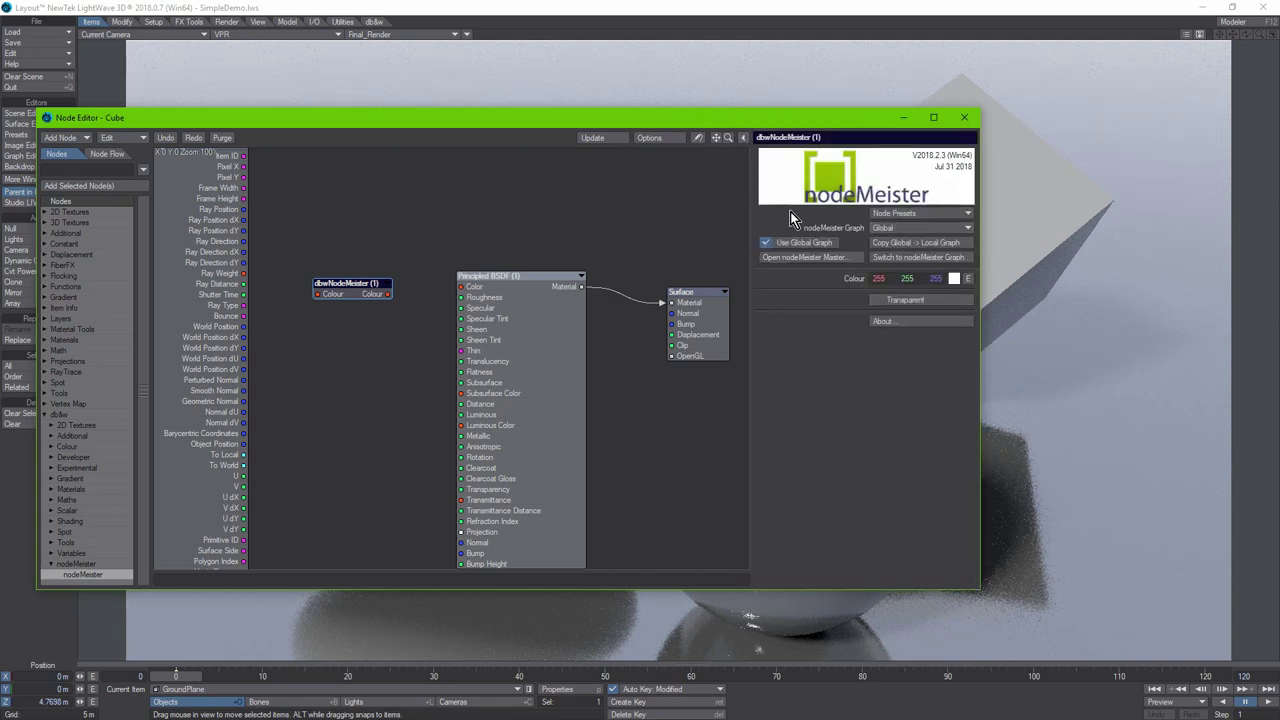
pyautogui.click(894, 232)
pyautogui.click(892, 232)
pyautogui.moveTo(393, 304); pyautogui.dragTo(474, 287)
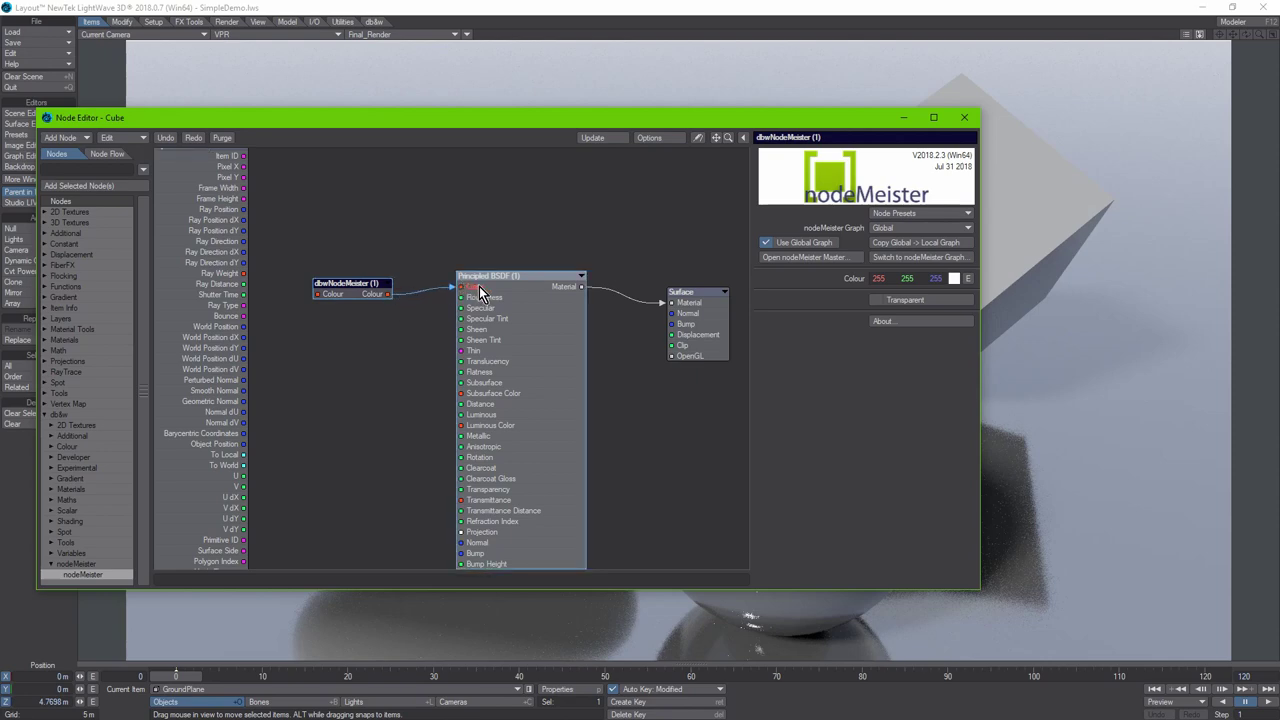
# Step: Move the Node Editor clear of the cube and switch into the nodeMeister node's Global graph
pyautogui.moveTo(452, 126); pyautogui.dragTo(371, 148)
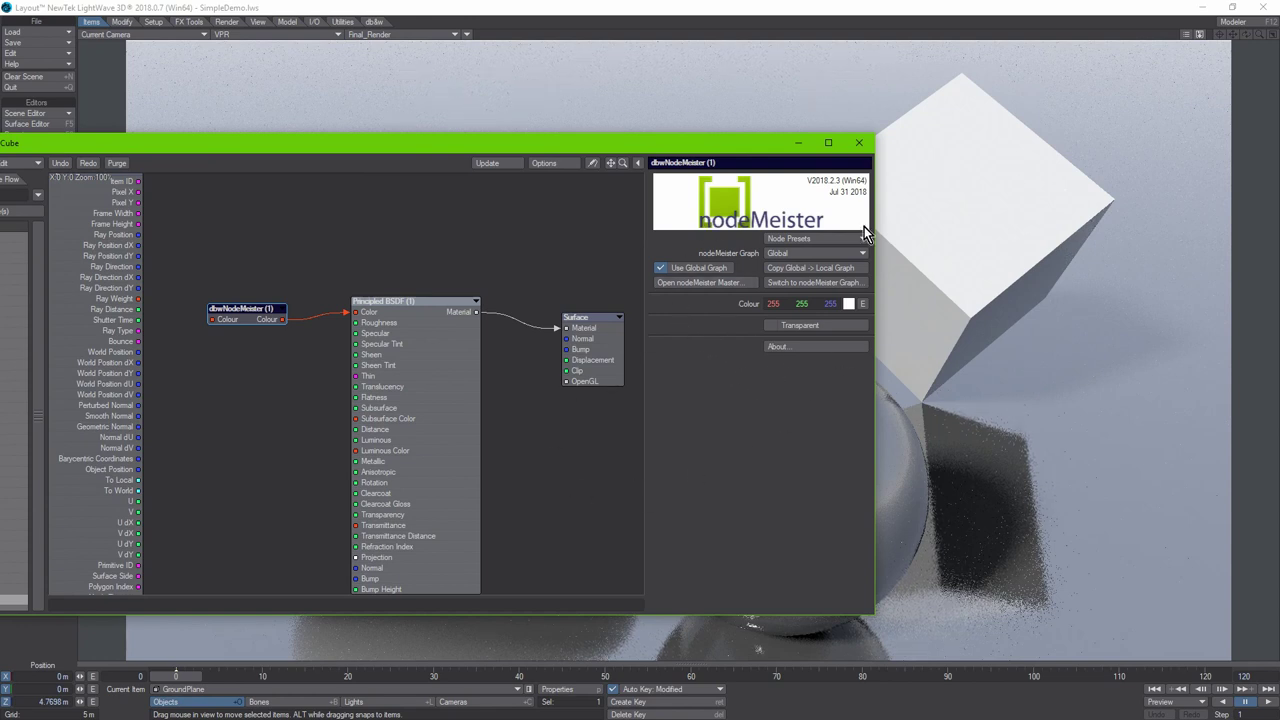
pyautogui.moveTo(236, 315)
pyautogui.mouseDown()
pyautogui.moveTo(249, 334)
pyautogui.moveTo(245, 318)
pyautogui.mouseUp()
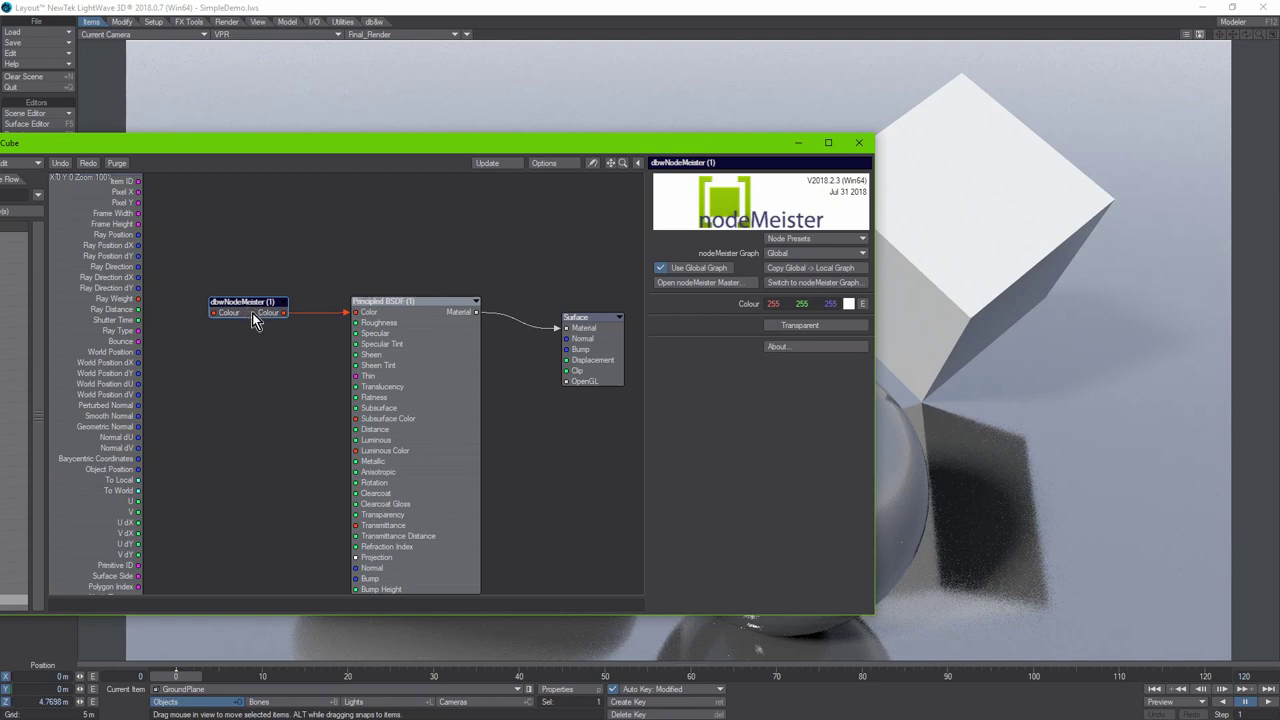
pyautogui.click(802, 282)
# Step: Spread out the Global graph's Input, SimpleColourCorrector and Output nodes, and show the colour corrector's settings
pyautogui.moveTo(280, 414); pyautogui.dragTo(403, 412)
pyautogui.moveTo(133, 438); pyautogui.dragTo(239, 442)
pyautogui.moveTo(85, 409); pyautogui.dragTo(116, 376)
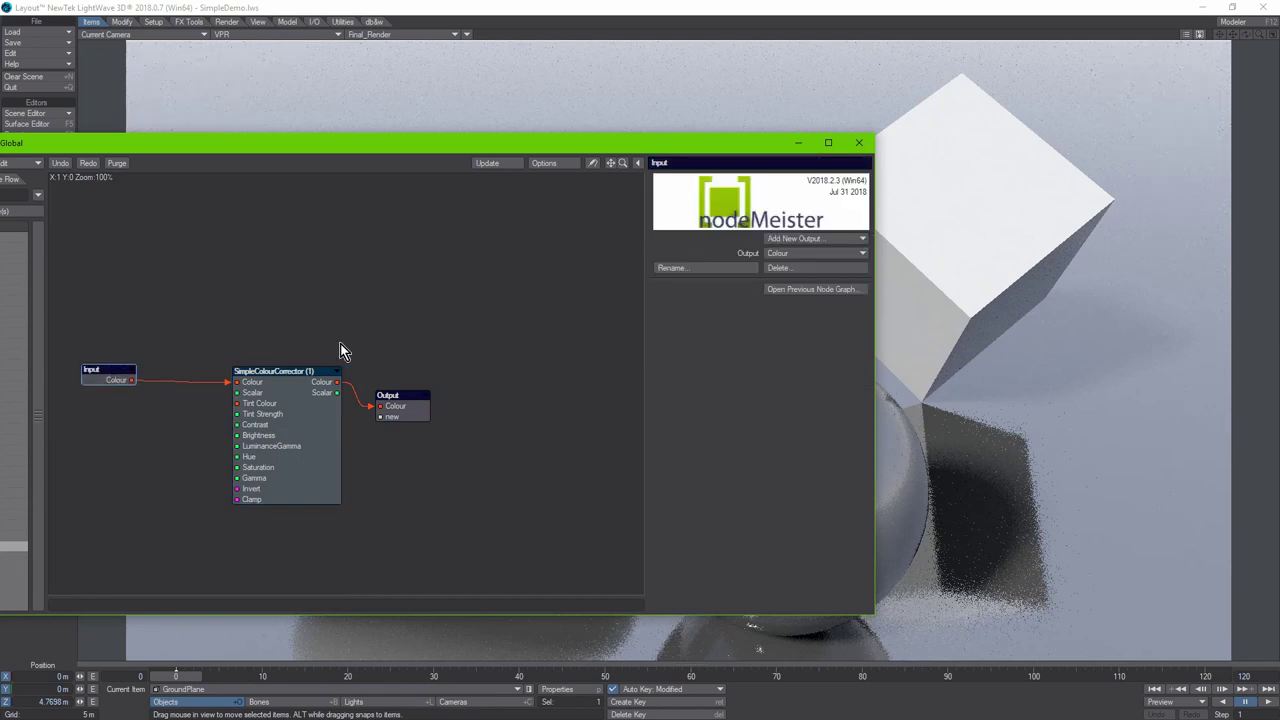
pyautogui.moveTo(236, 421); pyautogui.dragTo(186, 423)
pyautogui.click(234, 400)
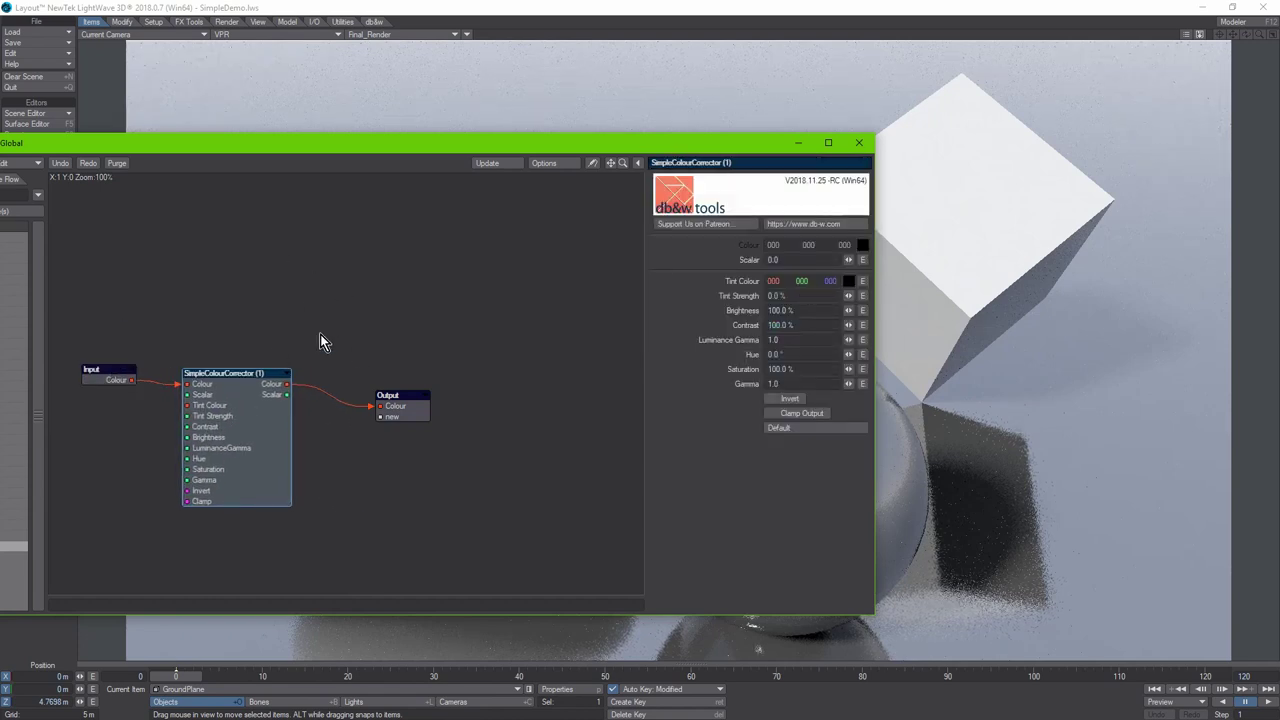
pyautogui.moveTo(392, 412); pyautogui.dragTo(362, 386)
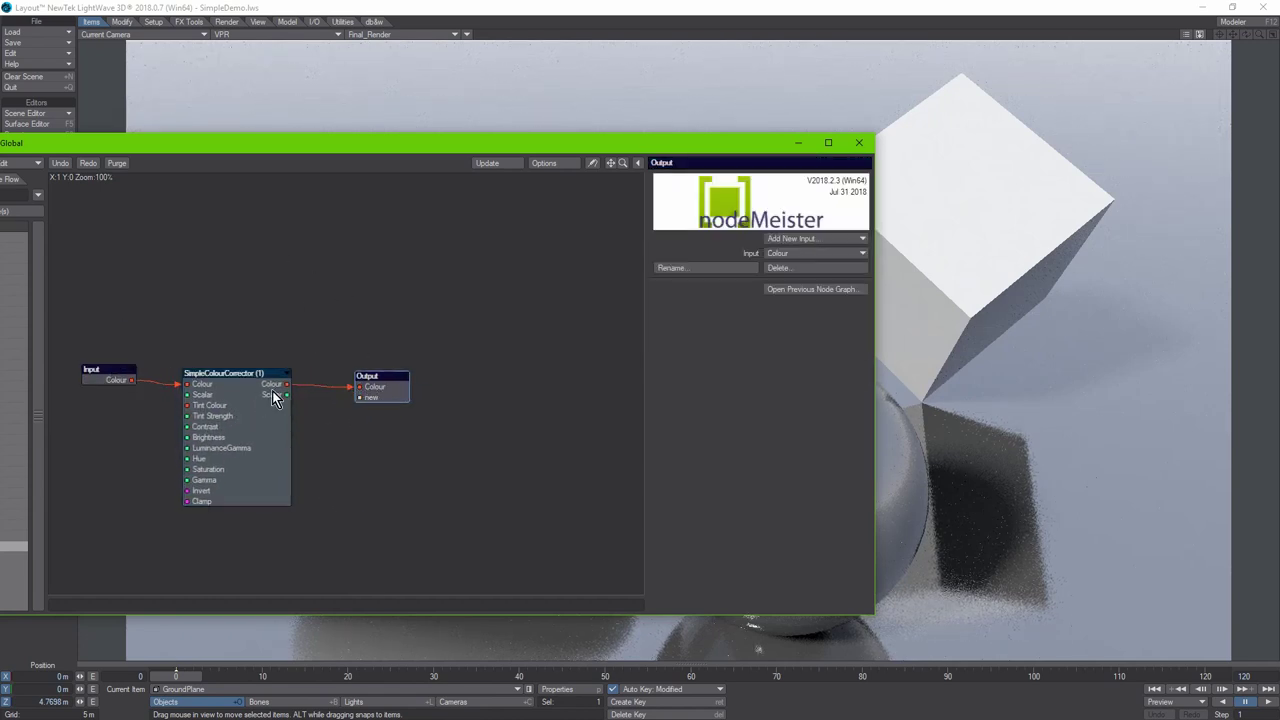
pyautogui.click(221, 456)
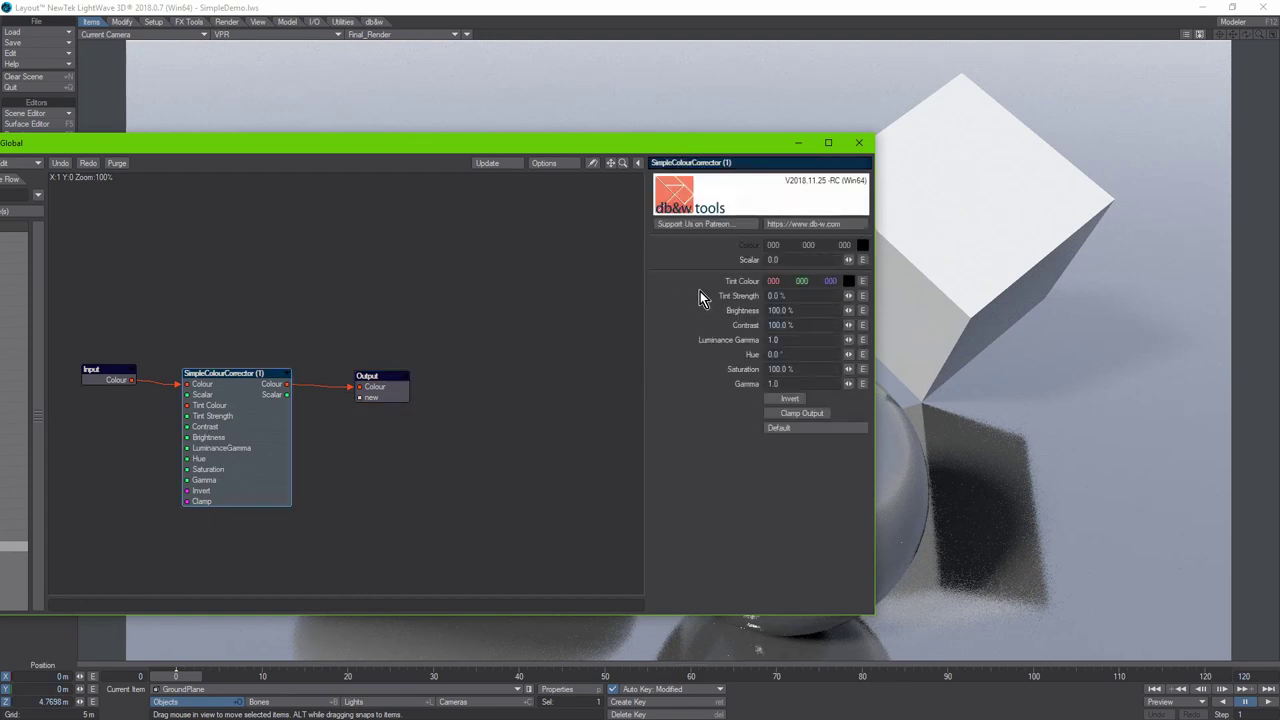
pyautogui.click(390, 388)
pyautogui.moveTo(390, 388); pyautogui.dragTo(490, 377)
pyautogui.click(224, 413)
pyautogui.moveTo(224, 413); pyautogui.dragTo(238, 362)
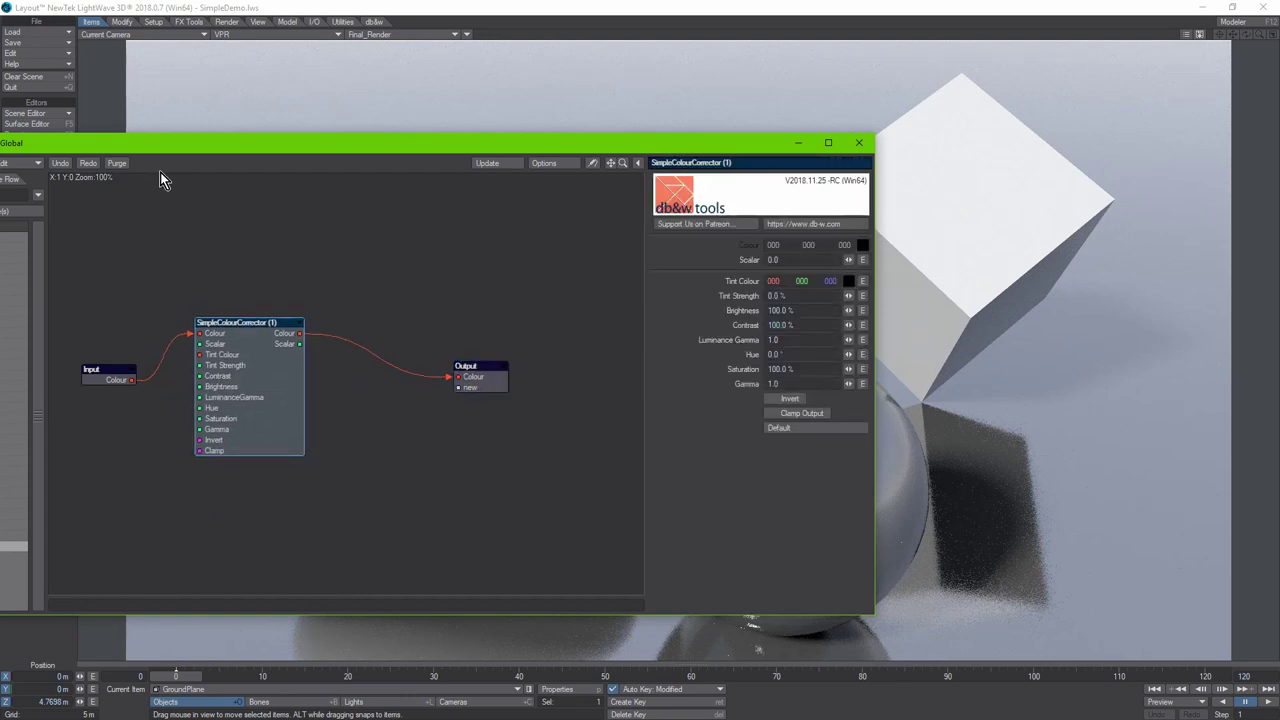
# Step: Add a Crumple 3D texture that feeds its Color into the Output node's Colour, and move SimpleColourCorrector out of the way
pyautogui.moveTo(143, 143); pyautogui.dragTo(432, 216)
pyautogui.click(229, 316)
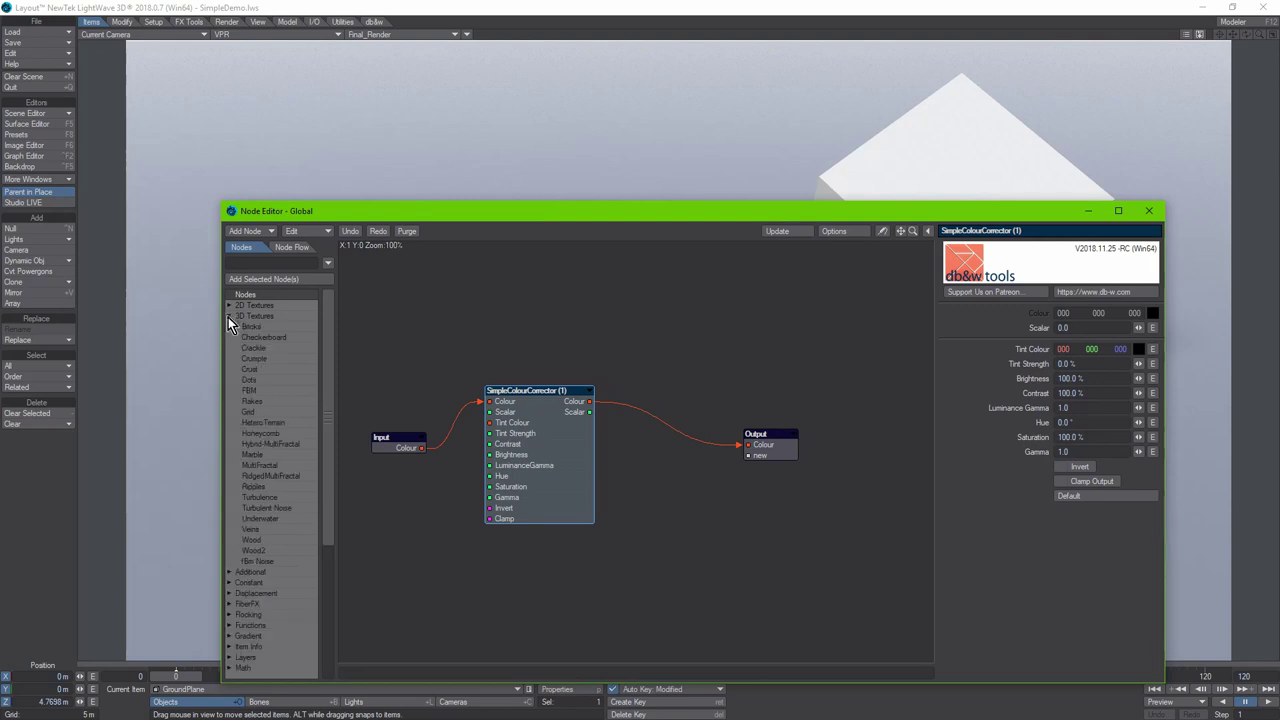
pyautogui.doubleClick(257, 360)
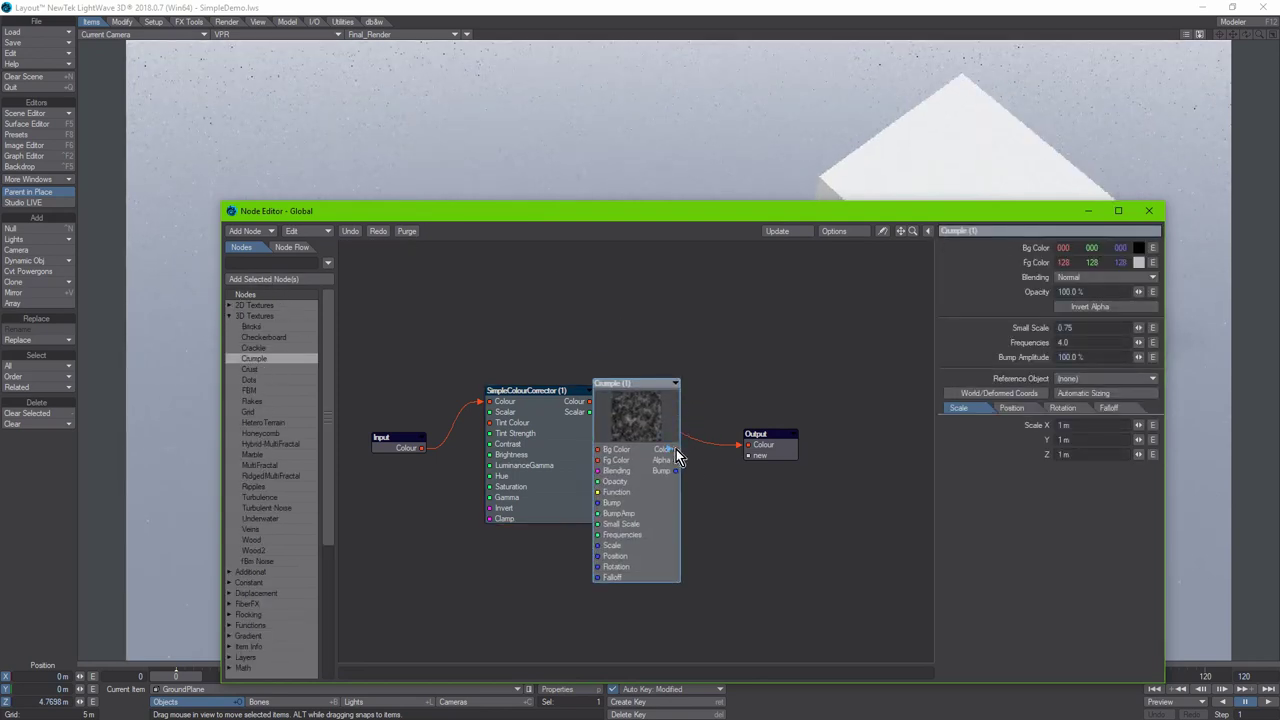
pyautogui.moveTo(520, 501); pyautogui.dragTo(510, 545)
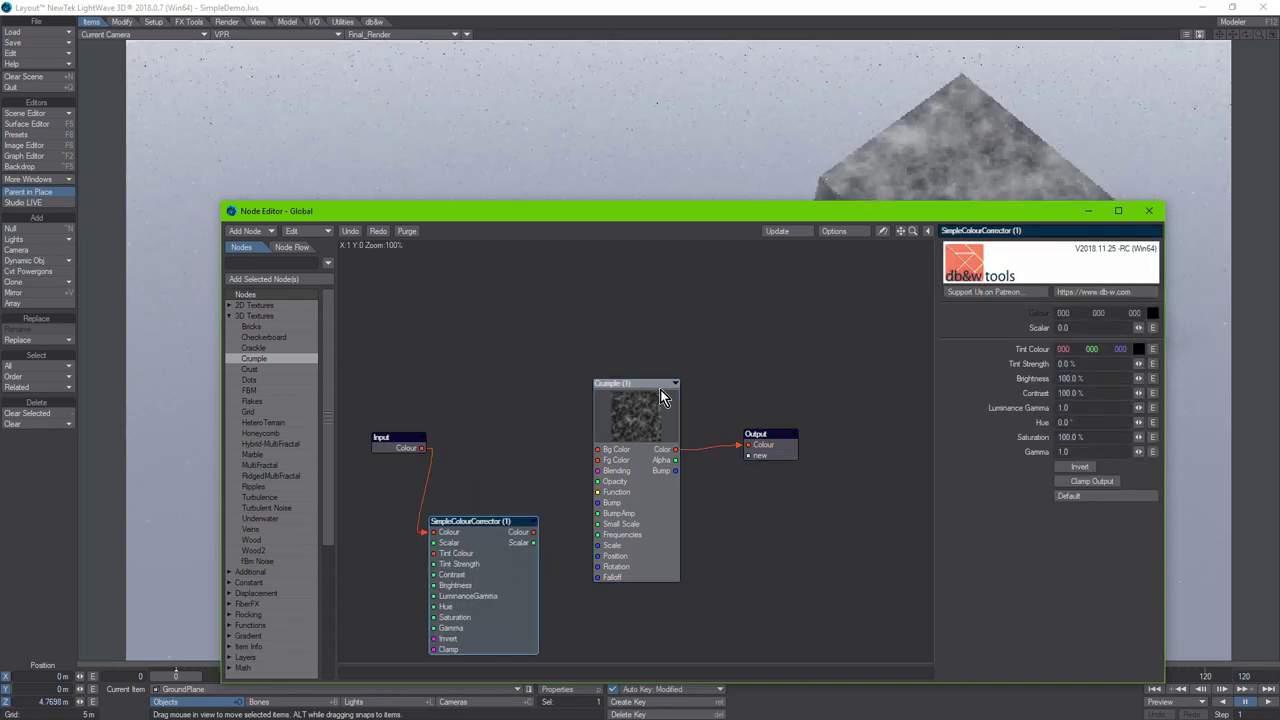
# Step: Connect the Input node's Colour to Crumple's Bg Color and set Crumple's Fg Color to black (0, 0, 0)
pyautogui.moveTo(590, 213); pyautogui.dragTo(322, 165)
pyautogui.moveTo(141, 410); pyautogui.dragTo(305, 400)
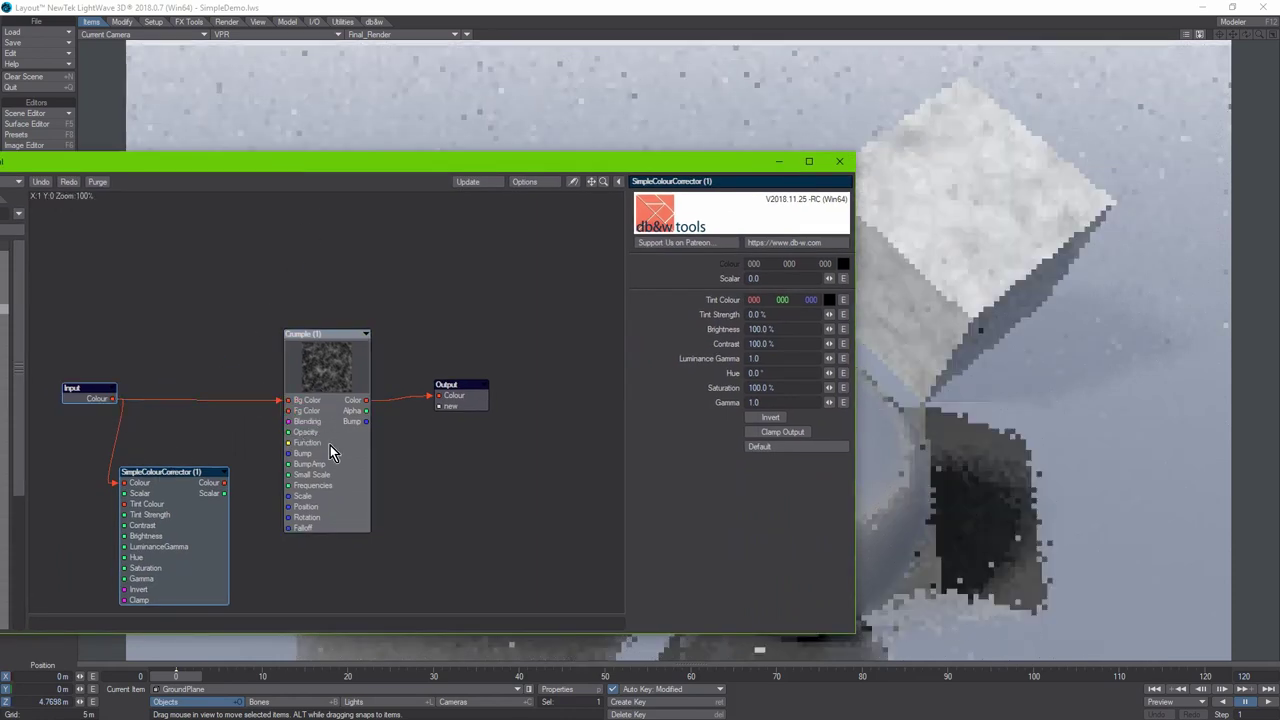
pyautogui.moveTo(330, 445); pyautogui.dragTo(298, 428)
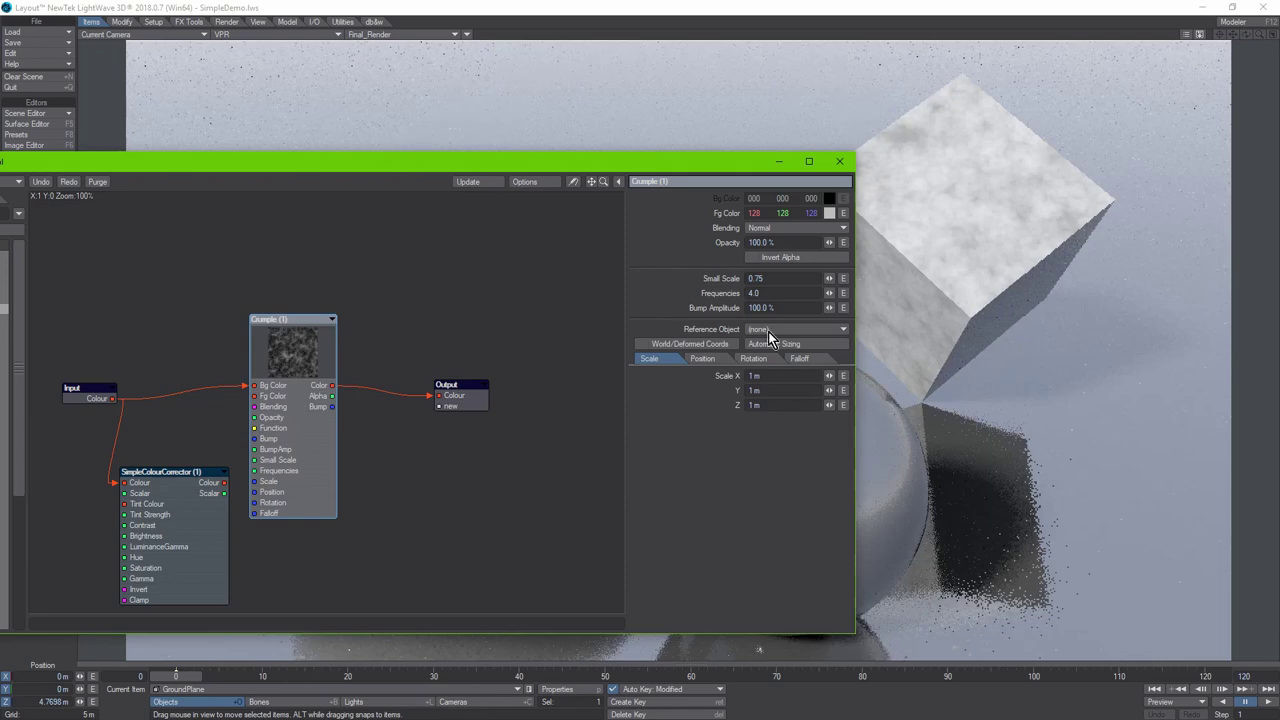
pyautogui.click(829, 214)
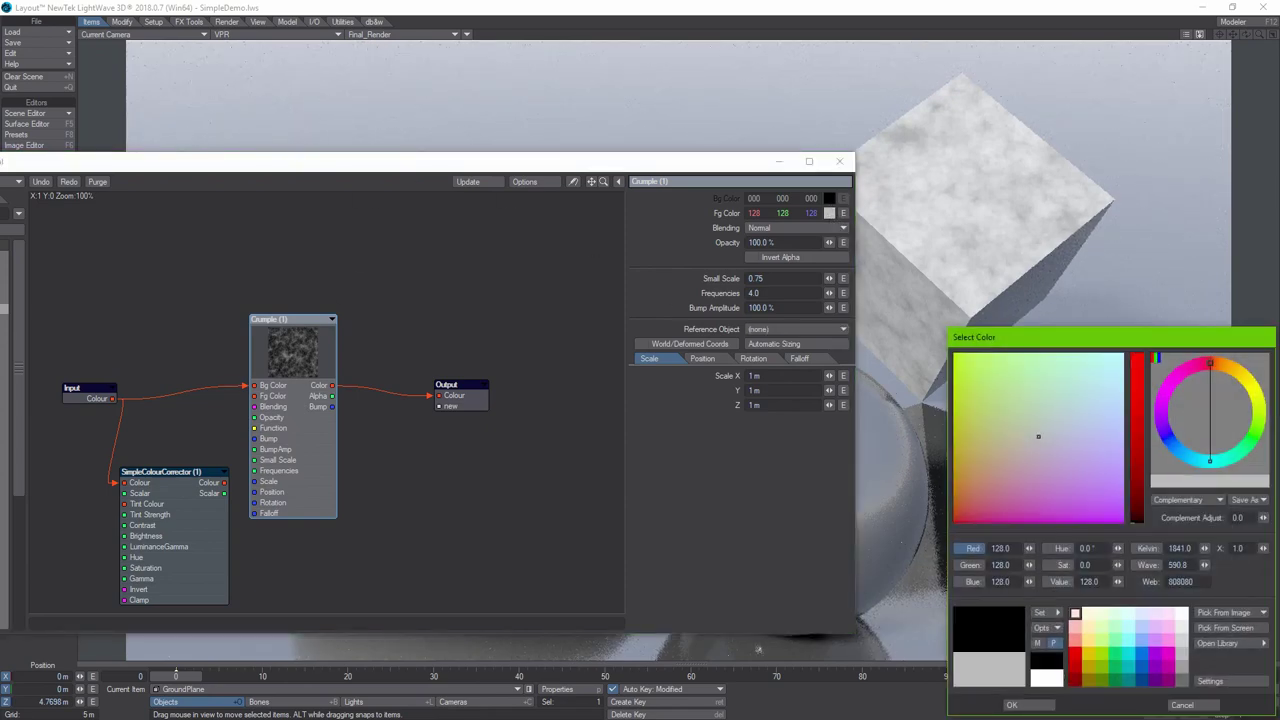
pyautogui.click(1012, 704)
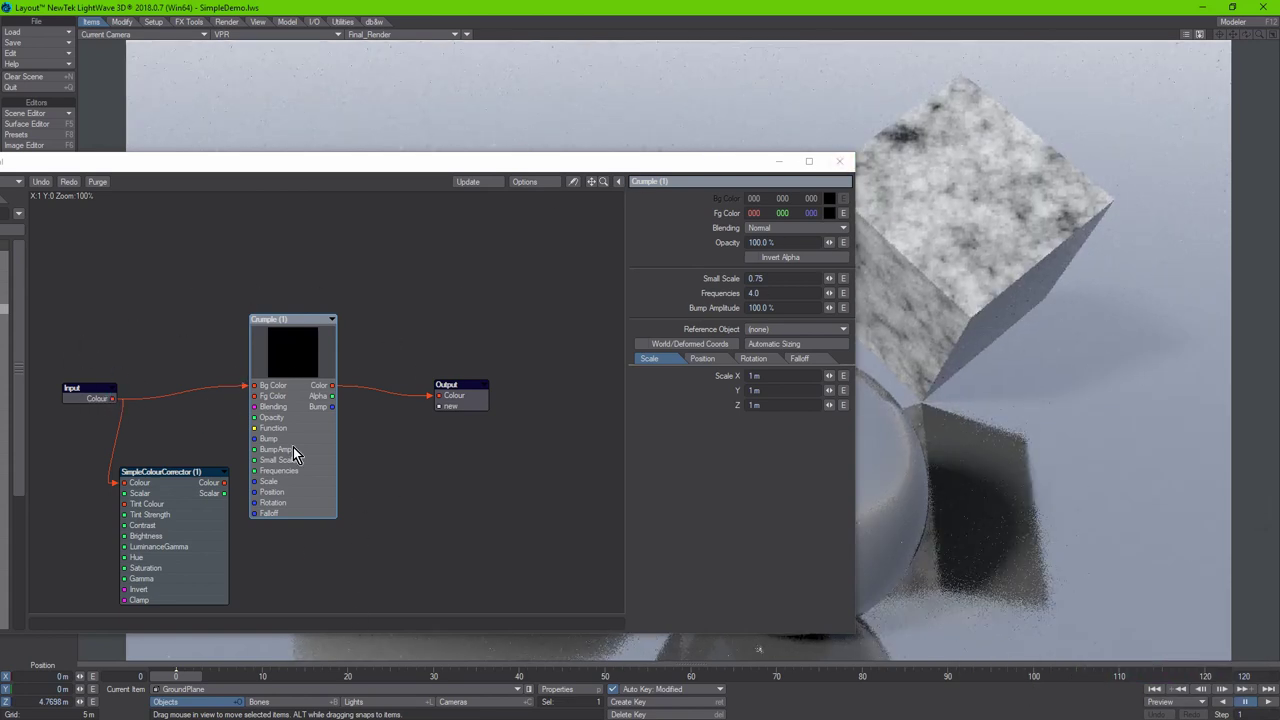
# Step: Return to the Cube's surface graph through the Output node, and move the Node Editor aside to uncover the cube and sphere
pyautogui.click(456, 405)
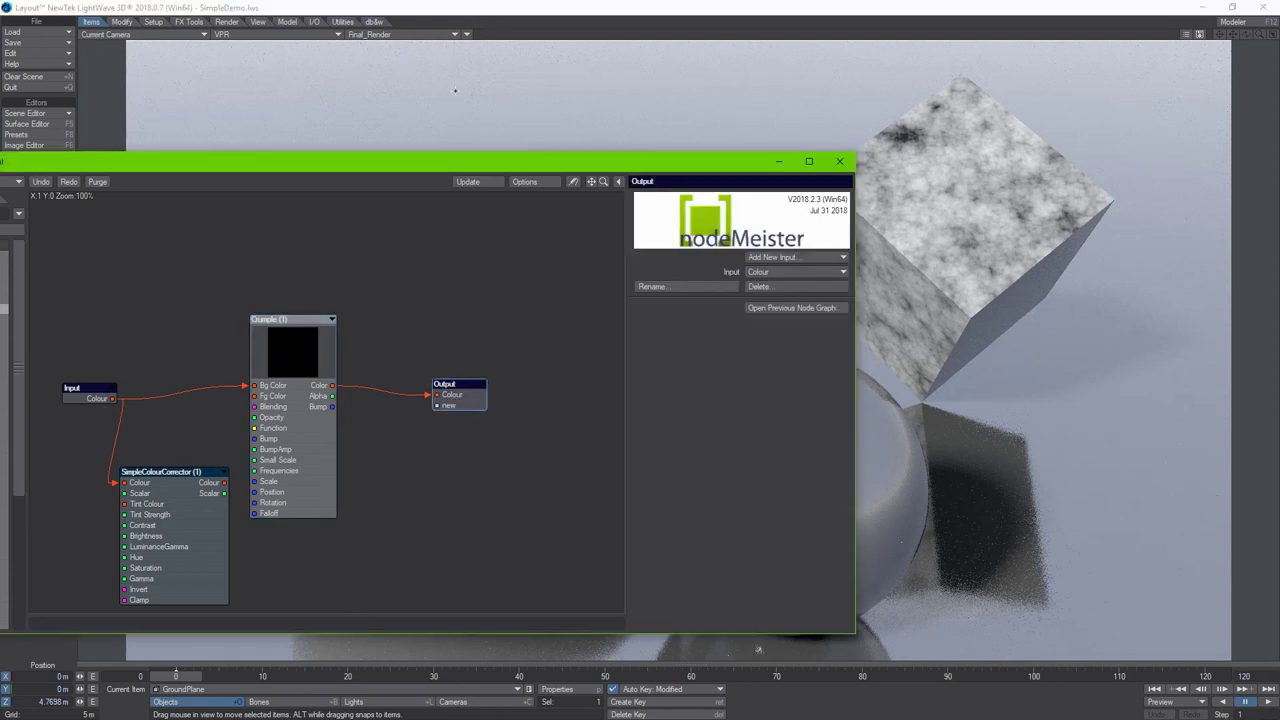
pyautogui.click(800, 308)
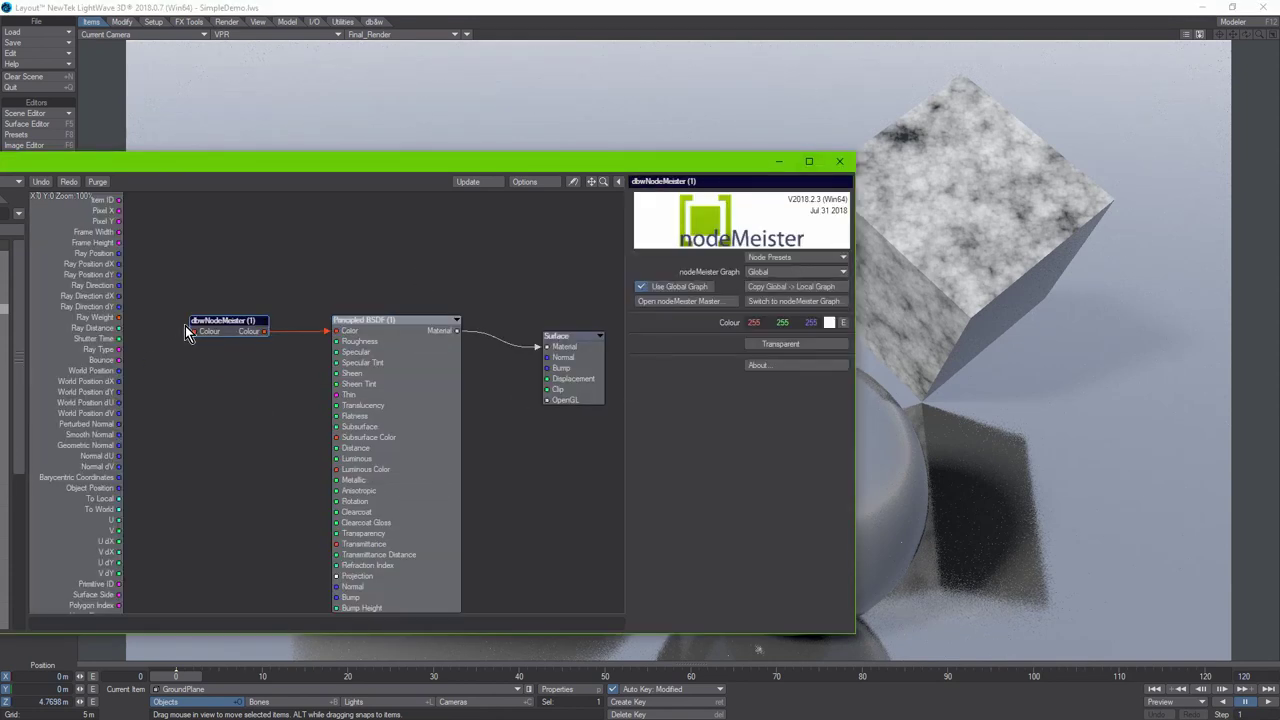
pyautogui.moveTo(235, 331); pyautogui.dragTo(253, 335)
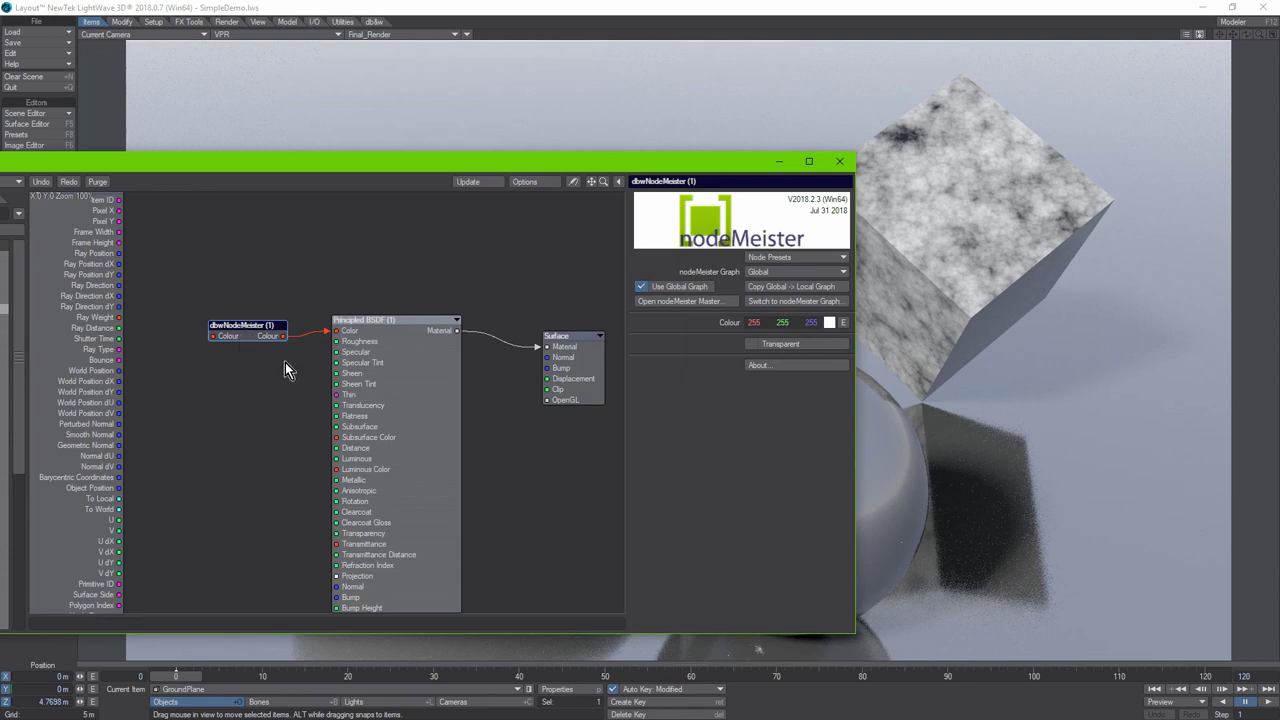
pyautogui.moveTo(378, 167); pyautogui.dragTo(300, 171)
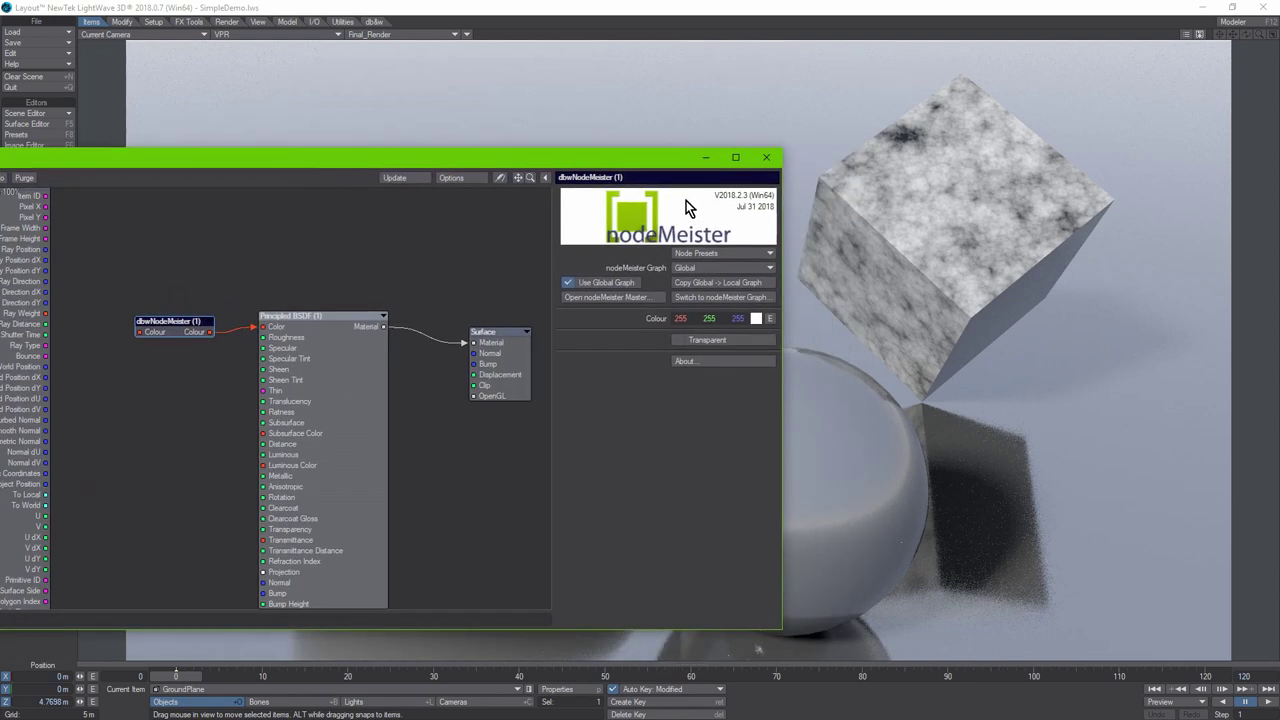
pyautogui.moveTo(177, 335); pyautogui.dragTo(170, 329)
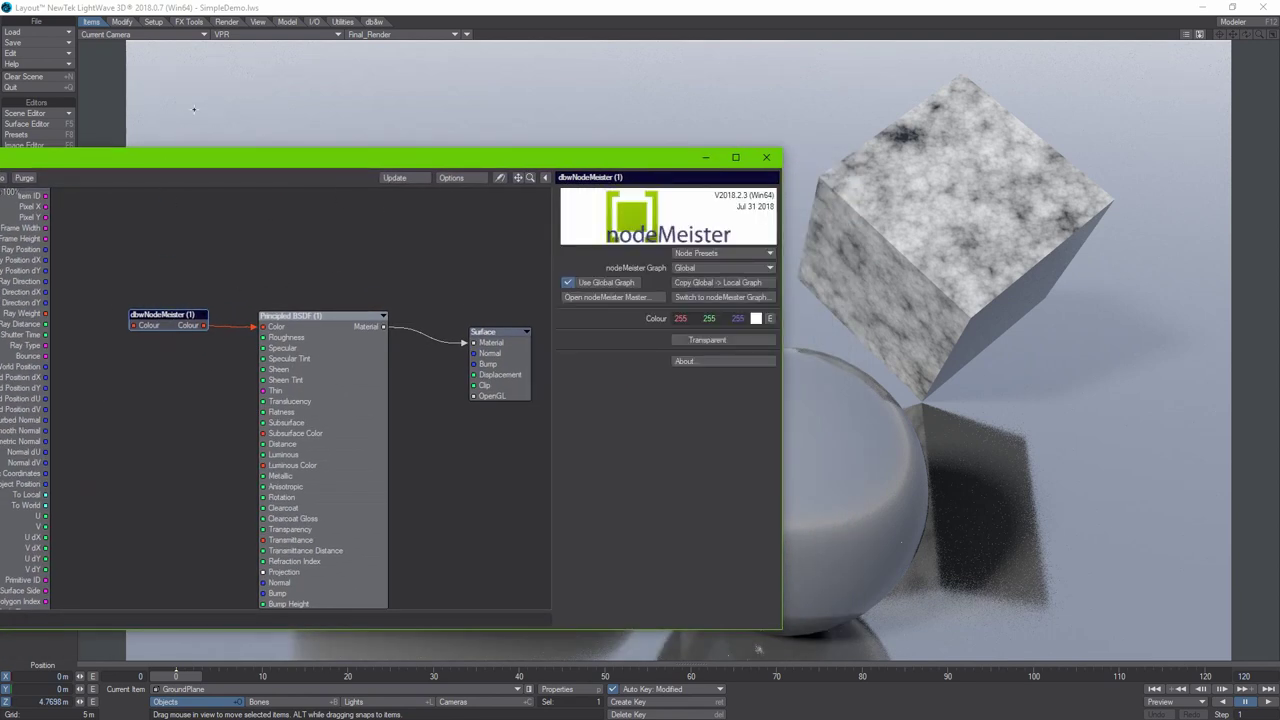
pyautogui.moveTo(292, 159); pyautogui.dragTo(158, 160)
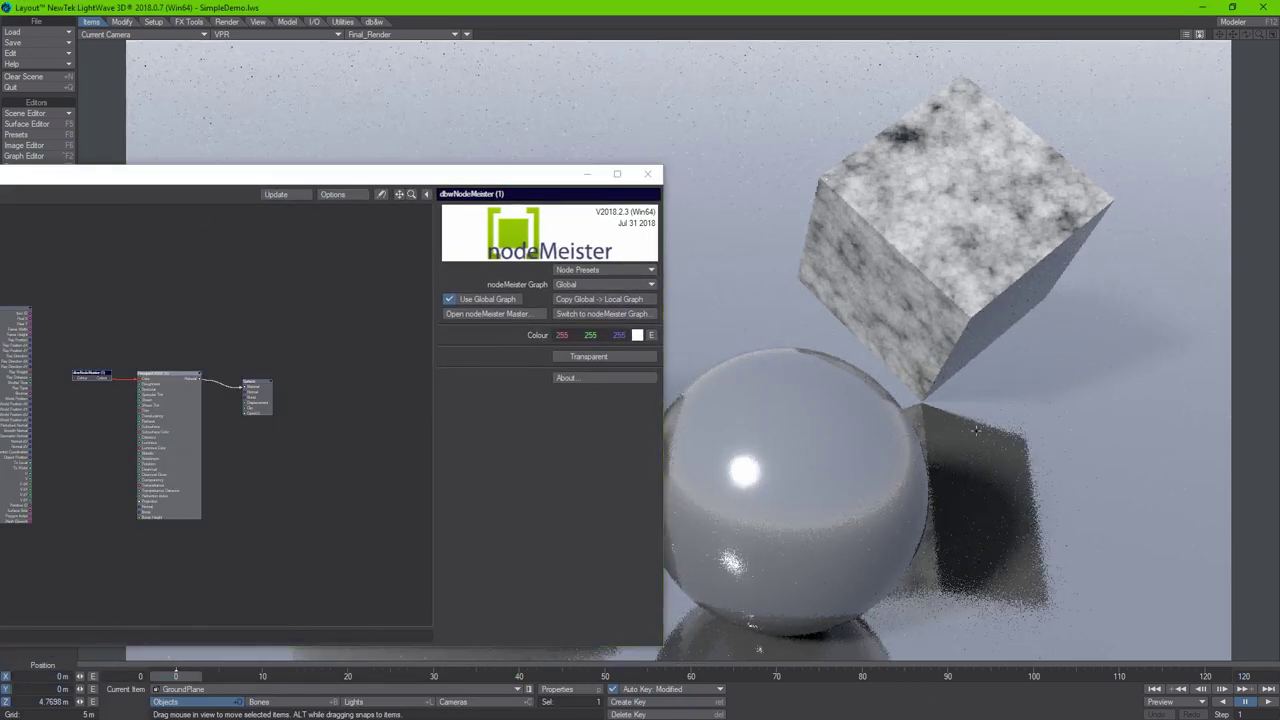
# Step: Load the Sphere surface into the Node Editor and place its Surface node beside the Principled BSDF node
pyautogui.rightClick(948, 386)
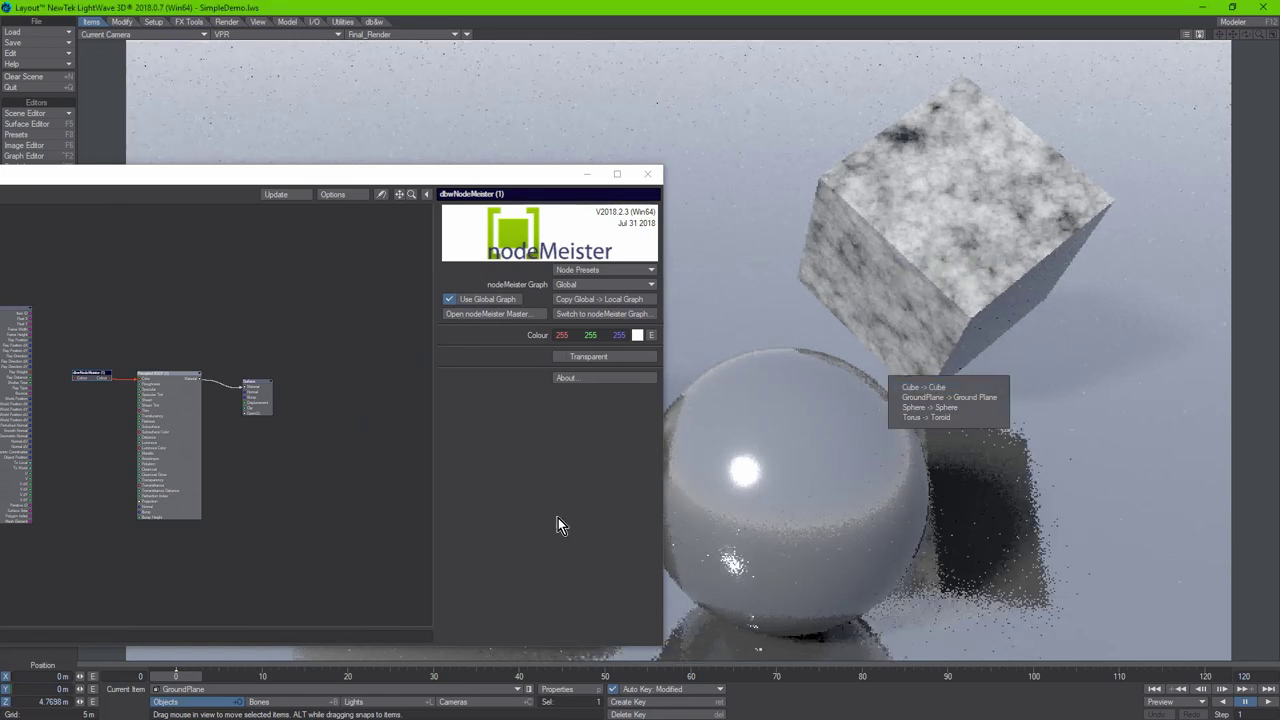
pyautogui.click(940, 408)
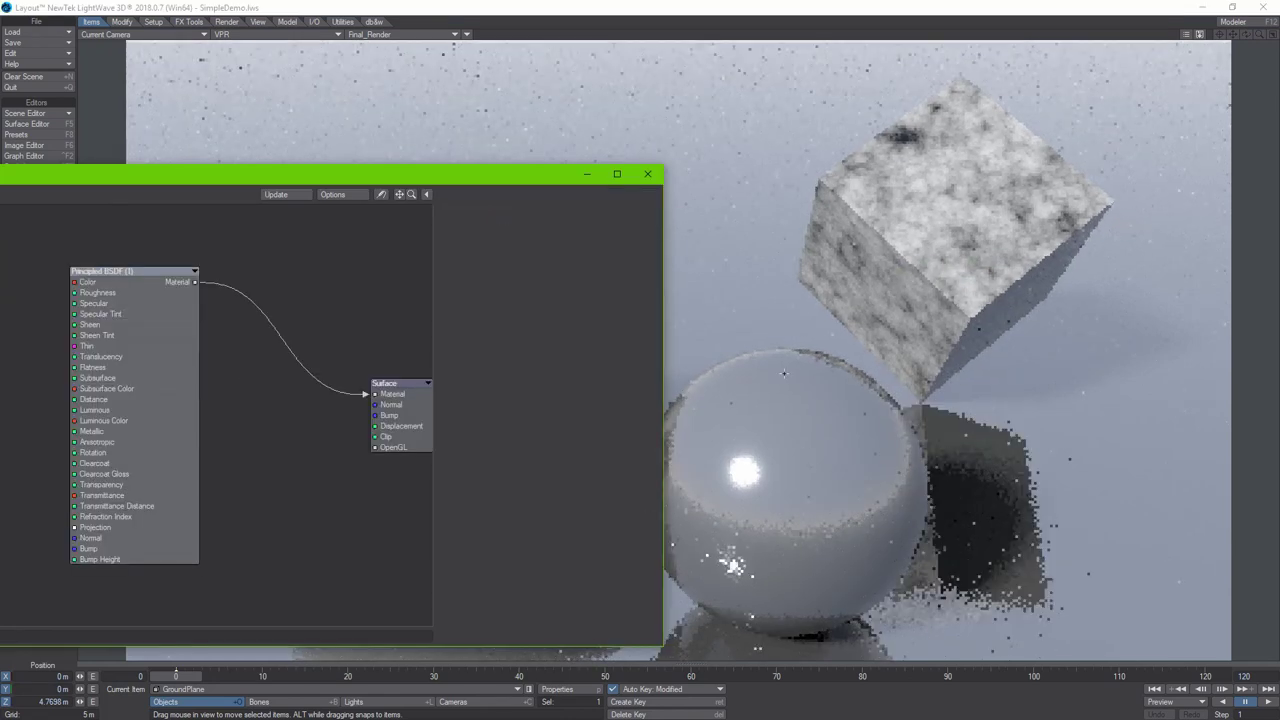
pyautogui.moveTo(143, 181); pyautogui.dragTo(174, 172)
pyautogui.moveTo(483, 413); pyautogui.dragTo(428, 330)
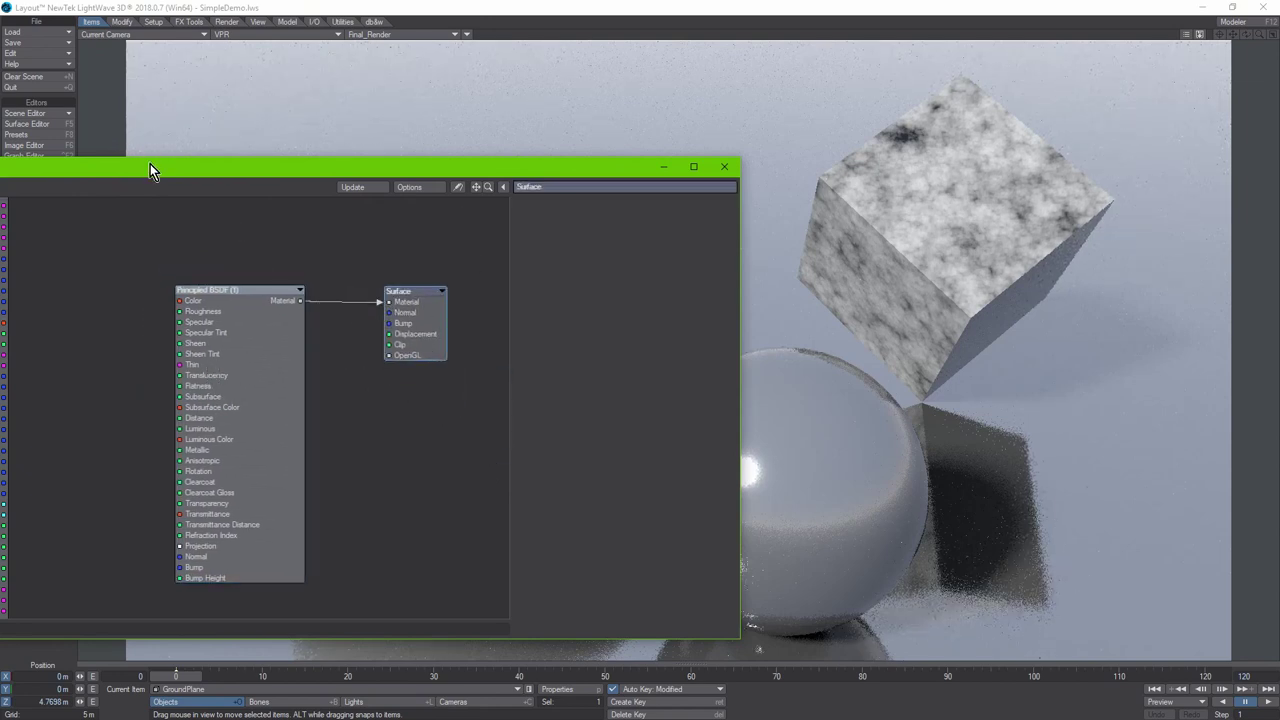
# Step: Reposition the Node Editor and narrow its window so that the sphere stays uncovered
pyautogui.moveTo(150, 166); pyautogui.dragTo(288, 158)
pyautogui.moveTo(108, 167); pyautogui.dragTo(185, 168)
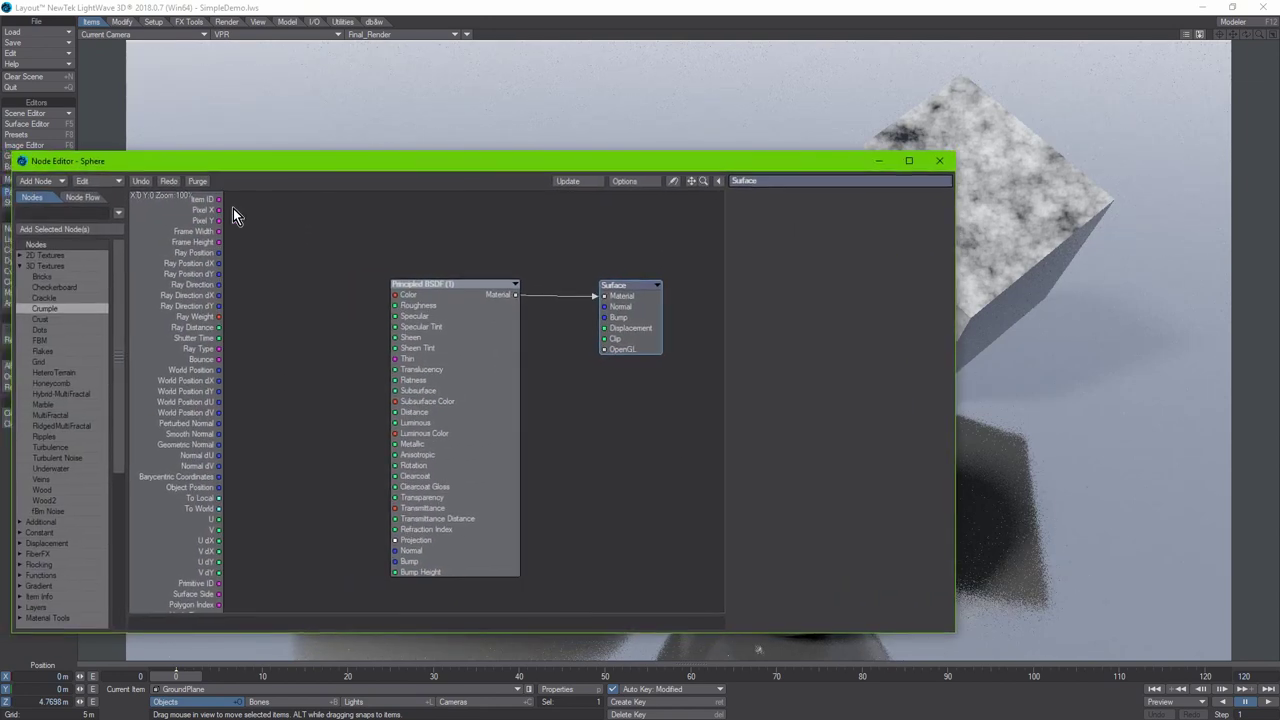
pyautogui.moveTo(962, 576); pyautogui.dragTo(653, 577)
pyautogui.moveTo(147, 167); pyautogui.dragTo(155, 151)
# Step: Add a db&w nodeMeister node to the Sphere surface and connect its Colour output to the Principled BSDF Color input
pyautogui.scroll(-8, 66, 521)
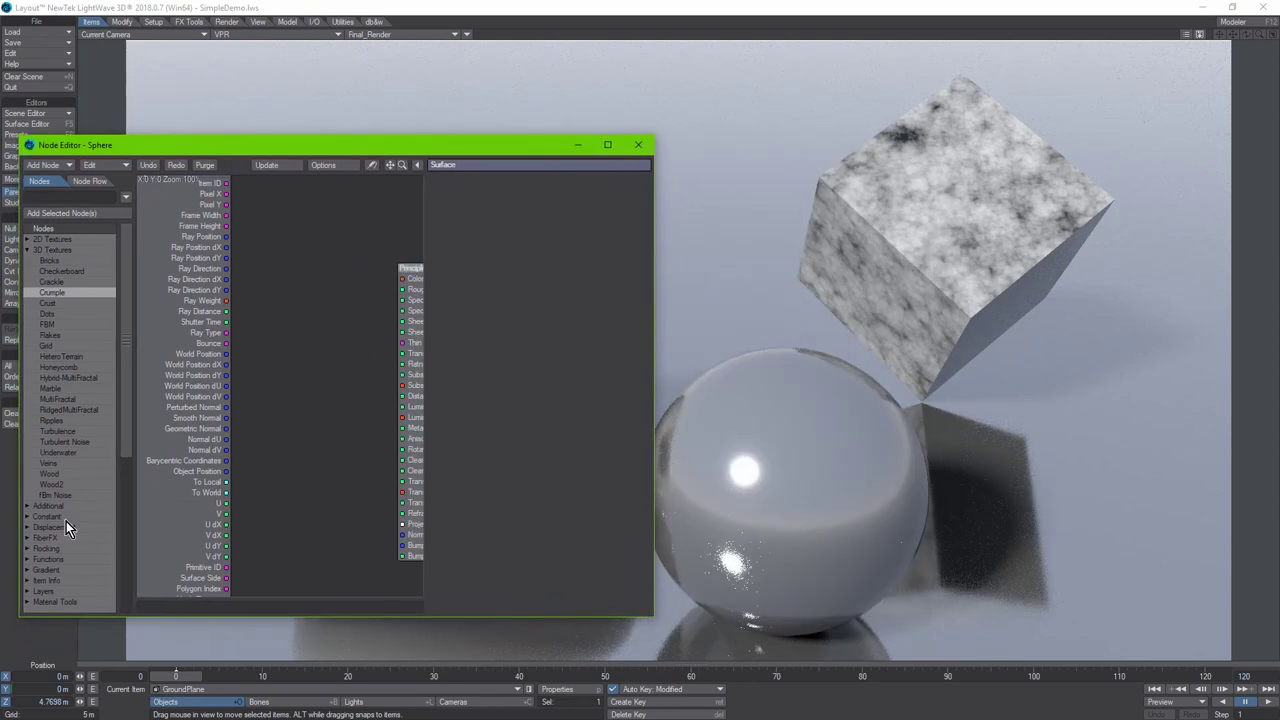
pyautogui.doubleClick(54, 604)
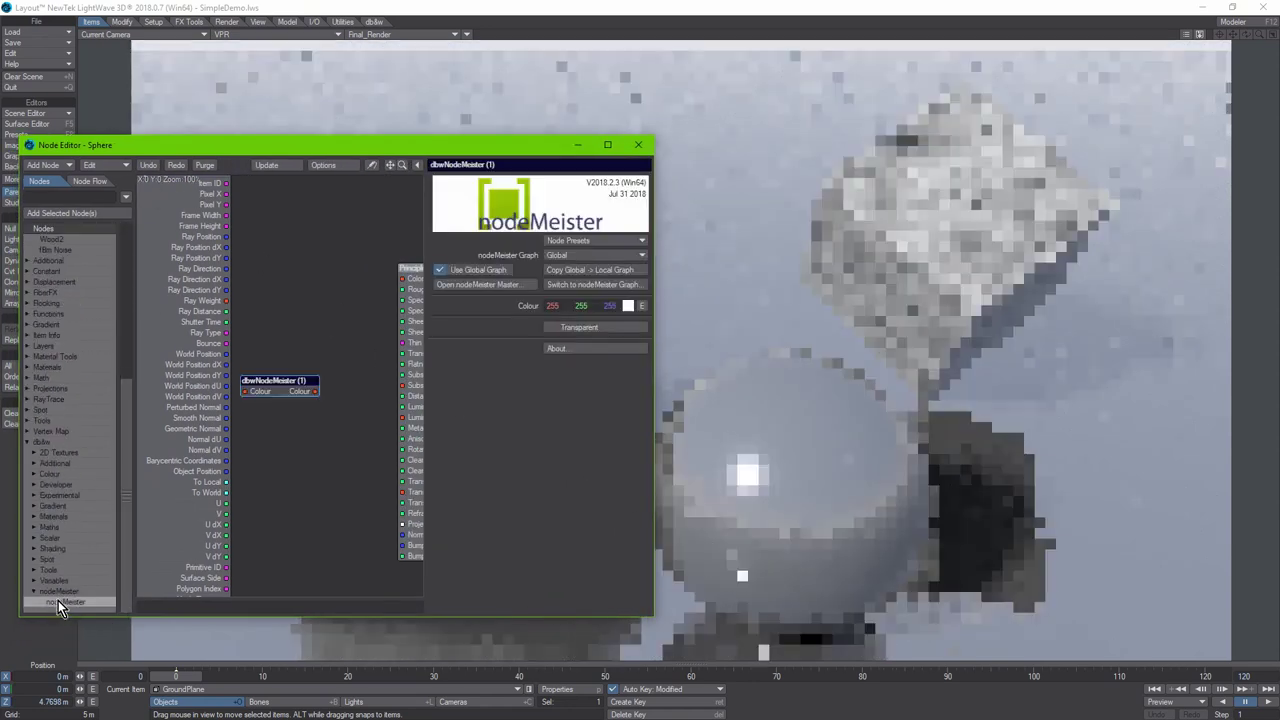
pyautogui.moveTo(292, 393); pyautogui.dragTo(311, 326)
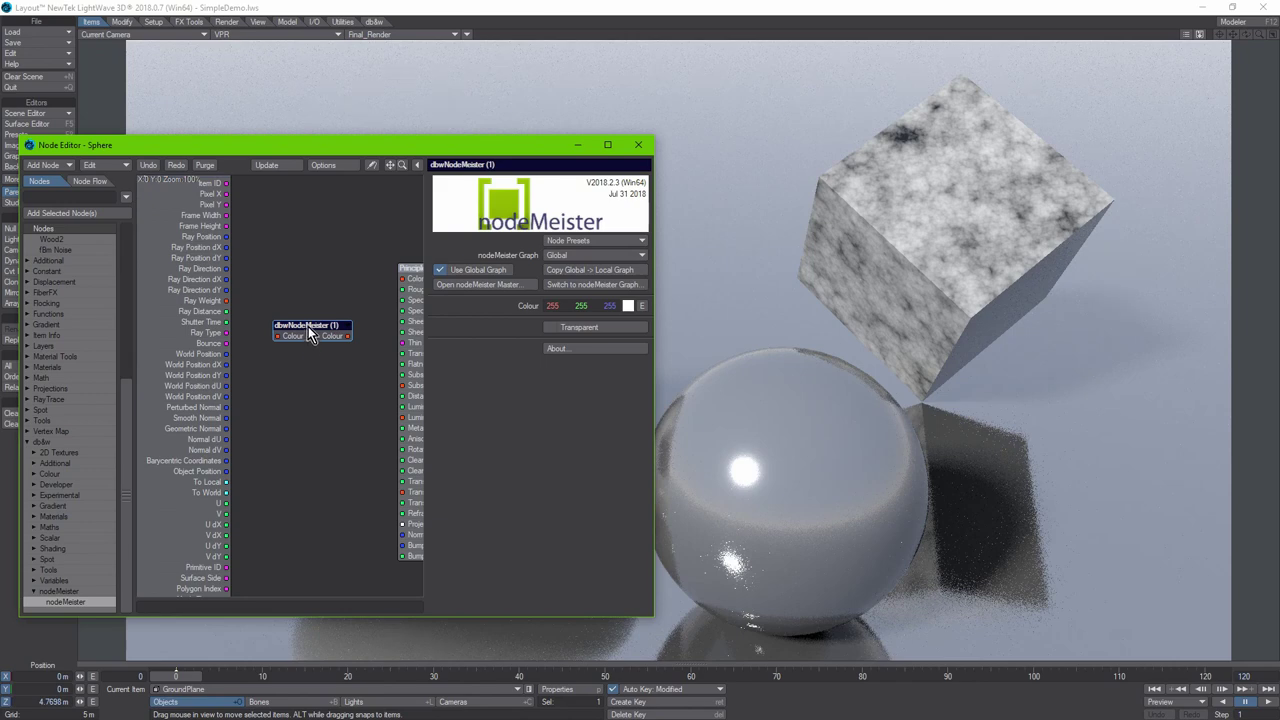
pyautogui.moveTo(309, 332); pyautogui.dragTo(400, 279)
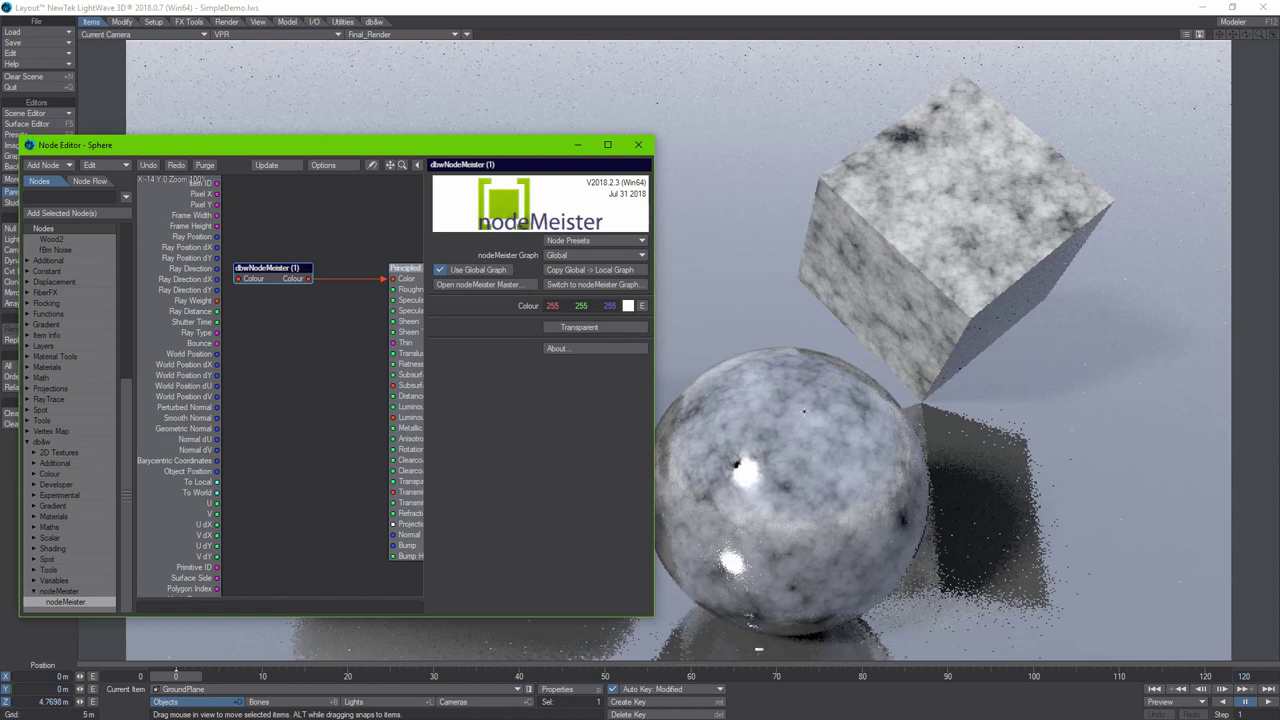
pyautogui.moveTo(256, 276); pyautogui.dragTo(292, 285)
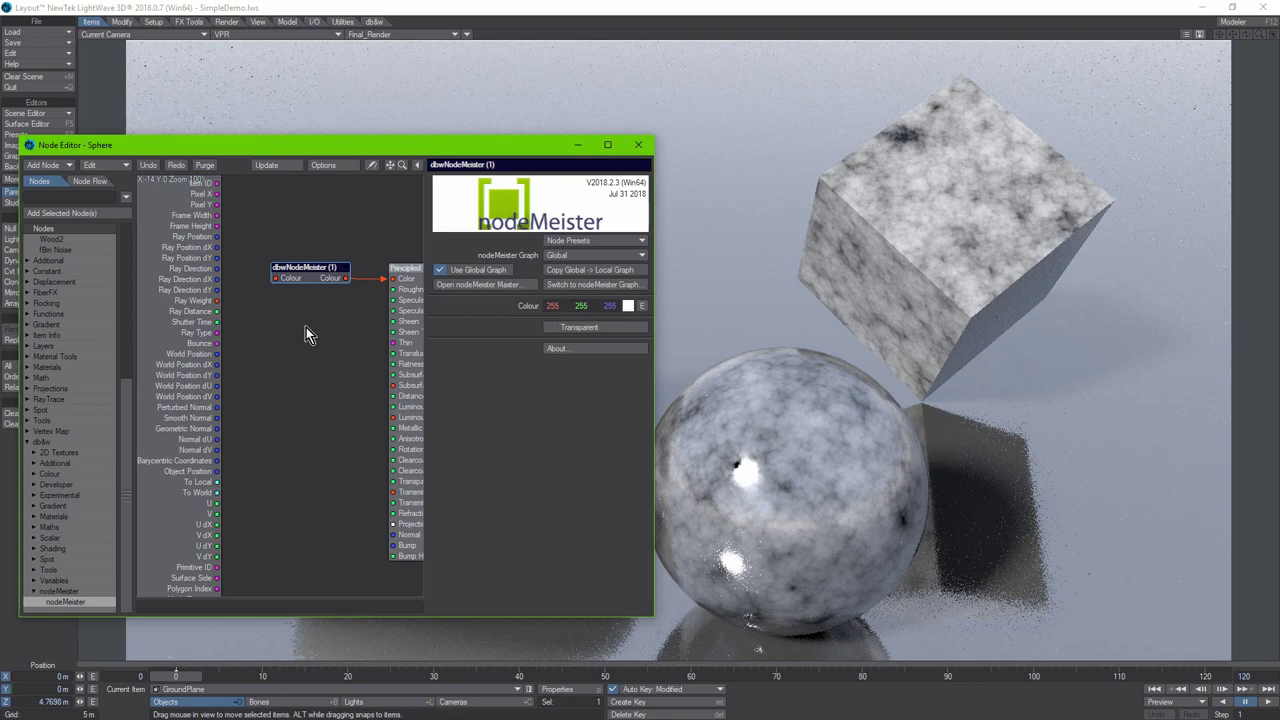
# Step: Set the Sphere nodeMeister node's Colour input to dark red (64, 0, 0) and adjust the node's position
pyautogui.click(625, 306)
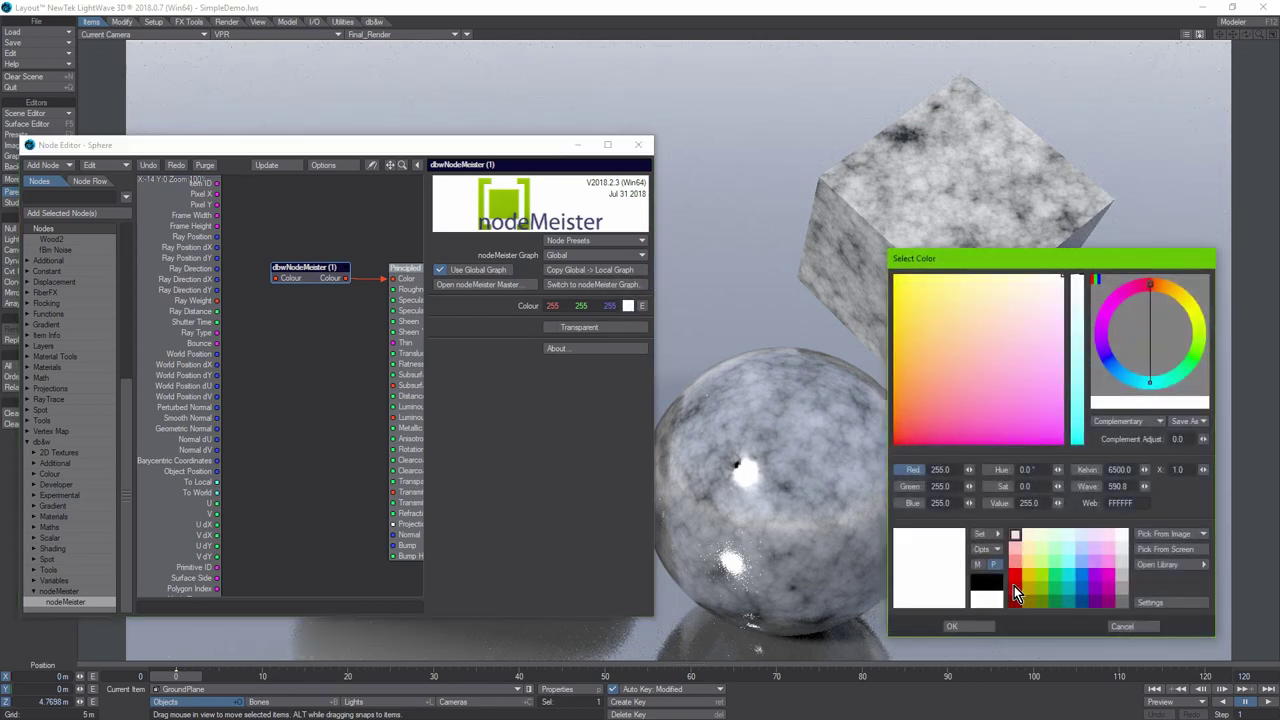
pyautogui.click(1015, 597)
pyautogui.click(976, 630)
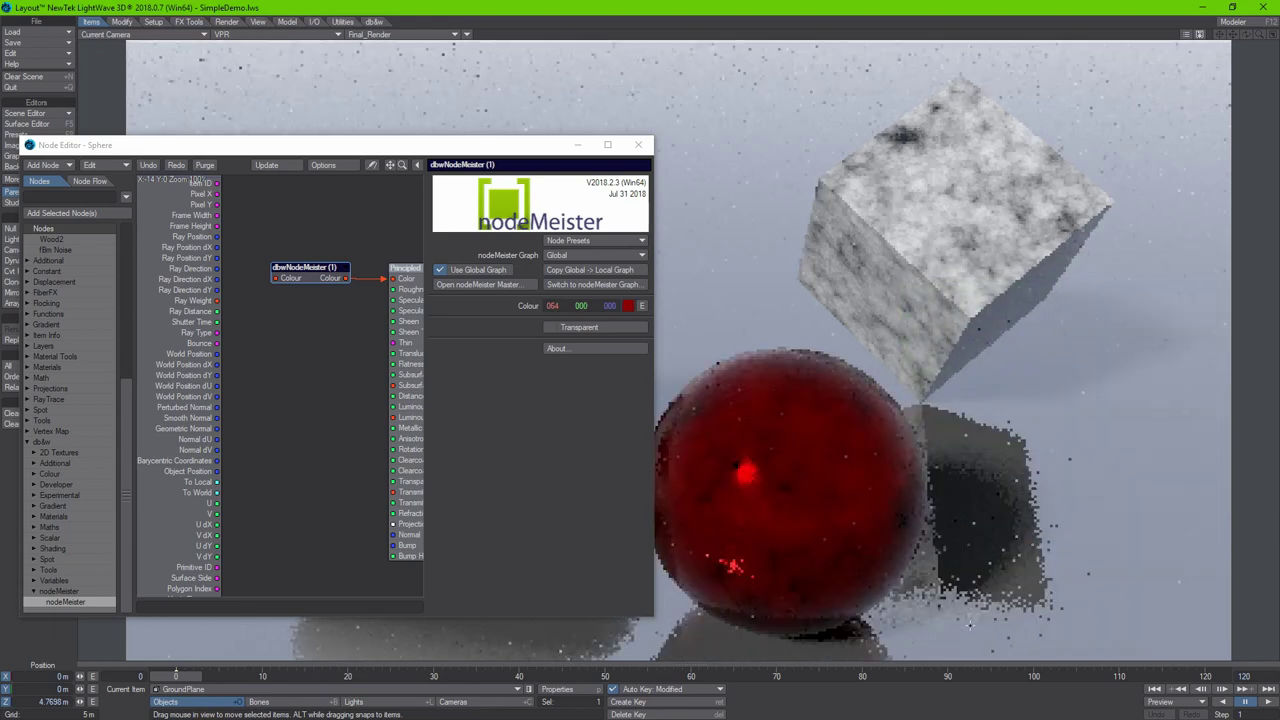
pyautogui.moveTo(320, 279); pyautogui.dragTo(315, 282)
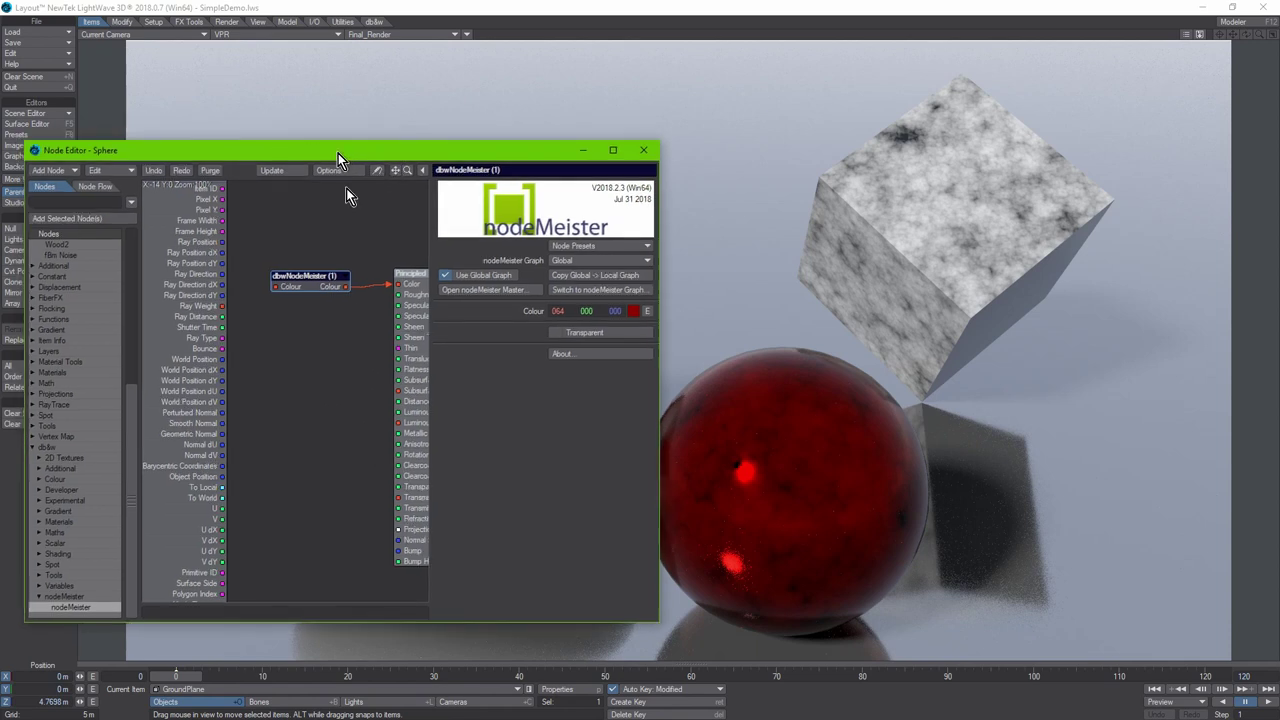
# Step: Clear the Node Editor from the view and choose the Torus object's Toroid surface for node editing
pyautogui.click(574, 21)
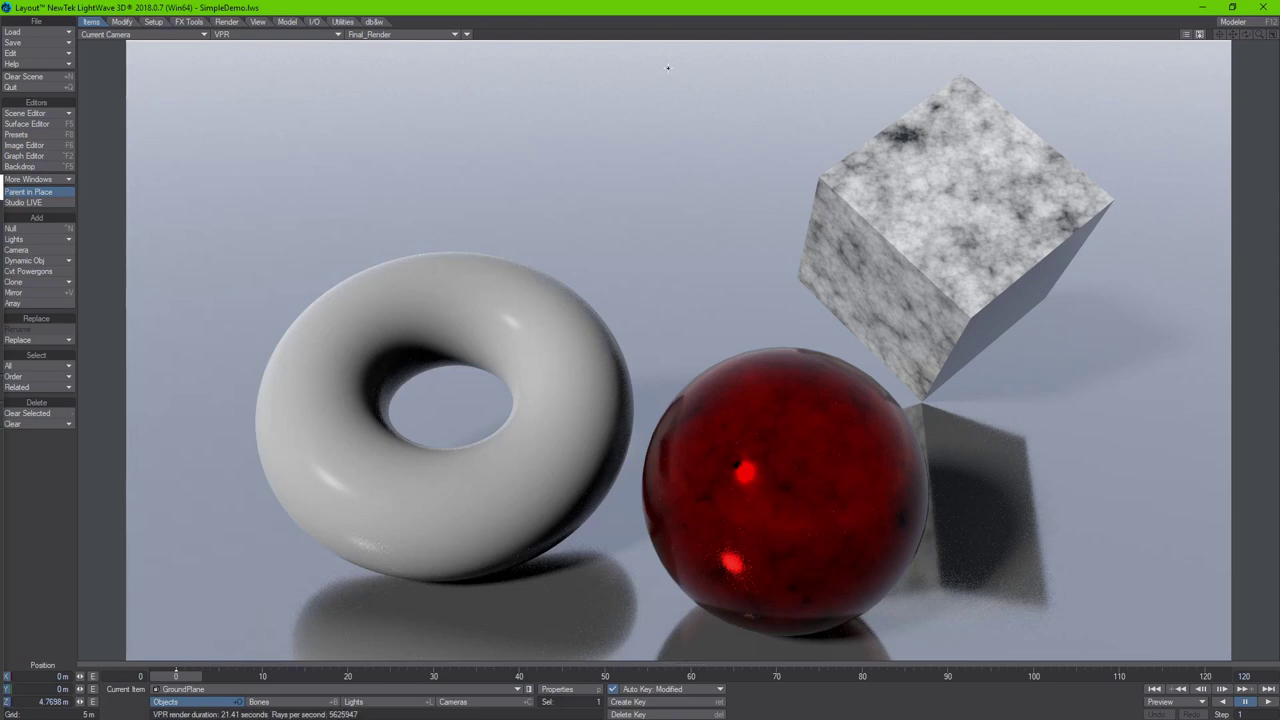
pyautogui.keyDown('ctrl'); pyautogui.keyDown('shift'); pyautogui.click(668, 69); pyautogui.keyUp('shift'); pyautogui.keyUp('ctrl')
pyautogui.click(670, 71)
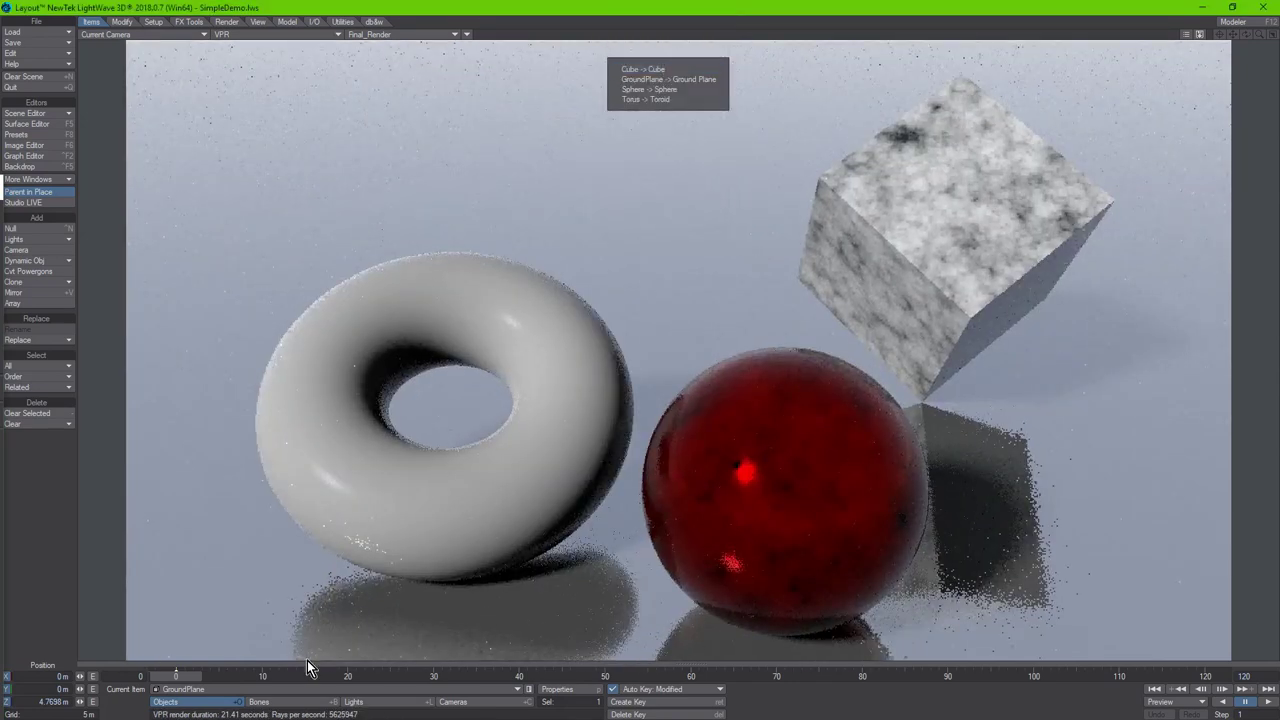
pyautogui.click(683, 108)
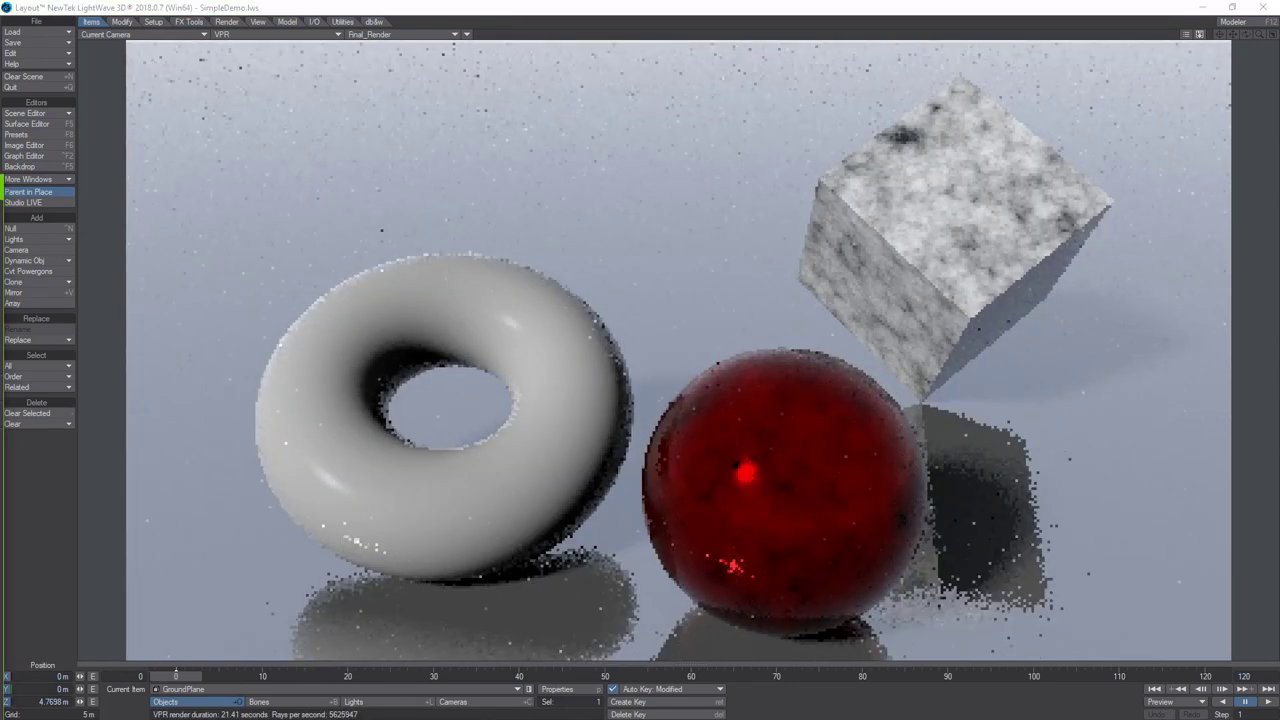
# Step: Add a db&w nodeMeister node to the Toroid surface and connect its Colour output to the Principled BSDF Color input
pyautogui.moveTo(893, 415); pyautogui.dragTo(758, 177)
pyautogui.moveTo(837, 369); pyautogui.dragTo(950, 399)
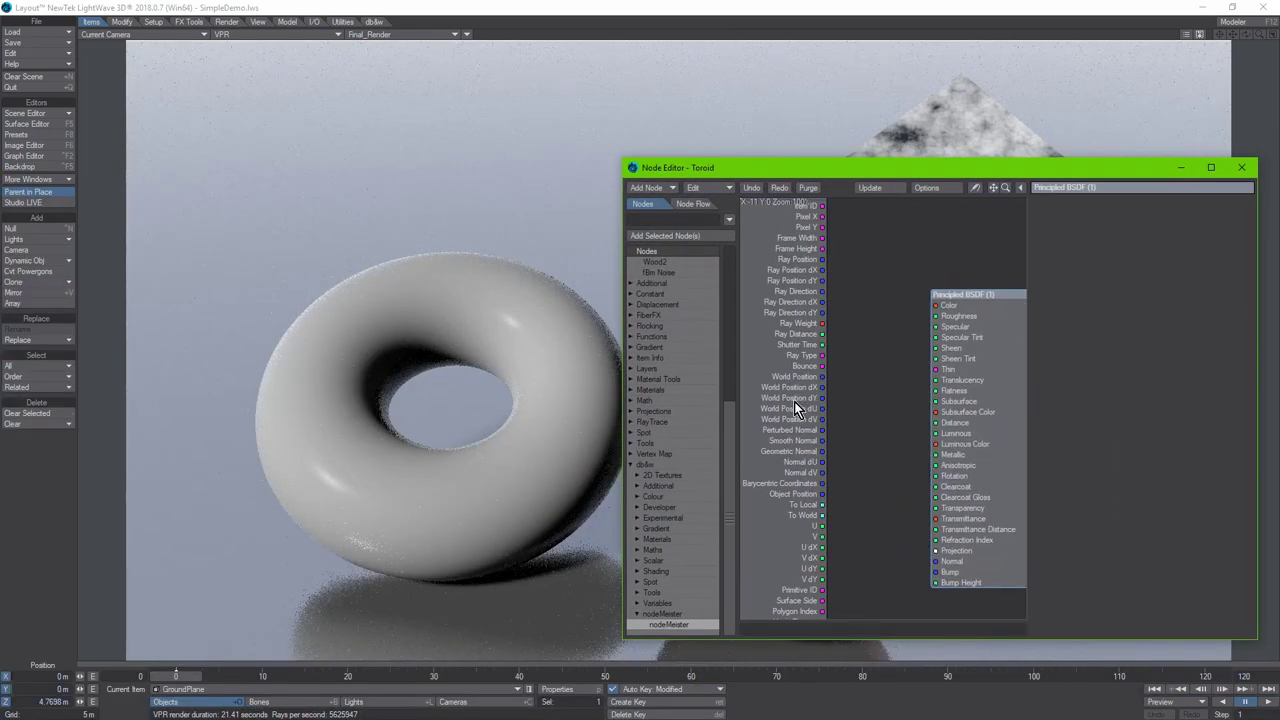
pyautogui.moveTo(794, 401); pyautogui.dragTo(710, 443)
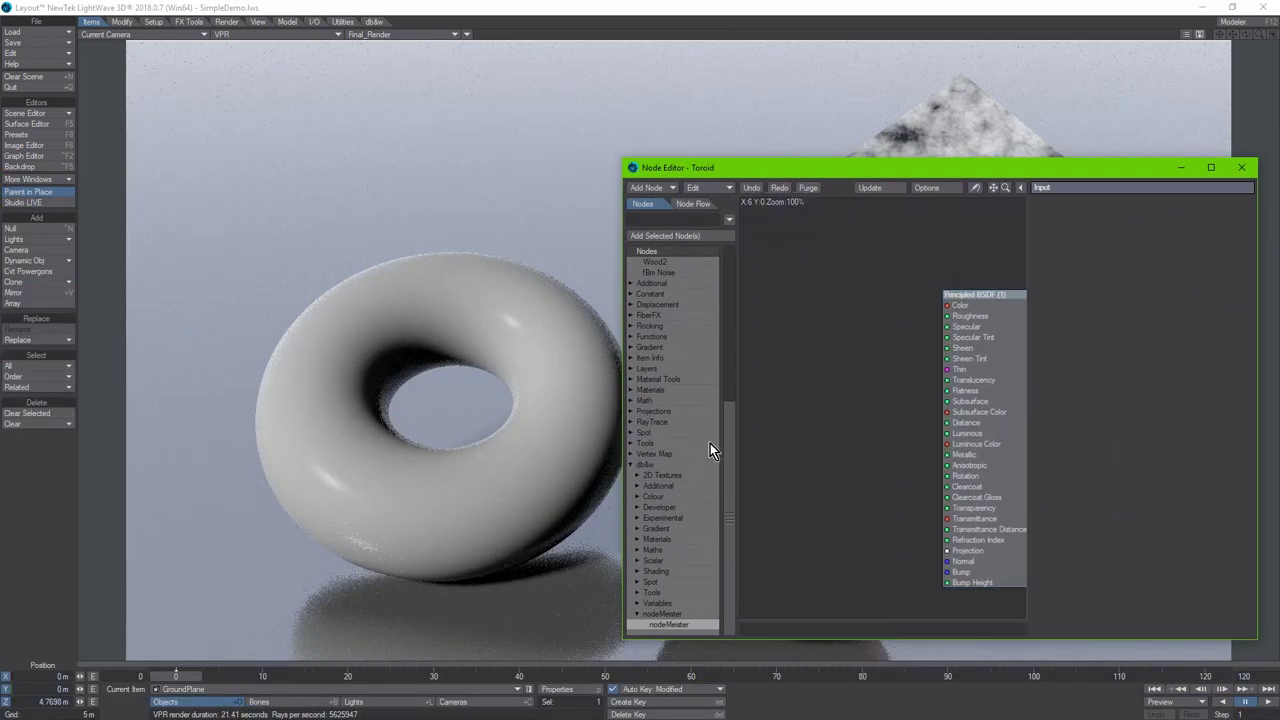
pyautogui.doubleClick(667, 625)
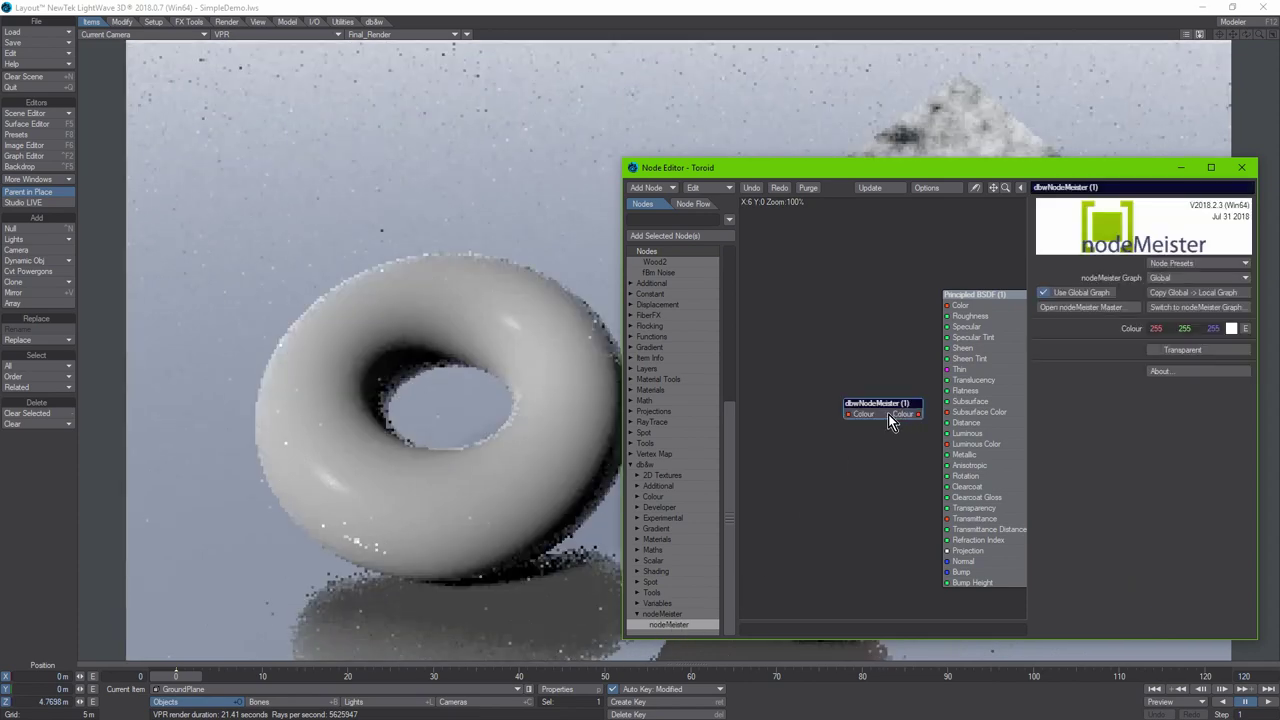
pyautogui.moveTo(888, 414); pyautogui.dragTo(947, 305)
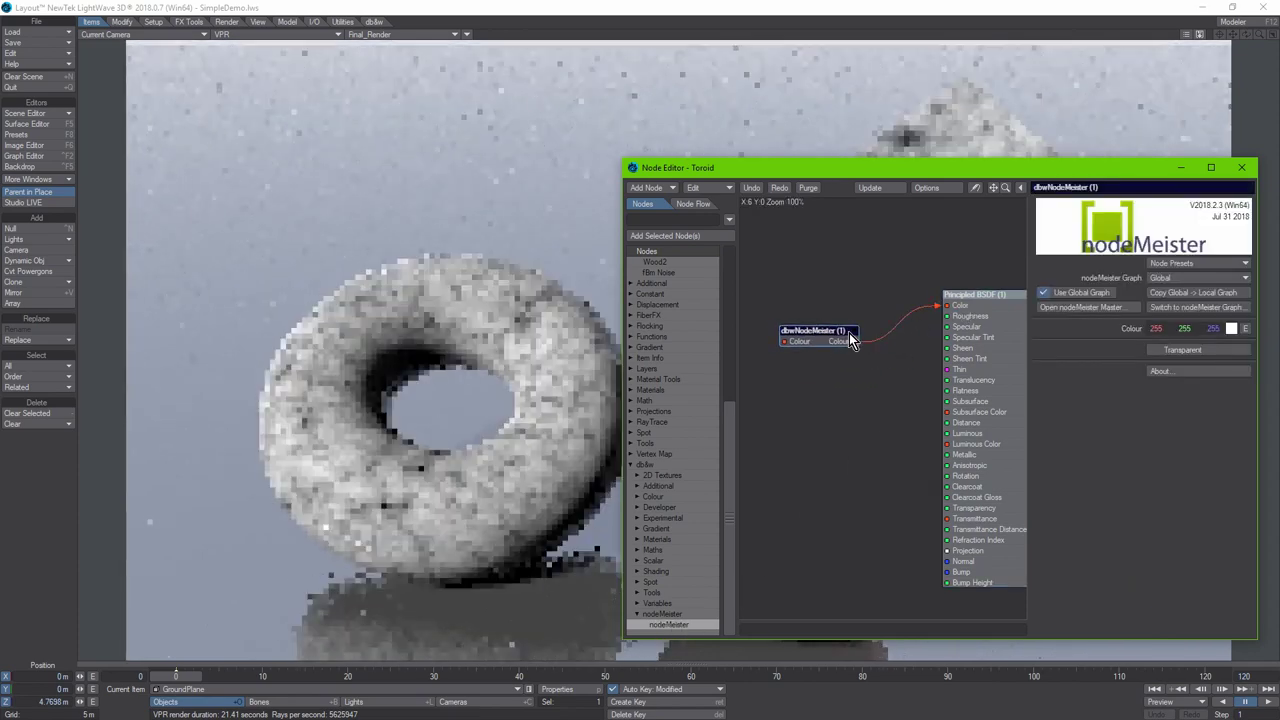
pyautogui.moveTo(849, 338); pyautogui.dragTo(862, 316)
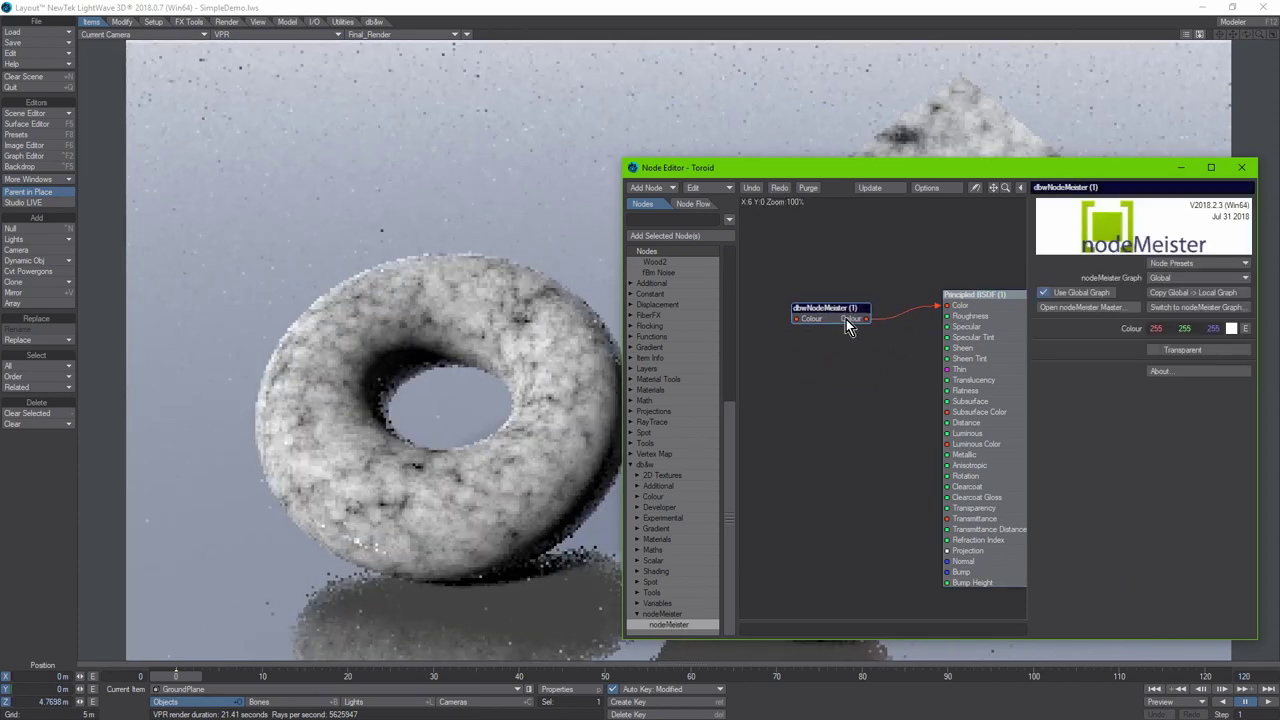
# Step: Set the Toroid nodeMeister node's Colour input to dark blue (0, 16, 64) and move the Node Editor out of view
pyautogui.click(1232, 330)
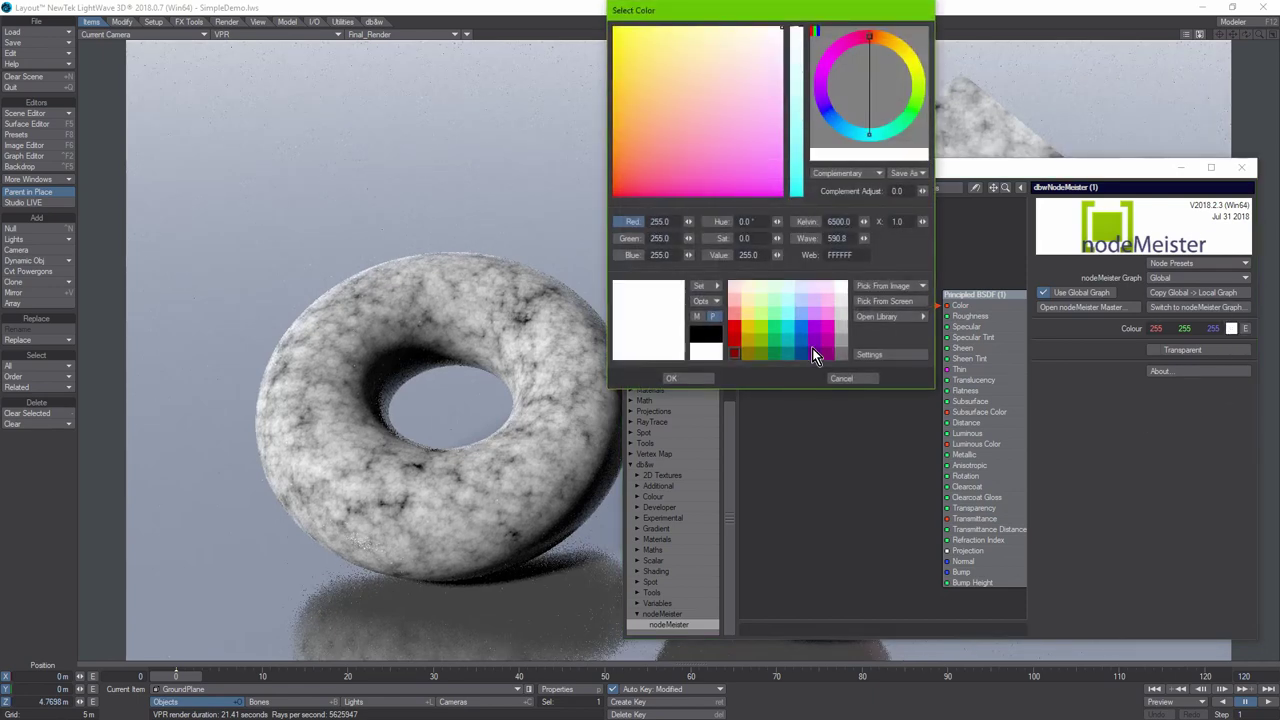
pyautogui.click(814, 353)
pyautogui.click(712, 381)
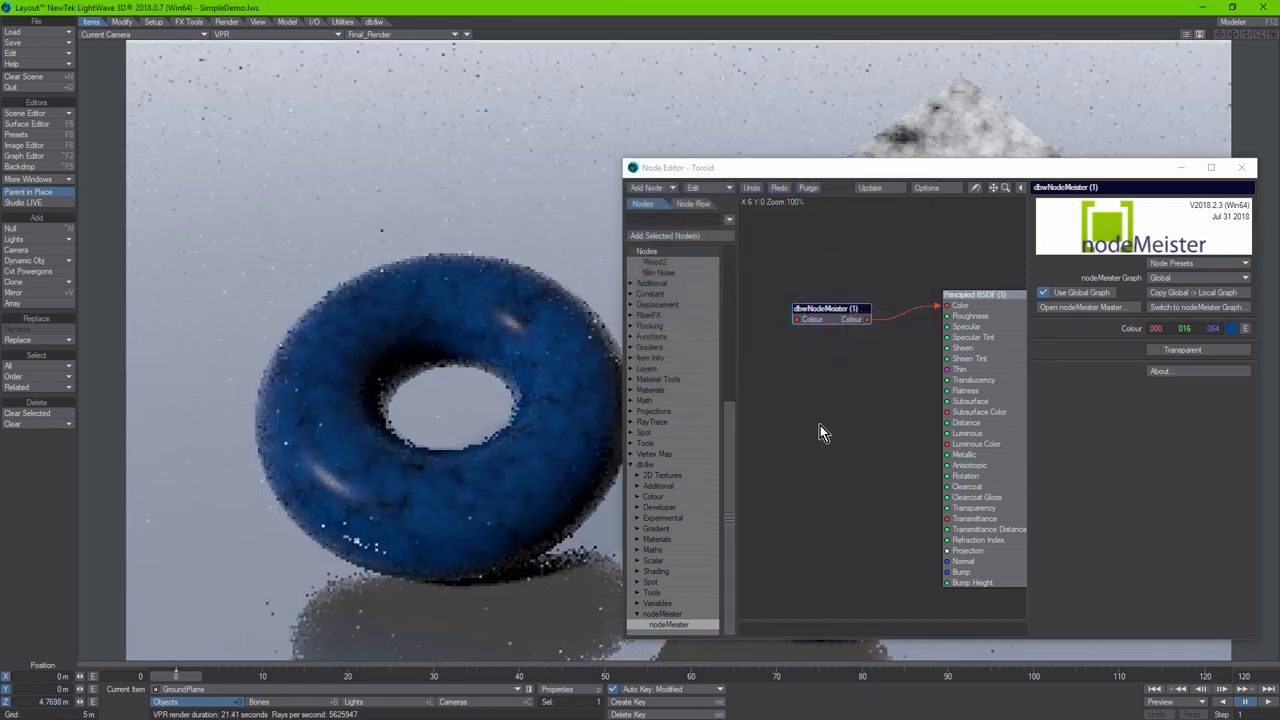
pyautogui.moveTo(852, 177); pyautogui.dragTo(1279, 380)
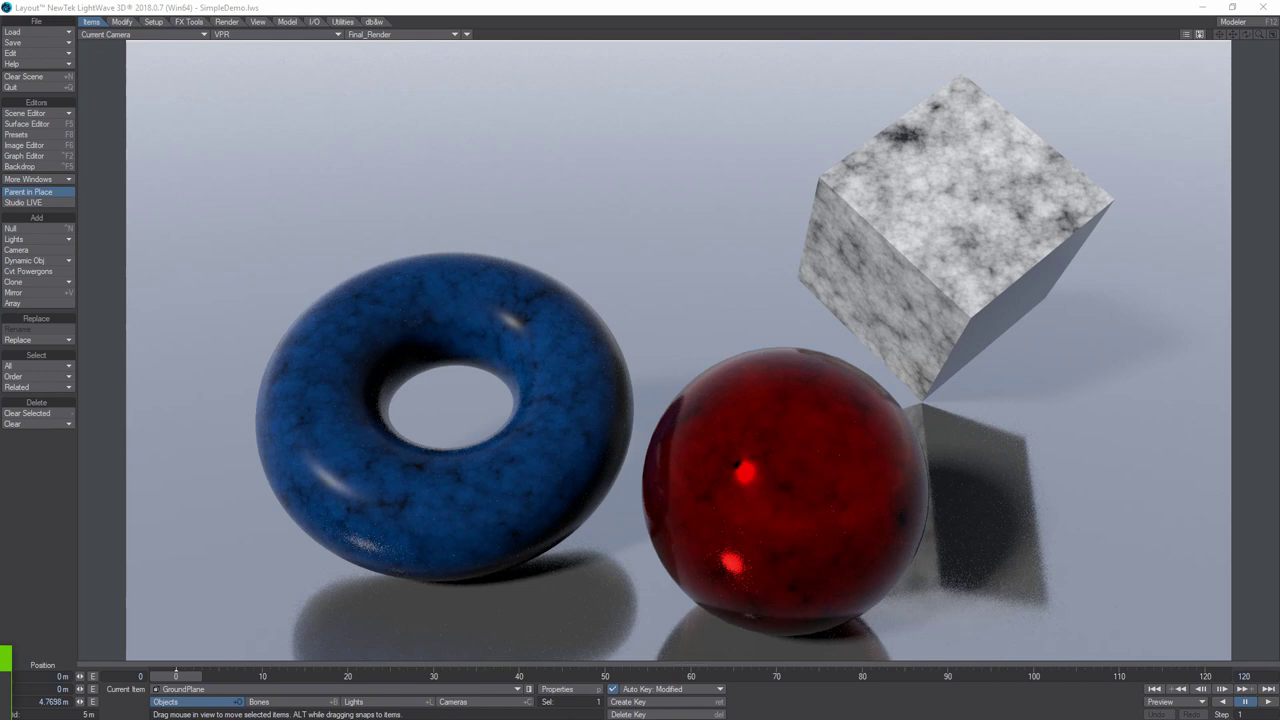
# Step: Bring the Node Editor back over the render and switch from the Toroid graph to the Global nodeMeister graph
pyautogui.moveTo(666, 408); pyautogui.dragTo(683, 476)
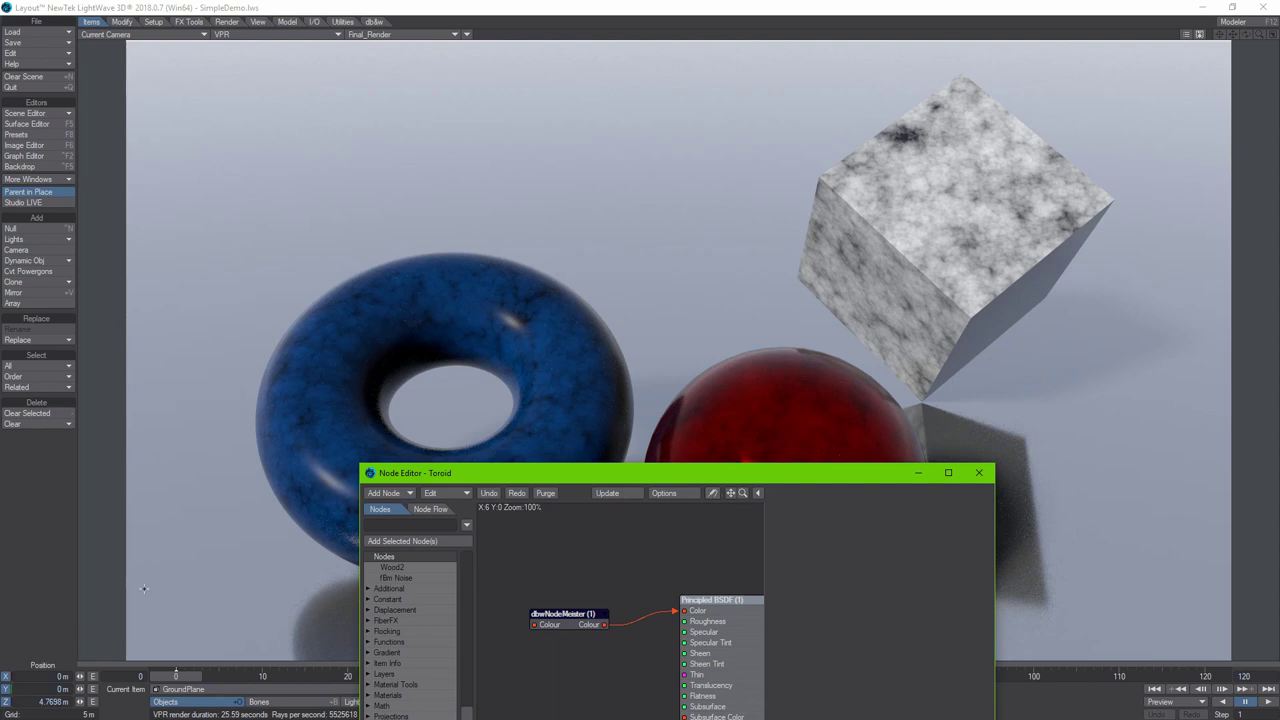
pyautogui.moveTo(437, 472); pyautogui.dragTo(352, 388)
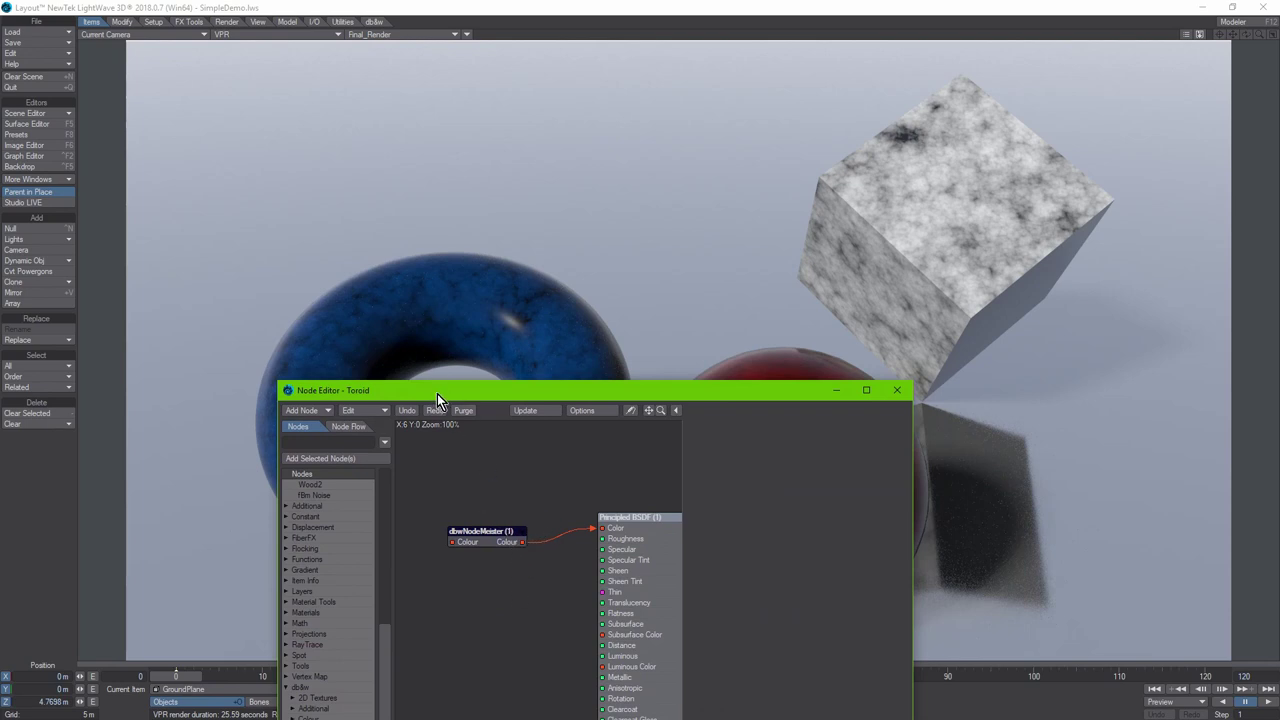
pyautogui.moveTo(437, 395); pyautogui.dragTo(261, 278)
pyautogui.click(348, 381)
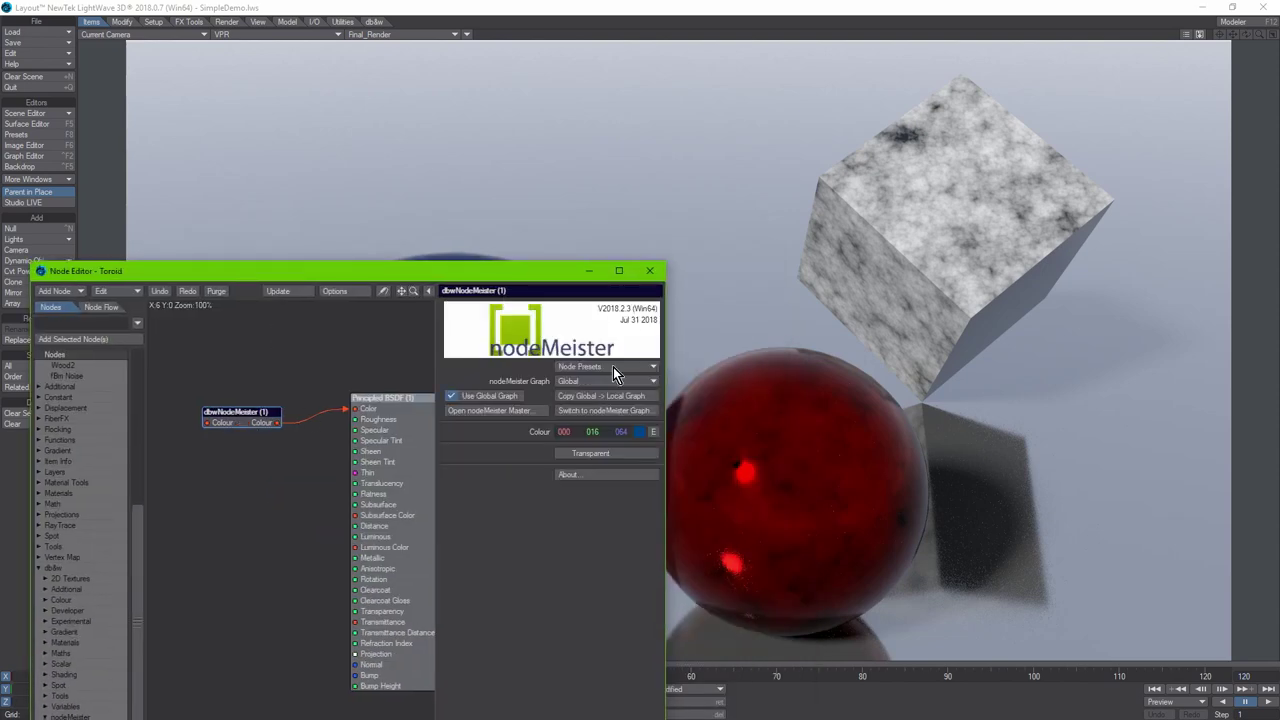
pyautogui.click(590, 411)
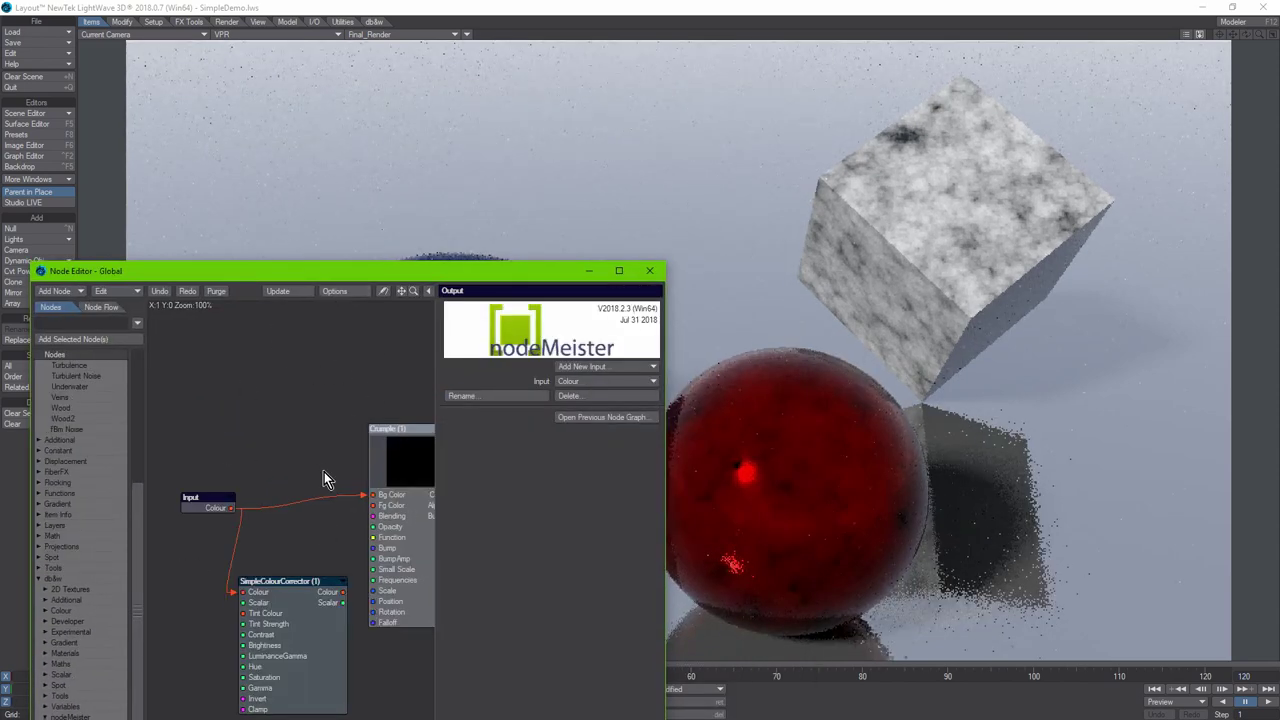
pyautogui.moveTo(311, 274); pyautogui.dragTo(233, 141)
pyautogui.moveTo(140, 414); pyautogui.dragTo(144, 262)
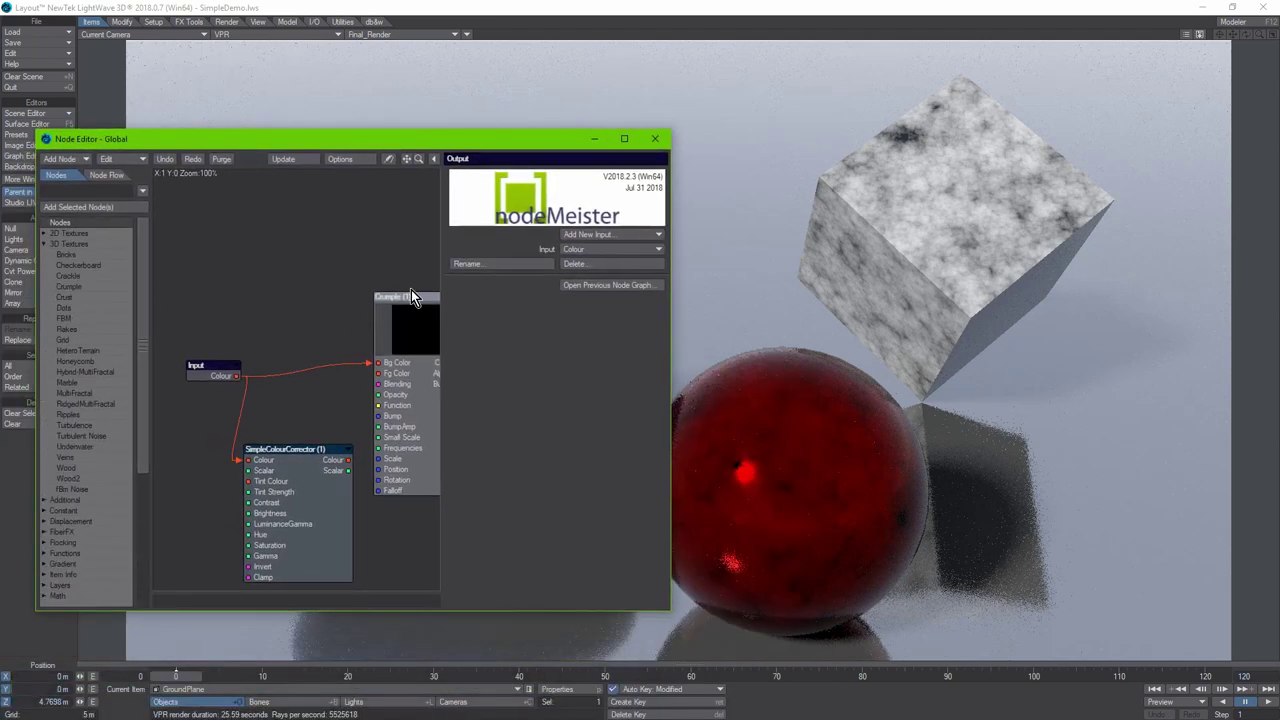
# Step: Spread out the Crumple and SimpleColourCorrector nodes and add a Bricks 3D texture node beside them
pyautogui.click(70, 257)
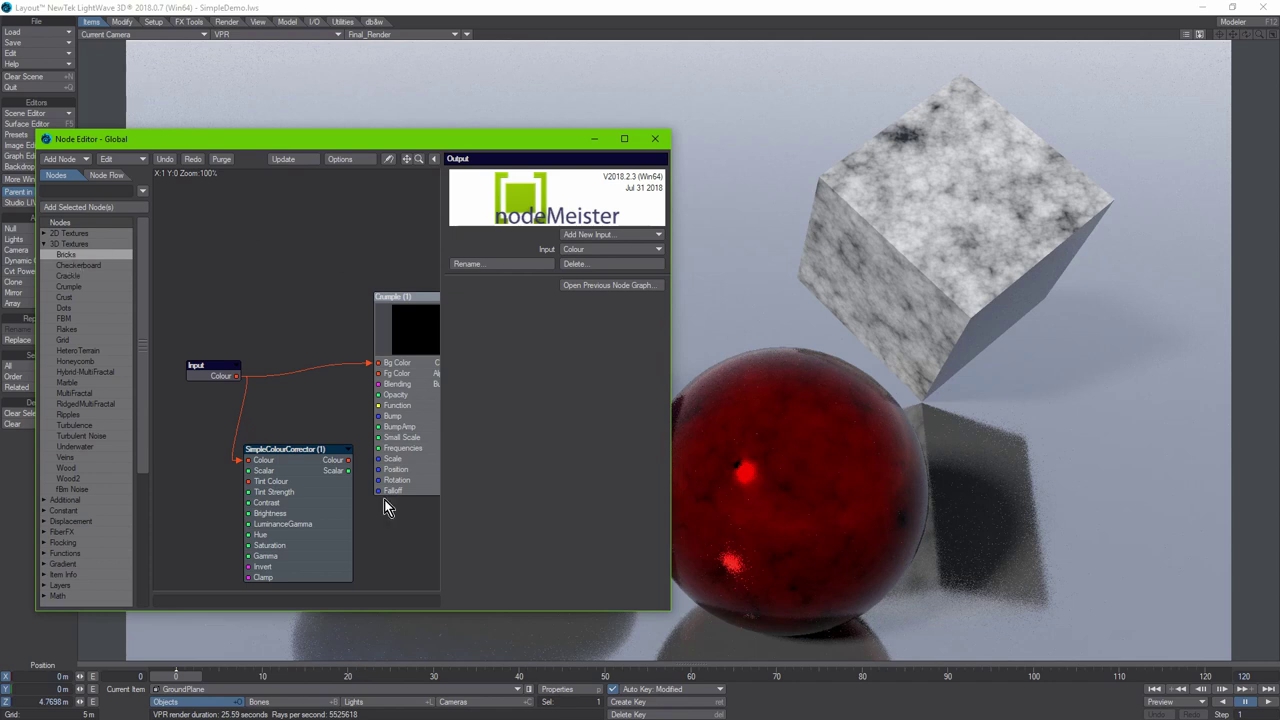
pyautogui.keyDown('alt'); pyautogui.moveTo(407, 497); pyautogui.dragTo(367, 494); pyautogui.keyUp('alt')
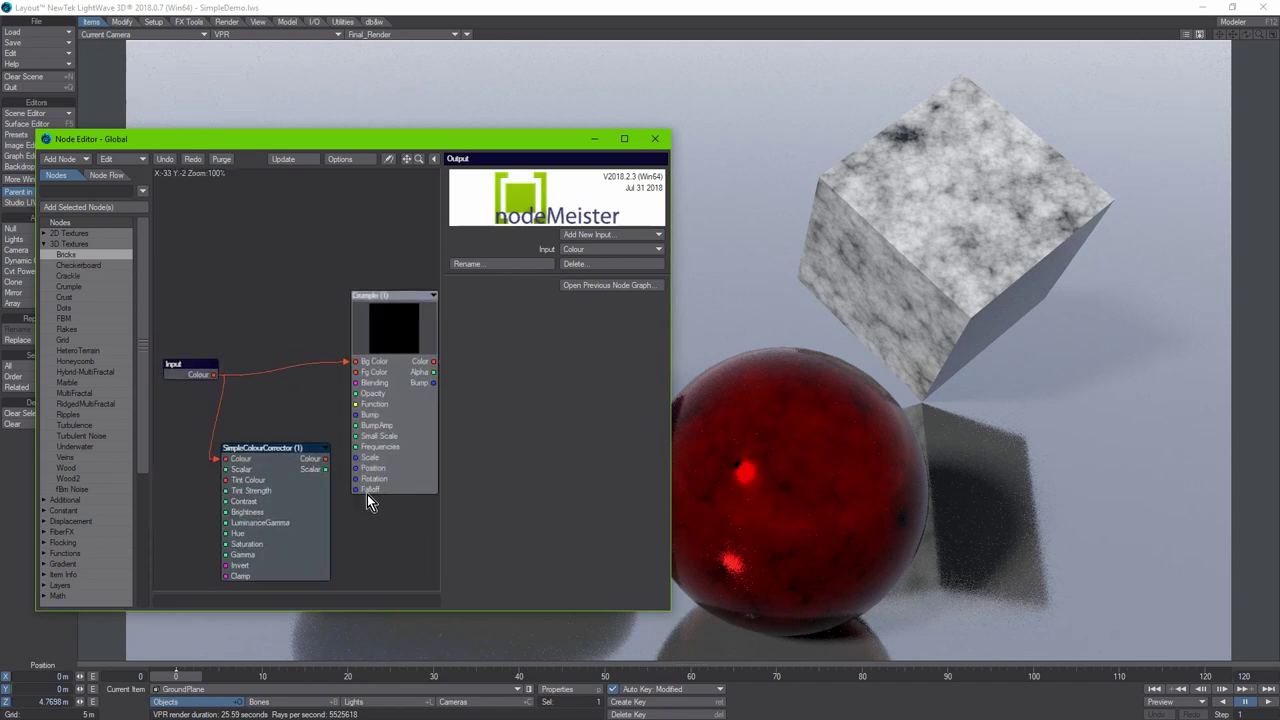
pyautogui.click(64, 297)
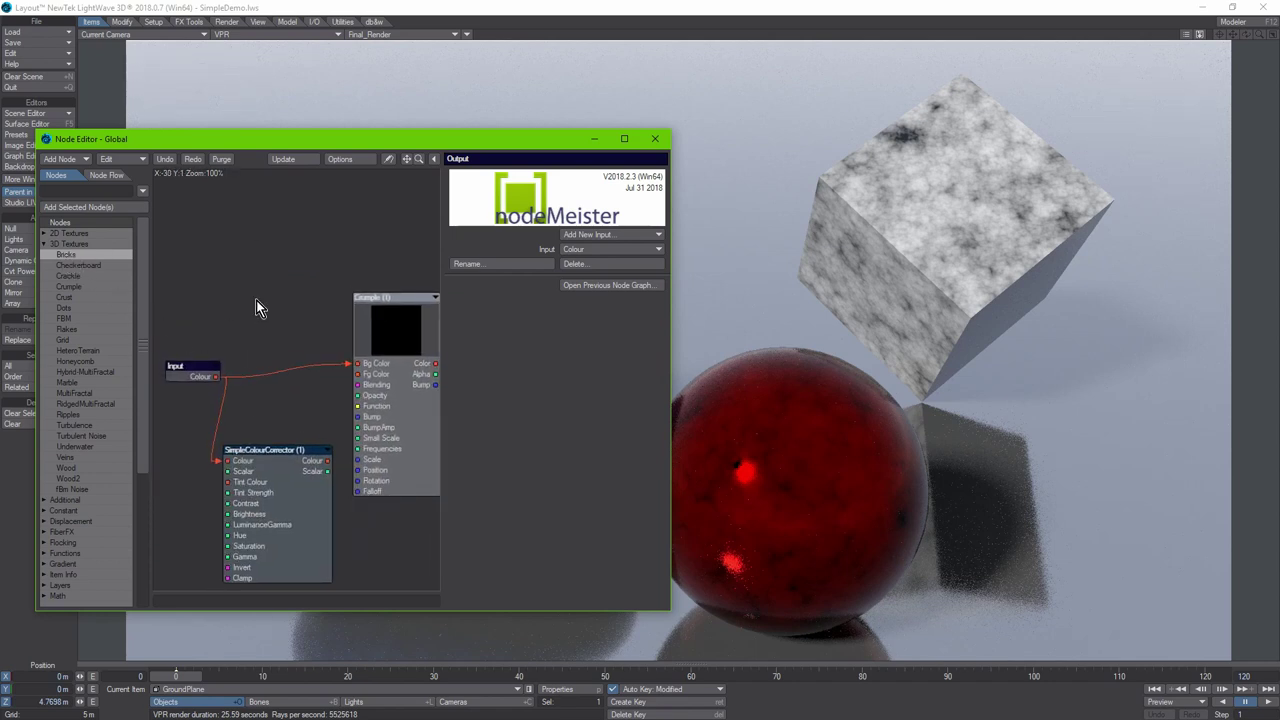
pyautogui.moveTo(399, 407); pyautogui.dragTo(284, 291)
pyautogui.moveTo(277, 509); pyautogui.dragTo(323, 522)
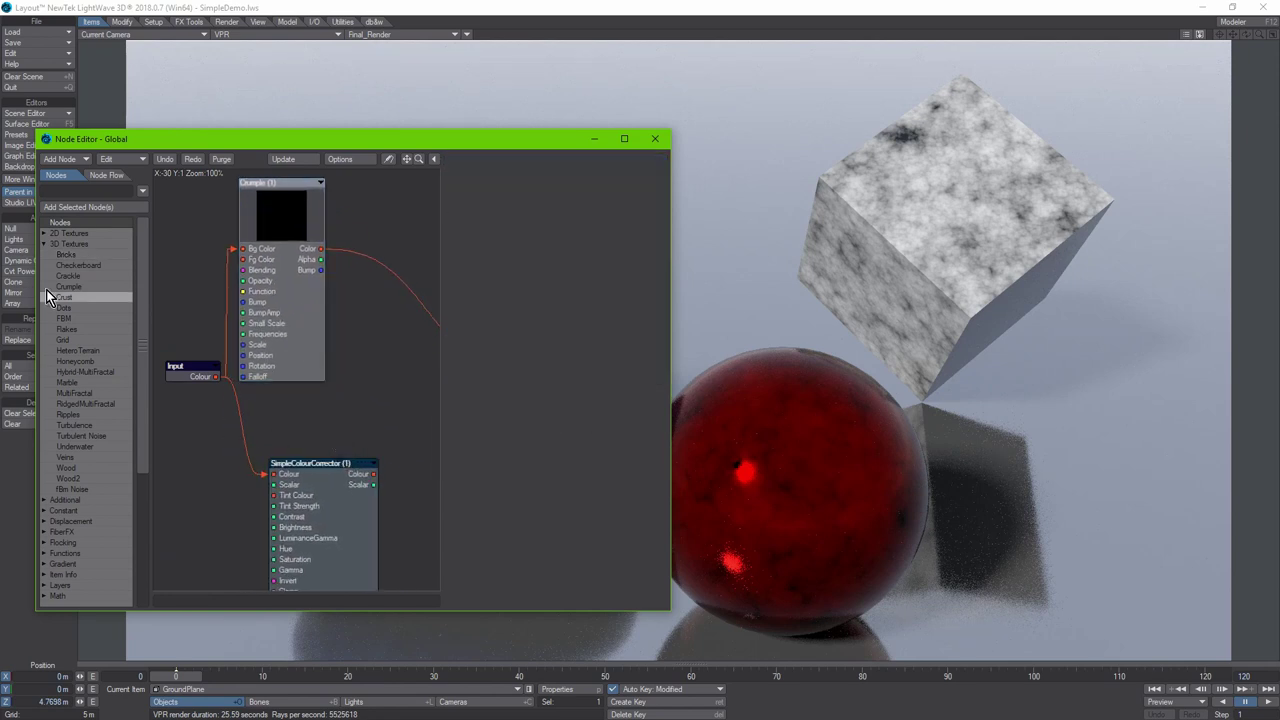
pyautogui.doubleClick(63, 255)
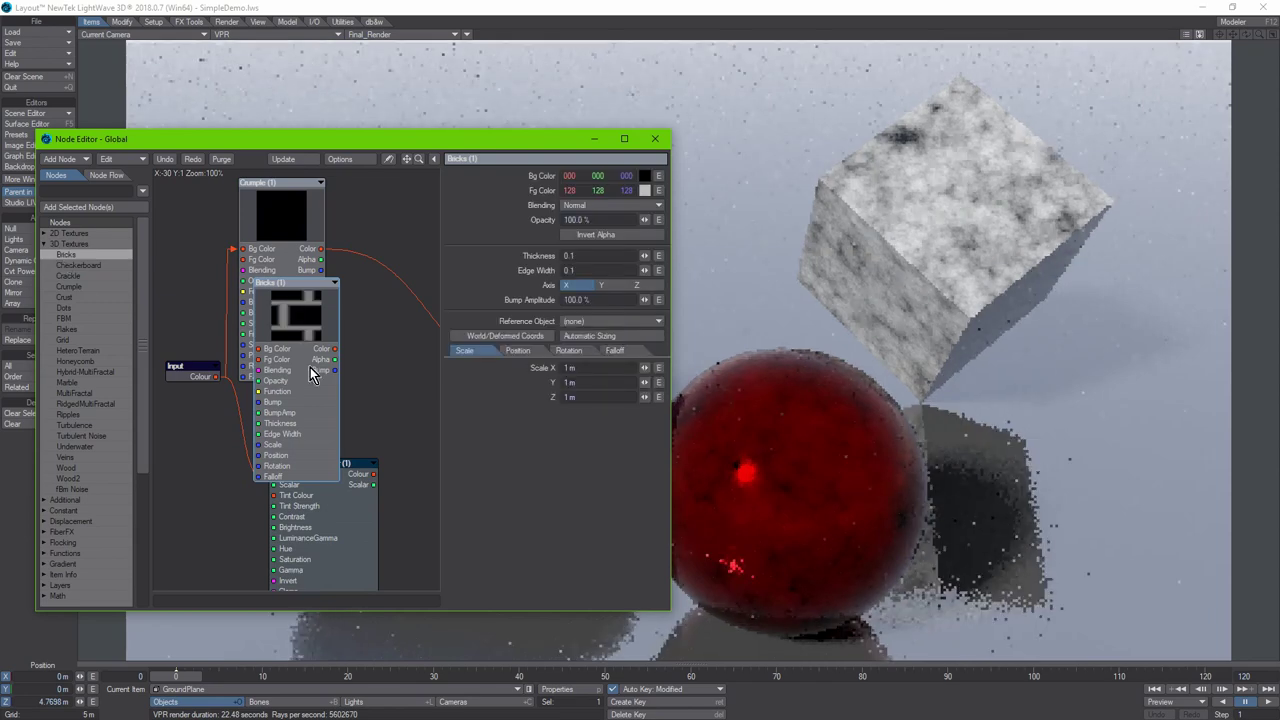
pyautogui.moveTo(310, 367); pyautogui.dragTo(357, 329)
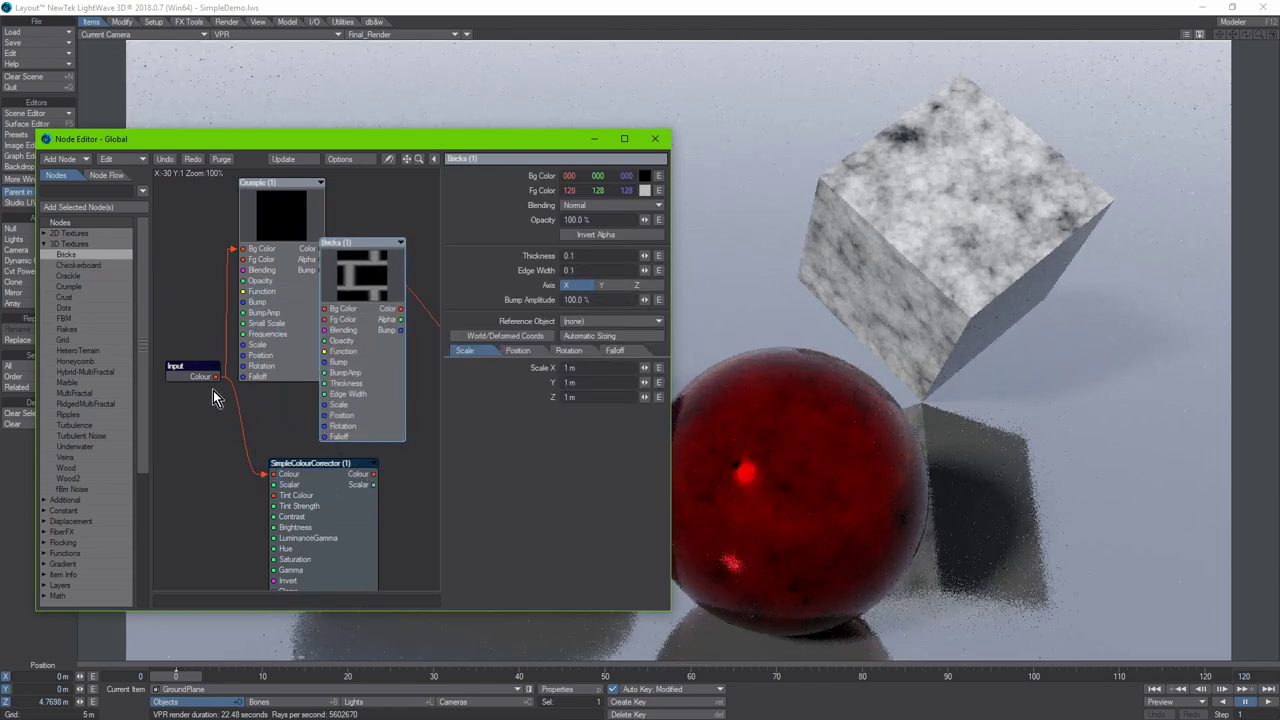
# Step: Connect the Input node's Colour to the Bricks Bg Color and the Bricks Color output to the Output node's Colour
pyautogui.moveTo(212, 381); pyautogui.dragTo(359, 300)
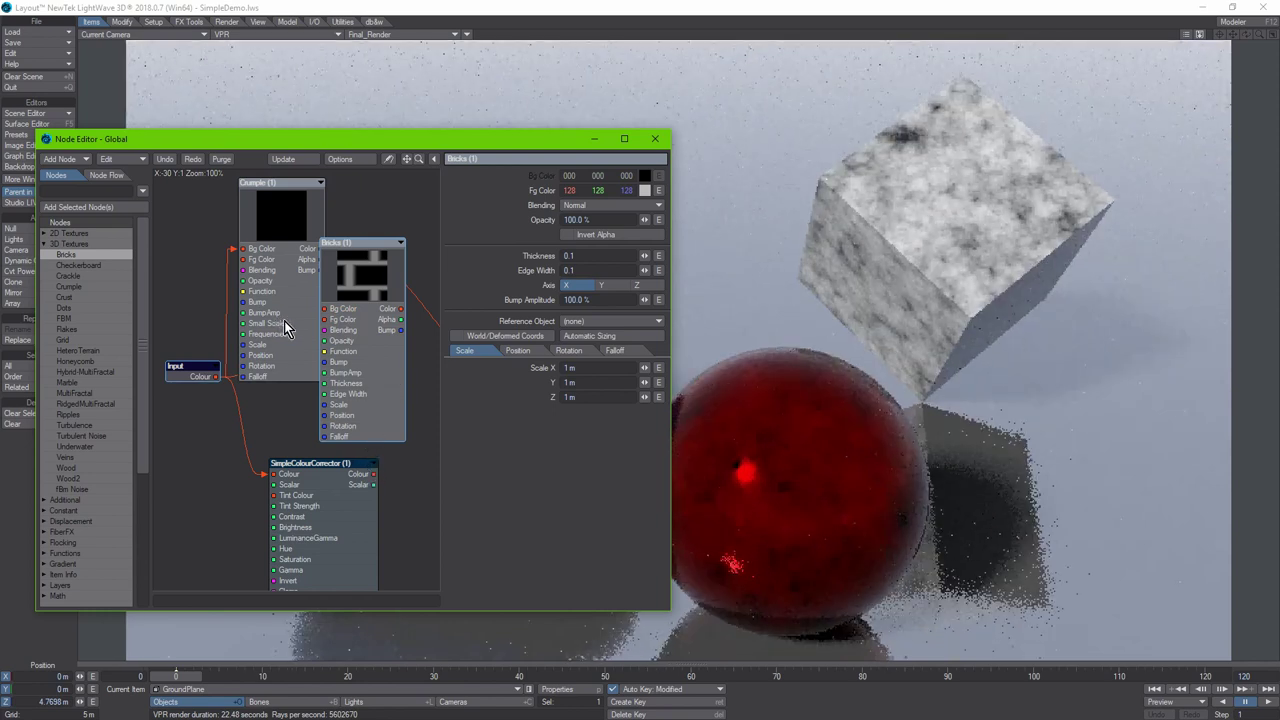
pyautogui.moveTo(284, 321); pyautogui.dragTo(270, 353)
pyautogui.keyDown('alt'); pyautogui.moveTo(391, 453); pyautogui.dragTo(240, 458); pyautogui.keyUp('alt')
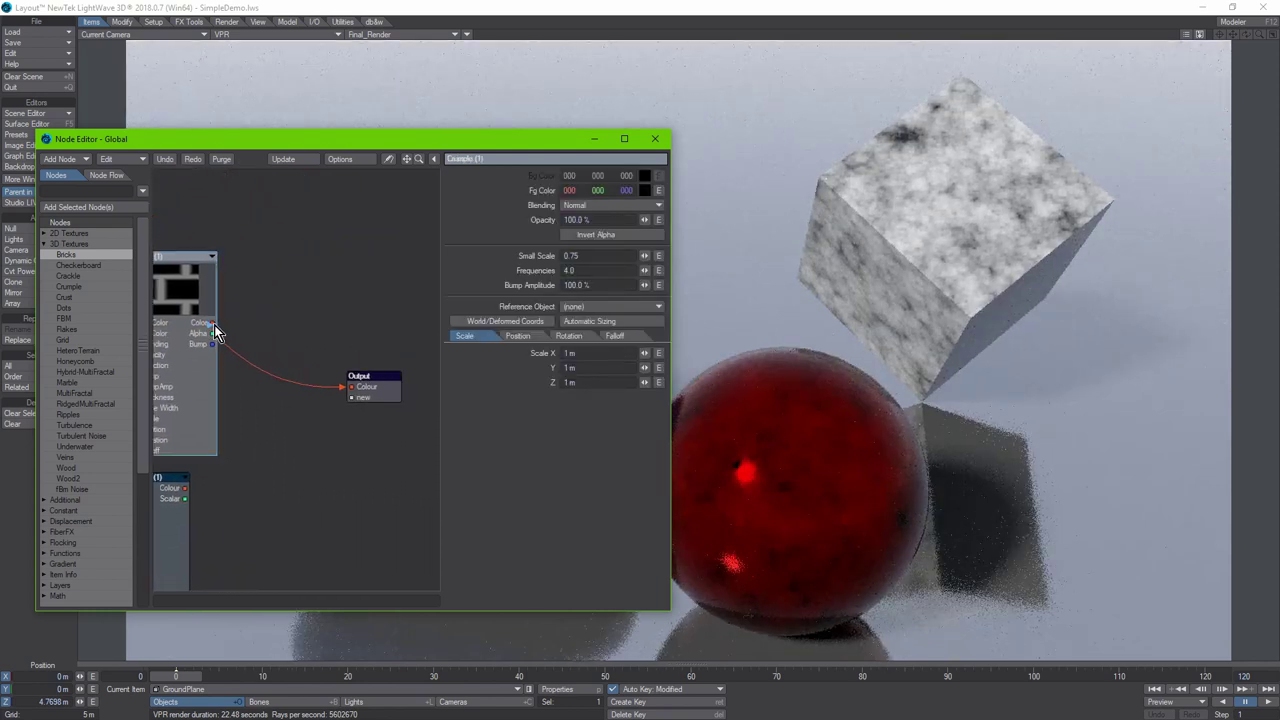
pyautogui.moveTo(213, 322); pyautogui.dragTo(370, 393)
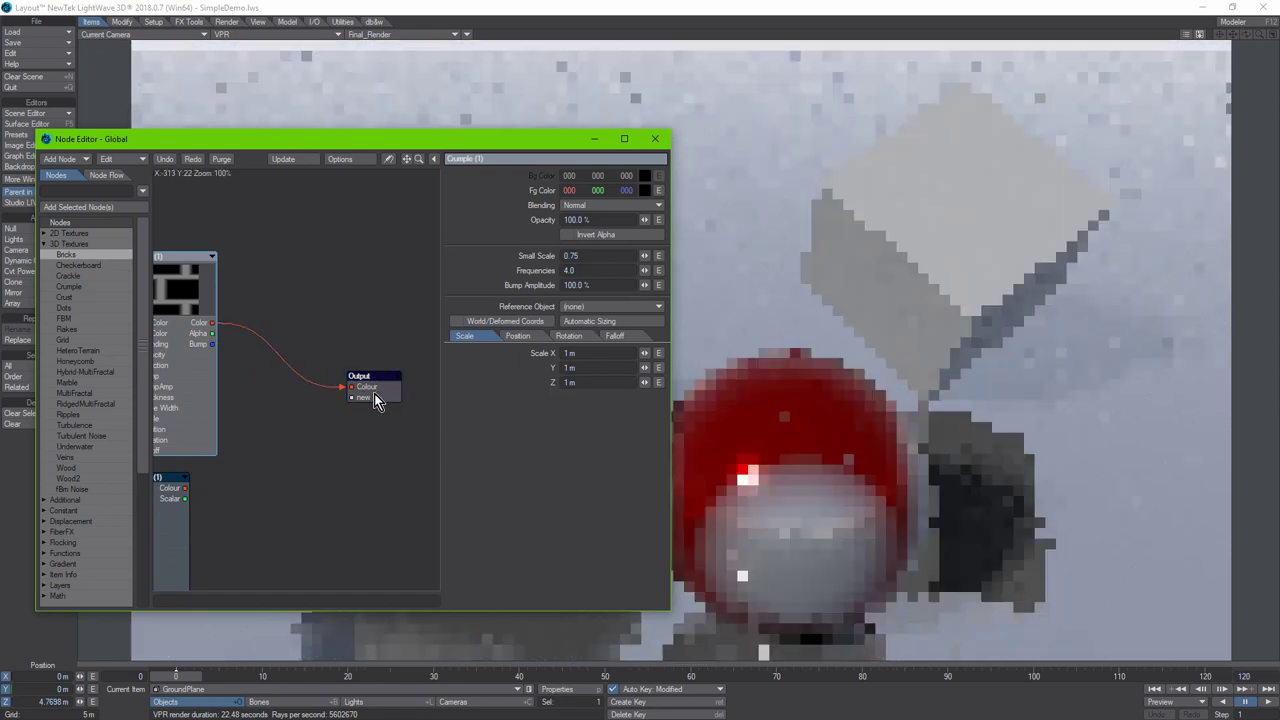
# Step: Set the Bricks texture's scale to 100 mm on X, Y and Z
pyautogui.moveTo(317, 138); pyautogui.dragTo(352, 184)
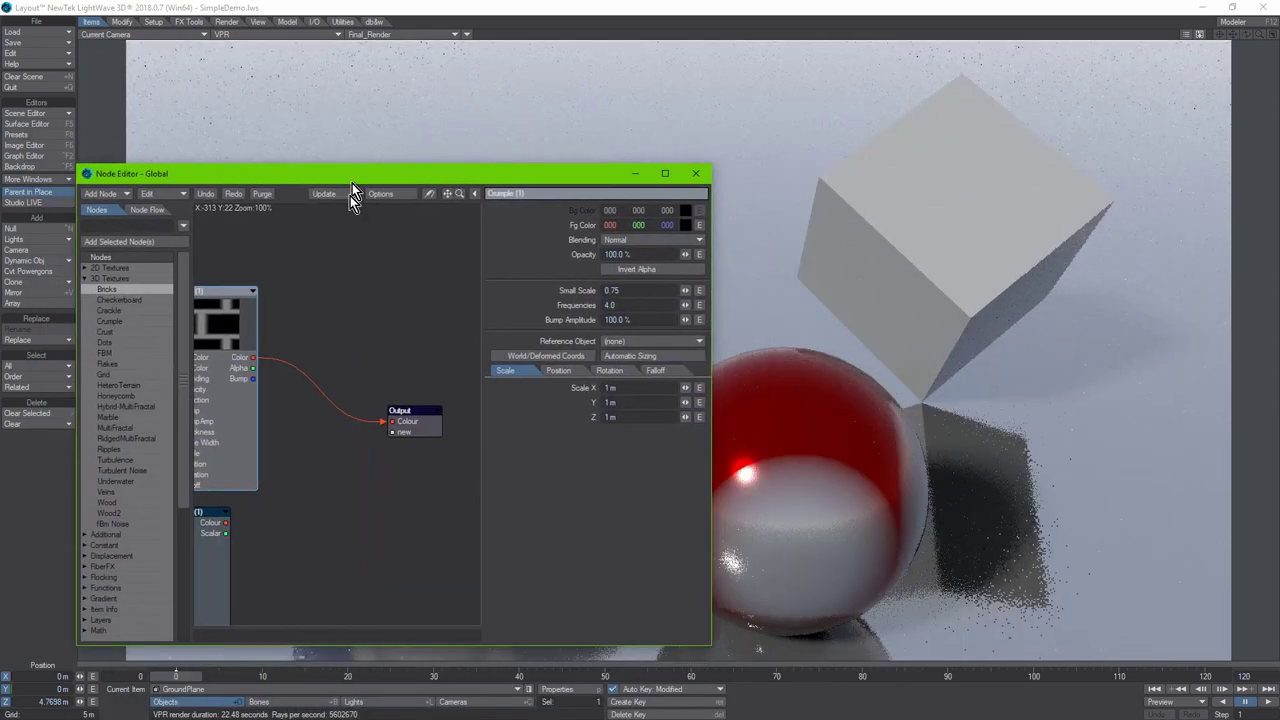
pyautogui.click(202, 378)
pyautogui.click(619, 405)
pyautogui.write('100mm')
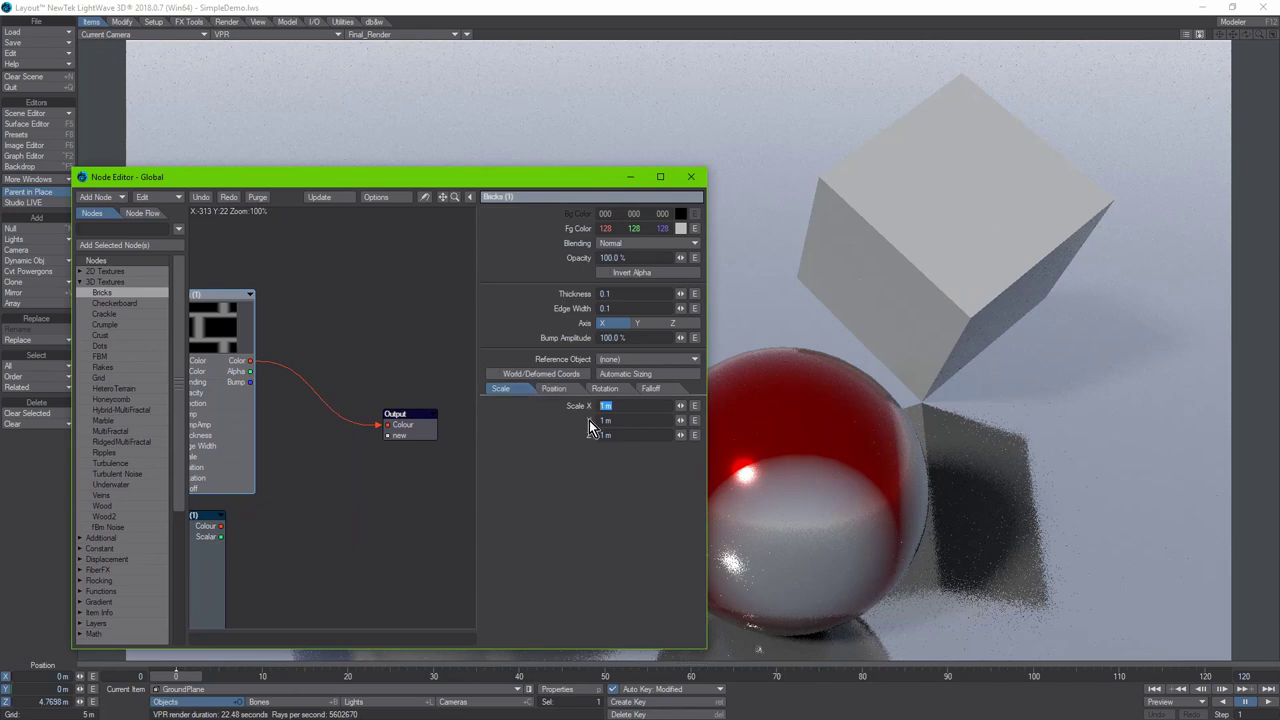
pyautogui.press('Tab')
pyautogui.write('100mm')
pyautogui.press('Tab')
pyautogui.write('100mm')
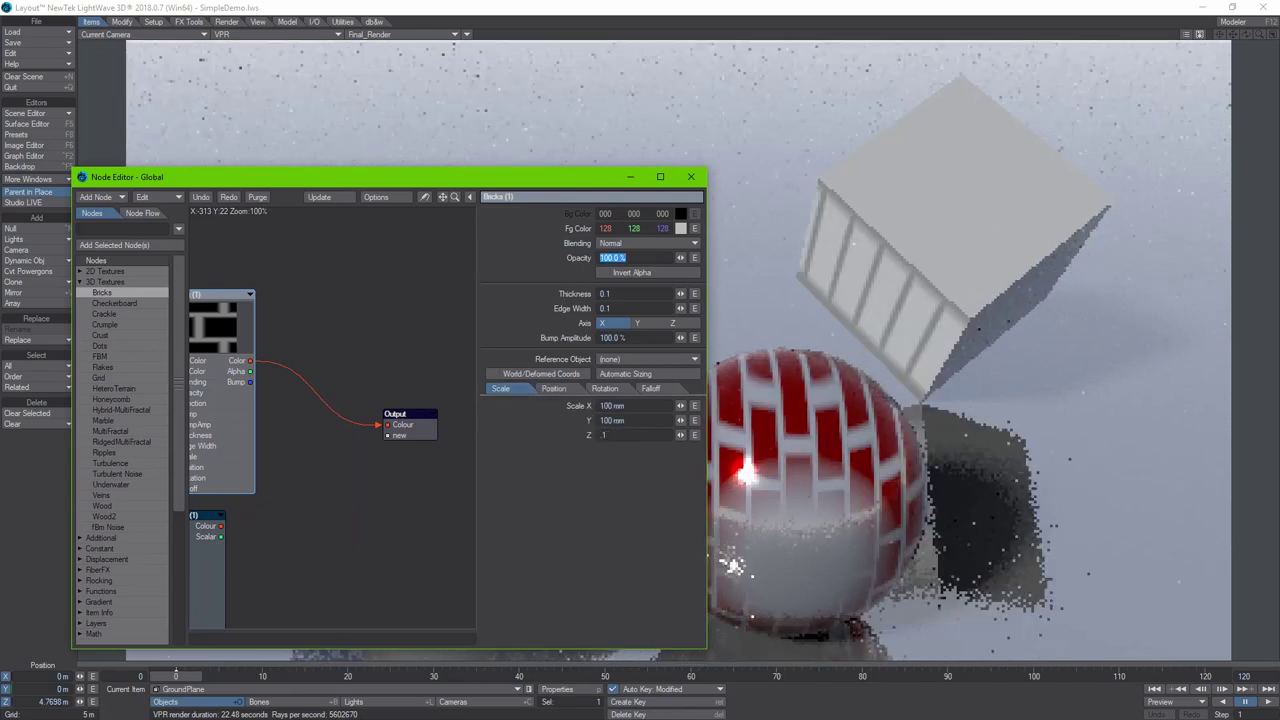
pyautogui.press('Tab')
pyautogui.click(690, 176)
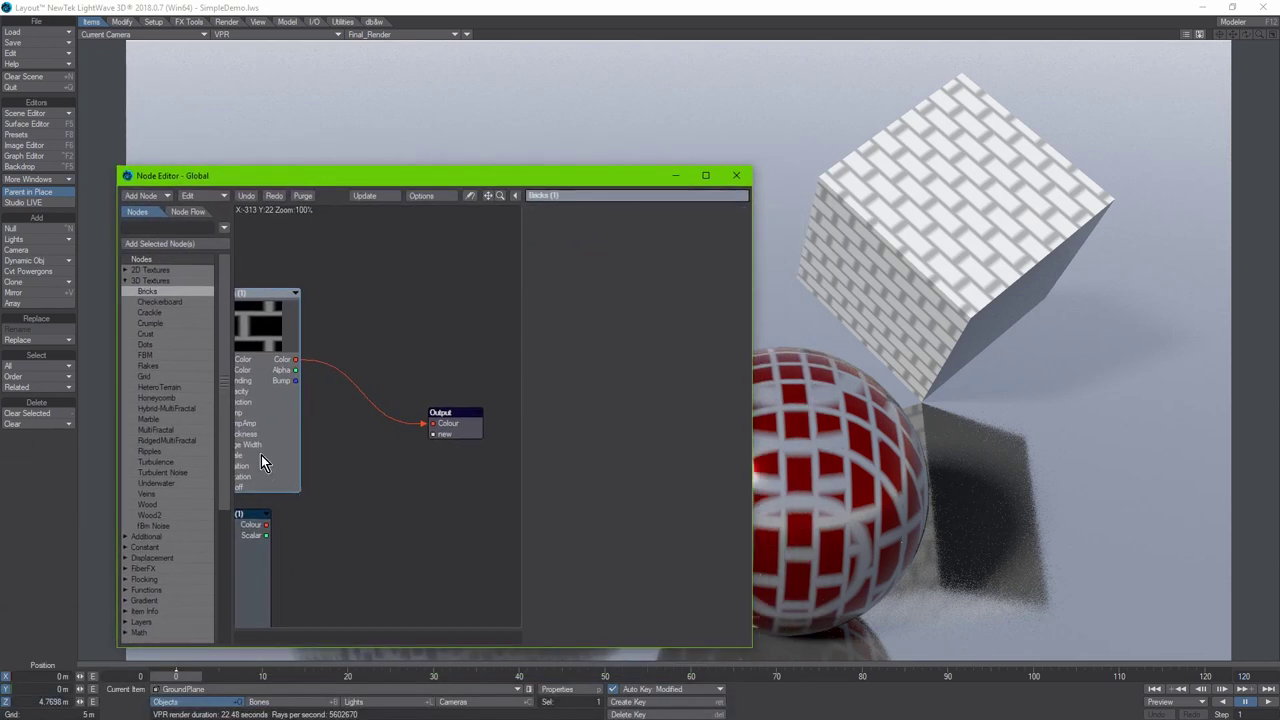
# Step: Reposition the Bricks and Output nodes in the global graph and select the Output node
pyautogui.moveTo(261, 455); pyautogui.dragTo(387, 462)
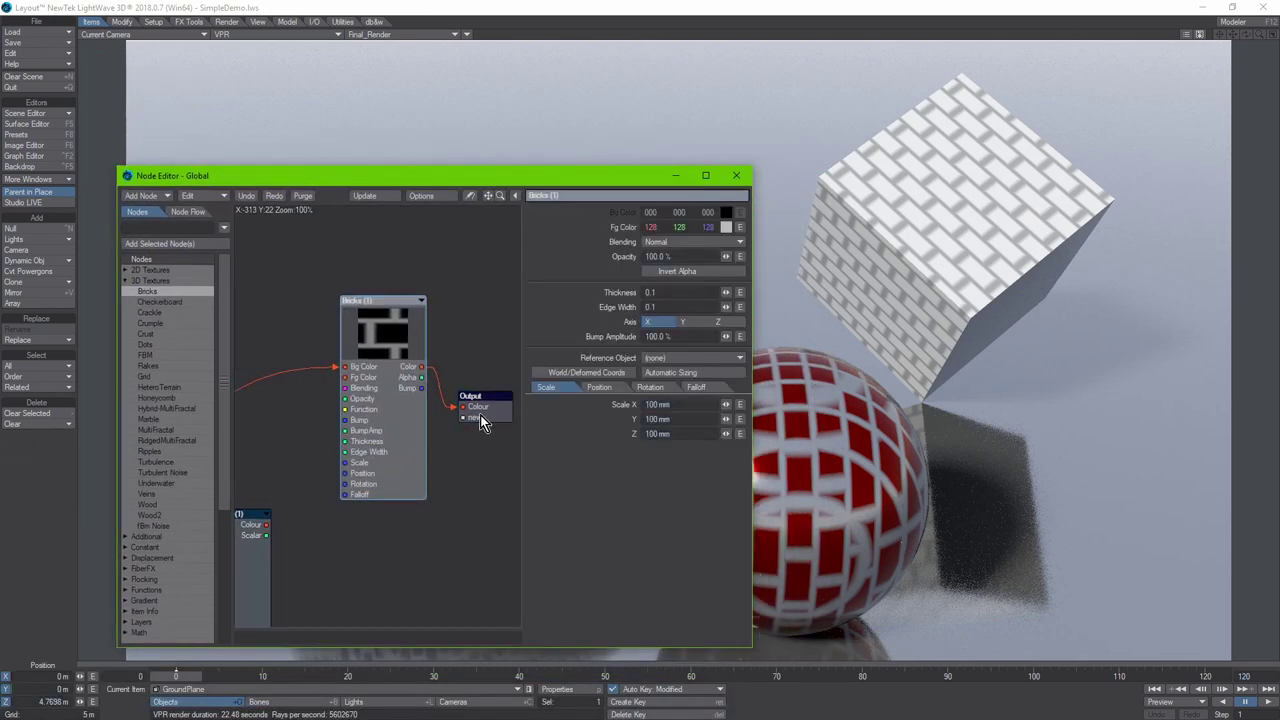
pyautogui.moveTo(480, 418); pyautogui.dragTo(503, 408)
pyautogui.keyDown('alt'); pyautogui.moveTo(307, 459); pyautogui.dragTo(246, 535); pyautogui.keyUp('alt')
pyautogui.click(460, 486)
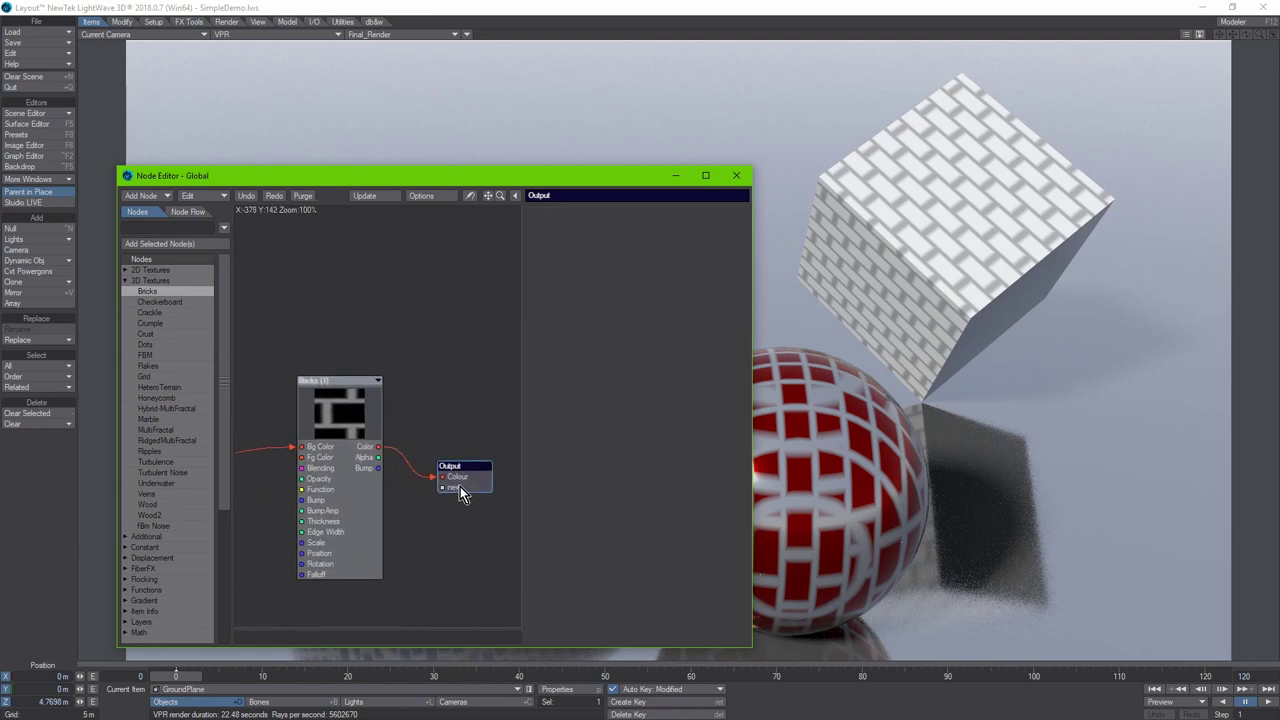
# Step: Go back to the Toroid surface graph, revisit the global nodeMeister graph, and return to the Toroid graph
pyautogui.click(691, 322)
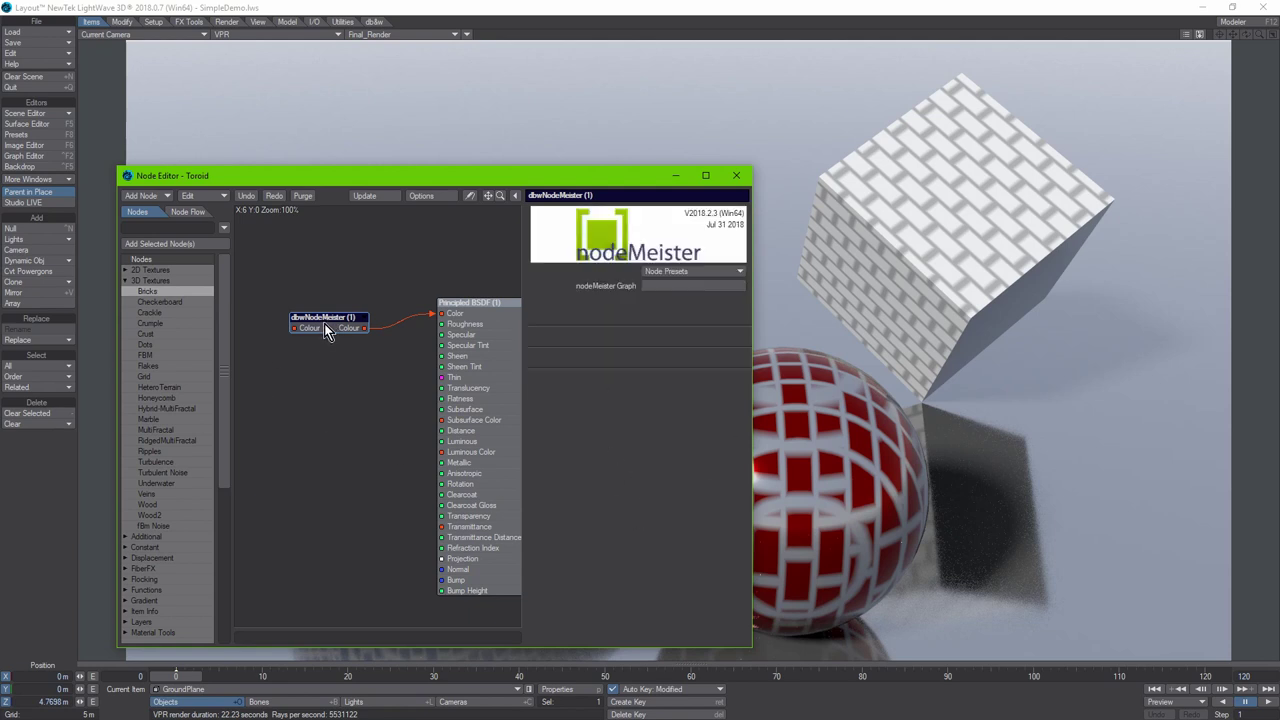
pyautogui.click(694, 316)
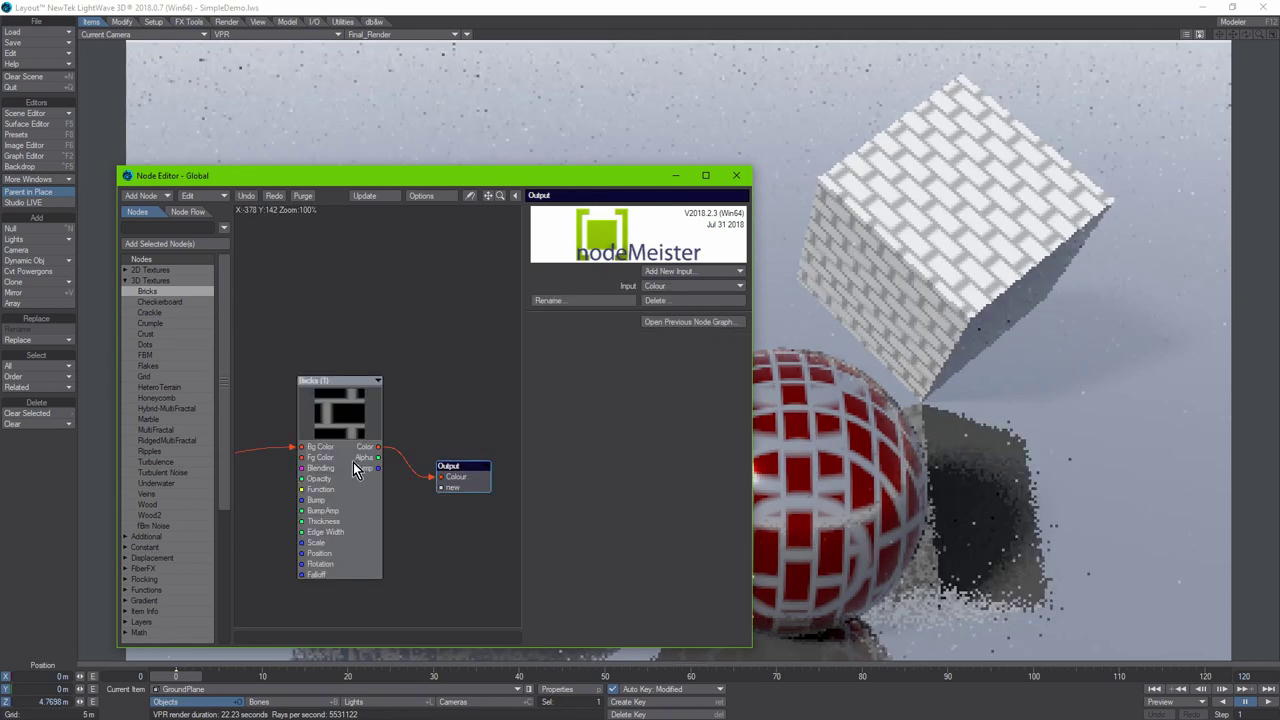
pyautogui.moveTo(319, 323); pyautogui.dragTo(379, 278)
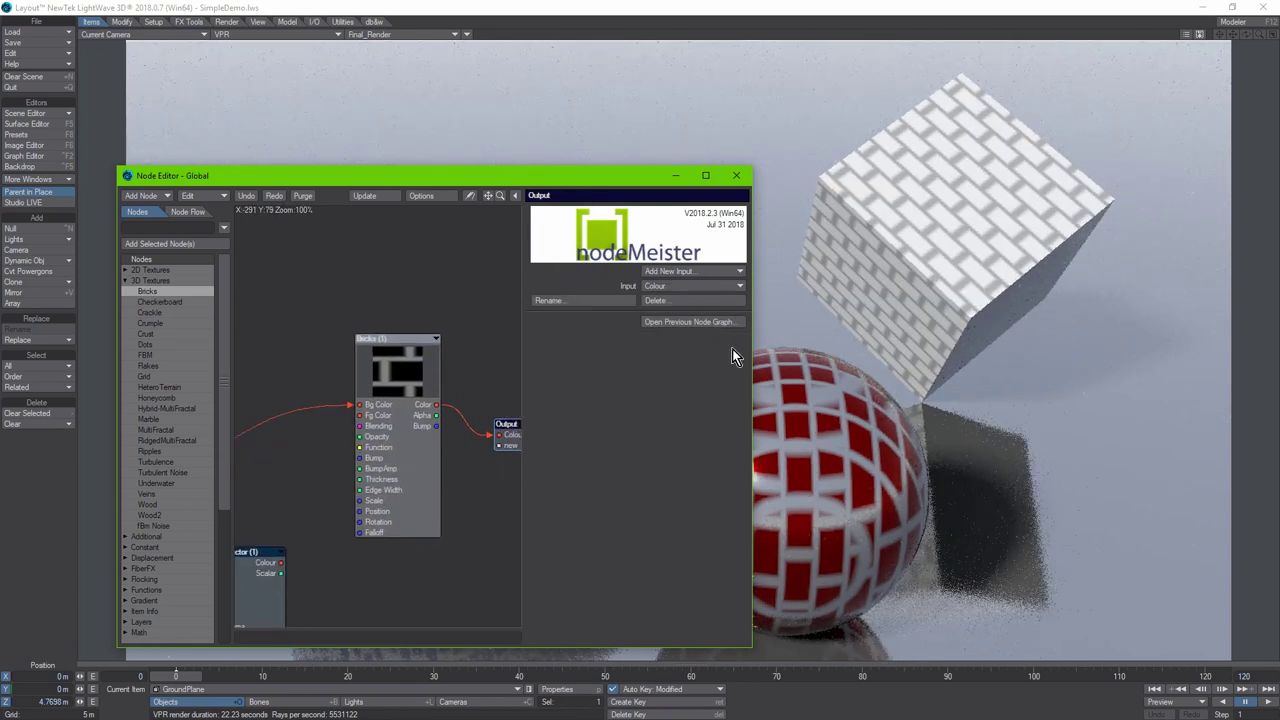
pyautogui.click(682, 322)
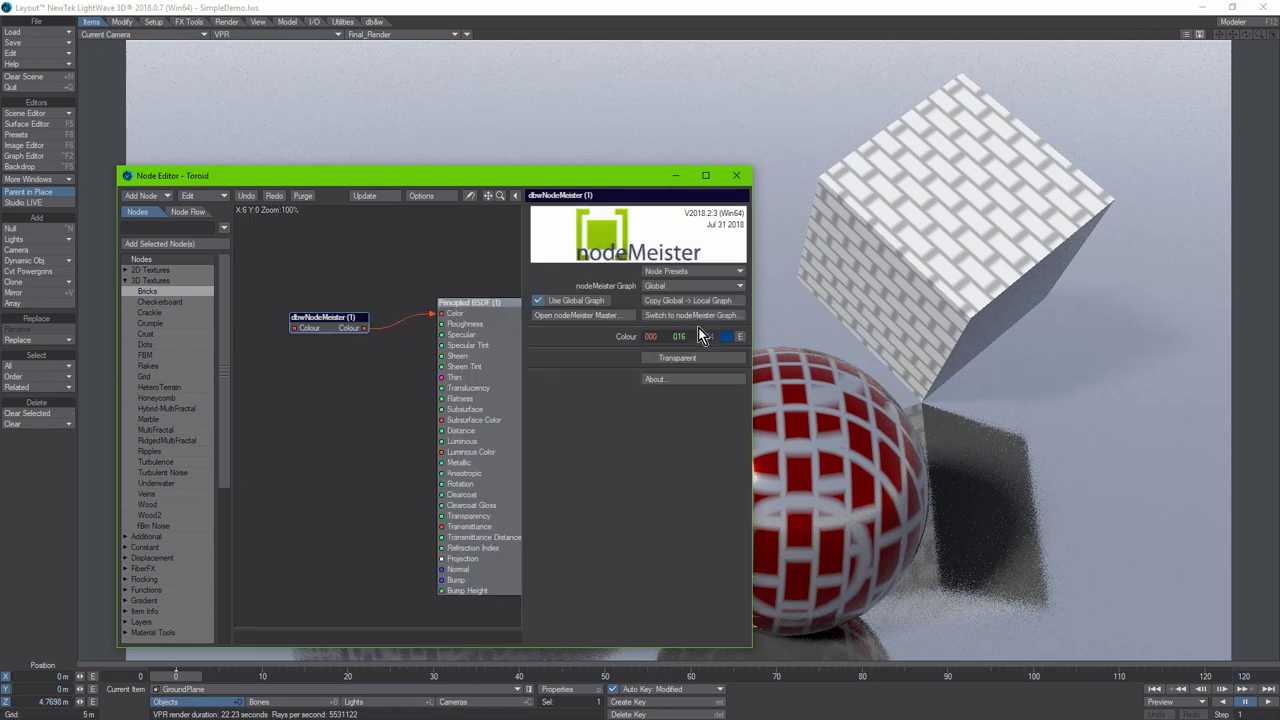
# Step: Shift the Toroid nodeMeister node slightly lower and close the Node Editor to reveal the whole render
pyautogui.click(331, 328)
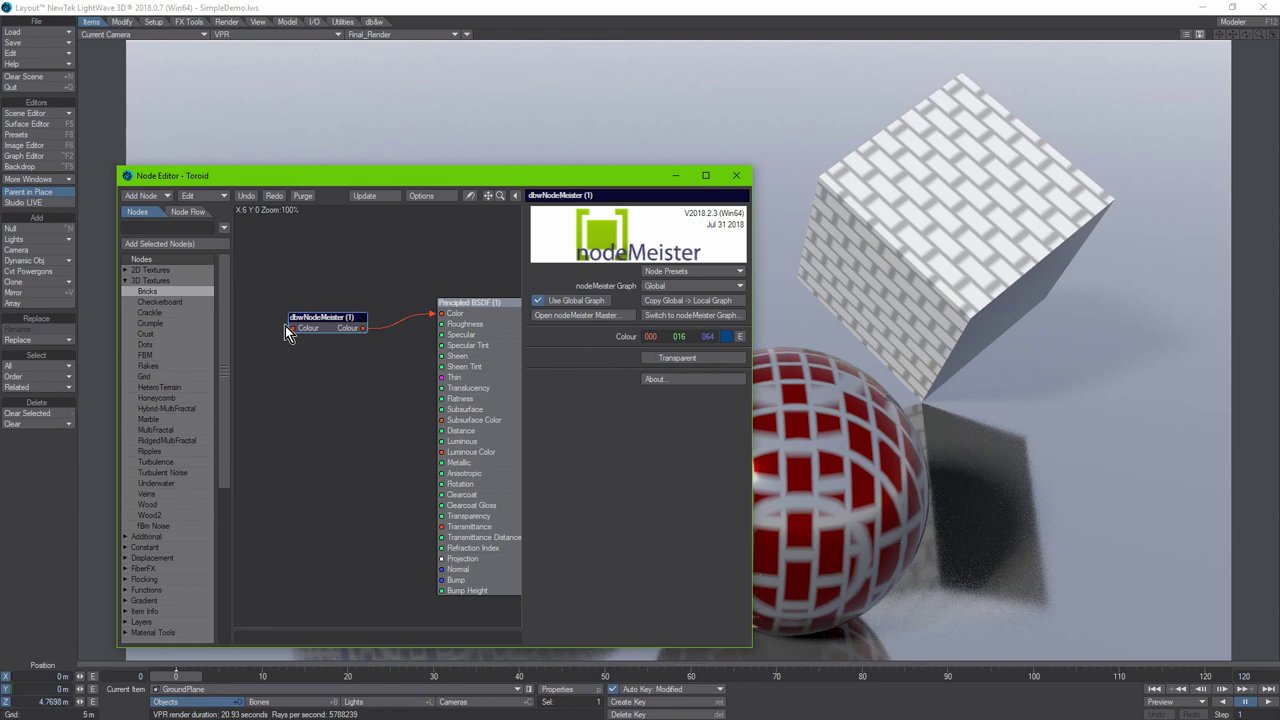
pyautogui.moveTo(320, 337); pyautogui.dragTo(323, 345)
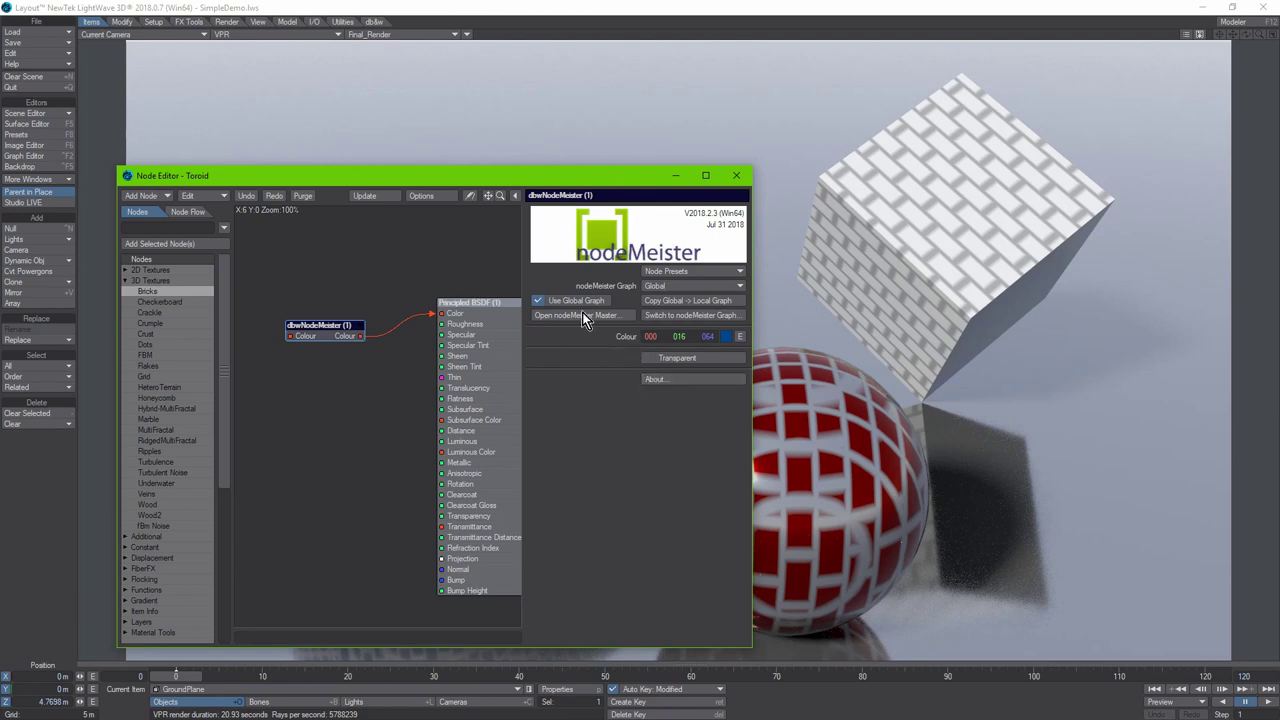
pyautogui.click(736, 175)
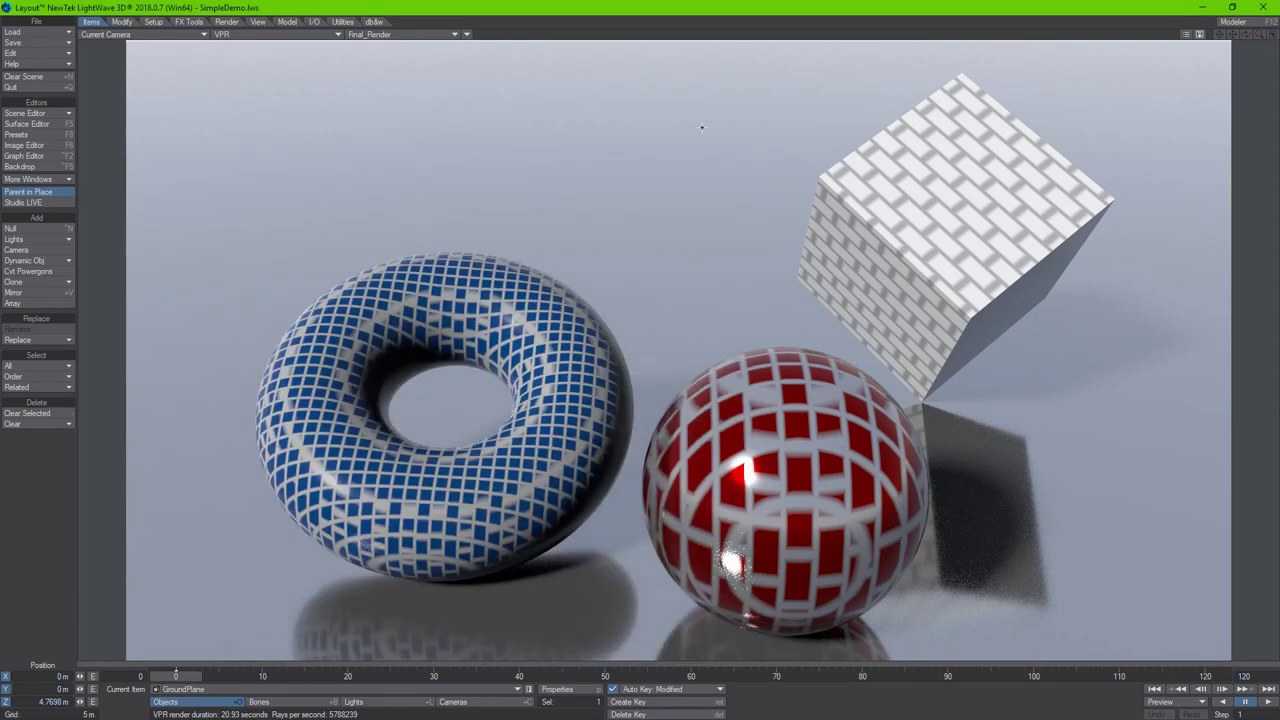
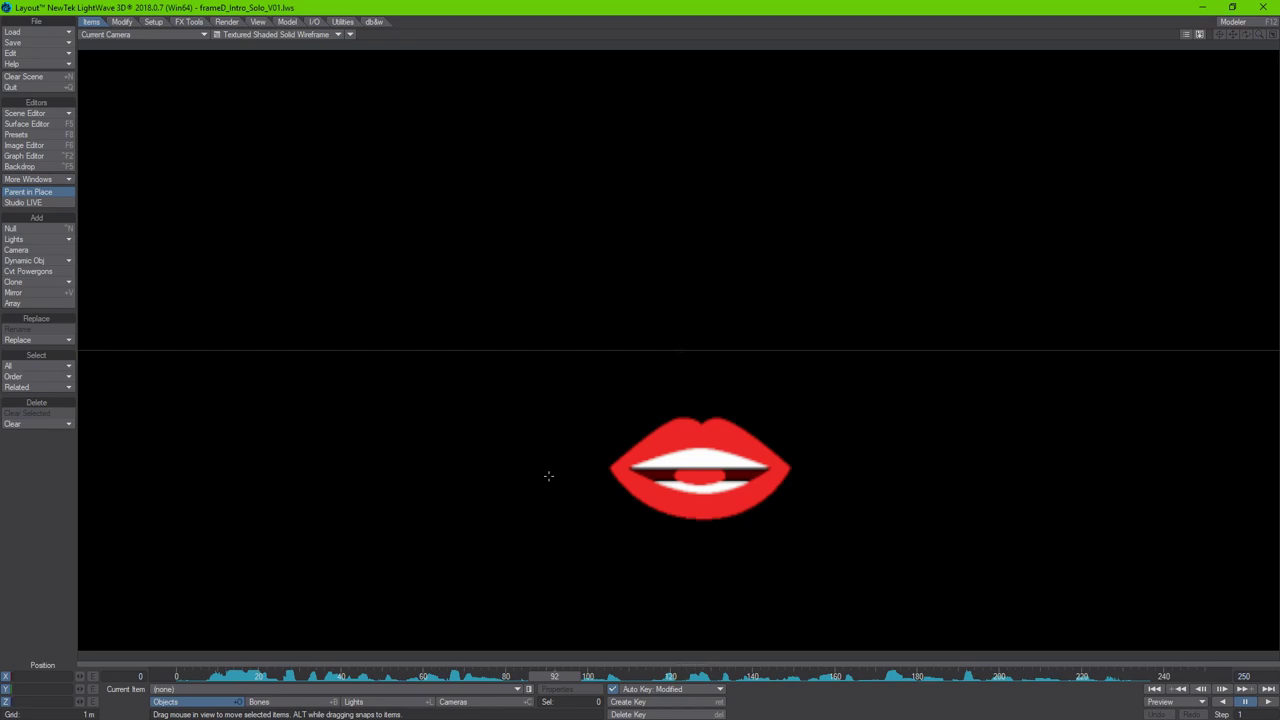
# Step: Open frameDitor, look through its Settings and Image Preview options, and close the Image Editor
pyautogui.click(373, 22)
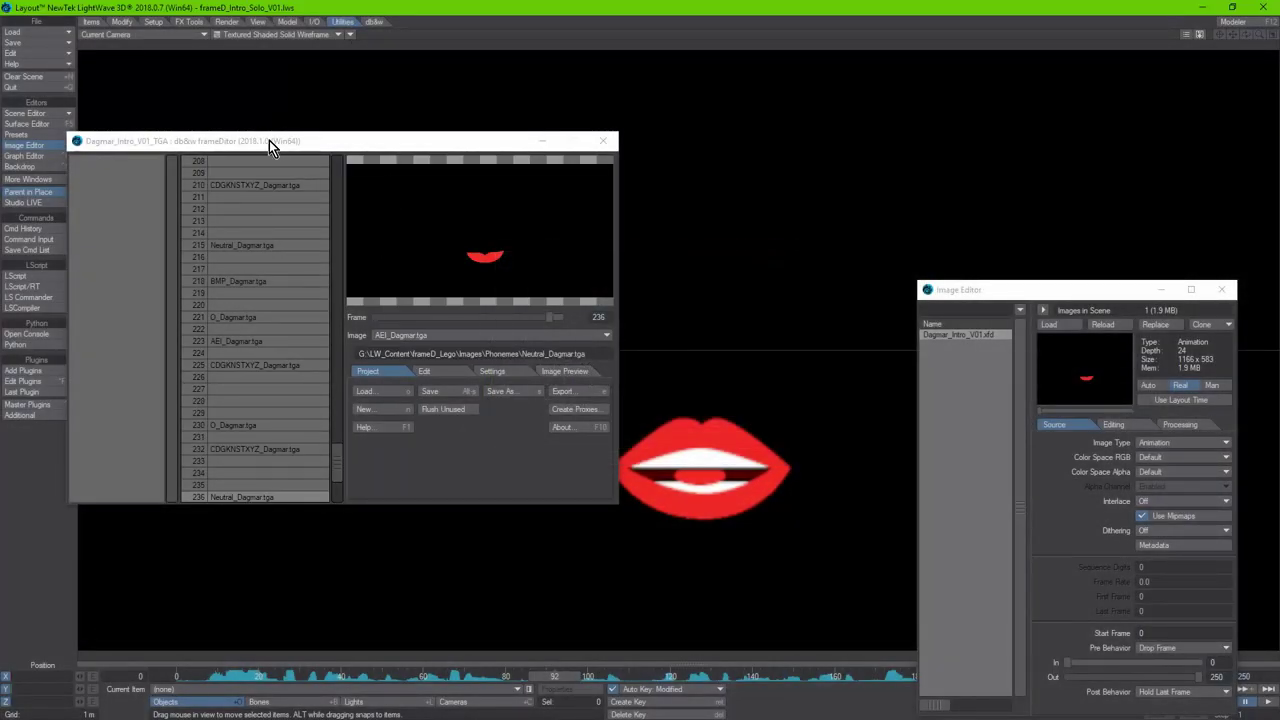
pyautogui.moveTo(271, 140); pyautogui.dragTo(352, 106)
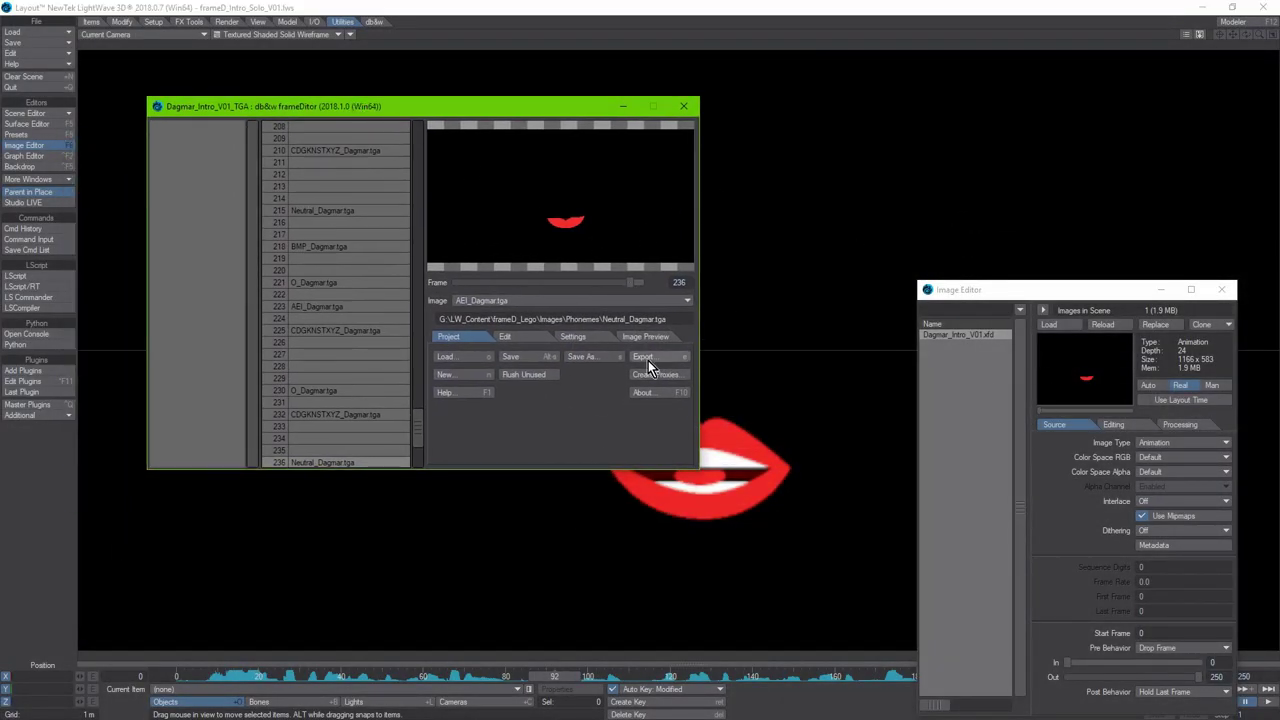
pyautogui.click(588, 337)
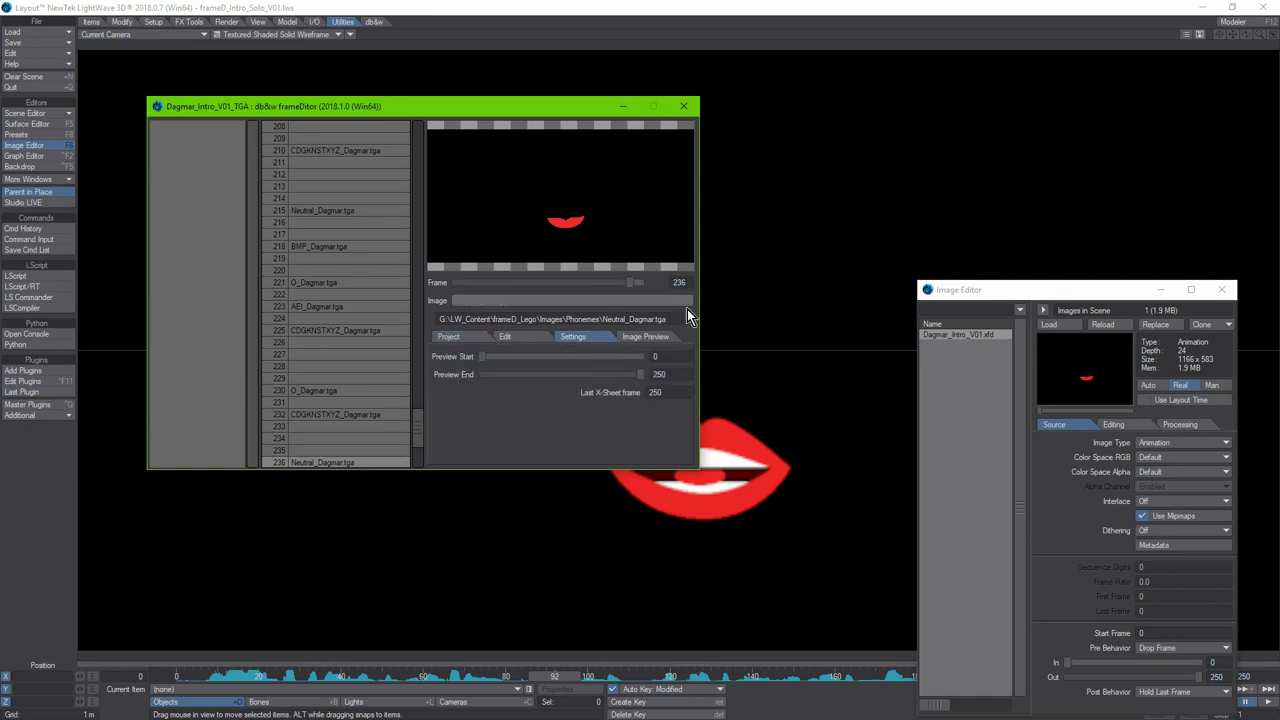
pyautogui.click(648, 341)
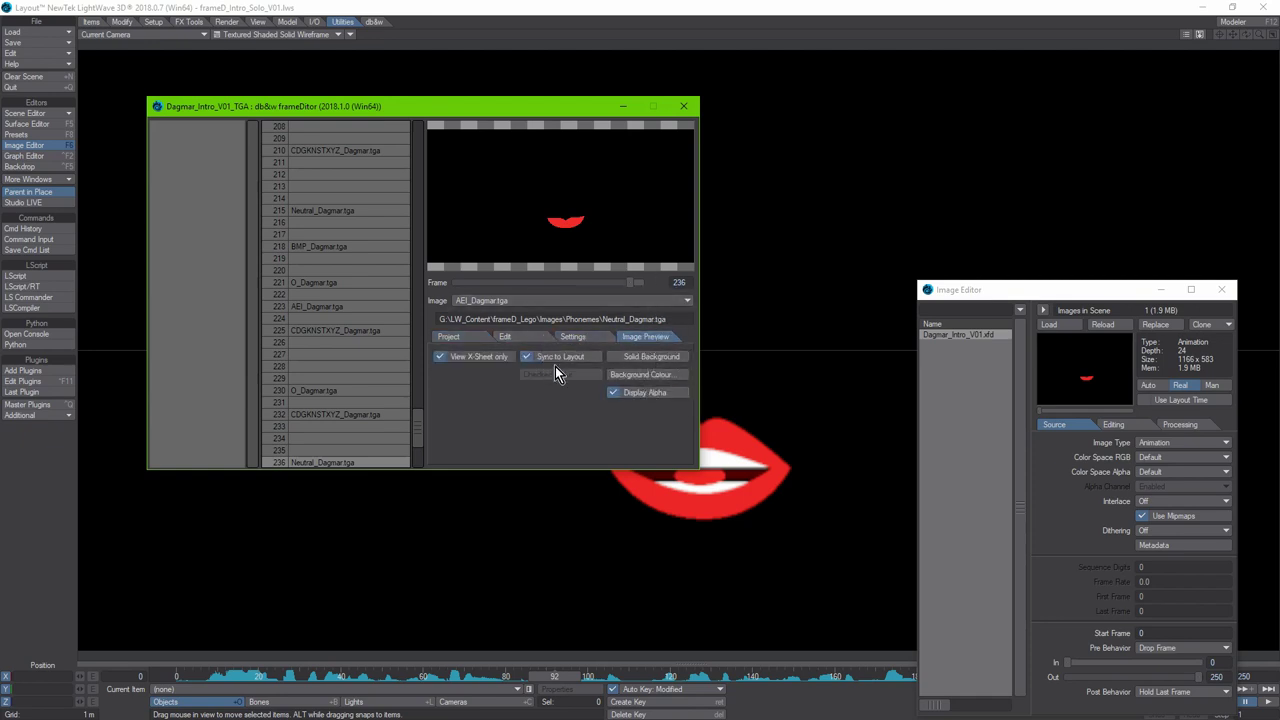
pyautogui.moveTo(964, 298); pyautogui.dragTo(881, 271)
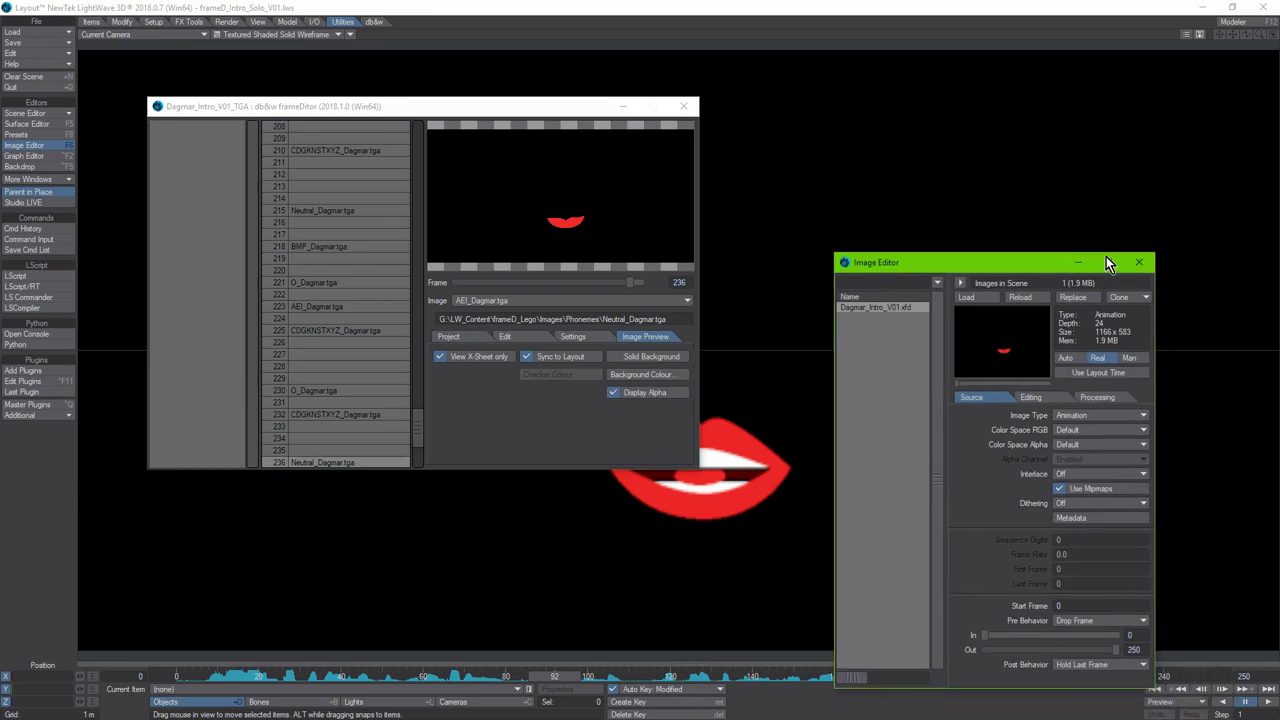
pyautogui.click(1138, 263)
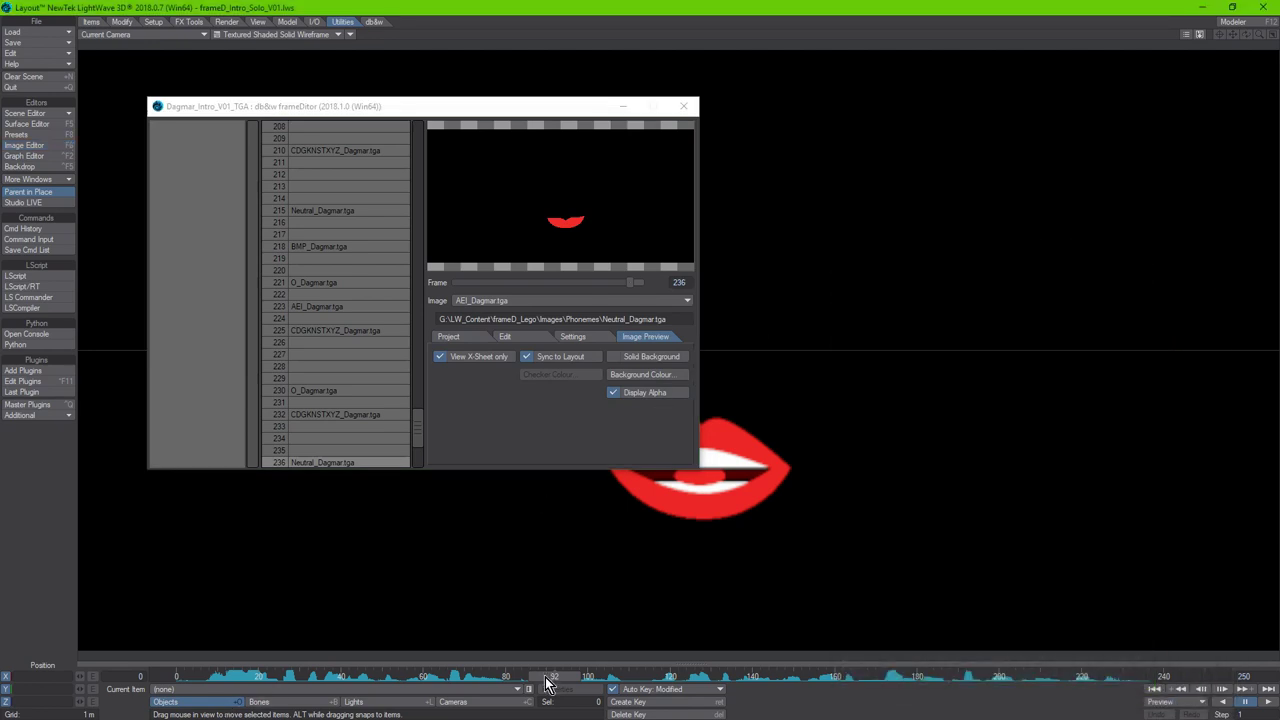
# Step: Scrub the timeline through frames 60 and 173 to frame 141 with frameDitor synced, turning off View X-Sheet only on the way
pyautogui.click(548, 682)
pyautogui.moveTo(548, 682); pyautogui.dragTo(422, 682)
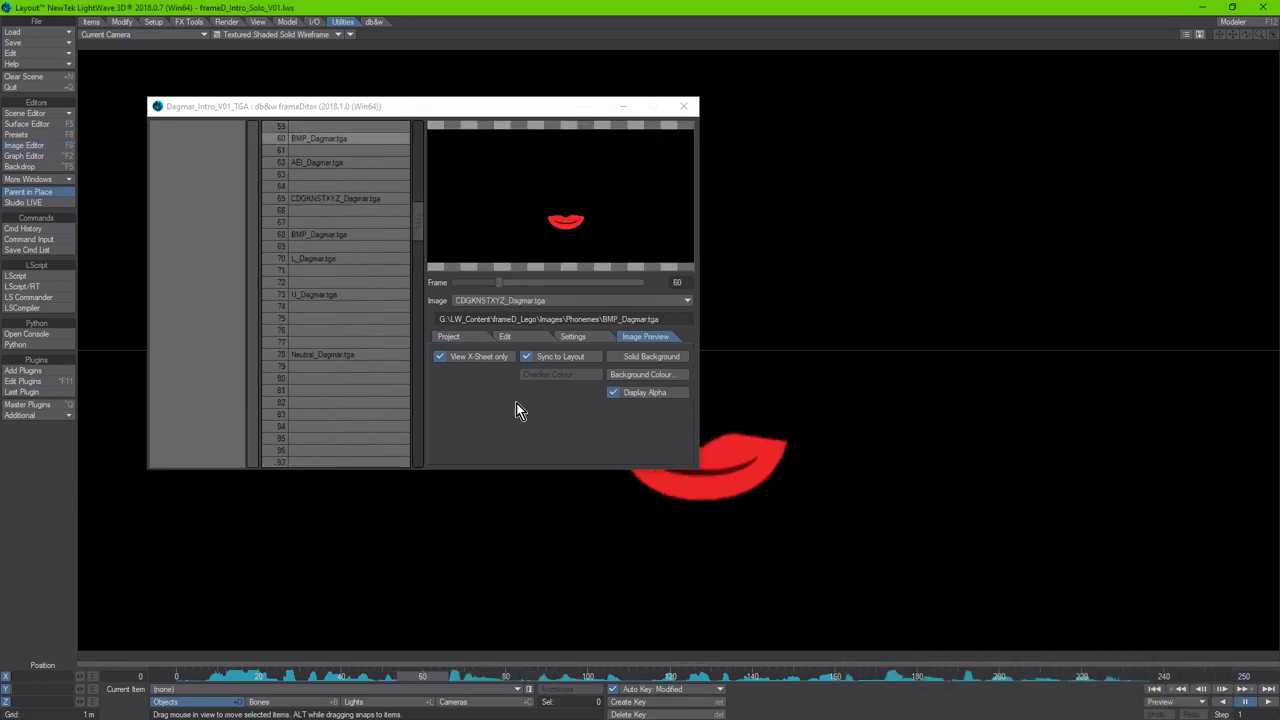
pyautogui.click(436, 682)
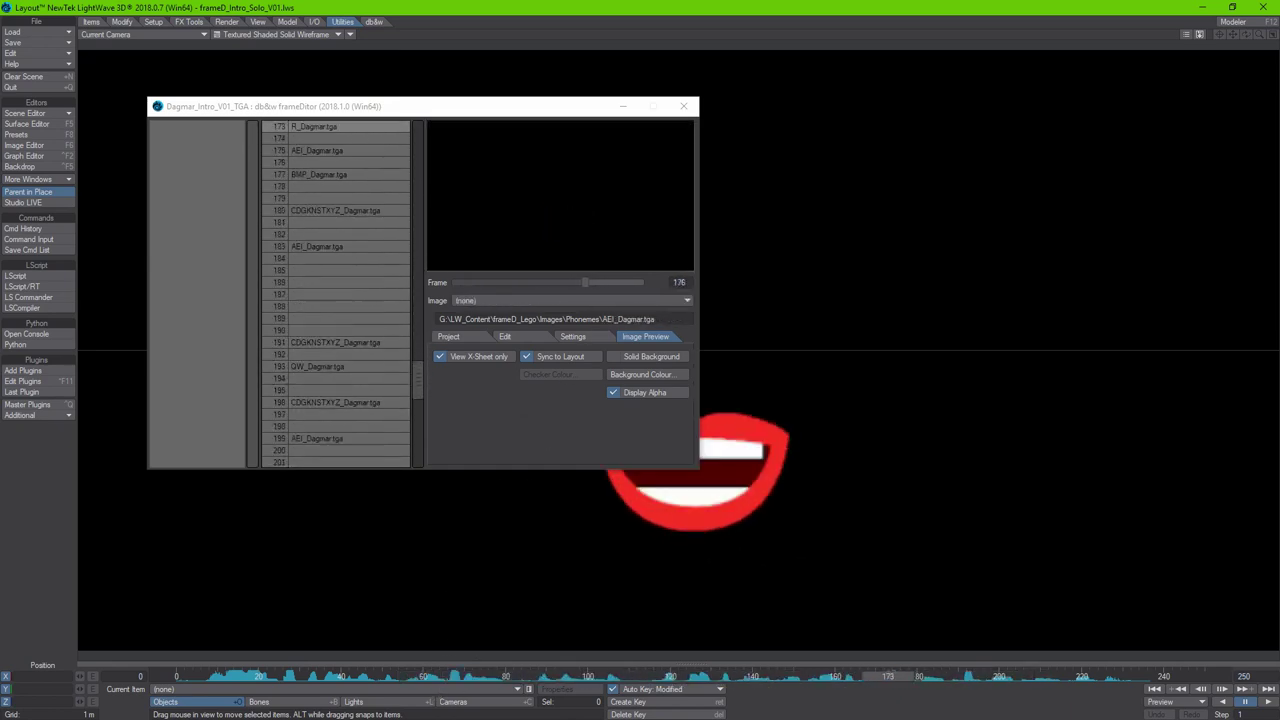
pyautogui.click(884, 677)
pyautogui.click(472, 357)
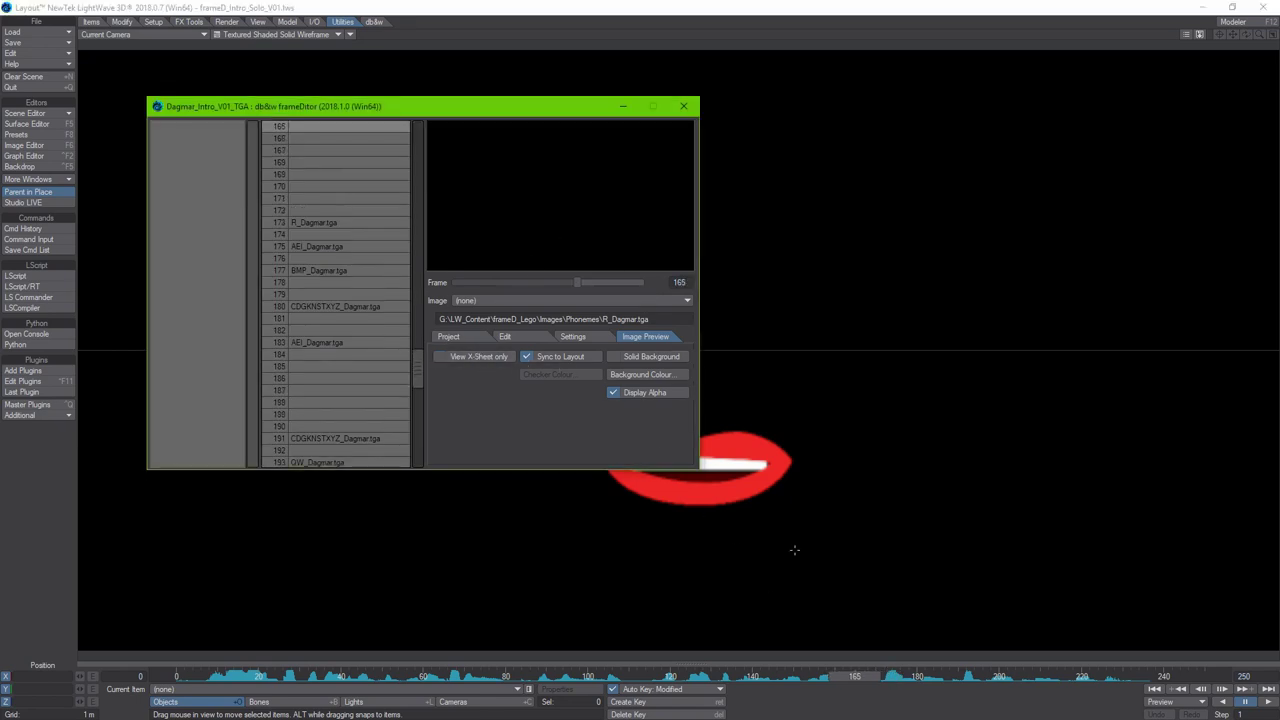
pyautogui.moveTo(856, 684); pyautogui.dragTo(755, 680)
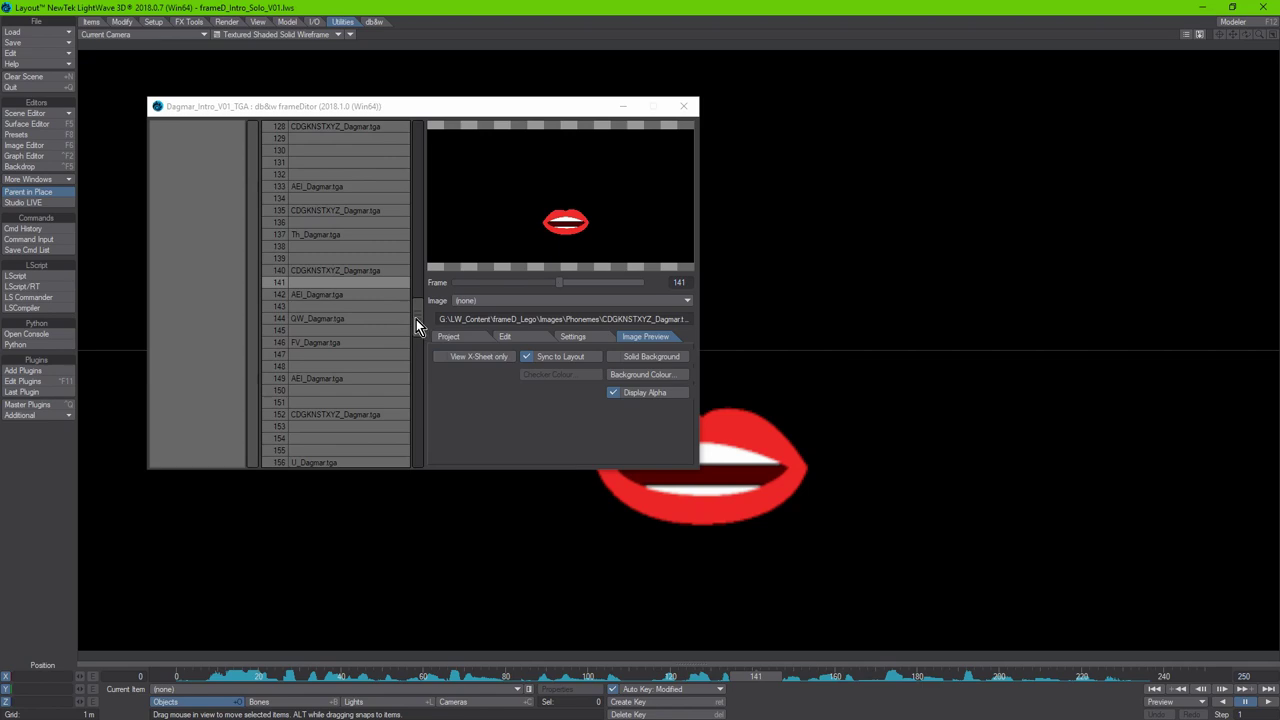
# Step: Examine the editing commands and image choices for frame 8 near the X-sheet's start, and preview the images at frames 0 and 13
pyautogui.moveTo(416, 319); pyautogui.dragTo(430, 142)
pyautogui.click(315, 128)
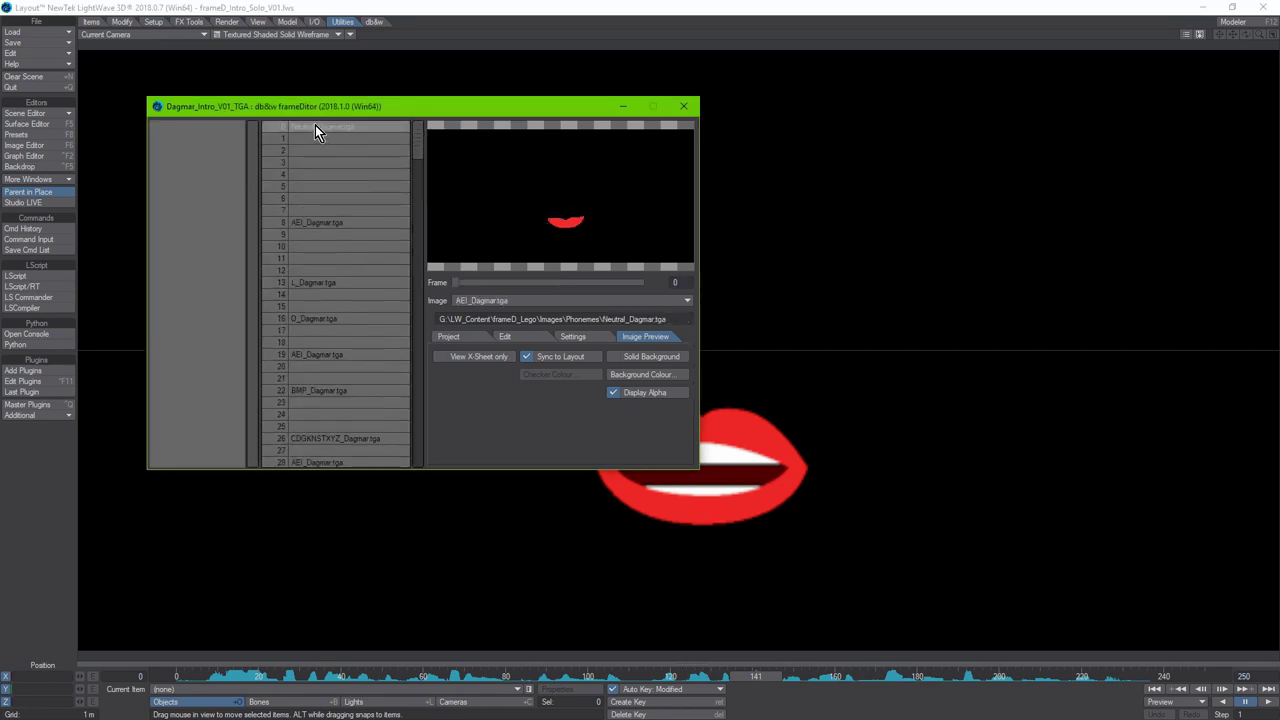
pyautogui.click(319, 231)
pyautogui.rightClick(309, 224)
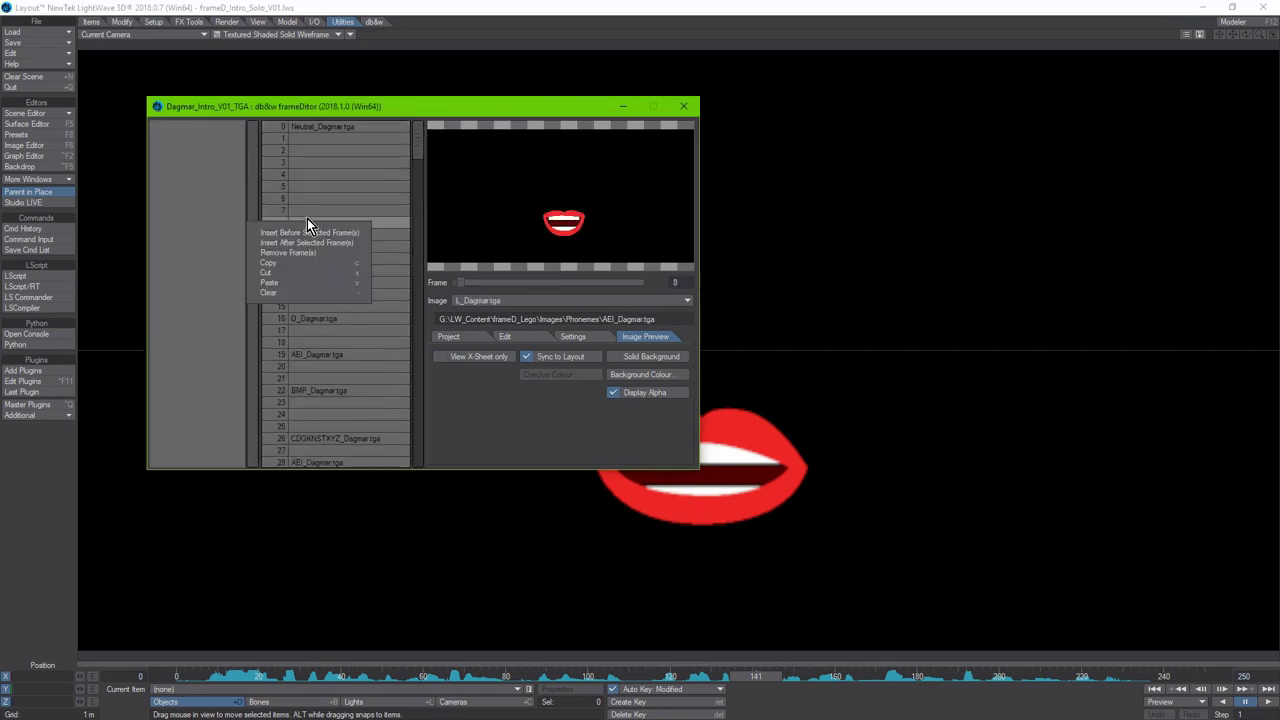
pyautogui.click(383, 224)
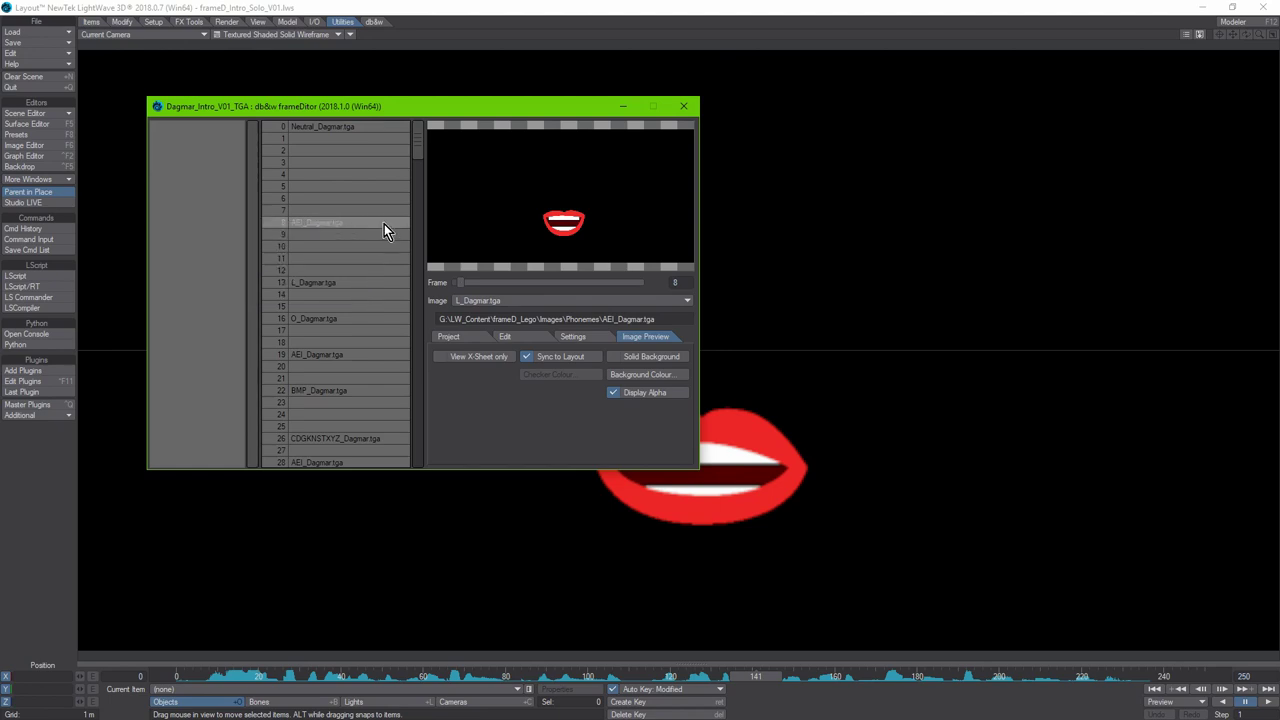
pyautogui.click(324, 225)
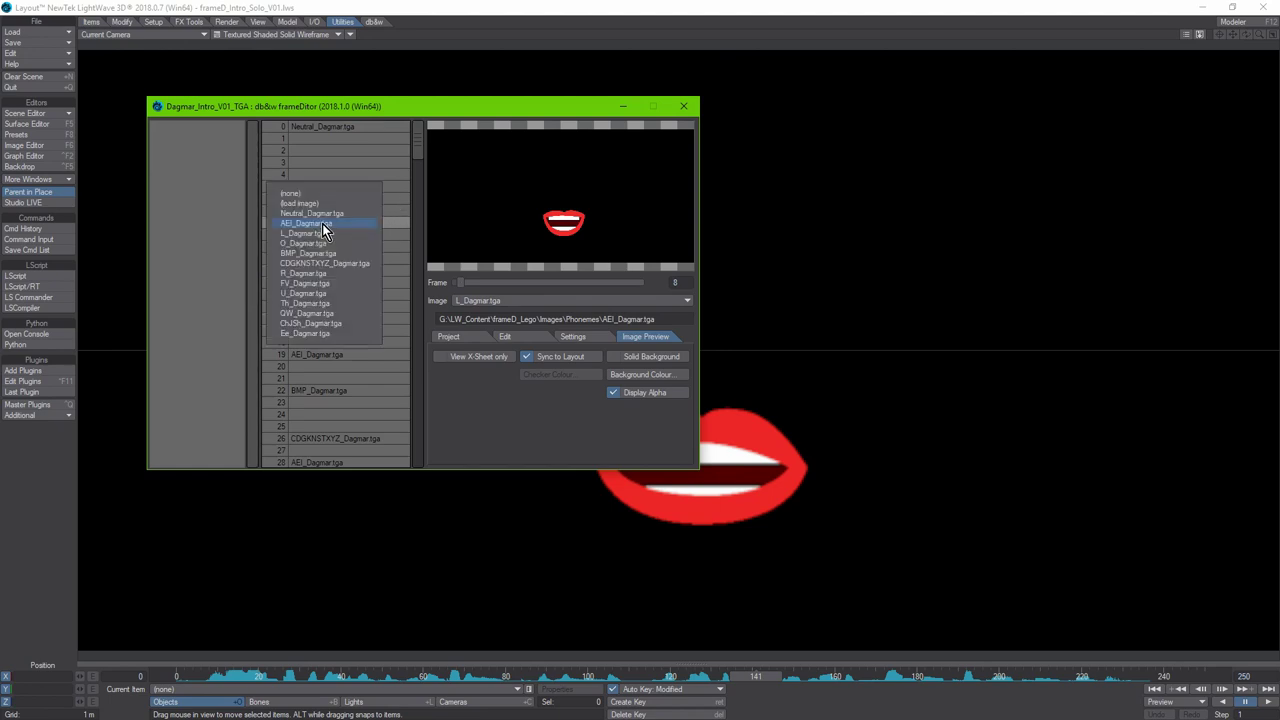
pyautogui.click(327, 223)
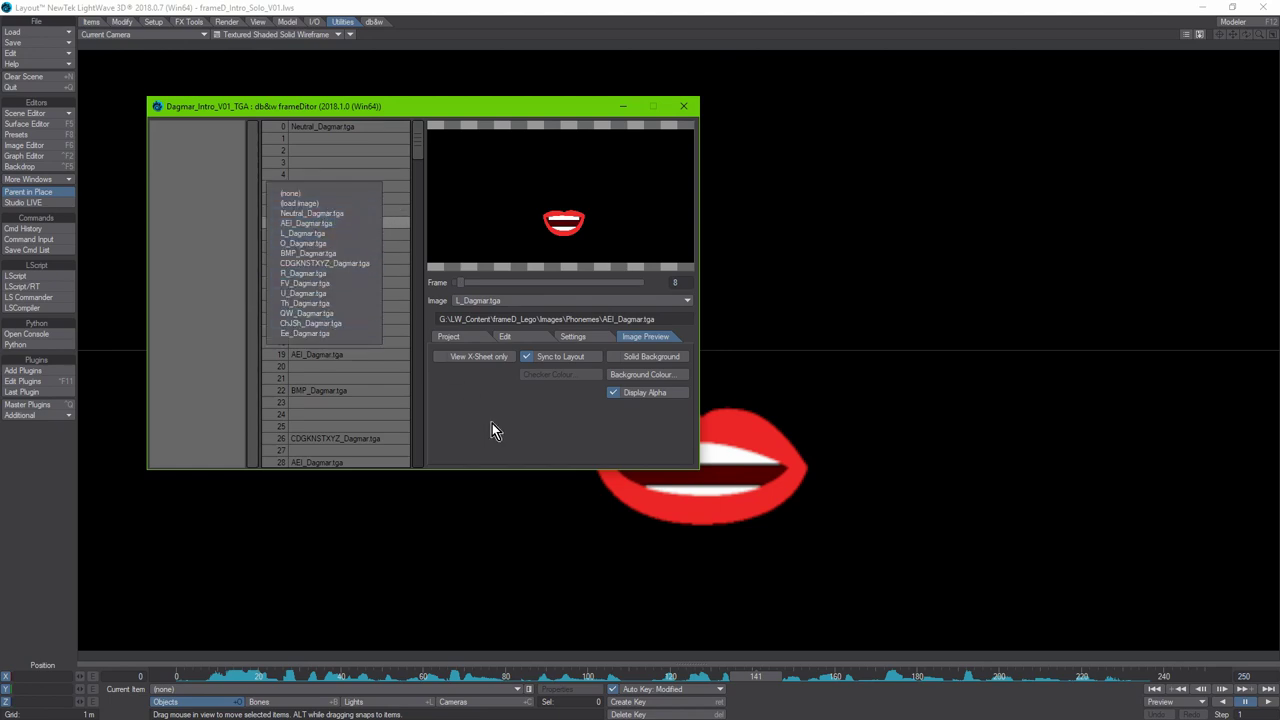
pyautogui.click(323, 284)
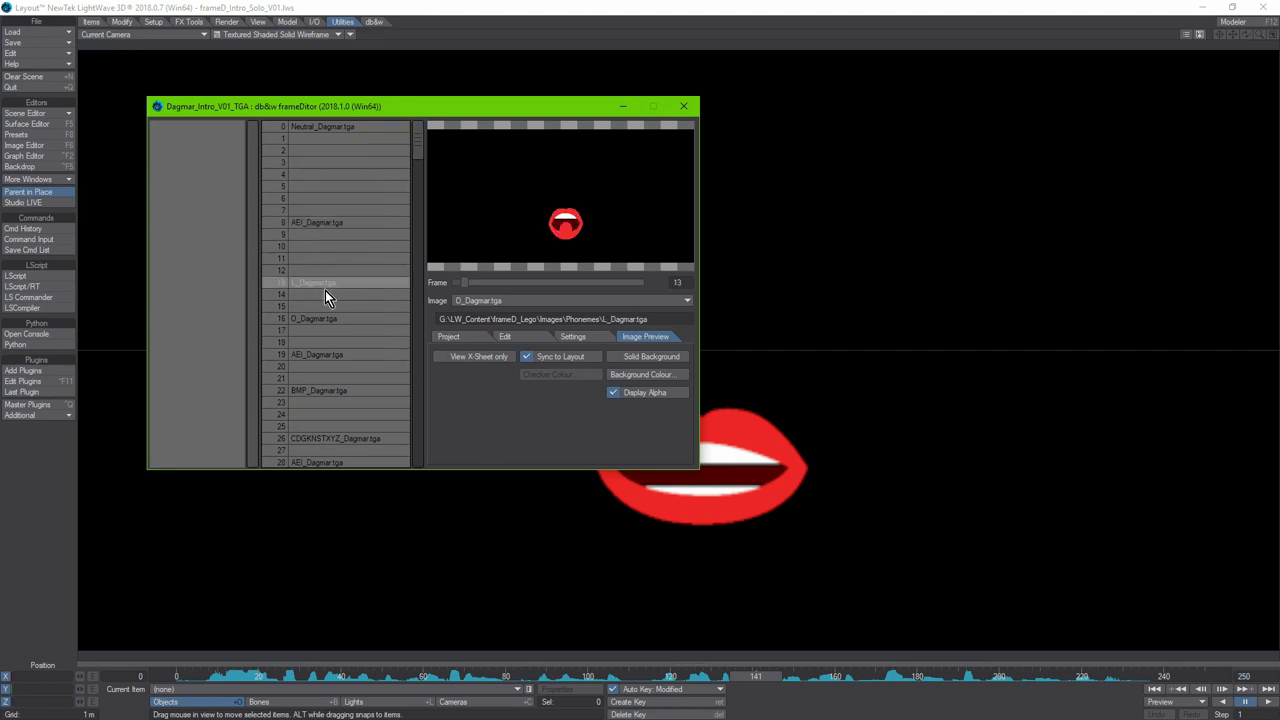
pyautogui.click(318, 224)
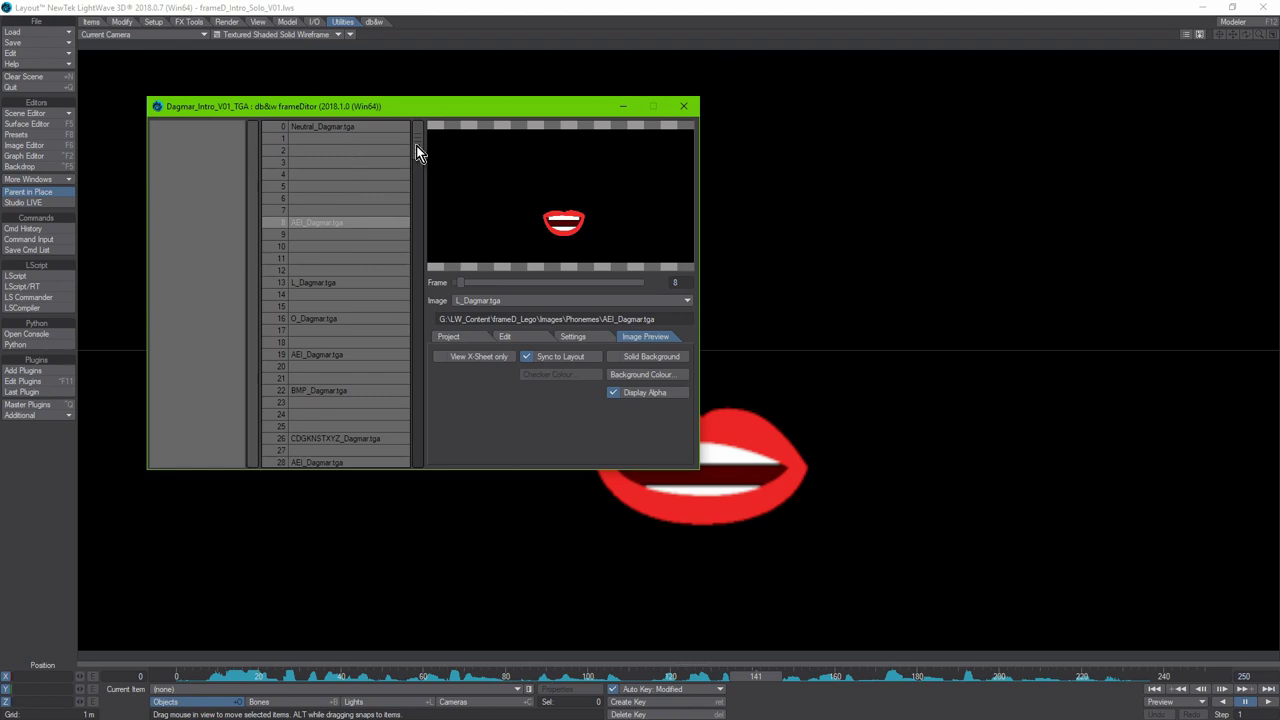
# Step: Browse the frameDitor X-sheet down to frame 250 and back to frame 0
pyautogui.moveTo(416, 145); pyautogui.dragTo(410, 473)
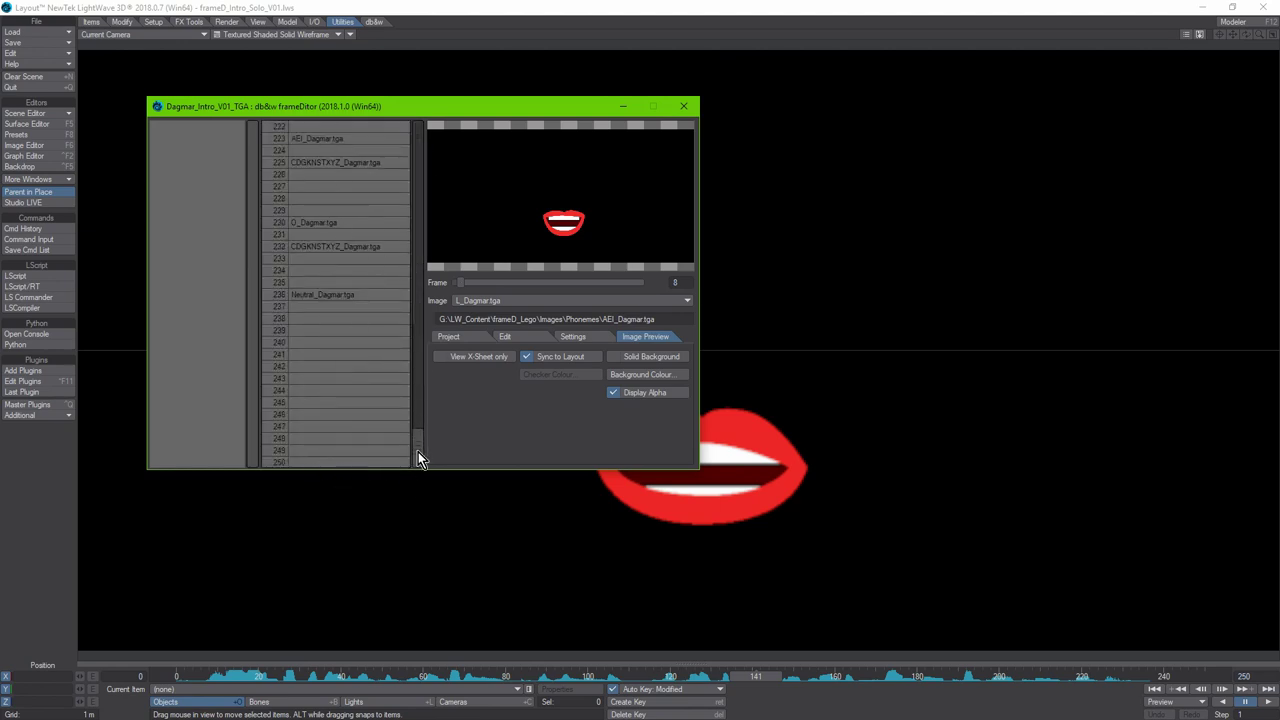
pyautogui.moveTo(418, 452)
pyautogui.mouseDown()
pyautogui.moveTo(417, 423)
pyautogui.moveTo(418, 460)
pyautogui.mouseUp()
pyautogui.moveTo(419, 453); pyautogui.dragTo(424, 318)
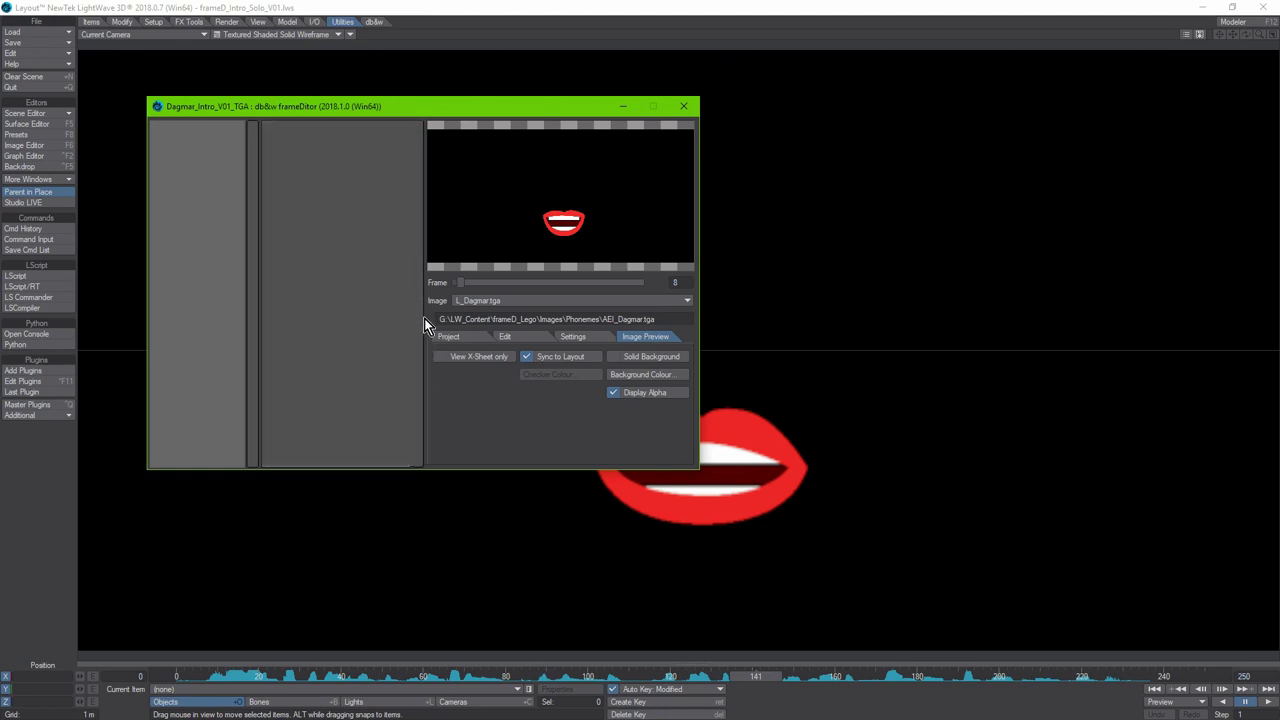
pyautogui.moveTo(407, 158); pyautogui.dragTo(424, 140)
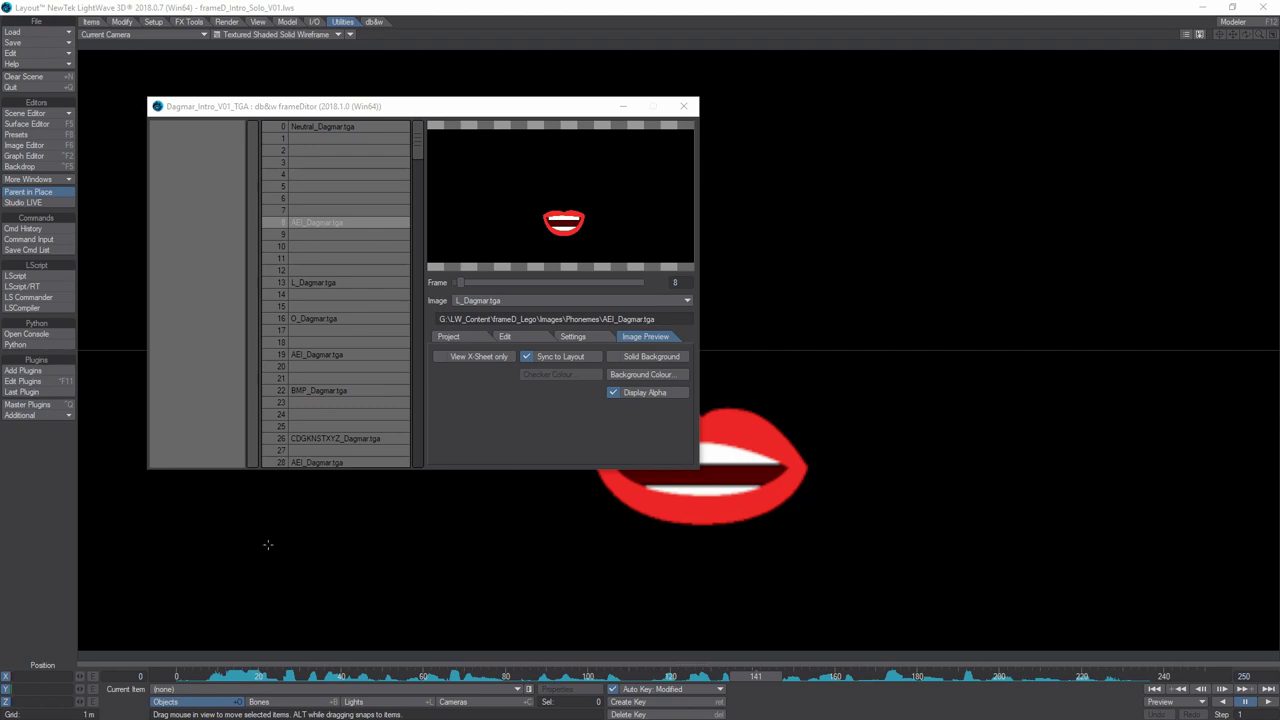
pyautogui.click(578, 450)
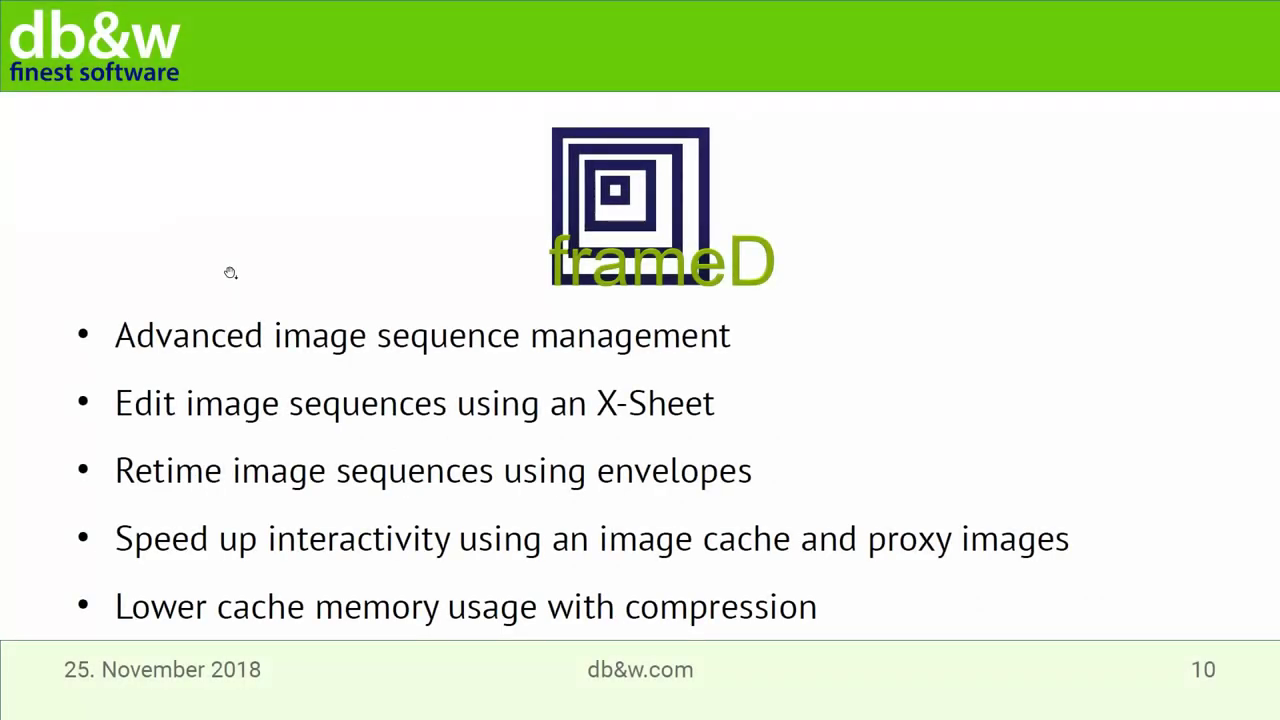
pyautogui.press('Right')
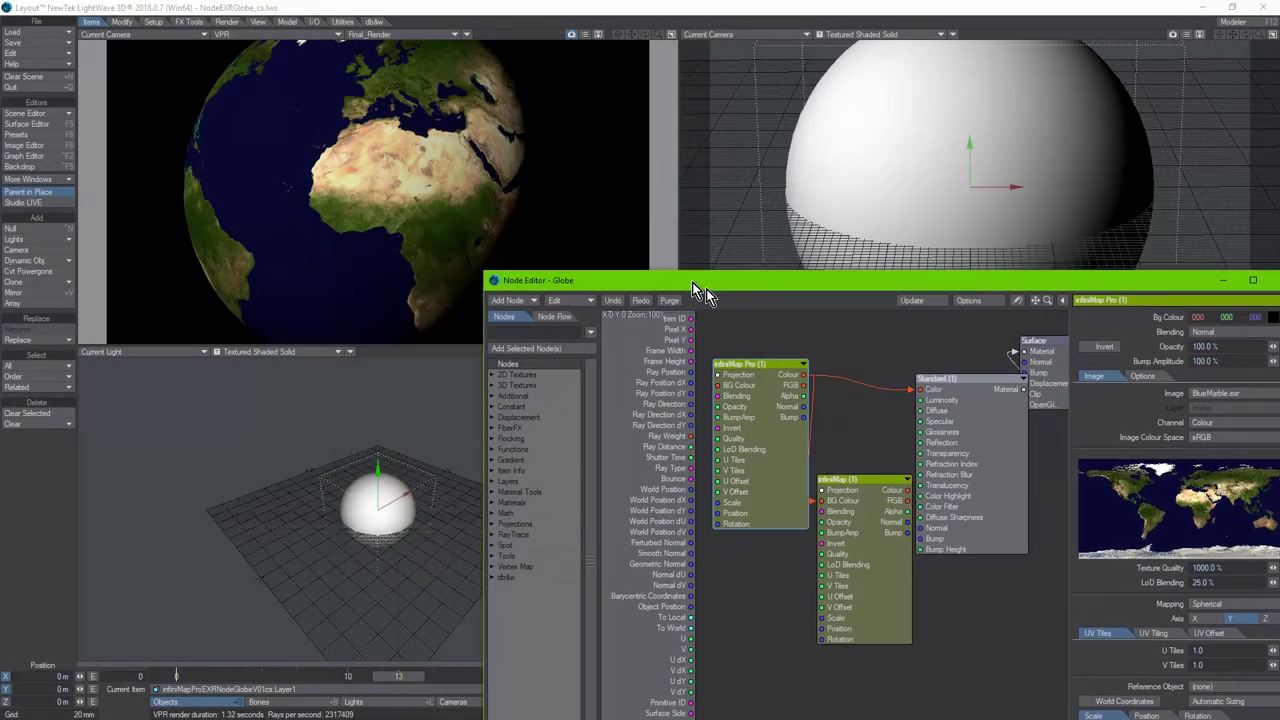
# Step: Bring the Globe surface's Node Editor into full view and check the infiniMap Pro node's image information for BlueMarble.exr
pyautogui.moveTo(700, 289); pyautogui.dragTo(650, 289)
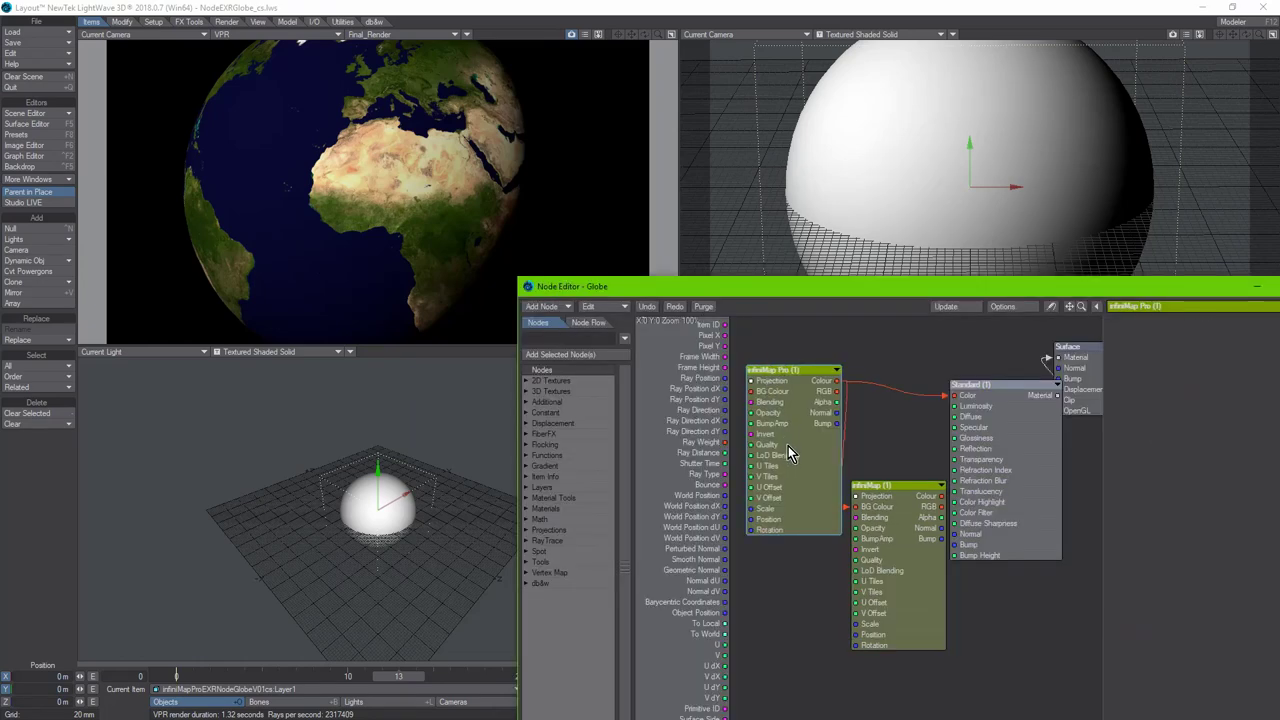
pyautogui.moveTo(775, 292)
pyautogui.mouseDown()
pyautogui.moveTo(672, 261)
pyautogui.moveTo(774, 280)
pyautogui.mouseUp()
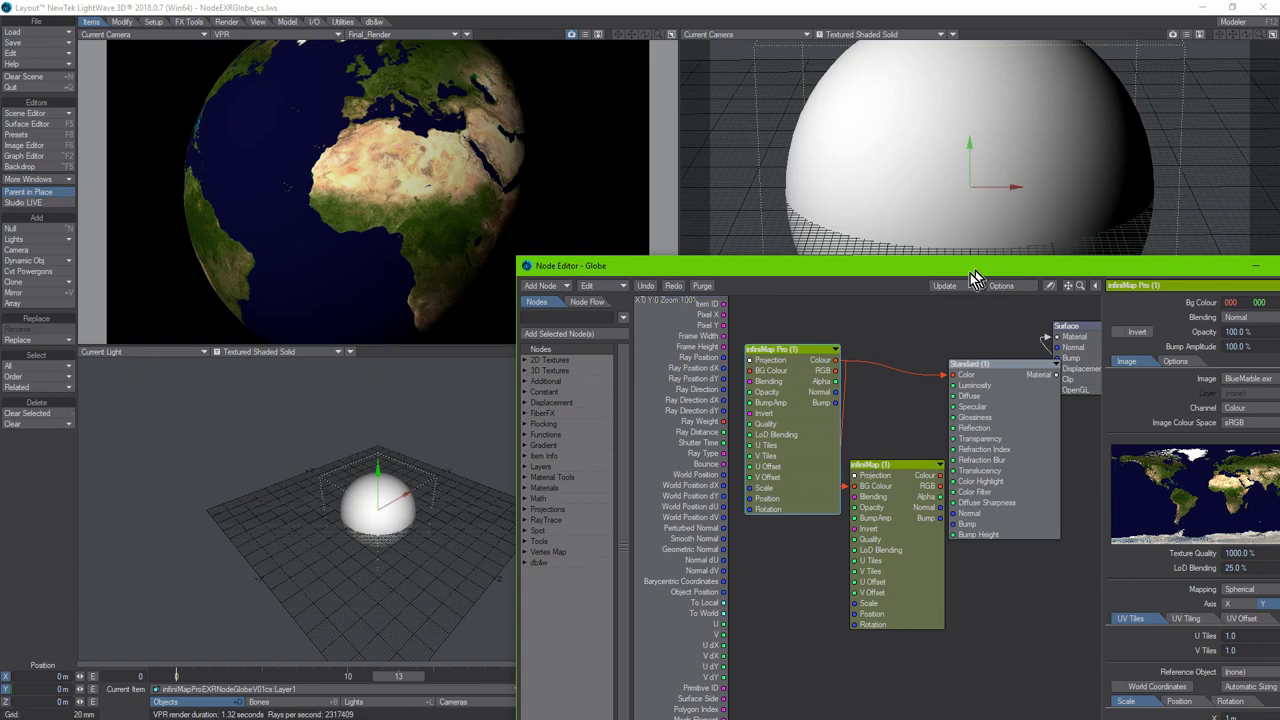
pyautogui.moveTo(971, 277); pyautogui.dragTo(555, 258)
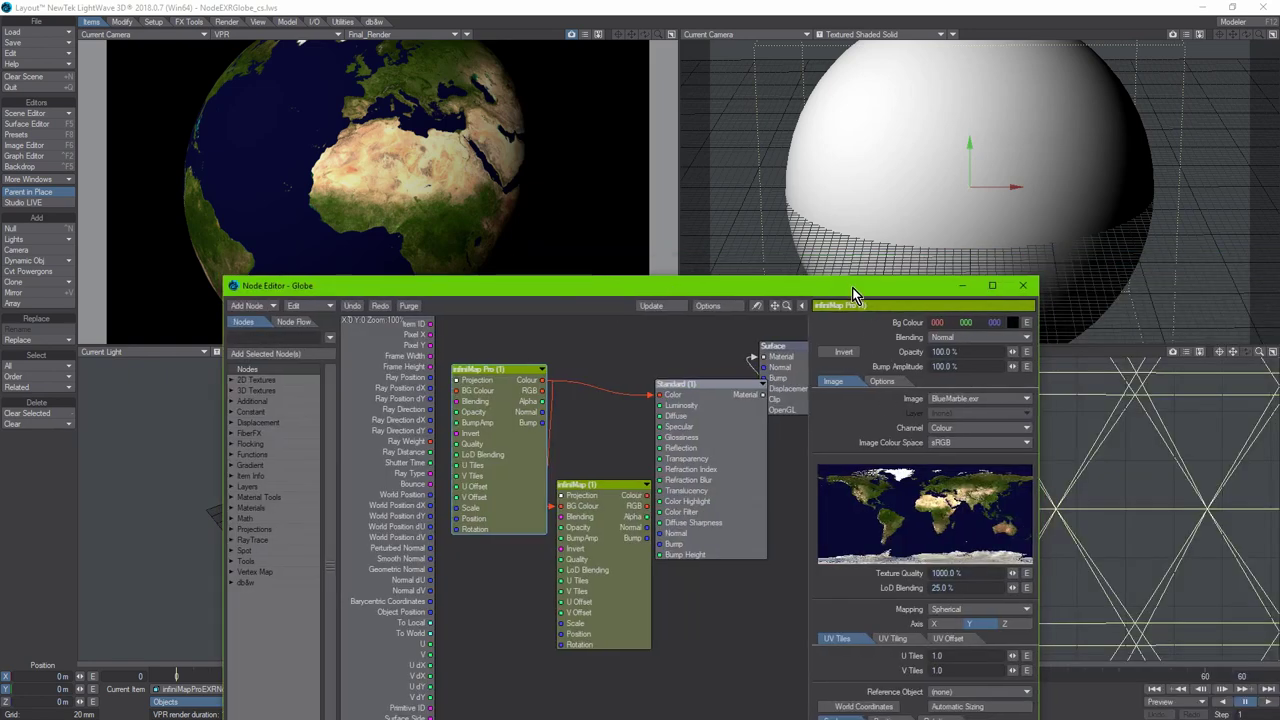
pyautogui.moveTo(847, 281); pyautogui.dragTo(888, 182)
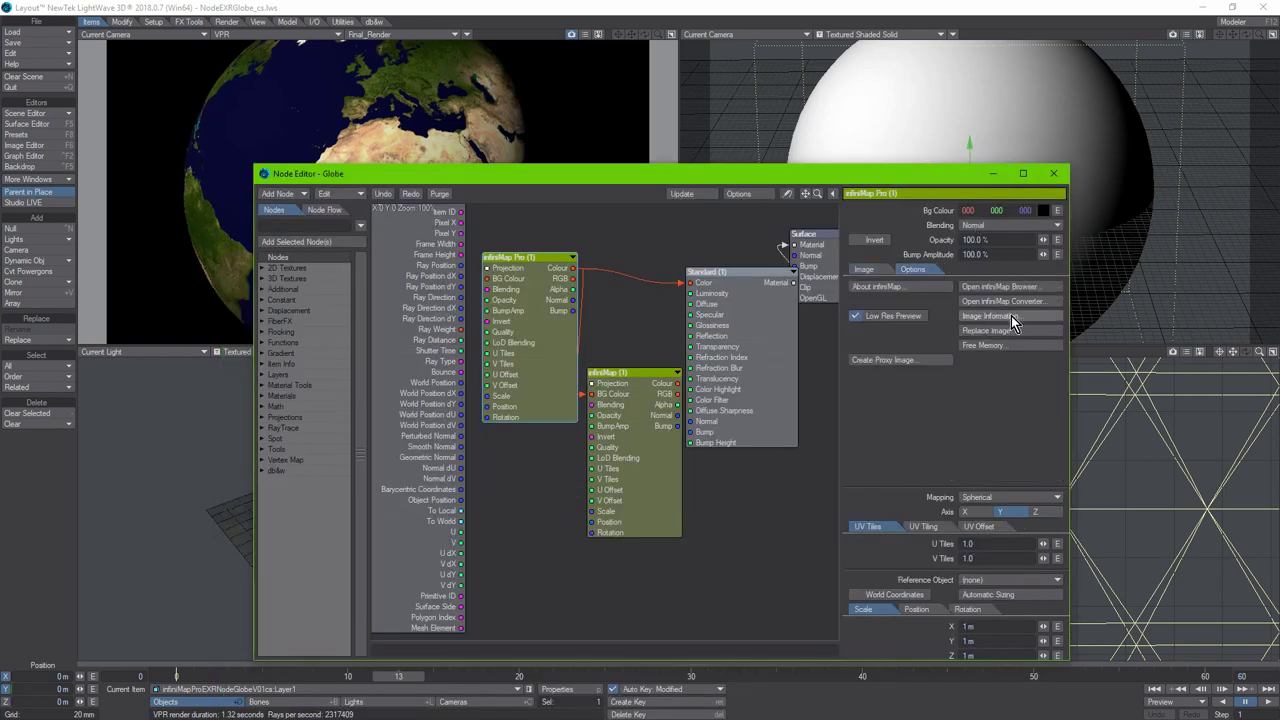
pyautogui.click(1000, 287)
pyautogui.click(855, 243)
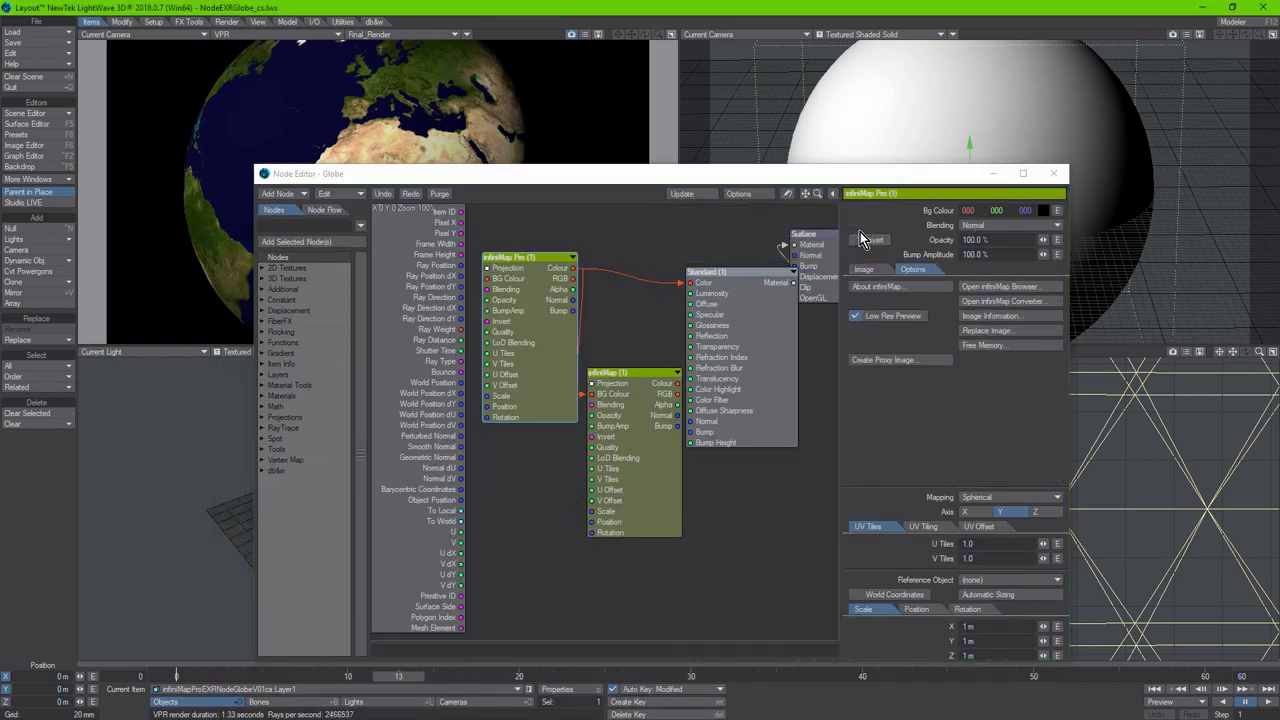
pyautogui.click(1000, 318)
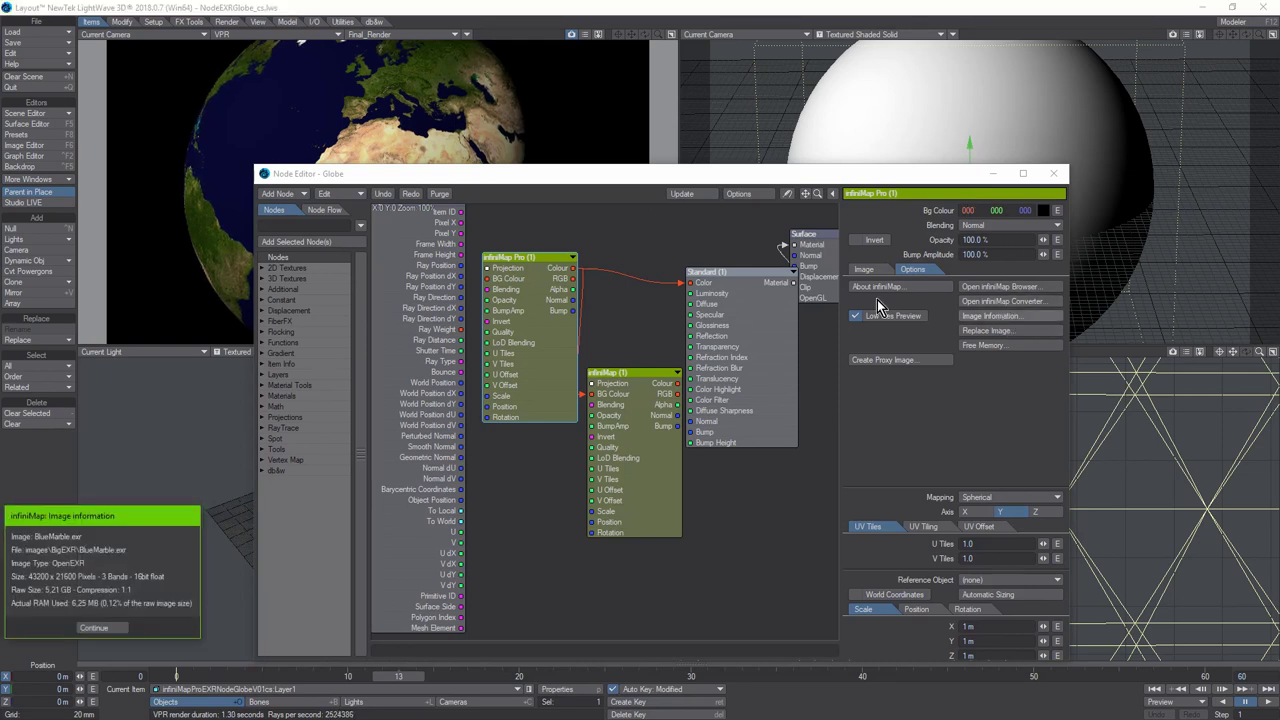
pyautogui.moveTo(46, 524); pyautogui.dragTo(861, 242)
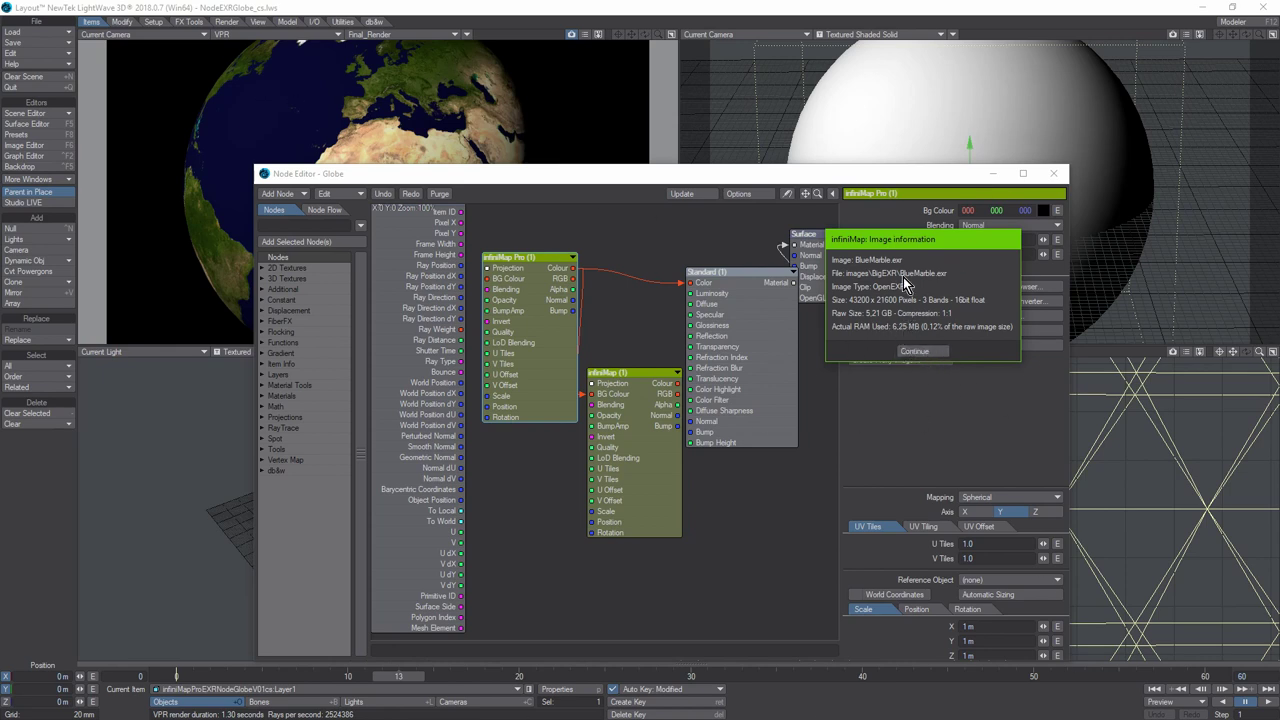
pyautogui.click(915, 353)
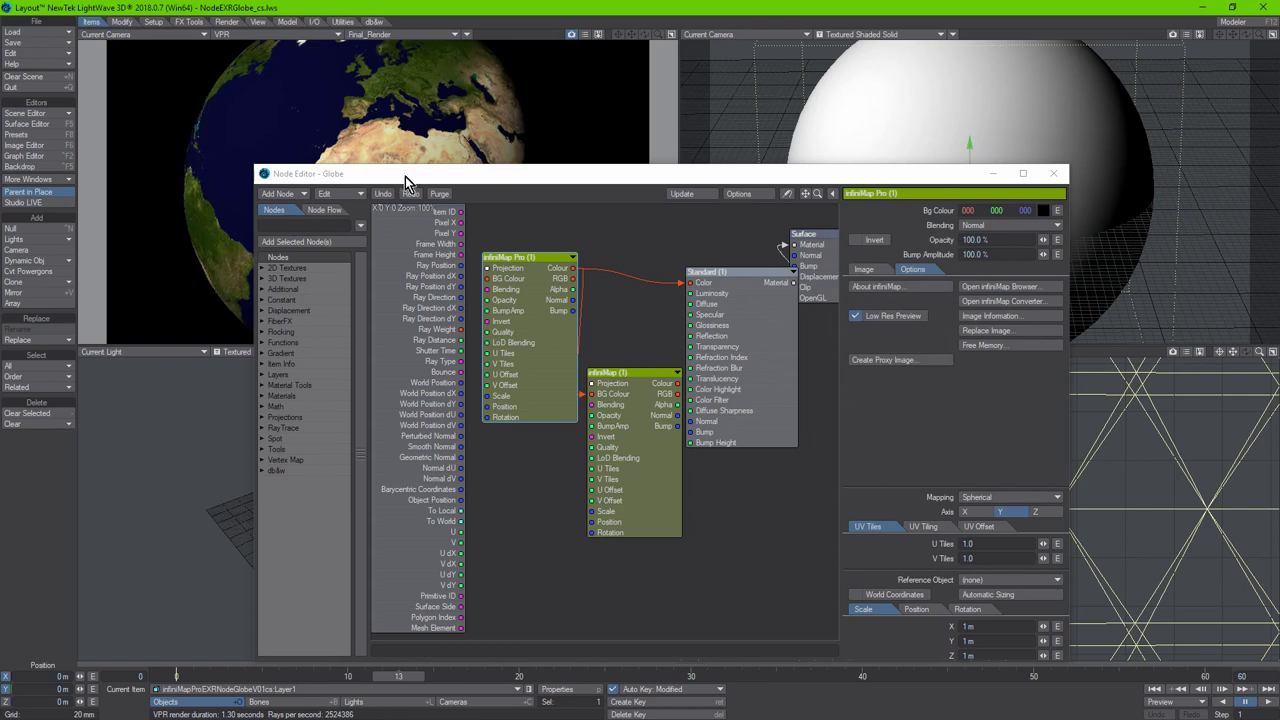
# Step: Clear the Node Editor from the viewports and scrub the globe animation to frame 35
pyautogui.moveTo(405, 176); pyautogui.dragTo(917, 214)
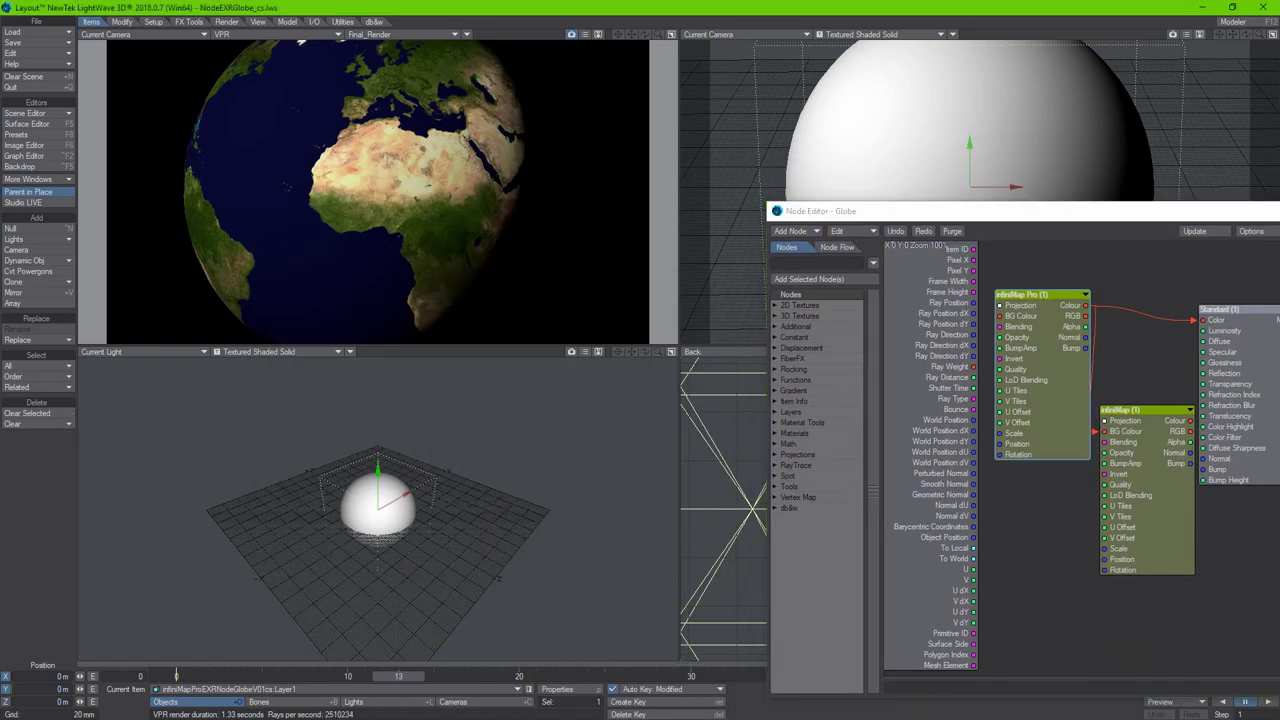
pyautogui.moveTo(398, 676); pyautogui.dragTo(226, 676)
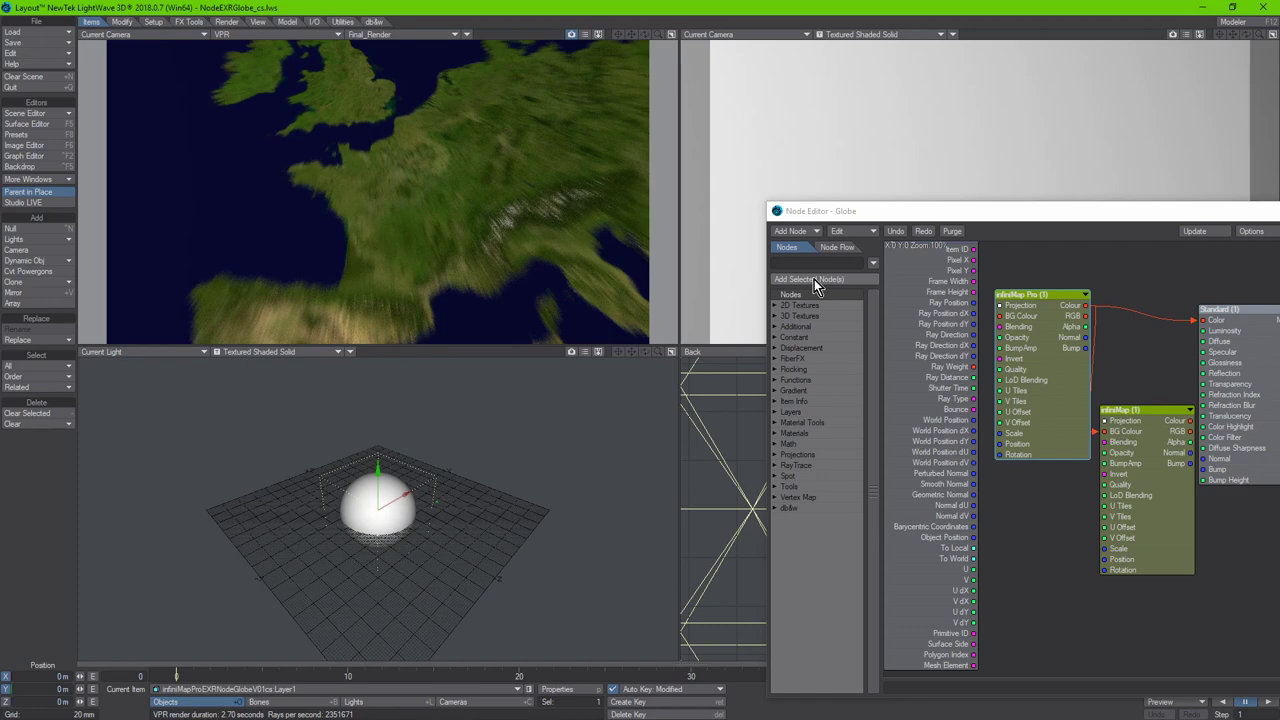
pyautogui.moveTo(975, 212); pyautogui.dragTo(0, 330)
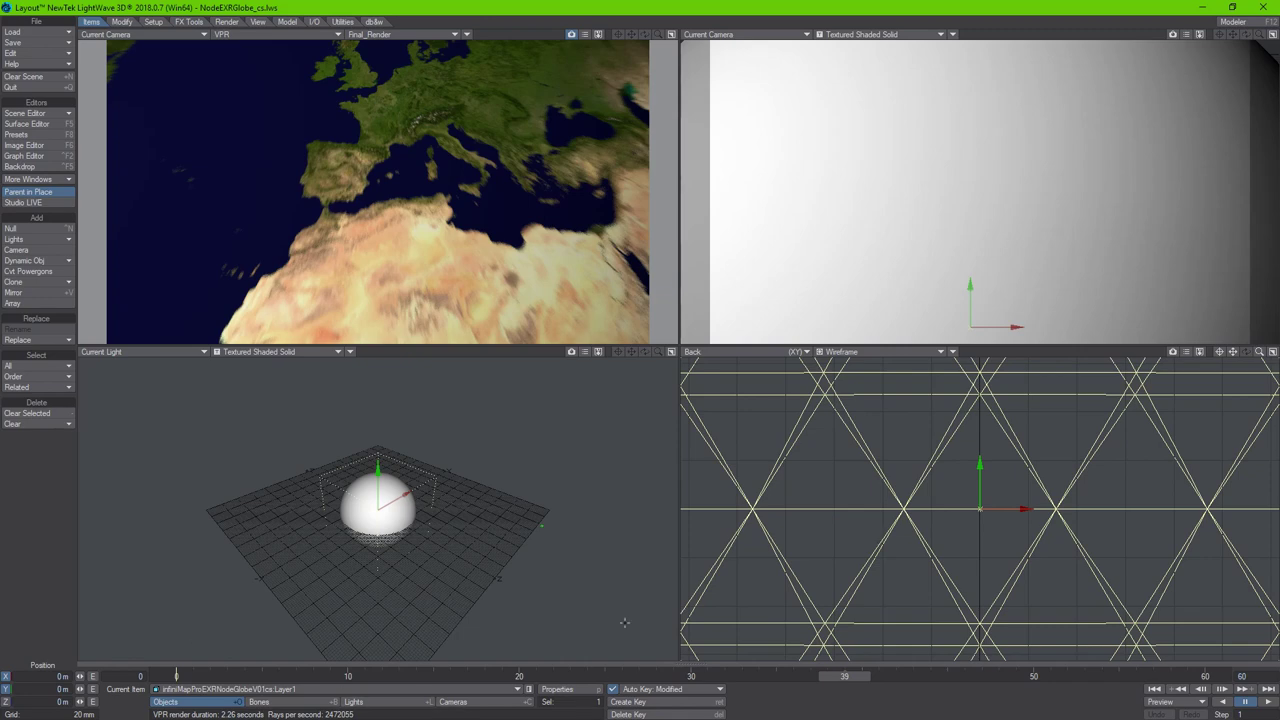
pyautogui.moveTo(853, 686); pyautogui.dragTo(776, 686)
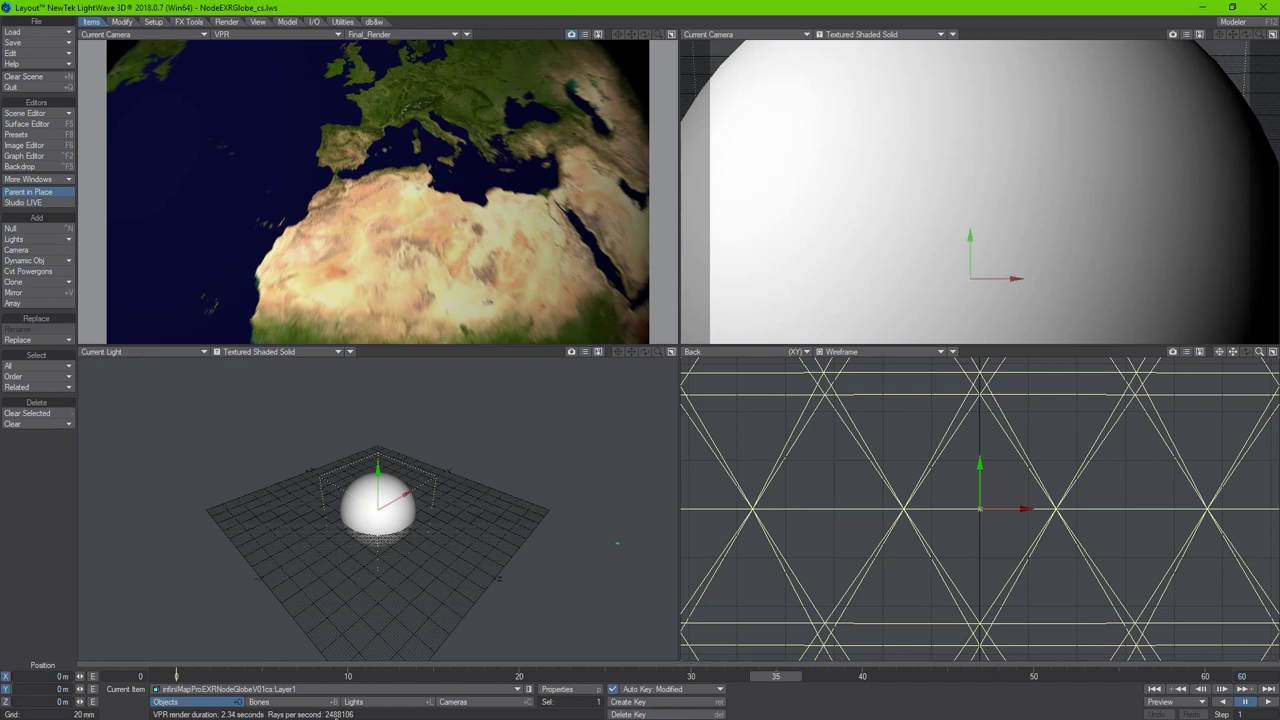
# Step: Maximize the VPR camera view and scrub the globe animation to frames 45, 0 and 56 to inspect the texture detail
pyautogui.click(672, 36)
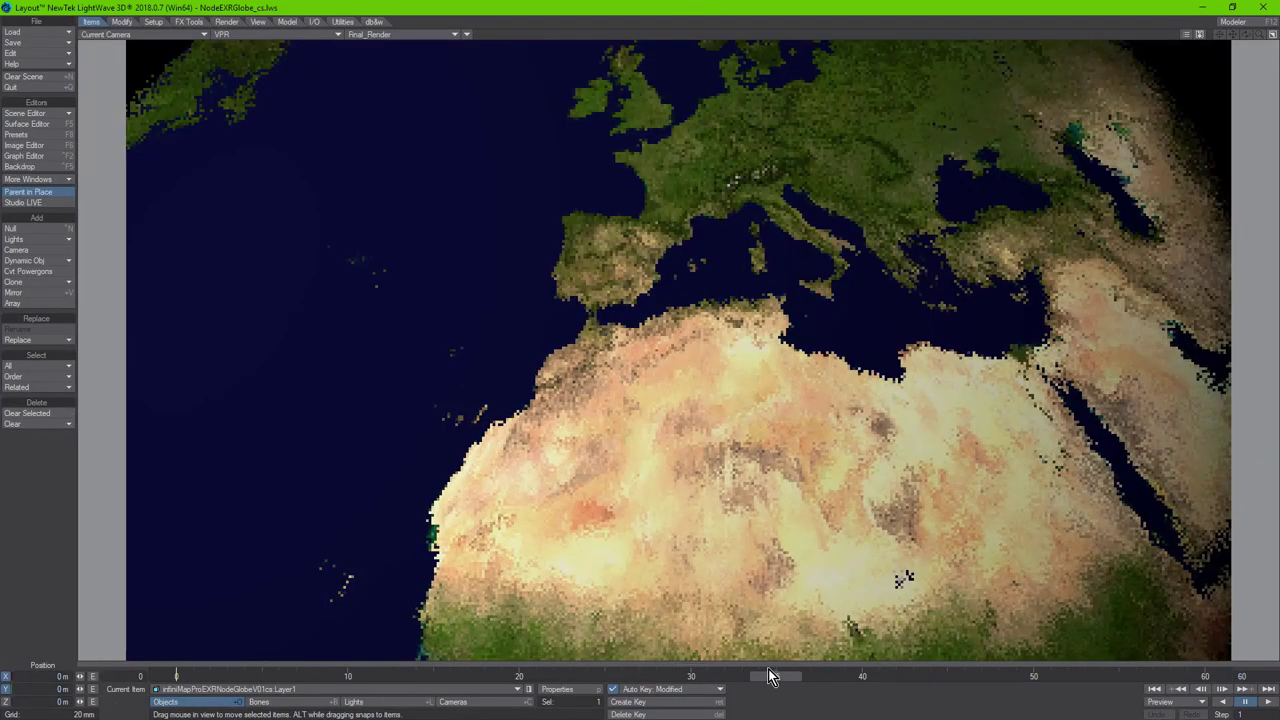
pyautogui.moveTo(768, 677); pyautogui.dragTo(946, 677)
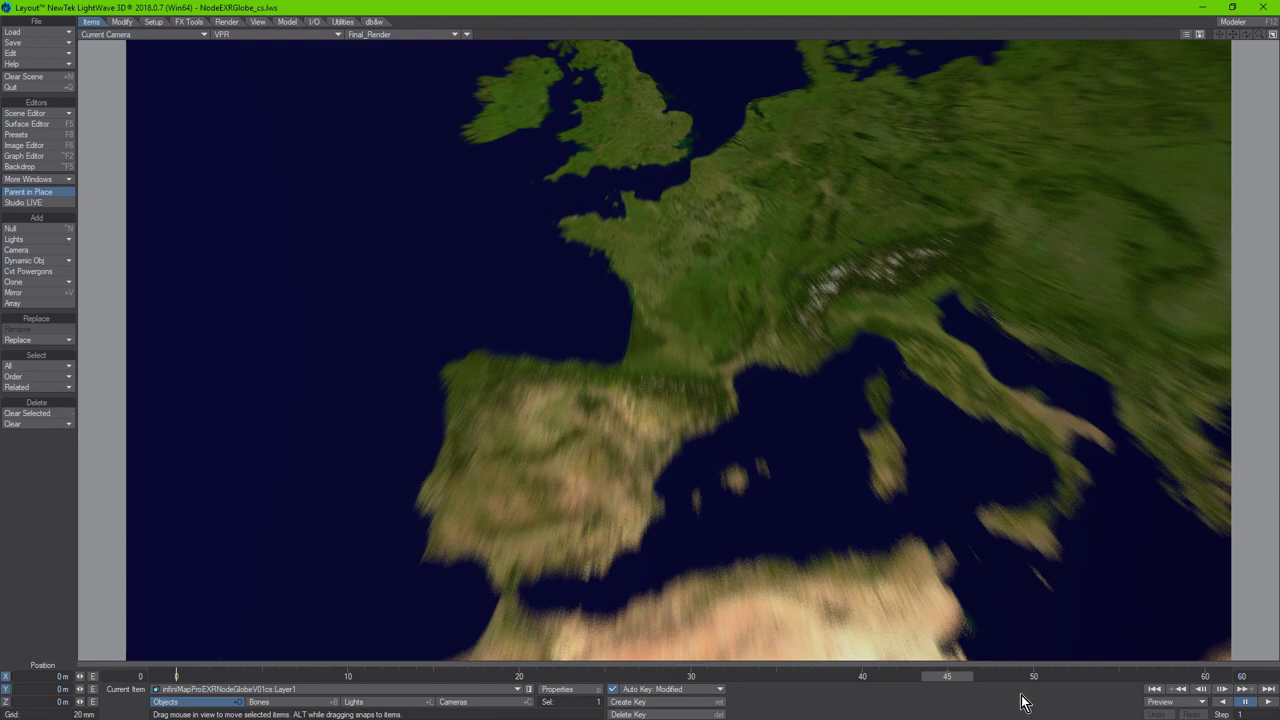
pyautogui.moveTo(950, 678); pyautogui.dragTo(176, 677)
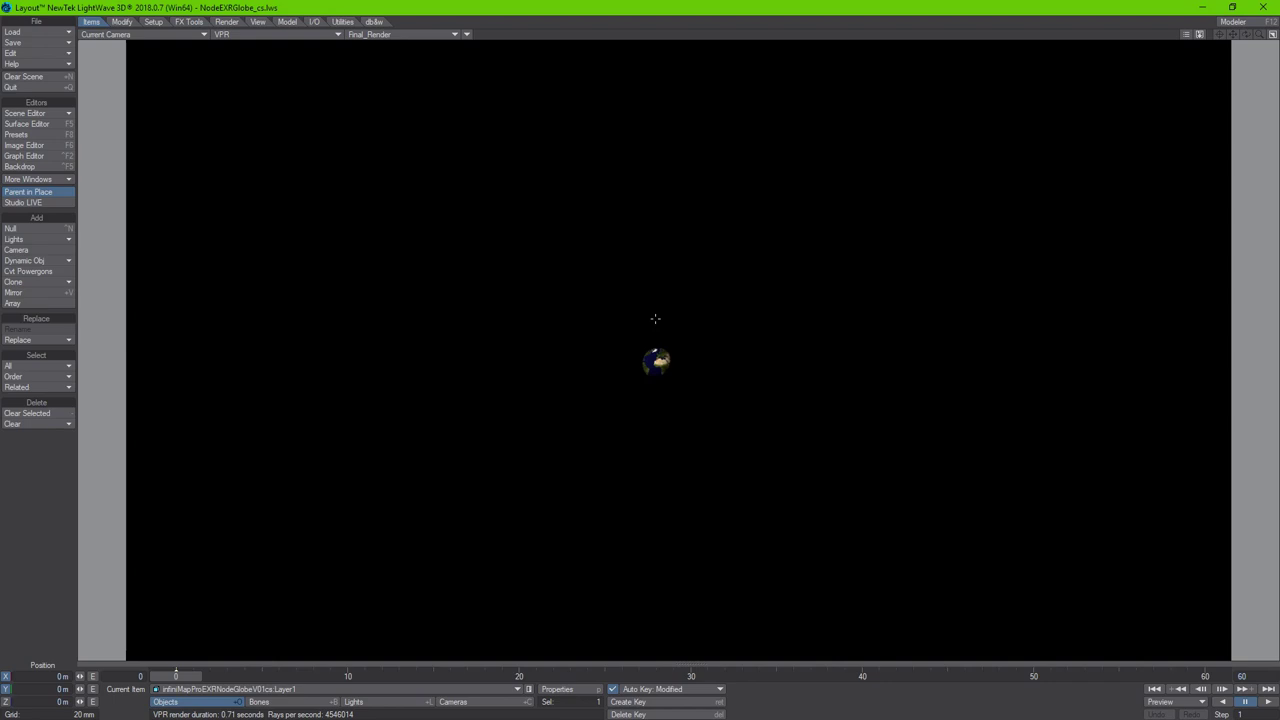
pyautogui.click(1135, 677)
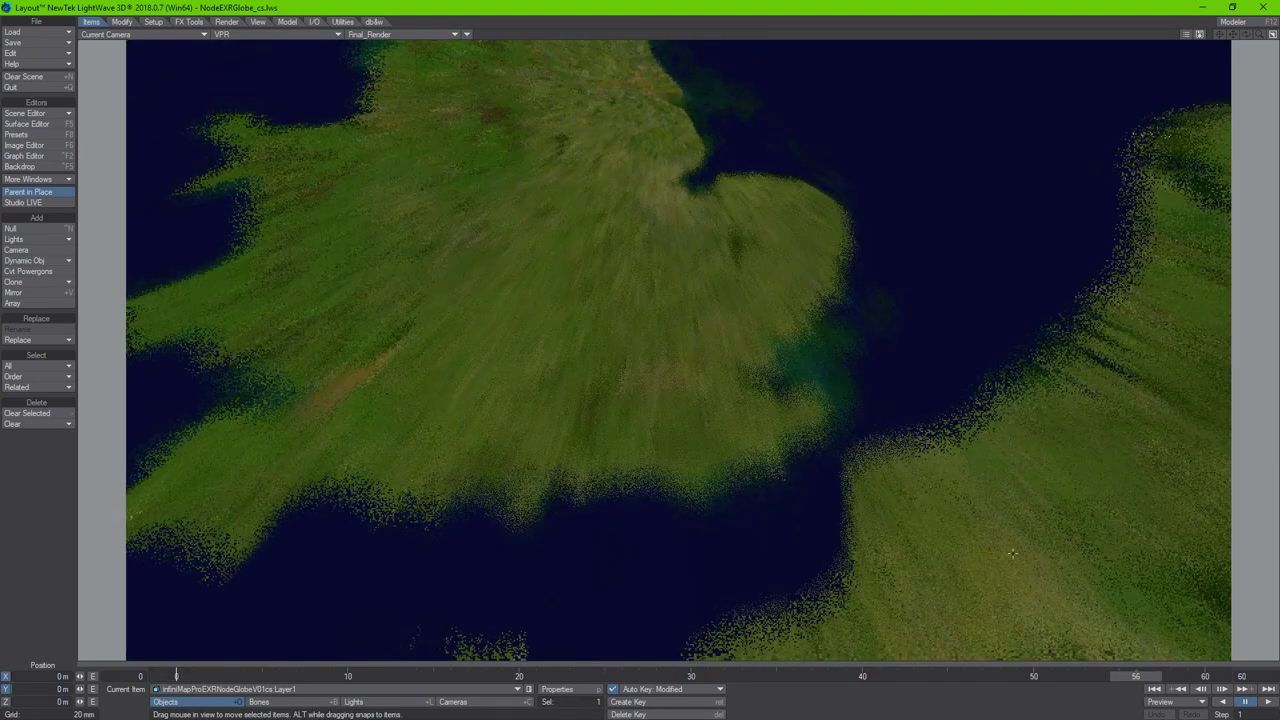
pyautogui.moveTo(1133, 678)
pyautogui.mouseDown()
pyautogui.moveTo(1170, 678)
pyautogui.moveTo(1135, 677)
pyautogui.mouseUp()
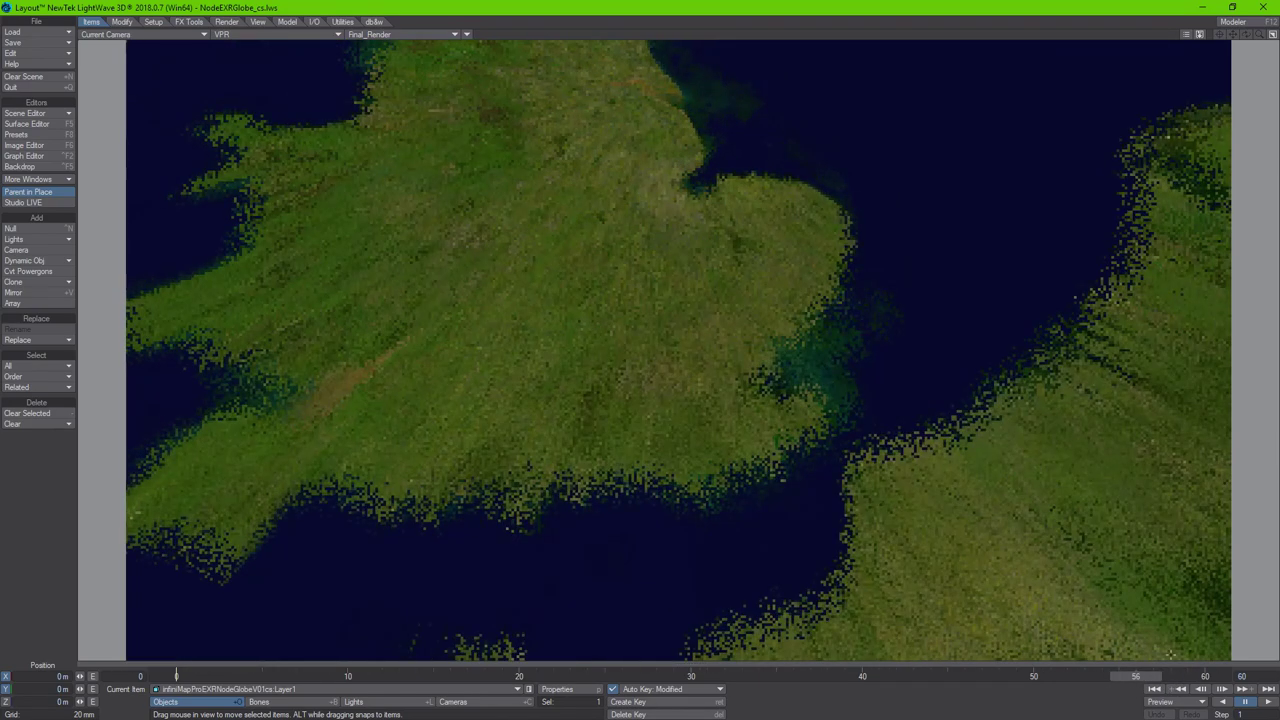